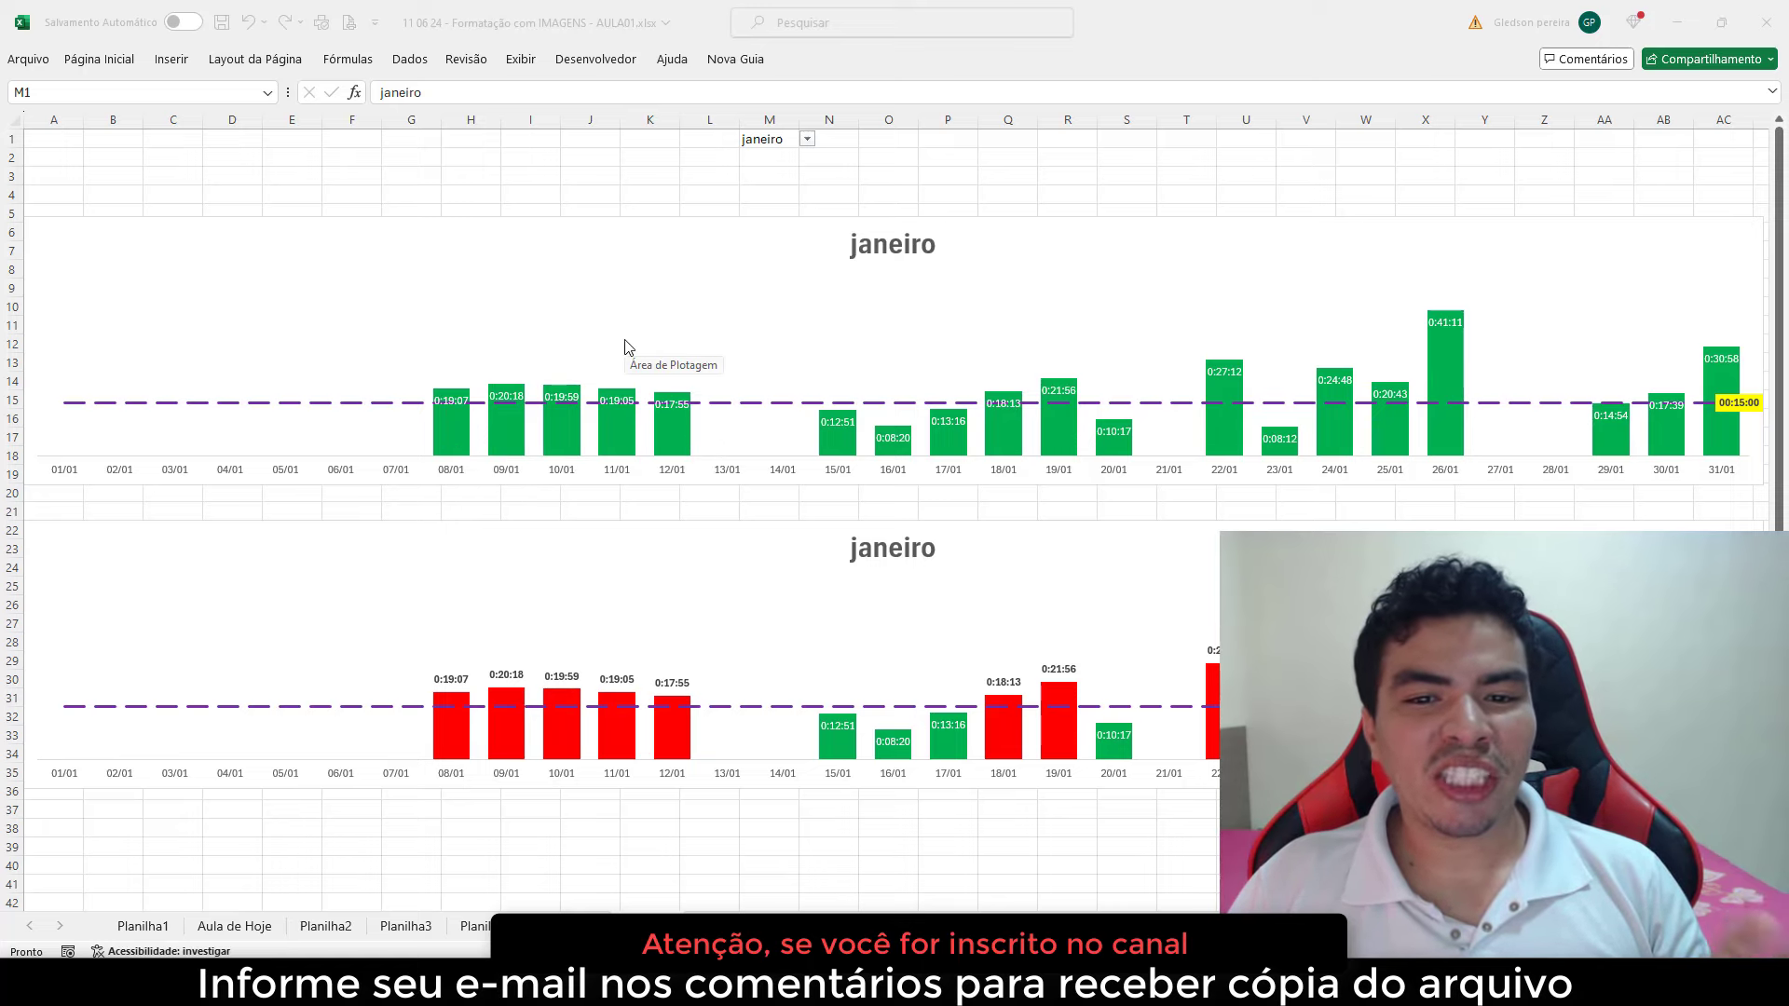
# - Change the dashboard month in M1 to fevereiro, then to abril
pyautogui.click(807, 140)
pyautogui.click(807, 140)
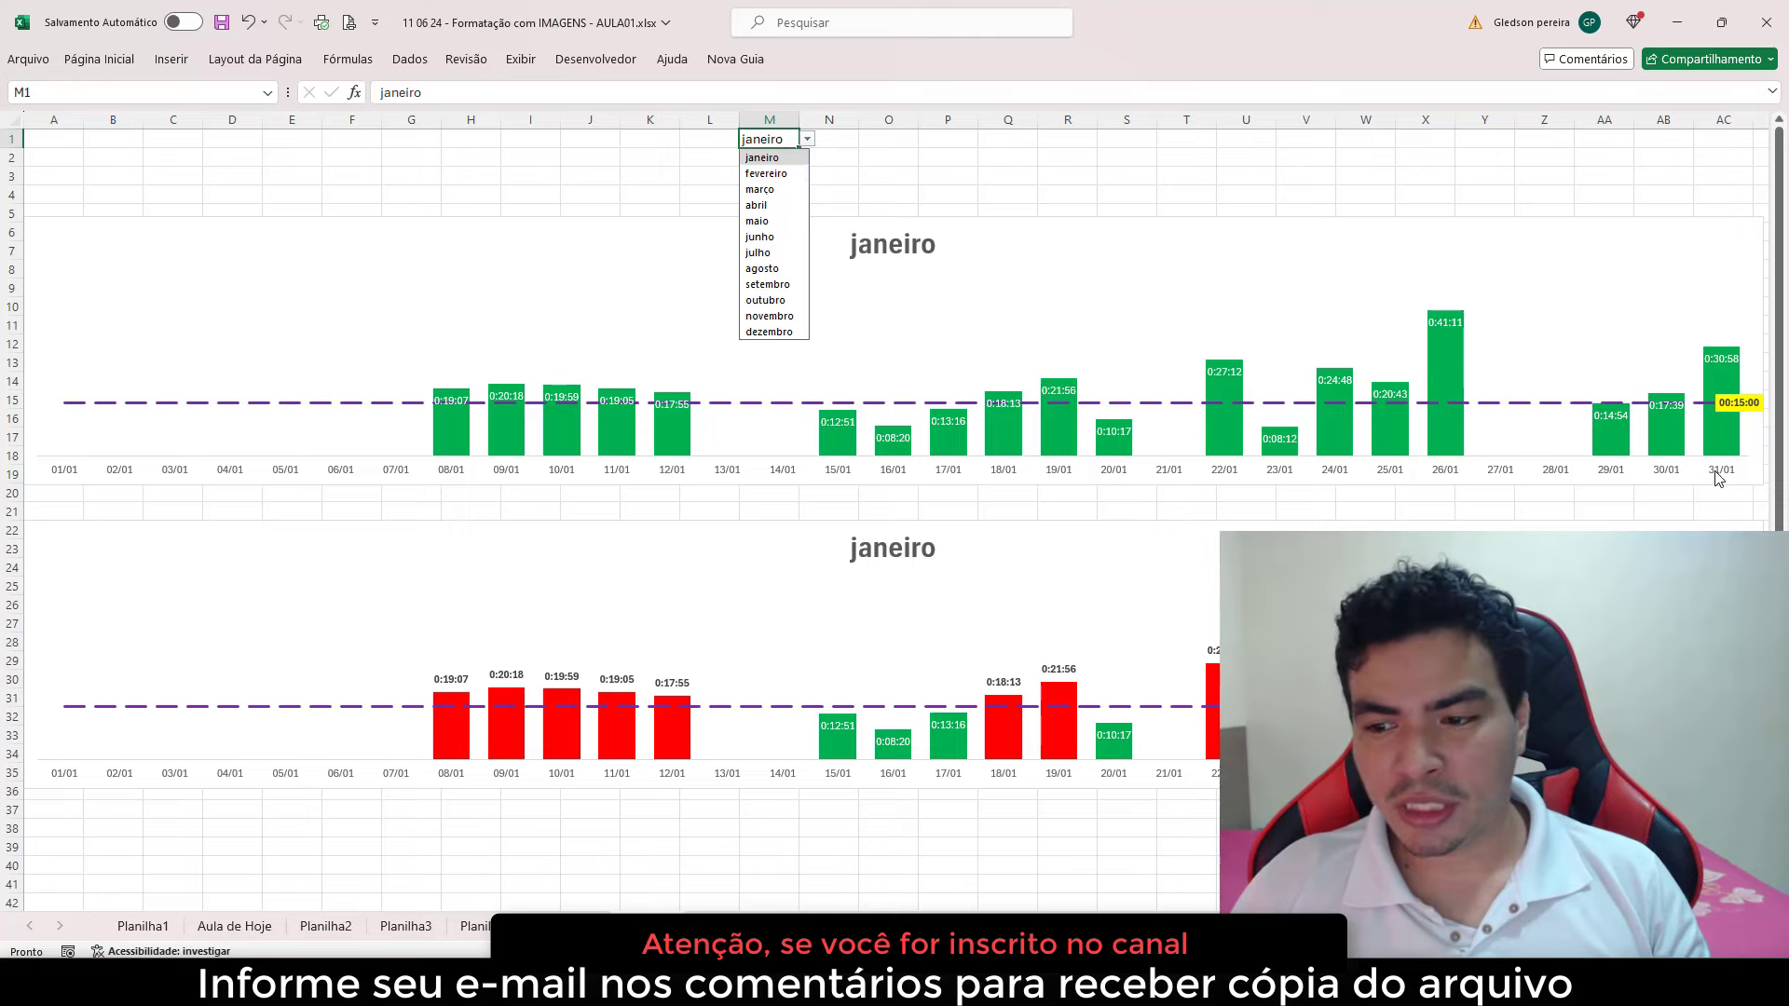
pyautogui.click(766, 174)
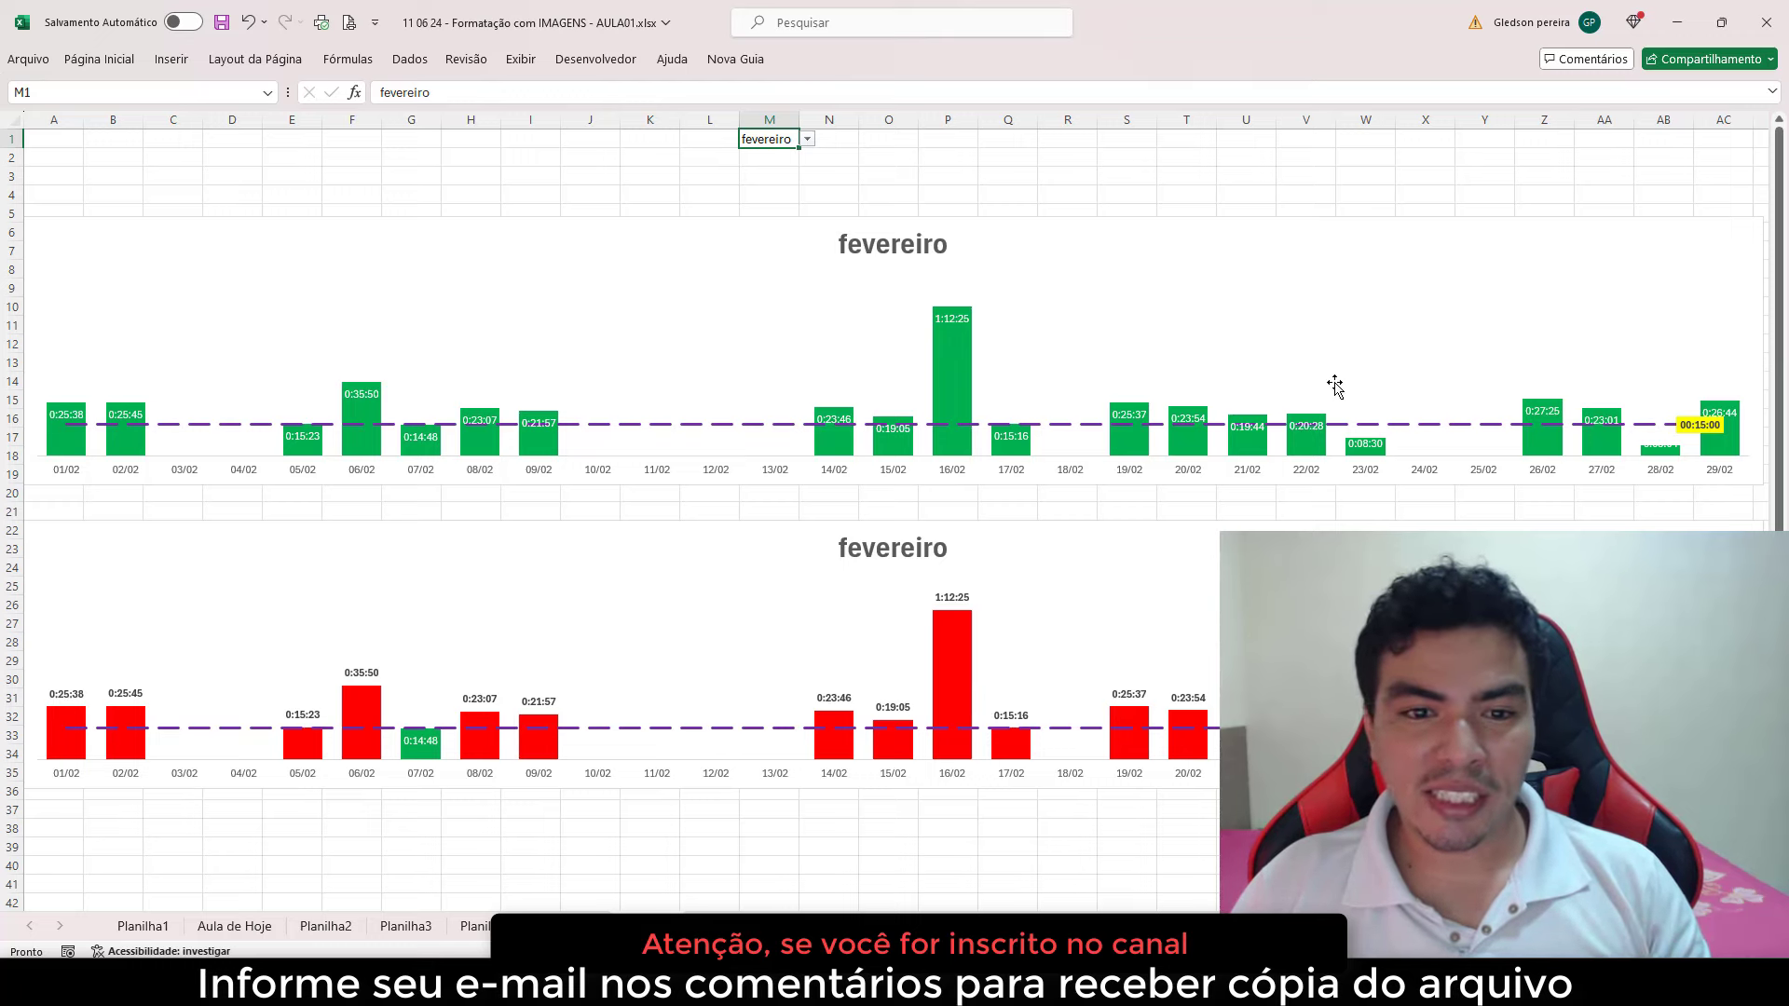
pyautogui.click(805, 140)
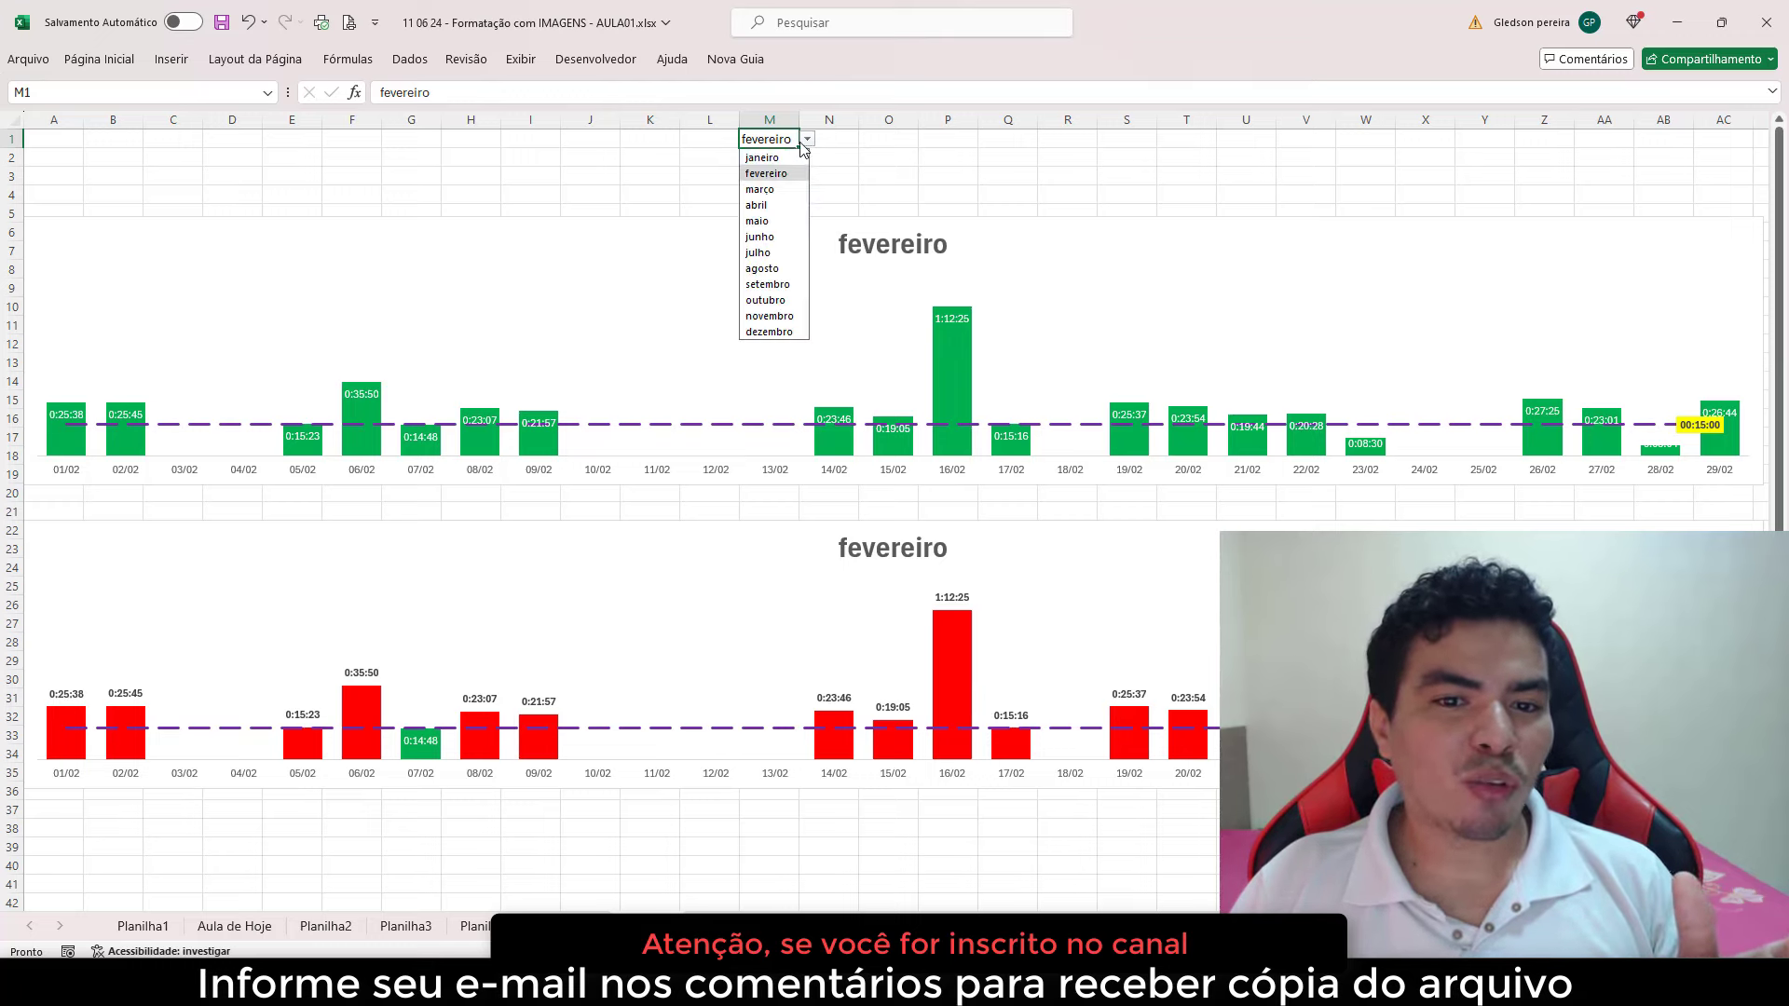
pyautogui.click(777, 205)
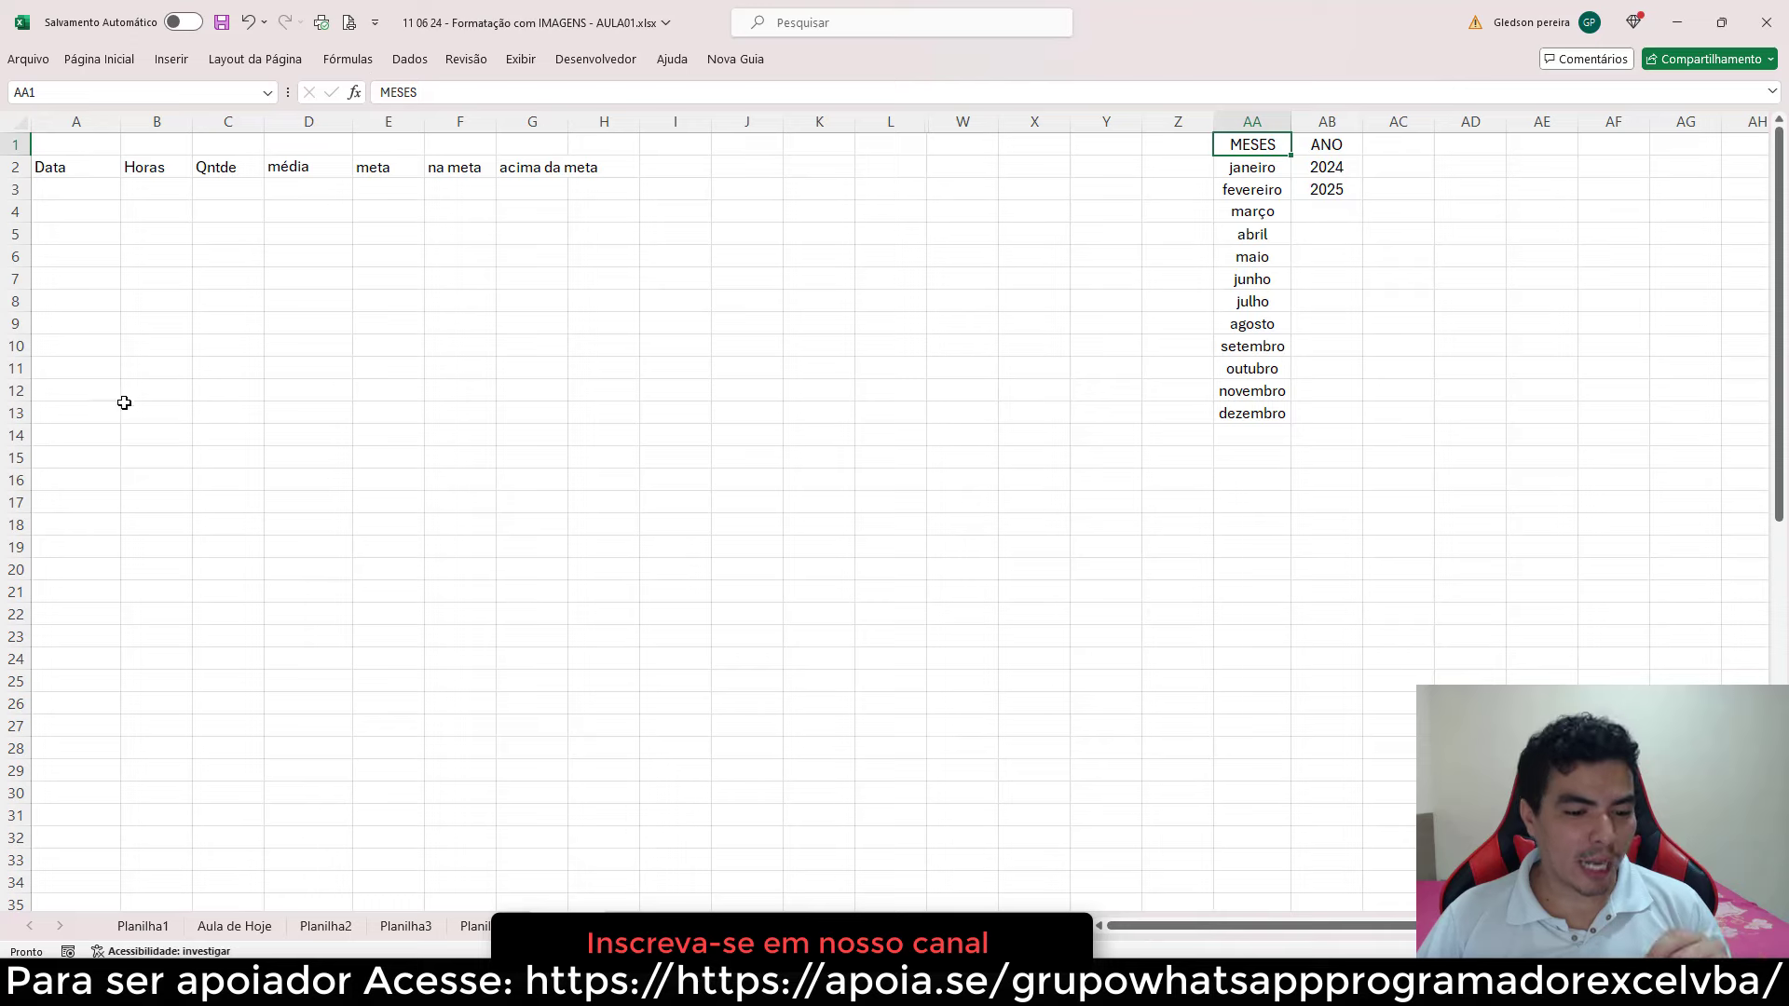
pyautogui.click(328, 925)
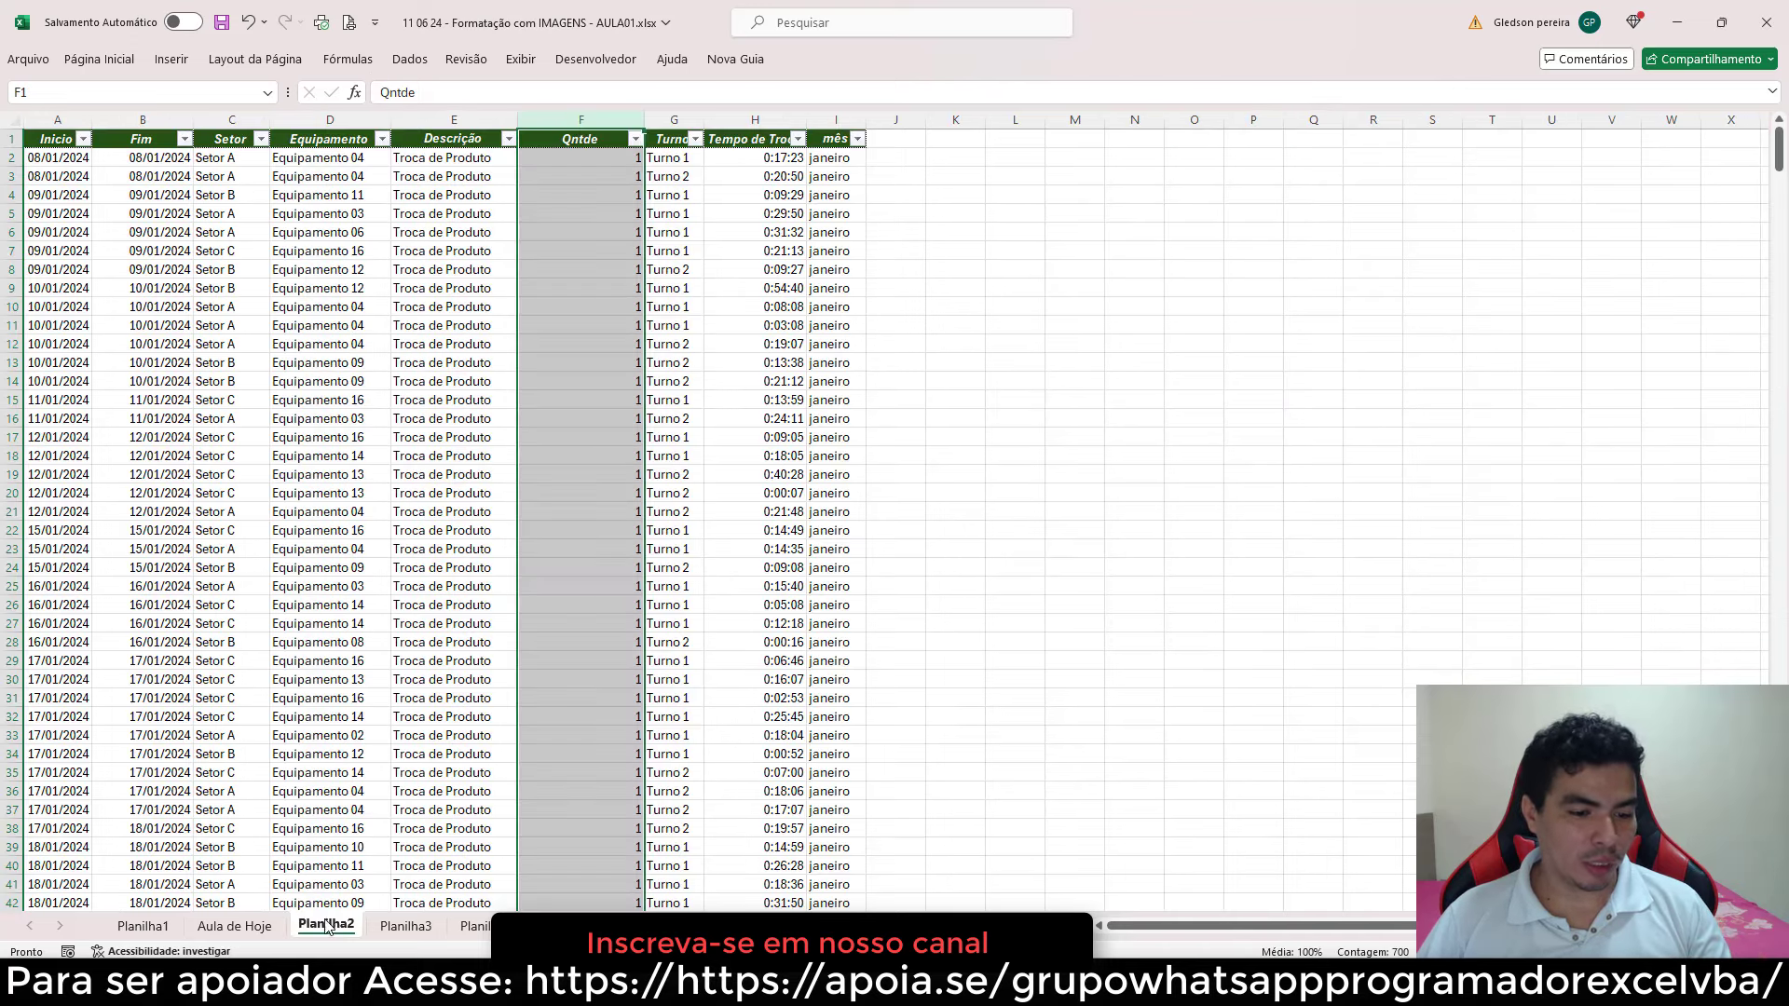
pyautogui.click(256, 640)
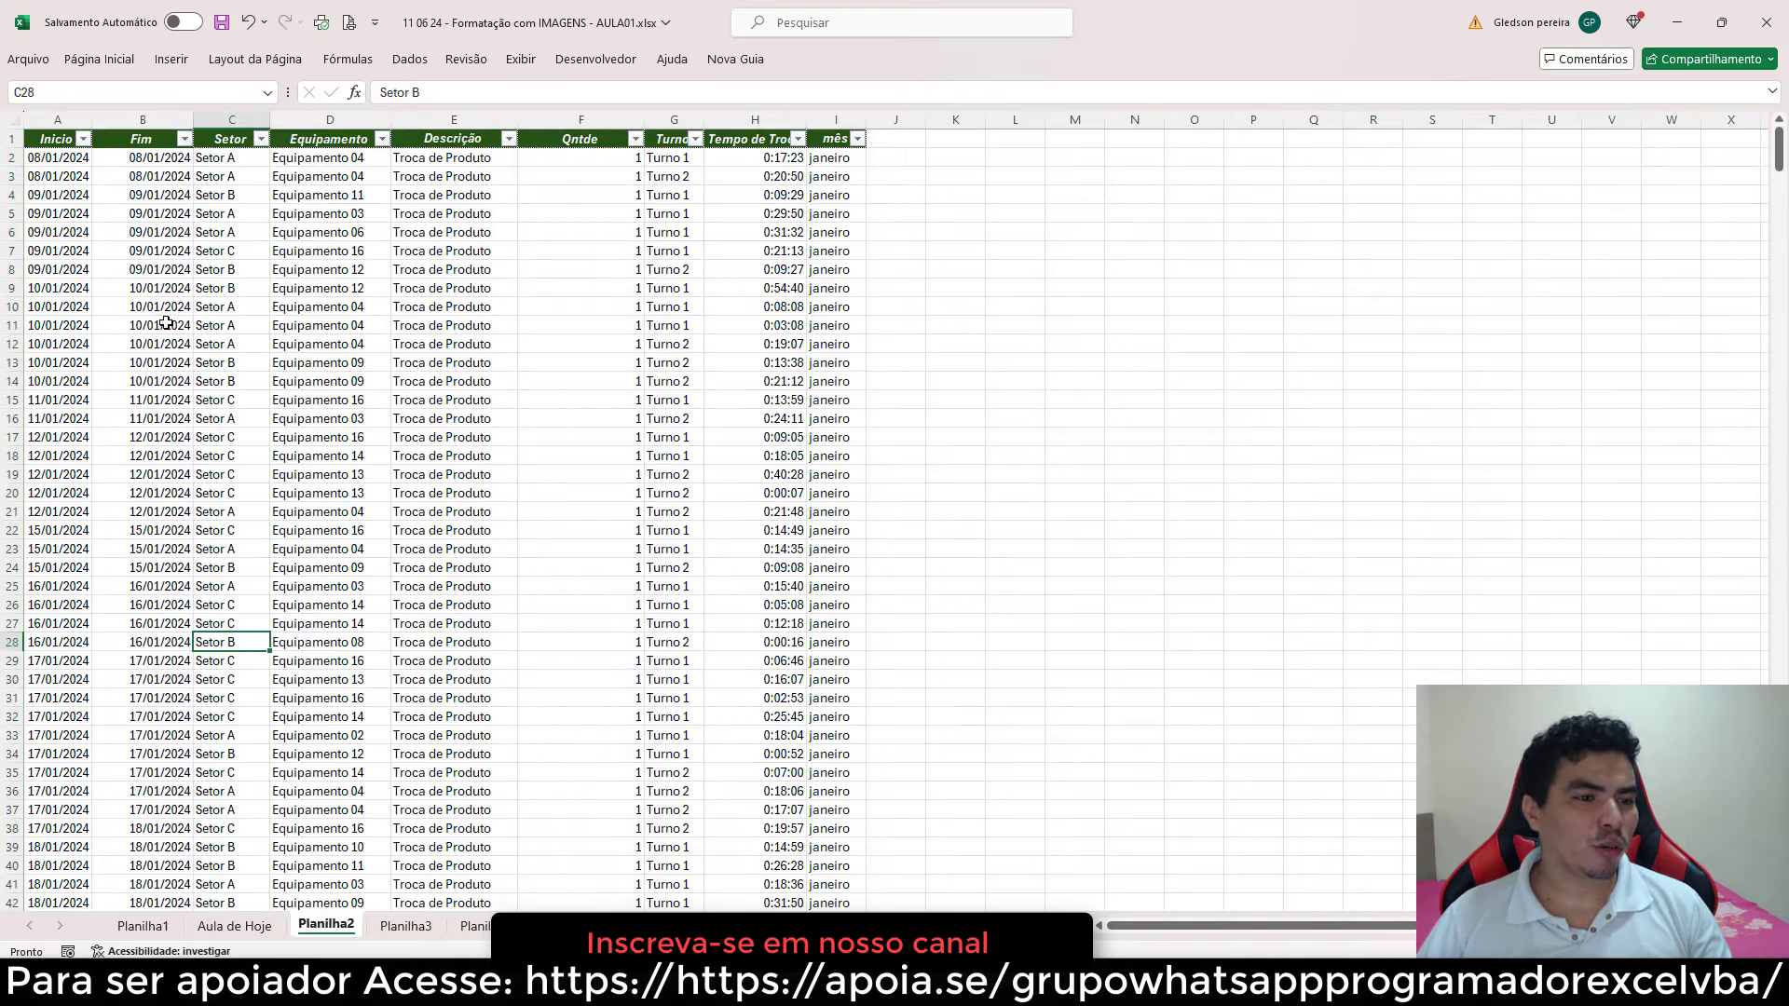
pyautogui.click(67, 120)
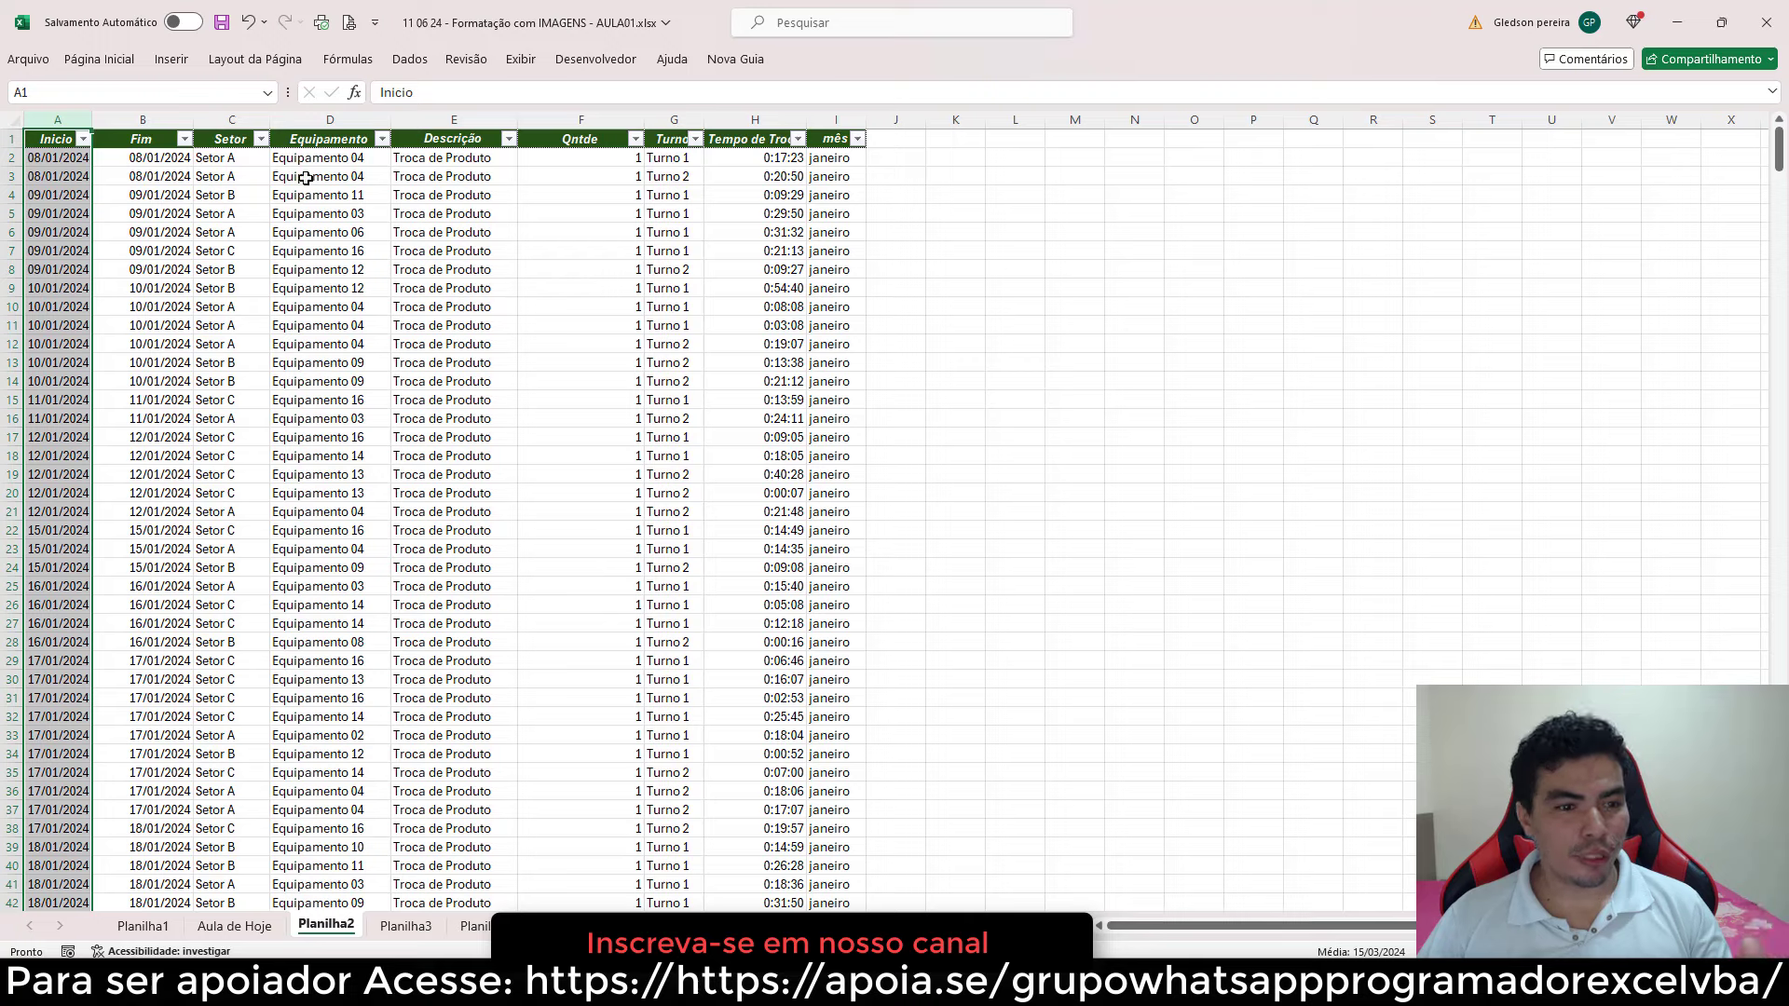
pyautogui.click(606, 124)
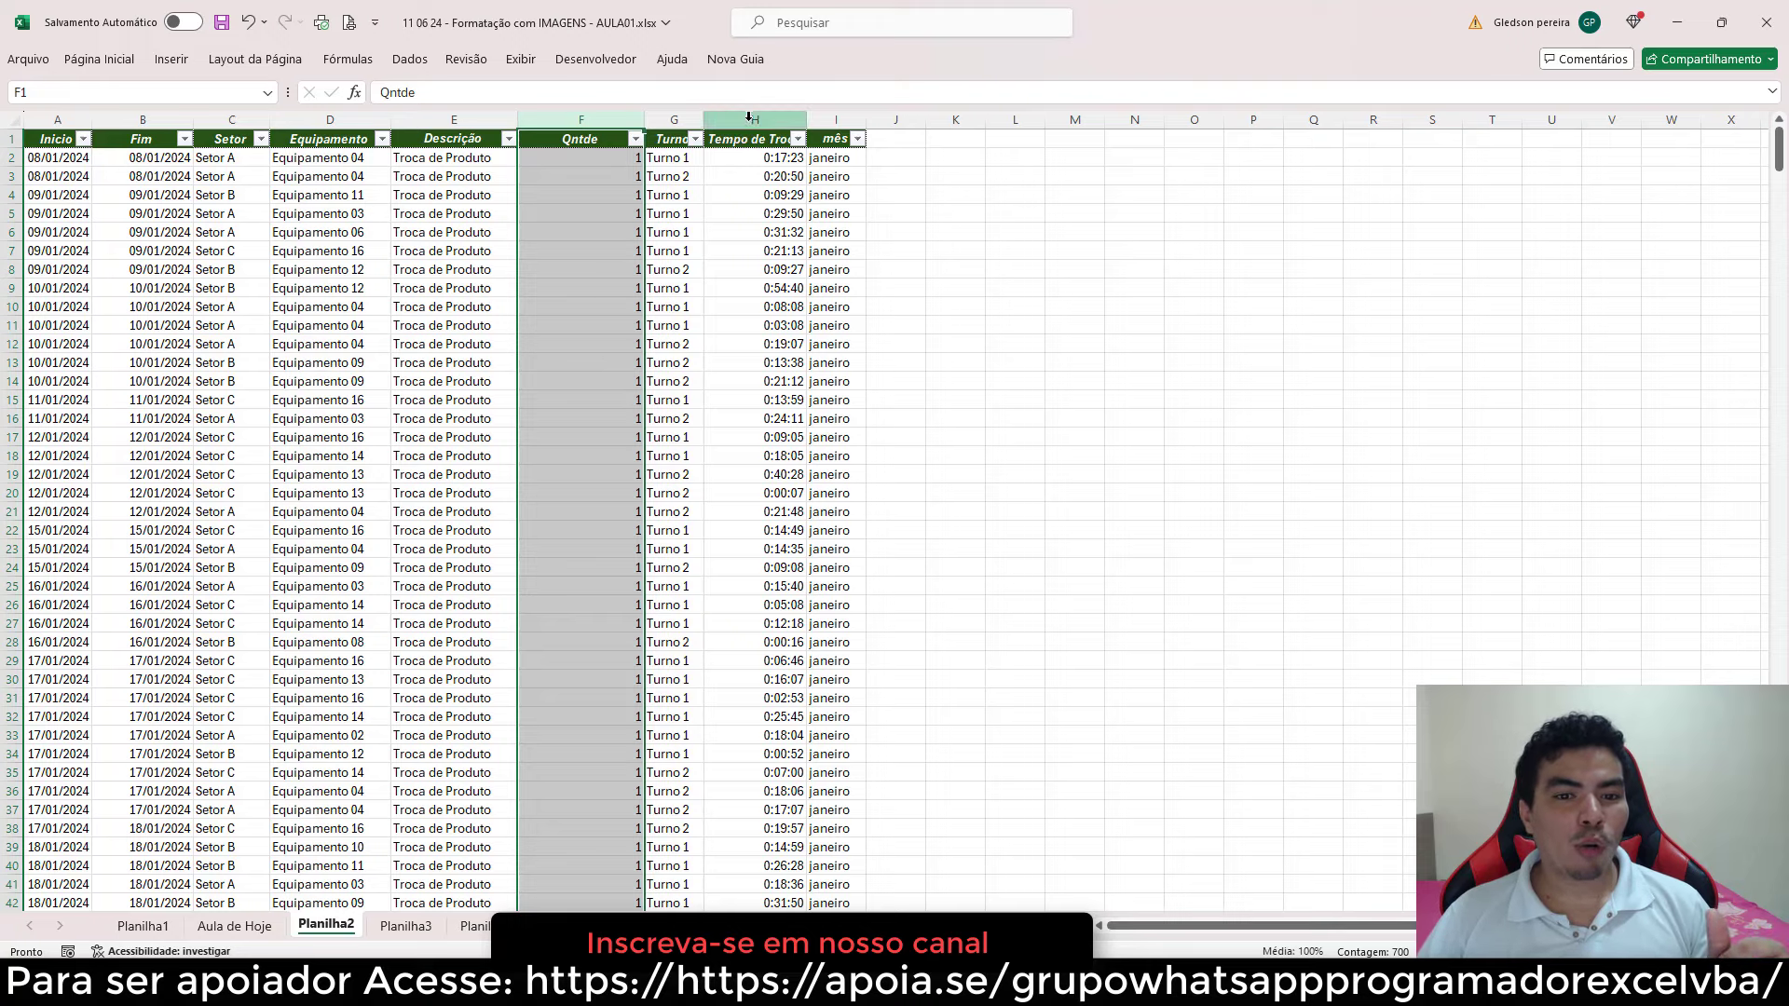
pyautogui.click(755, 122)
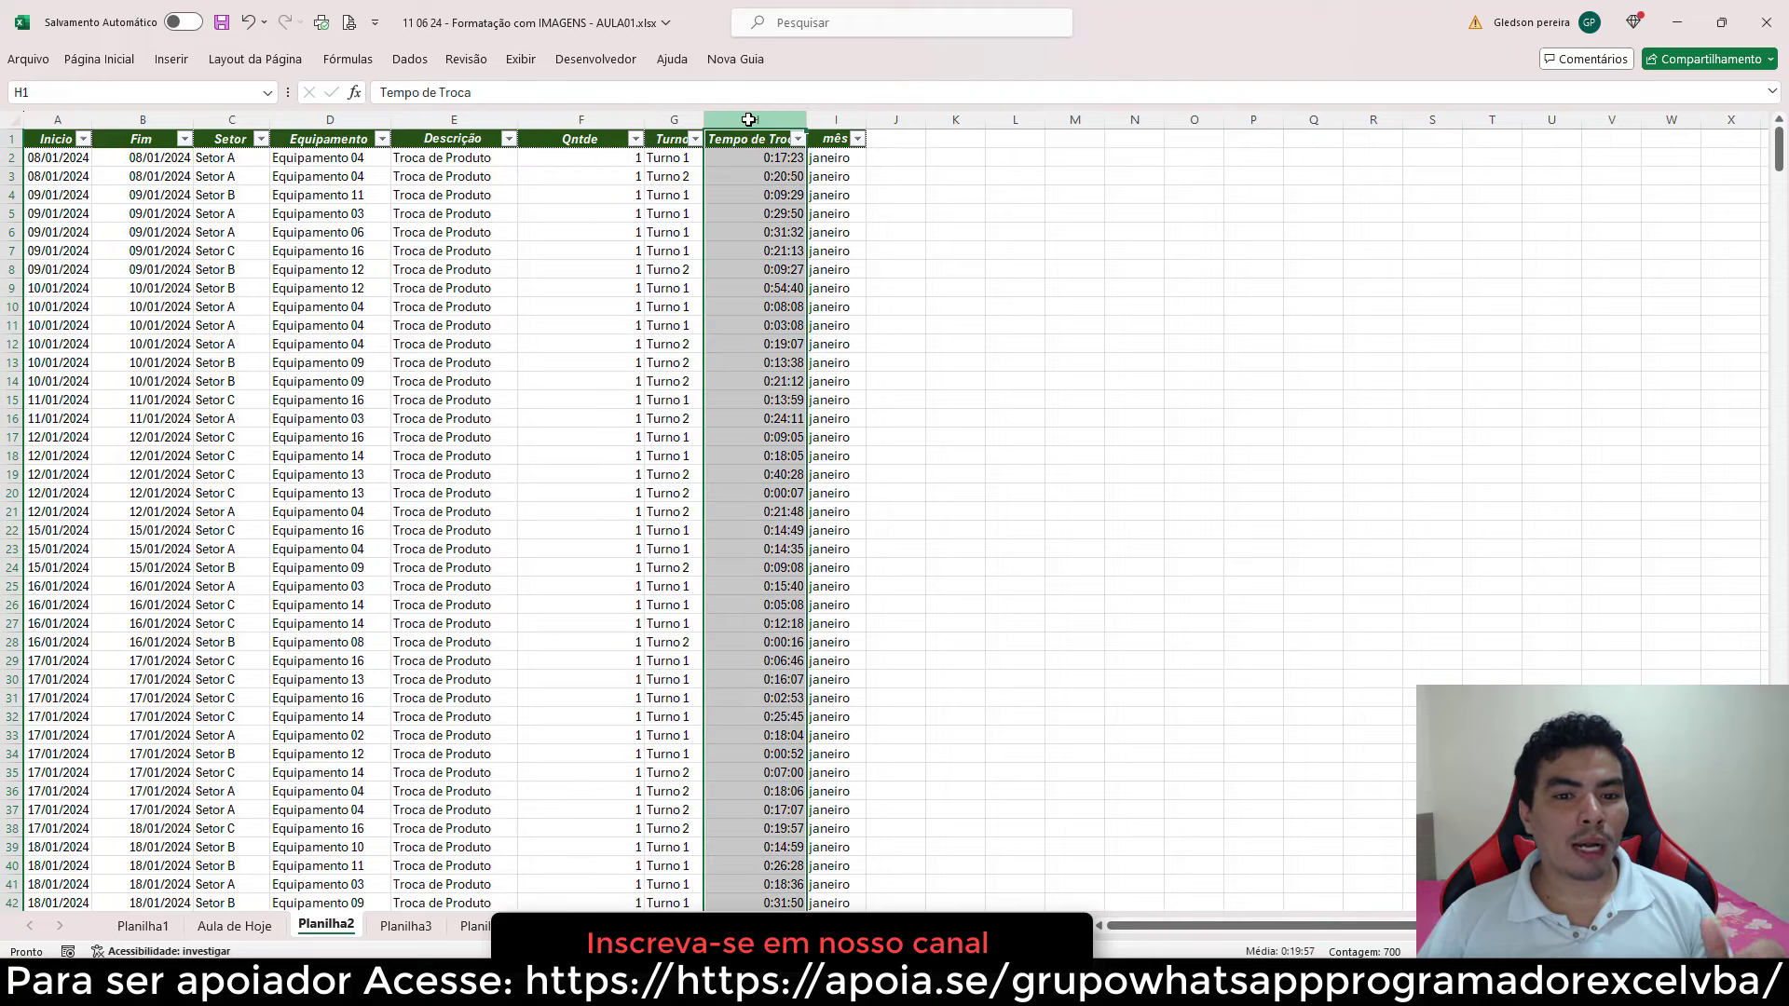
pyautogui.click(835, 122)
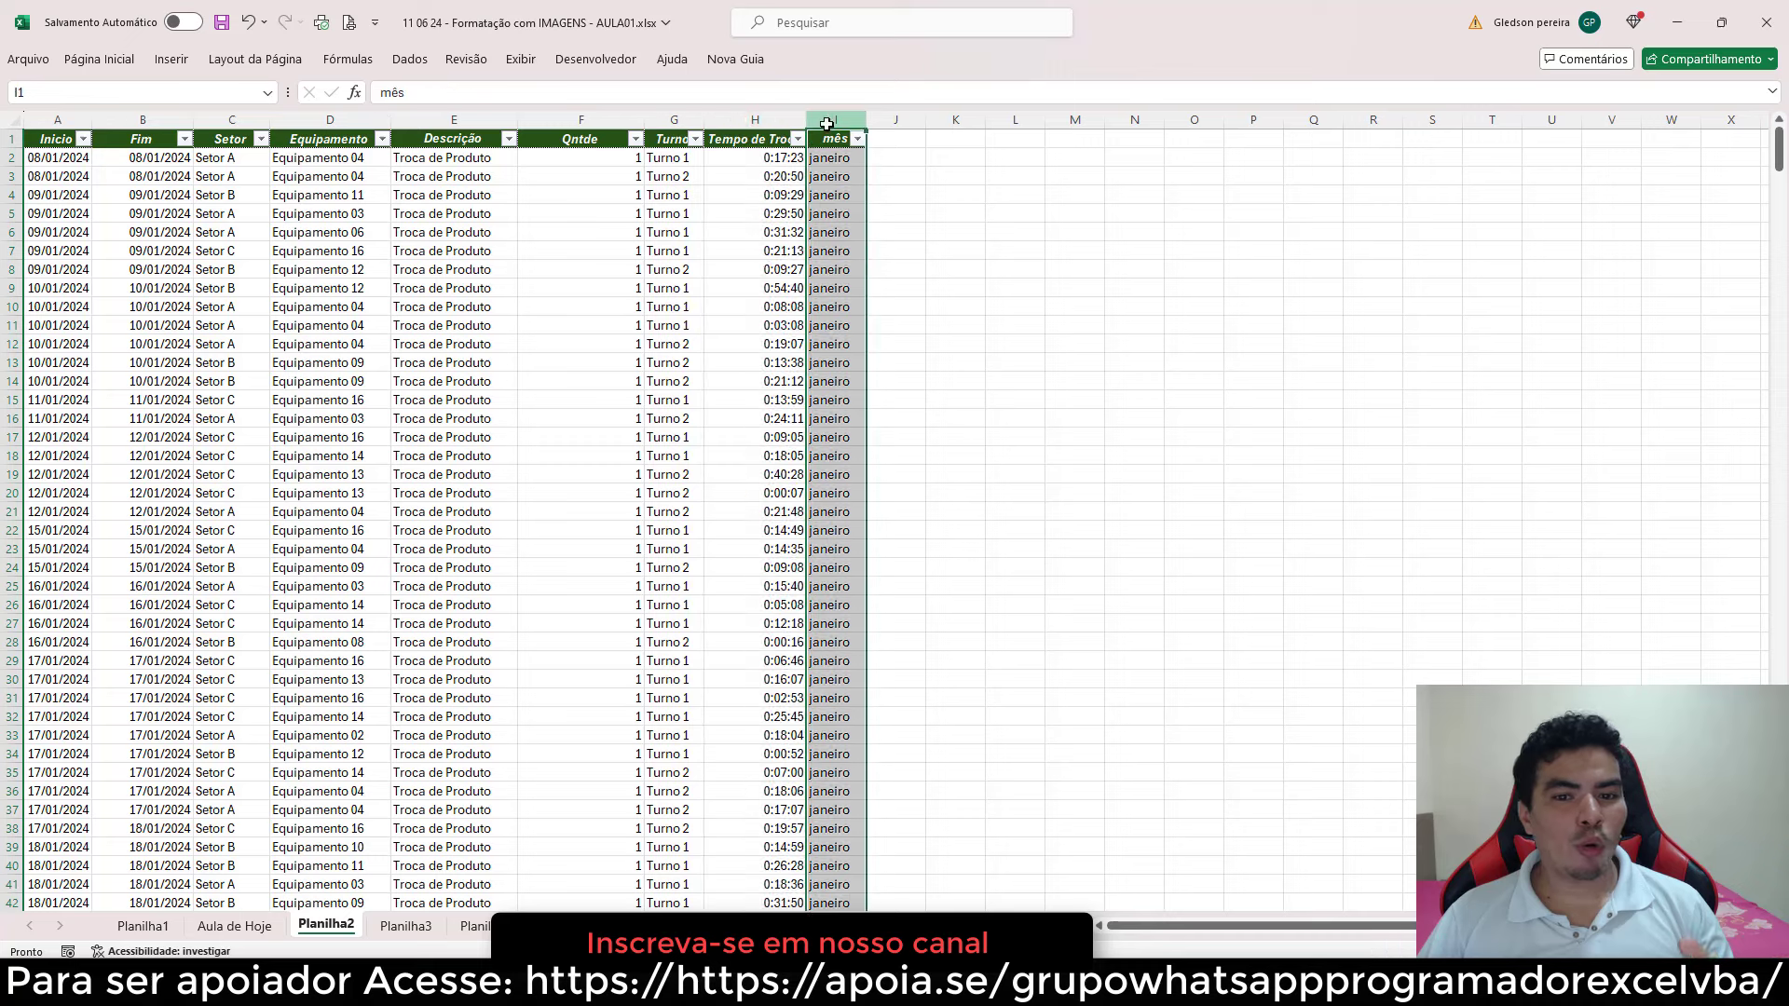
pyautogui.click(630, 290)
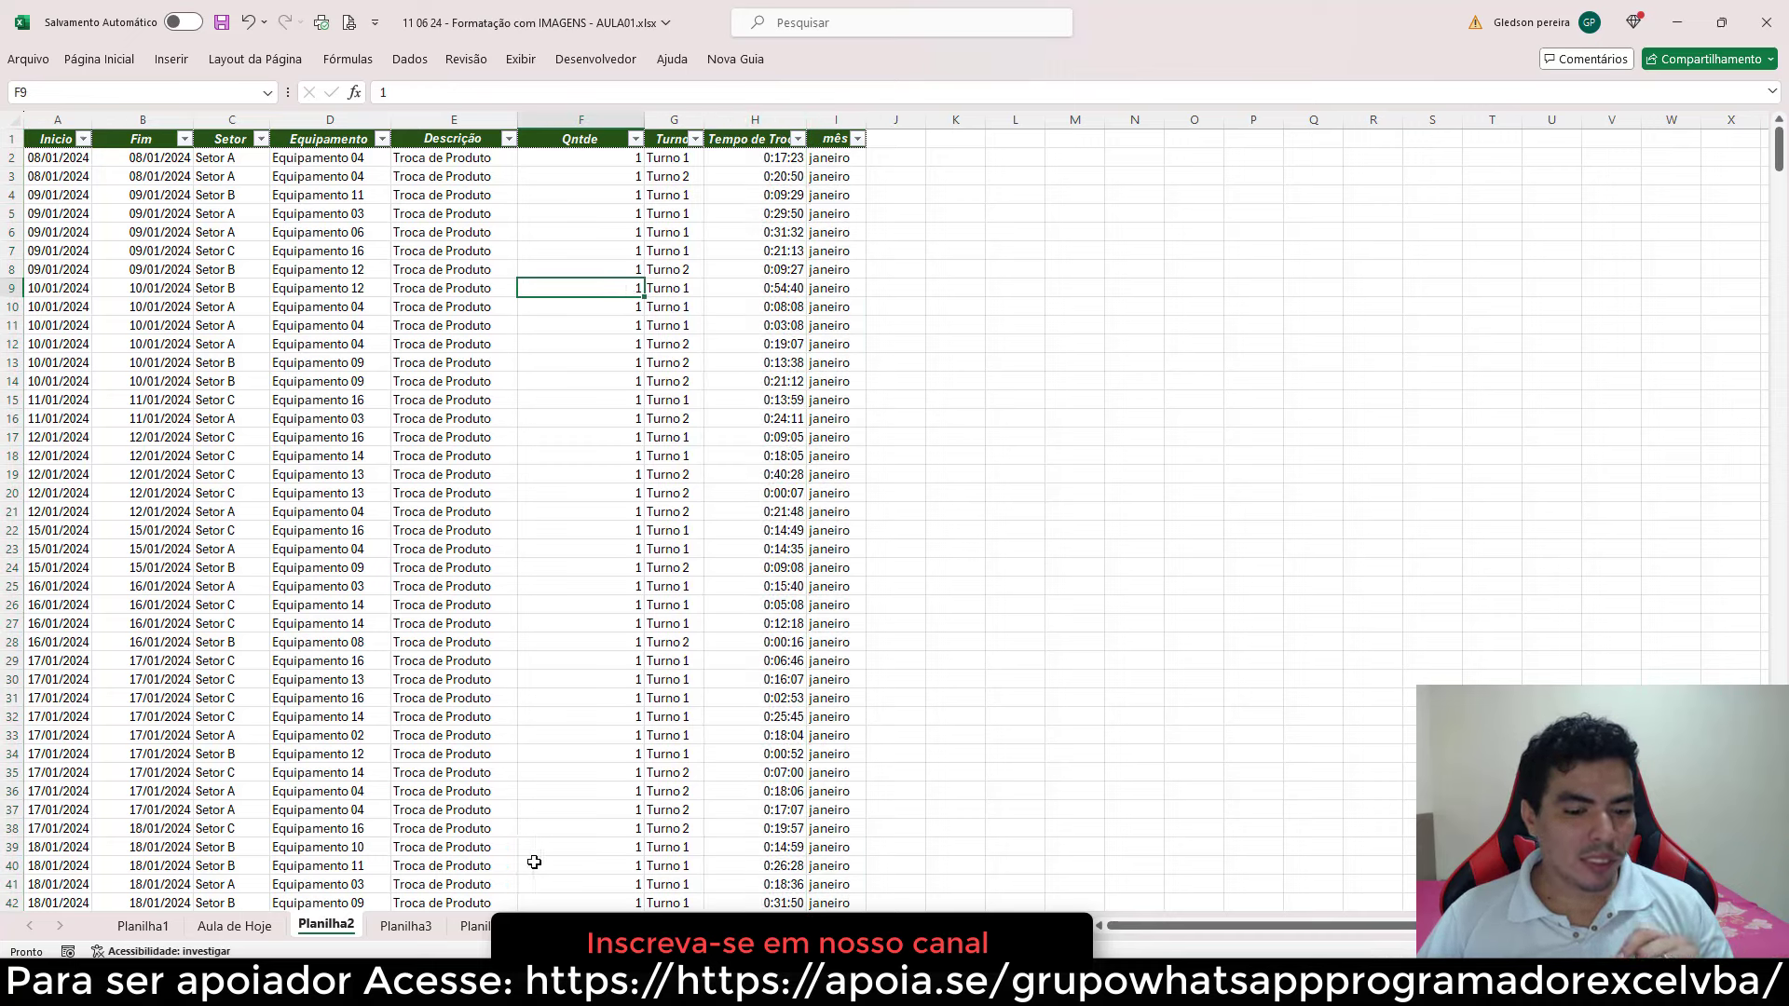
pyautogui.hotkey('ctrl', 'pagedown')
pyautogui.hotkey('ctrl', 'pagedown')
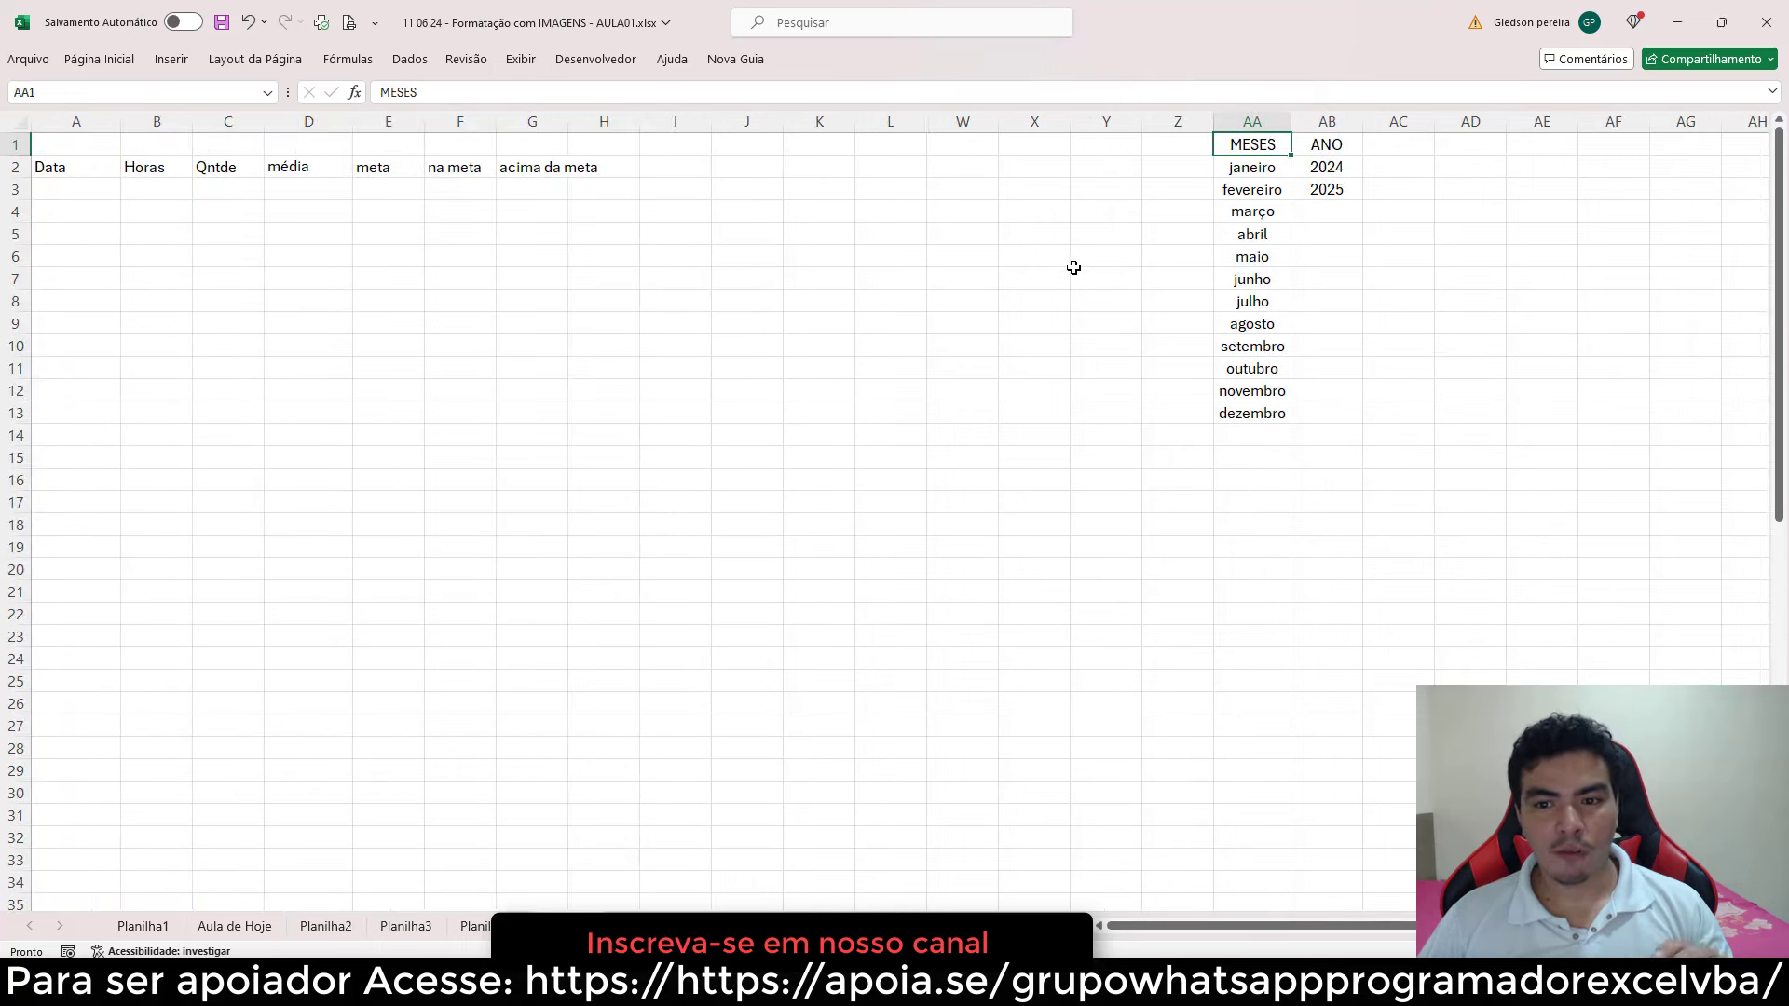
# - Select the month names in AA2:AA13 and name the range Meses in the Name Box
pyautogui.moveTo(1251, 169); pyautogui.dragTo(1258, 408)
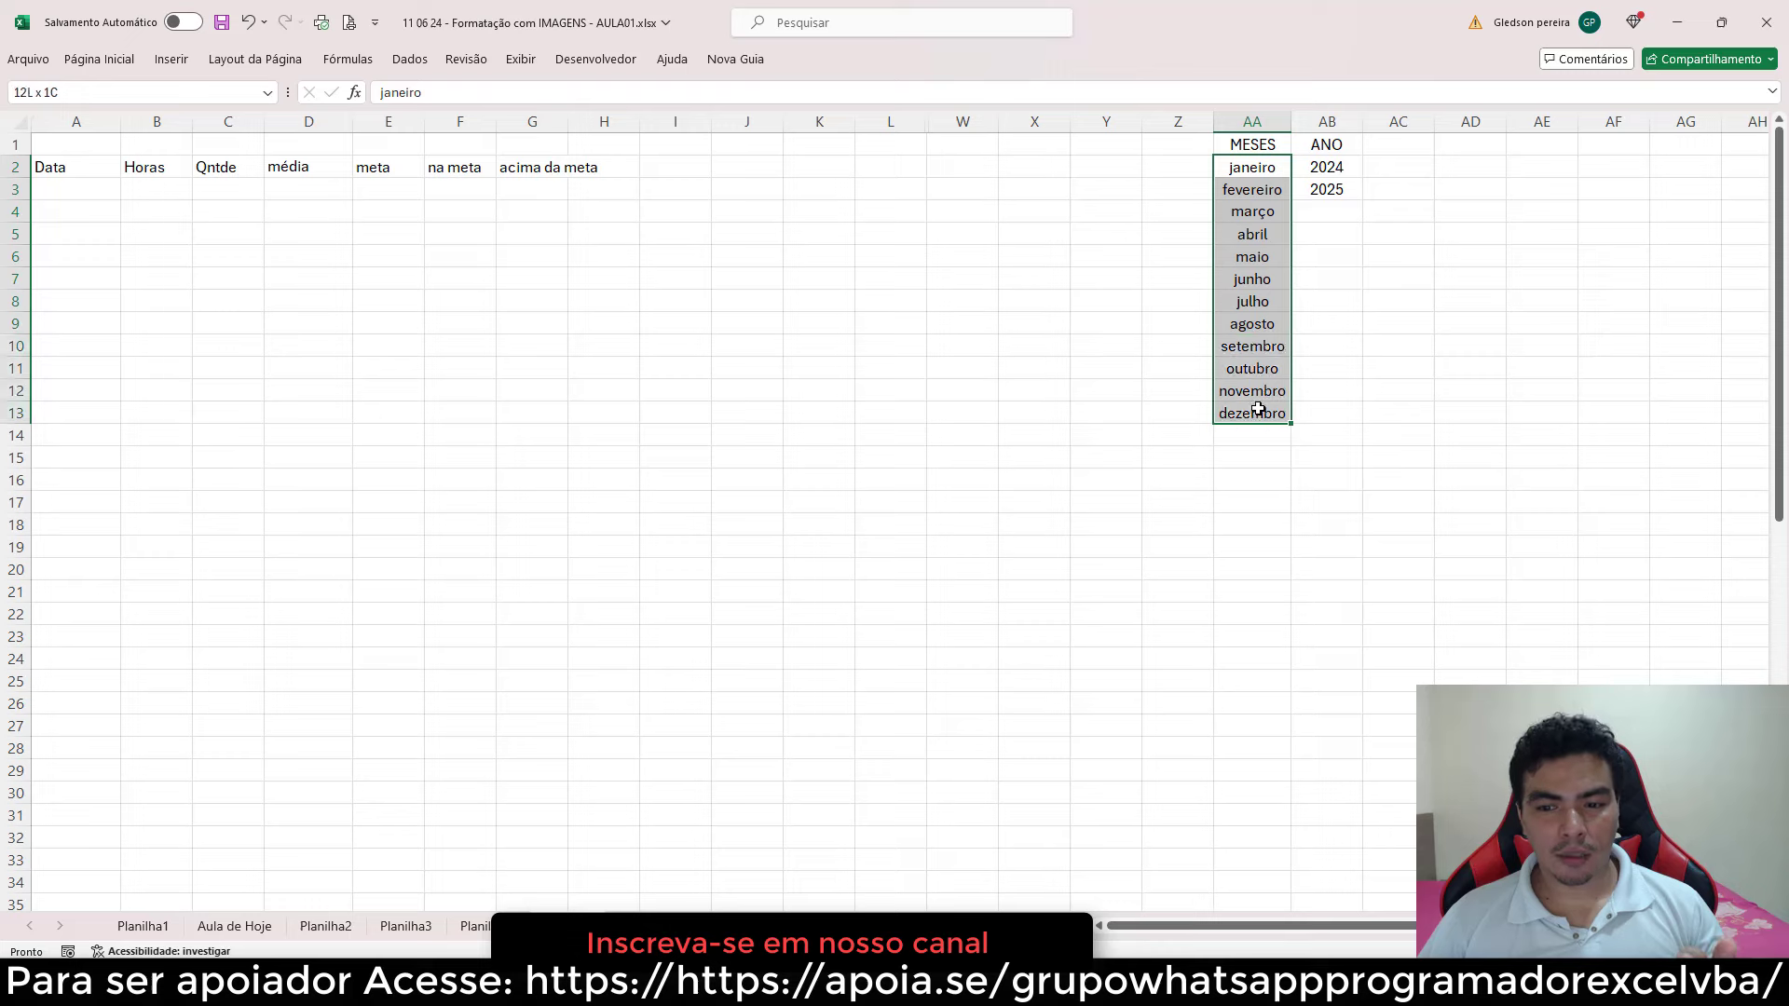
pyautogui.moveTo(1328, 168); pyautogui.dragTo(1328, 190)
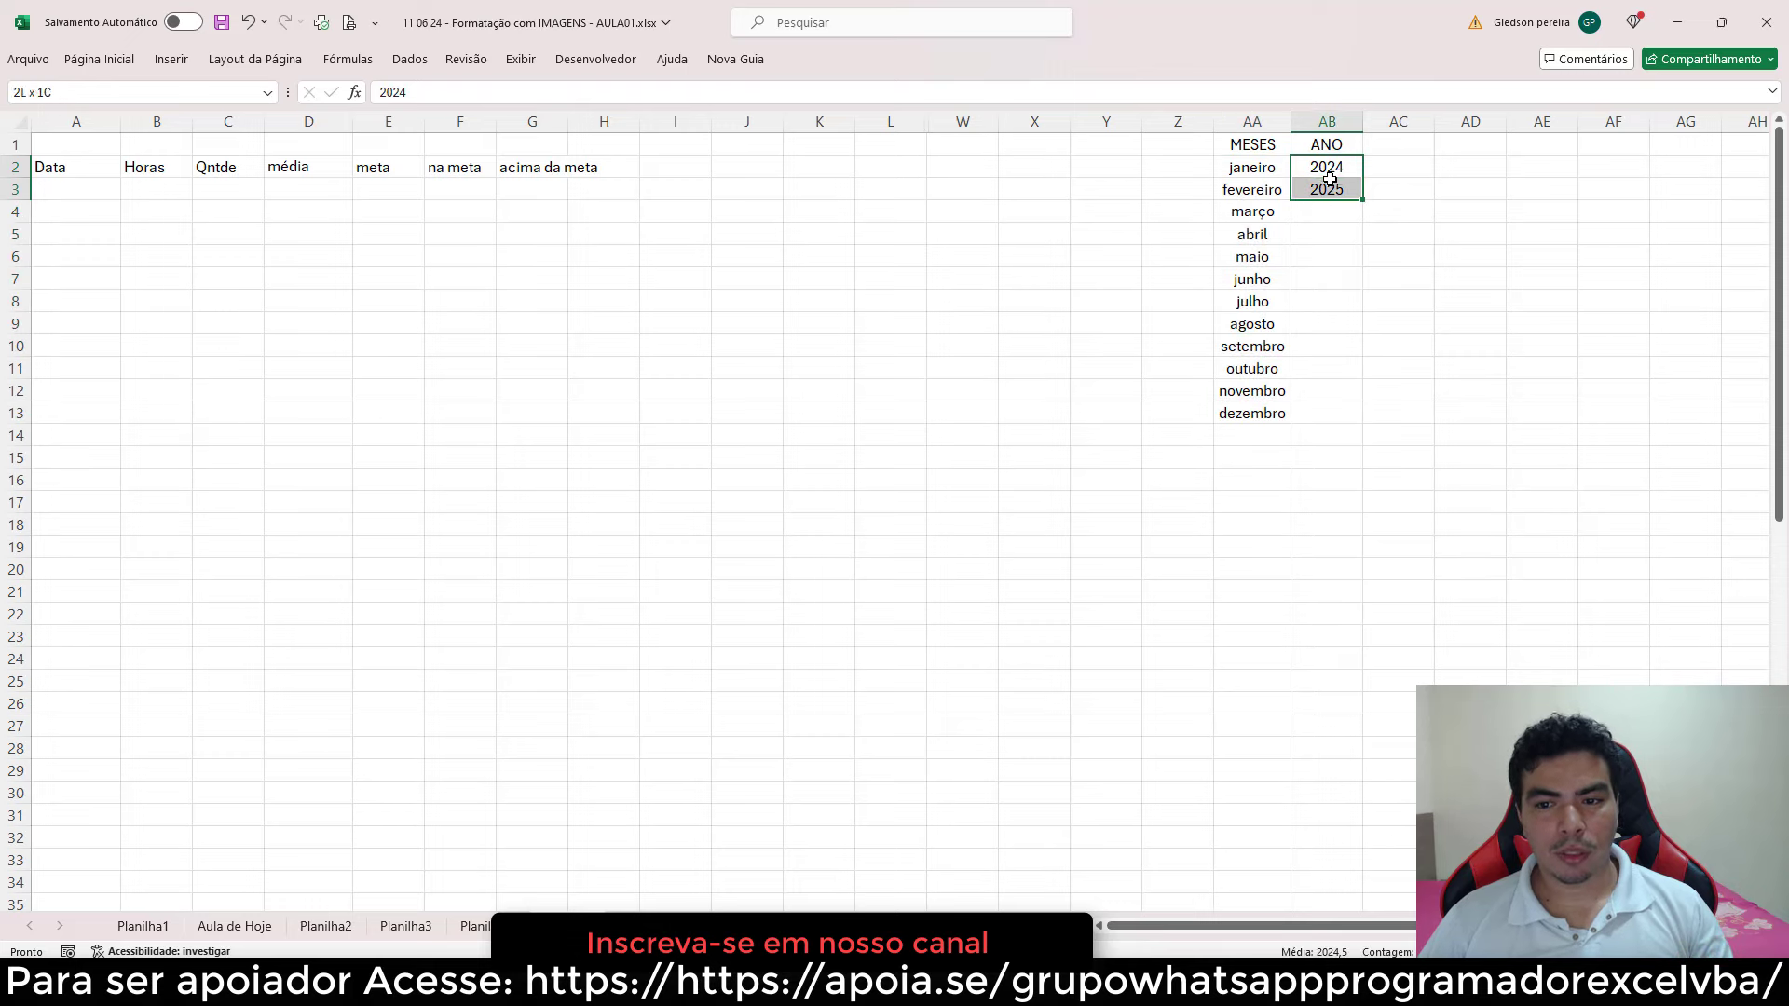
pyautogui.click(1034, 233)
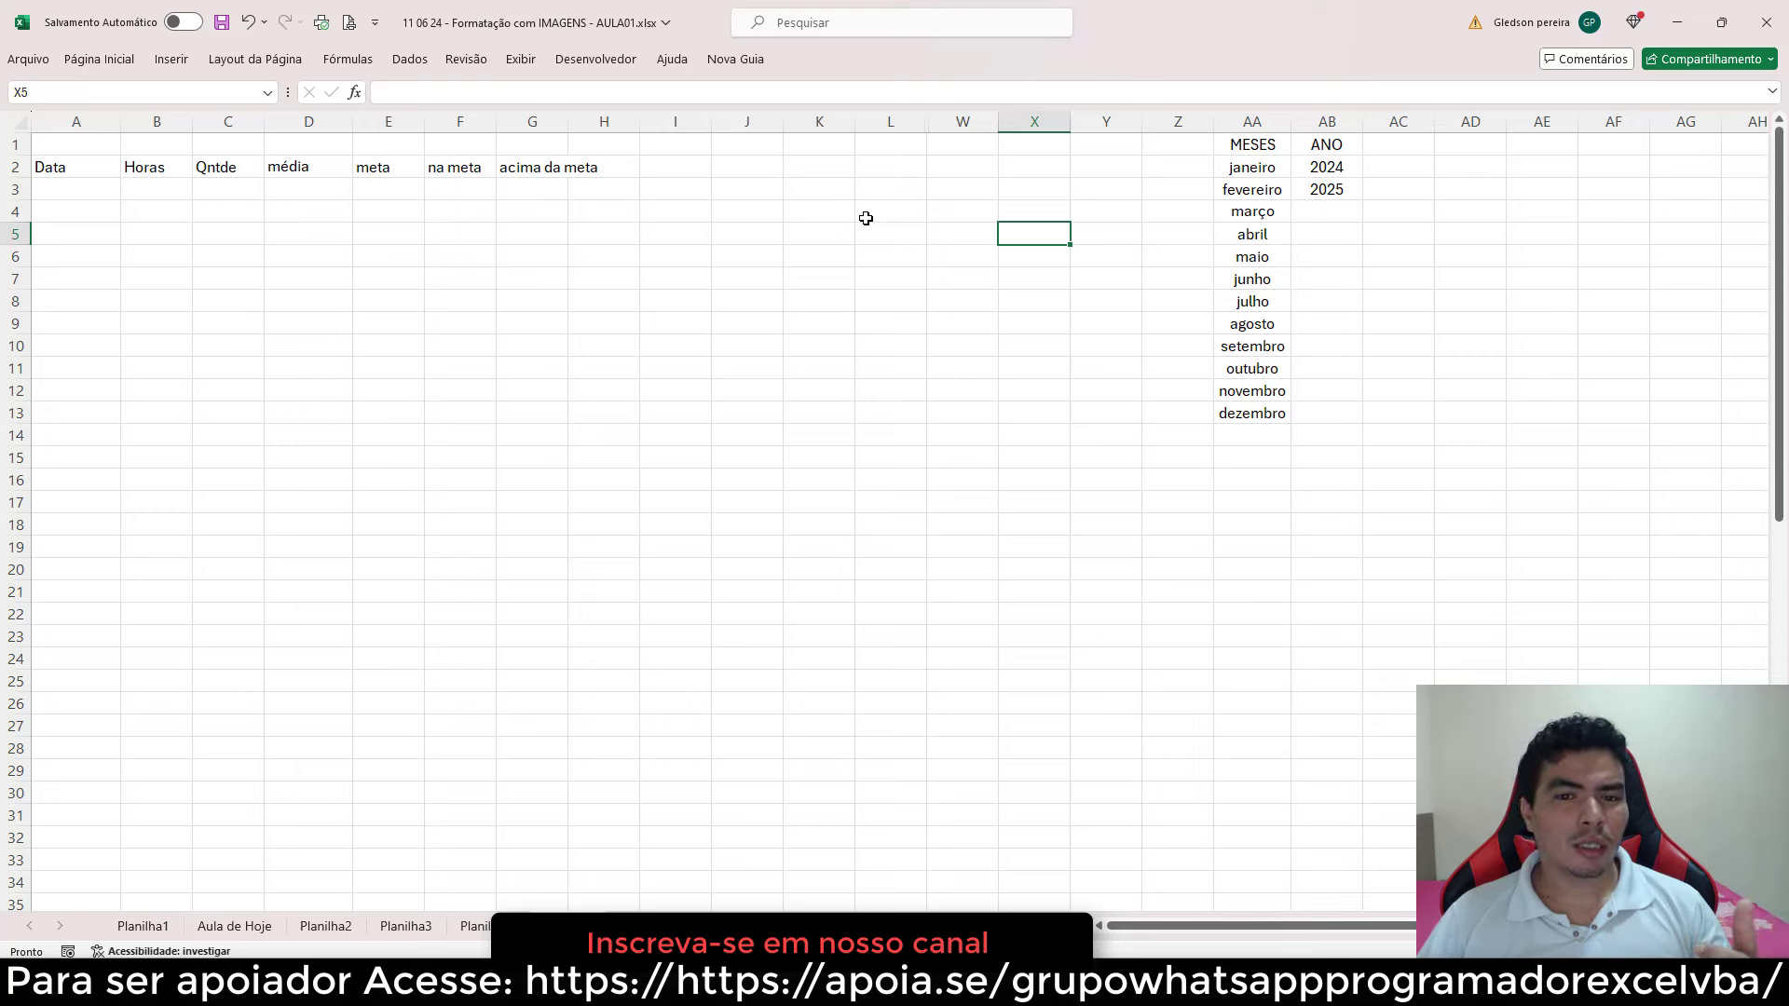
pyautogui.moveTo(1246, 165); pyautogui.dragTo(1258, 402)
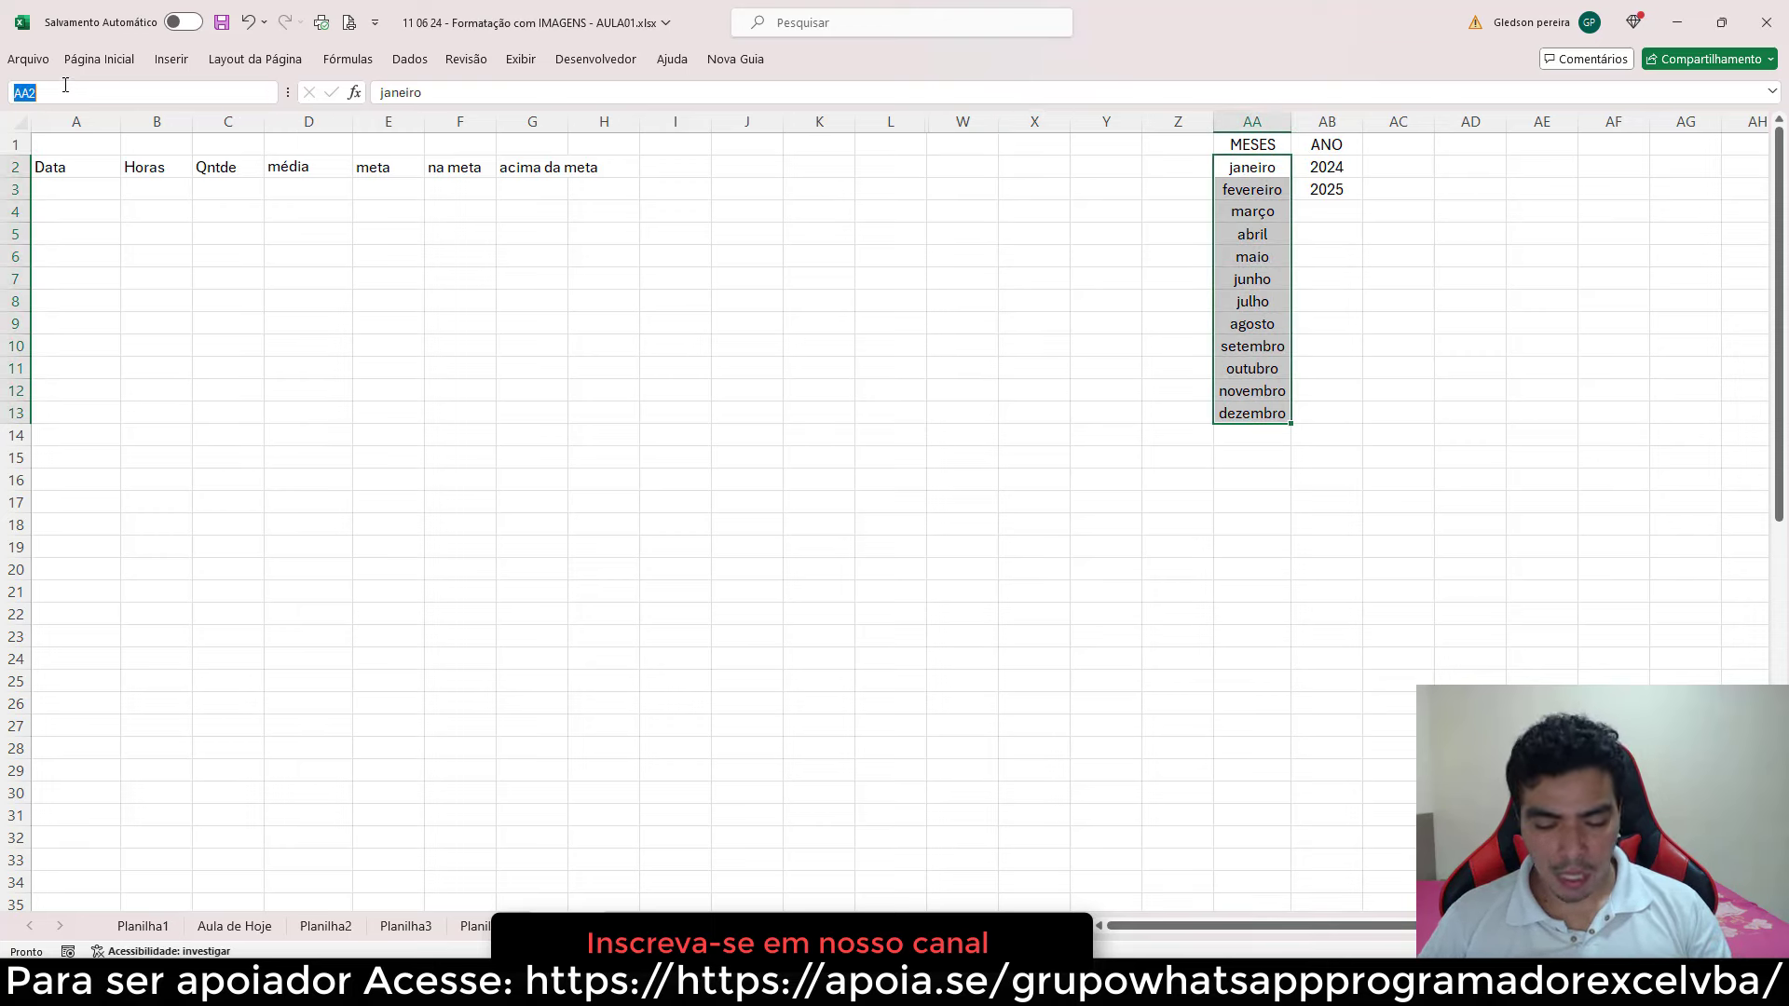
pyautogui.write('Meses')
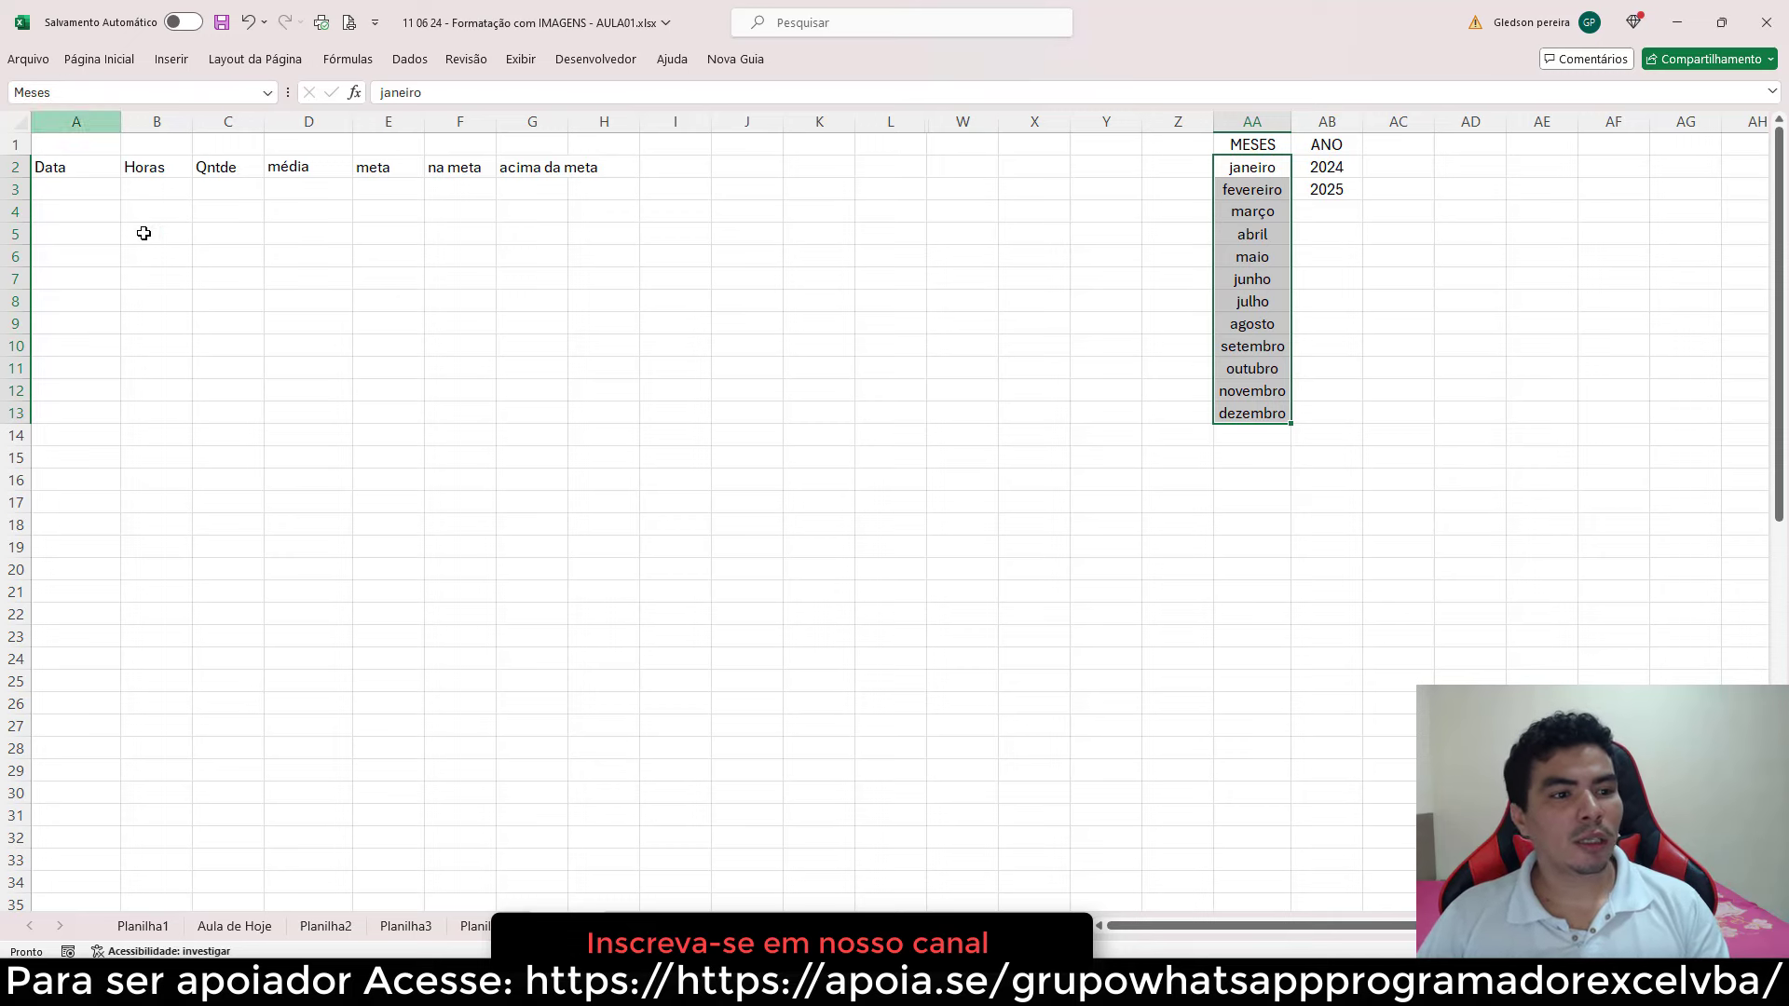
# - Check that the Meses name selects the month list, then select cell D1
pyautogui.click(182, 277)
pyautogui.click(269, 95)
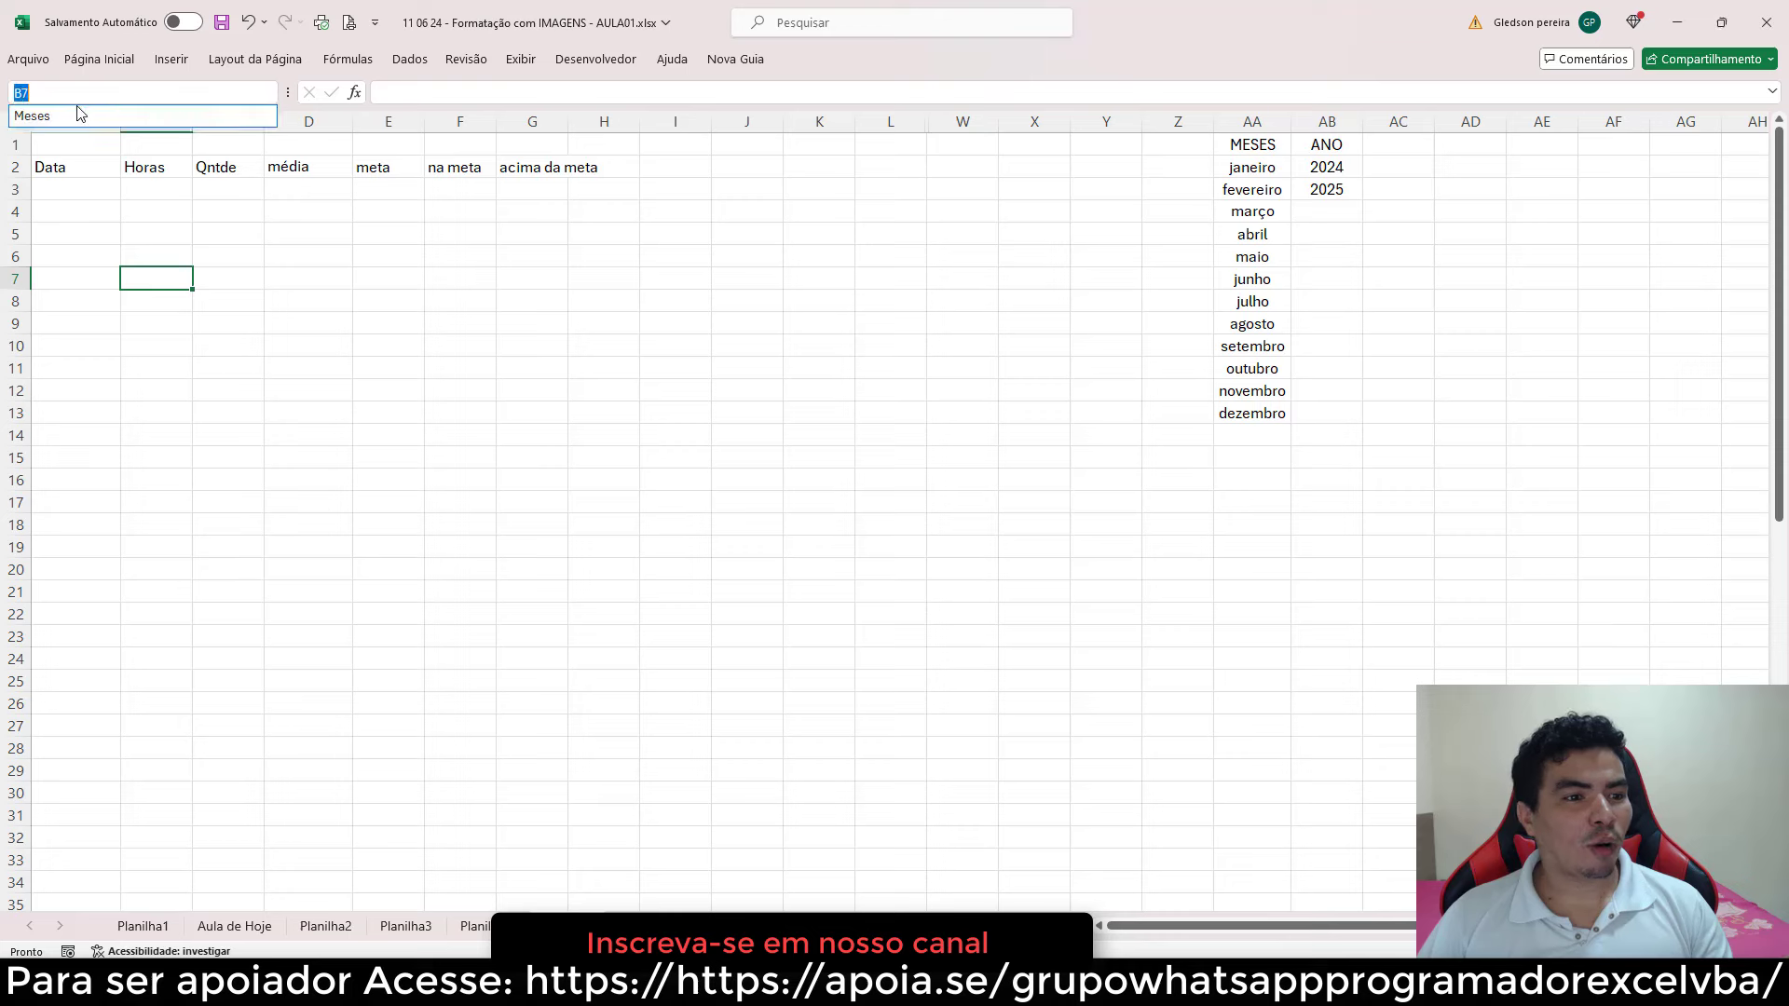
pyautogui.click(49, 118)
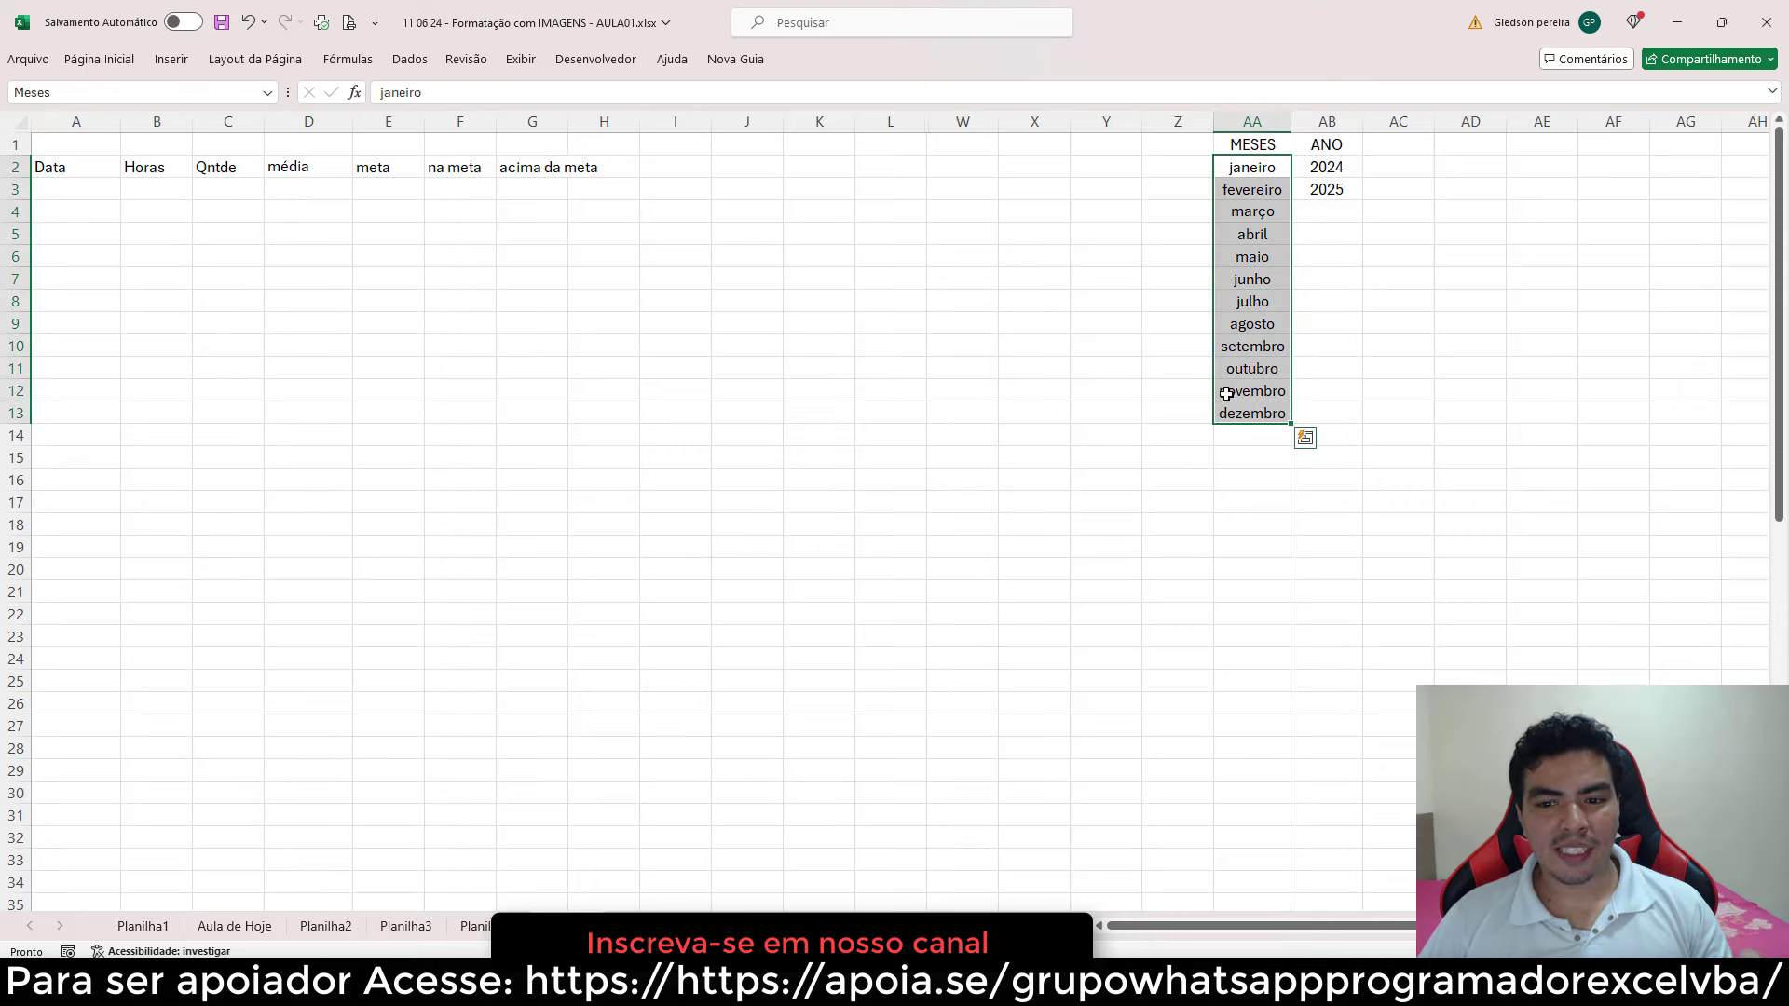
pyautogui.click(1062, 366)
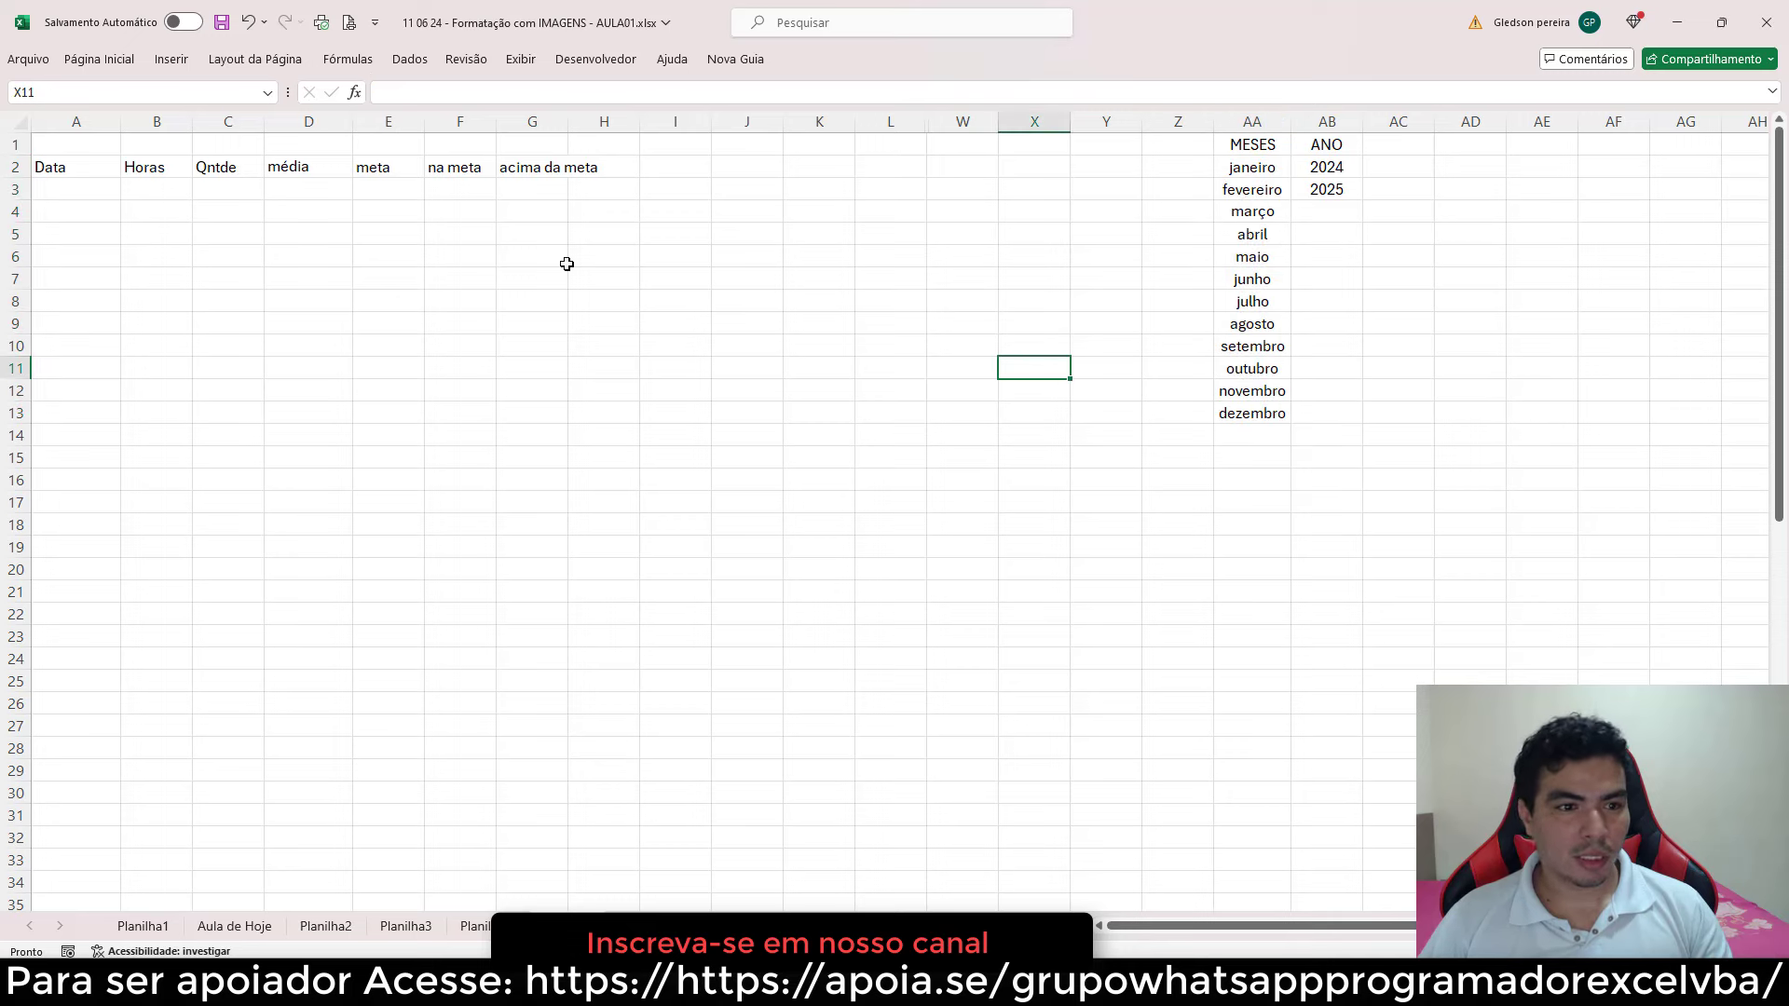
pyautogui.click(325, 143)
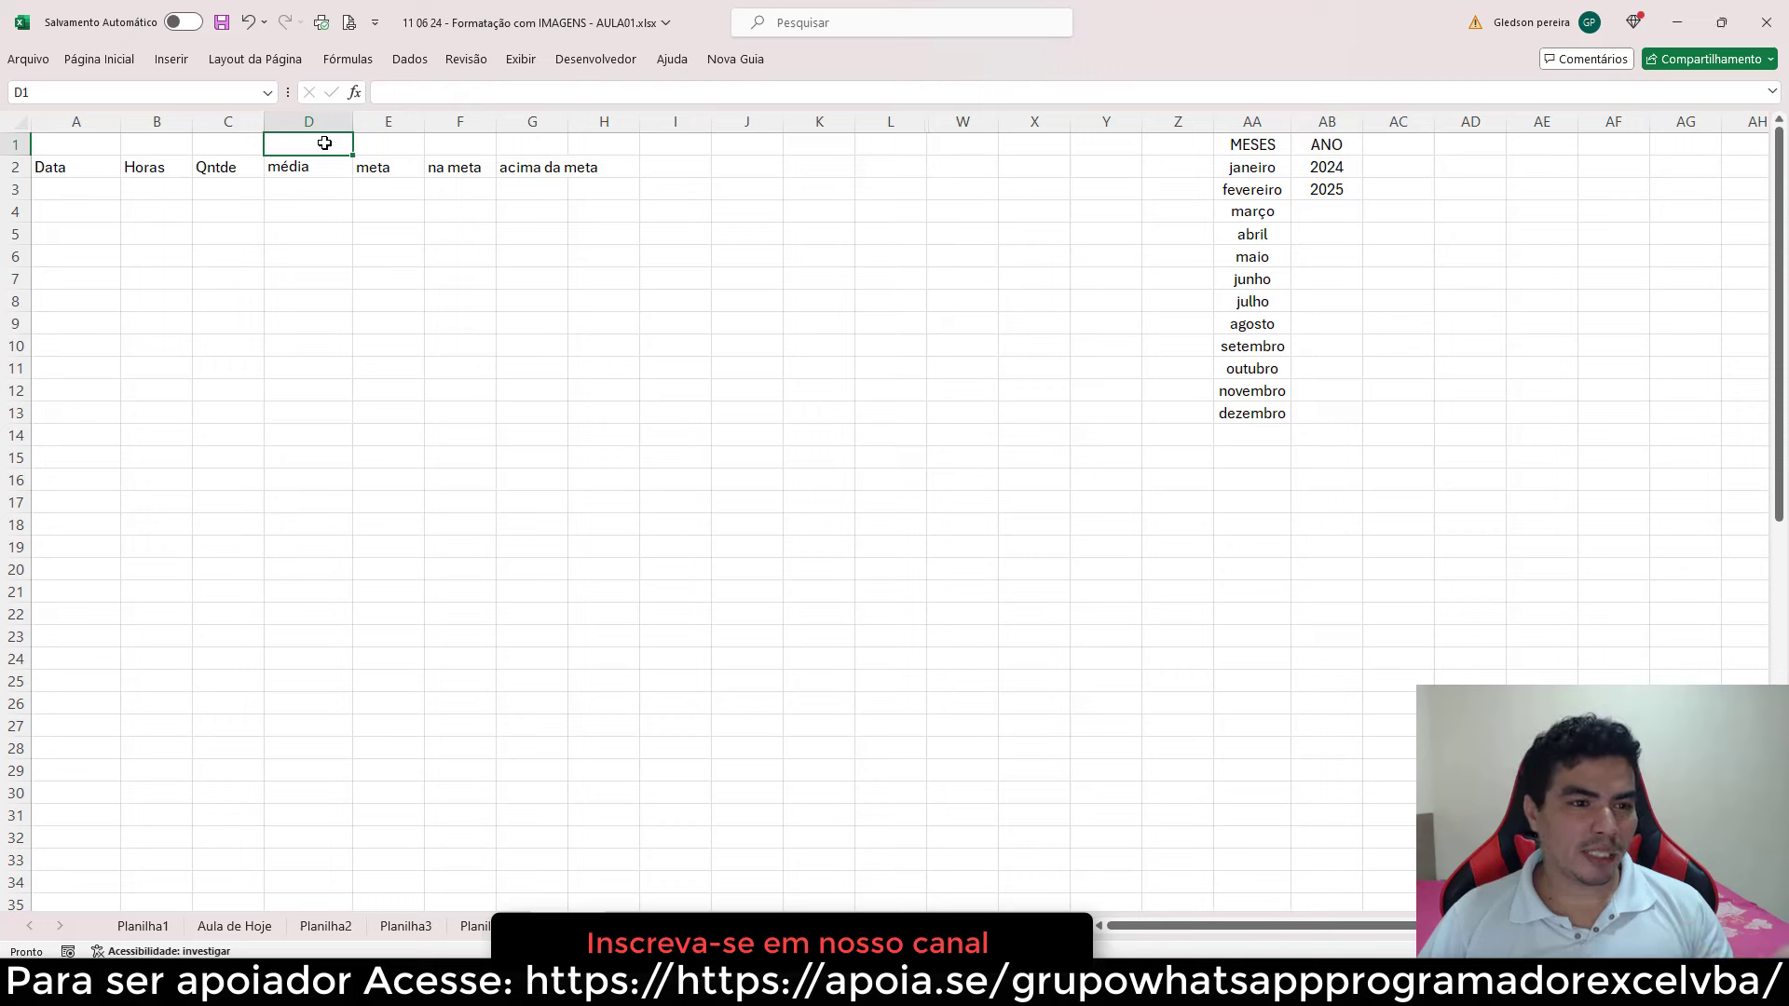
pyautogui.click(410, 59)
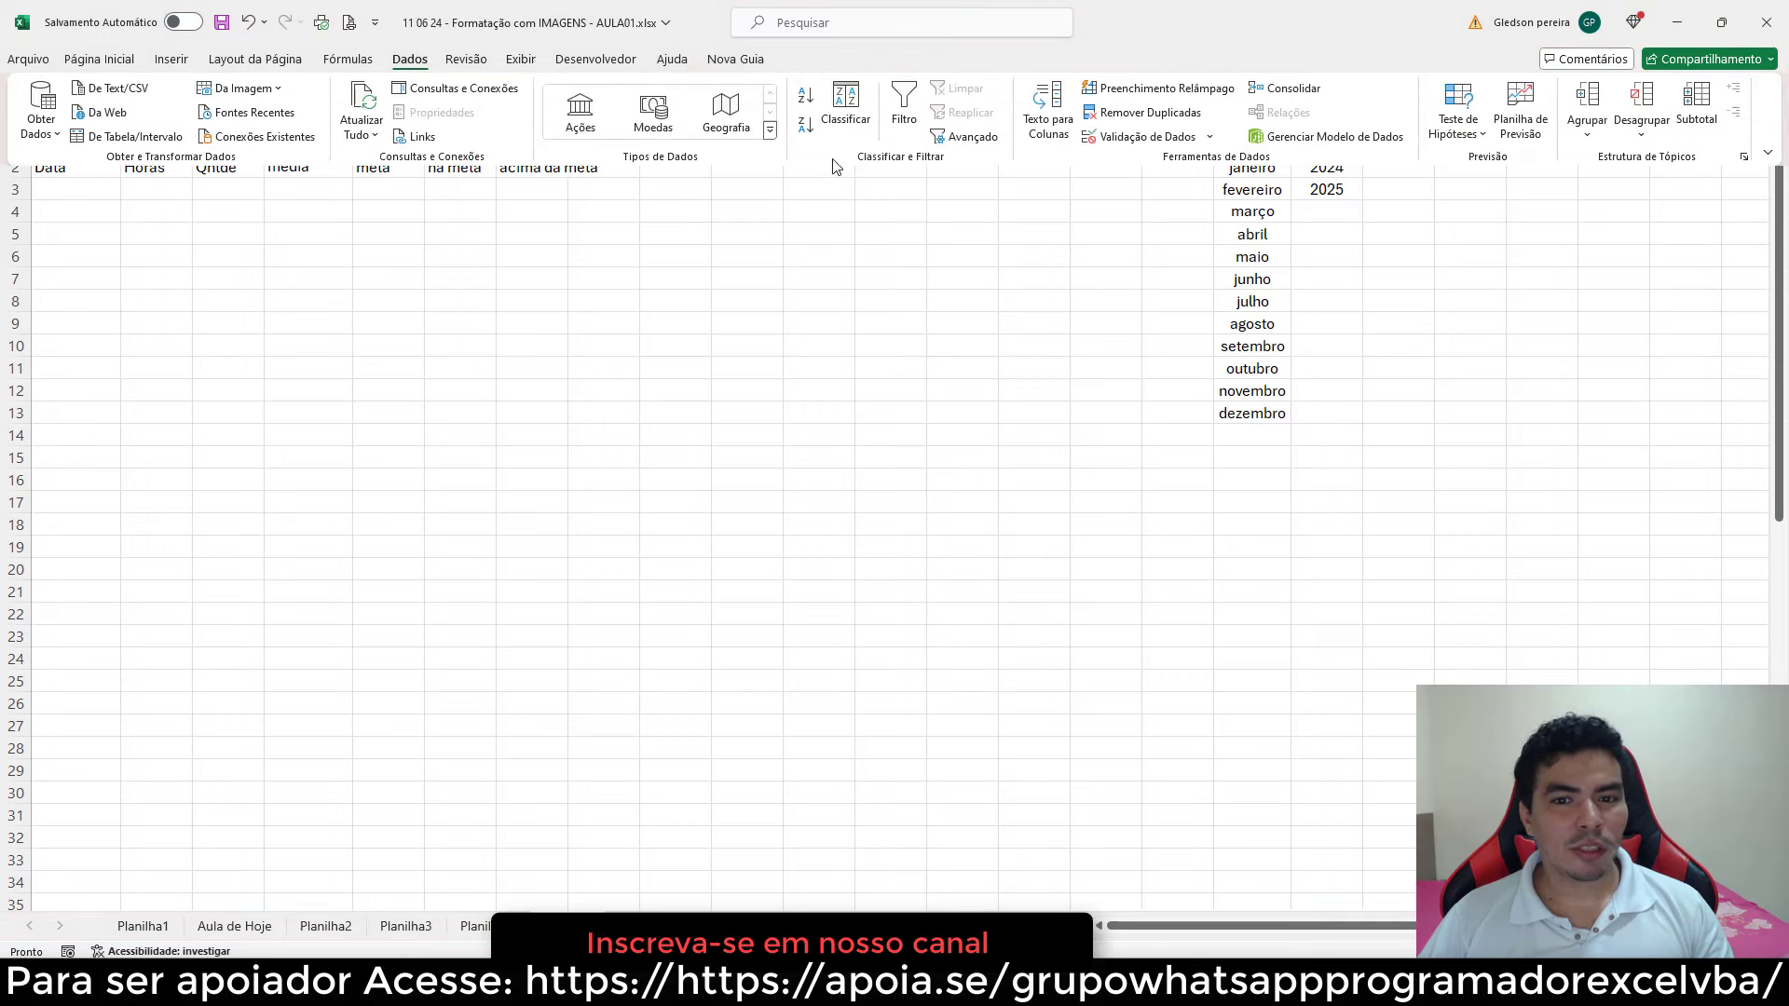
# - Give D1 a List data validation with source =Meses, then test its month dropdown
pyautogui.click(1111, 140)
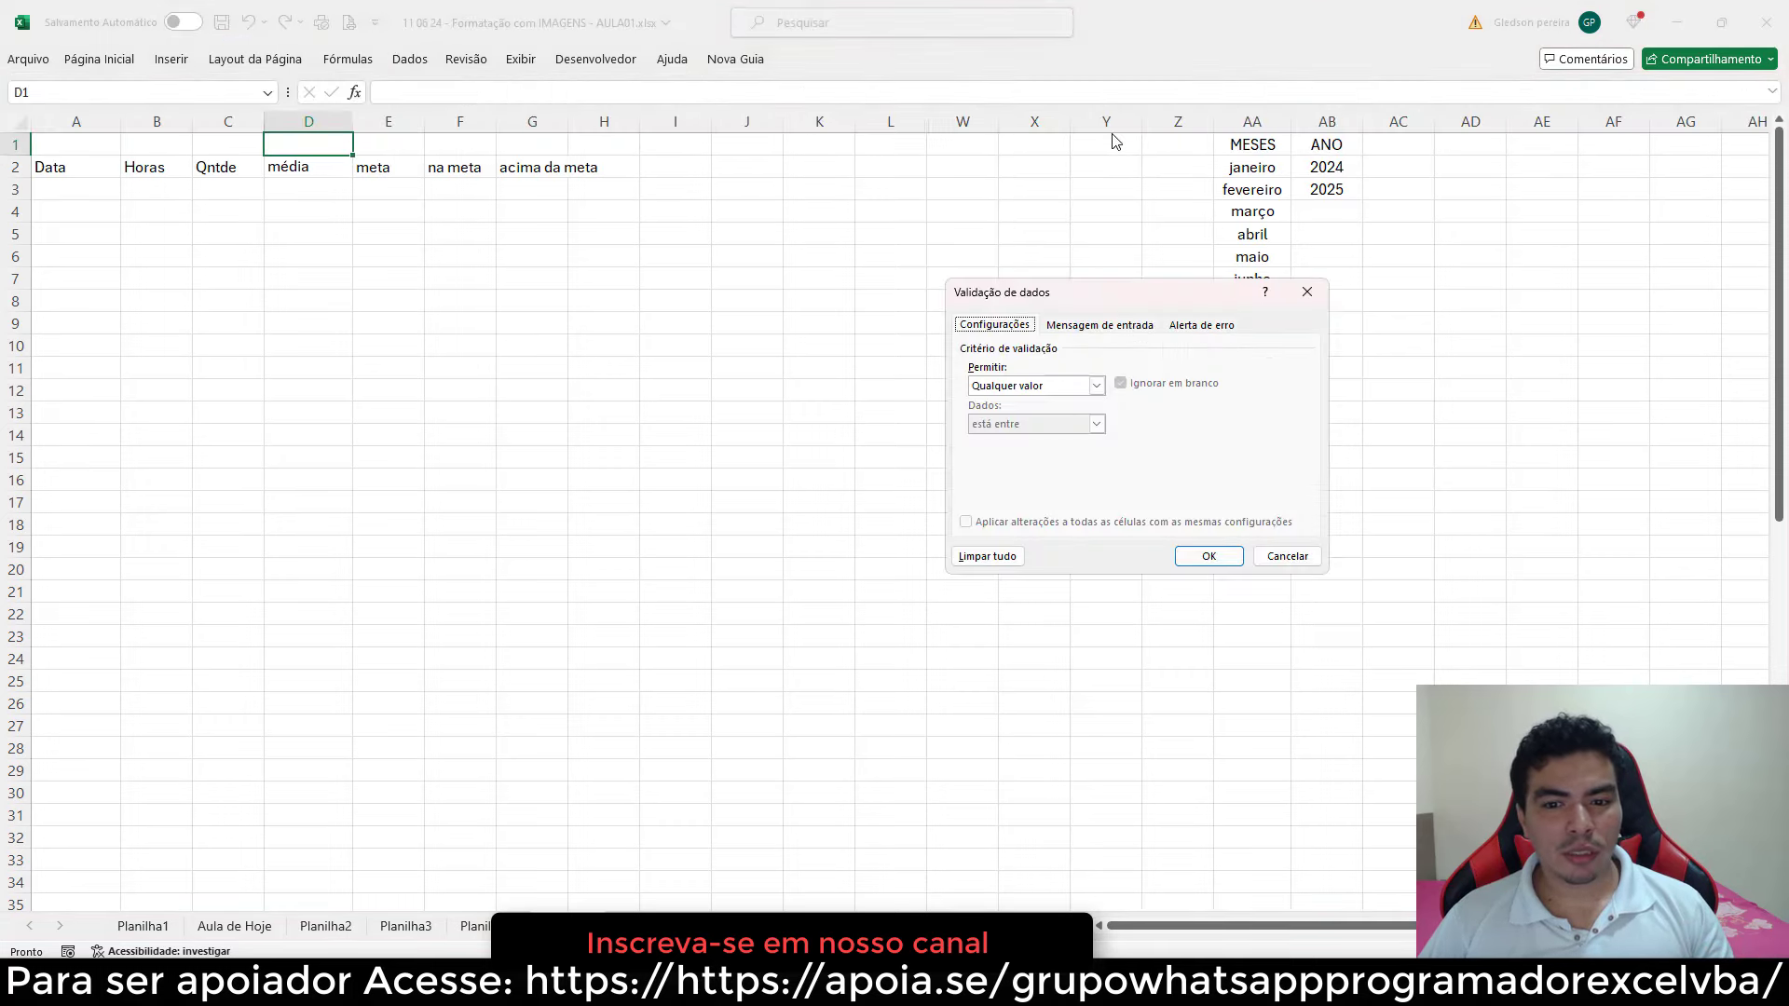
pyautogui.click(1098, 386)
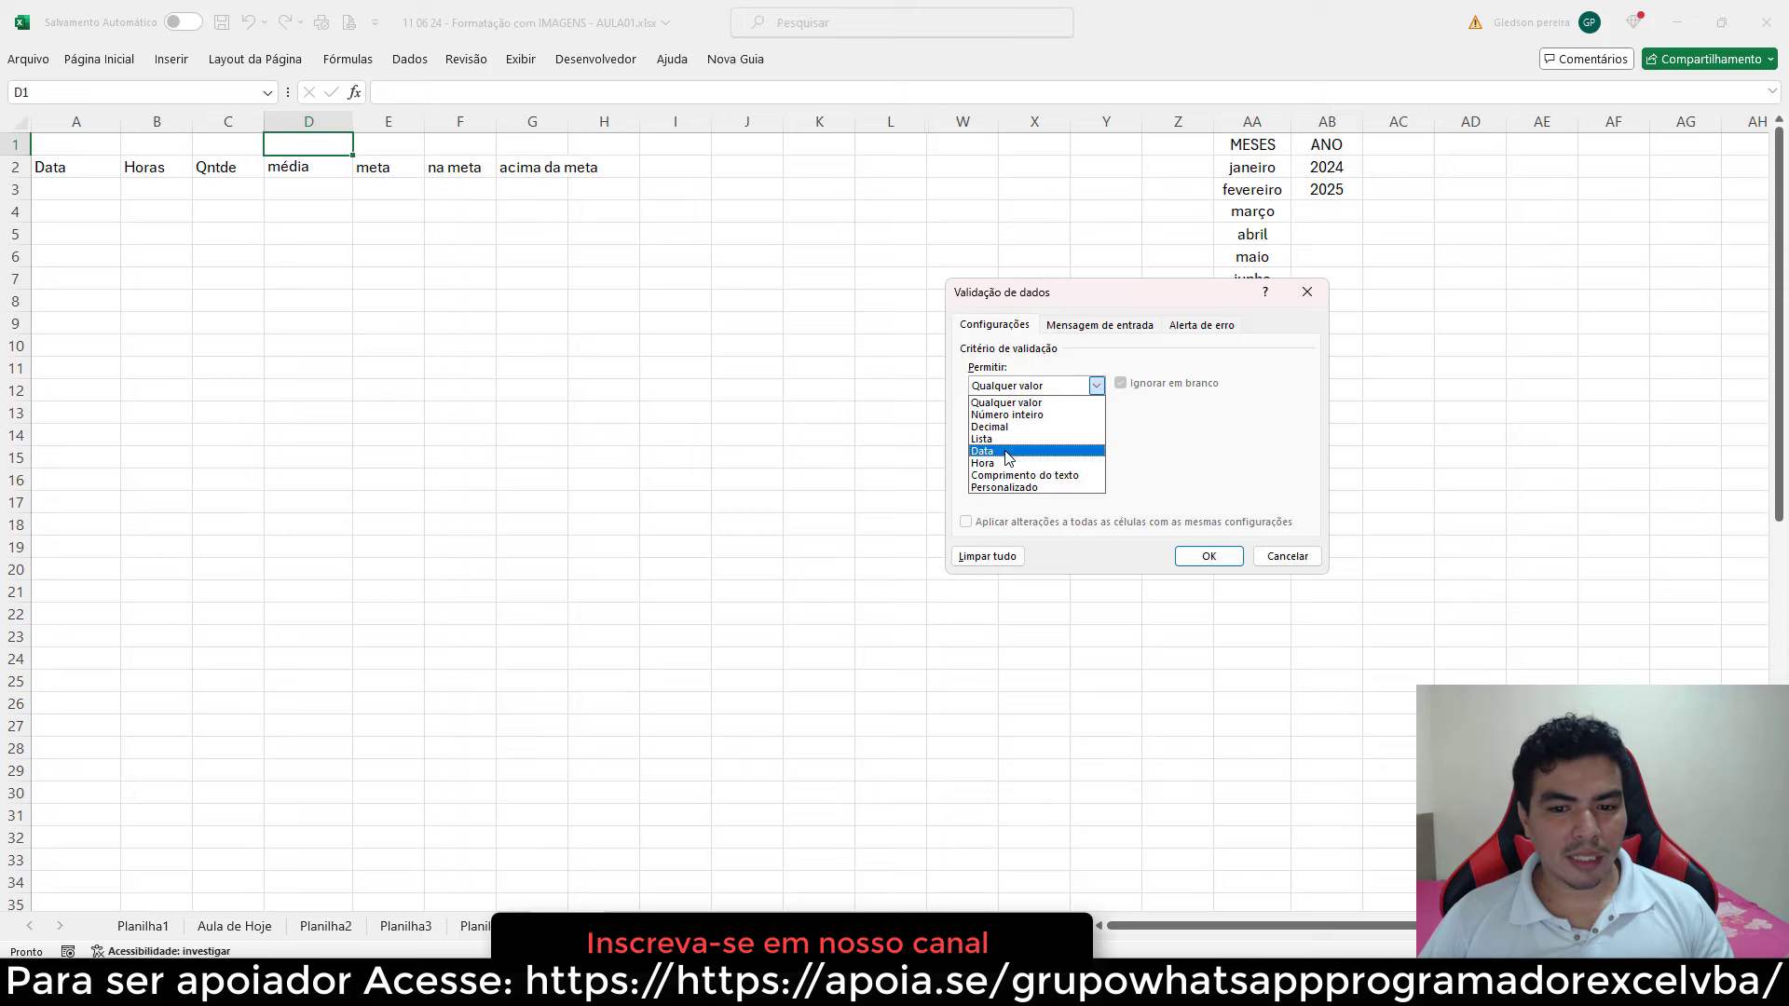
pyautogui.click(1015, 435)
pyautogui.click(1013, 461)
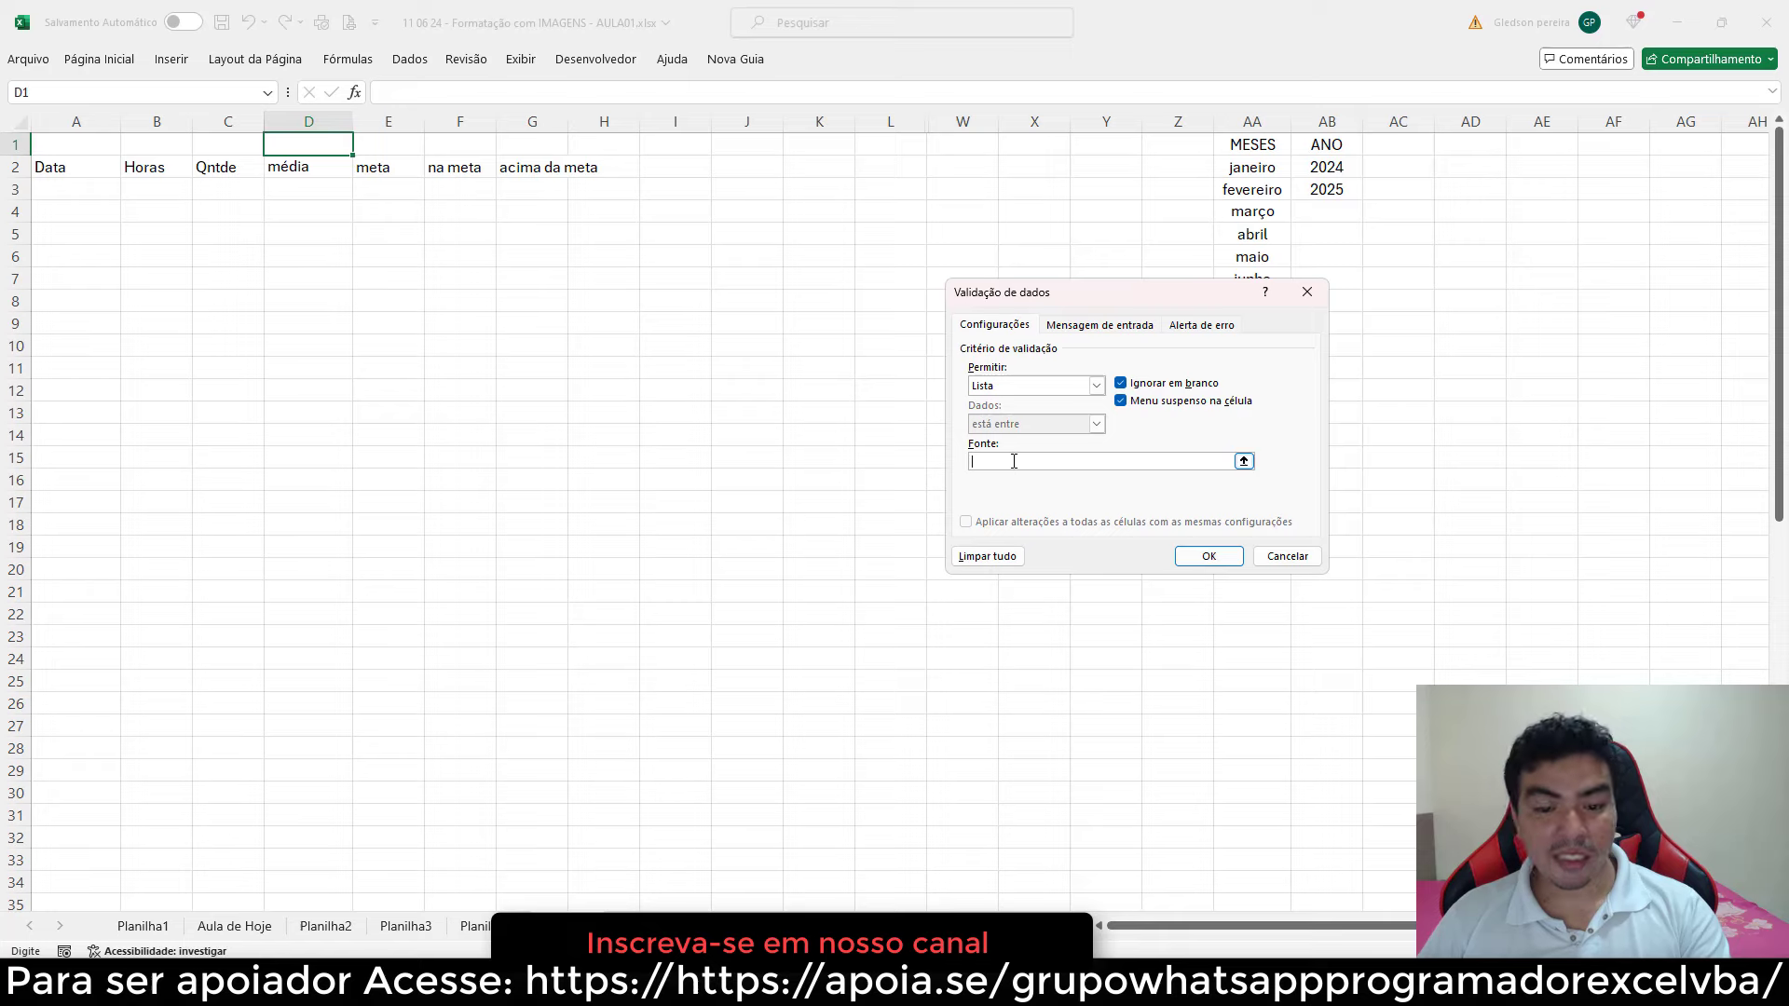
pyautogui.press('F3')
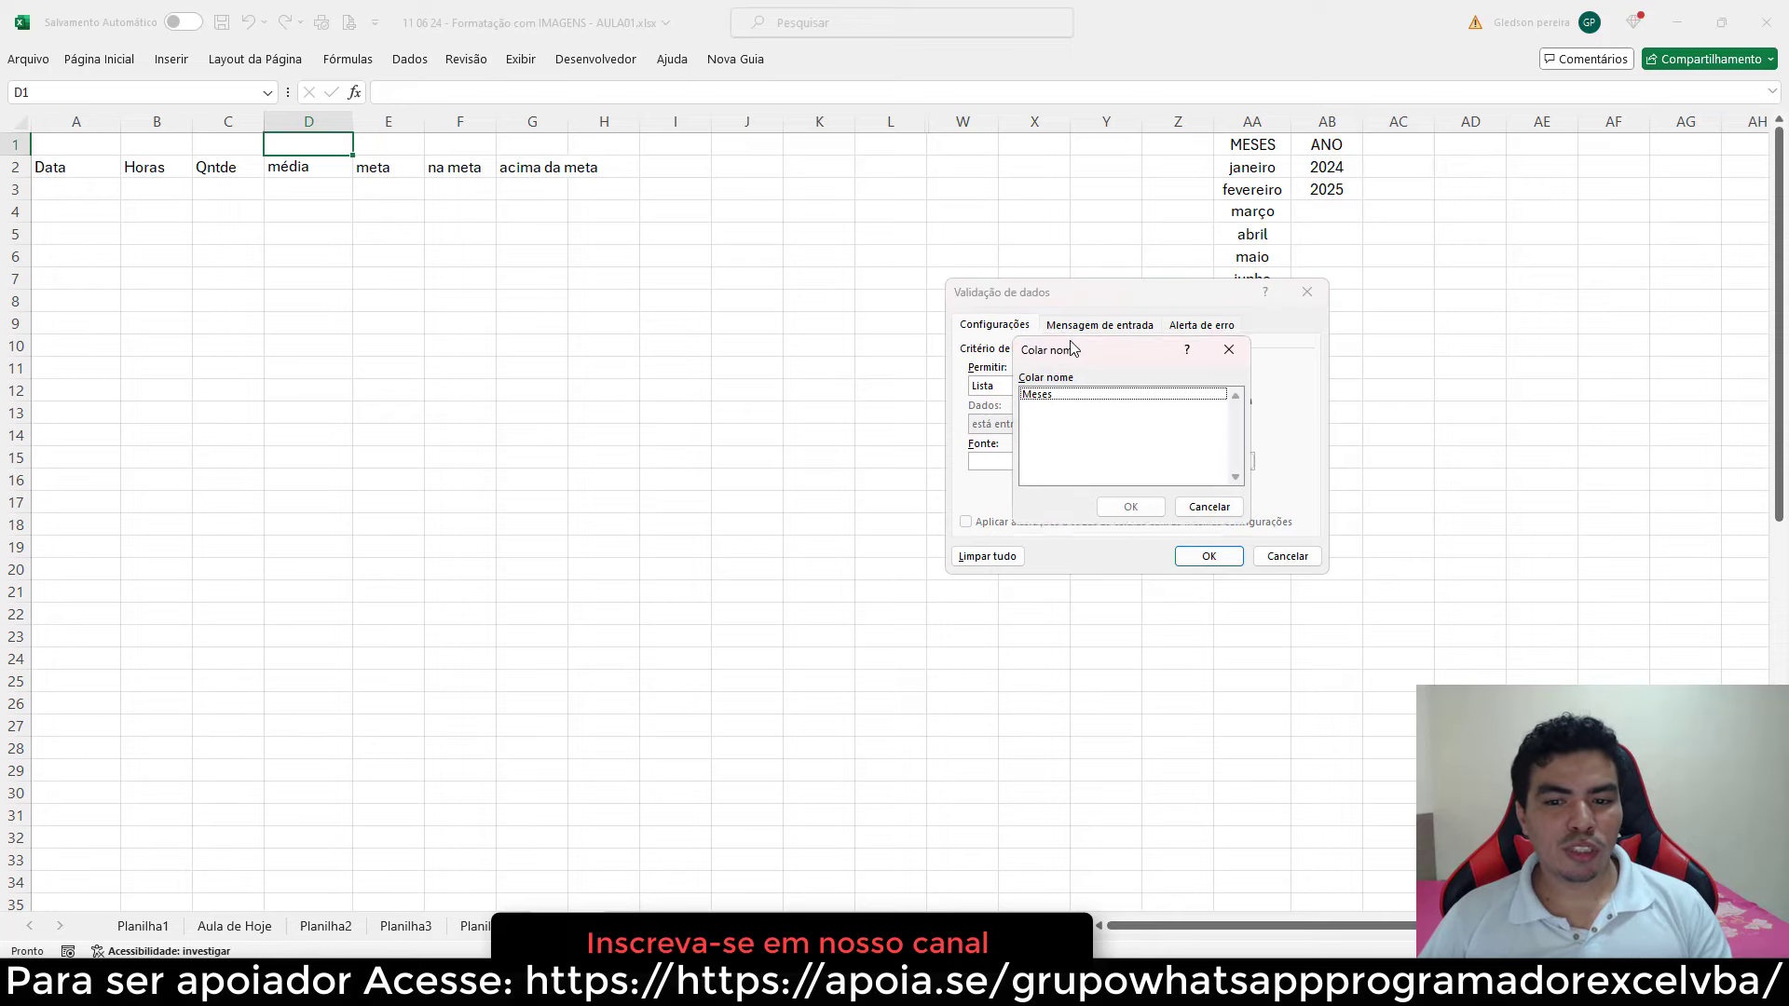
pyautogui.click(1056, 401)
pyautogui.click(1127, 510)
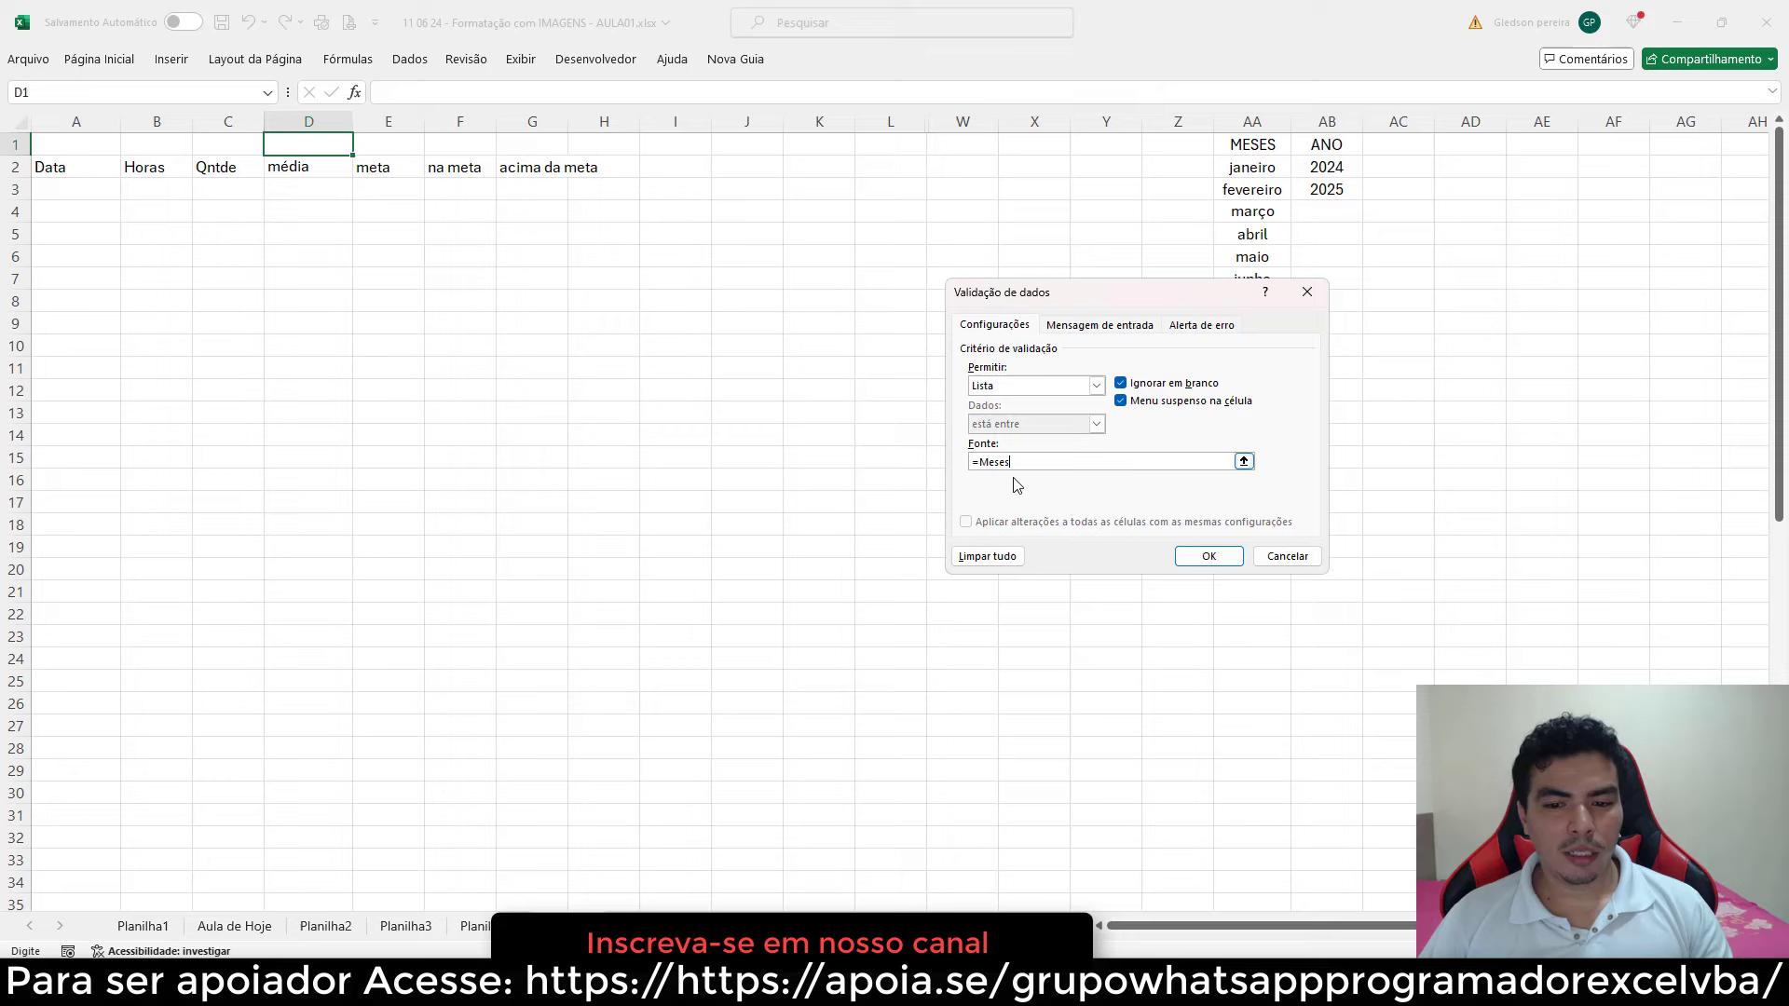
pyautogui.click(1208, 556)
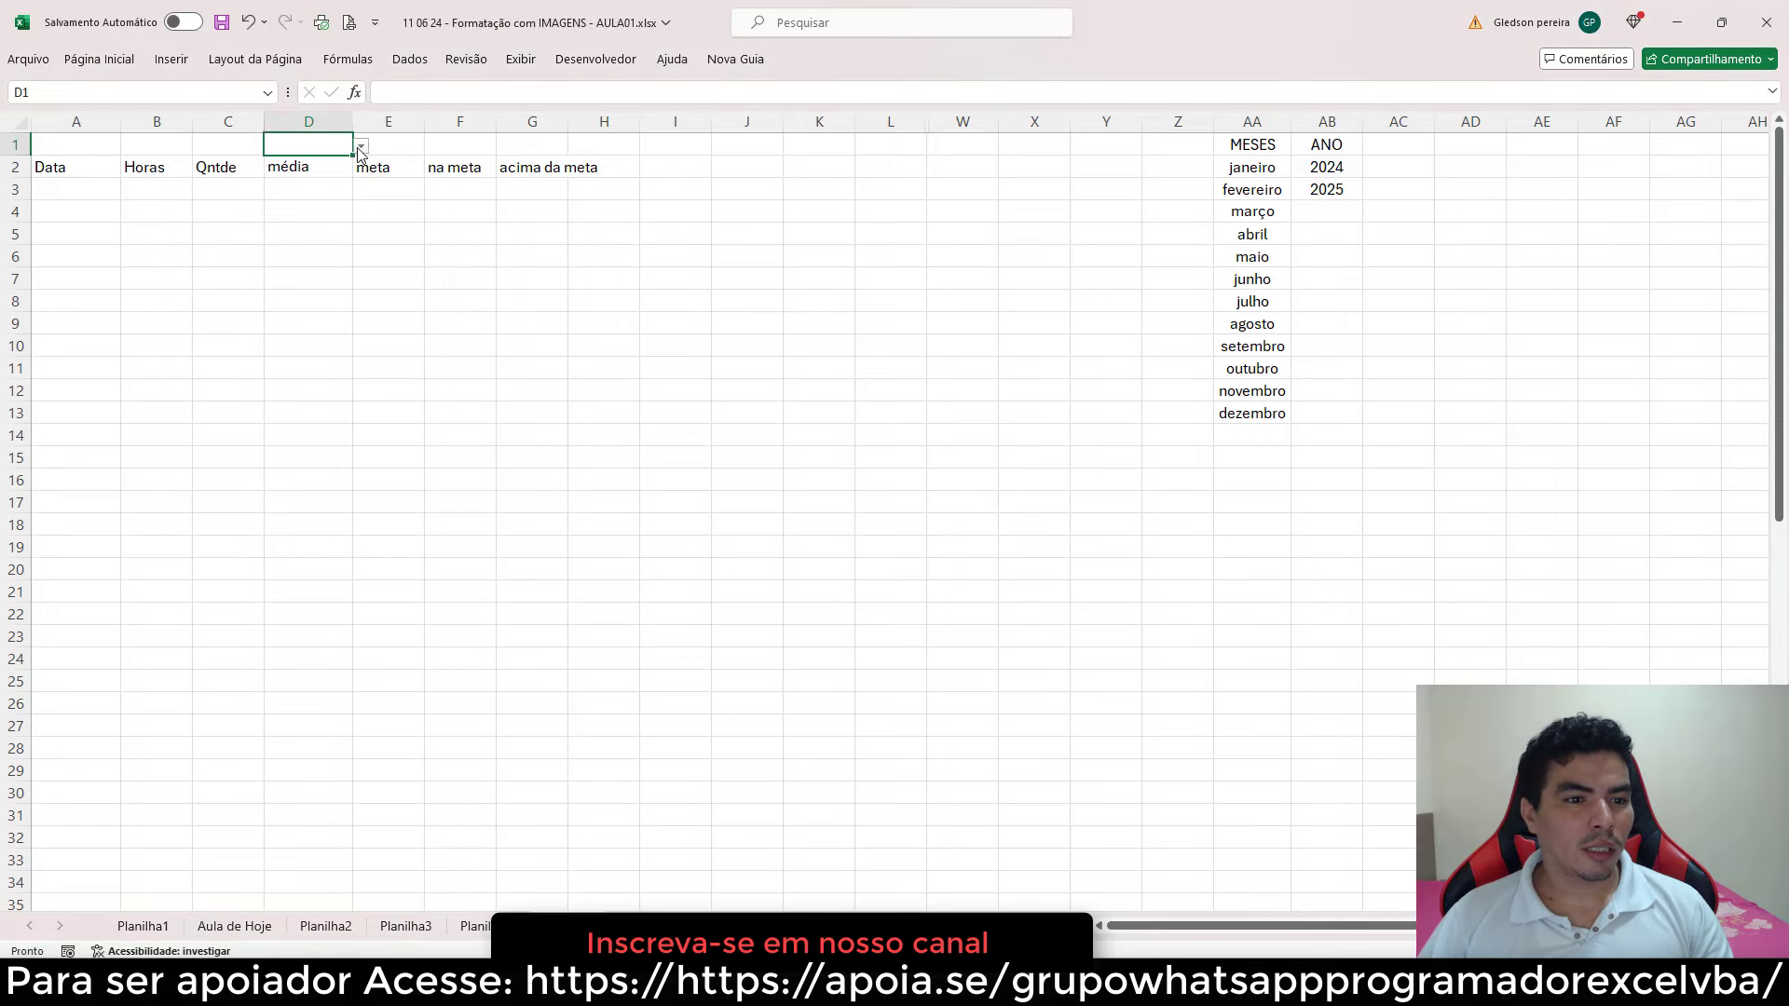
pyautogui.click(360, 148)
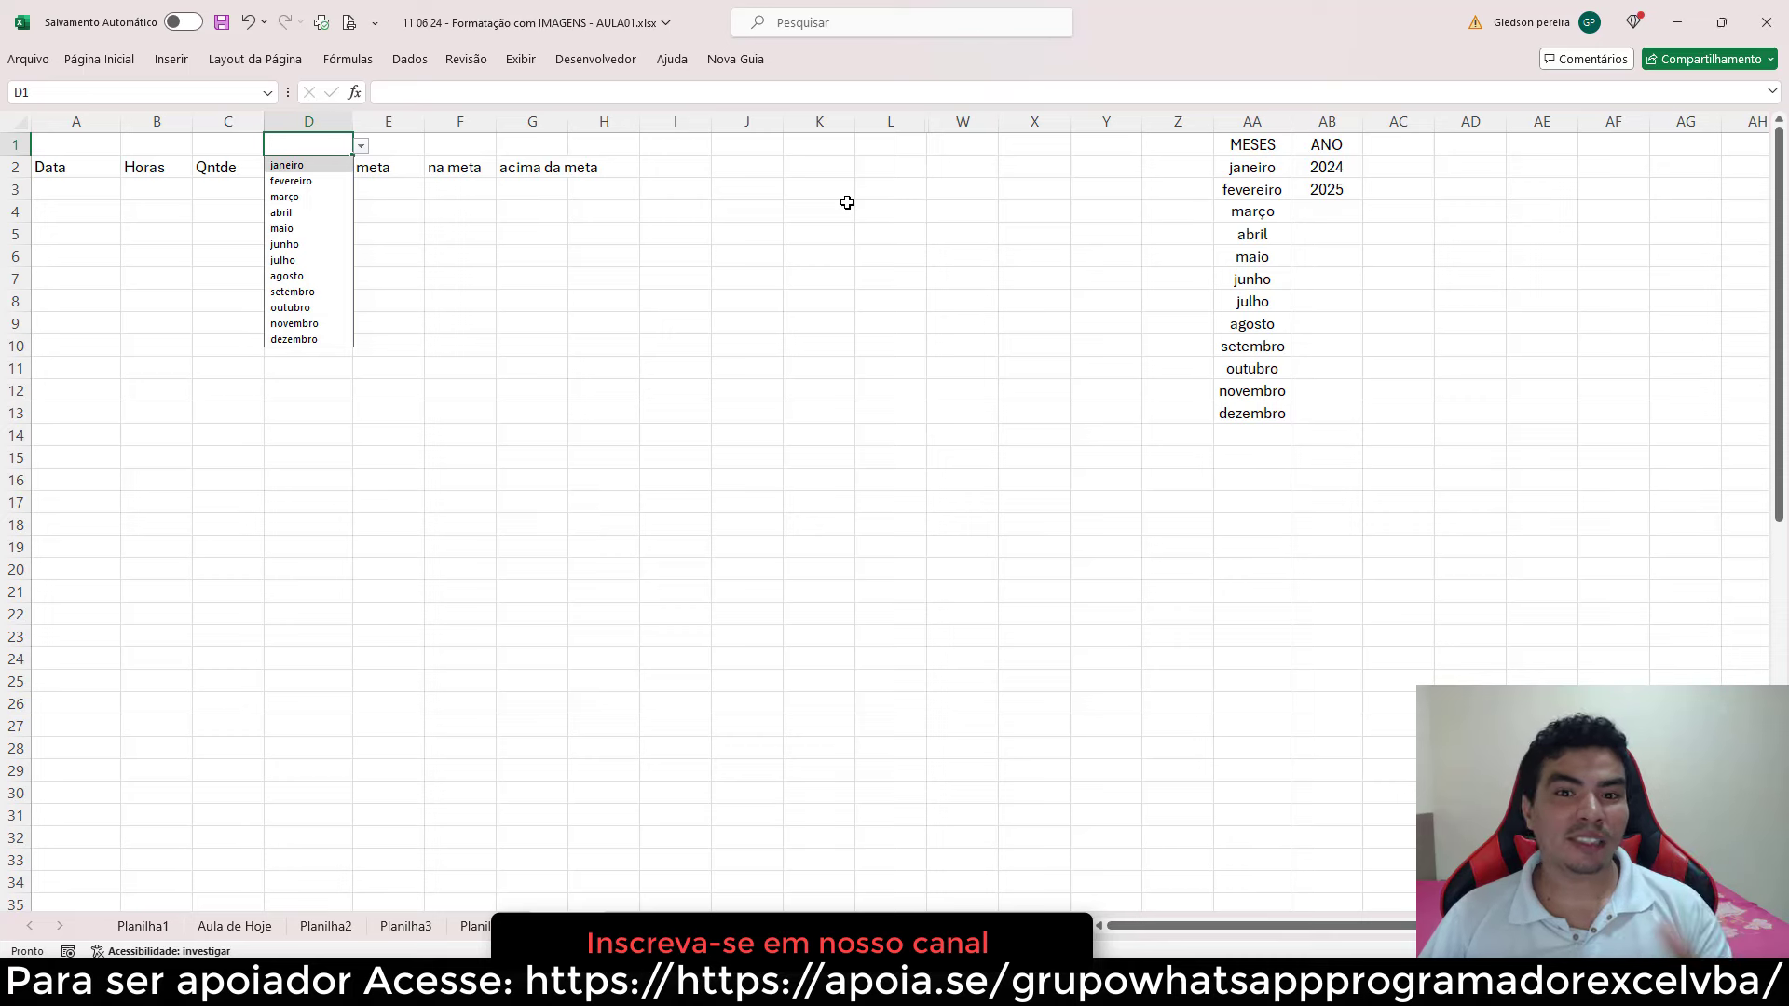
pyautogui.click(707, 240)
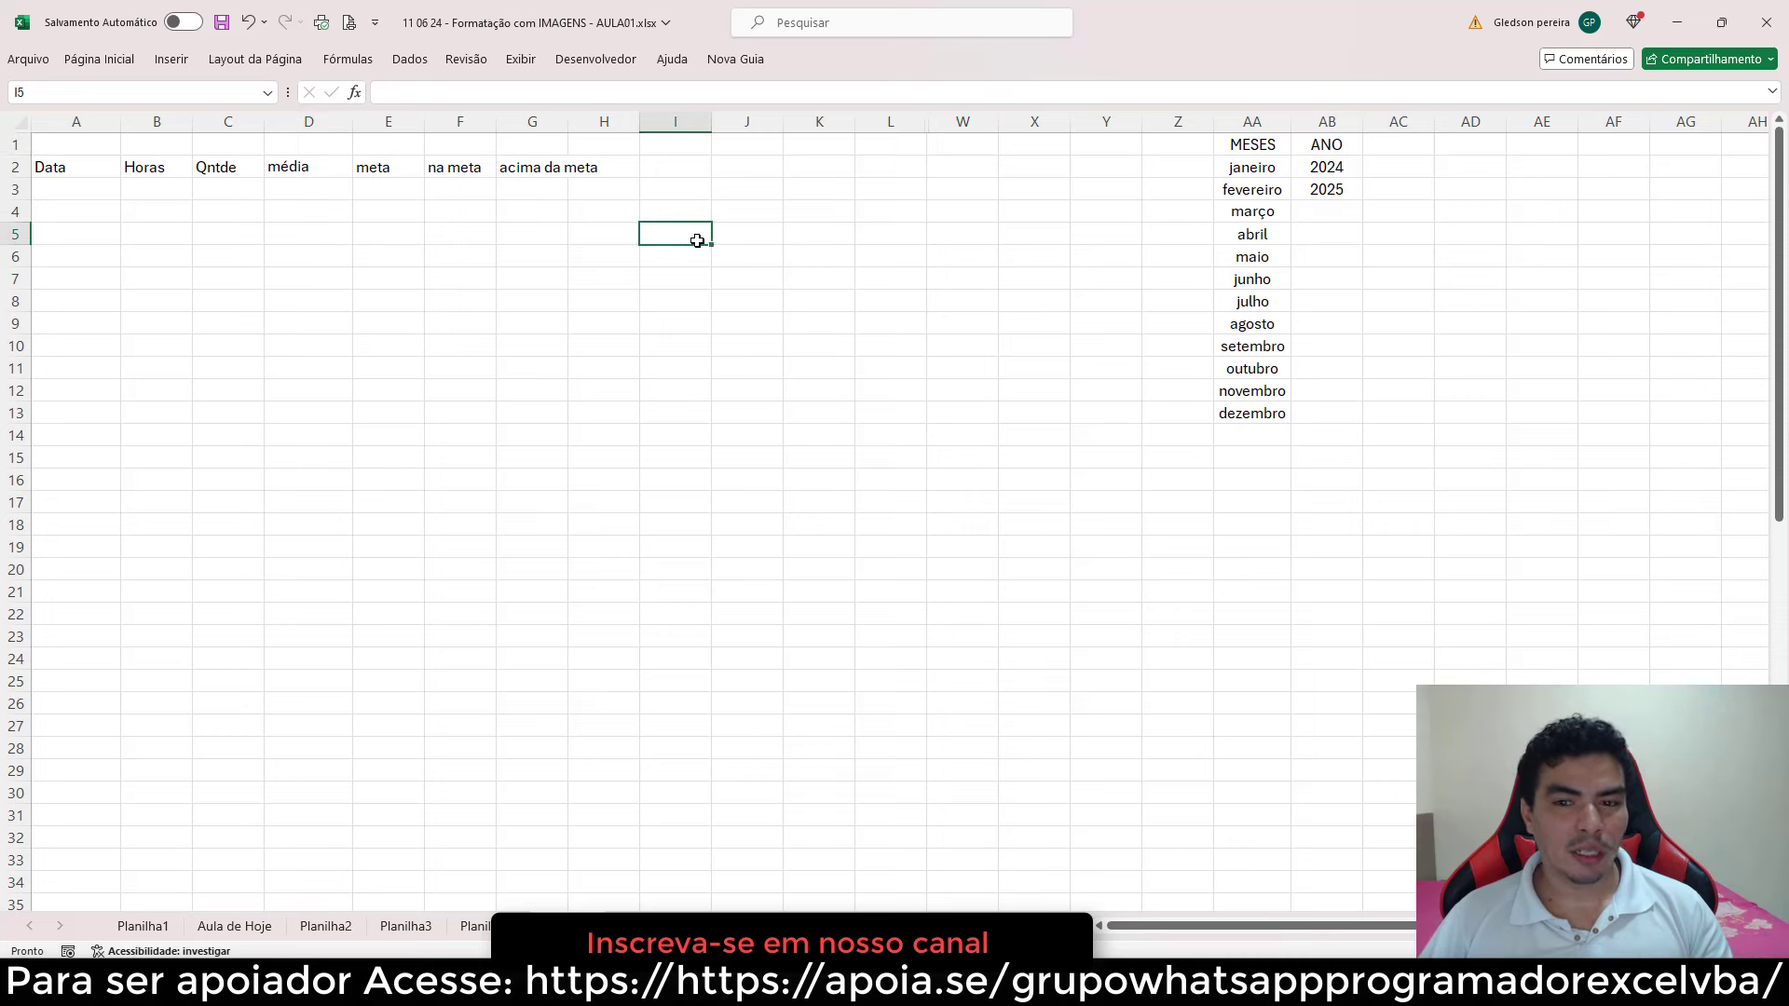
pyautogui.click(1334, 170)
pyautogui.click(1334, 192)
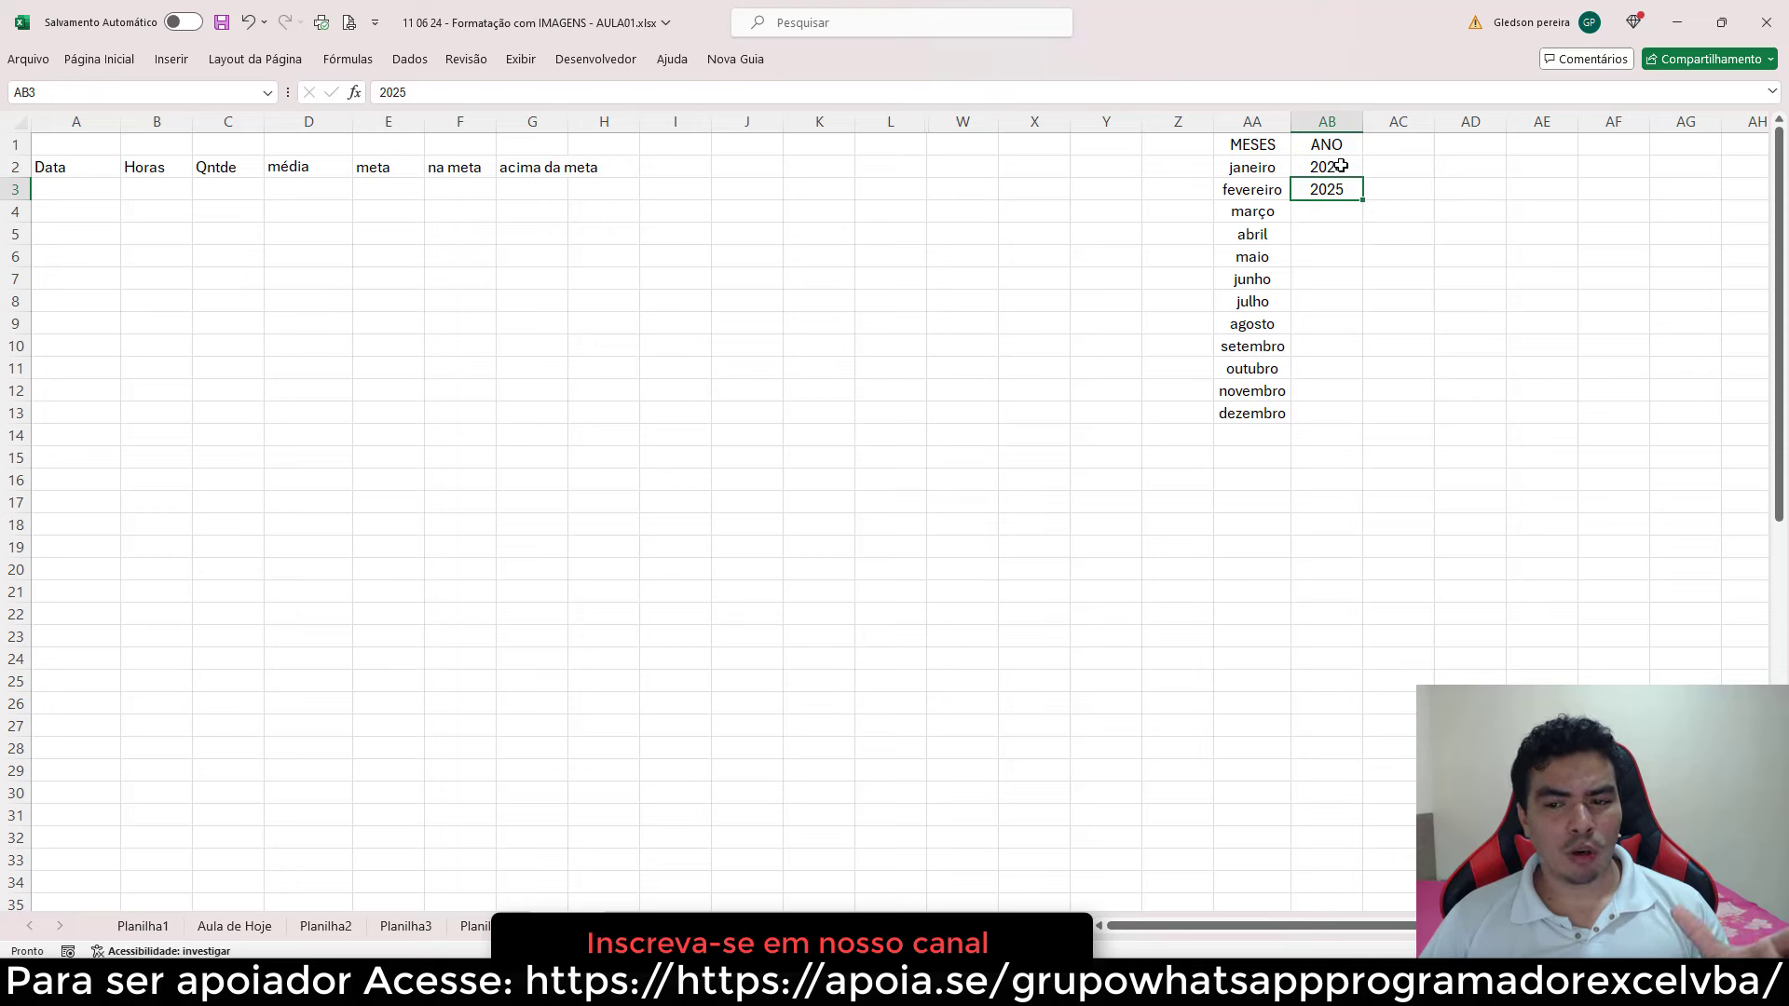
pyautogui.moveTo(1340, 166); pyautogui.dragTo(1340, 184)
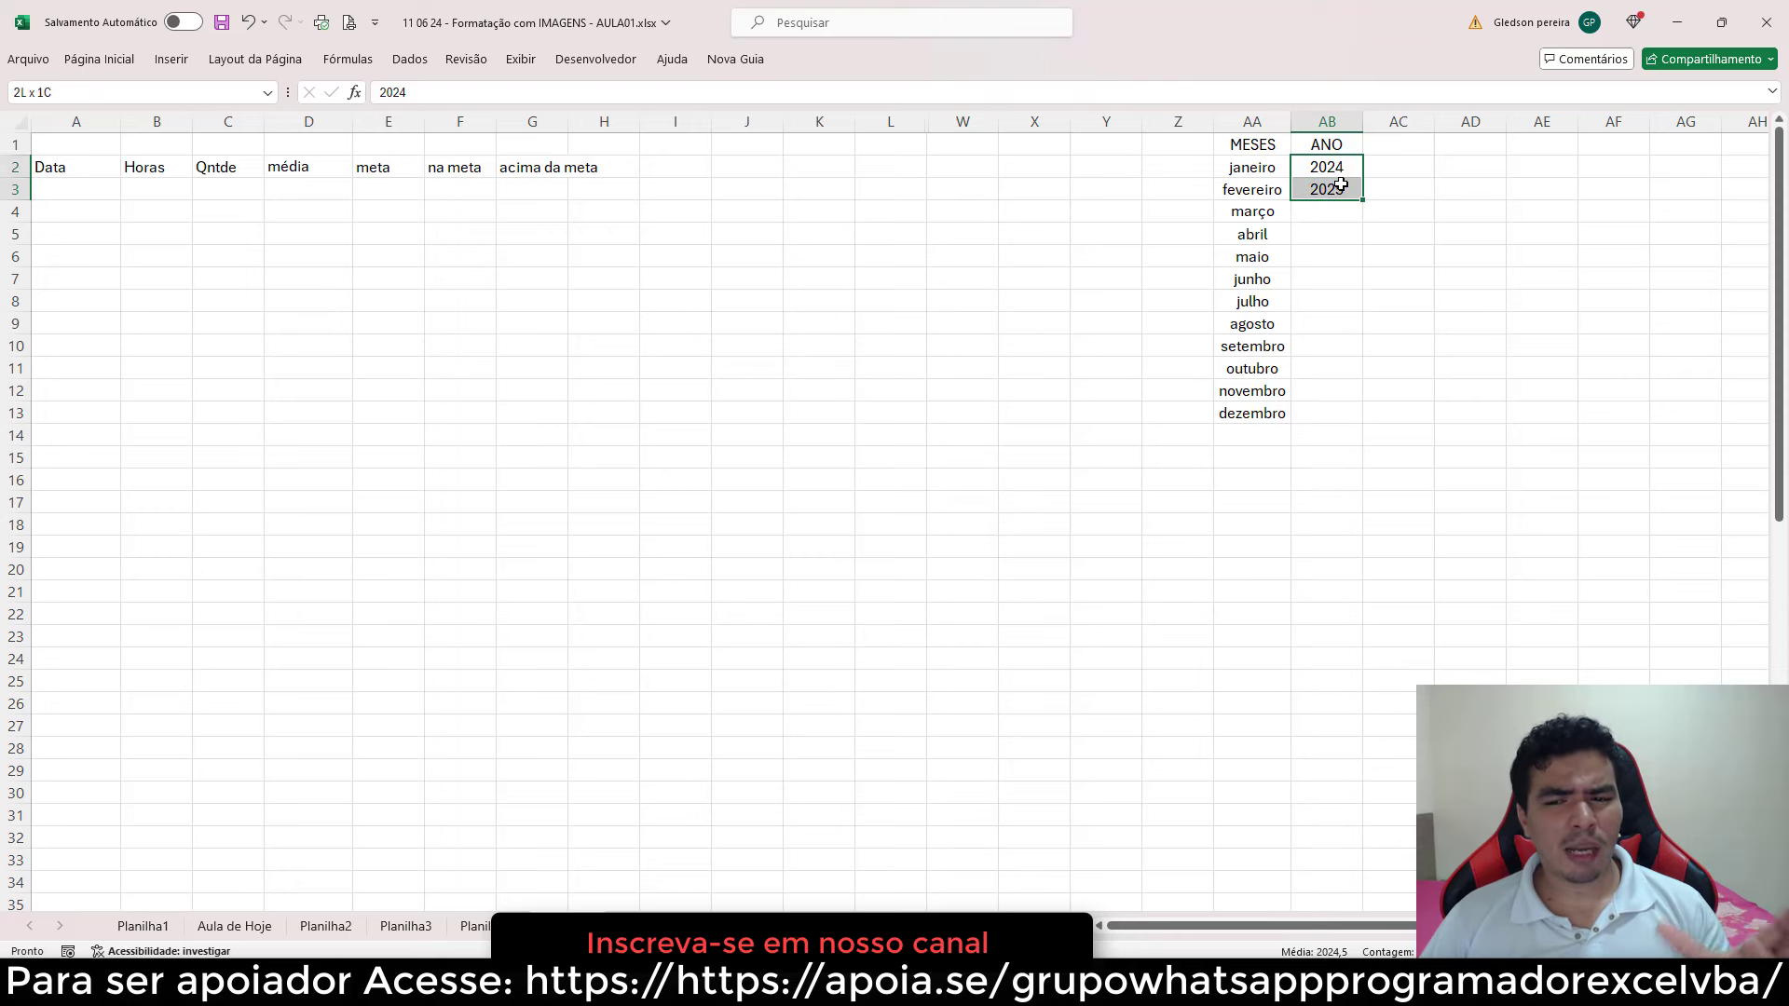
pyautogui.click(940, 181)
pyautogui.click(1323, 211)
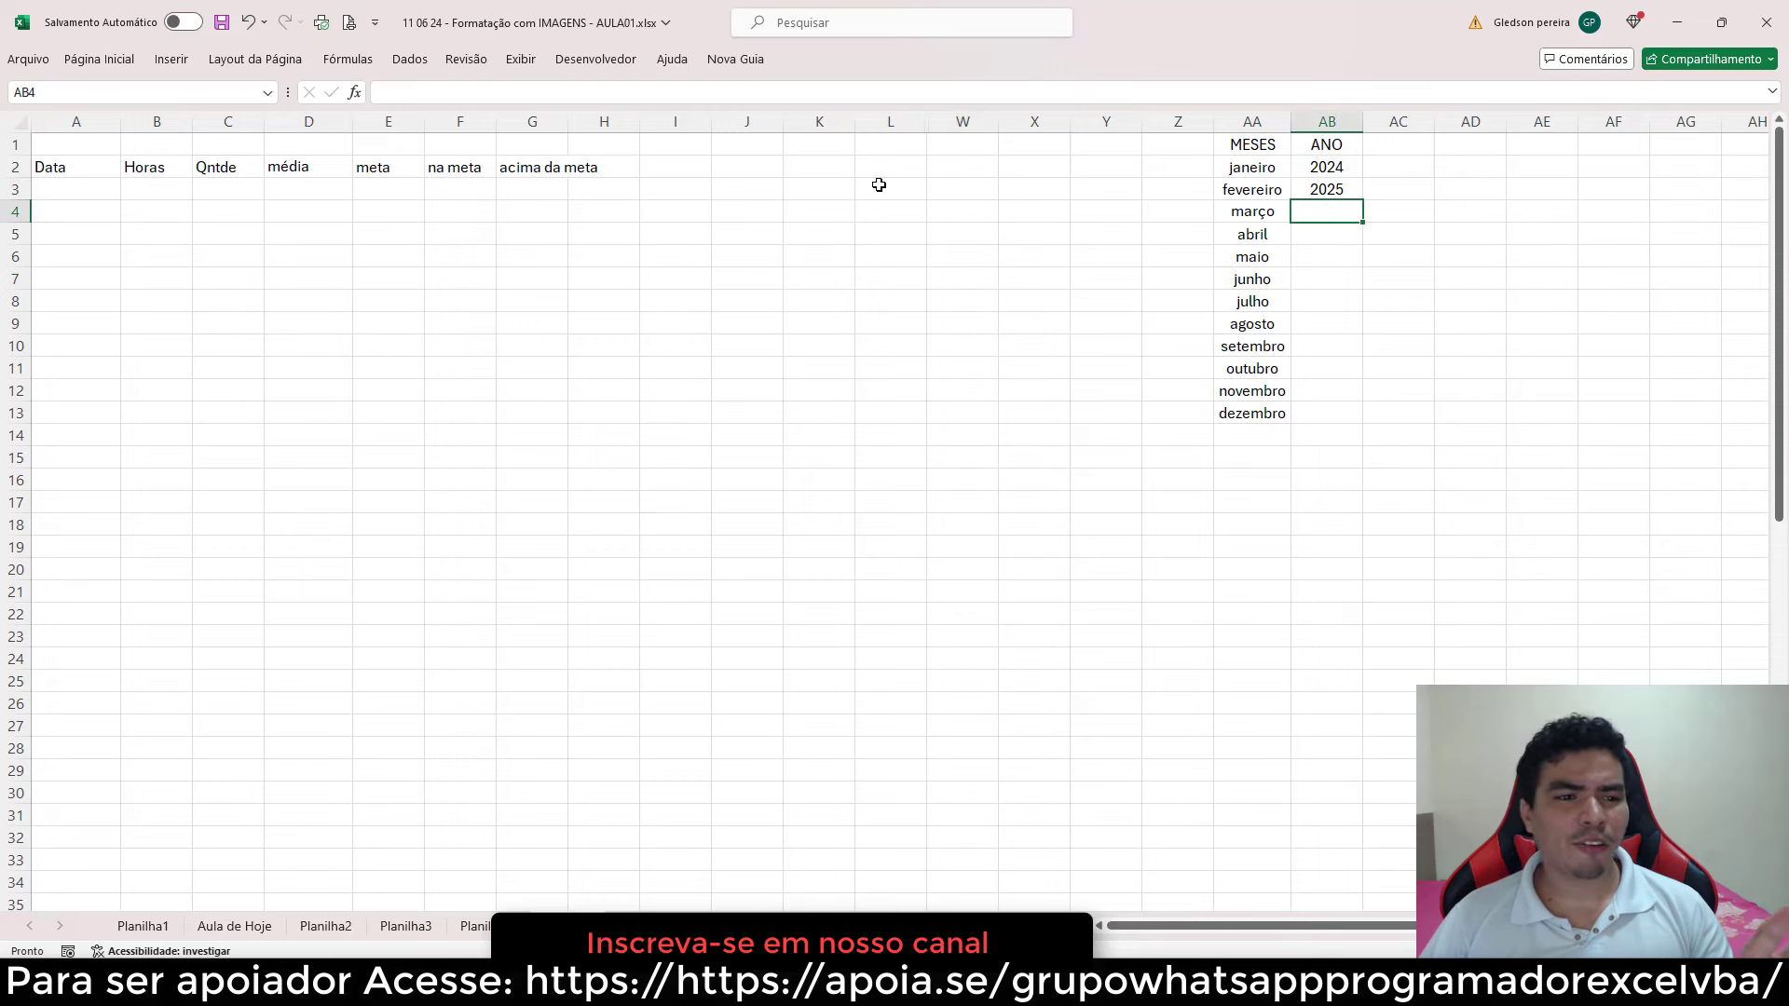
pyautogui.click(355, 144)
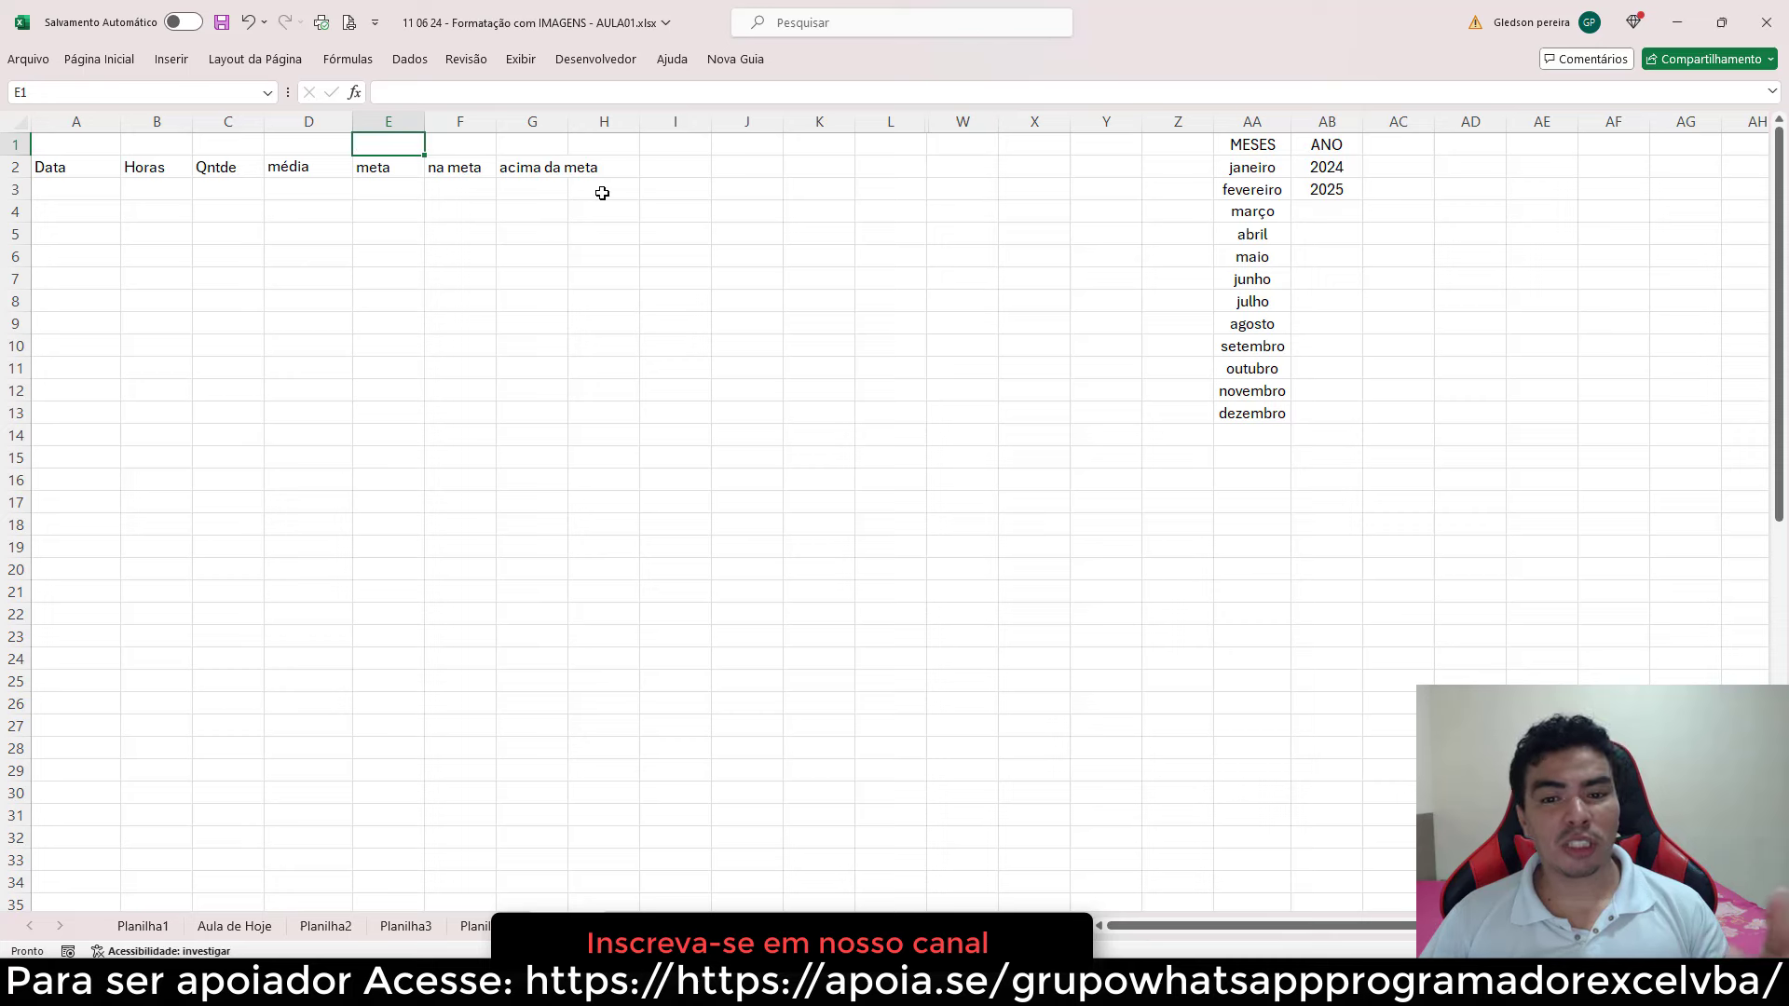
pyautogui.click(890, 193)
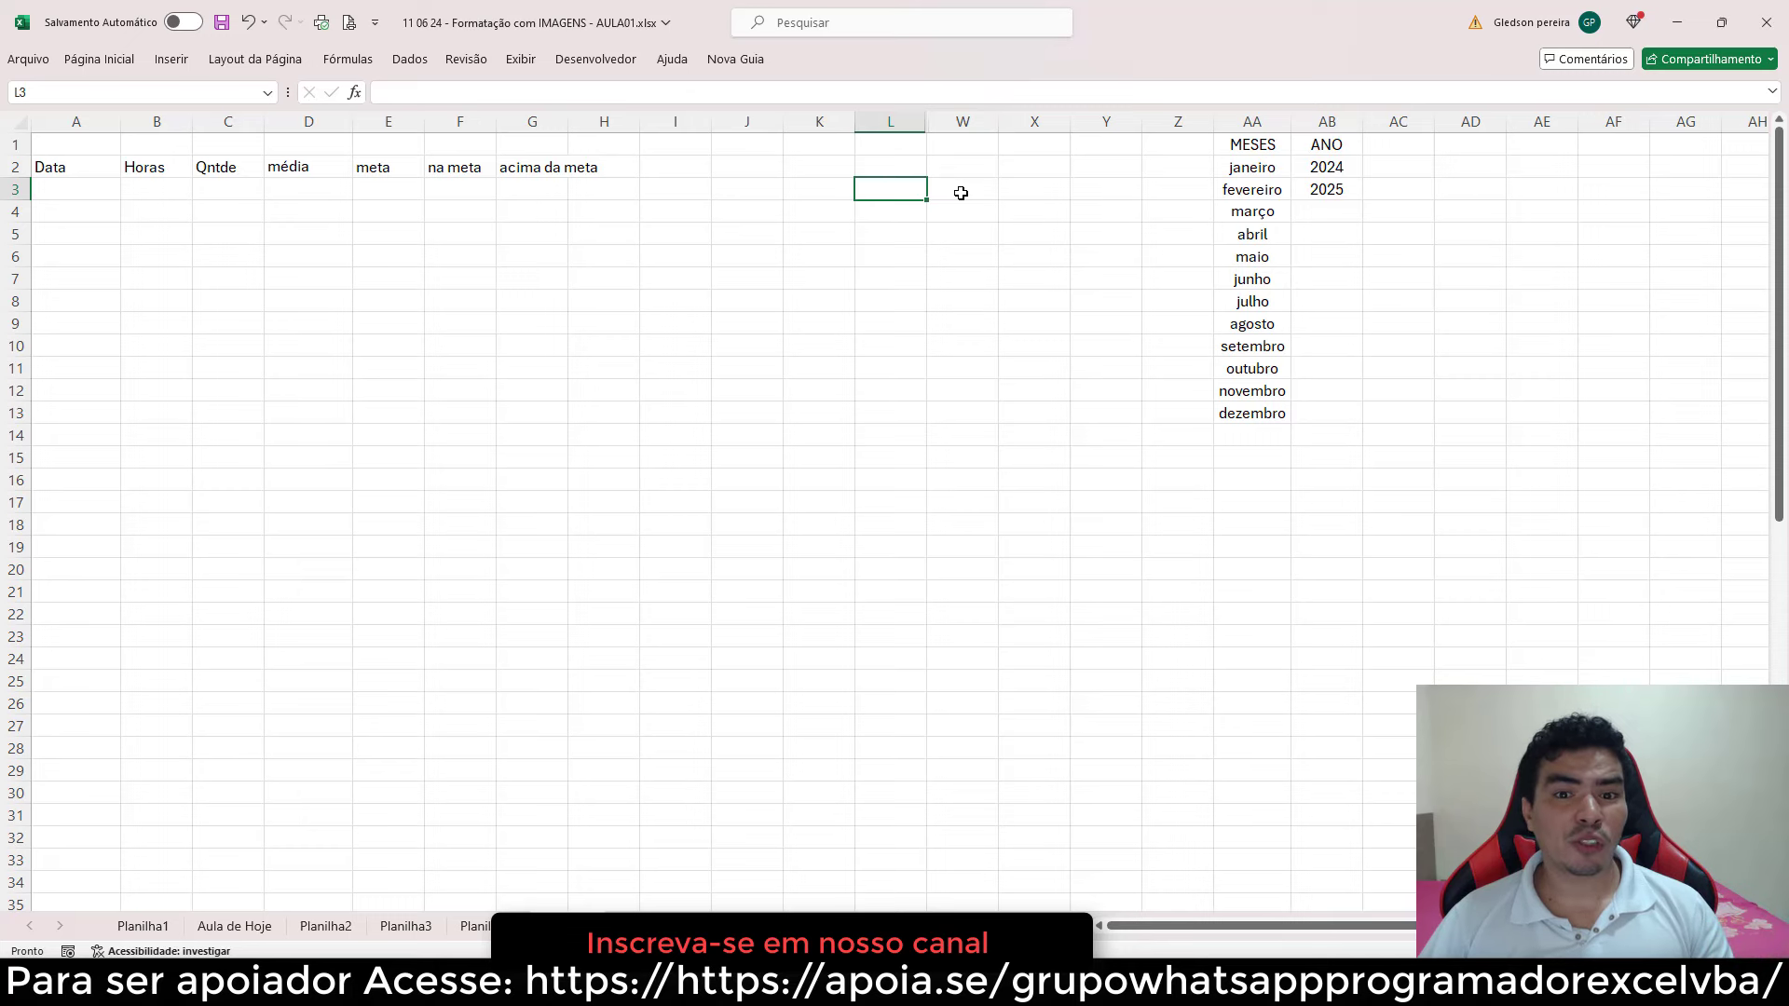
# - In L3, begin =DESLOC($AB$2;0;0; with AB2 locked as an absolute reference
pyautogui.write('=d')
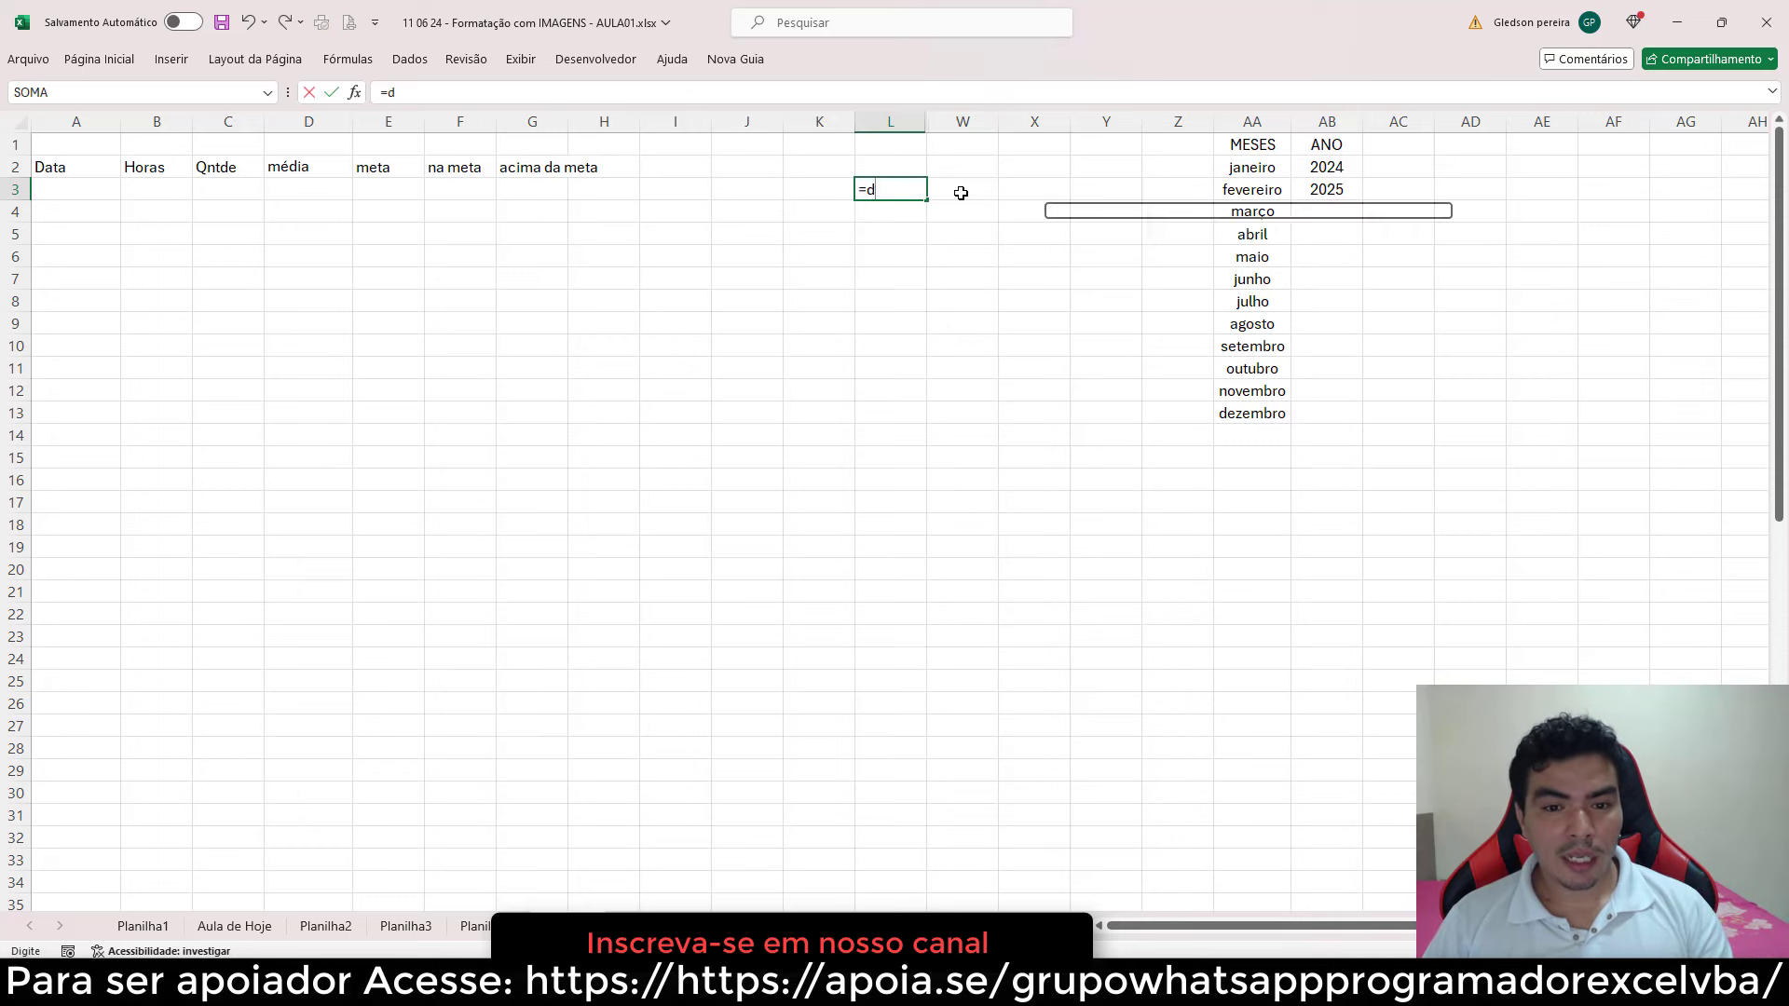
pyautogui.write('es')
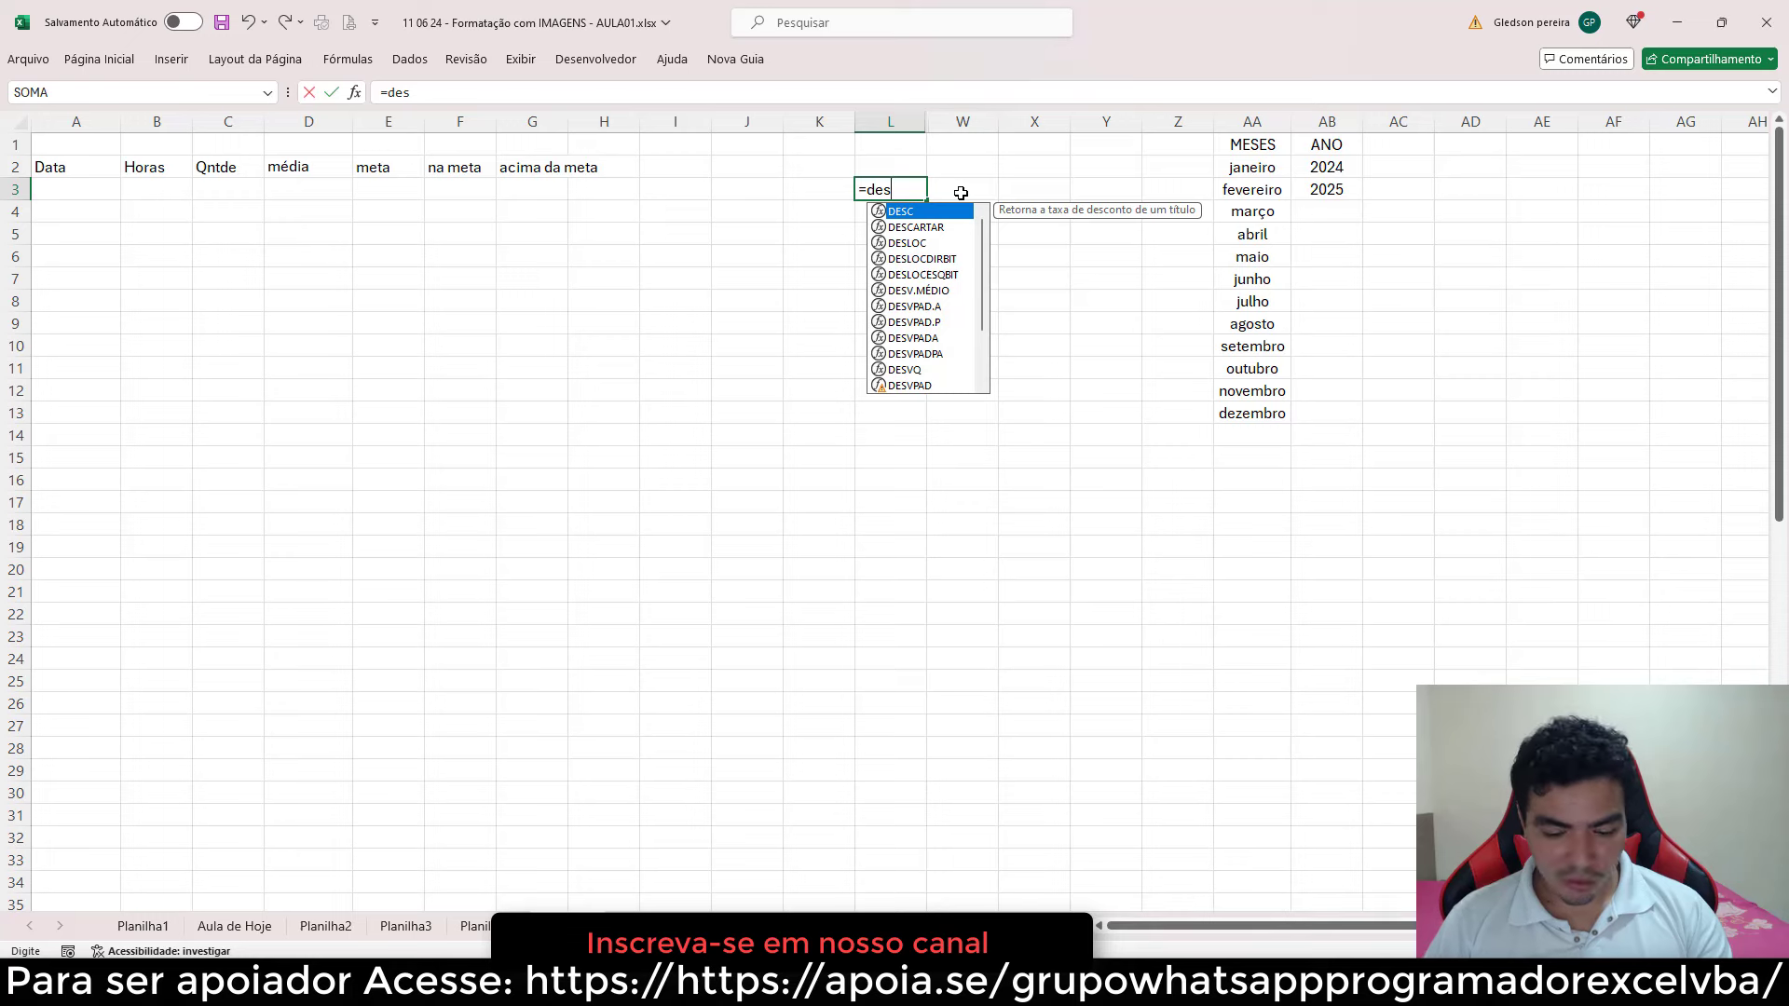
pyautogui.write('lo')
pyautogui.press('Tab')
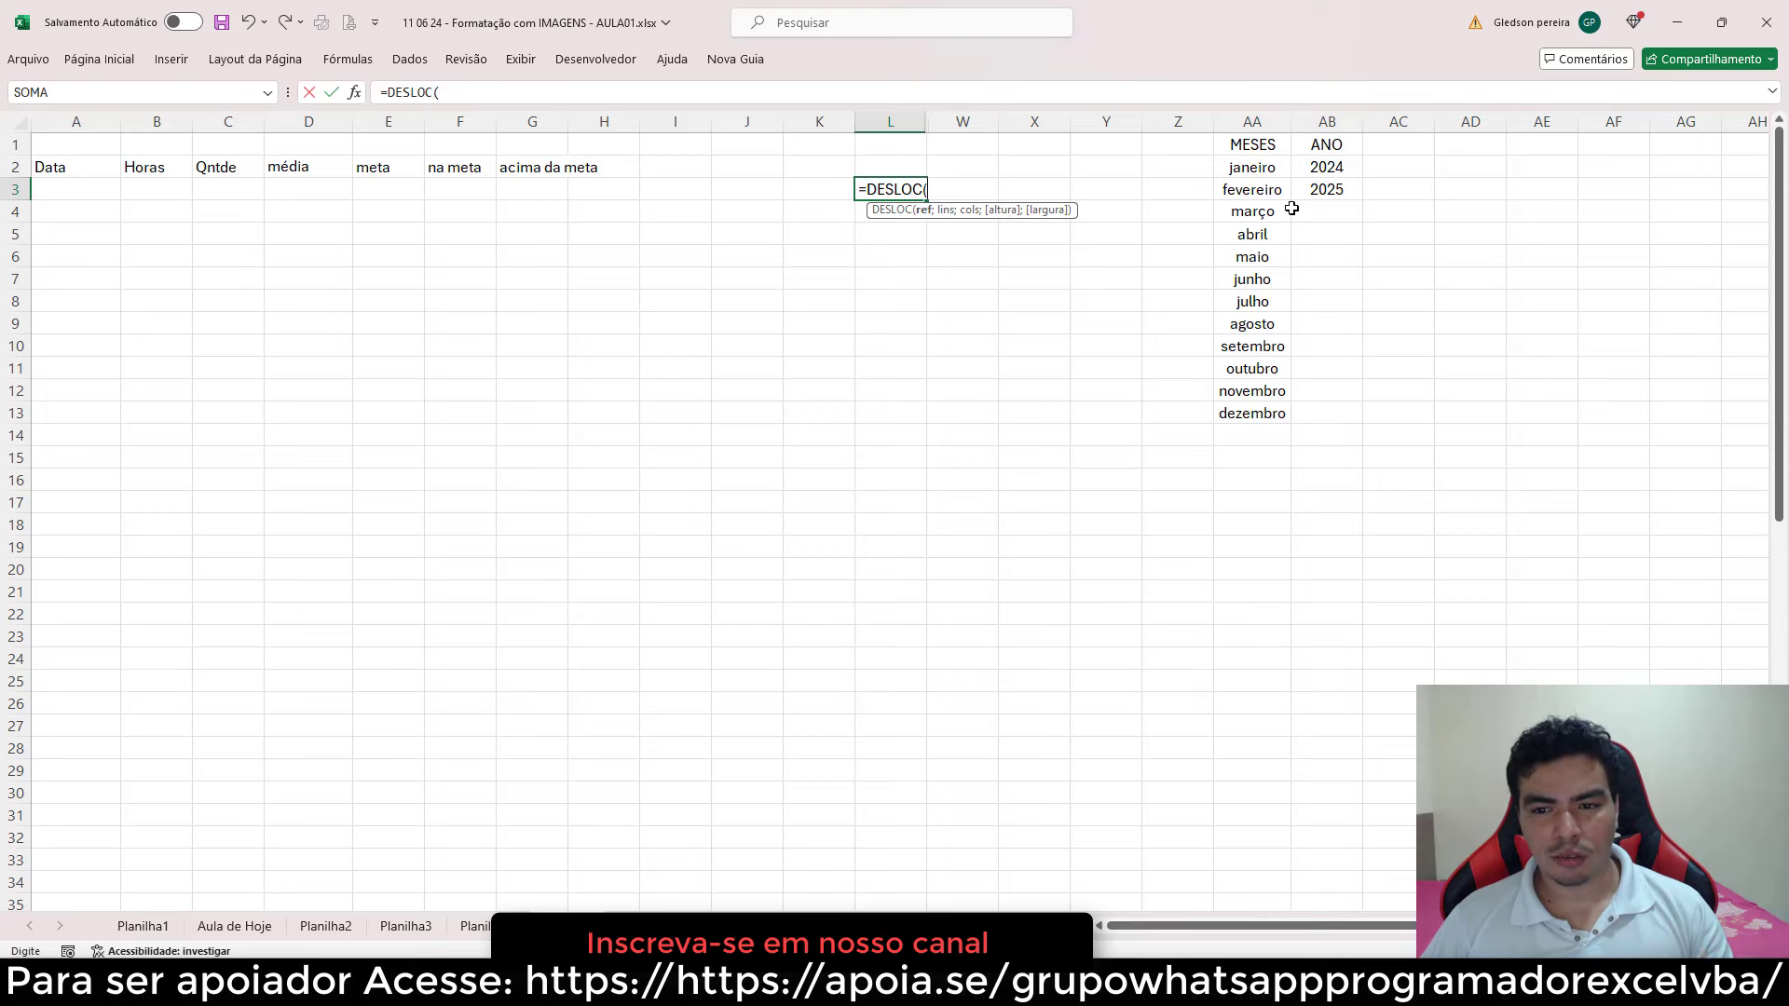
pyautogui.click(1338, 168)
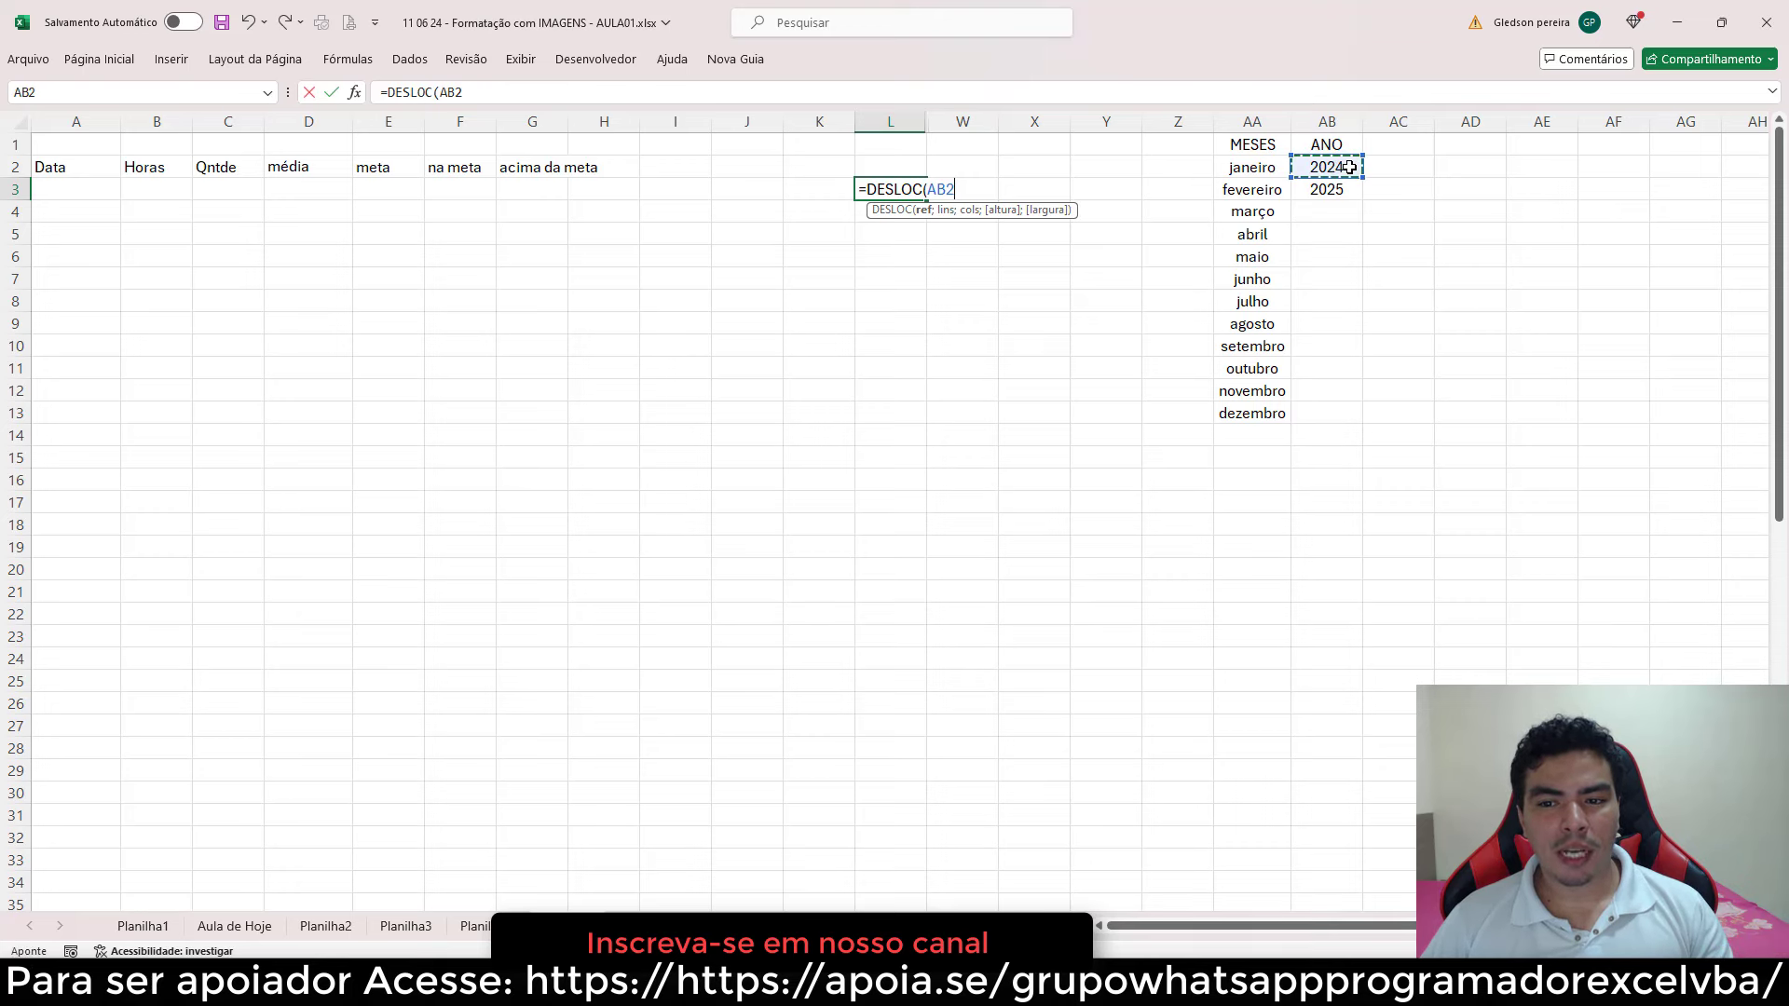
pyautogui.doubleClick(967, 189)
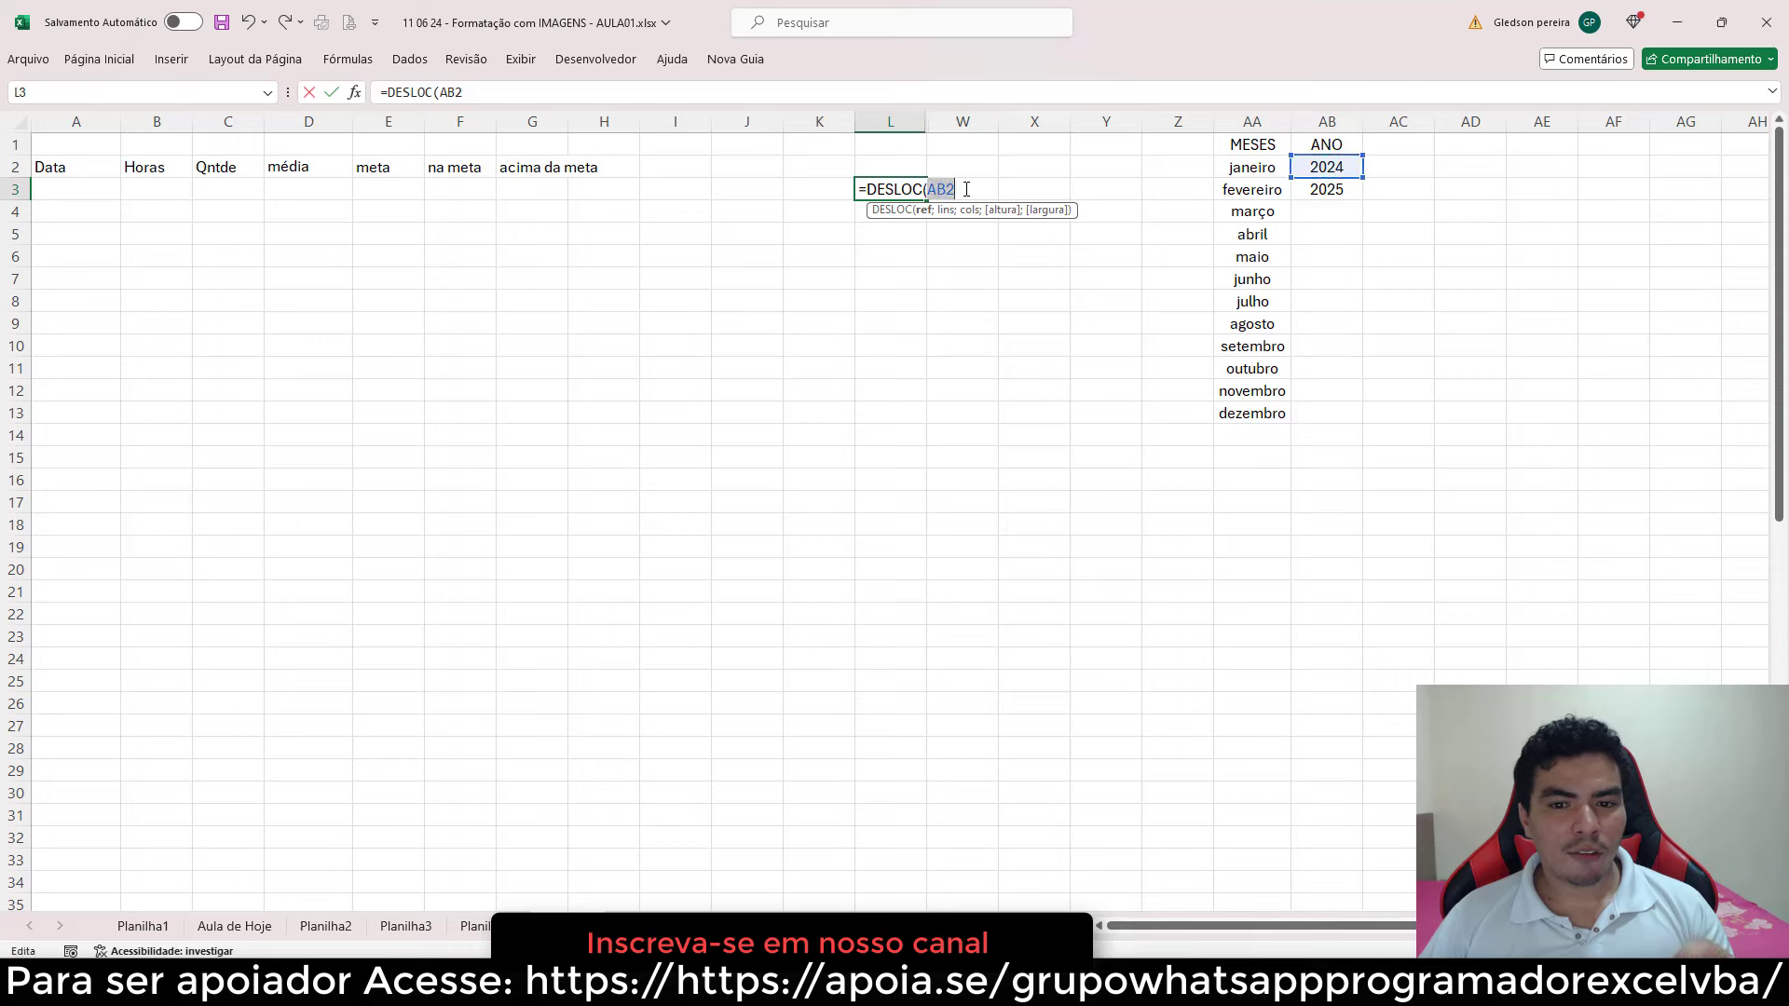
pyautogui.press('F4')
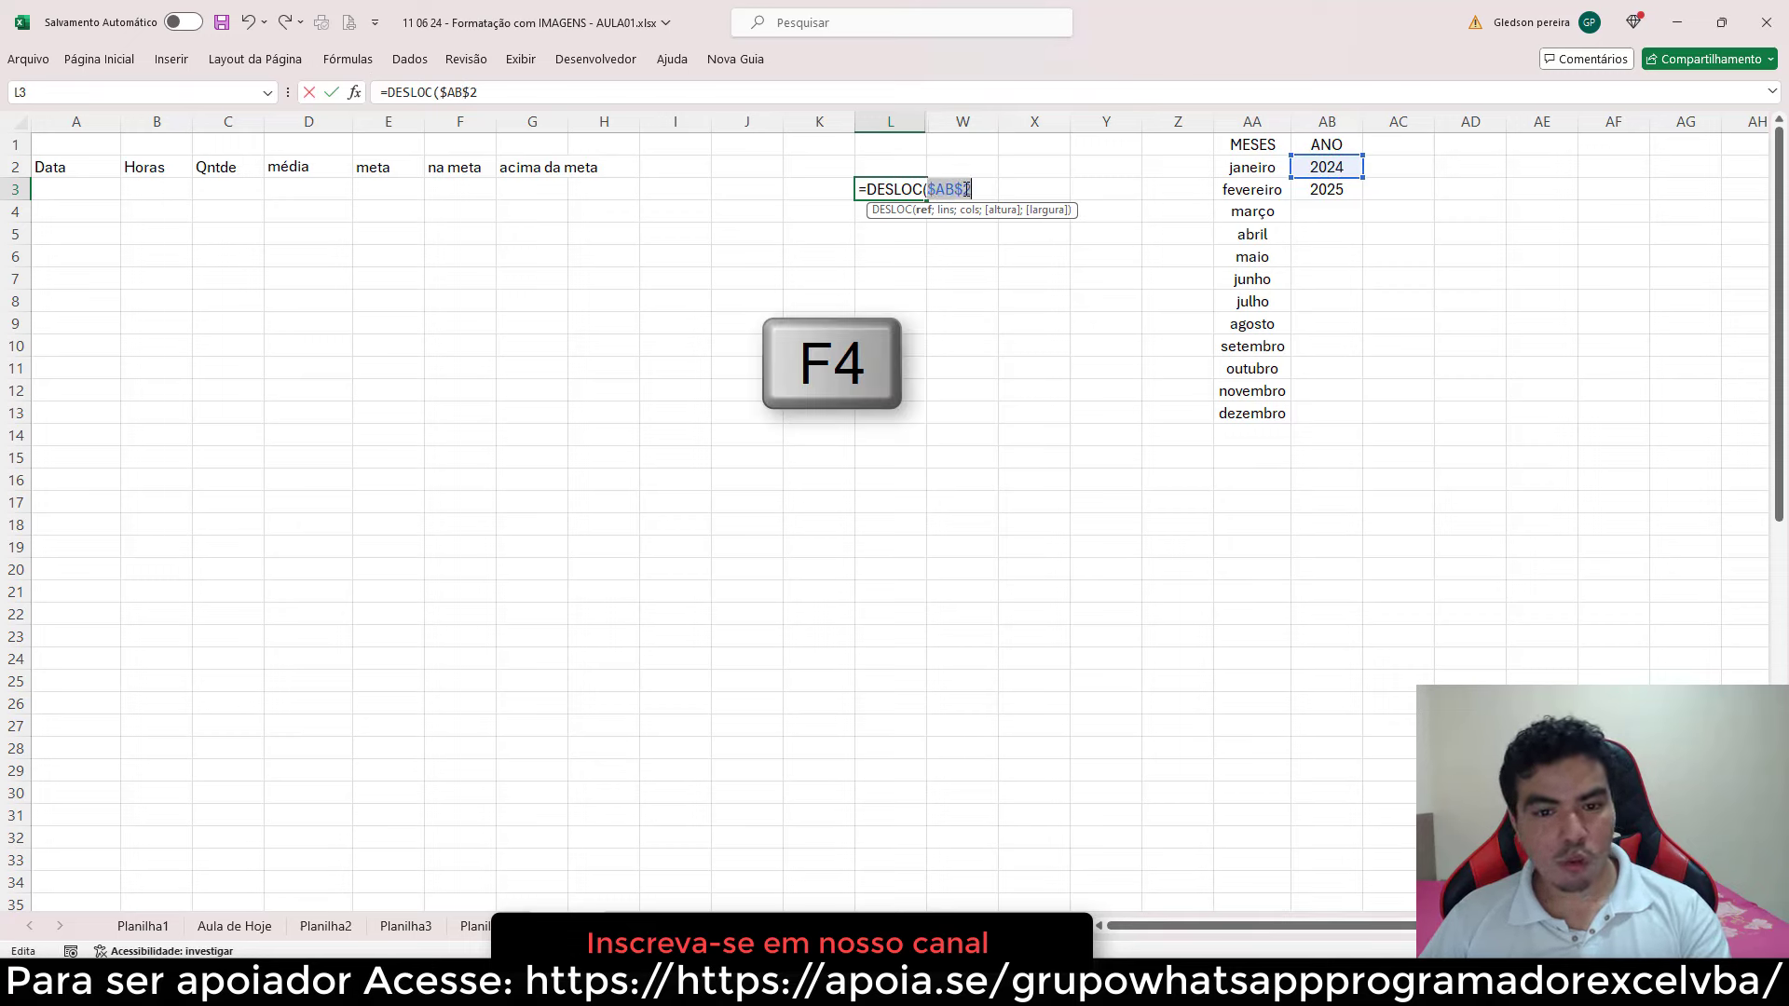
pyautogui.click(974, 188)
pyautogui.write(';')
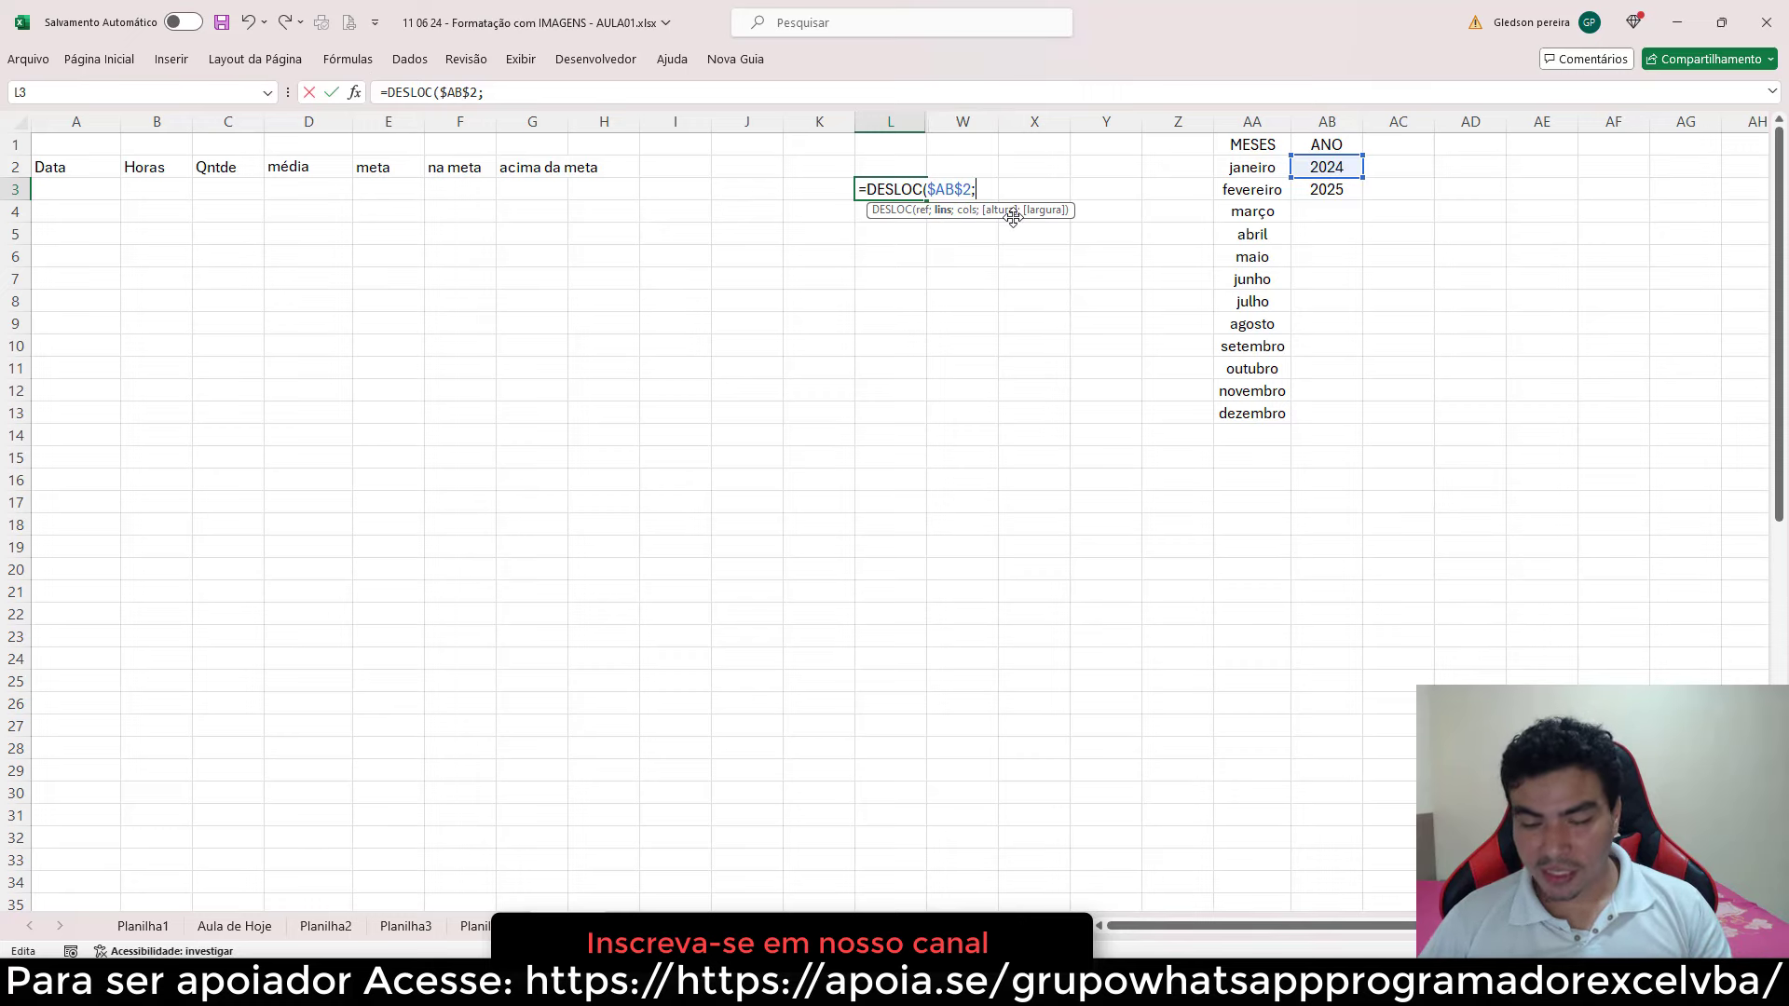
pyautogui.write(';0')
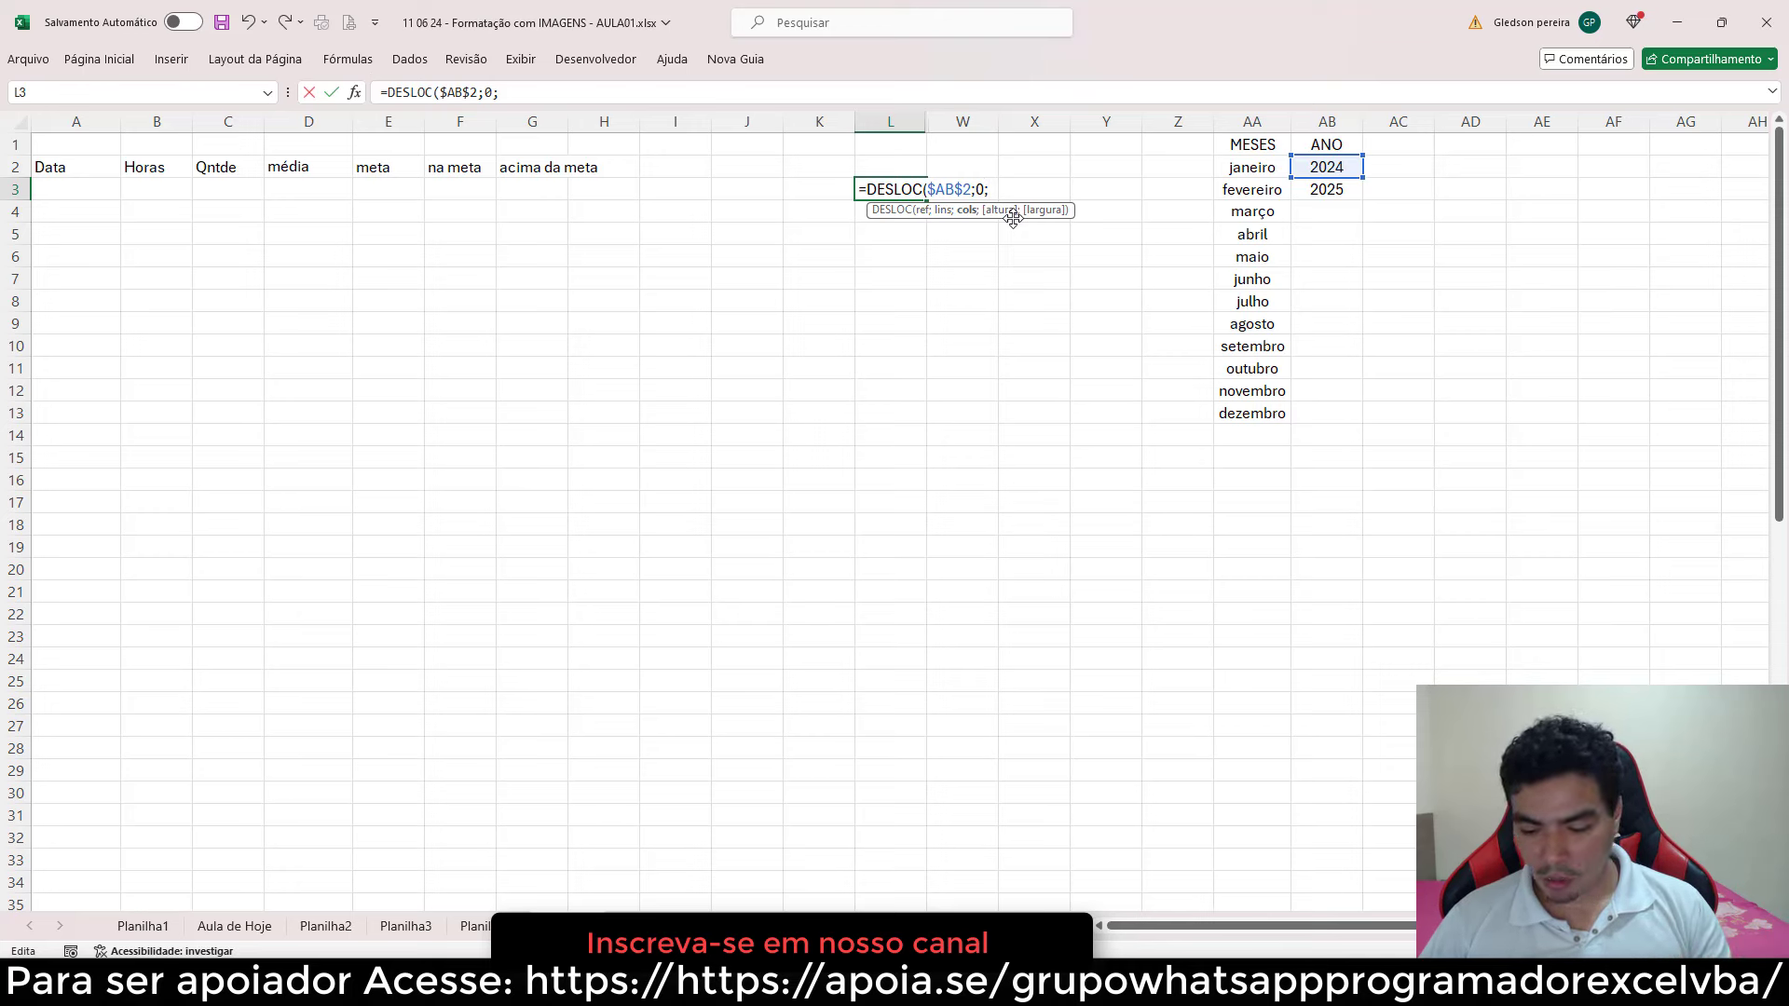
pyautogui.write(';')
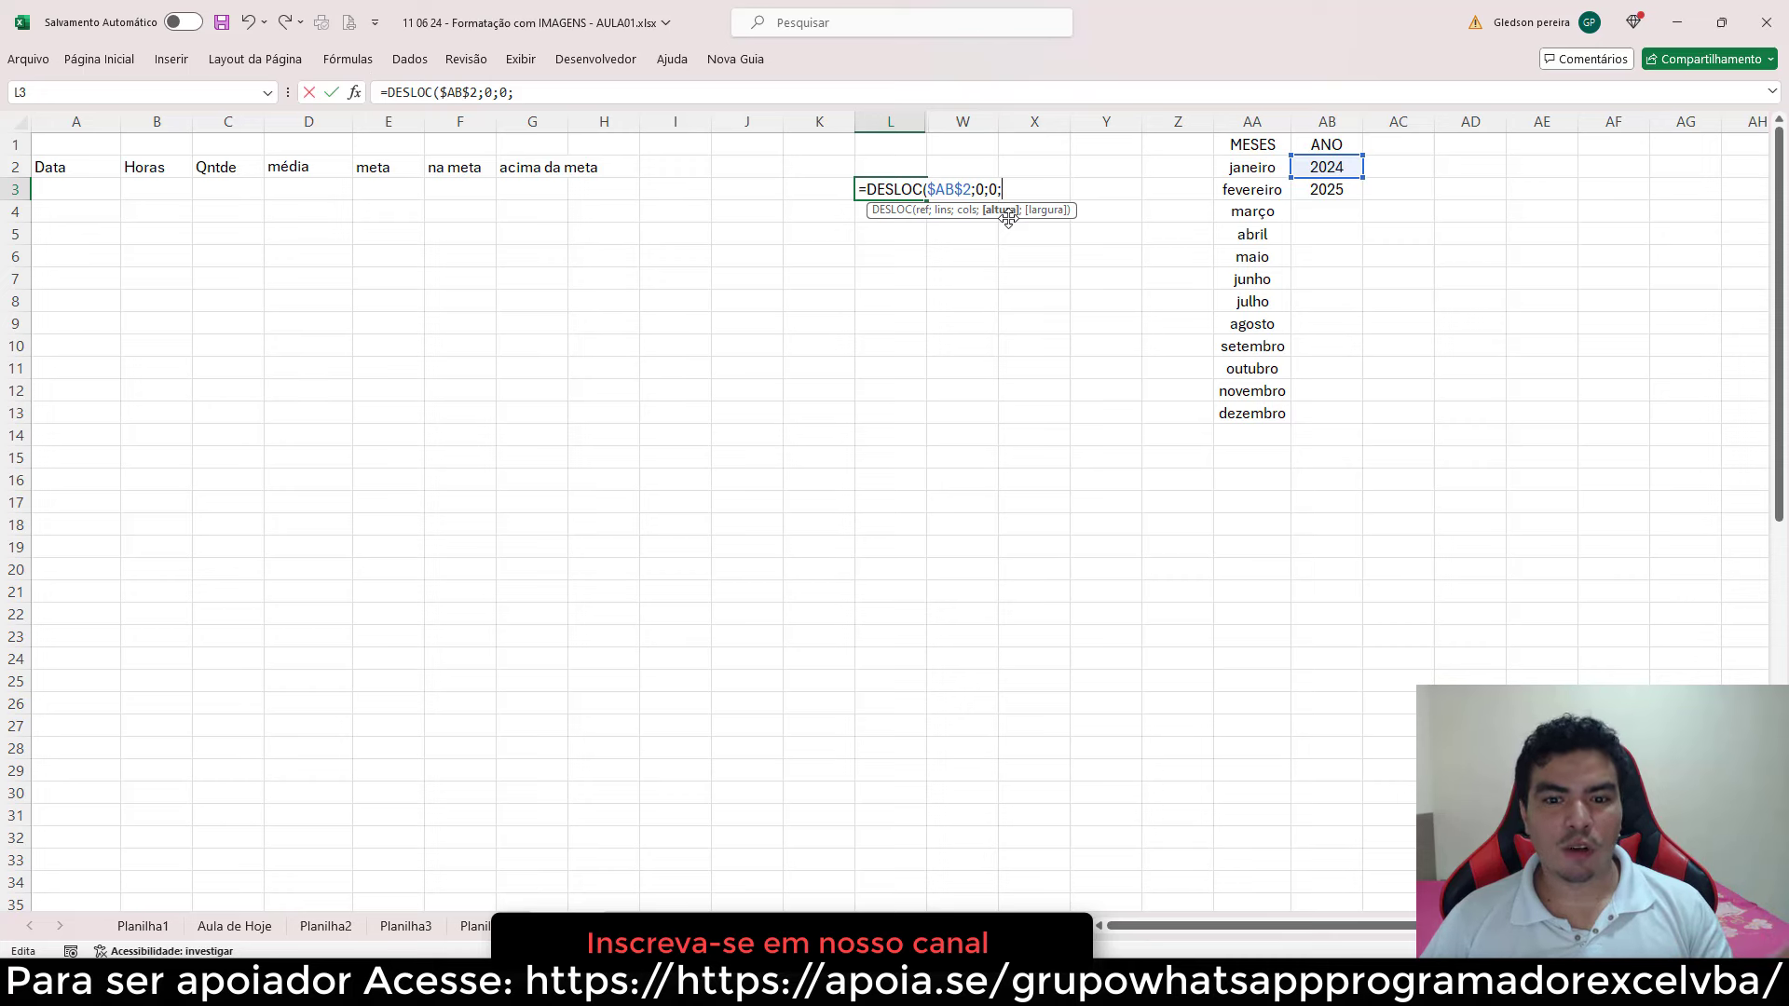
# - Finish the formula with CONT.VALORES($AB:$AB)-1;1 as the height and enter it
pyautogui.write('co')
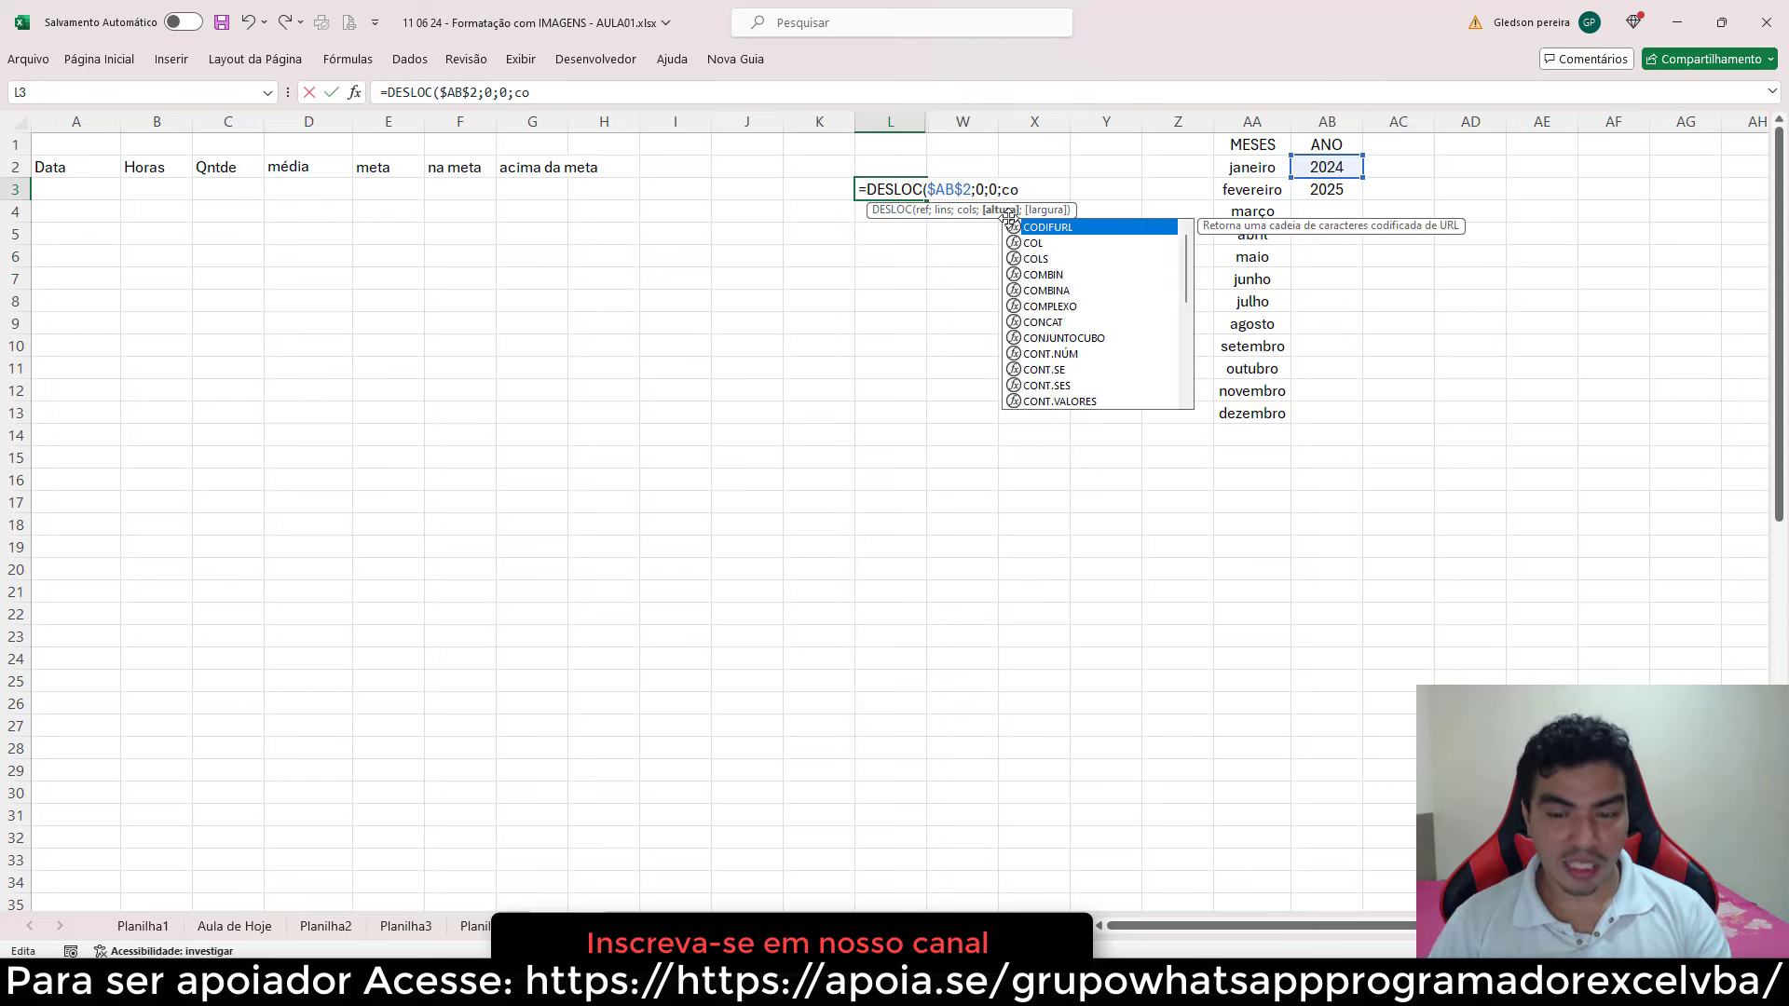
pyautogui.write('nt.')
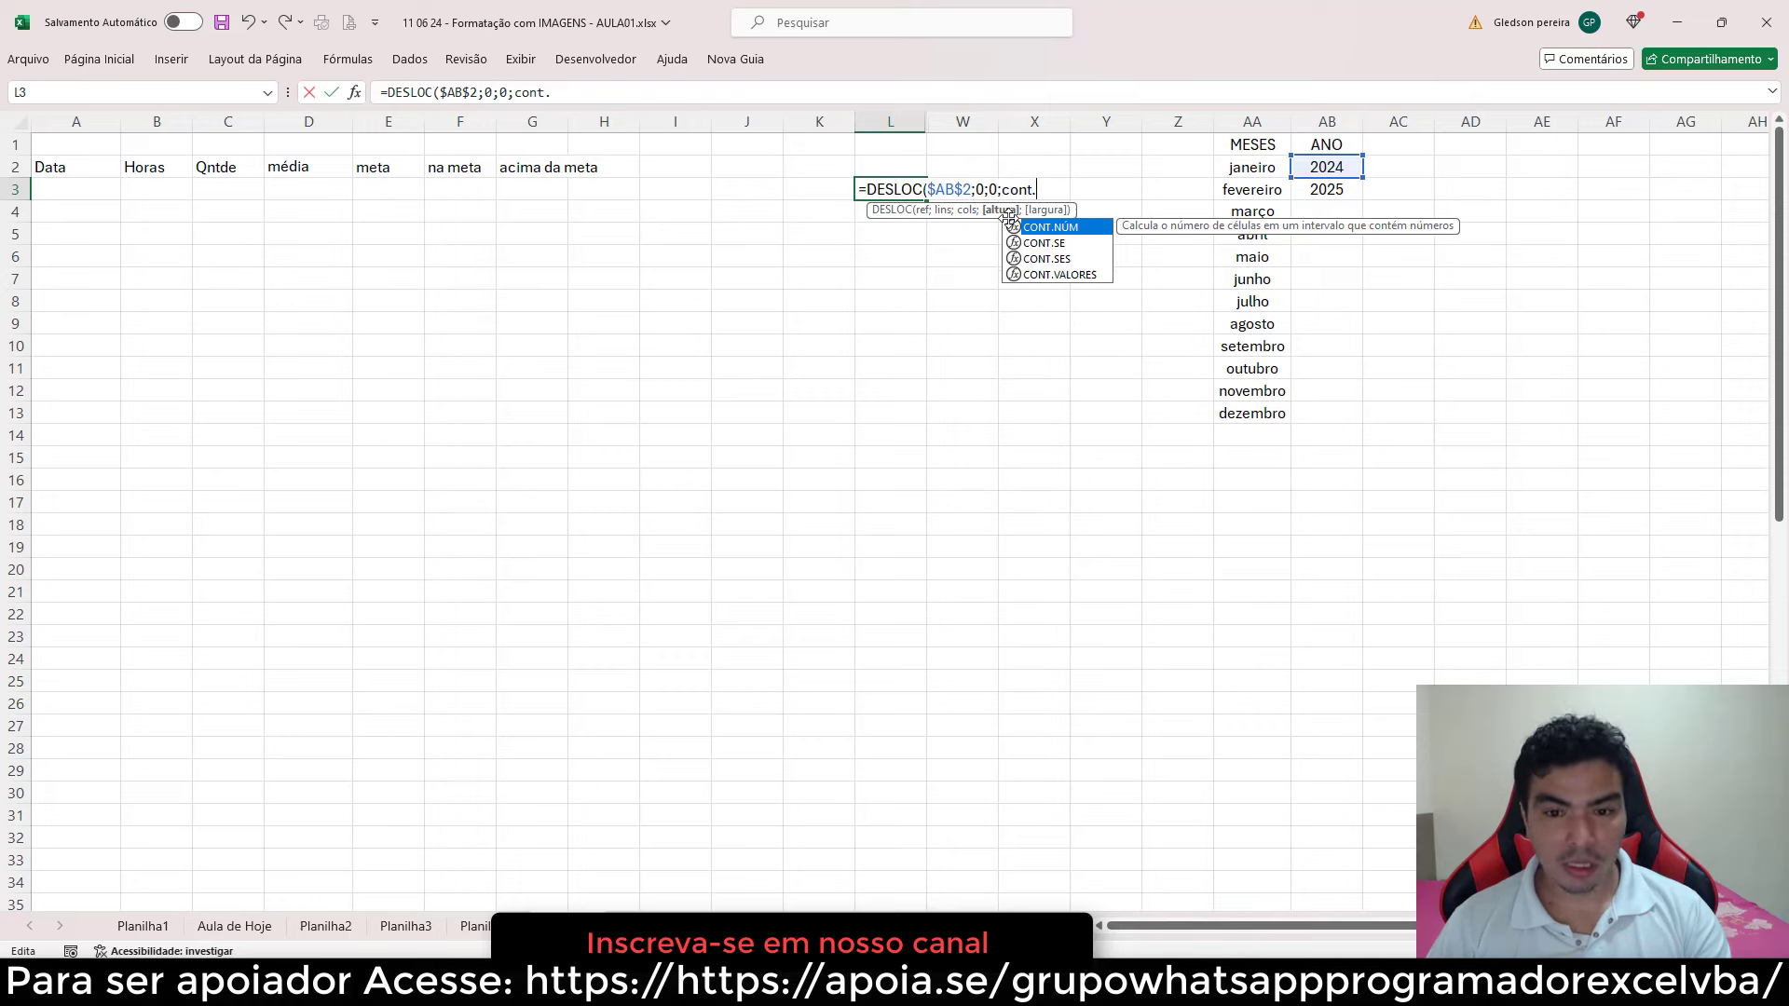
pyautogui.write('v')
pyautogui.doubleClick(1063, 234)
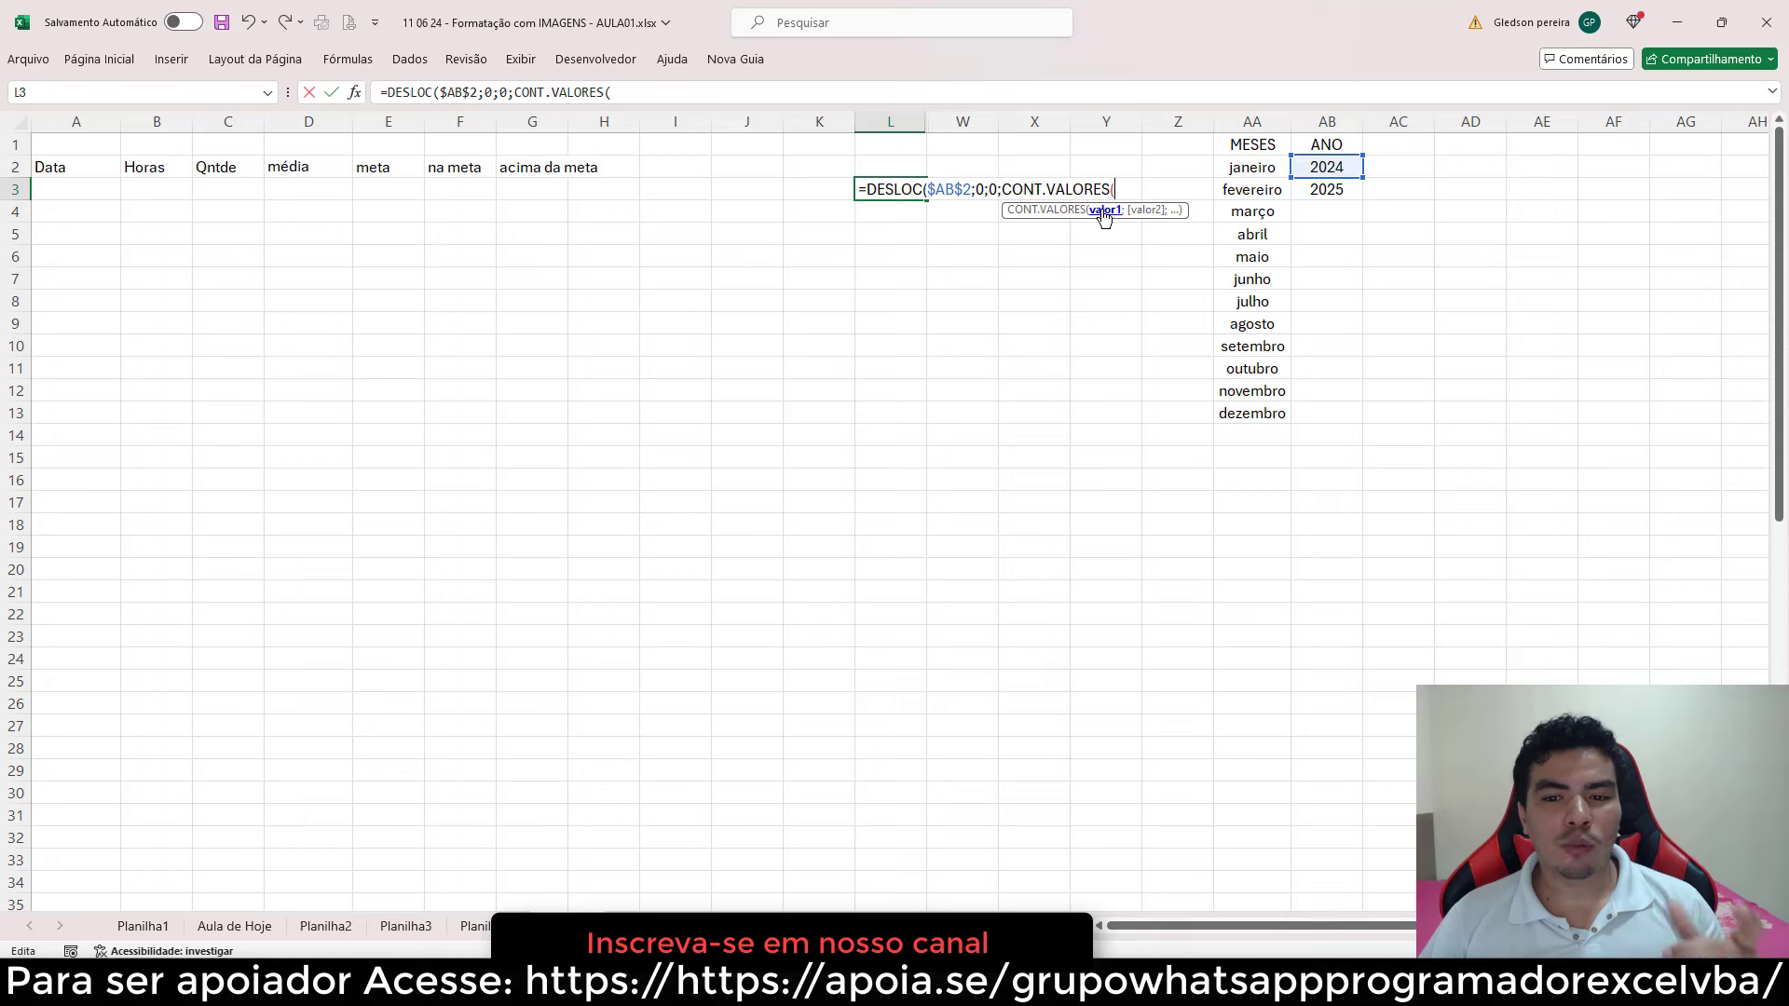
pyautogui.click(1348, 122)
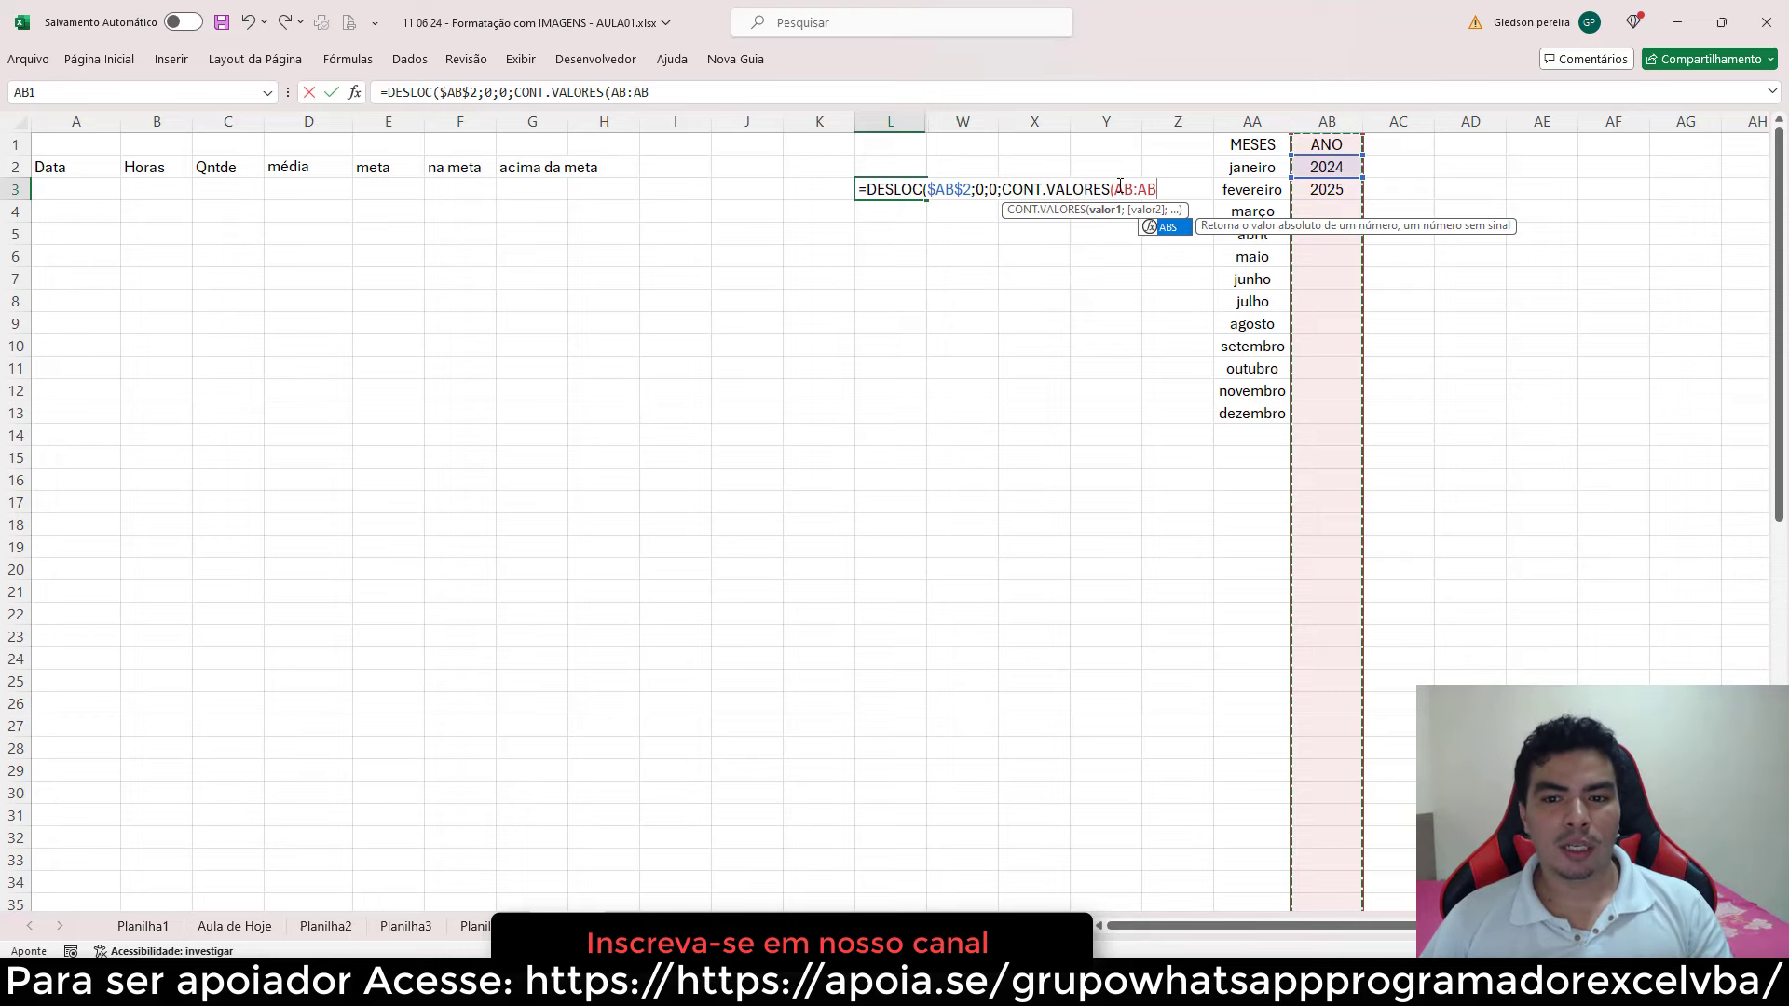
pyautogui.click(1123, 188)
pyautogui.moveTo(1145, 184); pyautogui.dragTo(1163, 186)
pyautogui.press('F4')
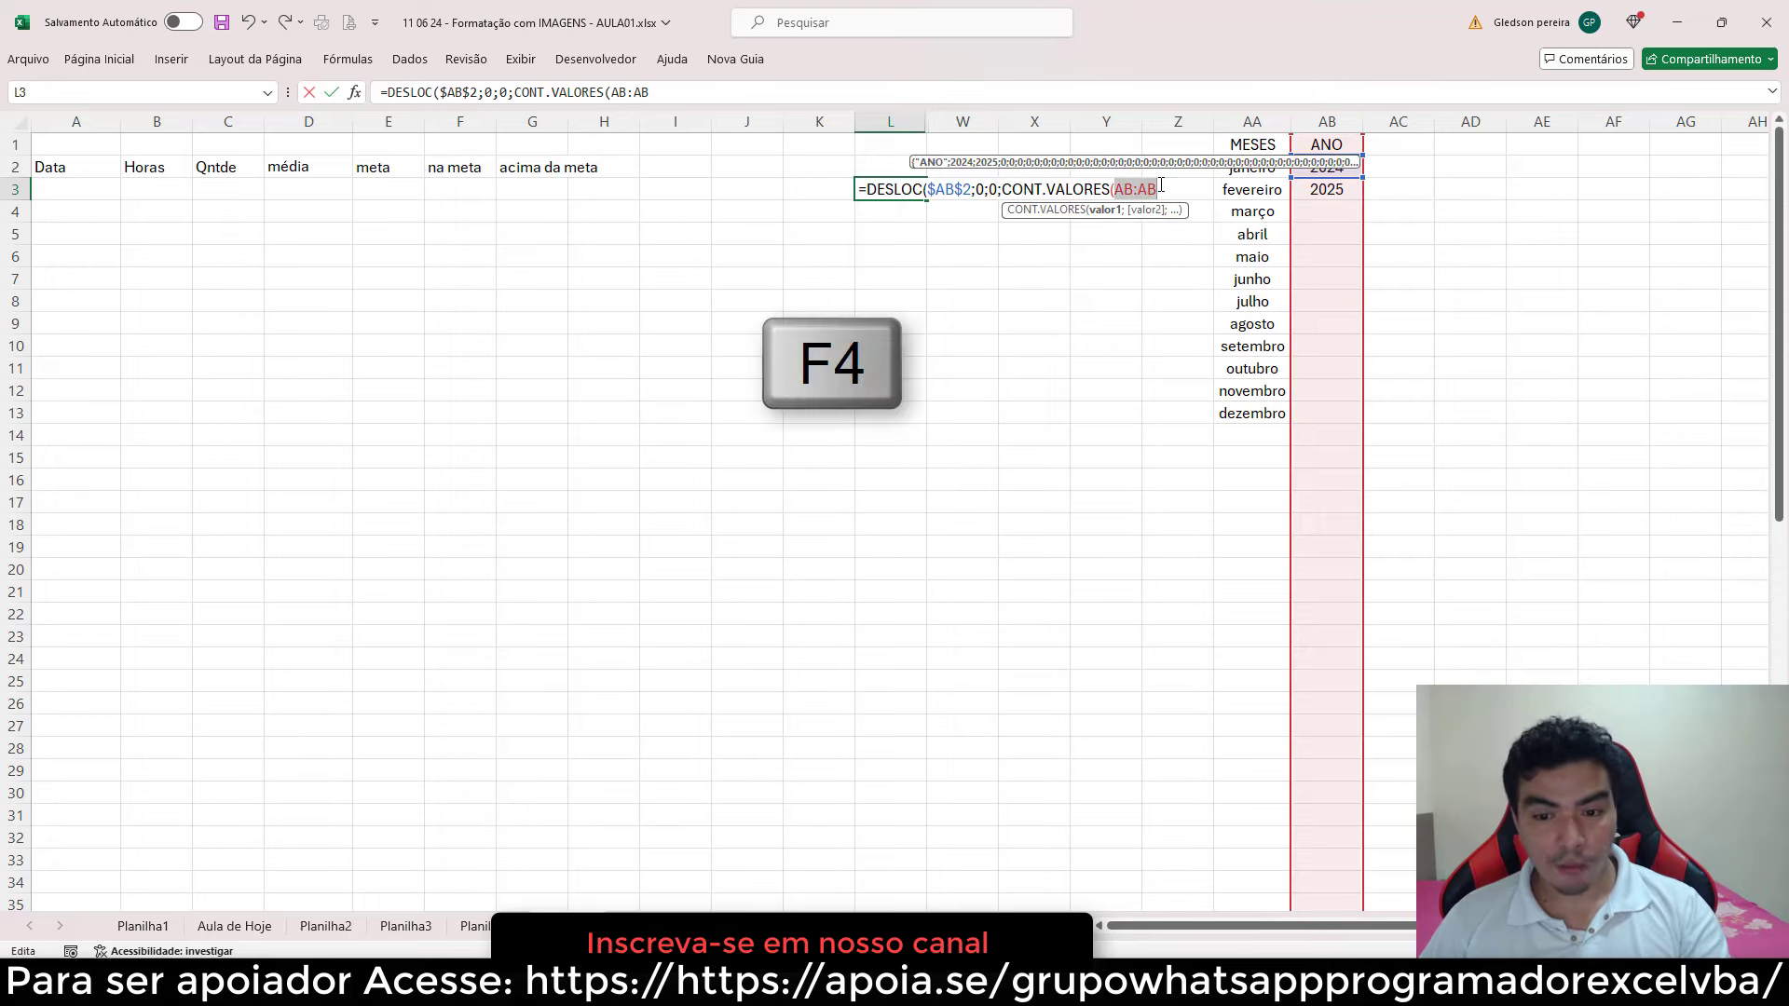
pyautogui.press('F4')
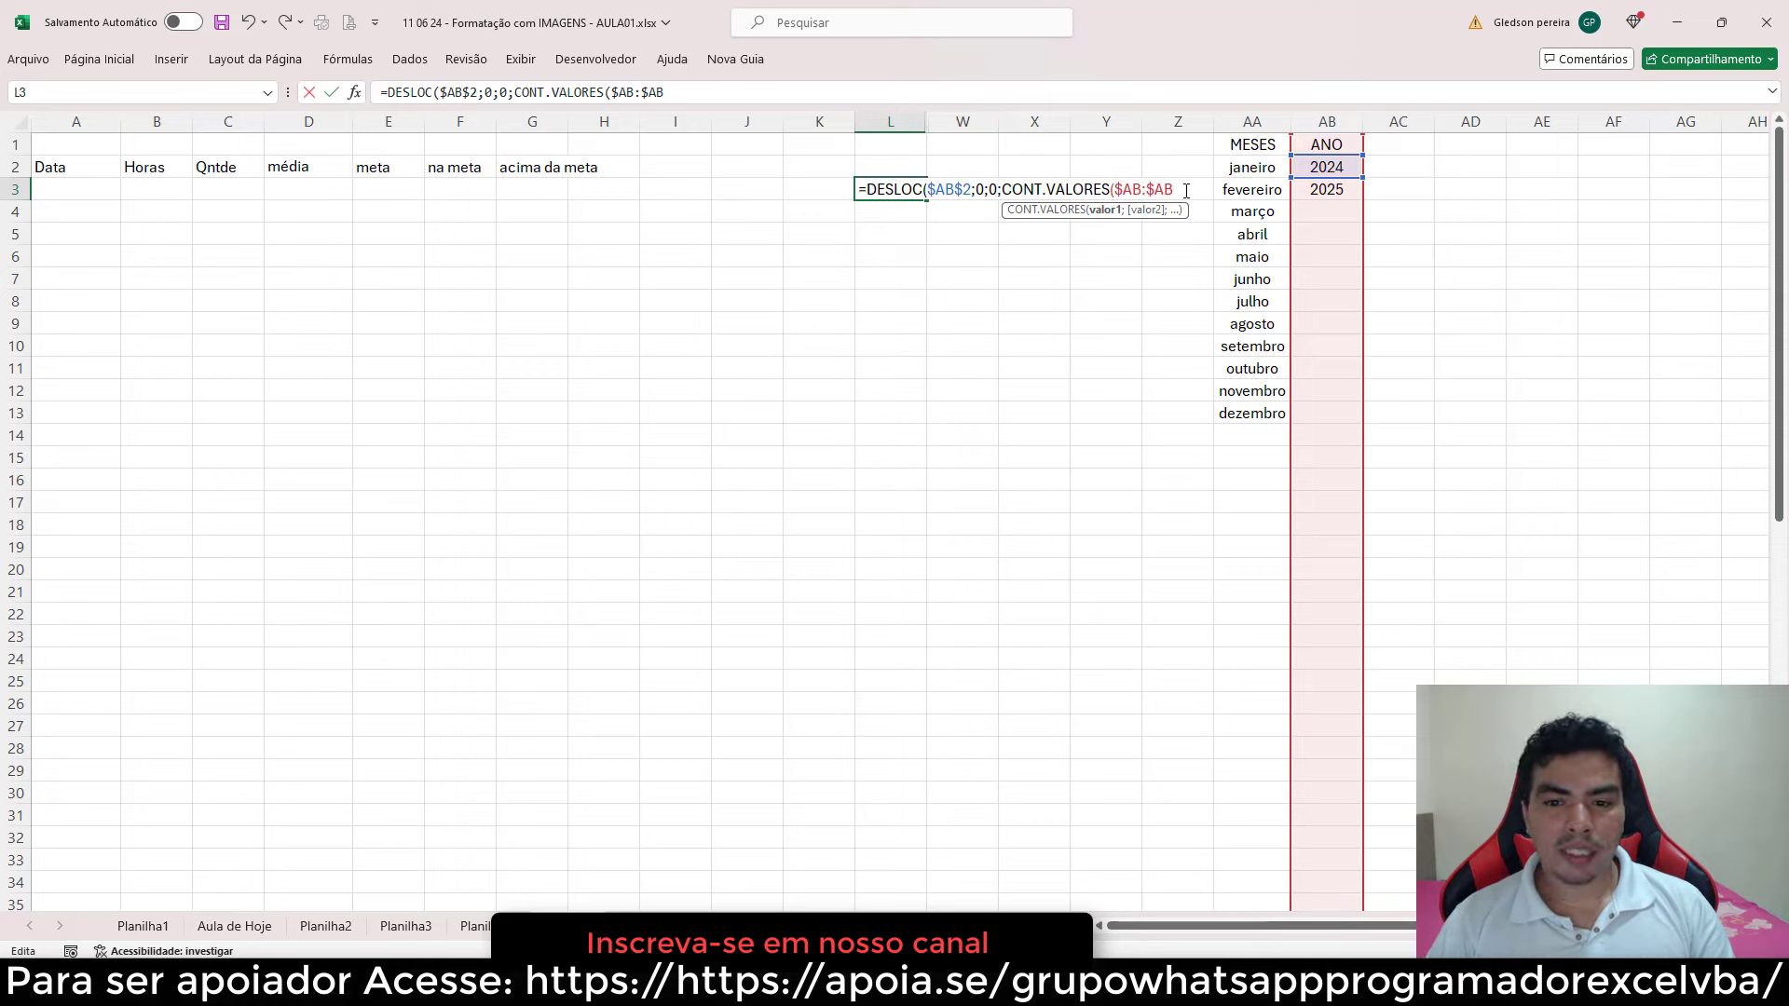
pyautogui.write(')-')
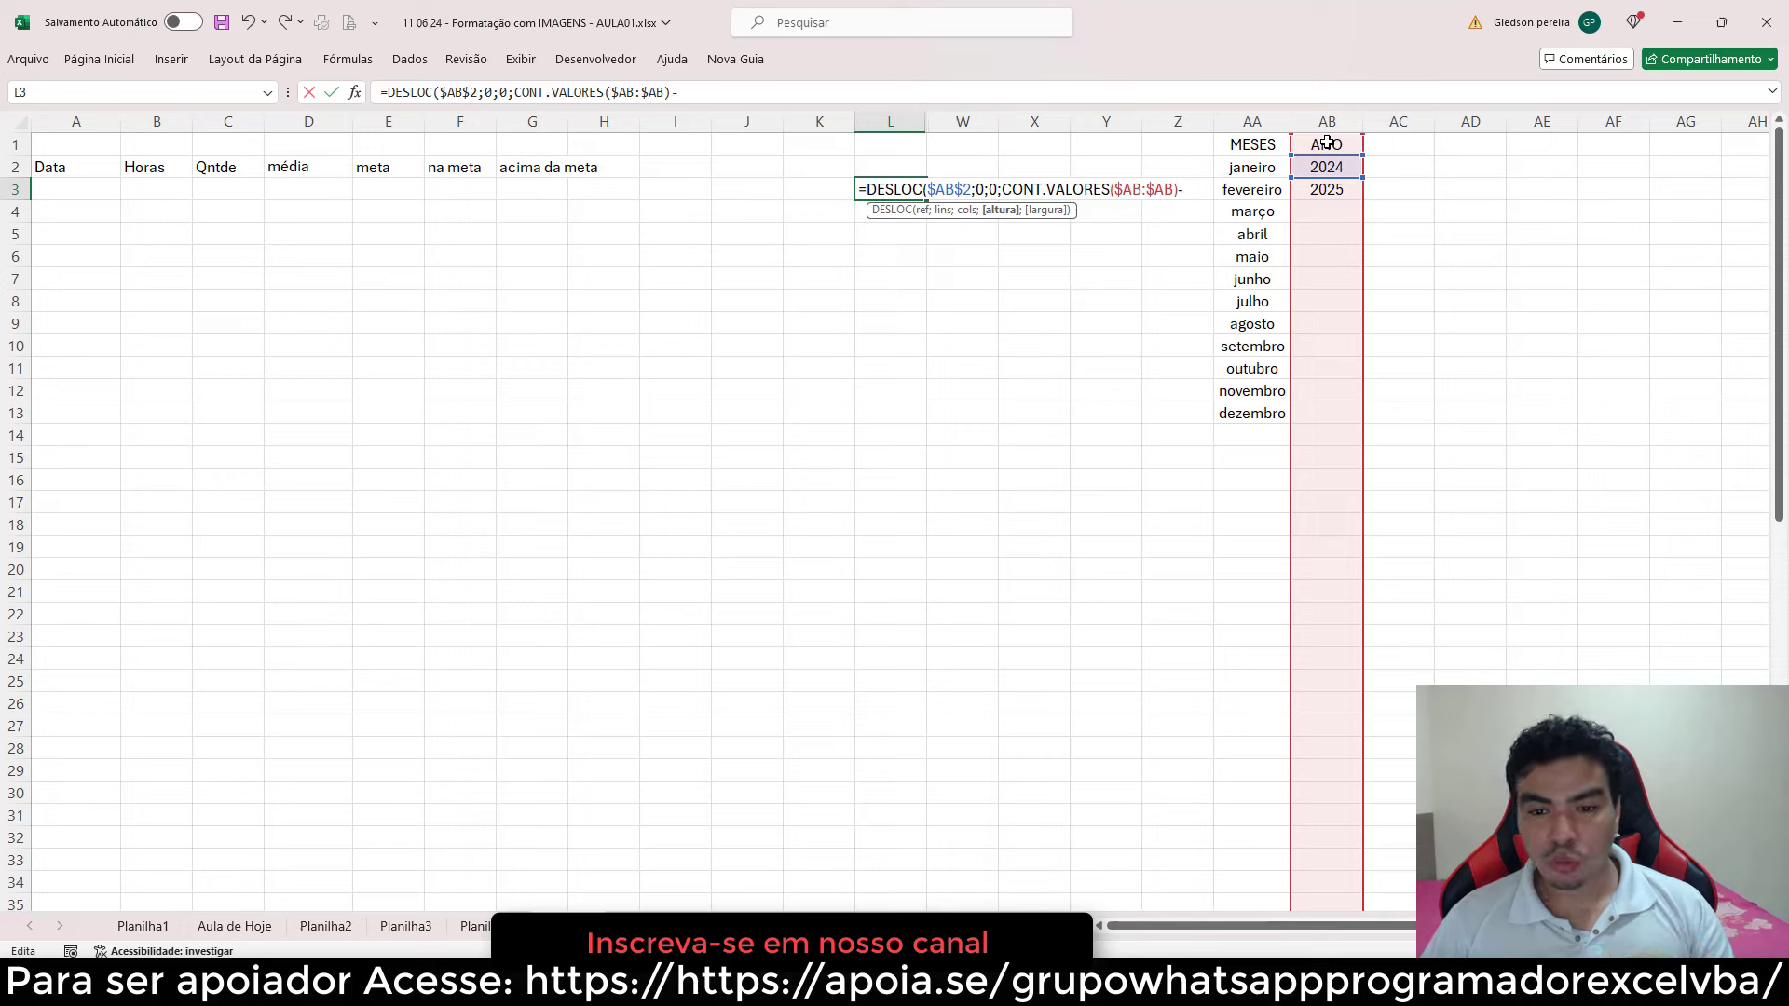
pyautogui.write('1')
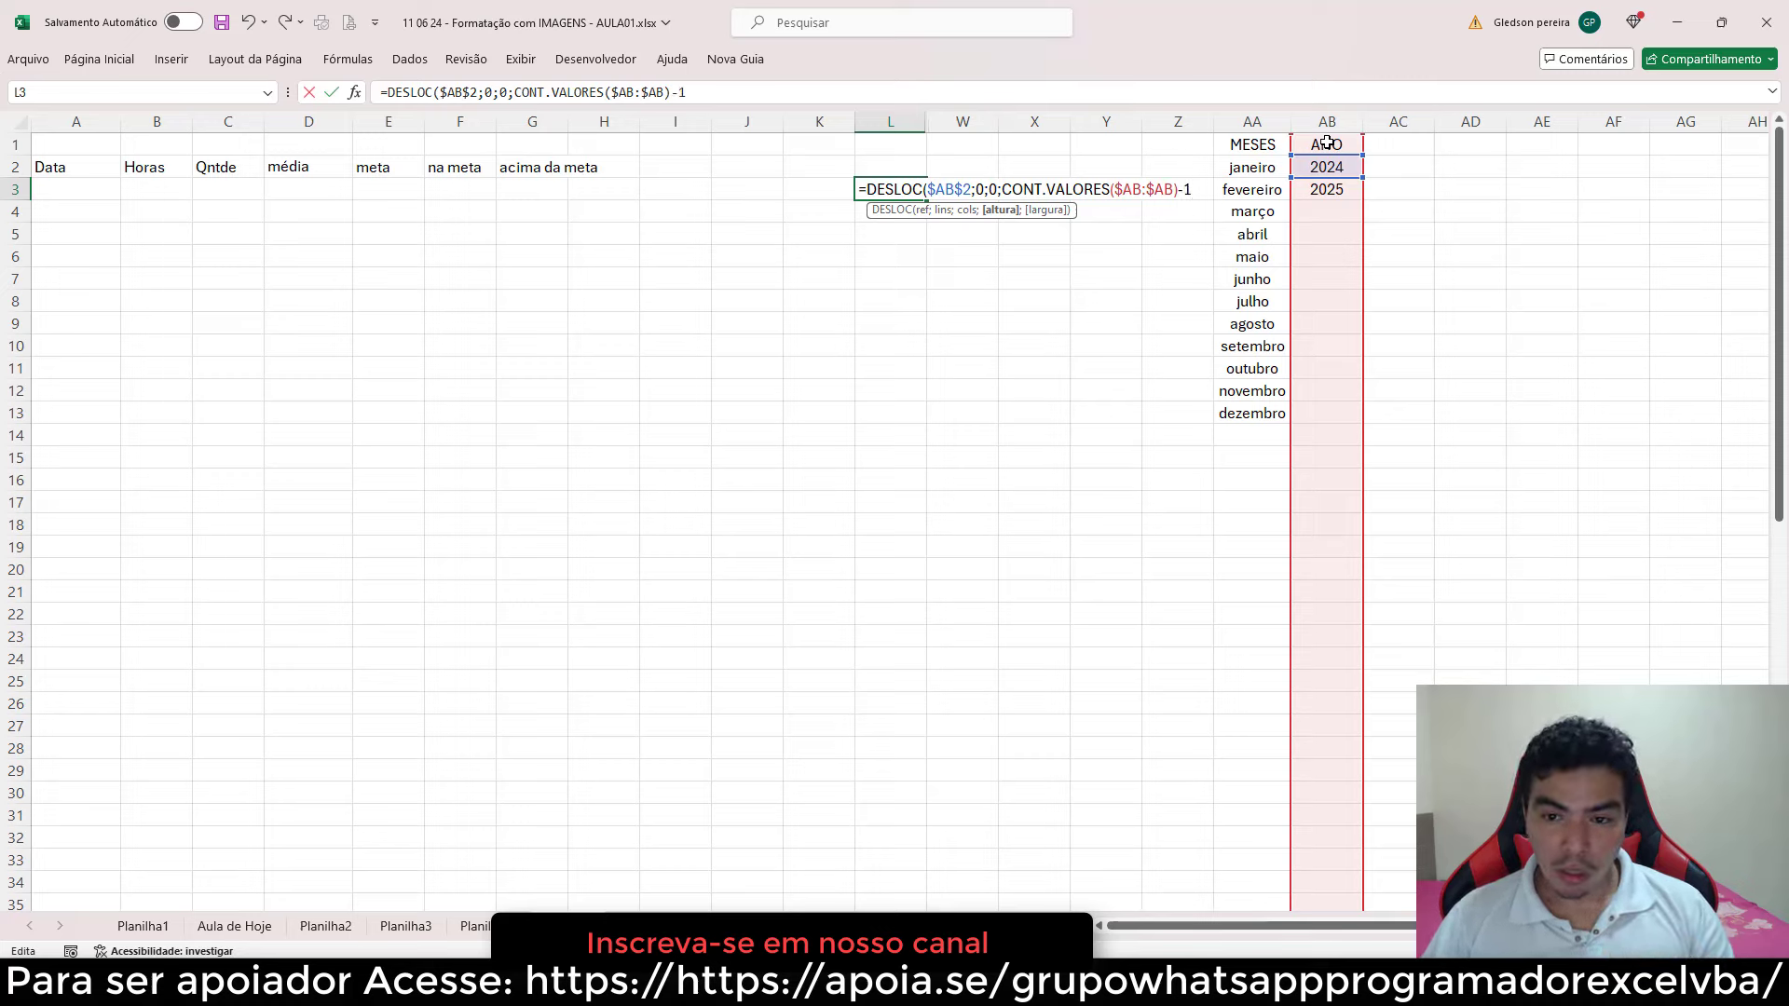
pyautogui.write(';')
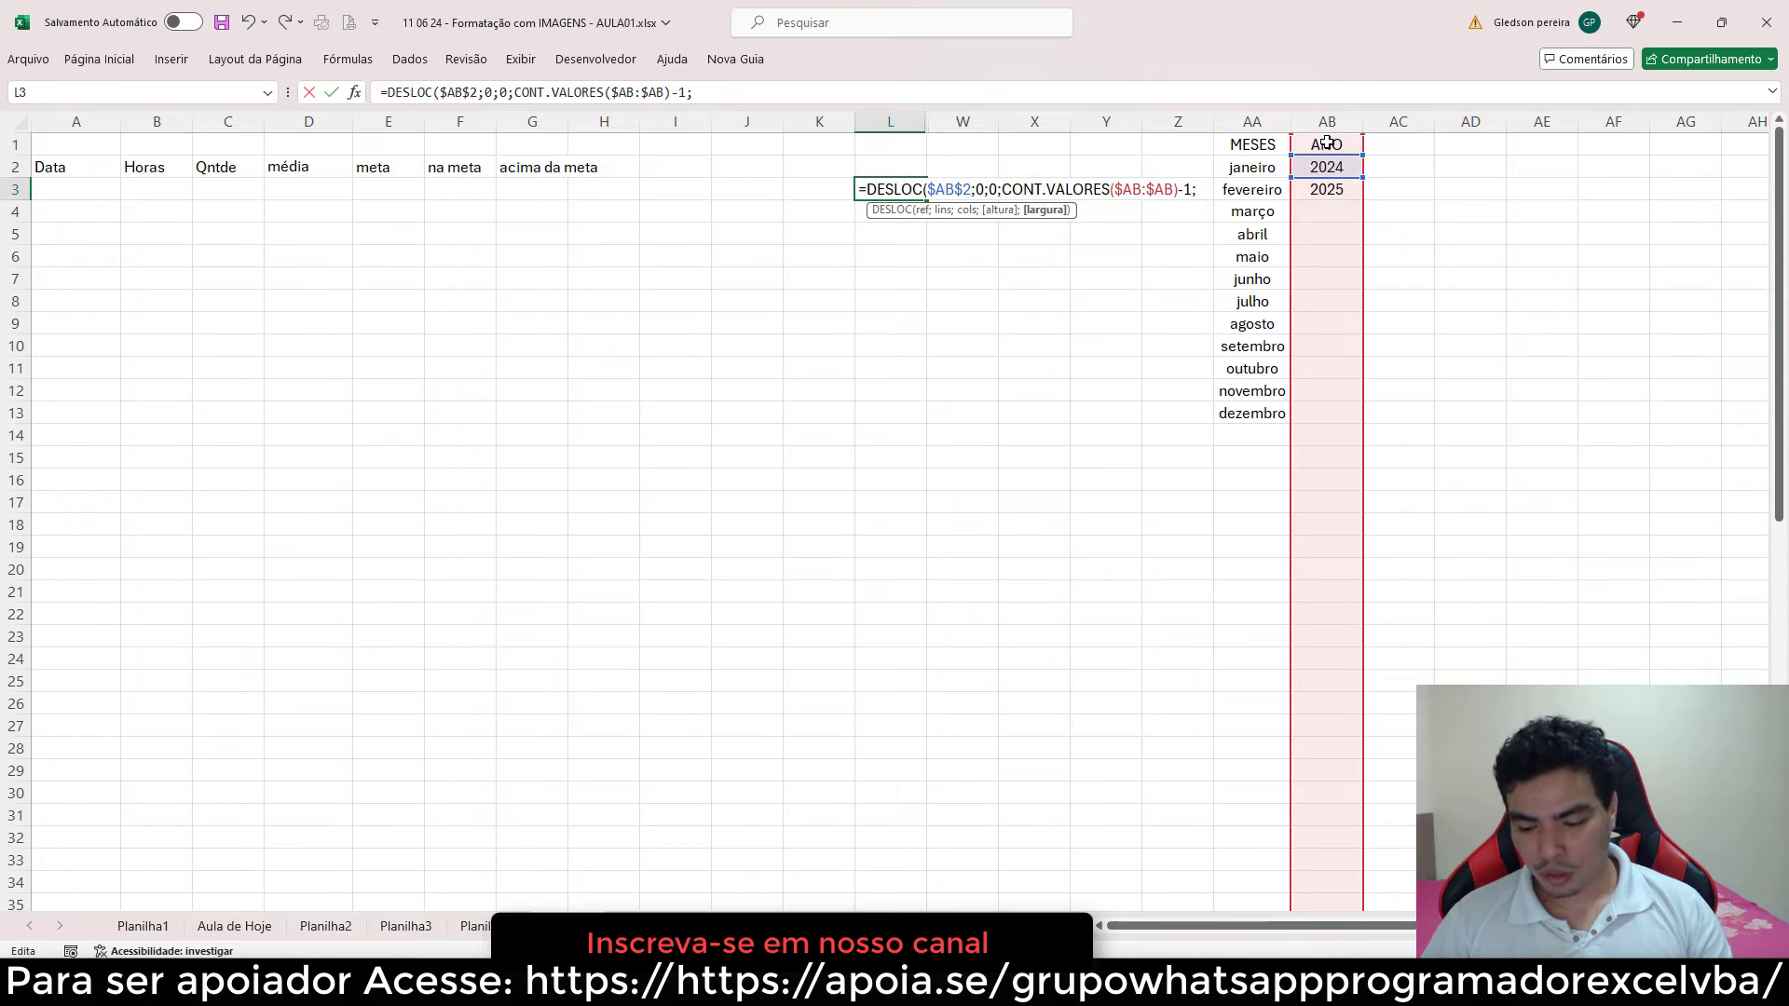
pyautogui.write(')')
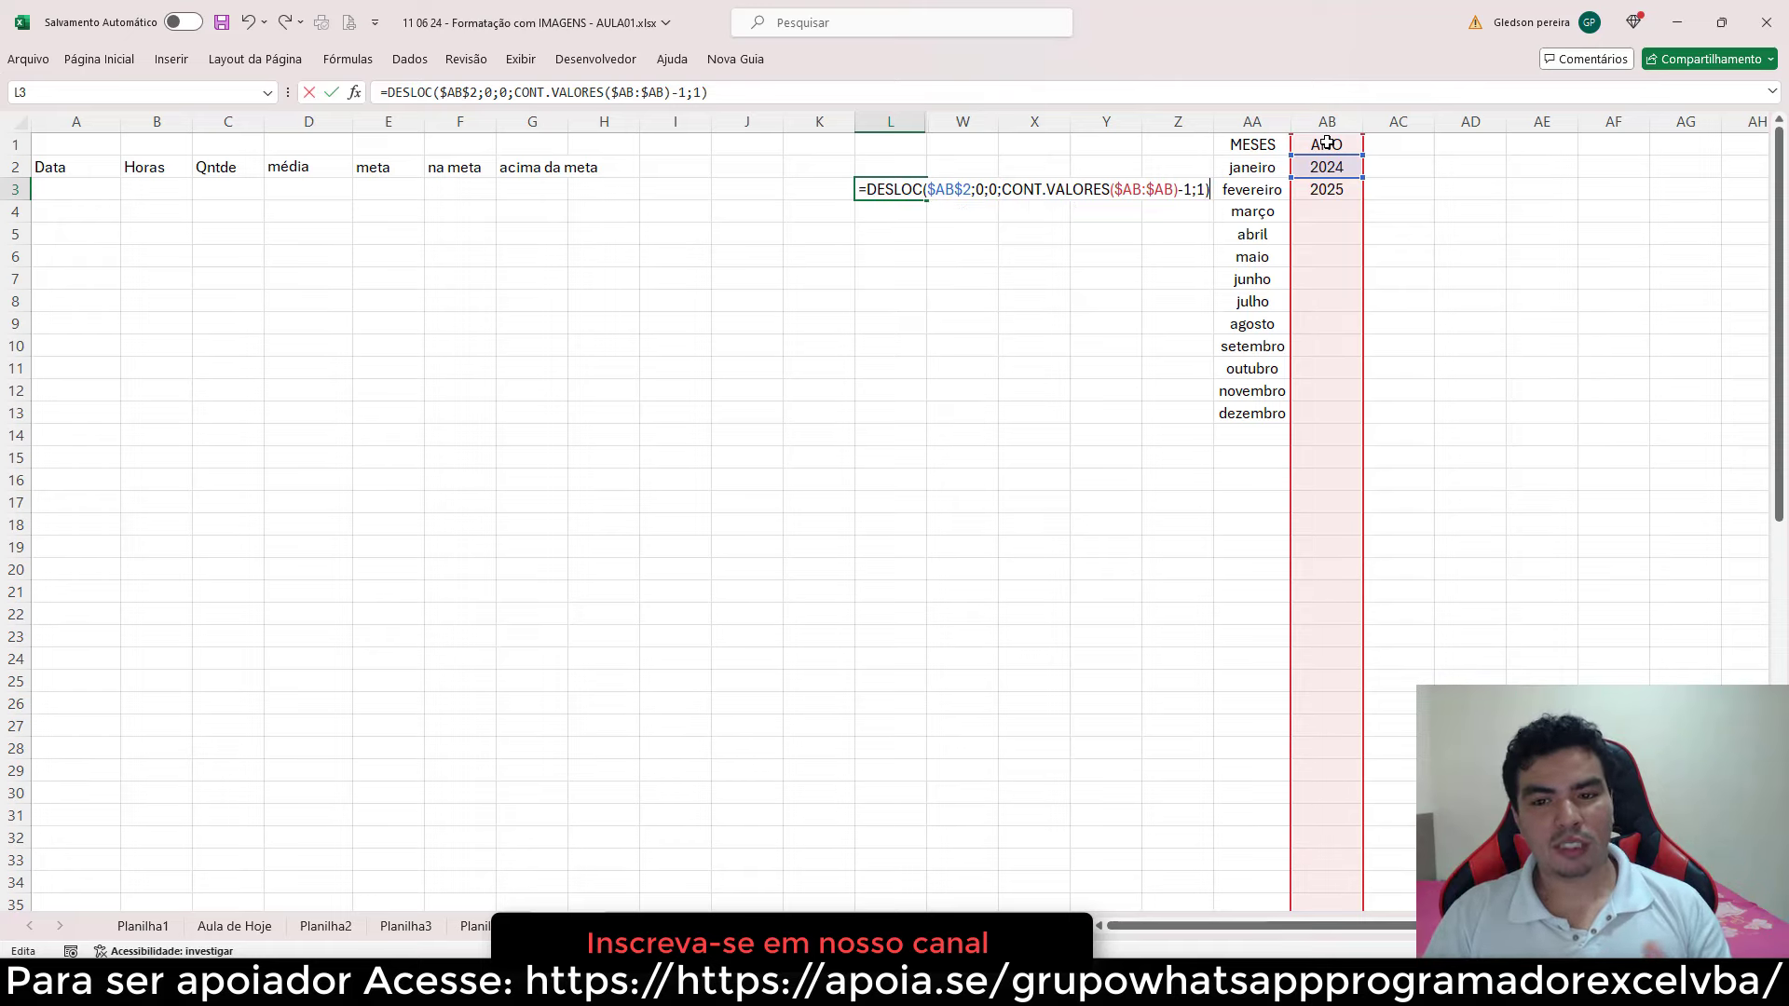
pyautogui.press('Return')
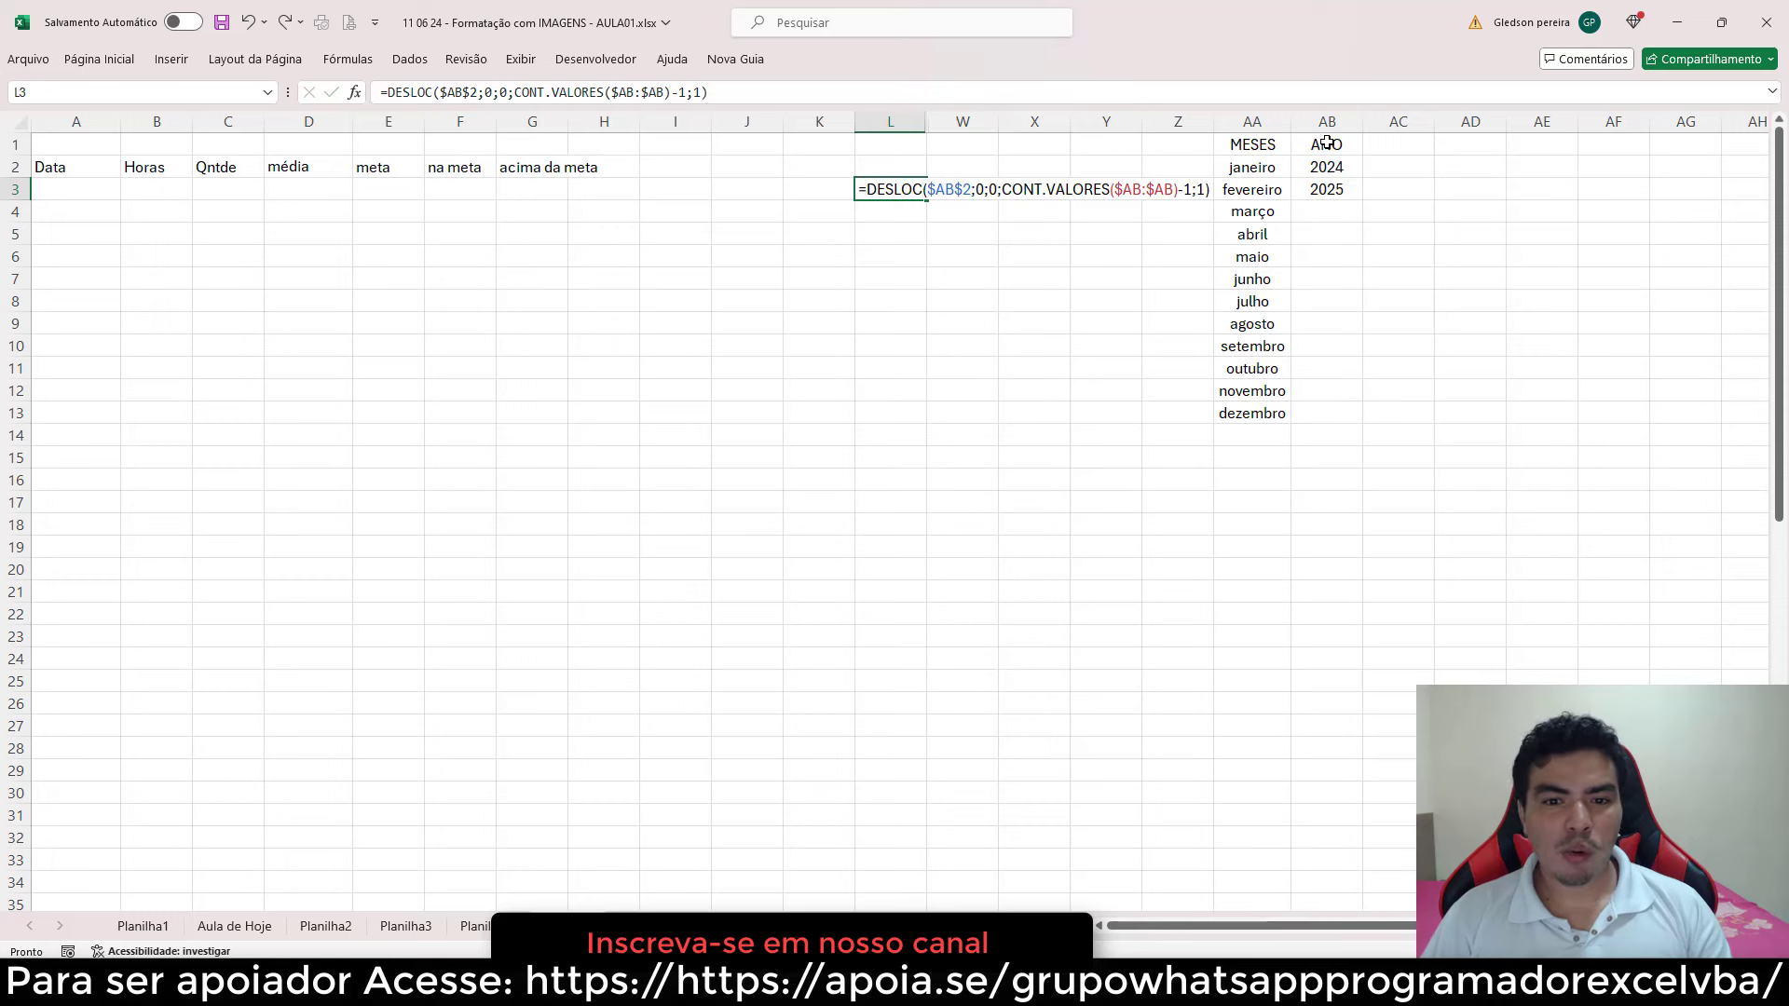
# - Add 2026 below 2025 in the ANO list
pyautogui.click(916, 190)
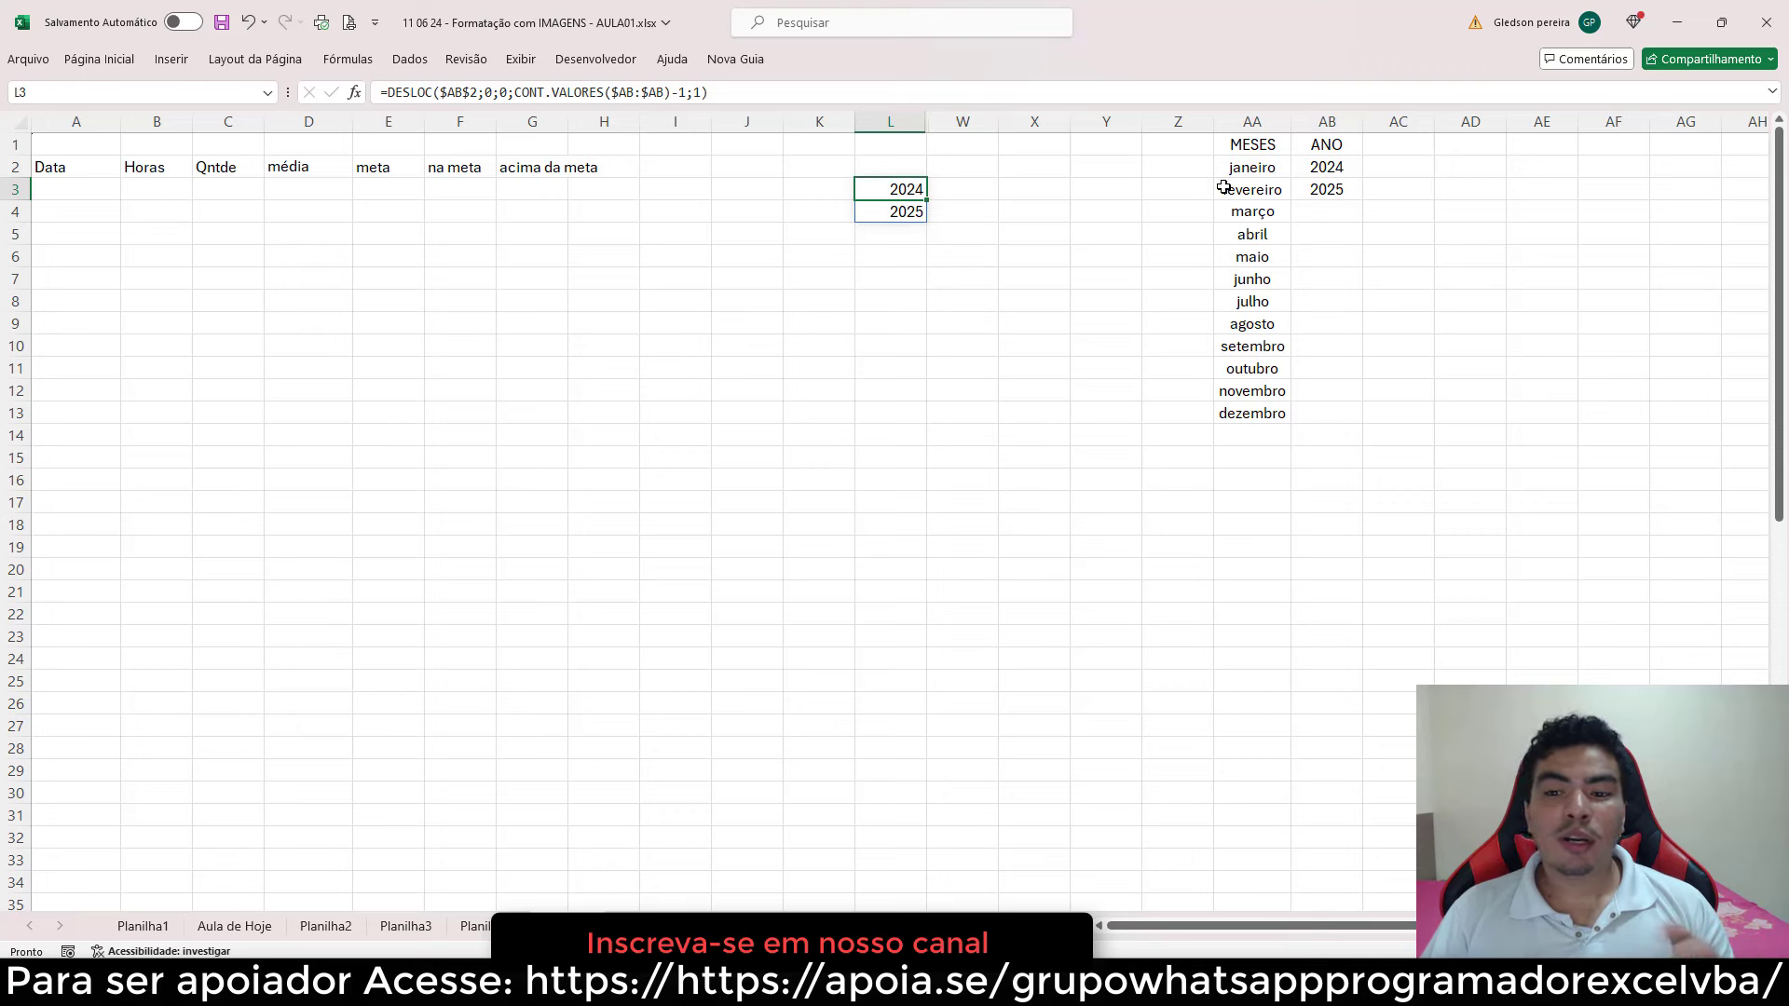
pyautogui.click(1327, 211)
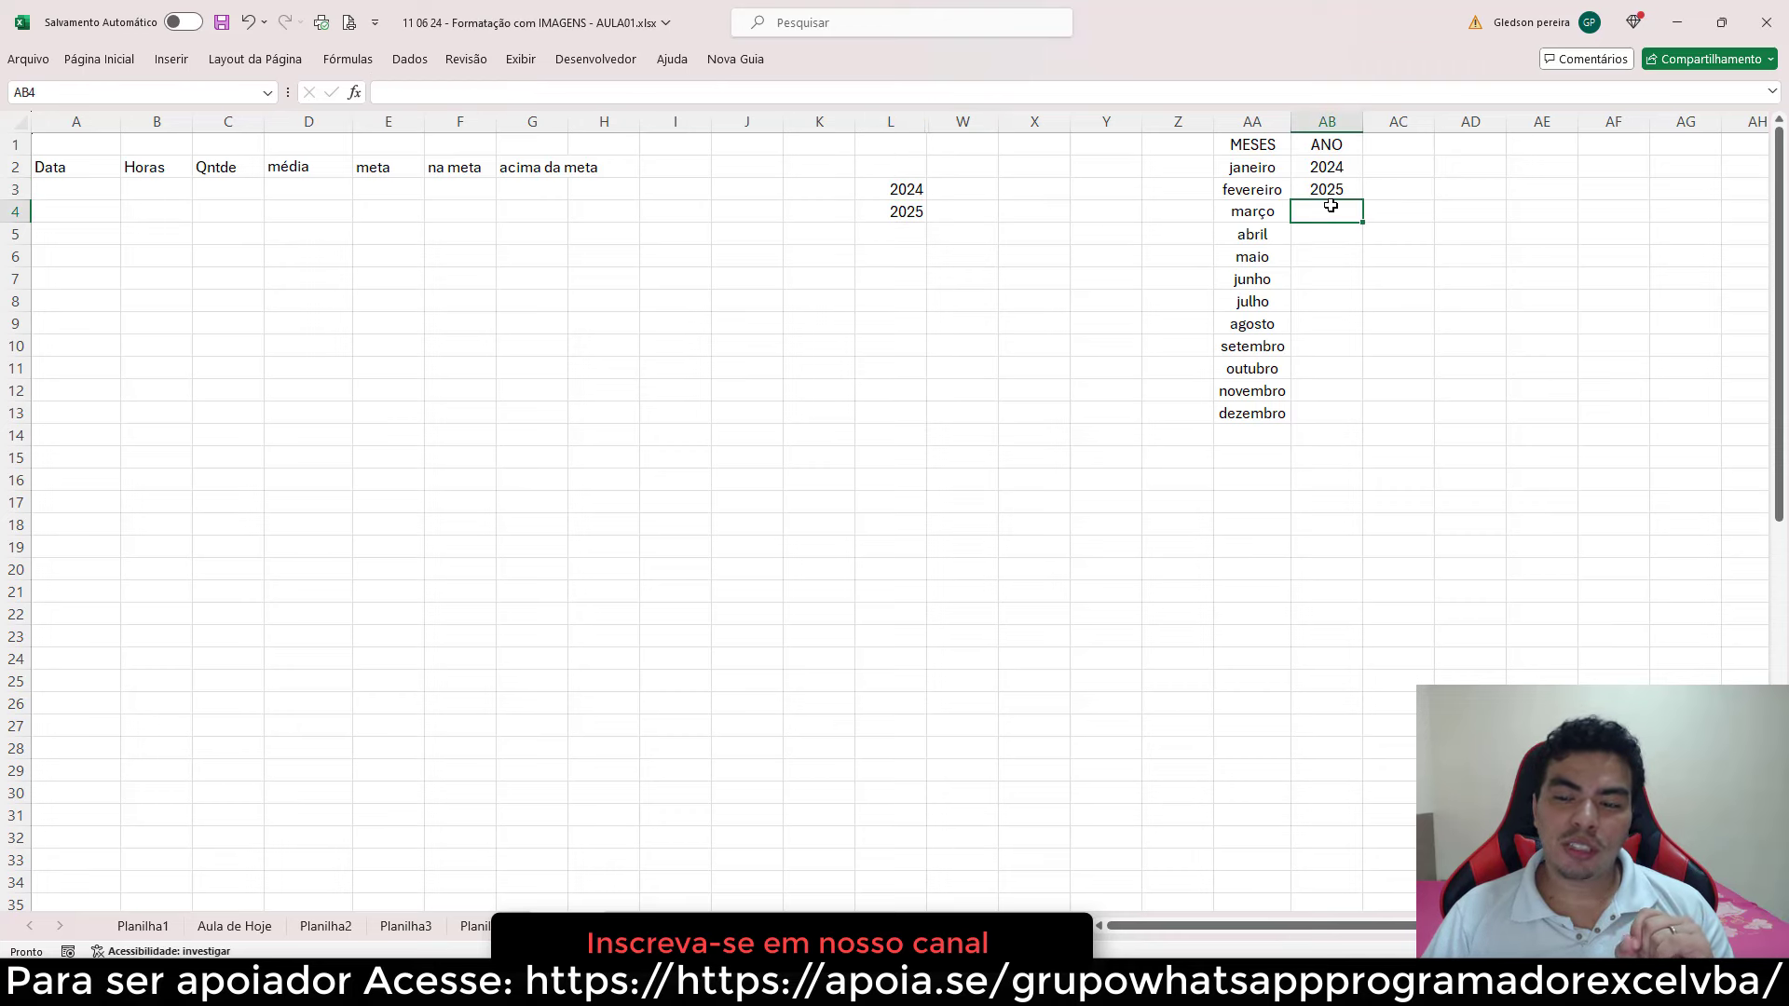
pyautogui.write('2026')
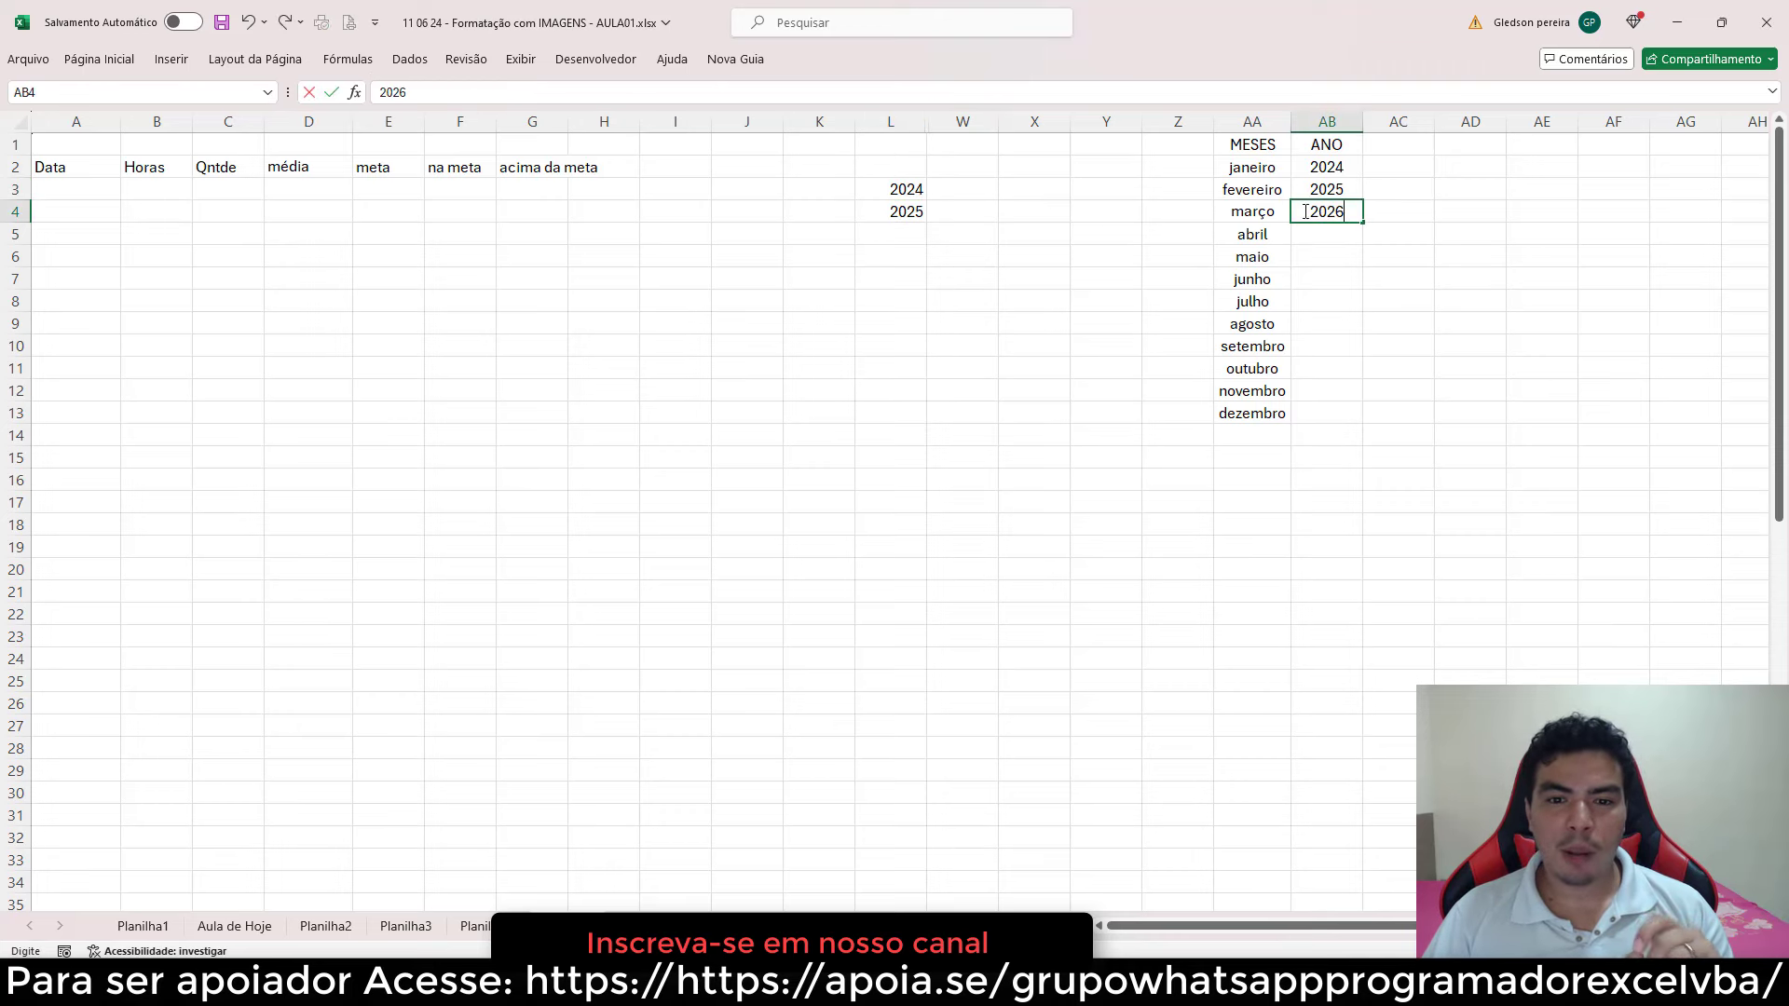
pyautogui.click(1034, 276)
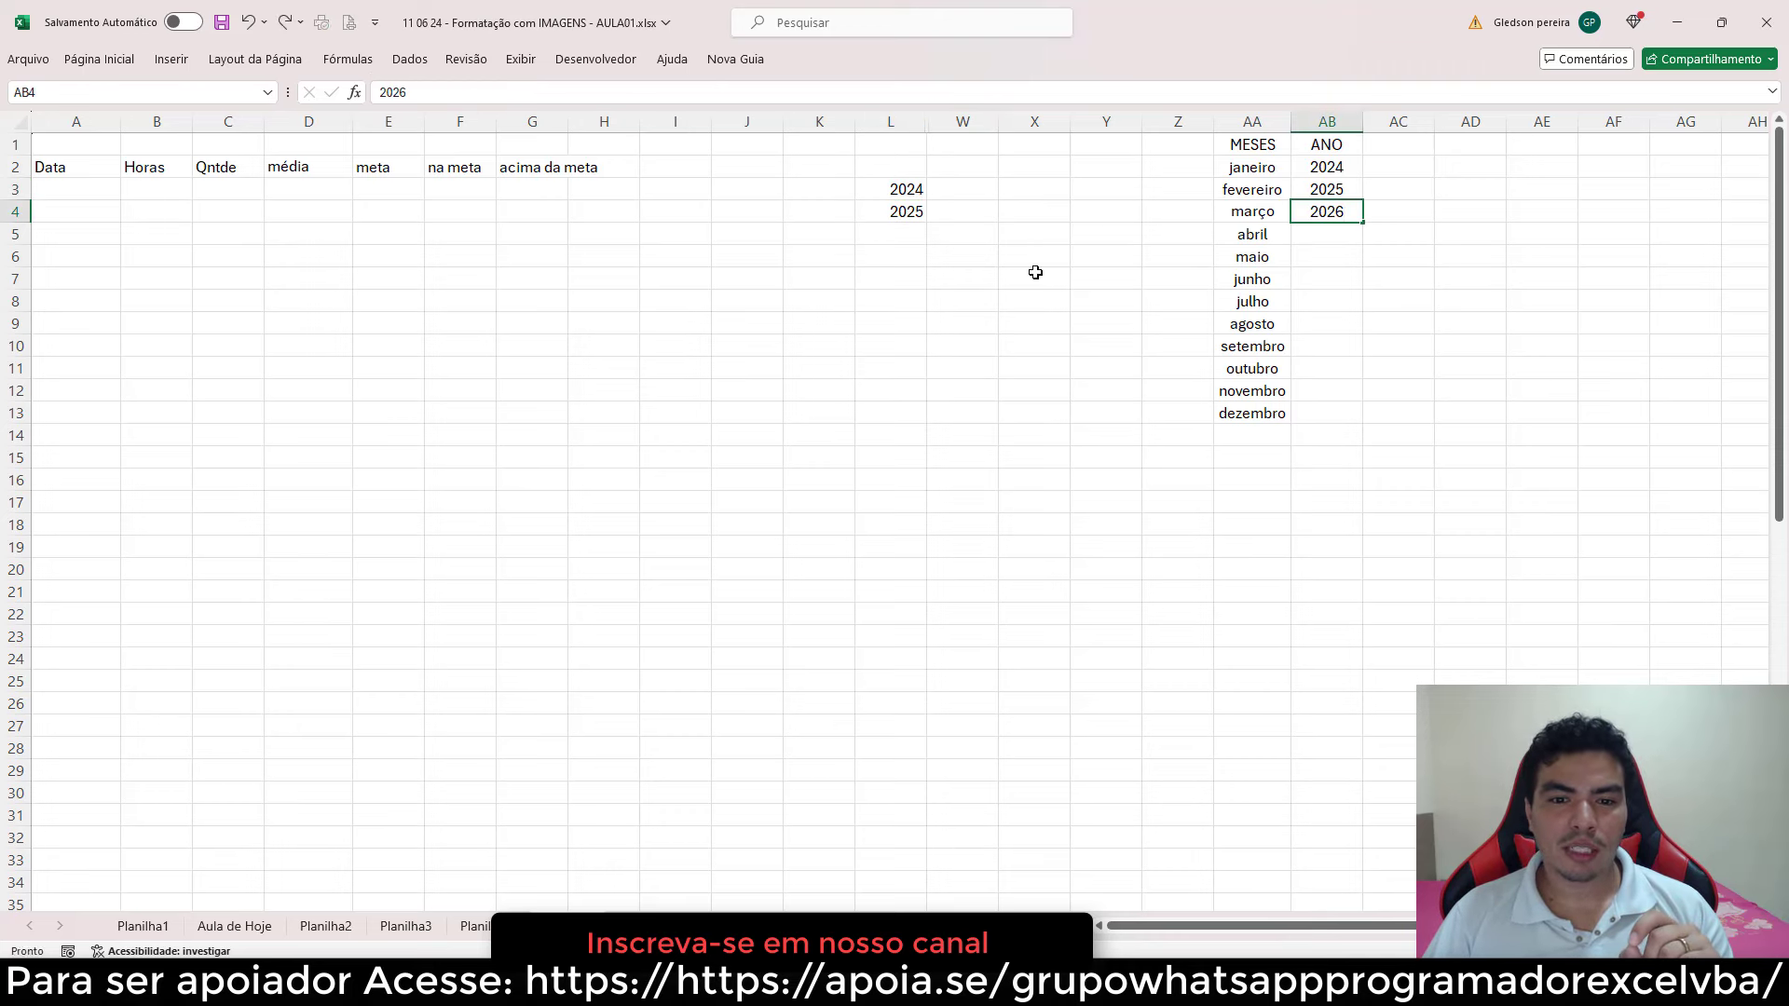
# - Type 2027 into L6, then delete it from L6 again
pyautogui.click(912, 255)
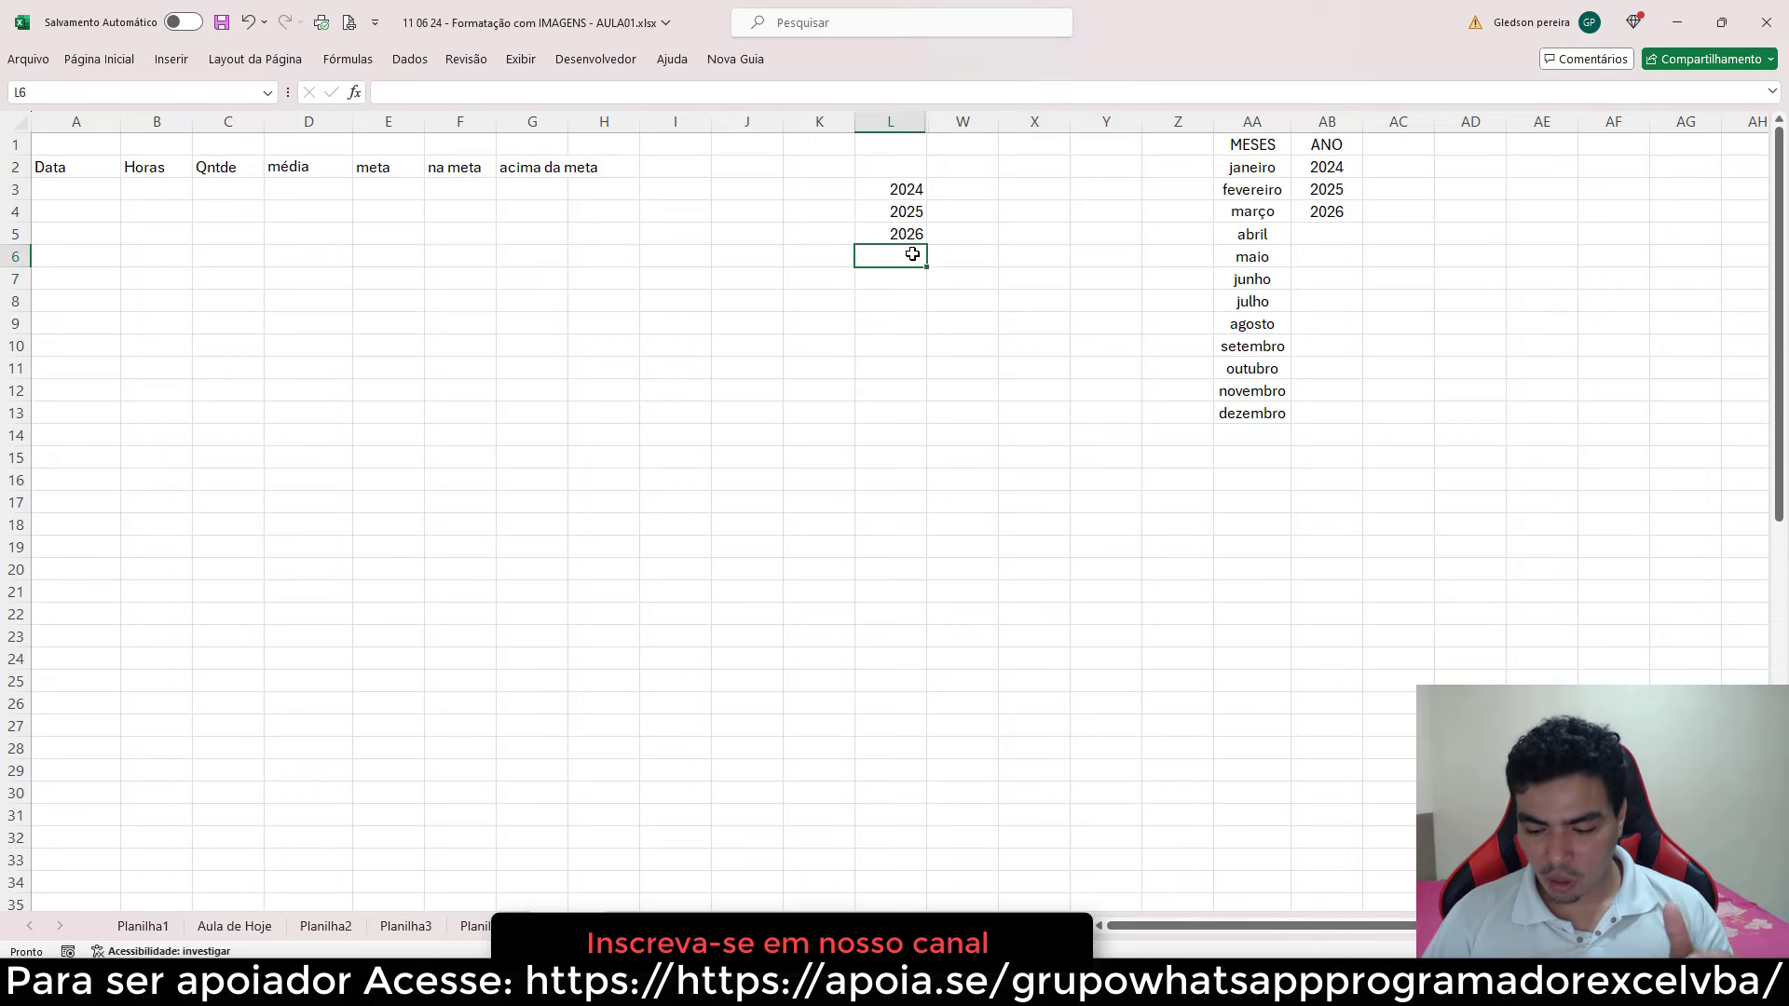
pyautogui.write('2027')
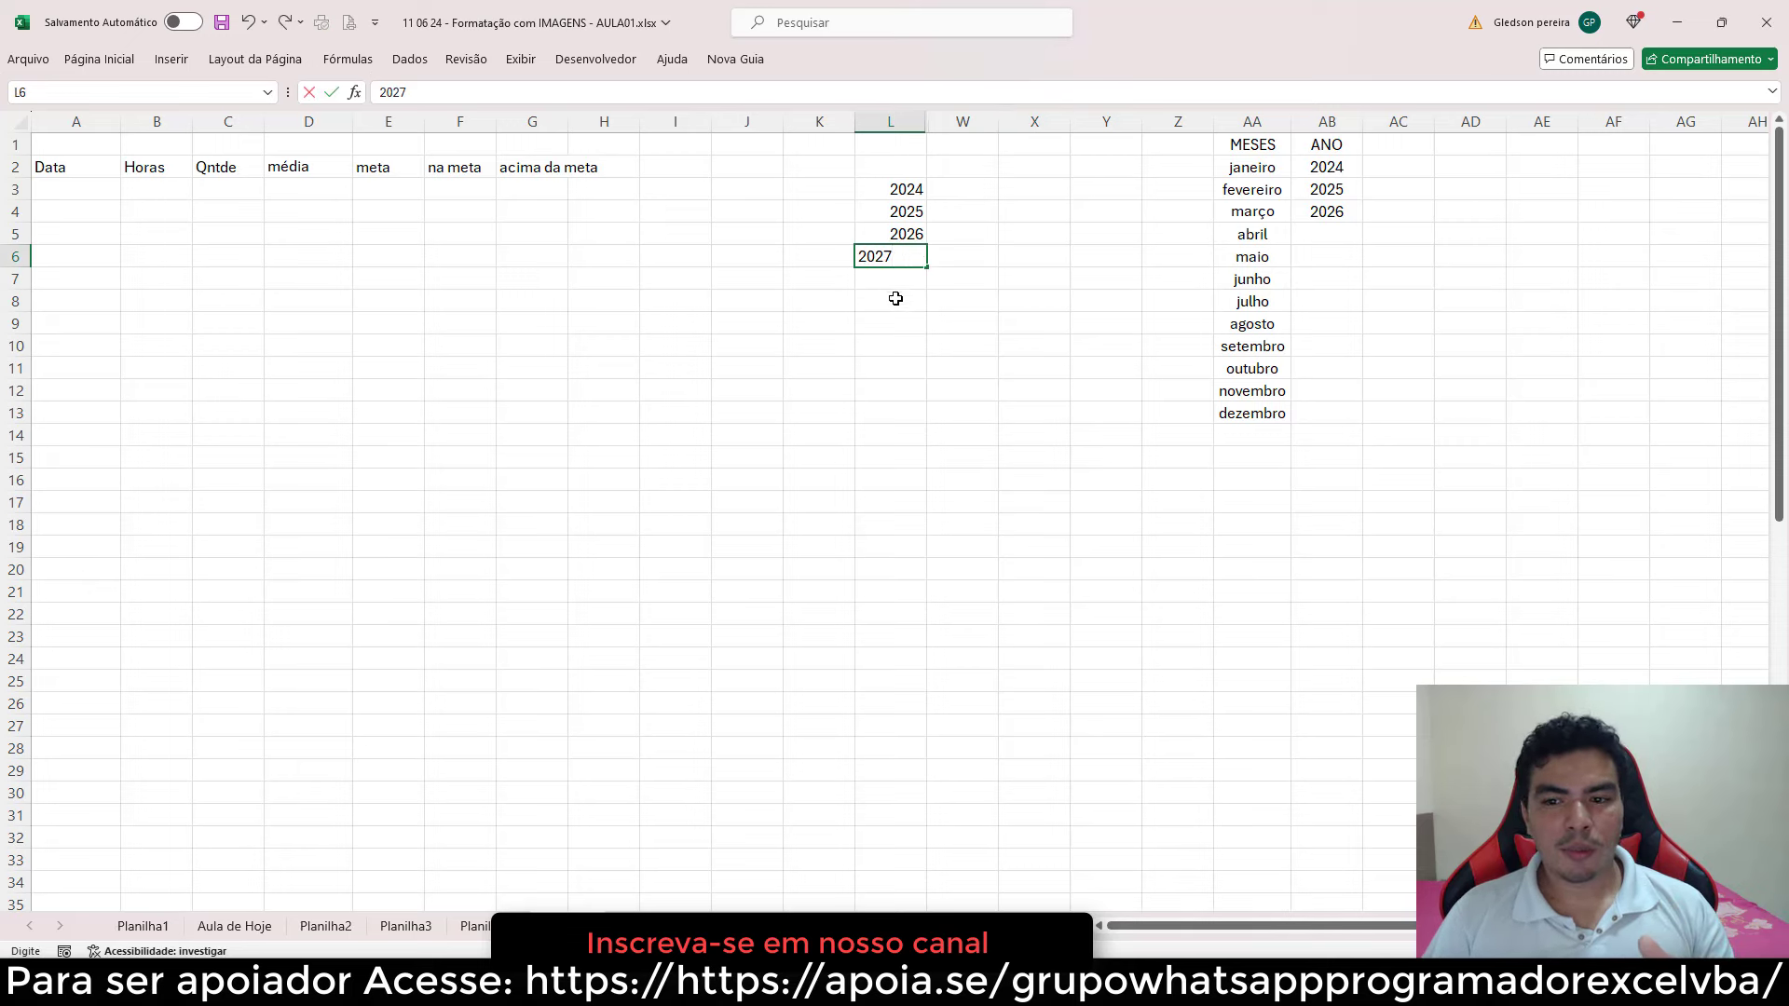
pyautogui.click(896, 298)
pyautogui.click(881, 254)
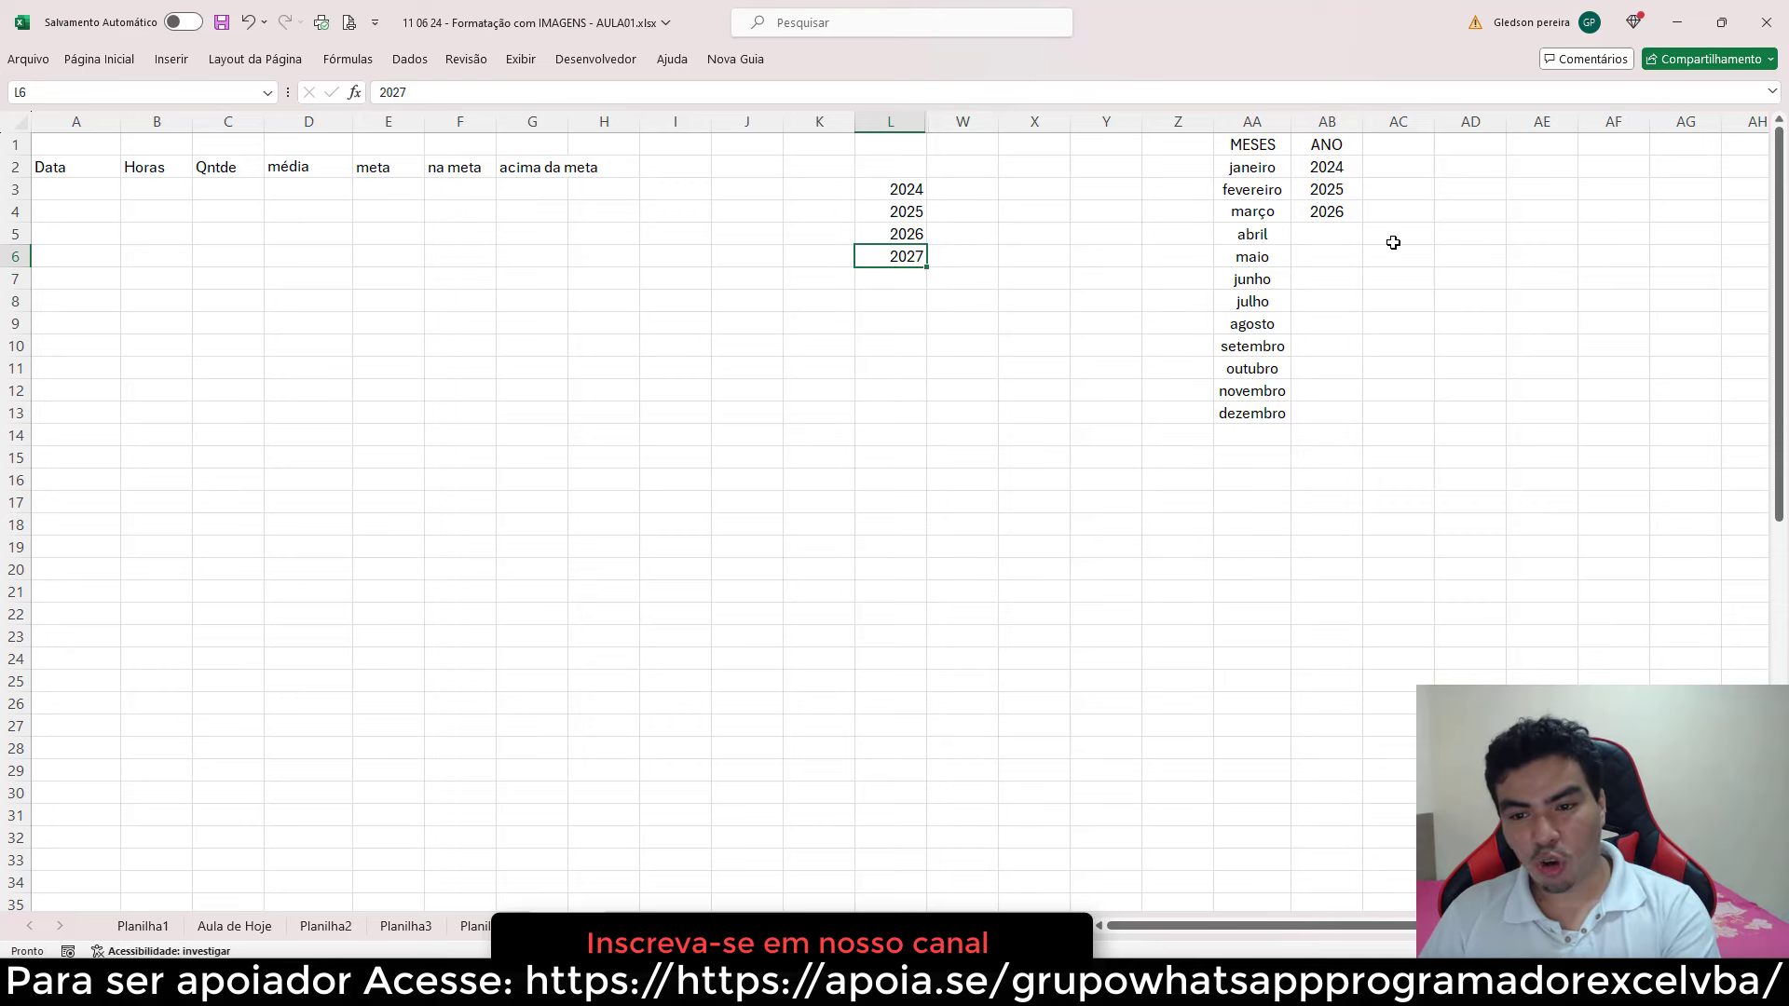
pyautogui.click(1340, 232)
pyautogui.click(895, 255)
pyautogui.press('Delete')
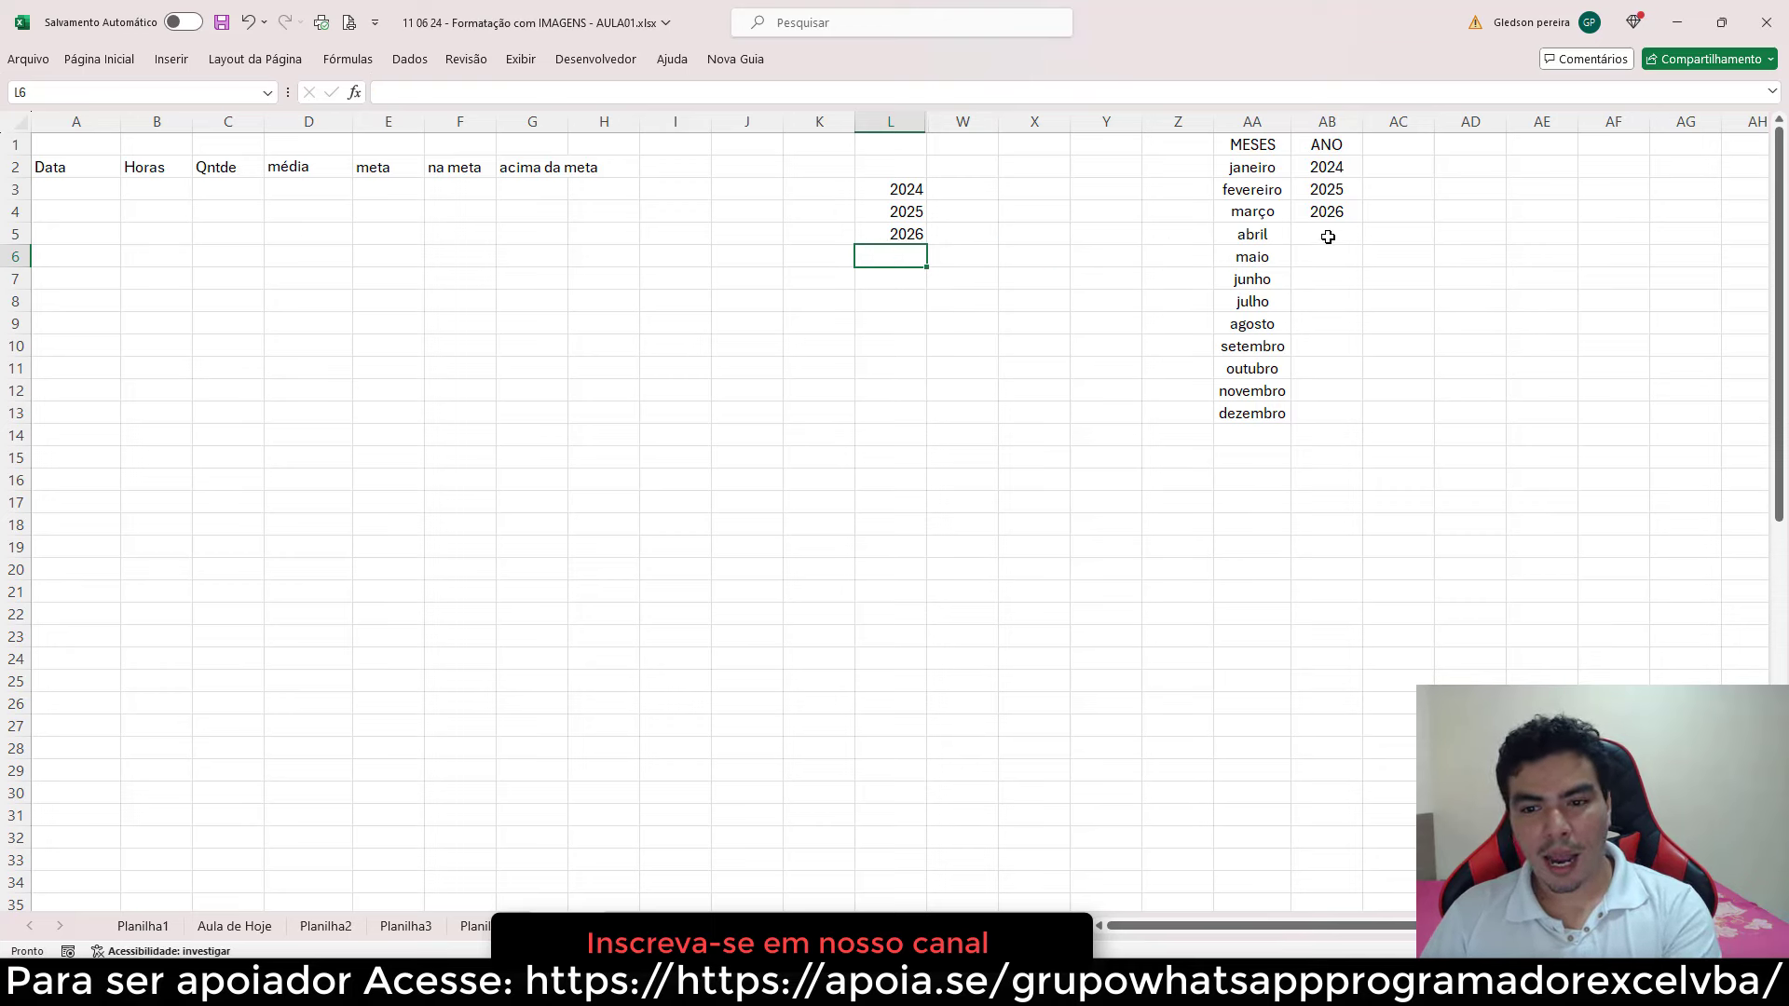
# - Enter 2027 in AB5 and check that L3's spill now lists 2024–2027
pyautogui.click(1339, 233)
pyautogui.doubleClick(1339, 230)
pyautogui.write('2027')
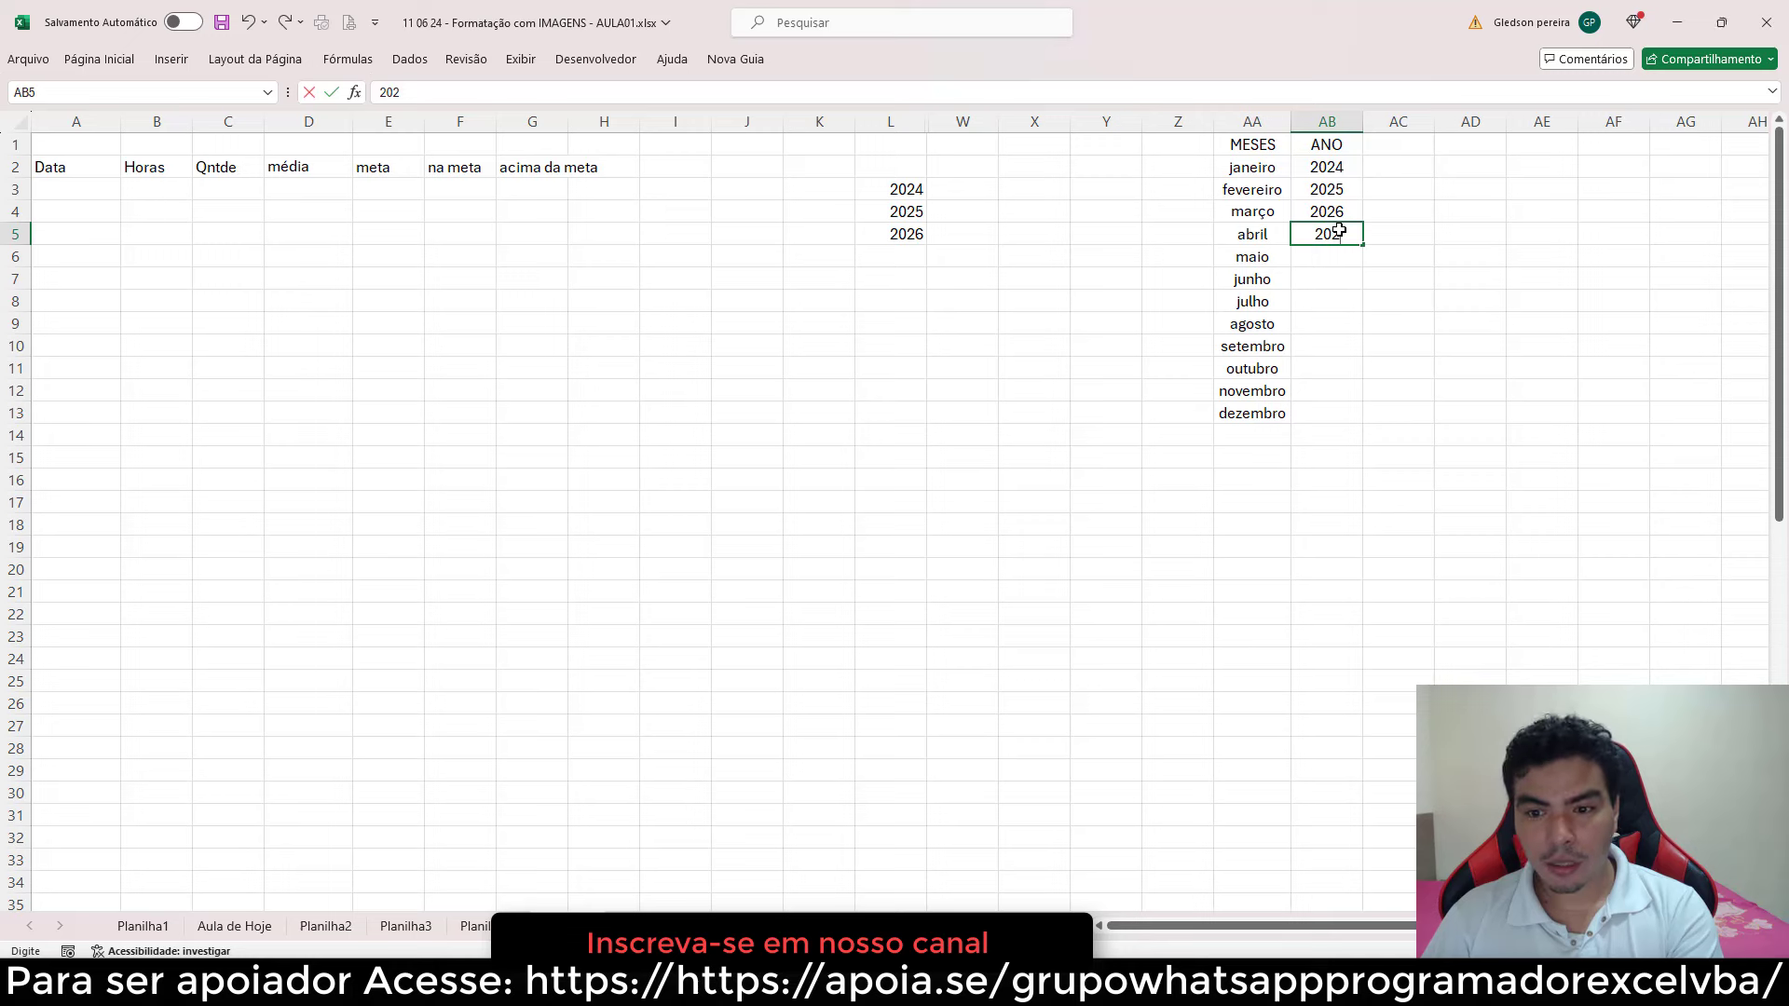
pyautogui.click(1084, 300)
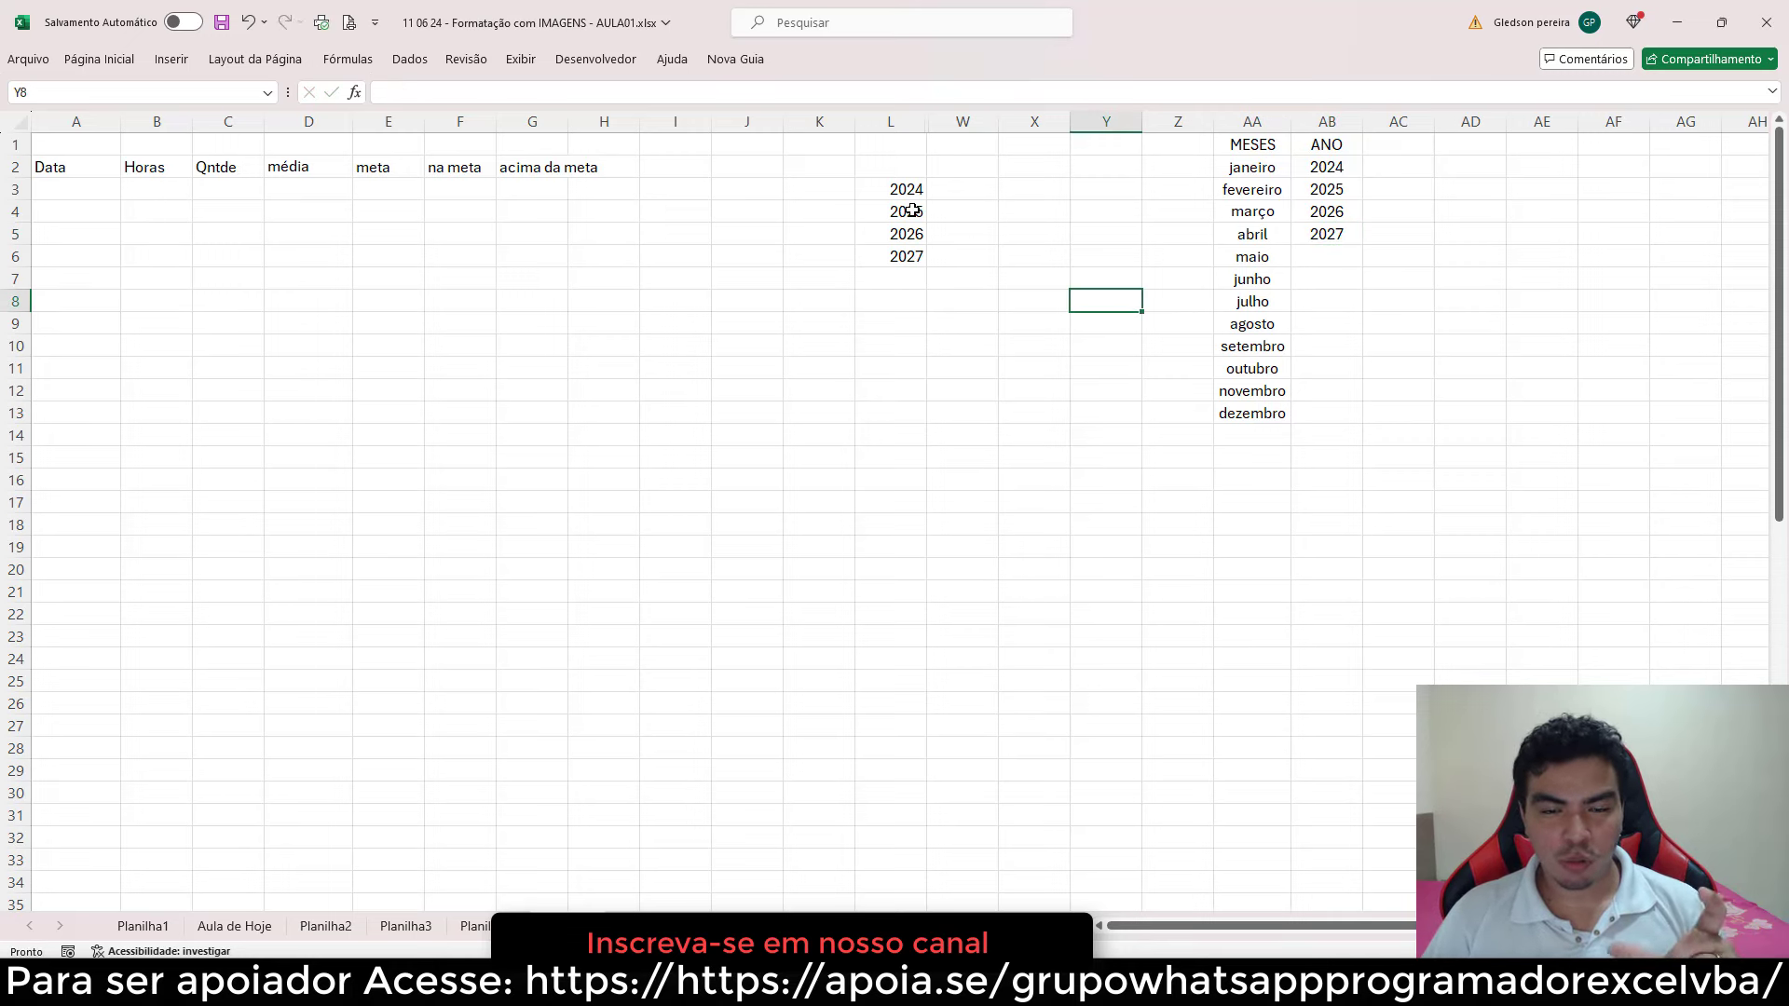
pyautogui.click(916, 190)
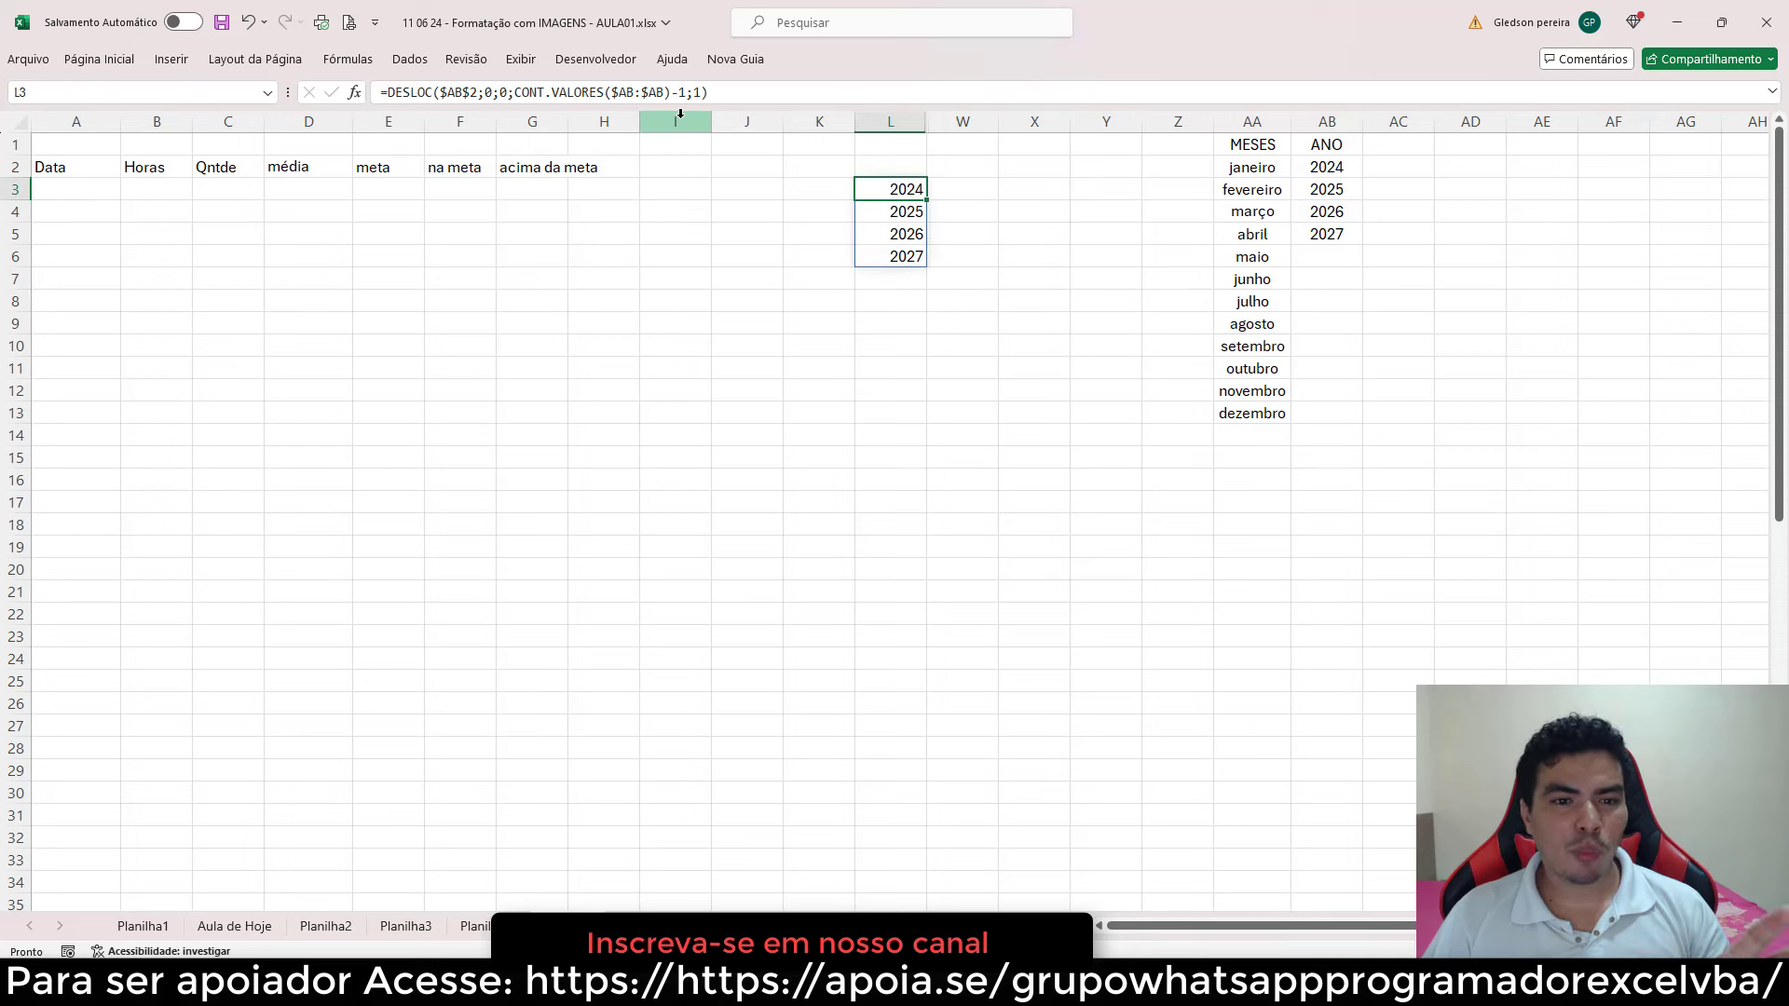
# - Remove the DESLOC year formula from L3 and select cell E1
pyautogui.moveTo(708, 92); pyautogui.dragTo(380, 92)
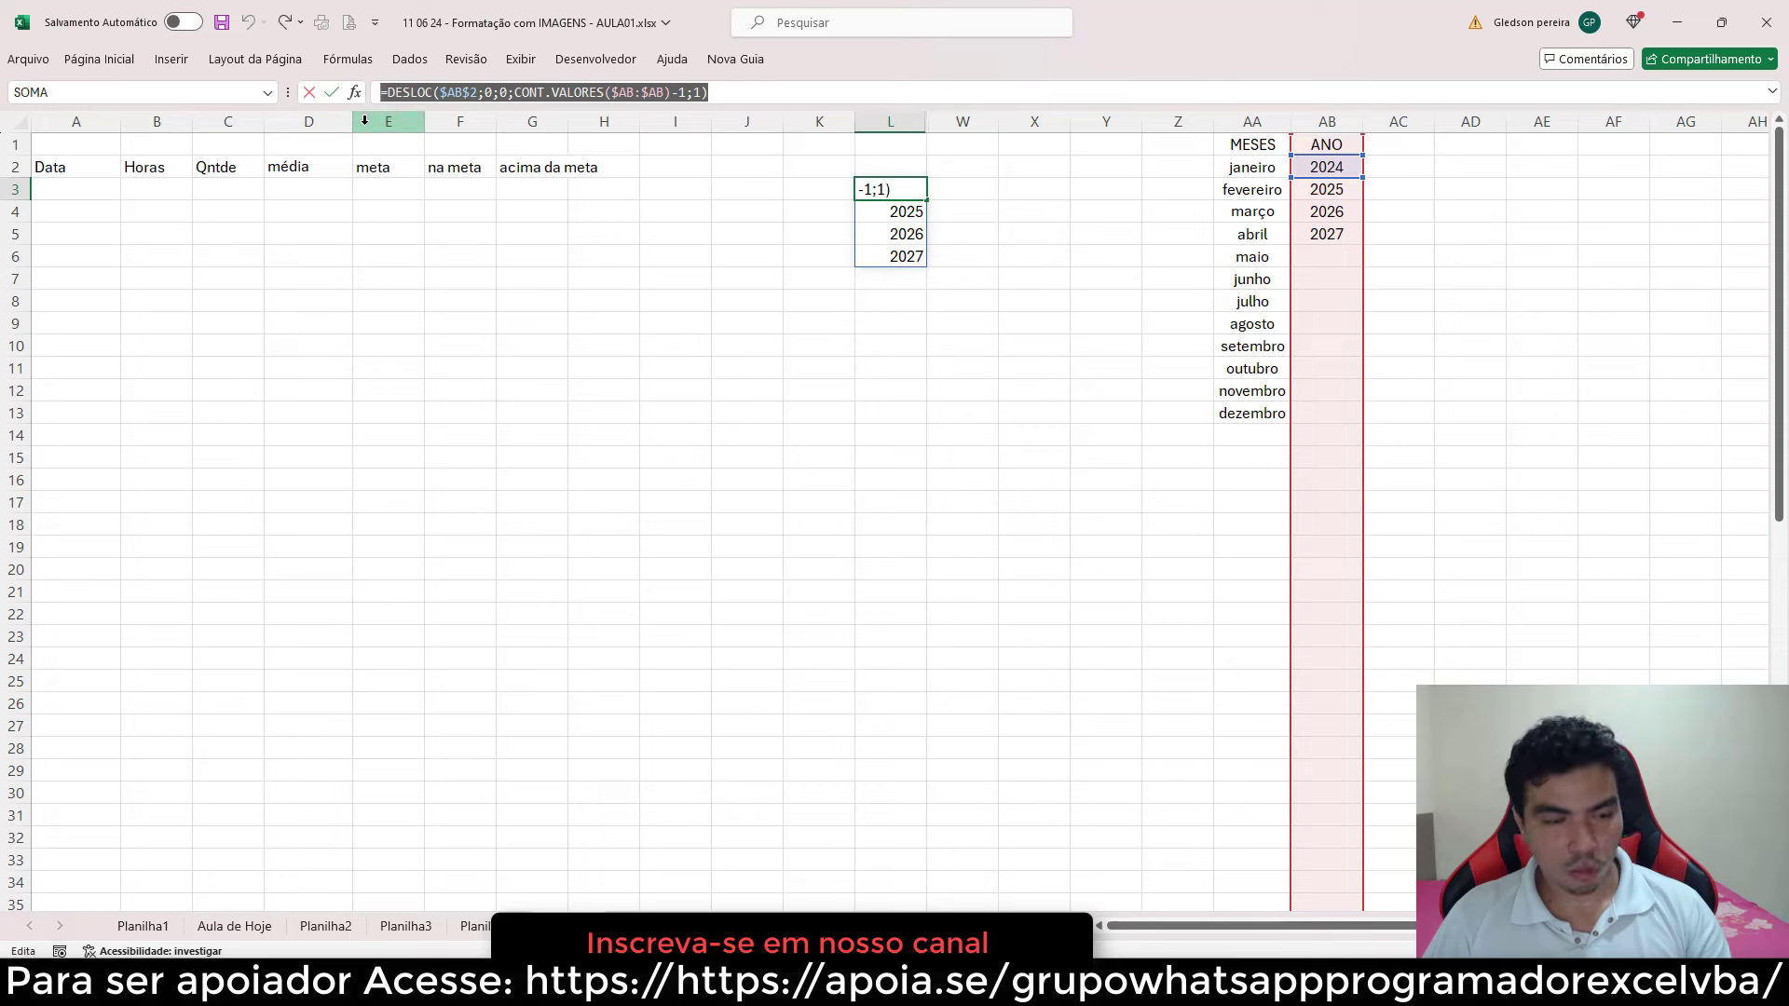
pyautogui.press('Delete')
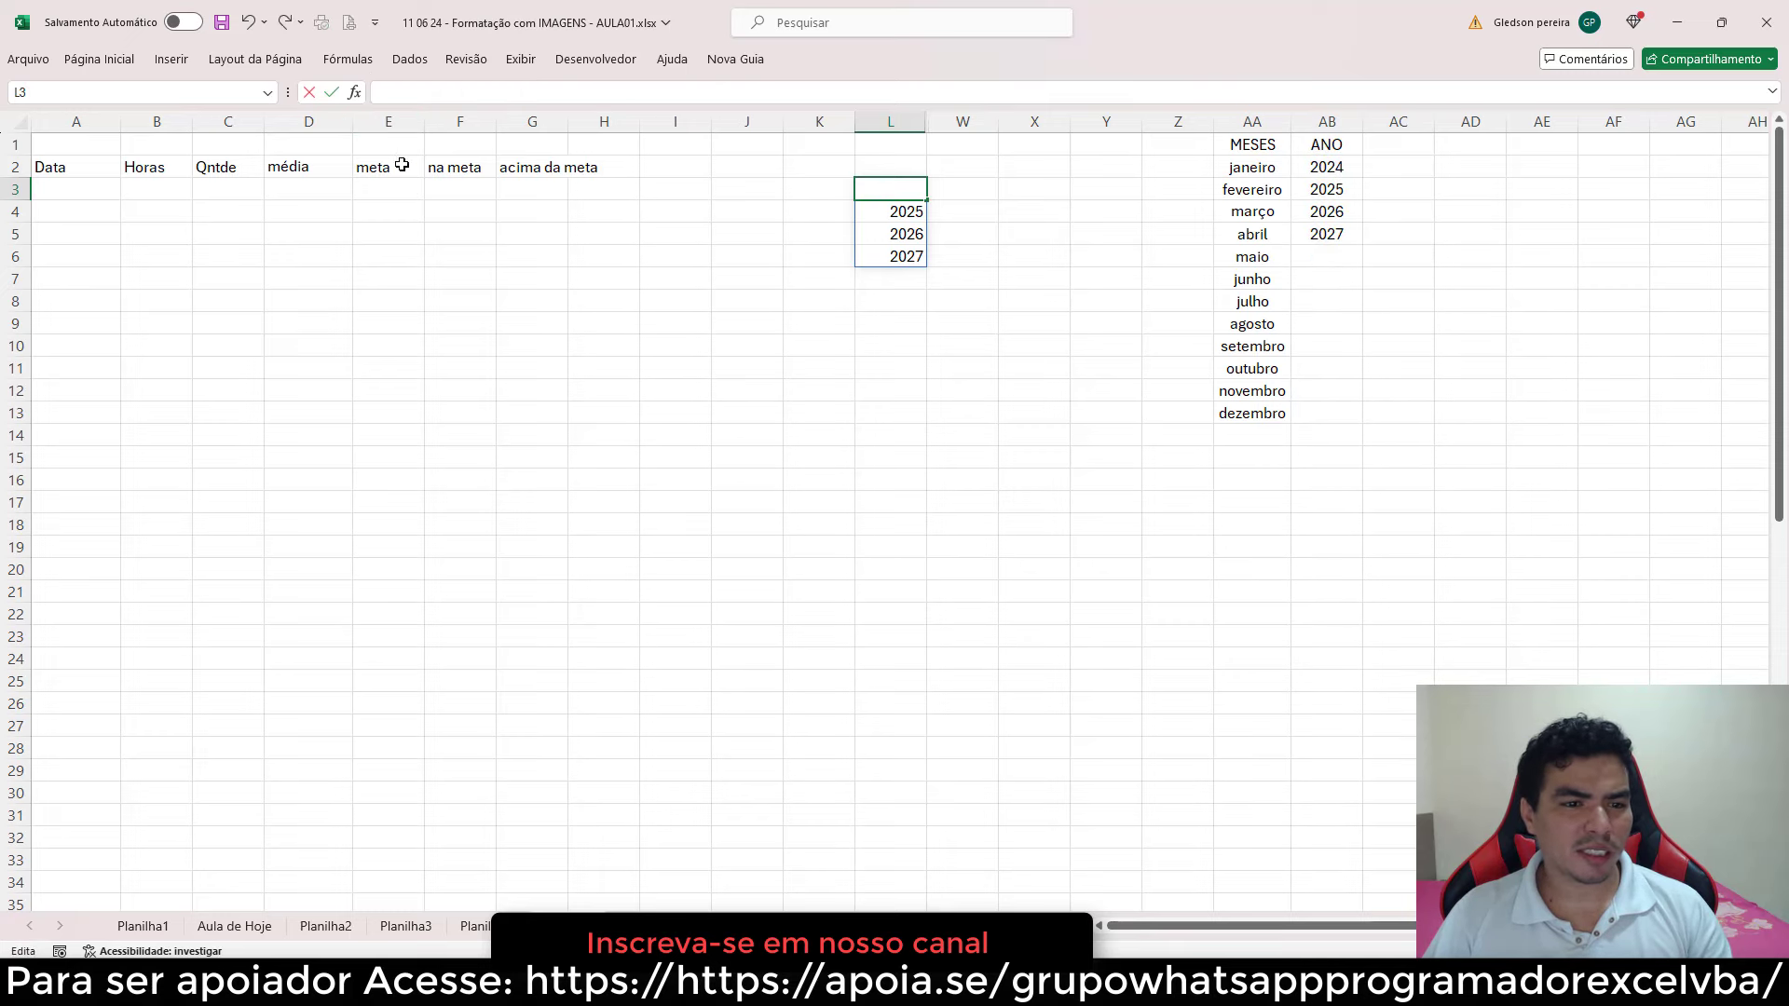
pyautogui.click(382, 188)
pyautogui.click(317, 142)
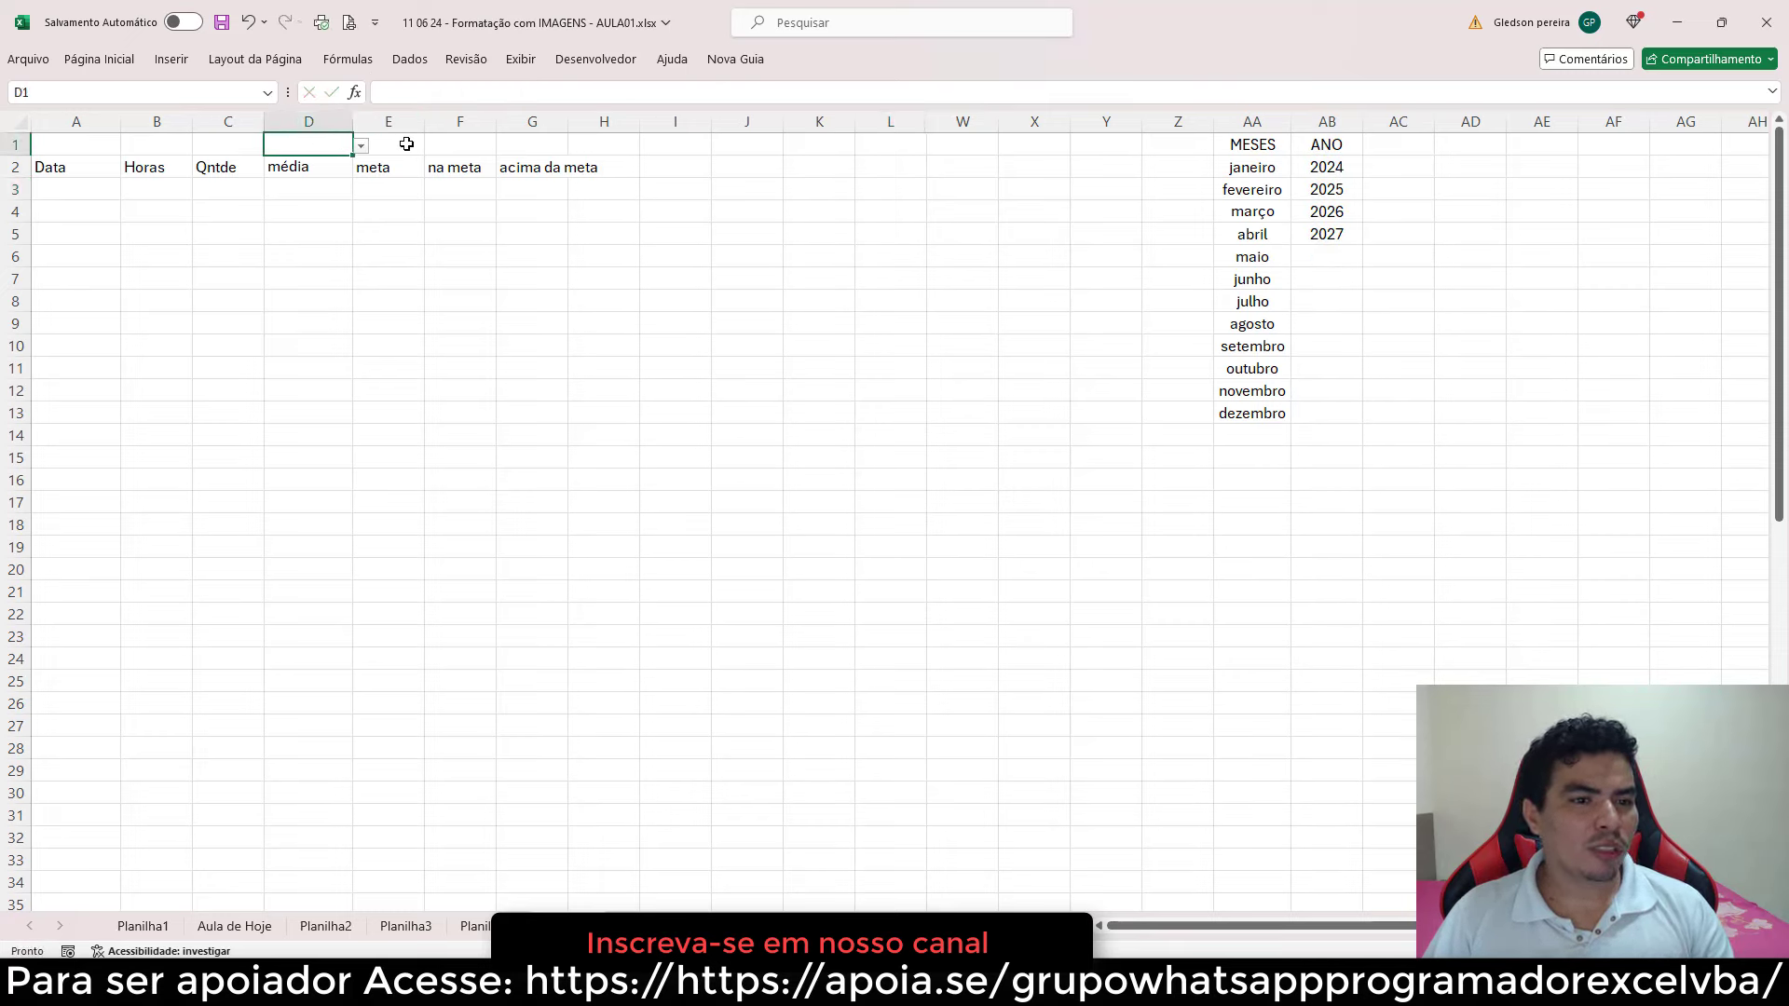
pyautogui.click(401, 144)
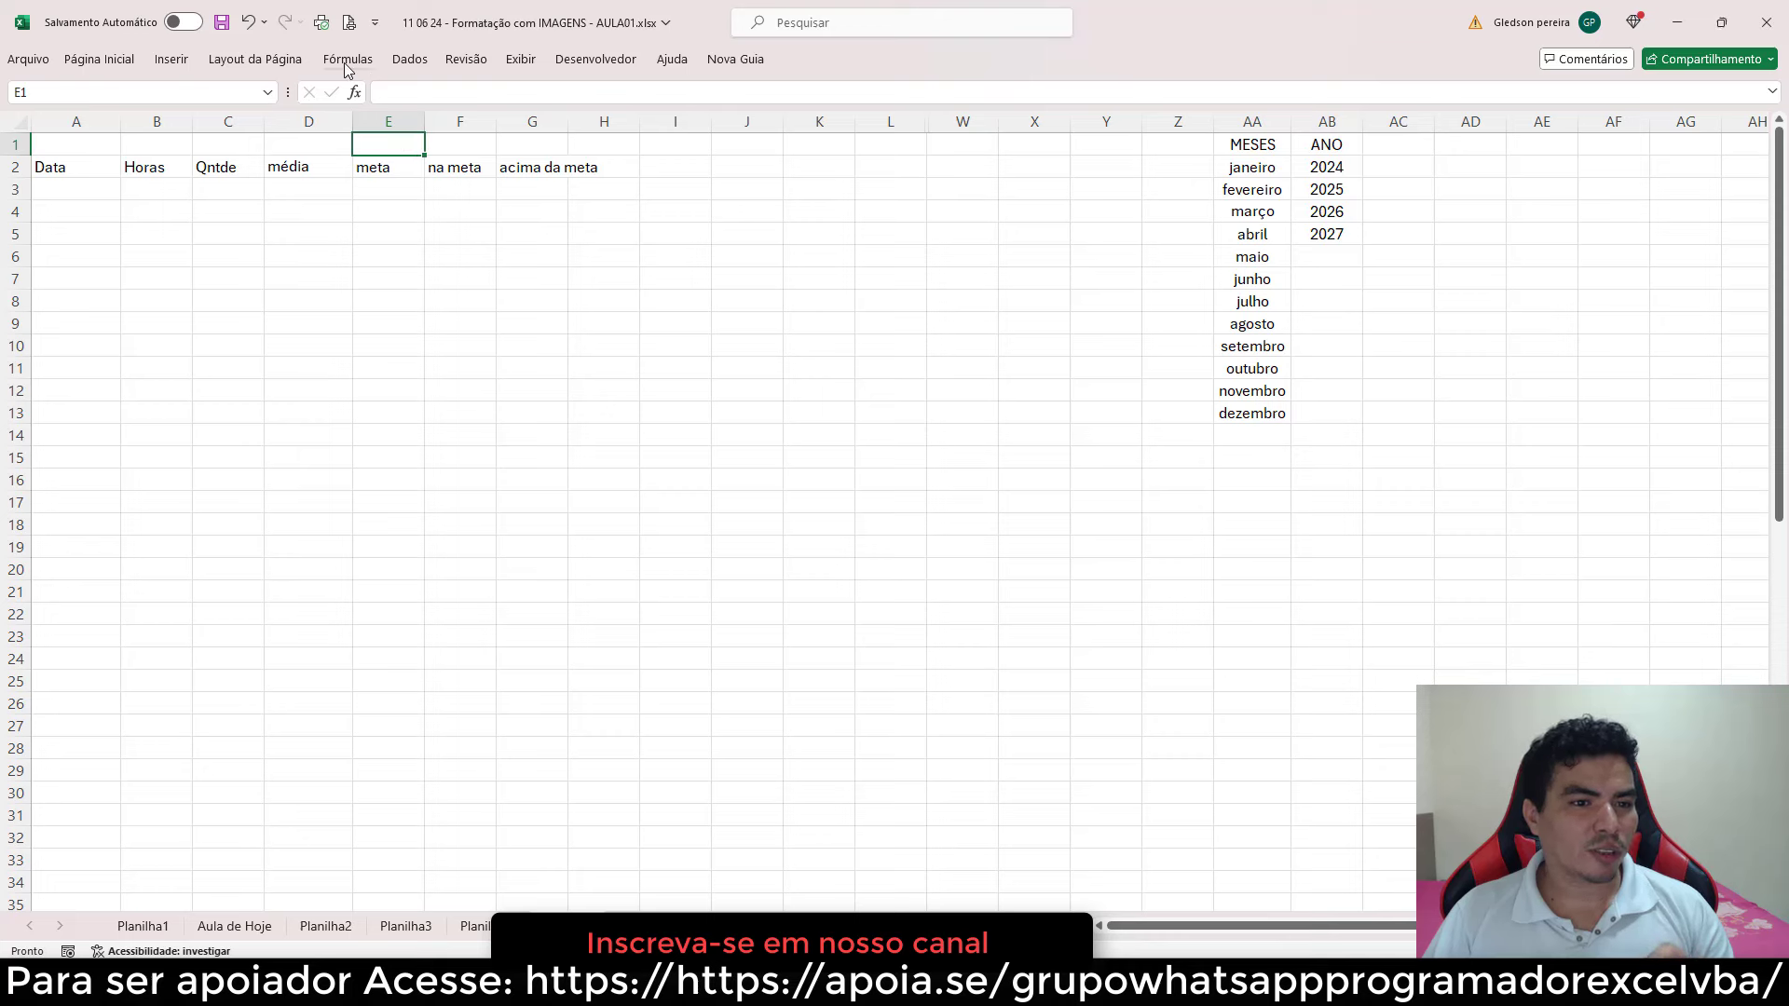
# - In Name Manager, define a new name Ano referring to the pasted DESLOC year formula
pyautogui.click(410, 61)
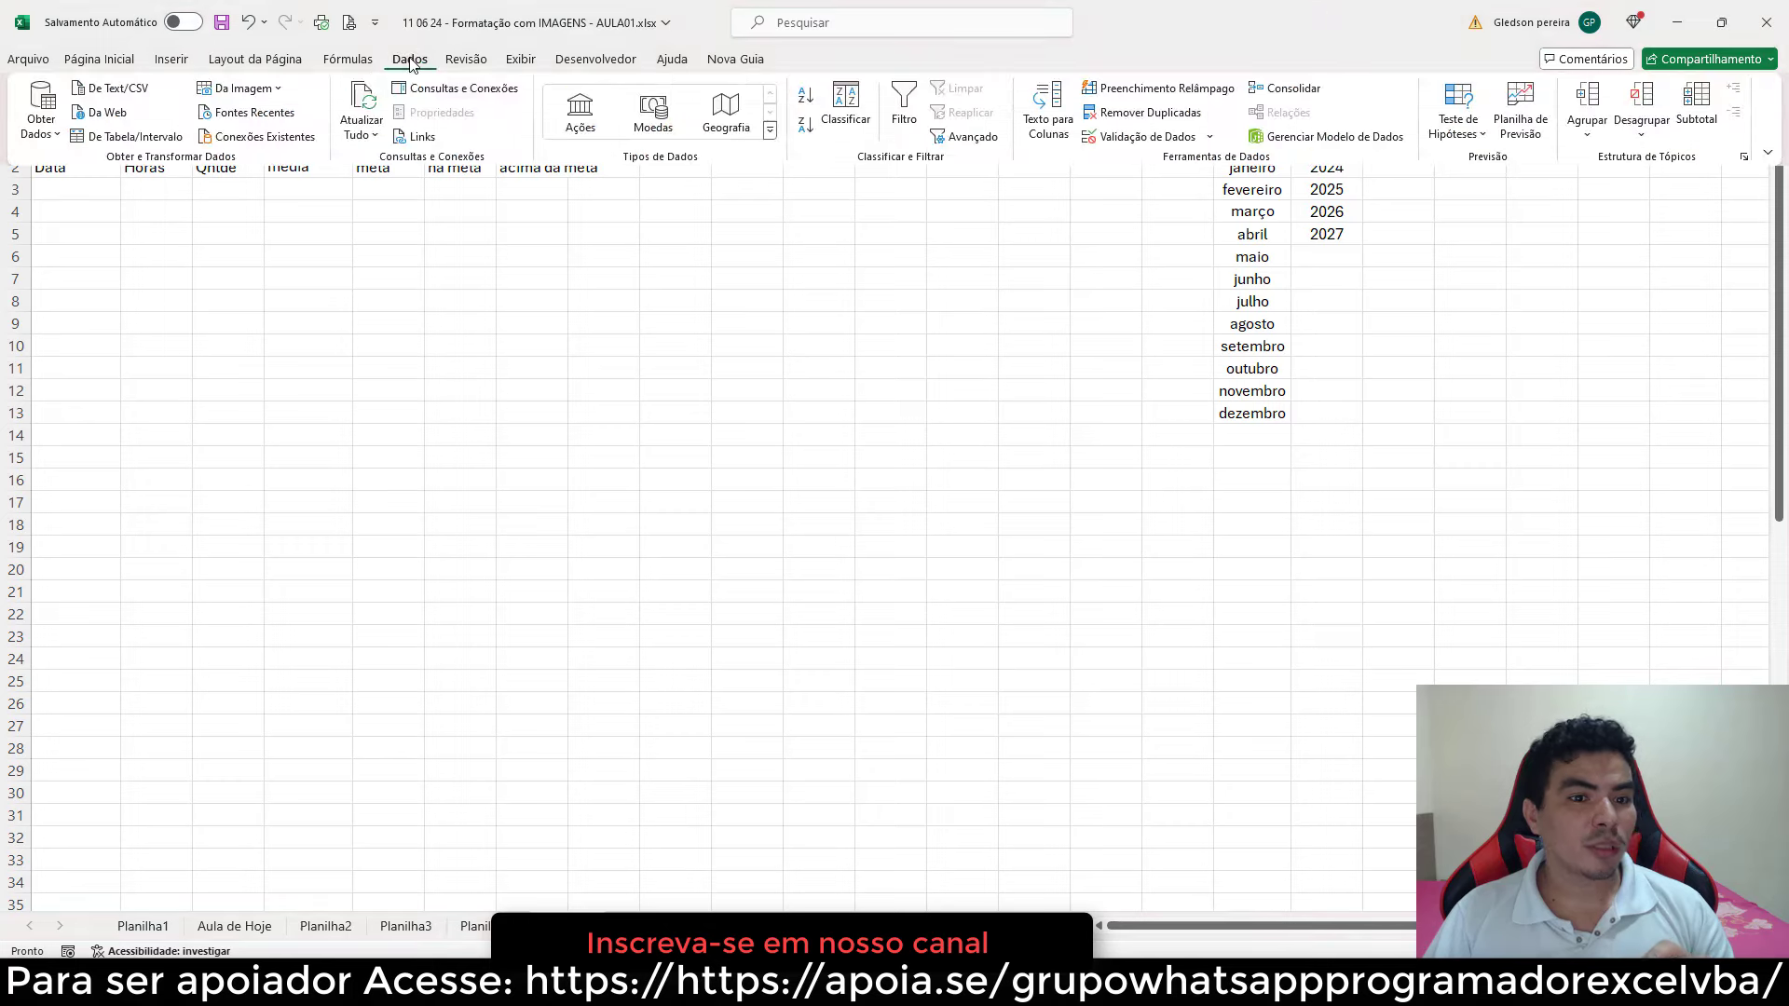
pyautogui.click(350, 61)
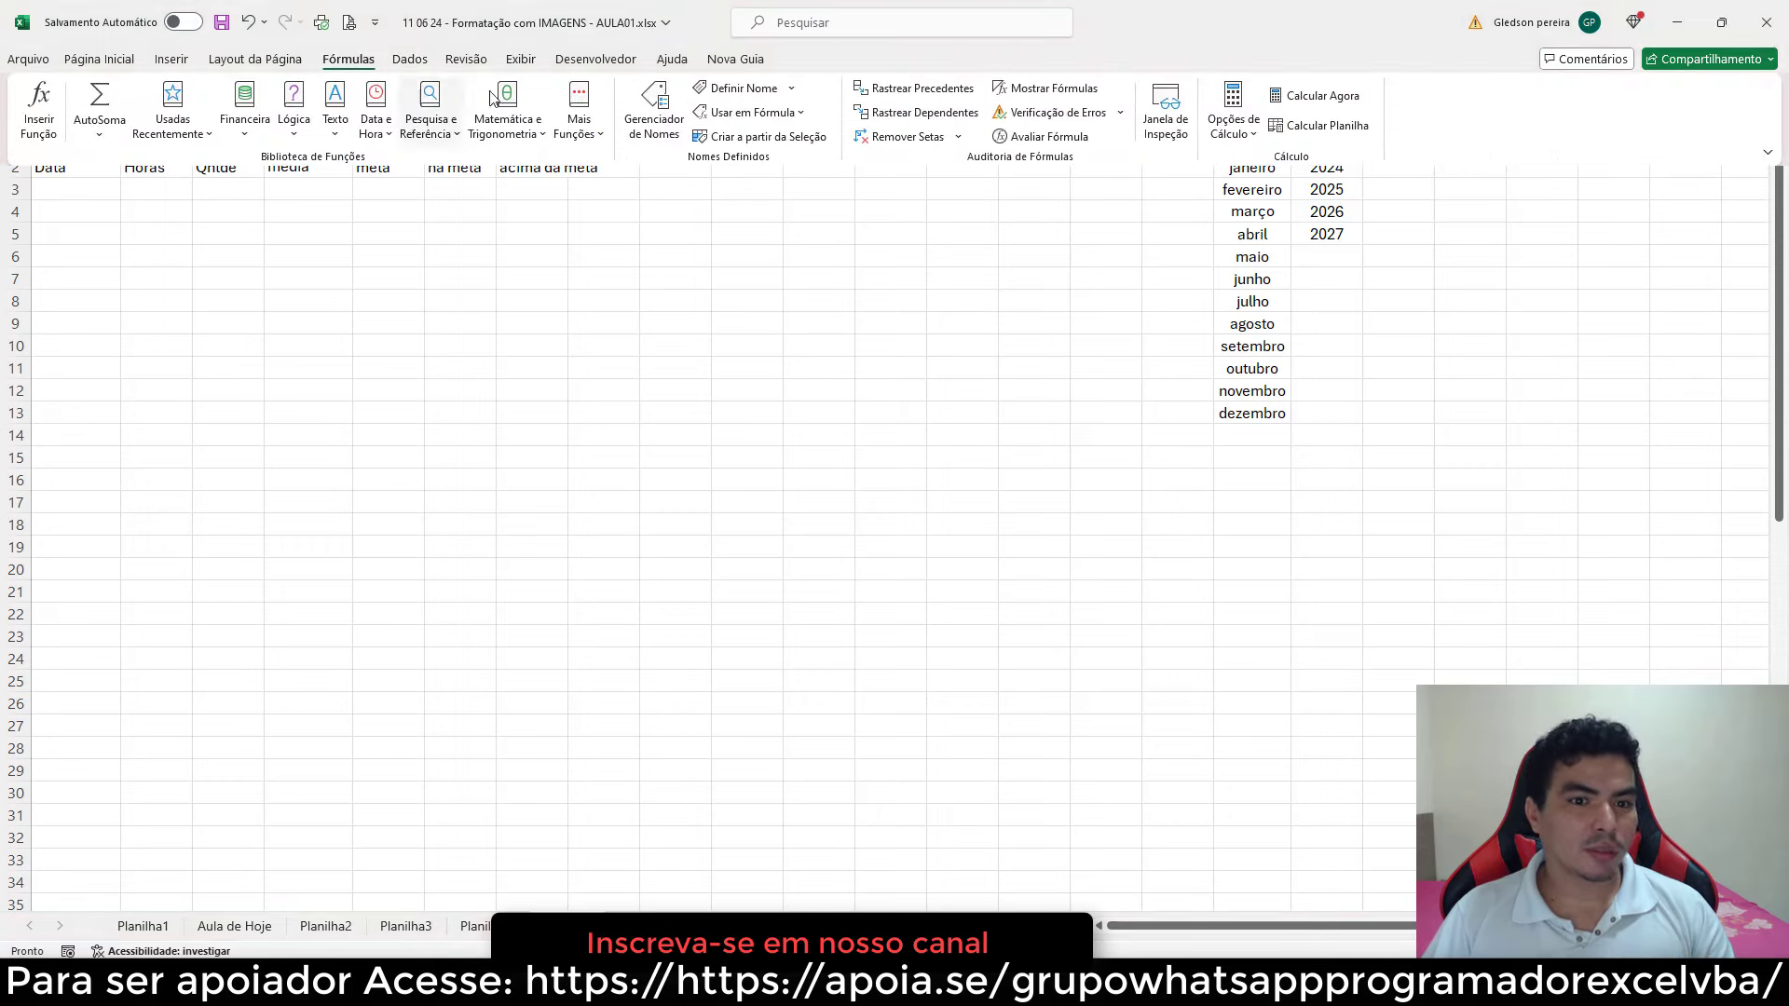
pyautogui.click(659, 114)
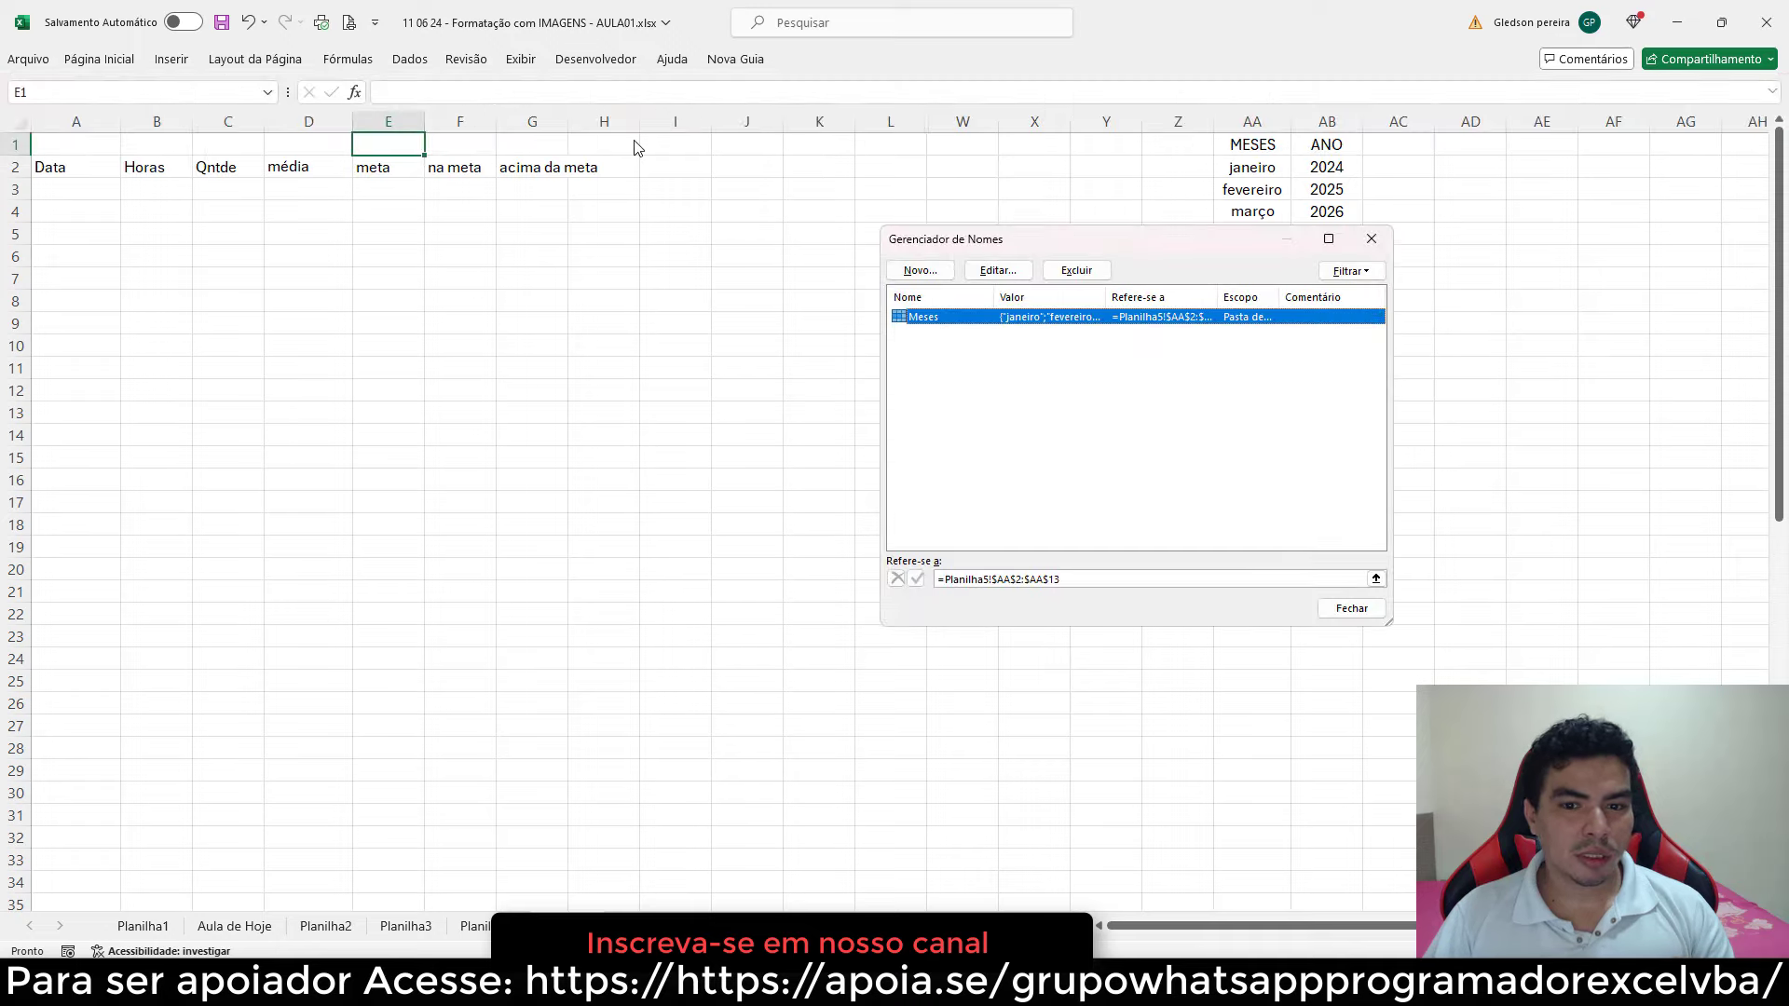
pyautogui.click(918, 270)
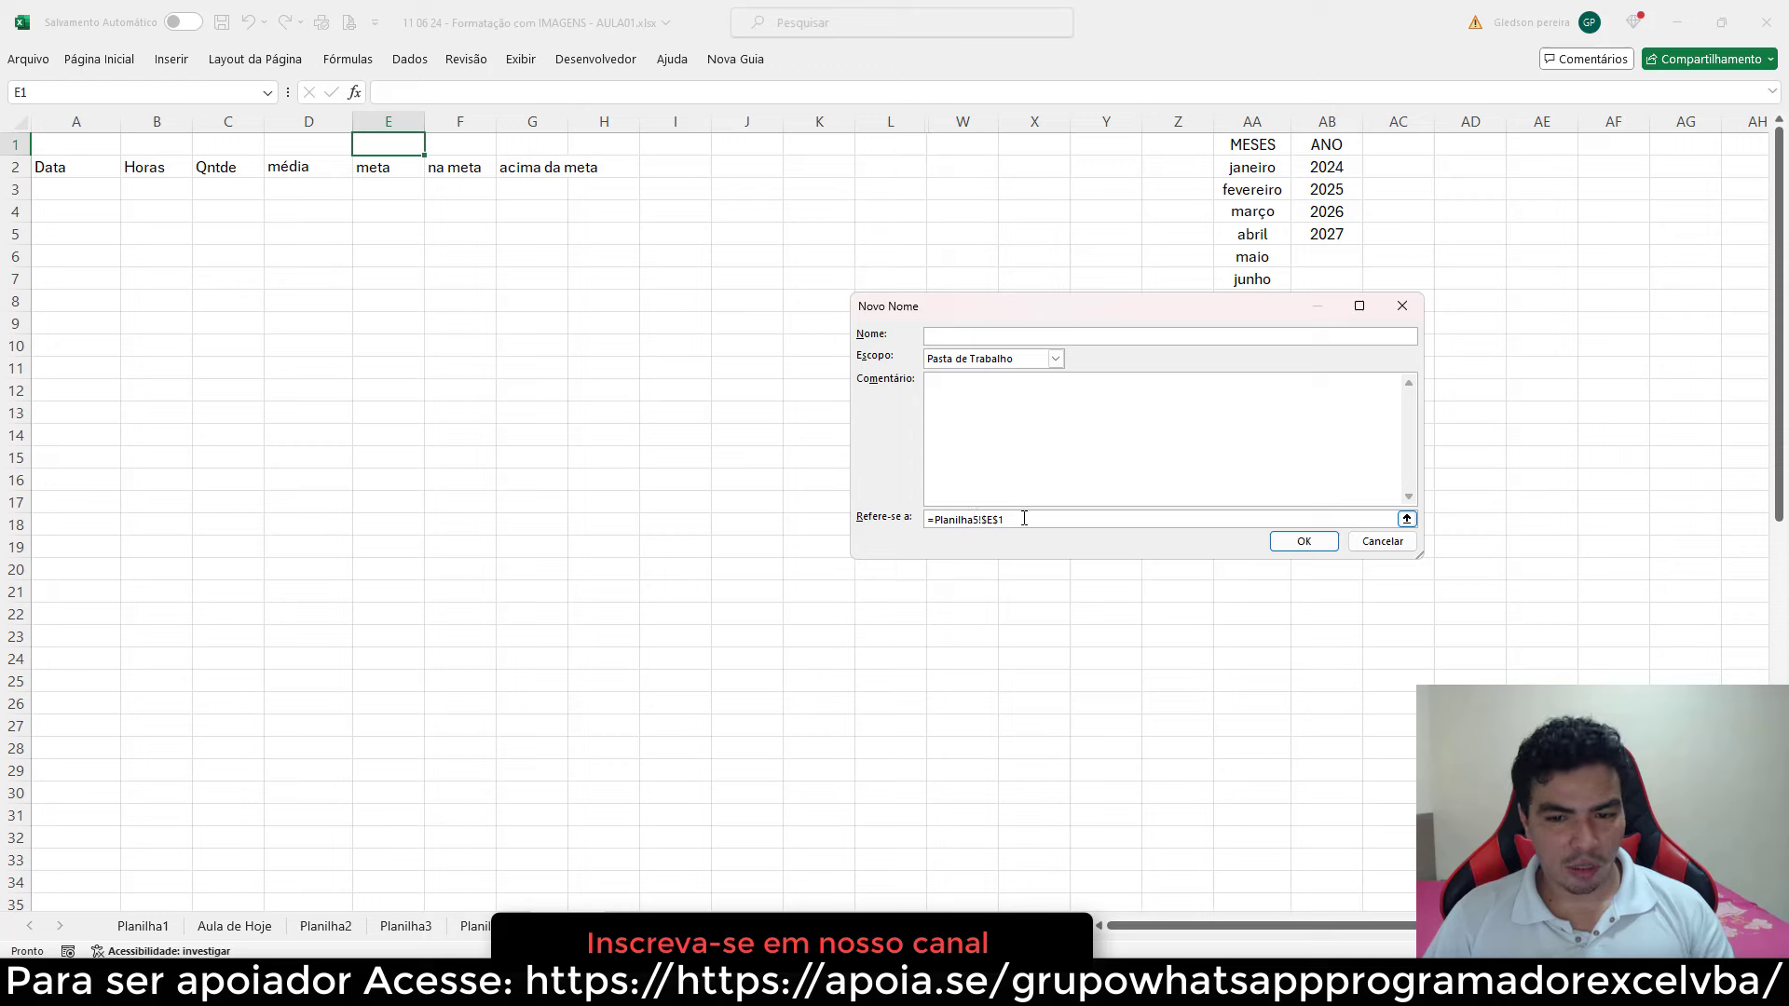
pyautogui.moveTo(1078, 311); pyautogui.dragTo(1050, 311)
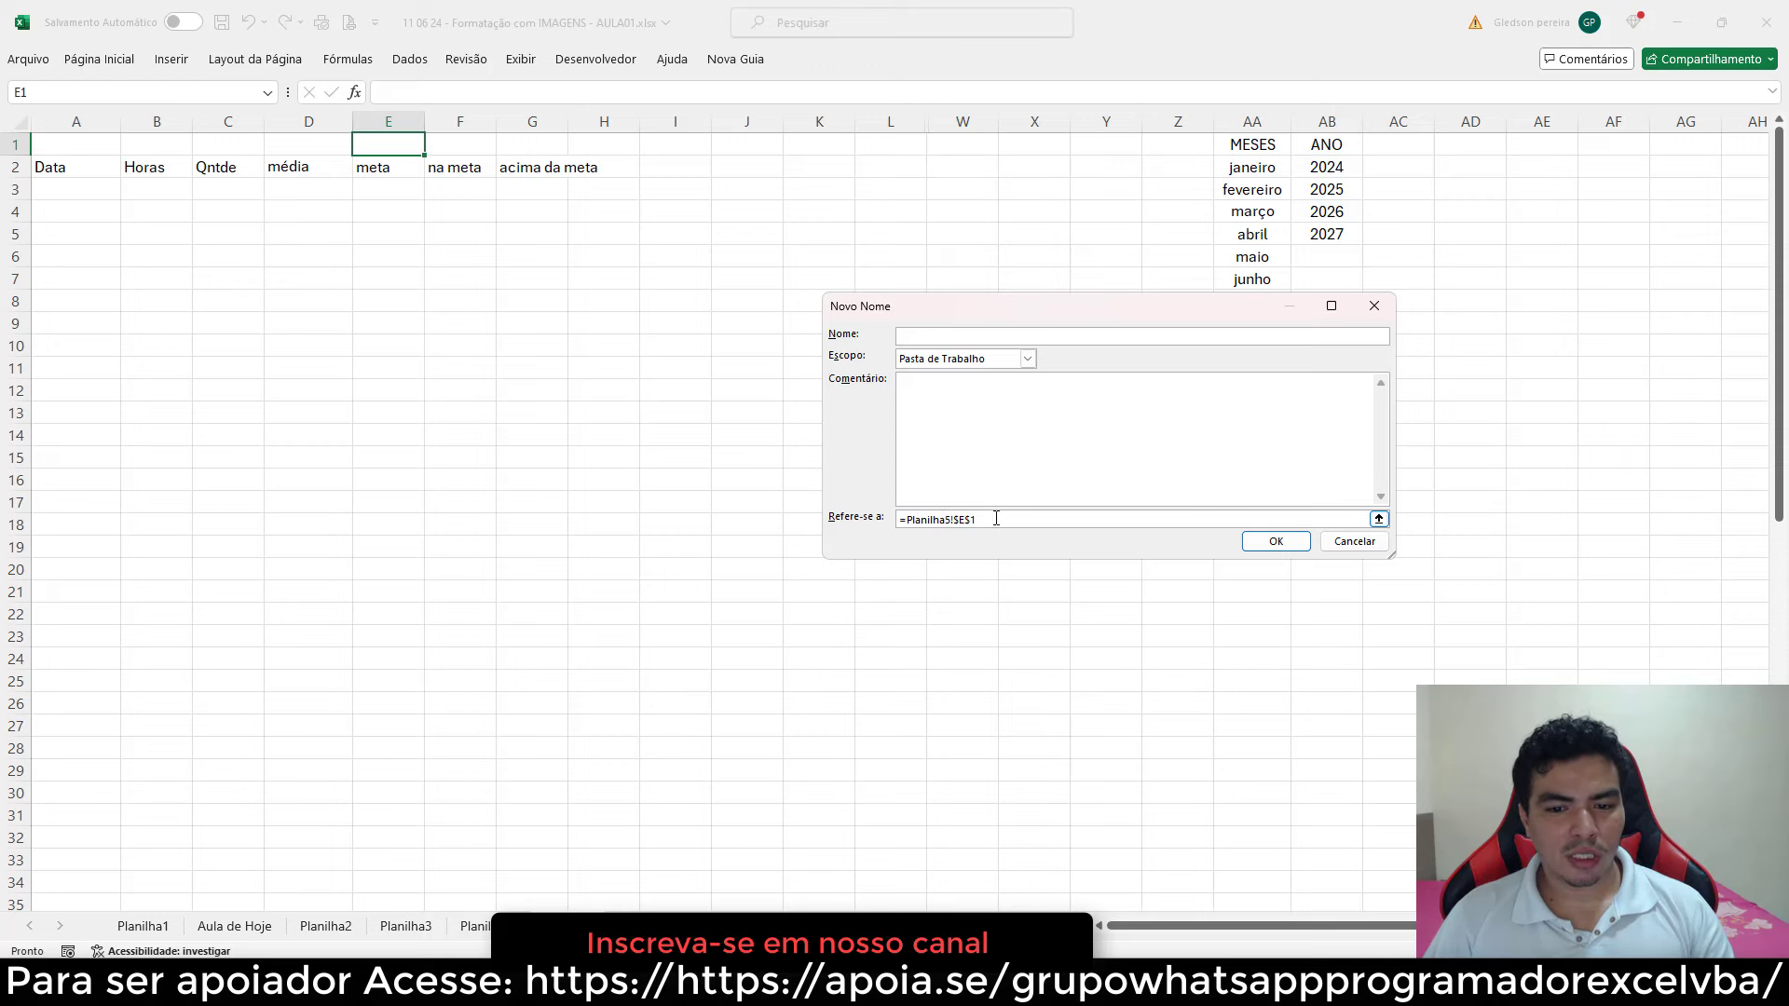
pyautogui.moveTo(996, 518); pyautogui.dragTo(897, 519)
pyautogui.write('=des')
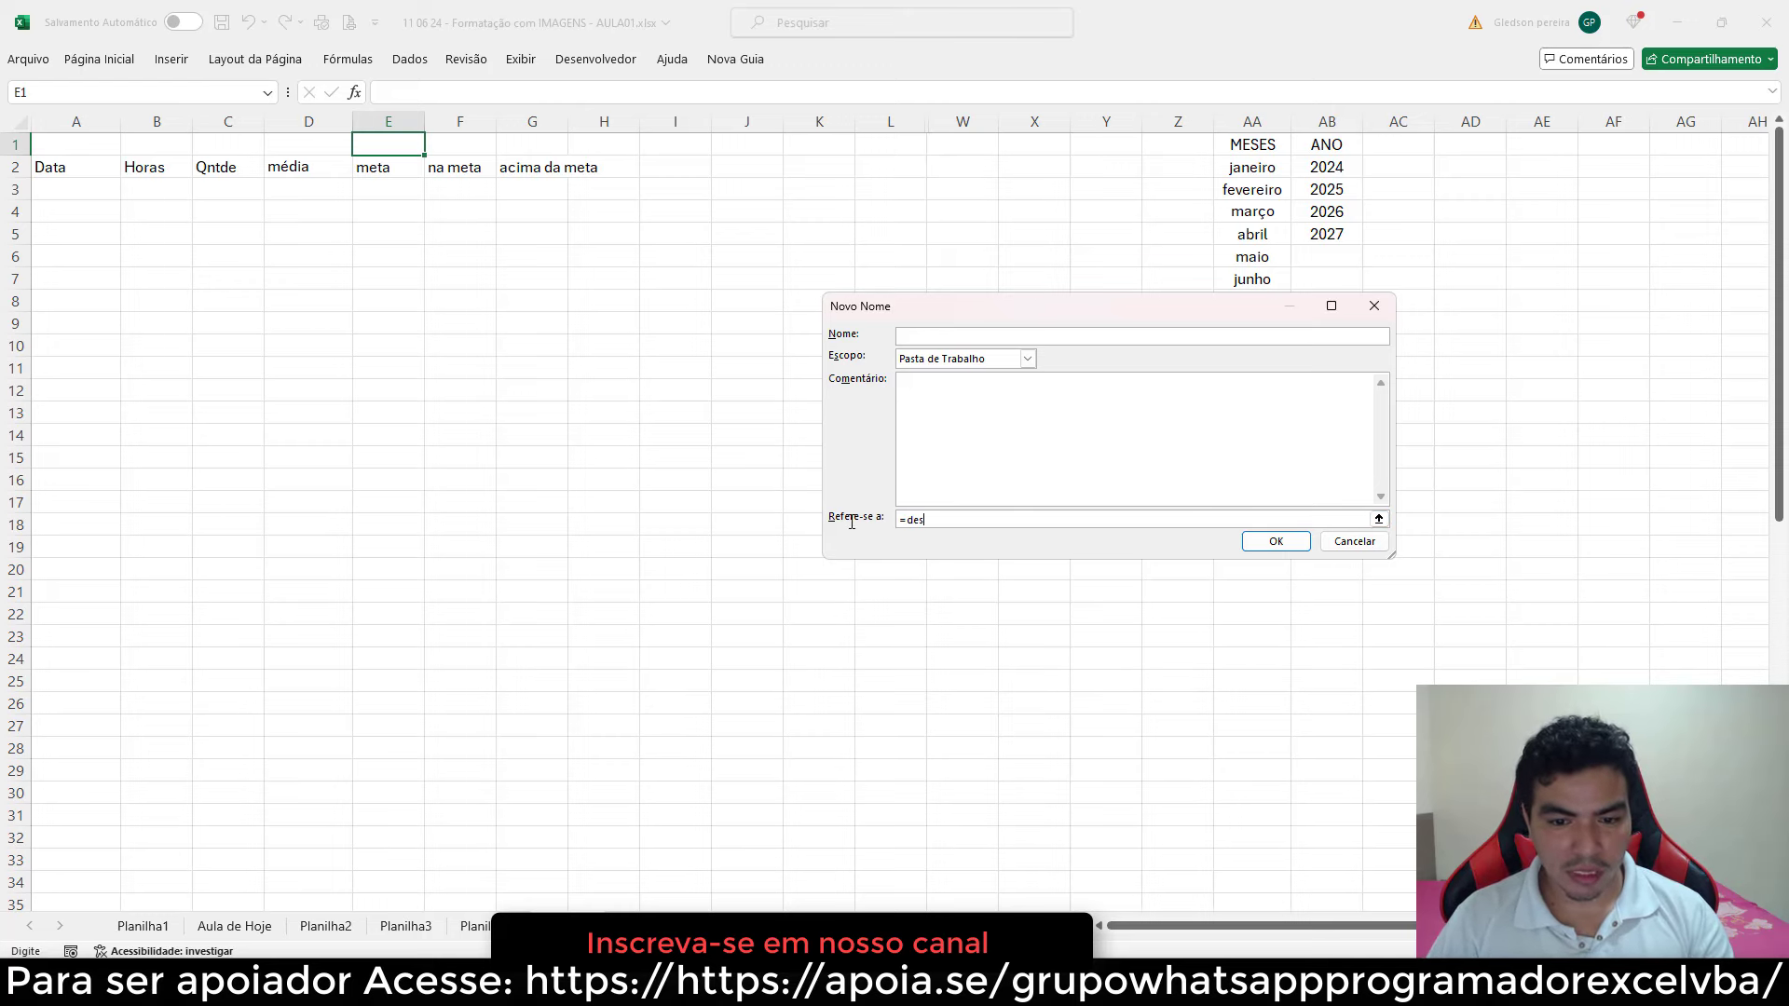
pyautogui.write('loc')
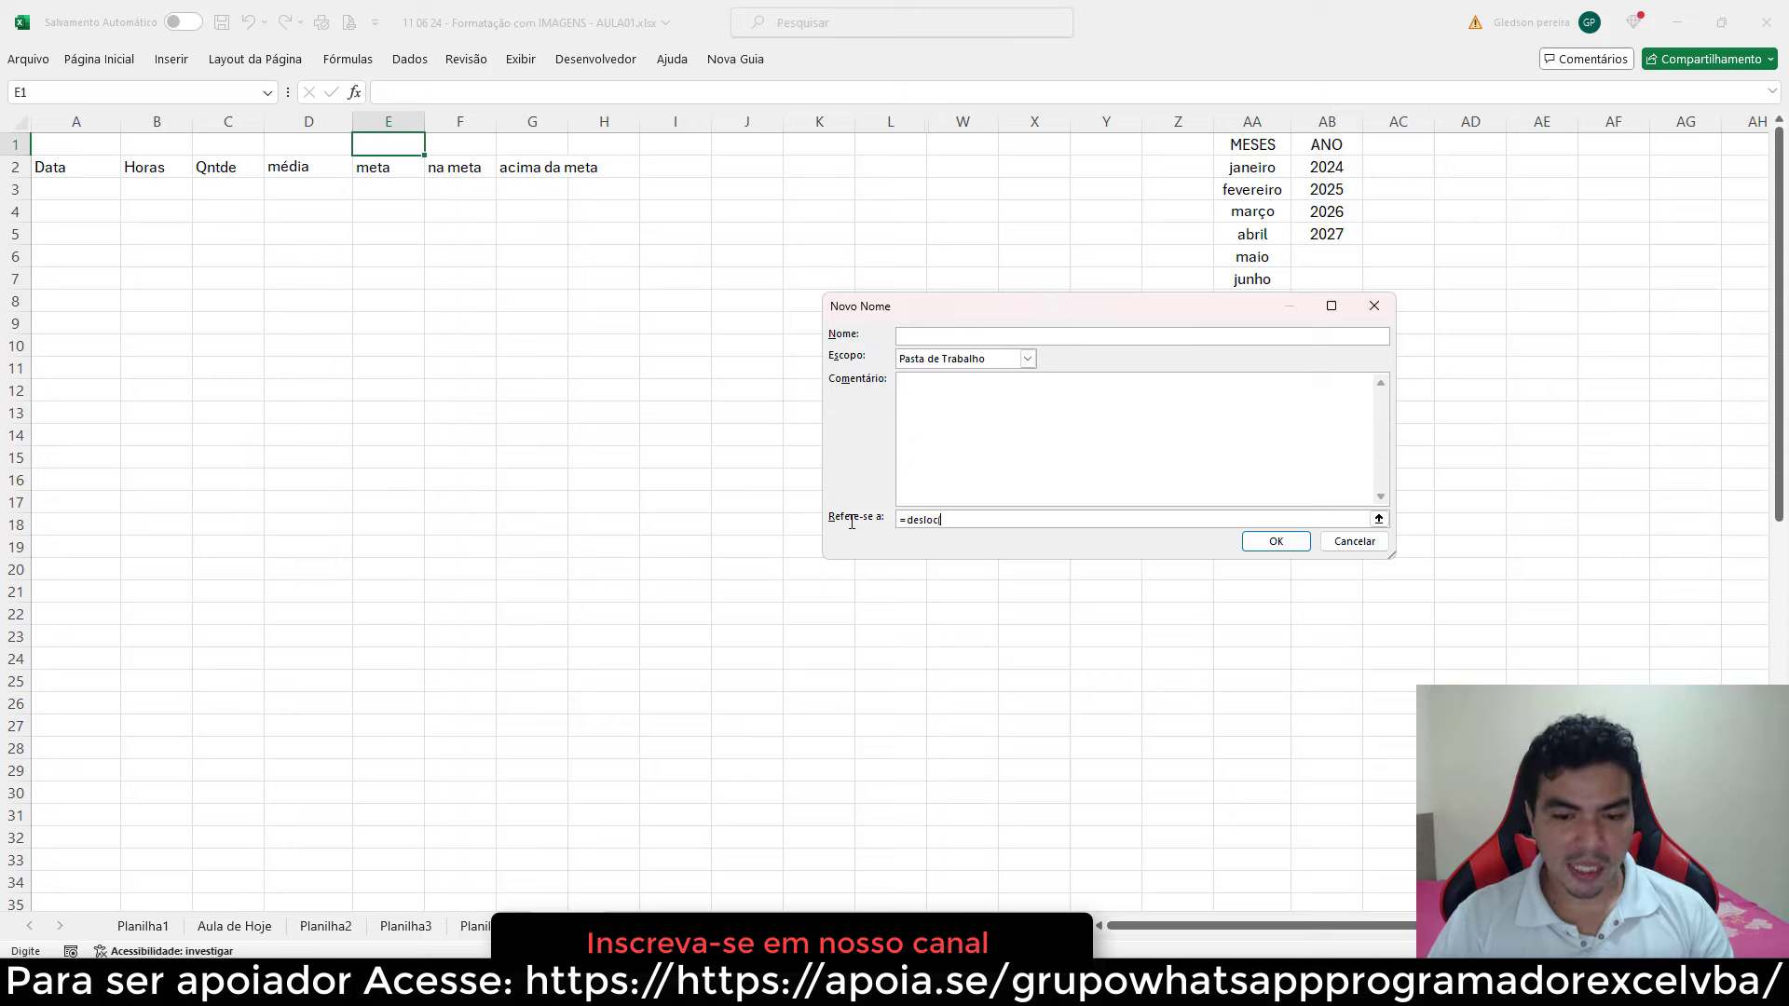
pyautogui.write('(')
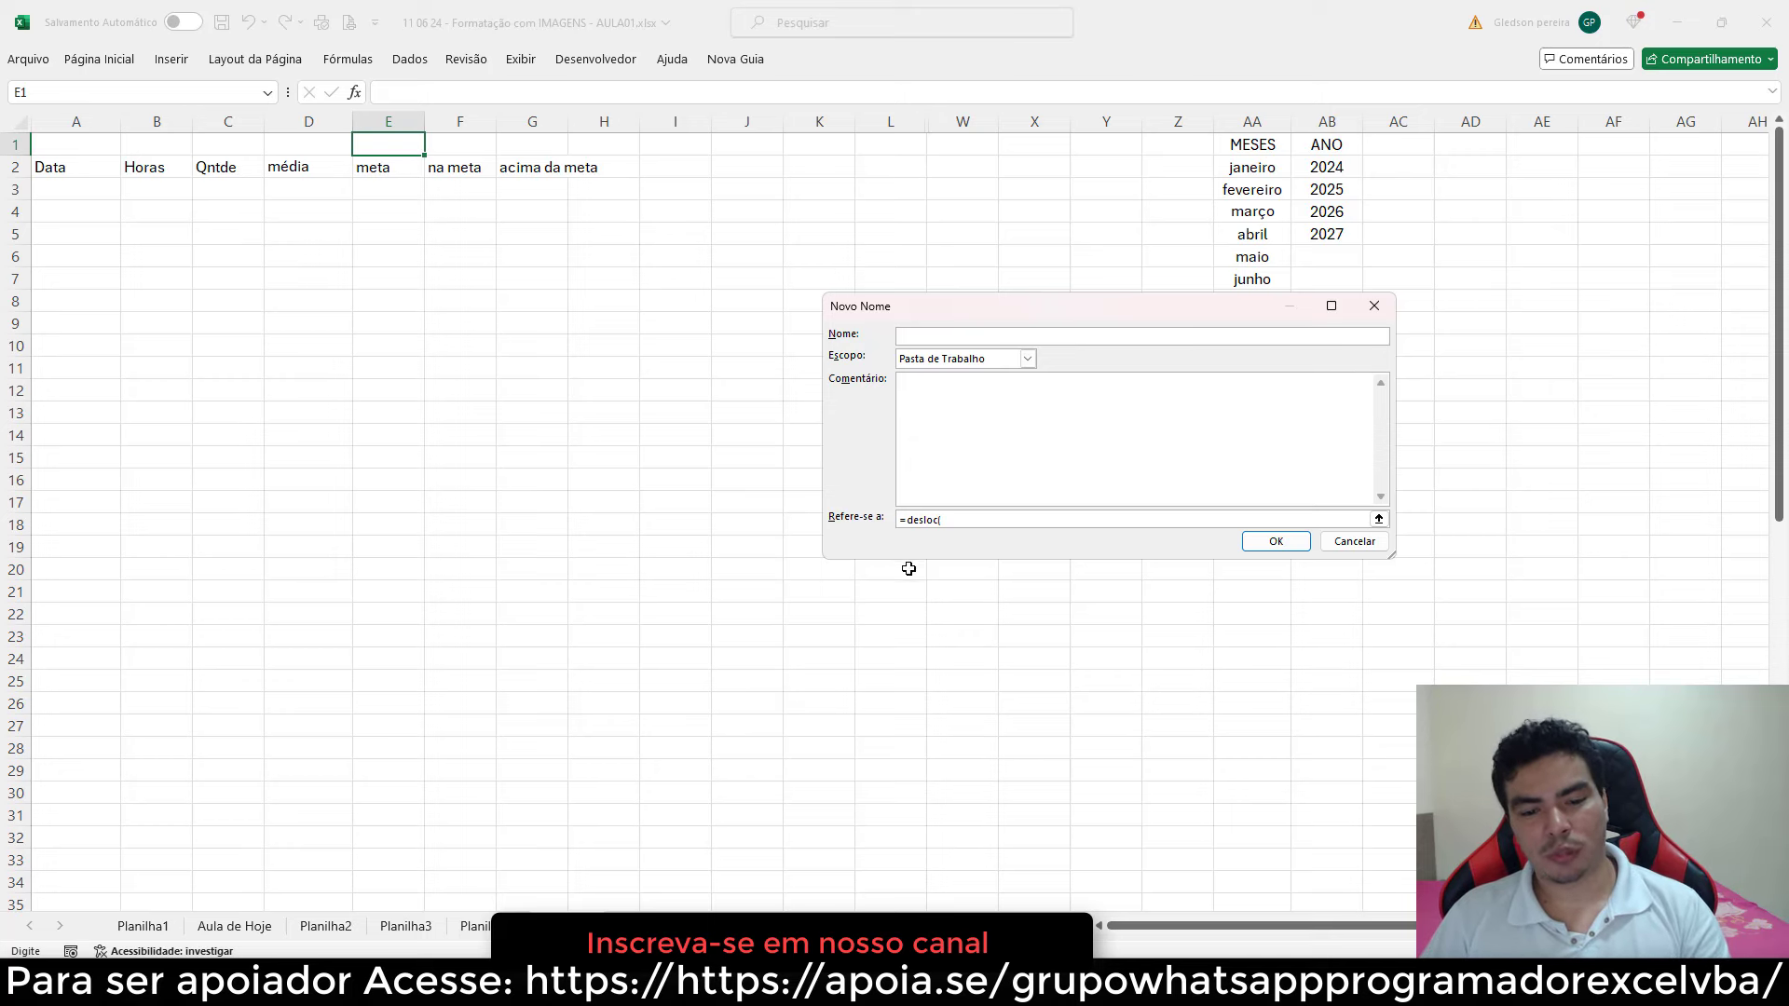
pyautogui.moveTo(943, 519); pyautogui.dragTo(878, 524)
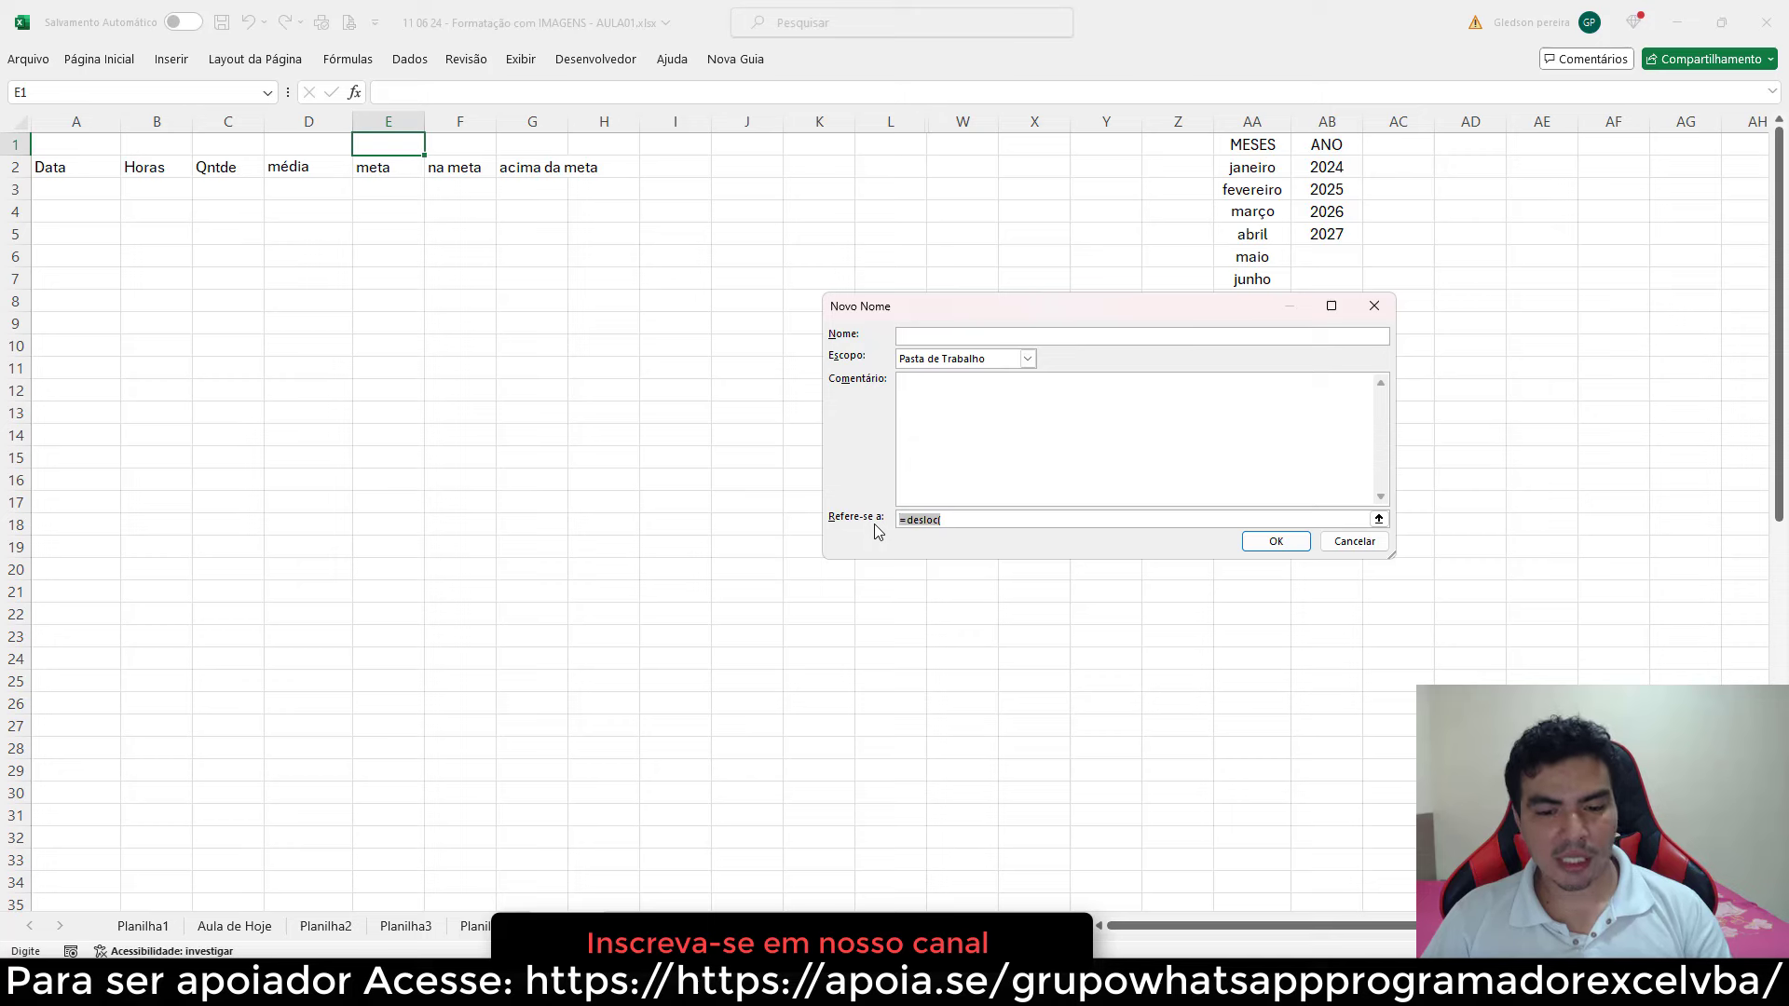
pyautogui.write('=DESLOC($AB$2;0;0;CONT.VALORES($AB:$AB)-1;1)')
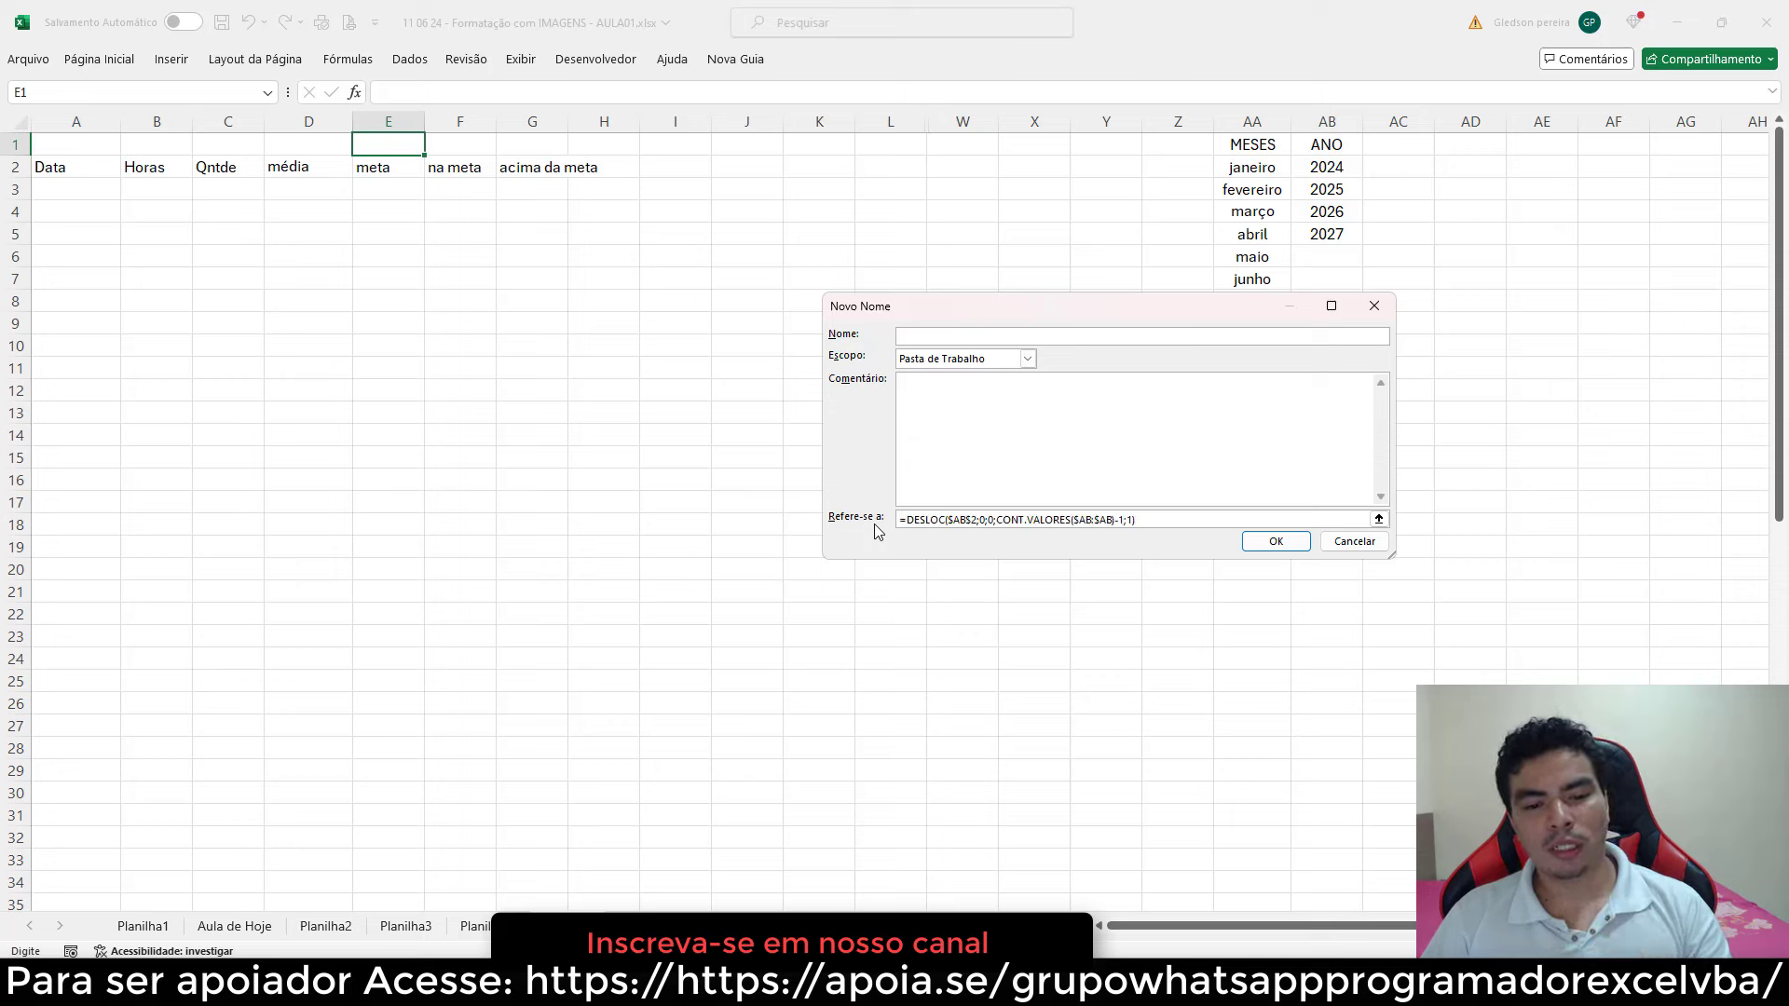
pyautogui.click(927, 337)
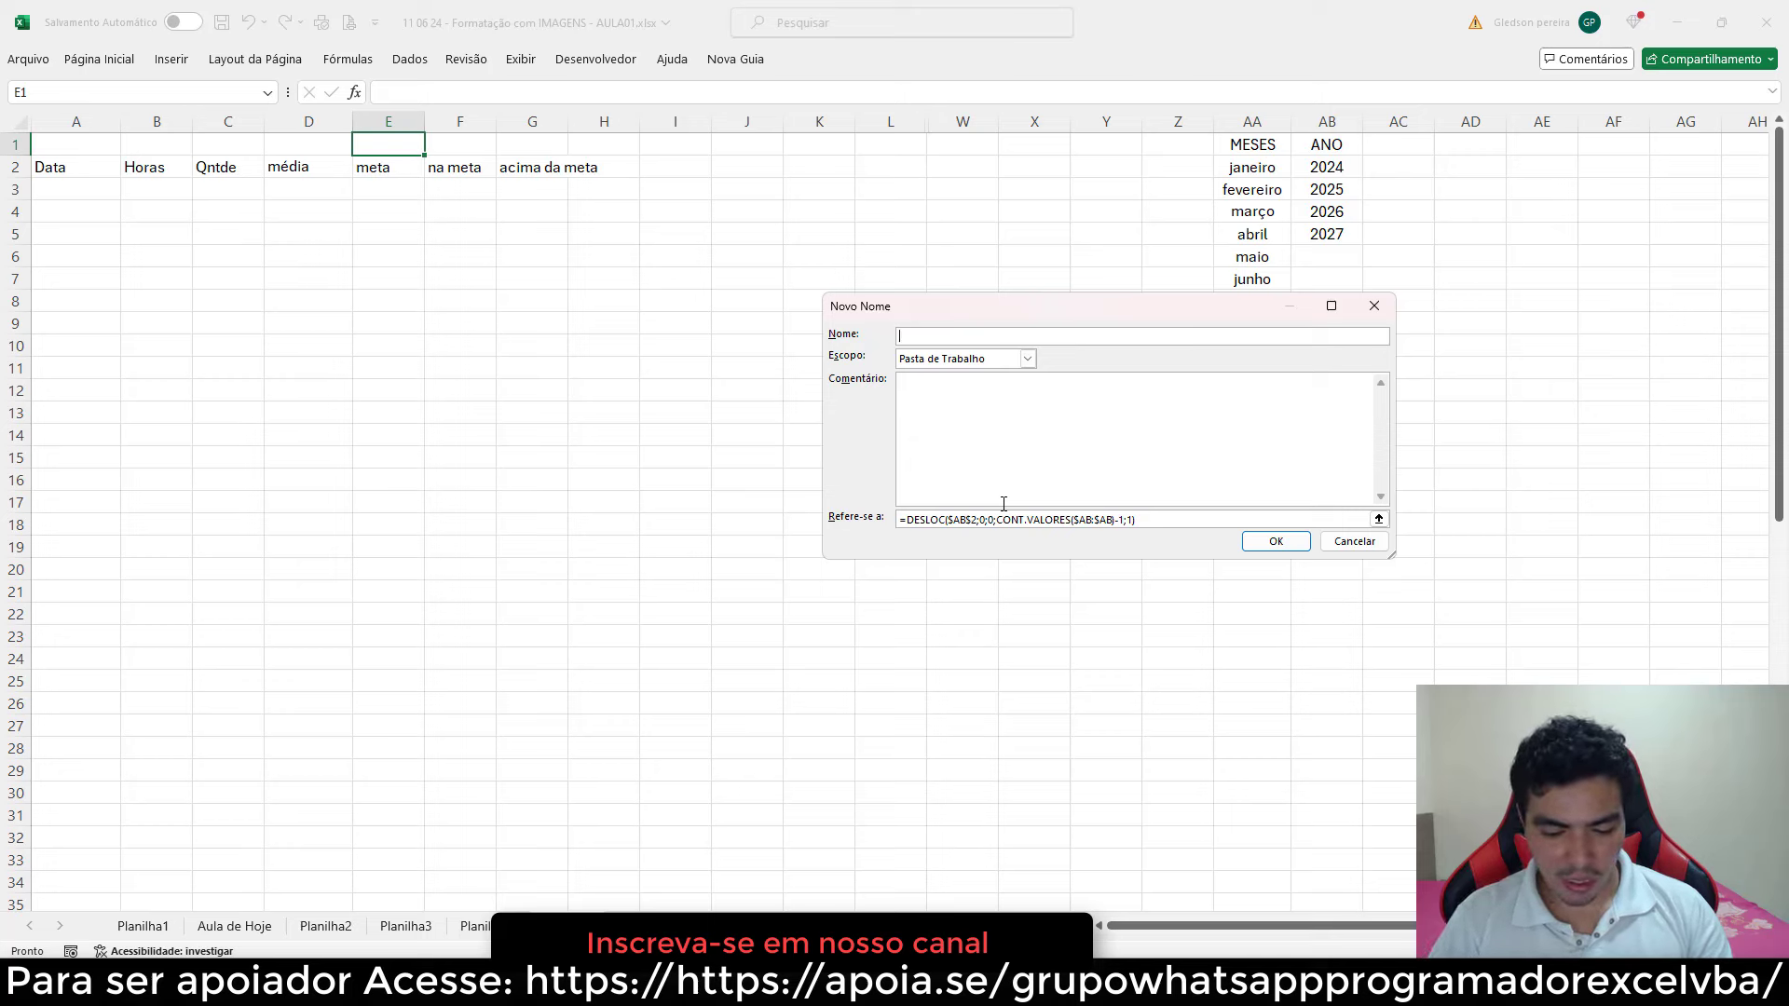
pyautogui.write('Ano')
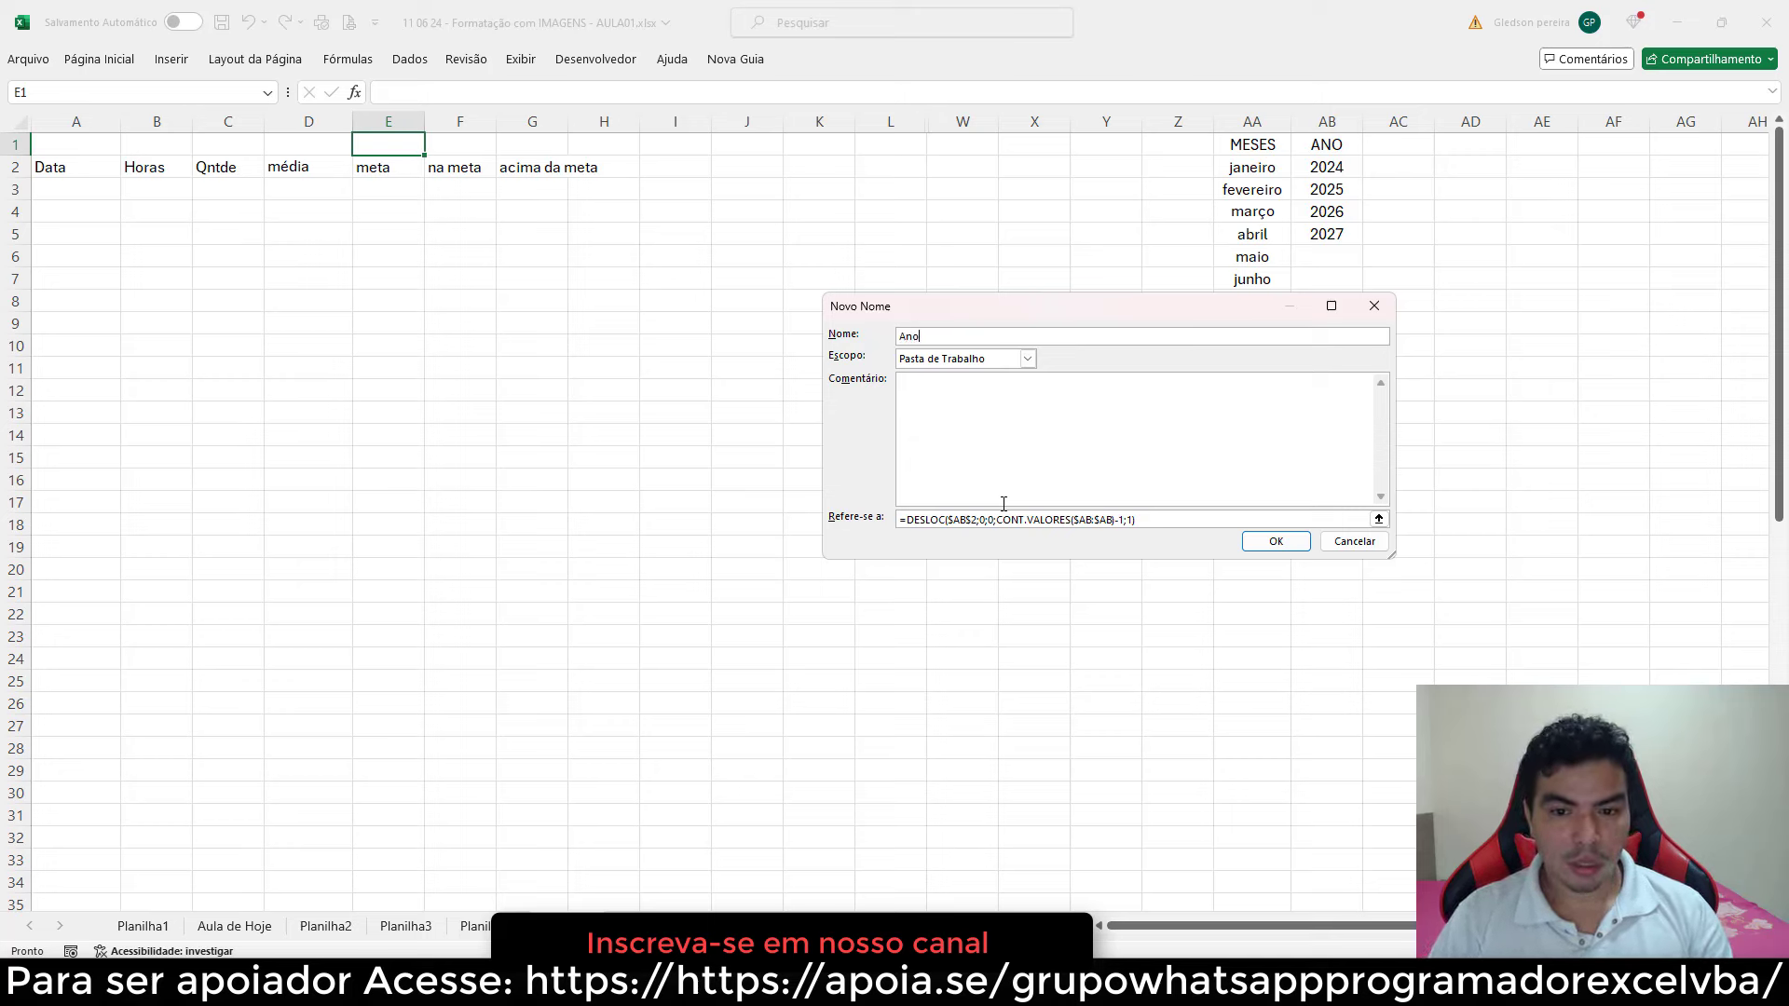
pyautogui.click(1282, 551)
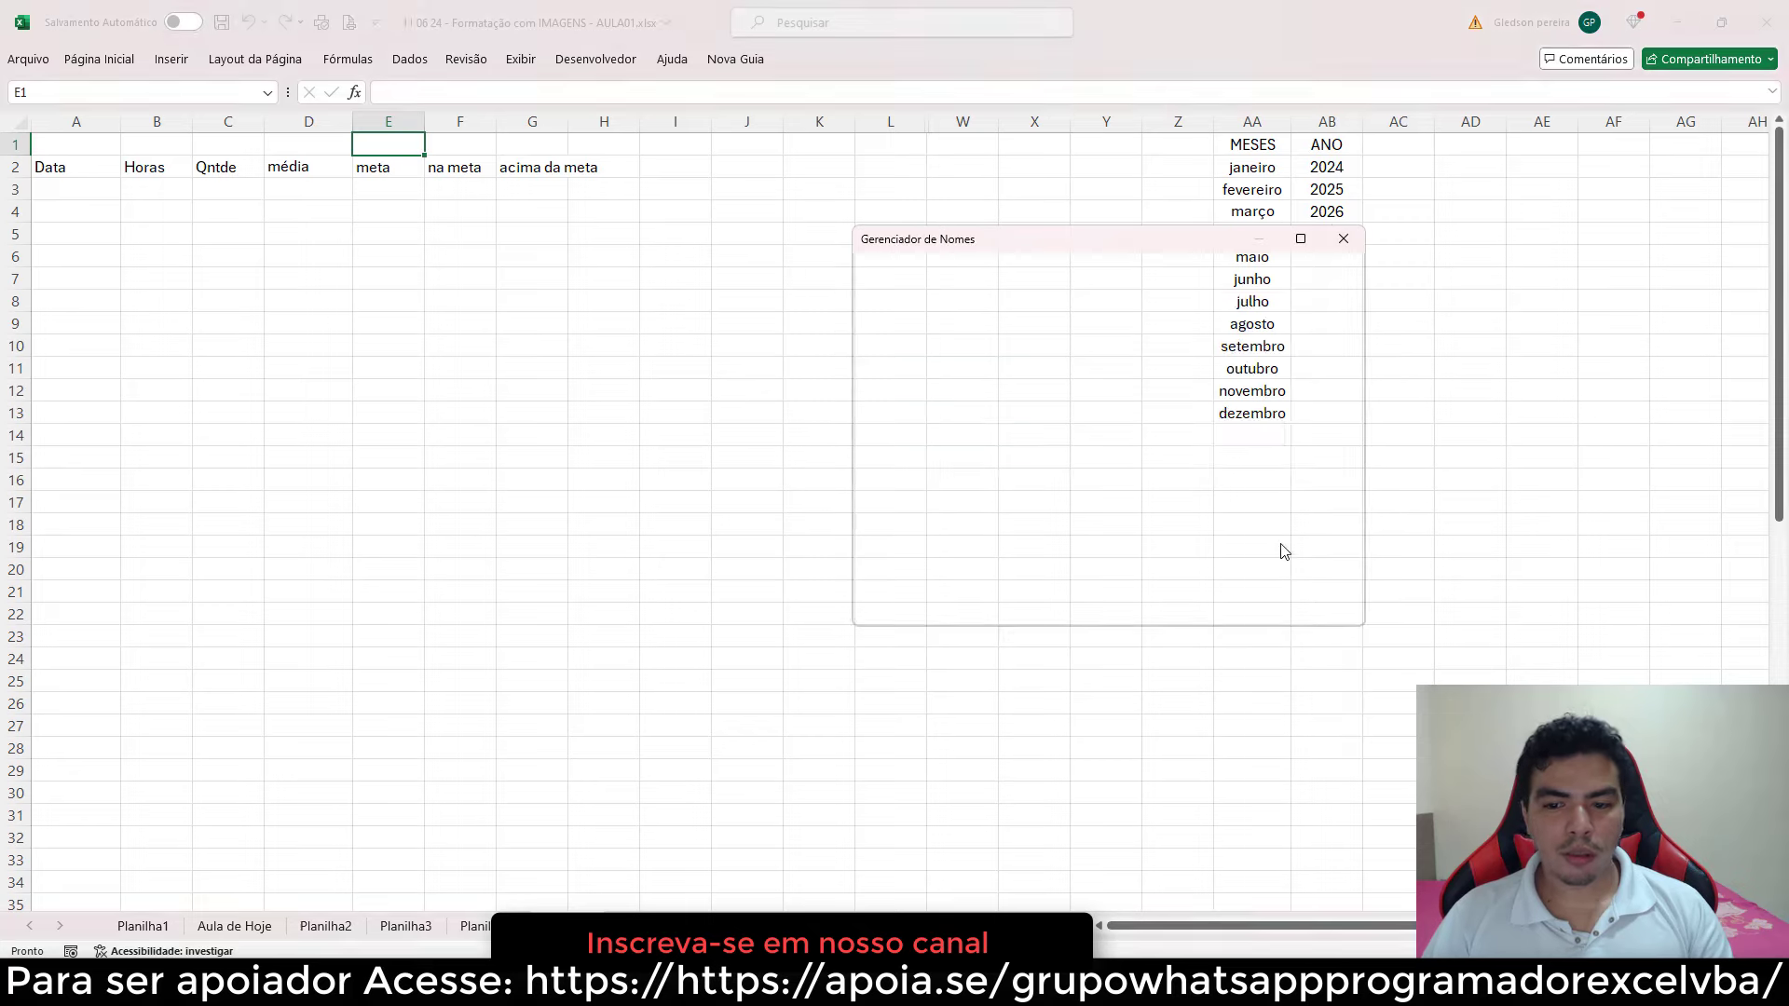
# - Give E1 a List data validation with source =Ano, then test its year dropdown
pyautogui.click(1324, 608)
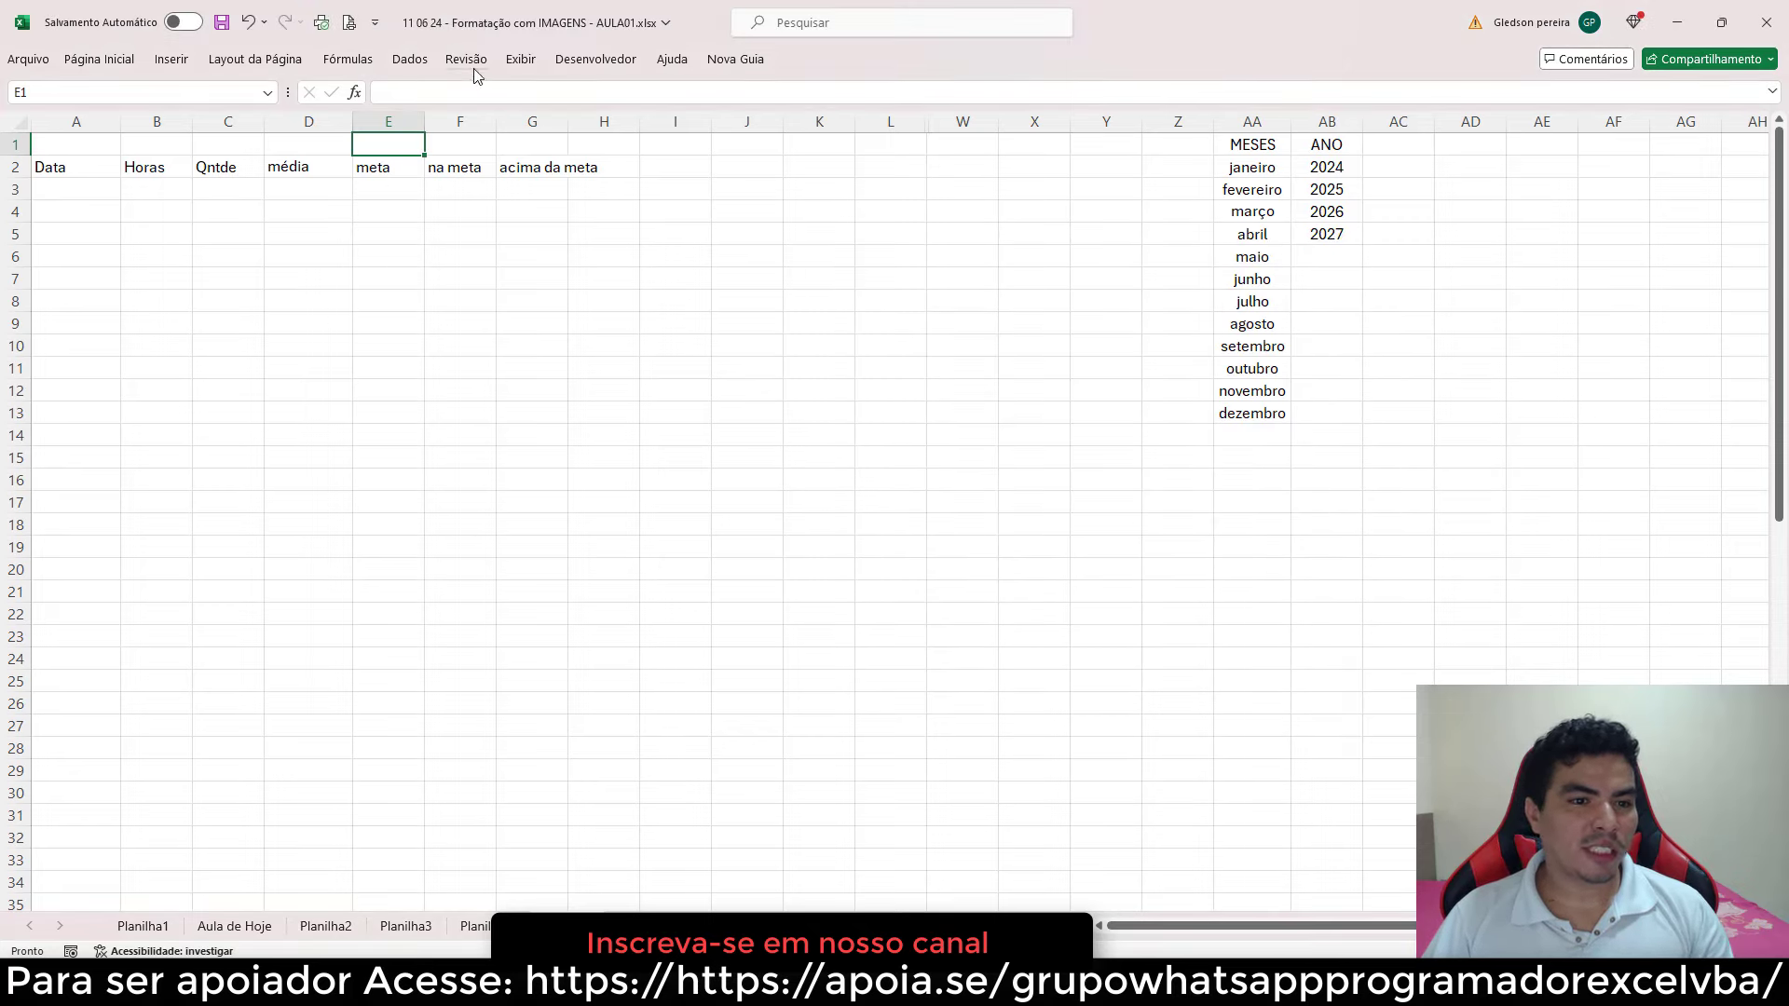
pyautogui.click(410, 59)
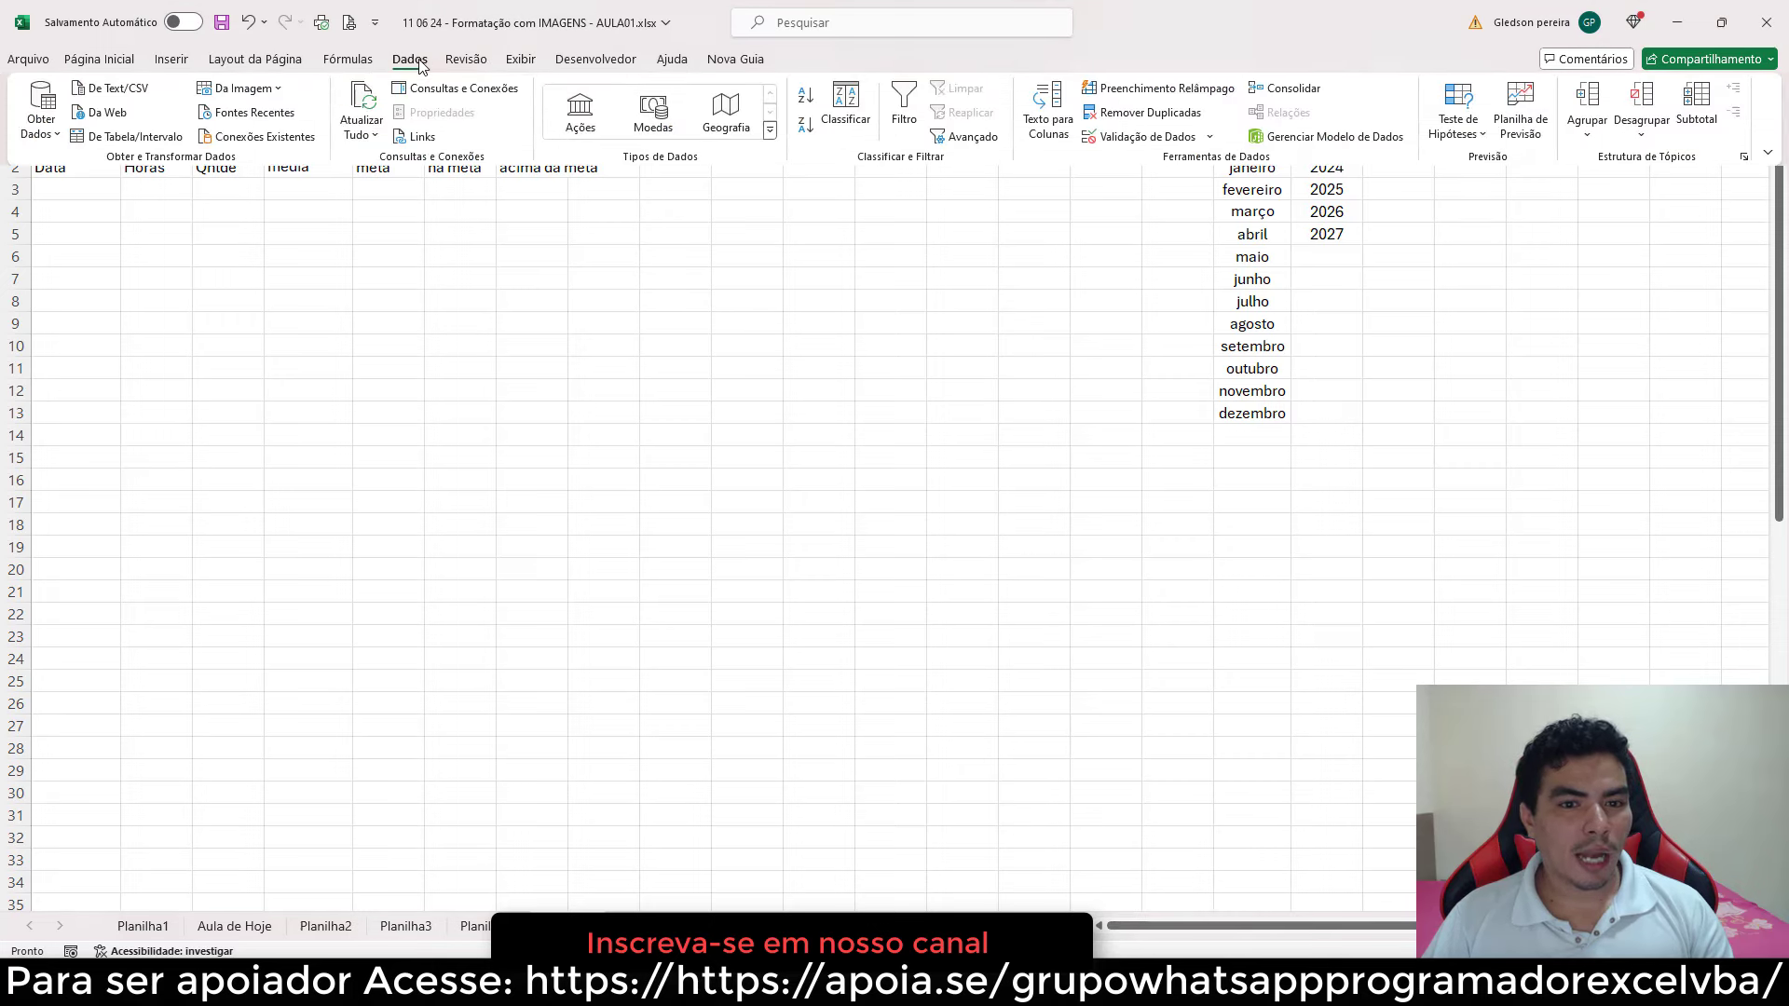
pyautogui.click(1123, 138)
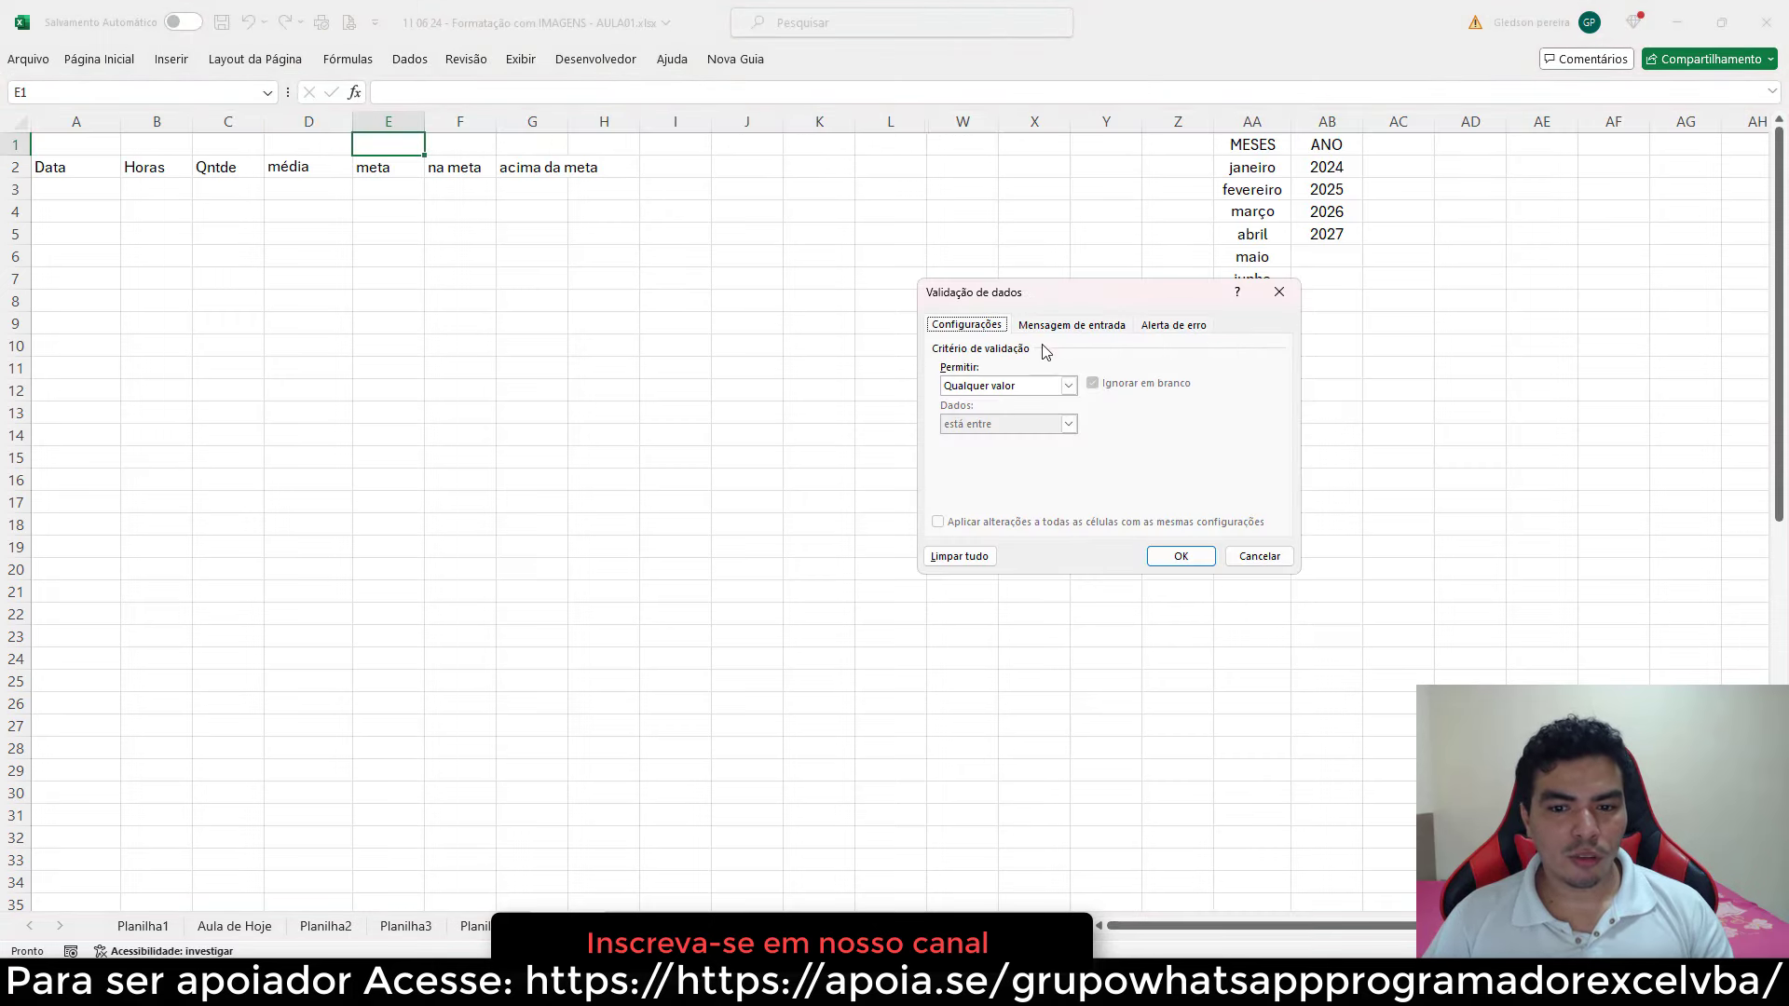
pyautogui.click(1069, 386)
pyautogui.click(1005, 425)
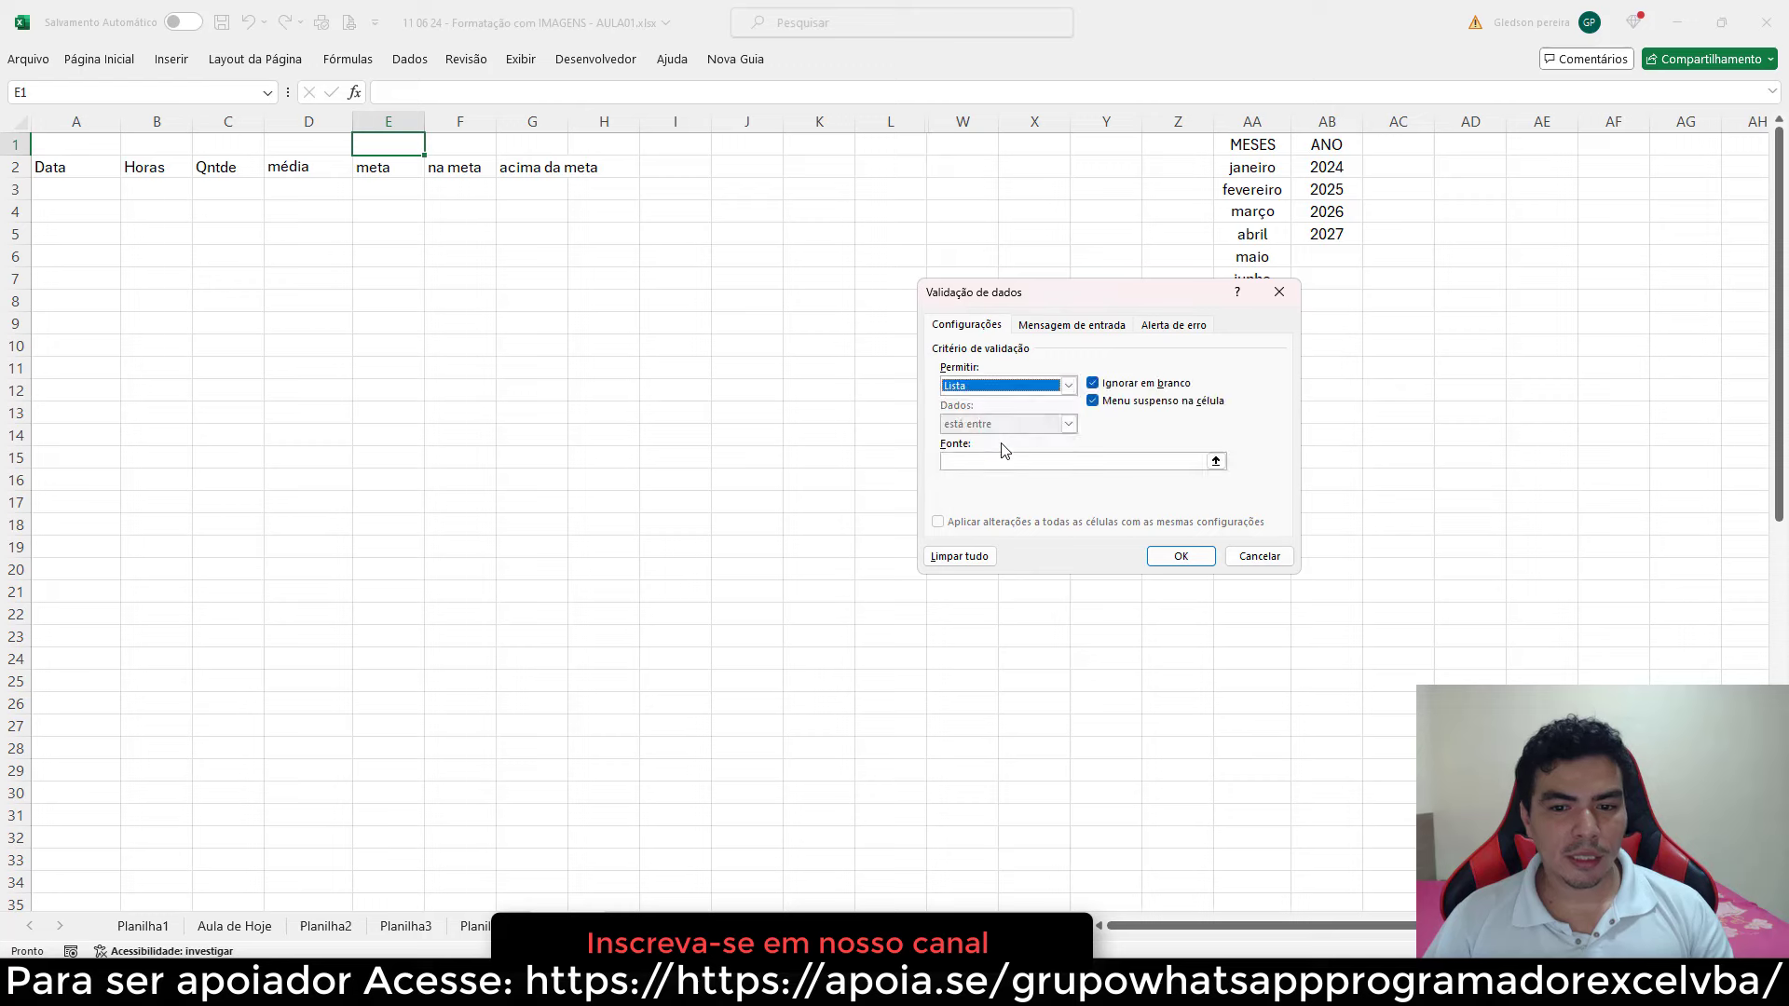
pyautogui.click(1133, 464)
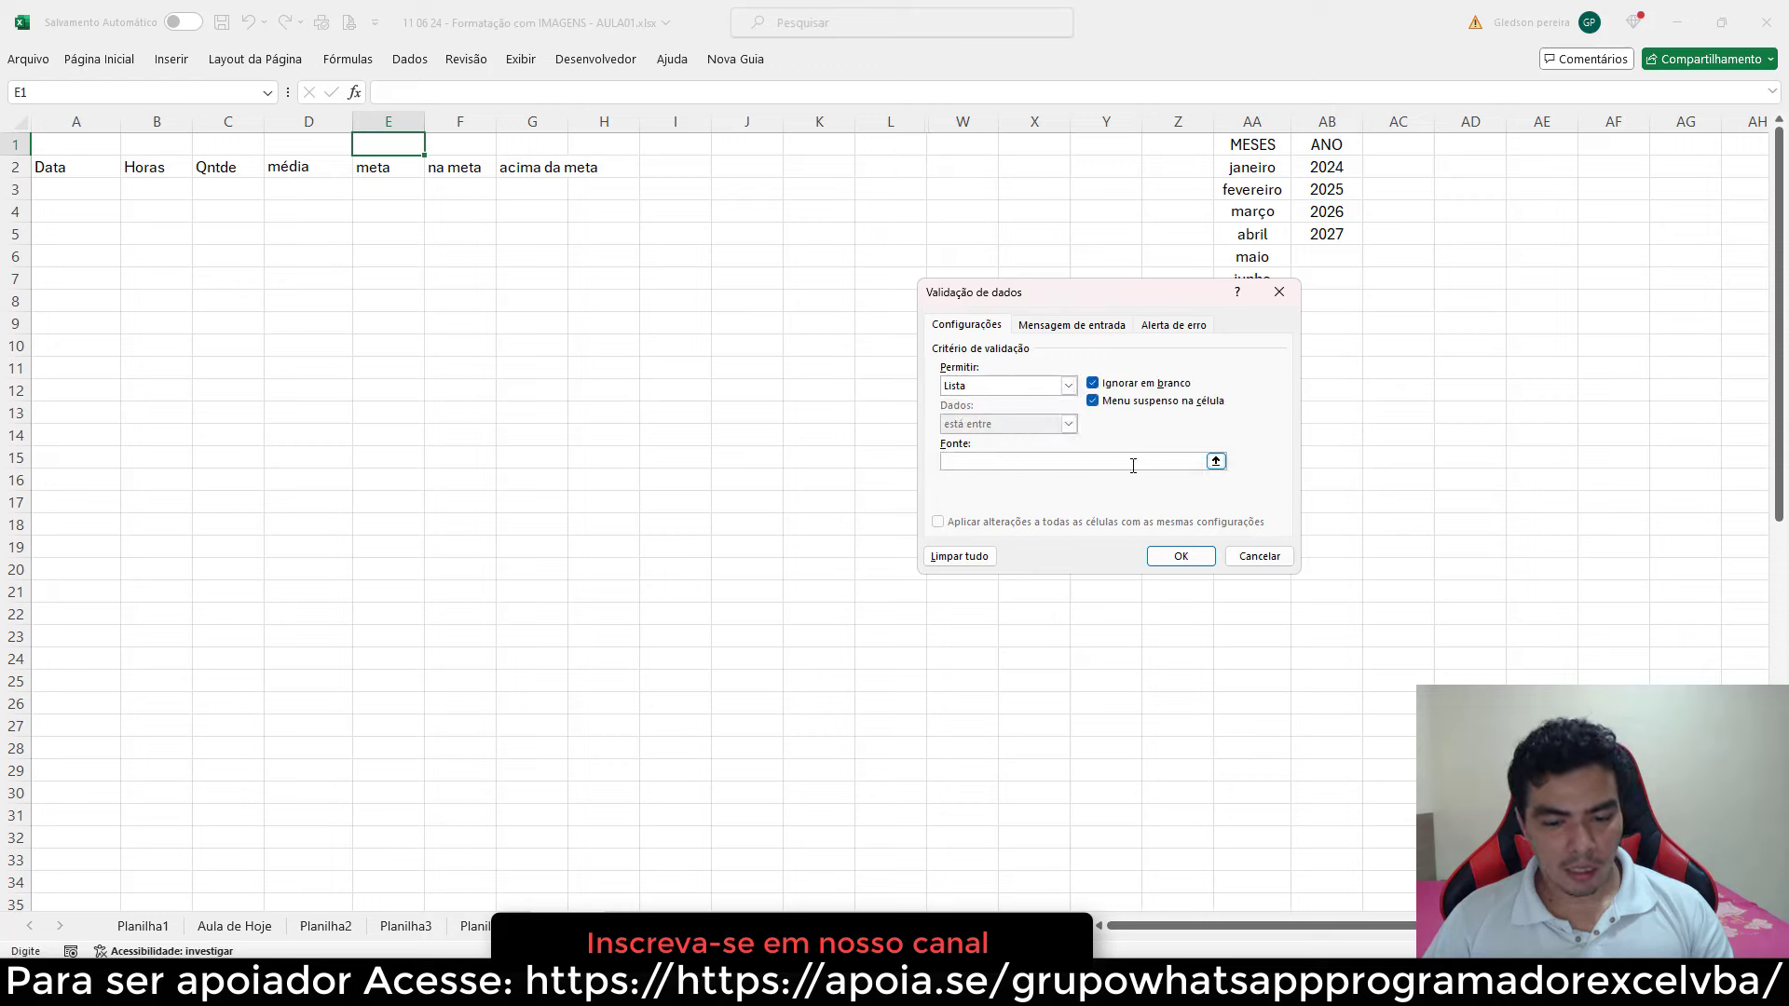
pyautogui.press('F3')
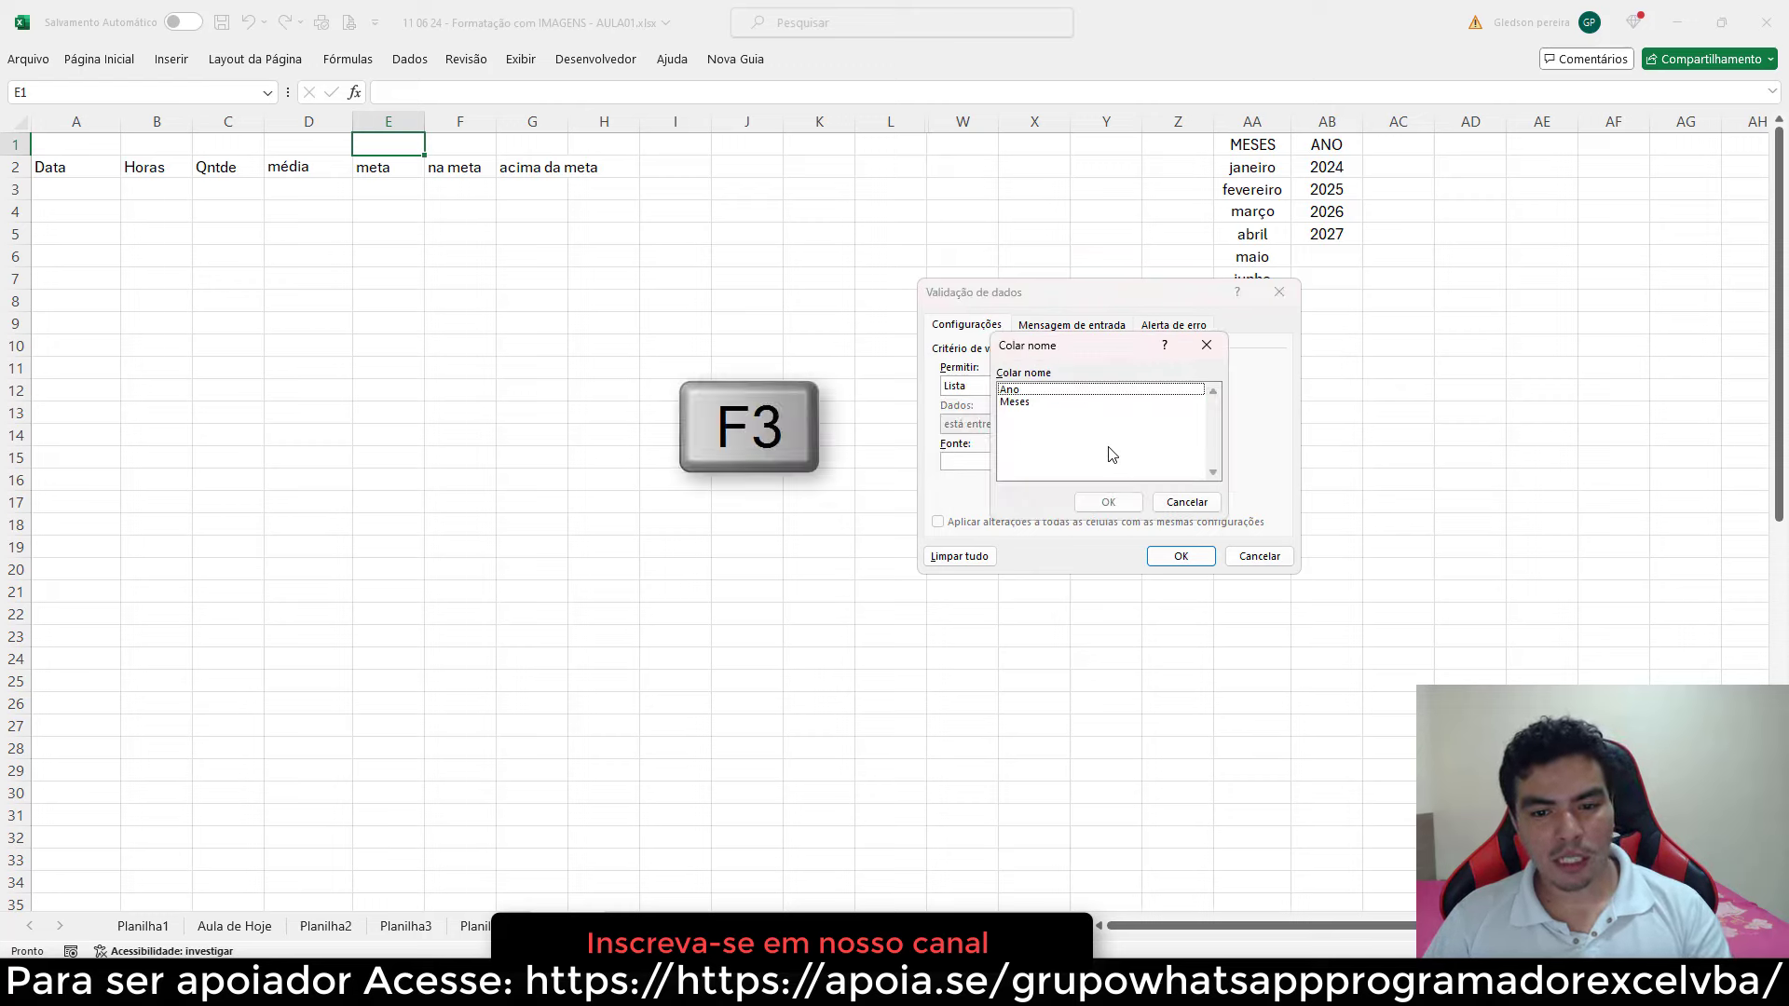
pyautogui.click(1020, 392)
pyautogui.click(1109, 501)
pyautogui.click(1174, 556)
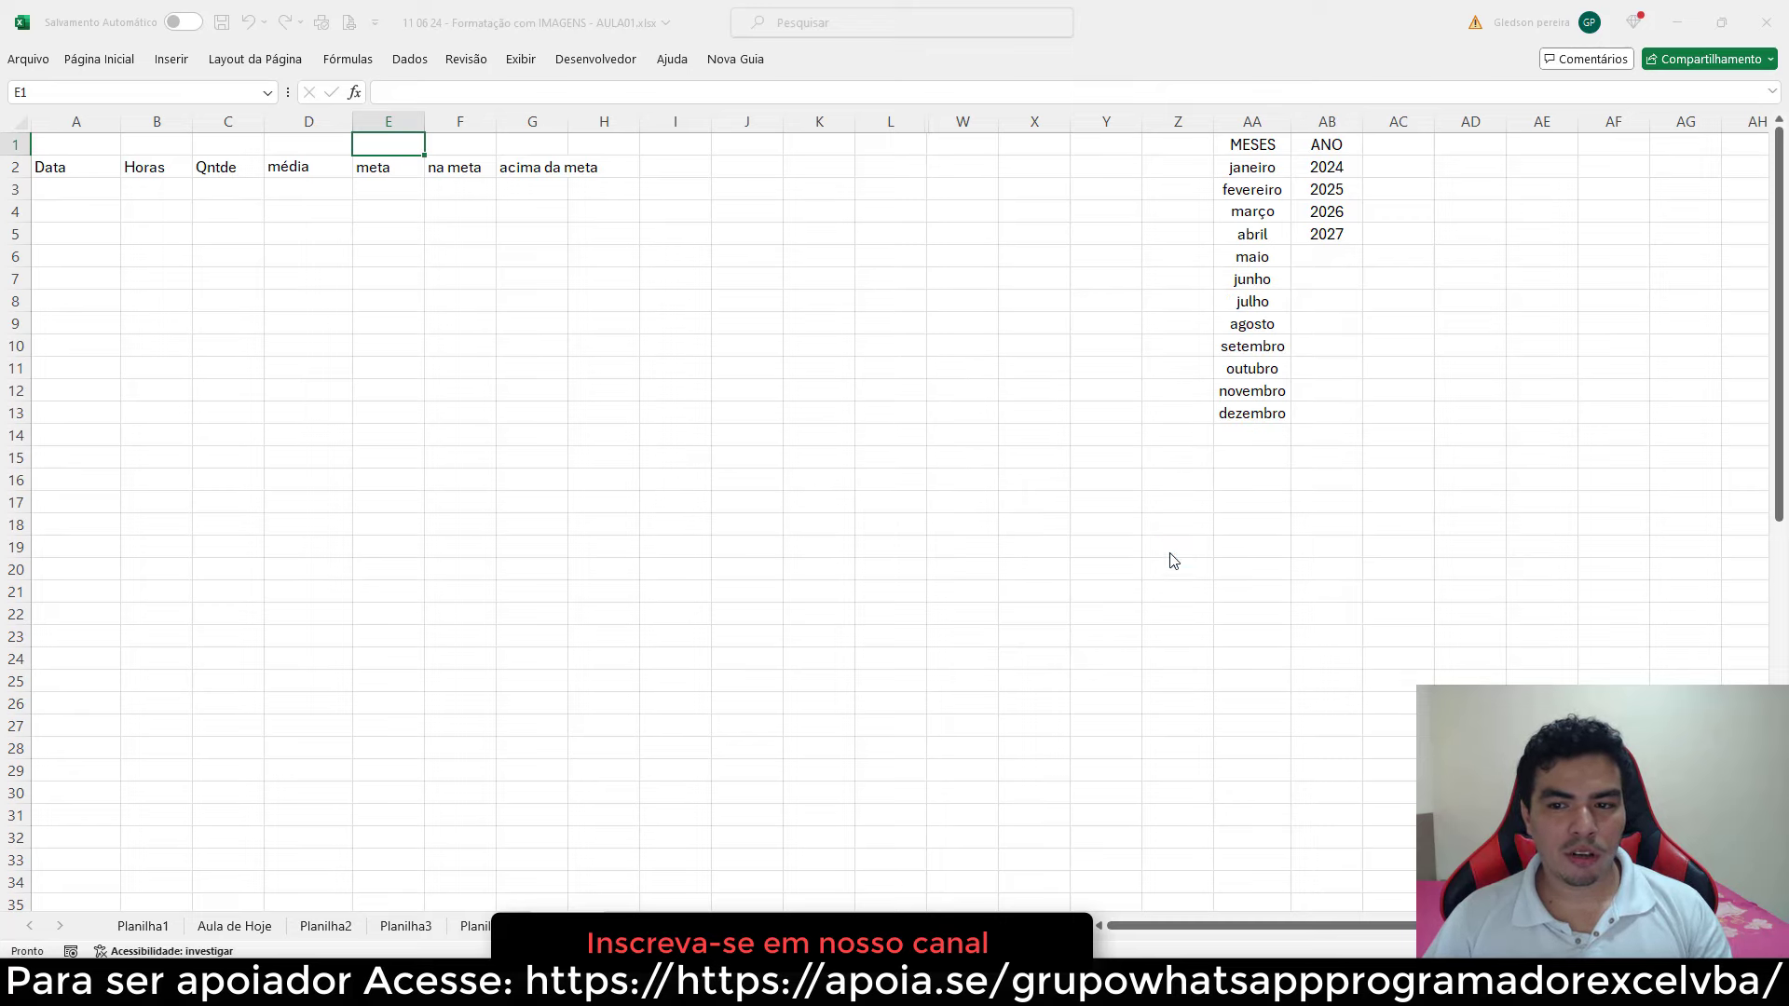
pyautogui.click(429, 147)
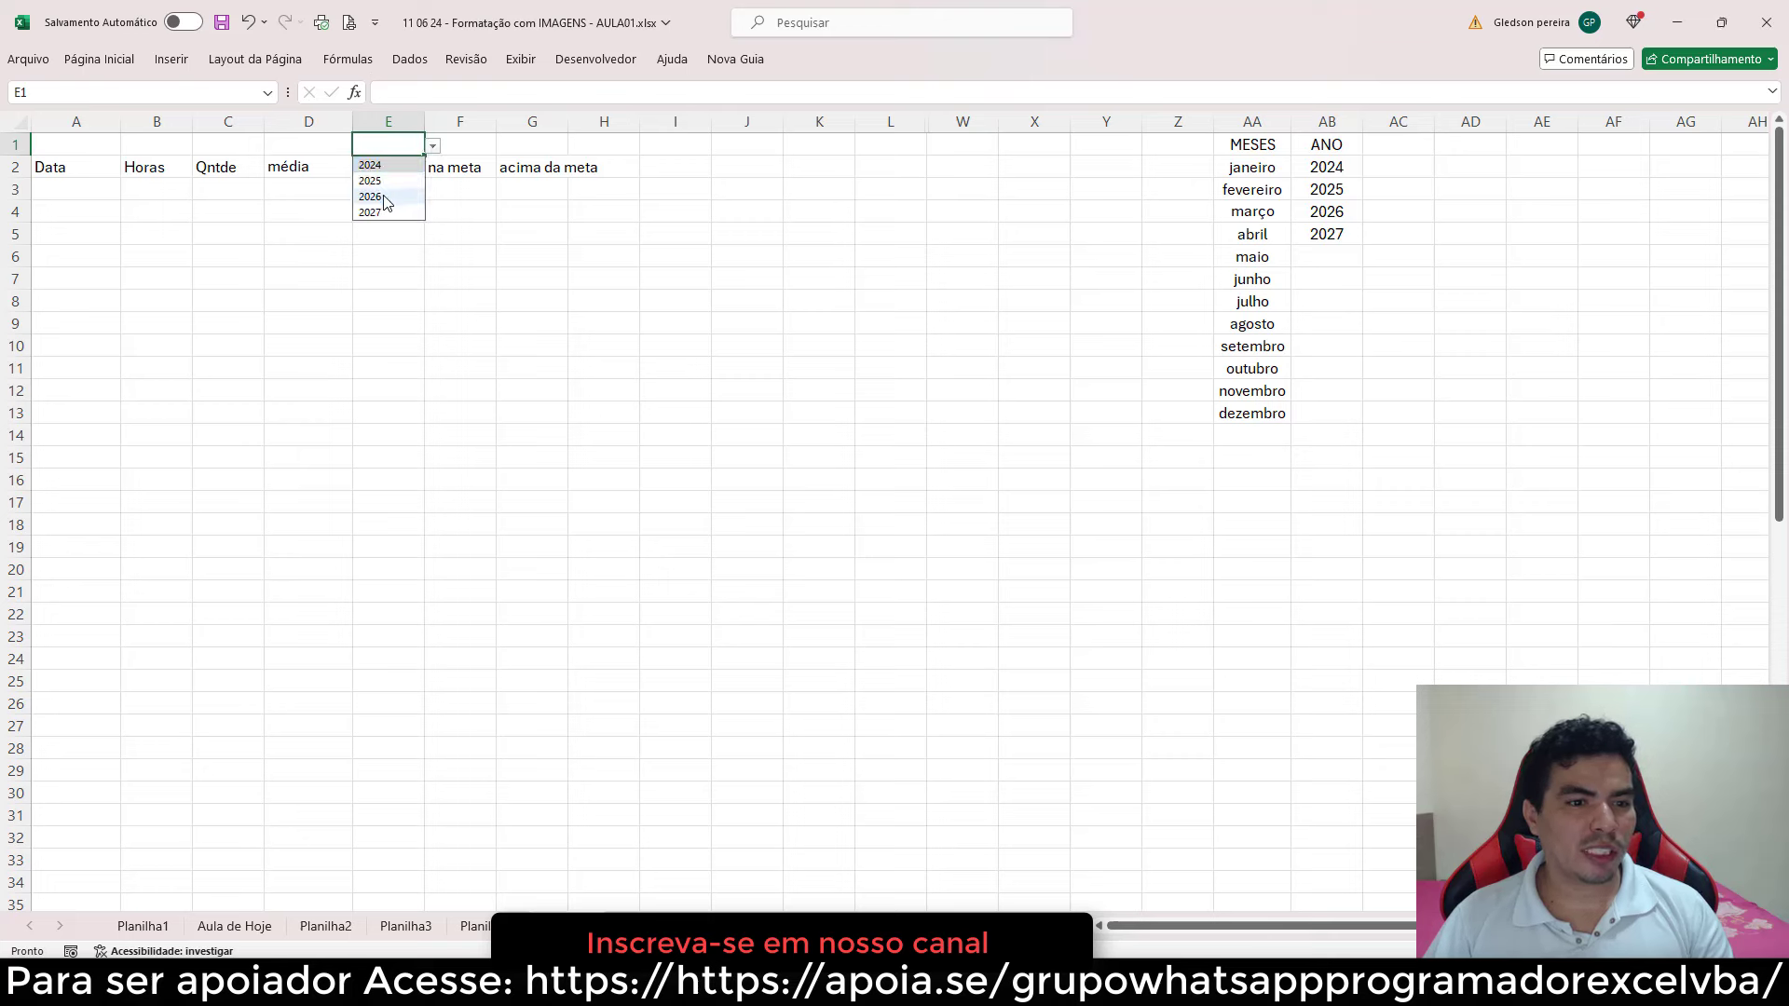
# - Delete 2027 from AB5 and confirm E1's dropdown now ends at 2026
pyautogui.click(1323, 231)
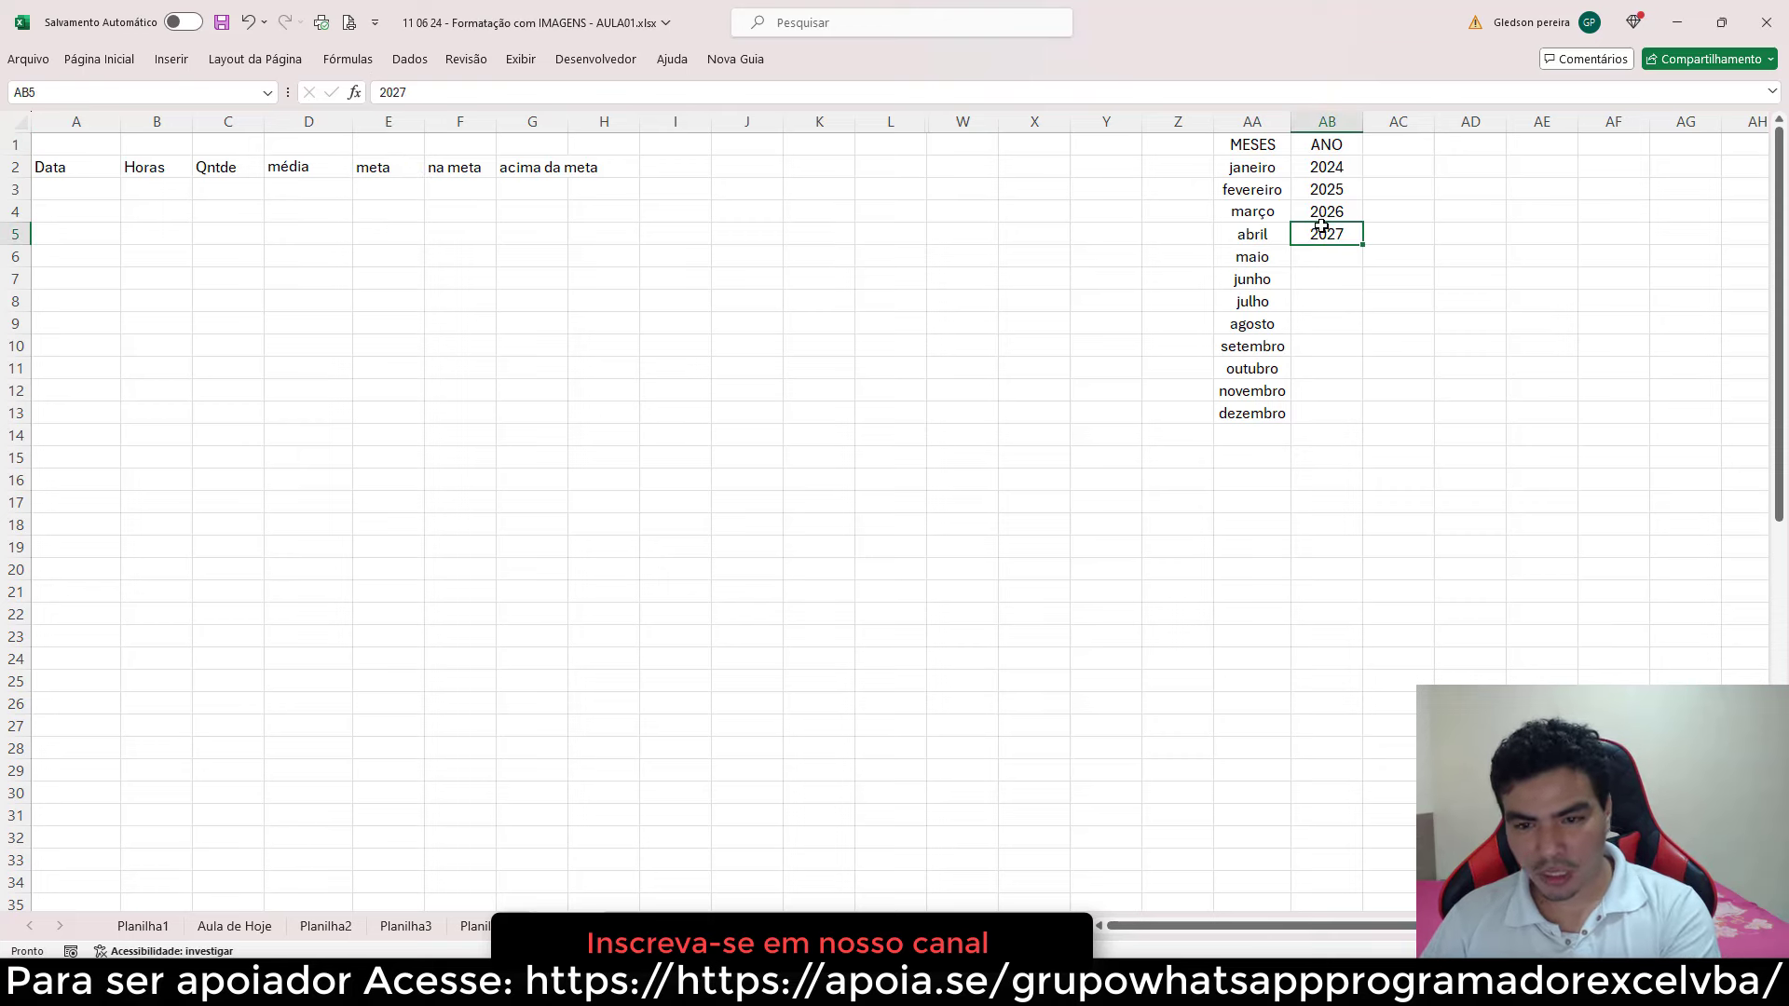
pyautogui.press('Delete')
pyautogui.click(388, 144)
pyautogui.click(432, 146)
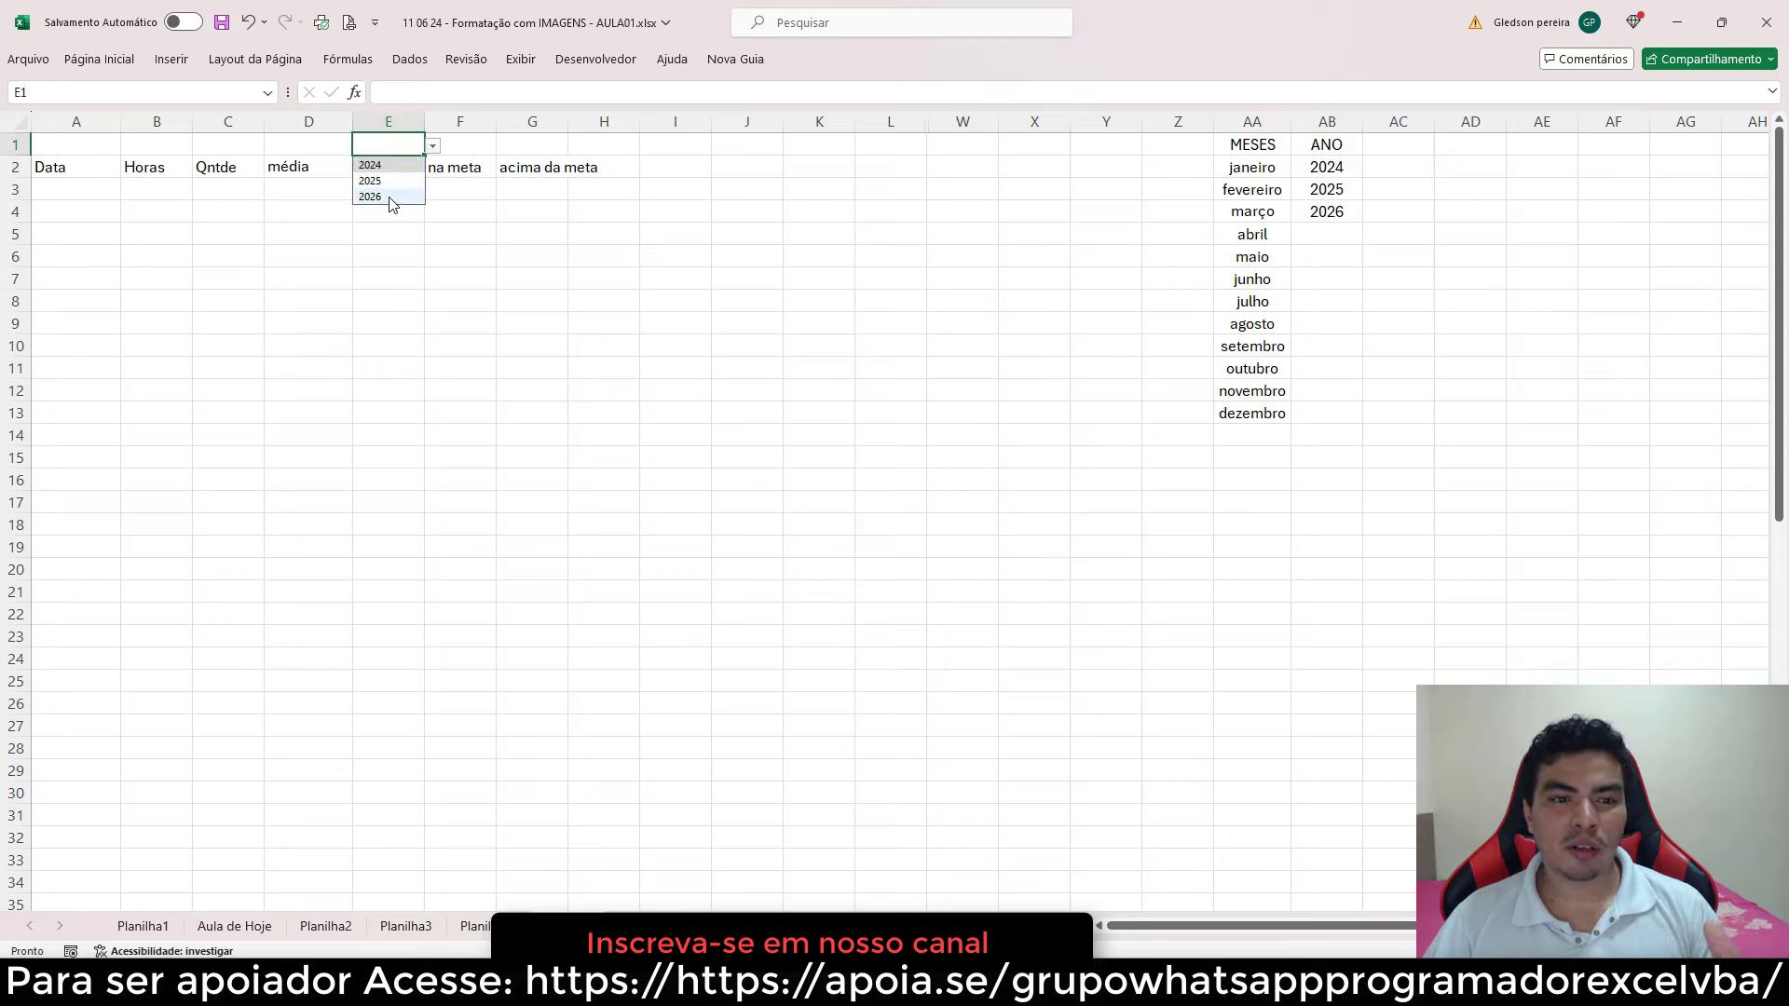
pyautogui.click(1336, 254)
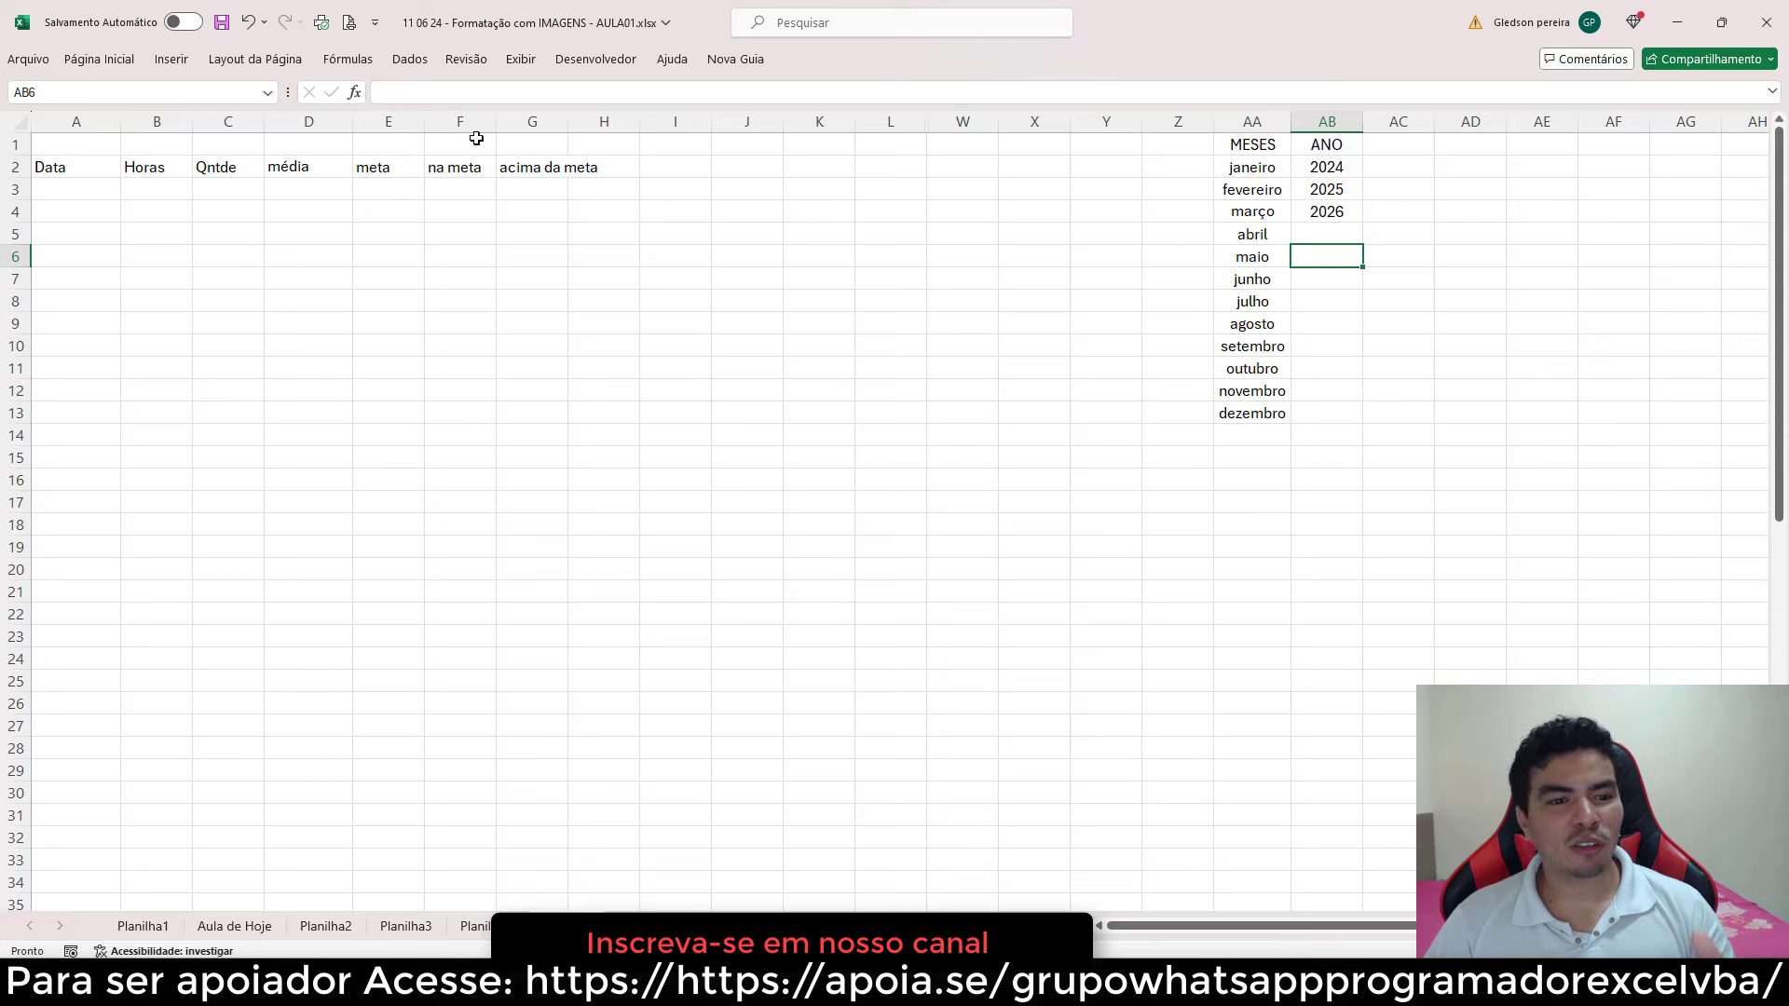
pyautogui.click(401, 142)
pyautogui.click(433, 146)
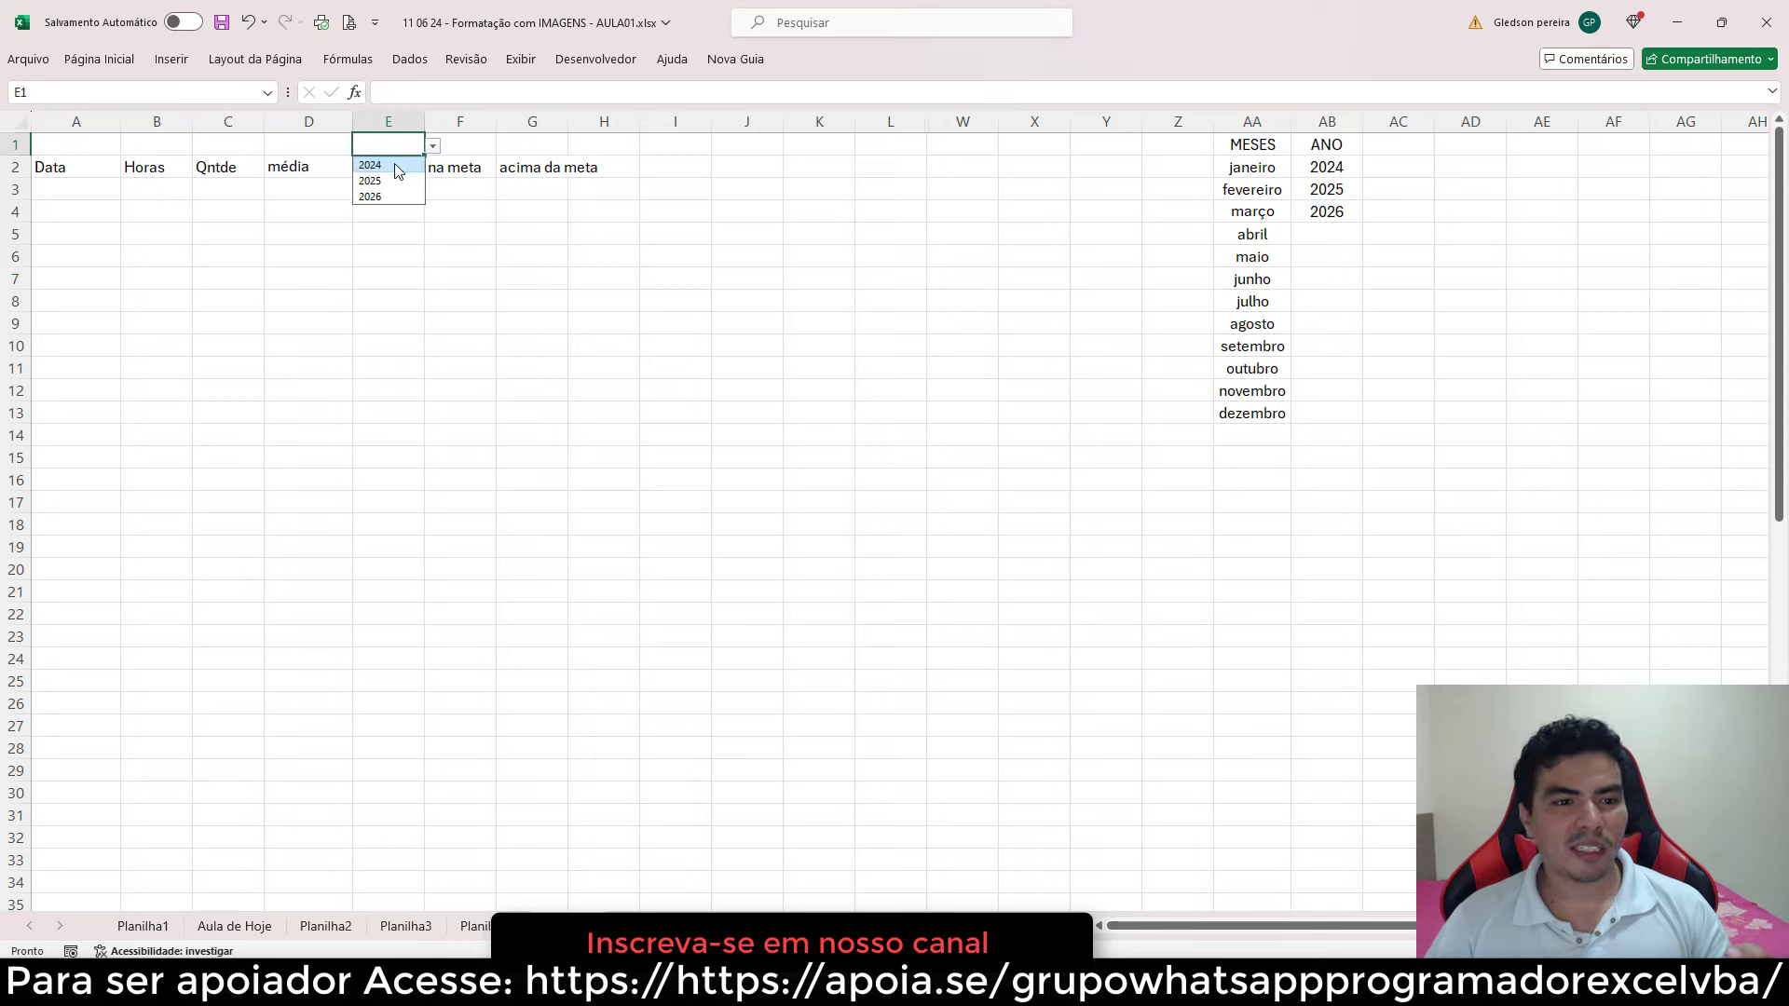
# - Pick janeiro in the D1 month dropdown and 2024 in the E1 year dropdown
pyautogui.click(524, 255)
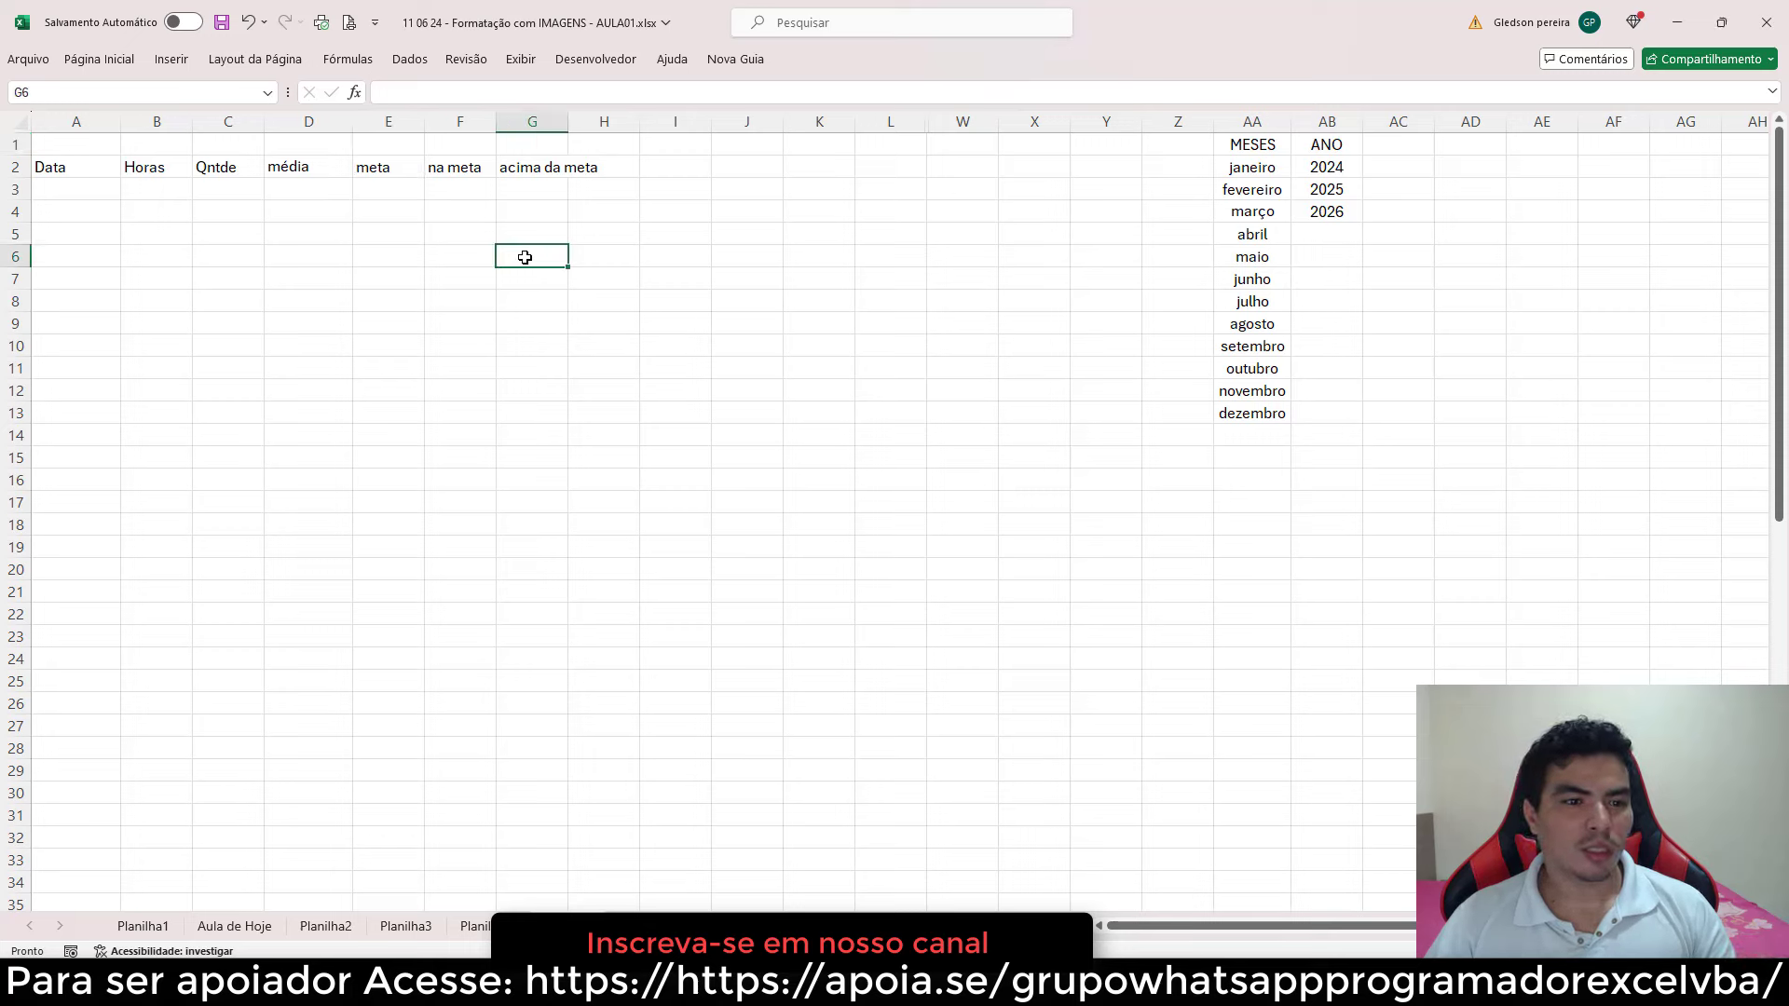
pyautogui.click(317, 145)
pyautogui.click(362, 147)
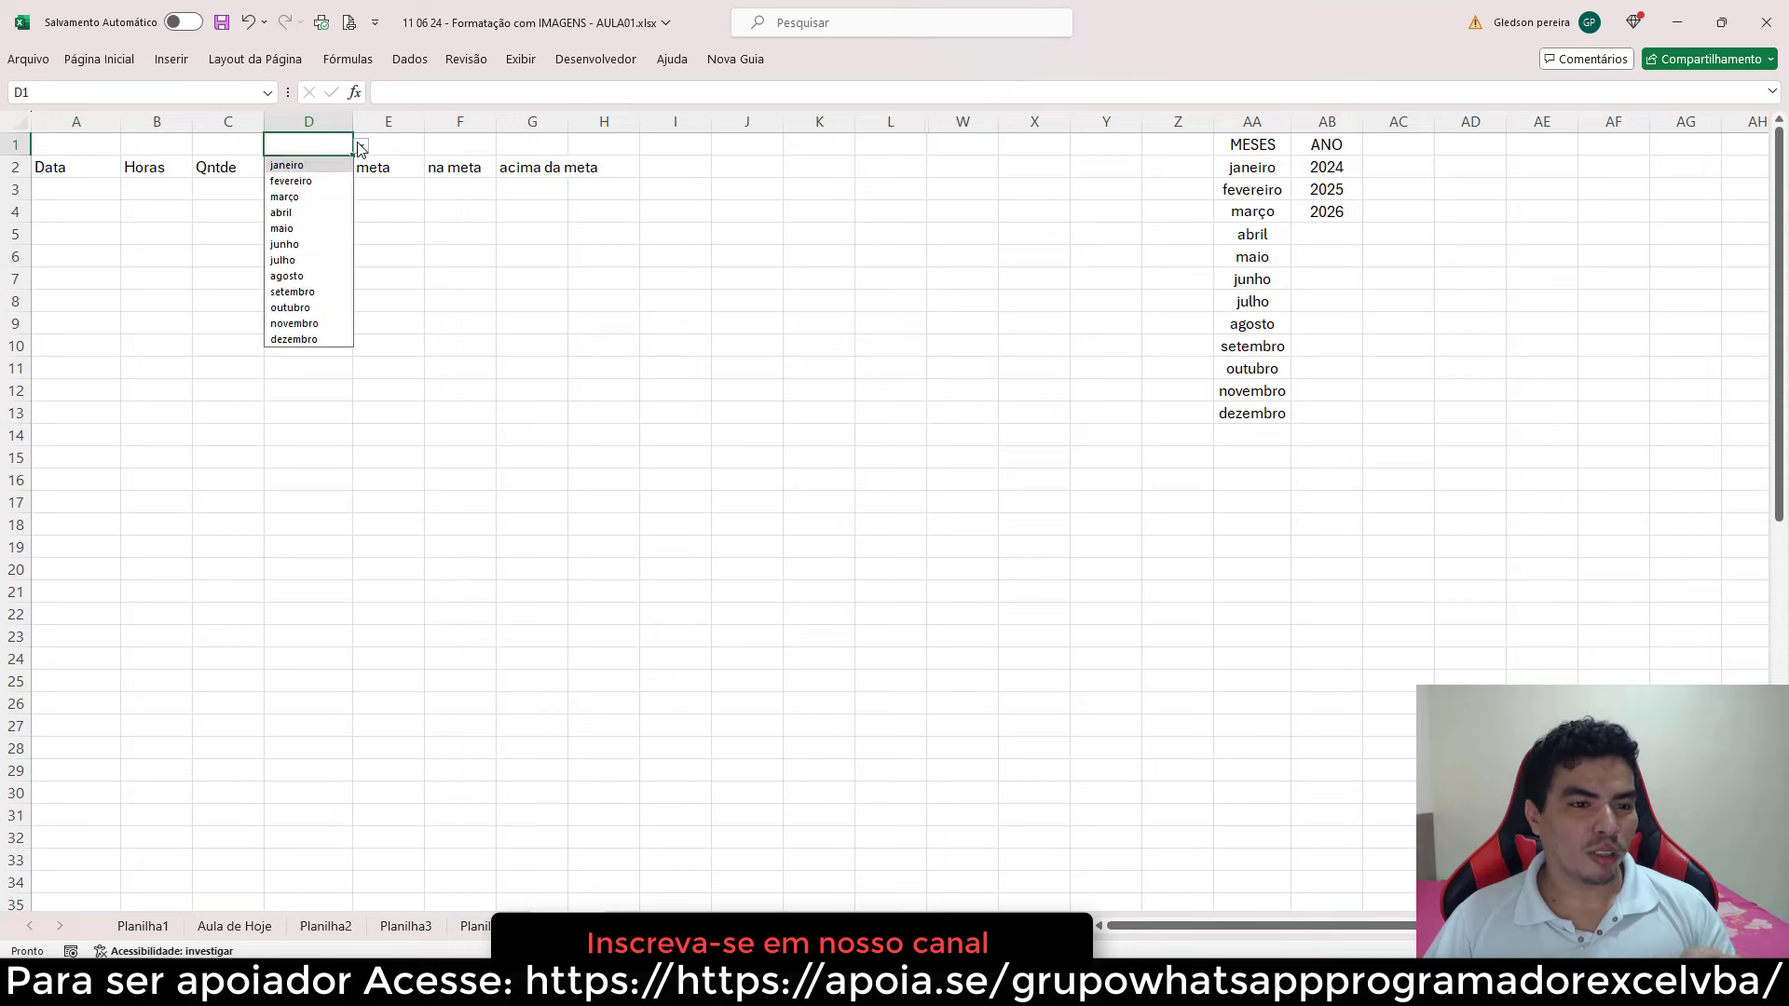
pyautogui.click(306, 172)
pyautogui.click(386, 149)
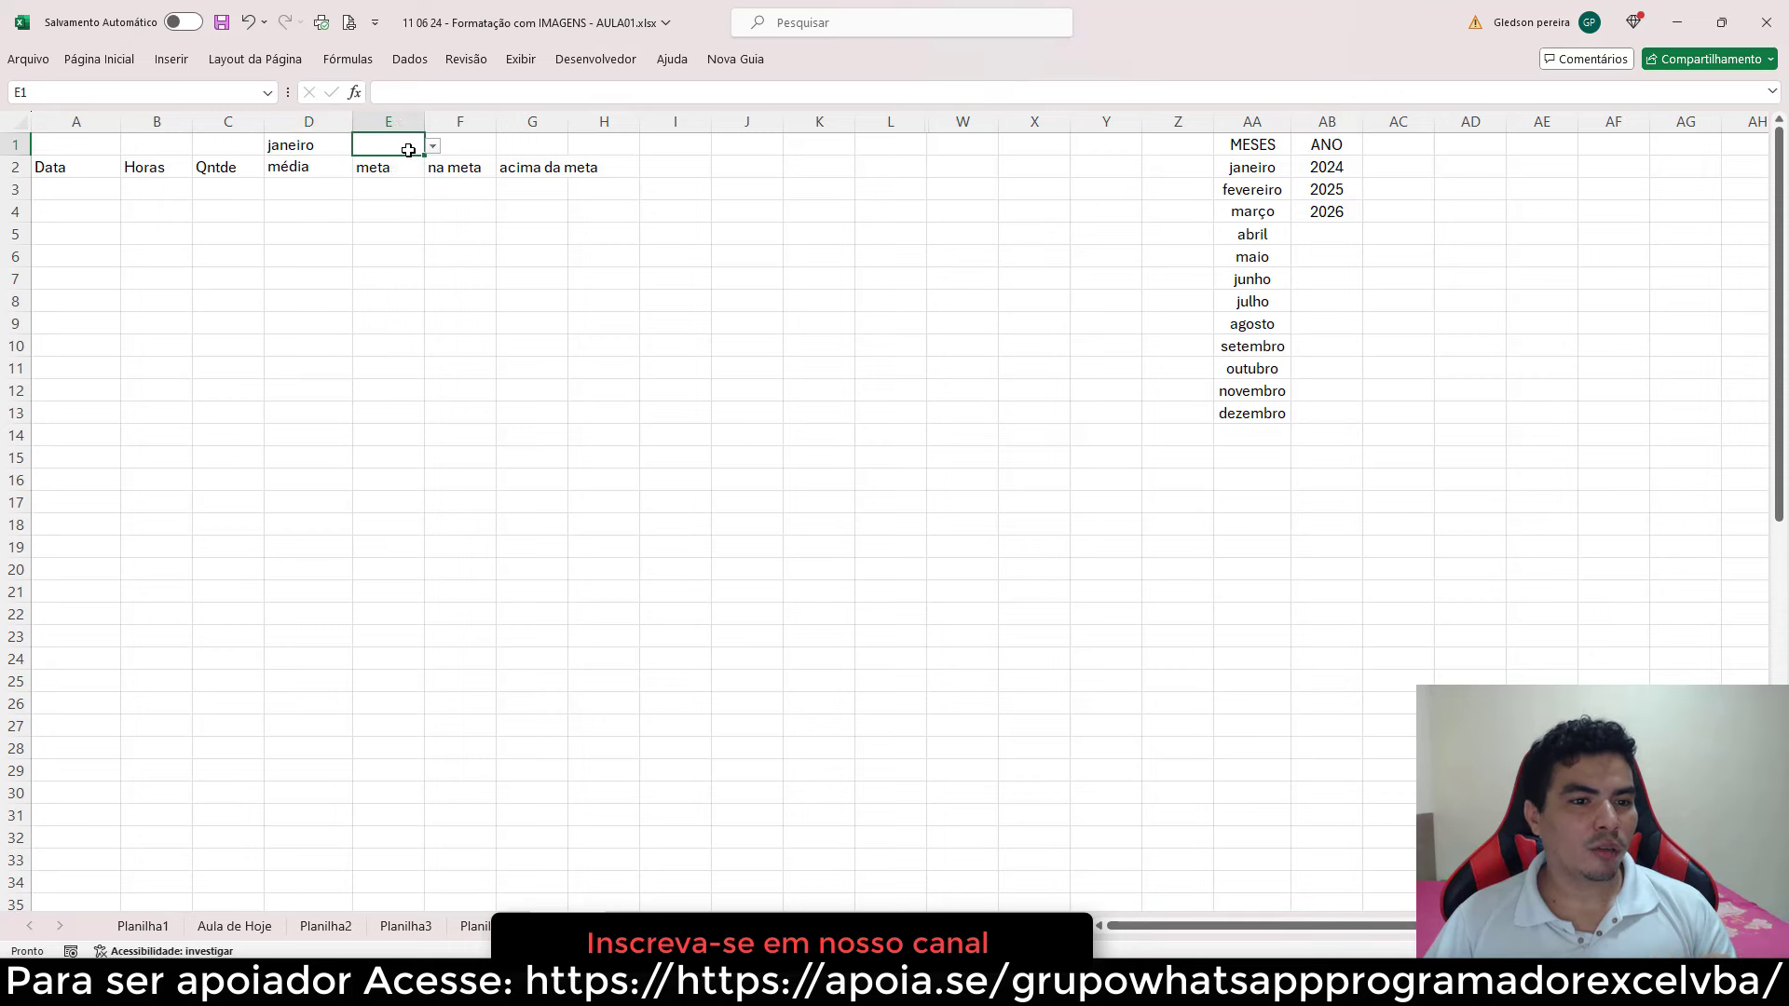
pyautogui.click(433, 150)
pyautogui.click(373, 165)
pyautogui.click(373, 233)
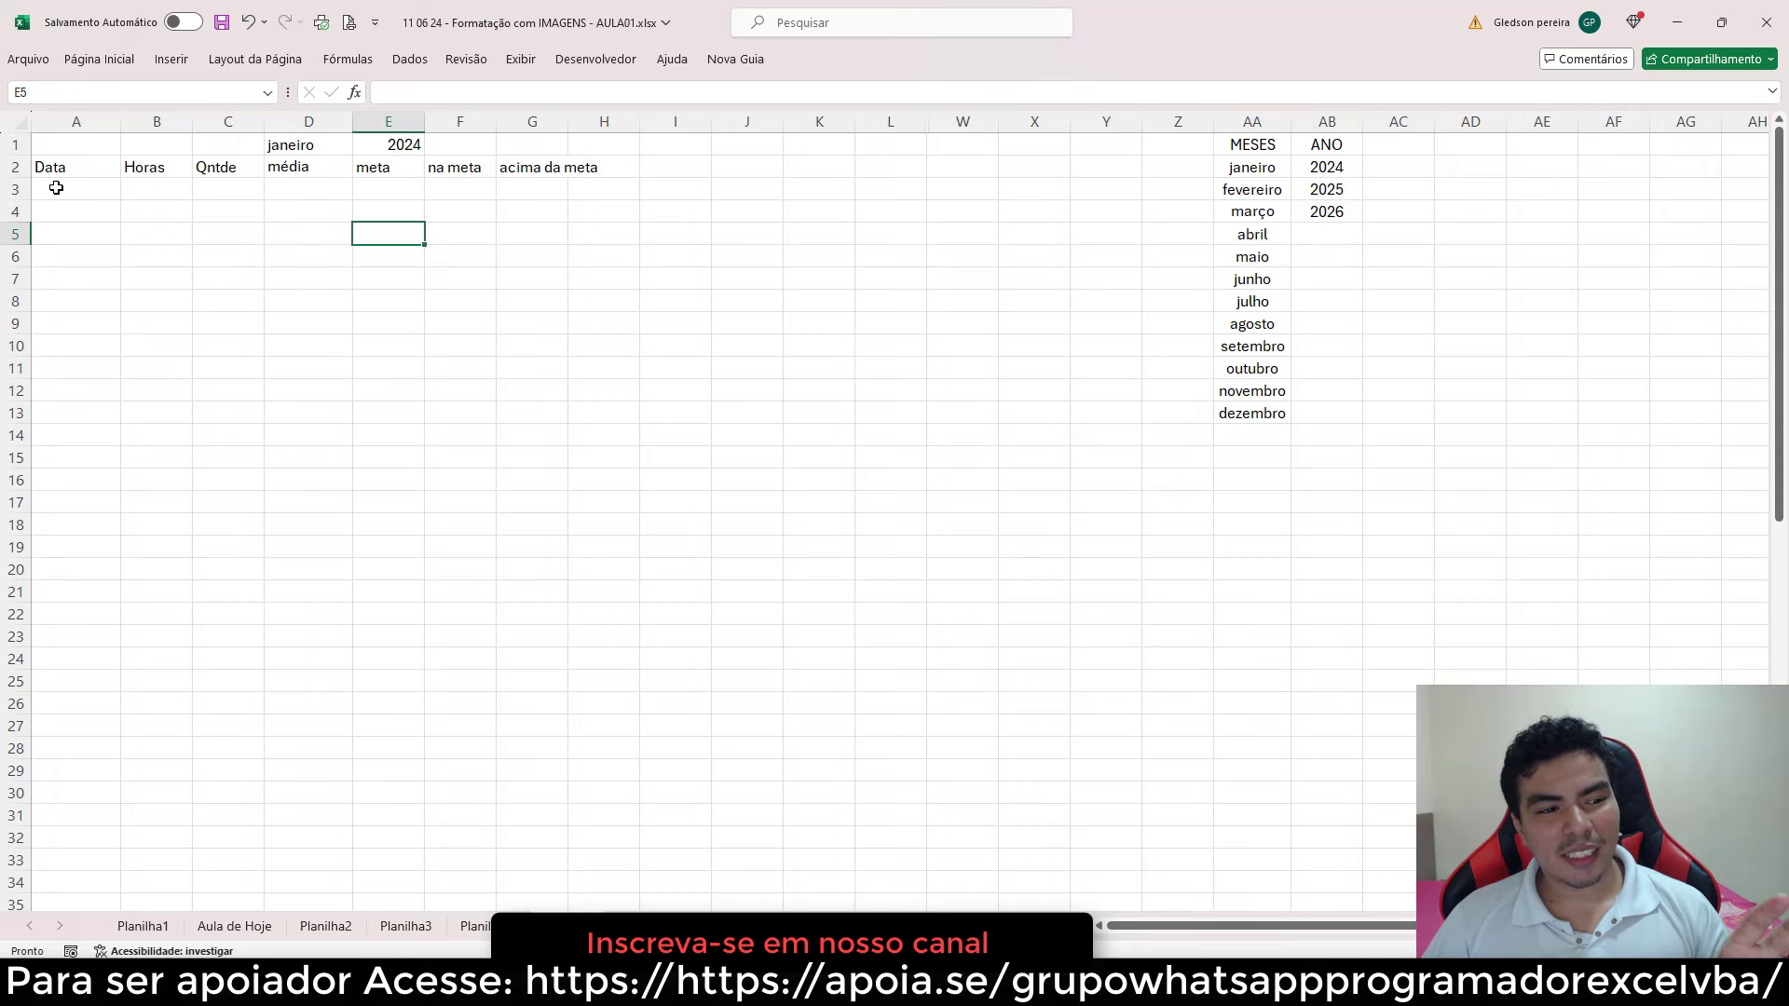
# - Select A3 as the first cell of the day list under Data
pyautogui.moveTo(56, 188); pyautogui.dragTo(94, 399)
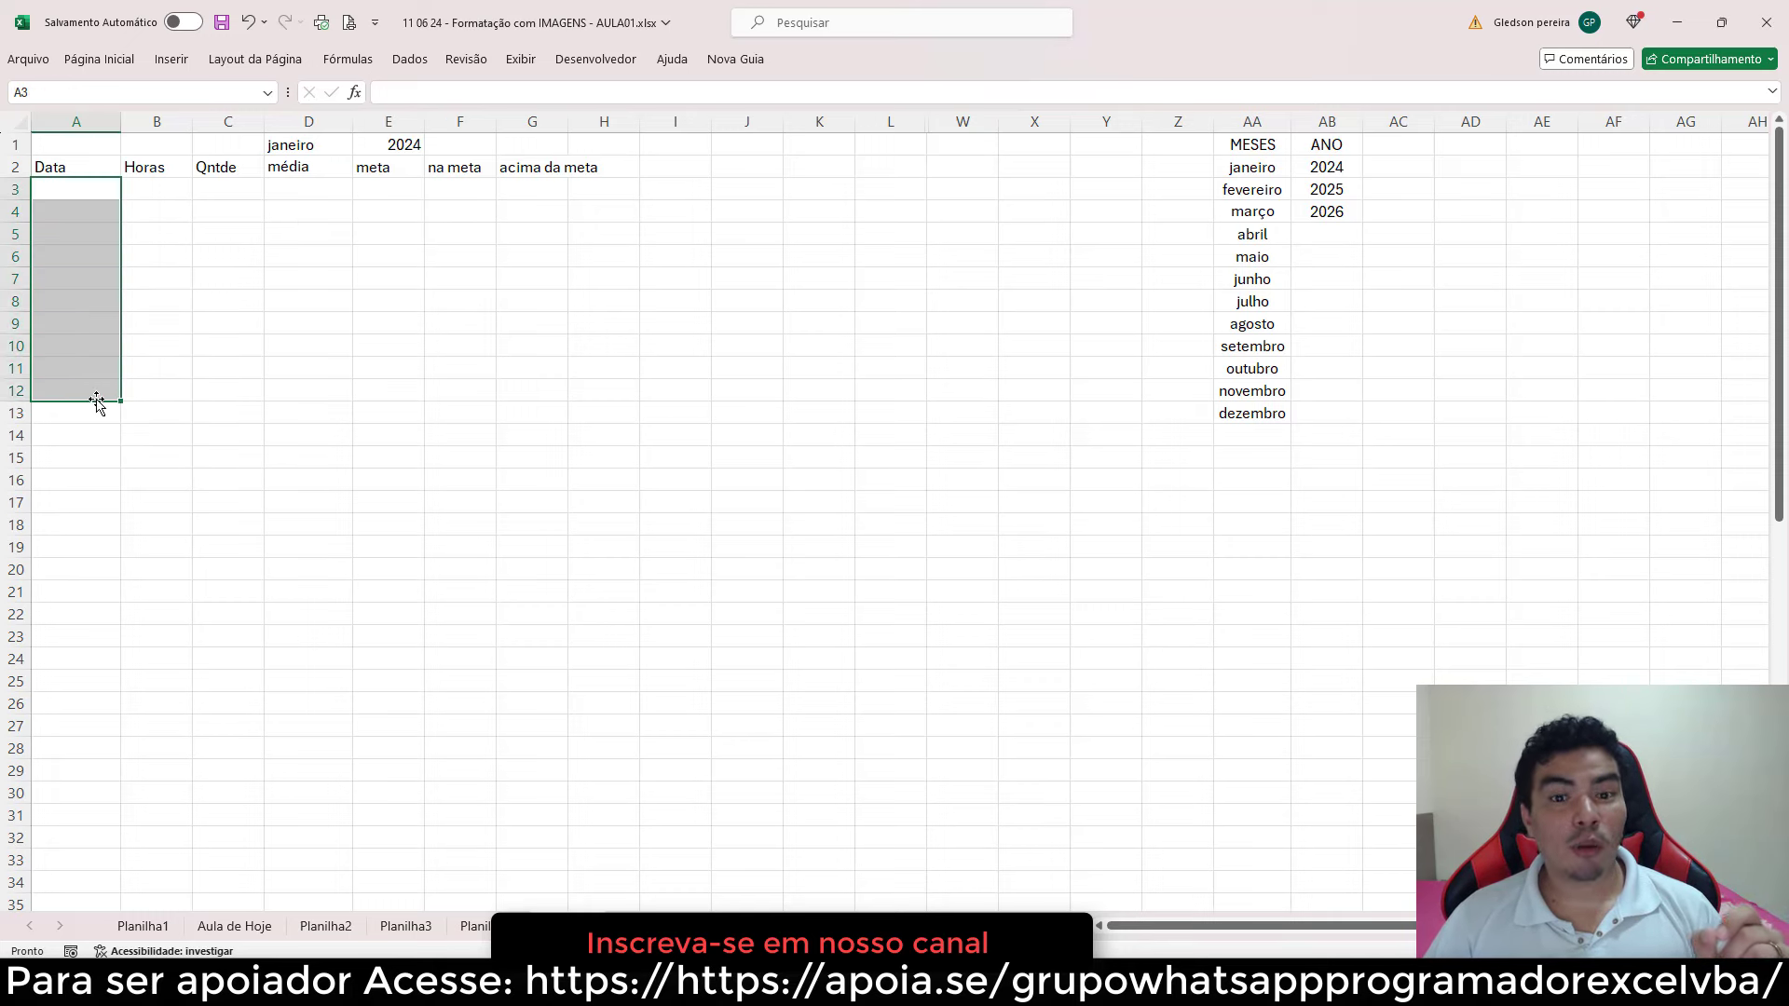
pyautogui.click(221, 350)
pyautogui.click(69, 199)
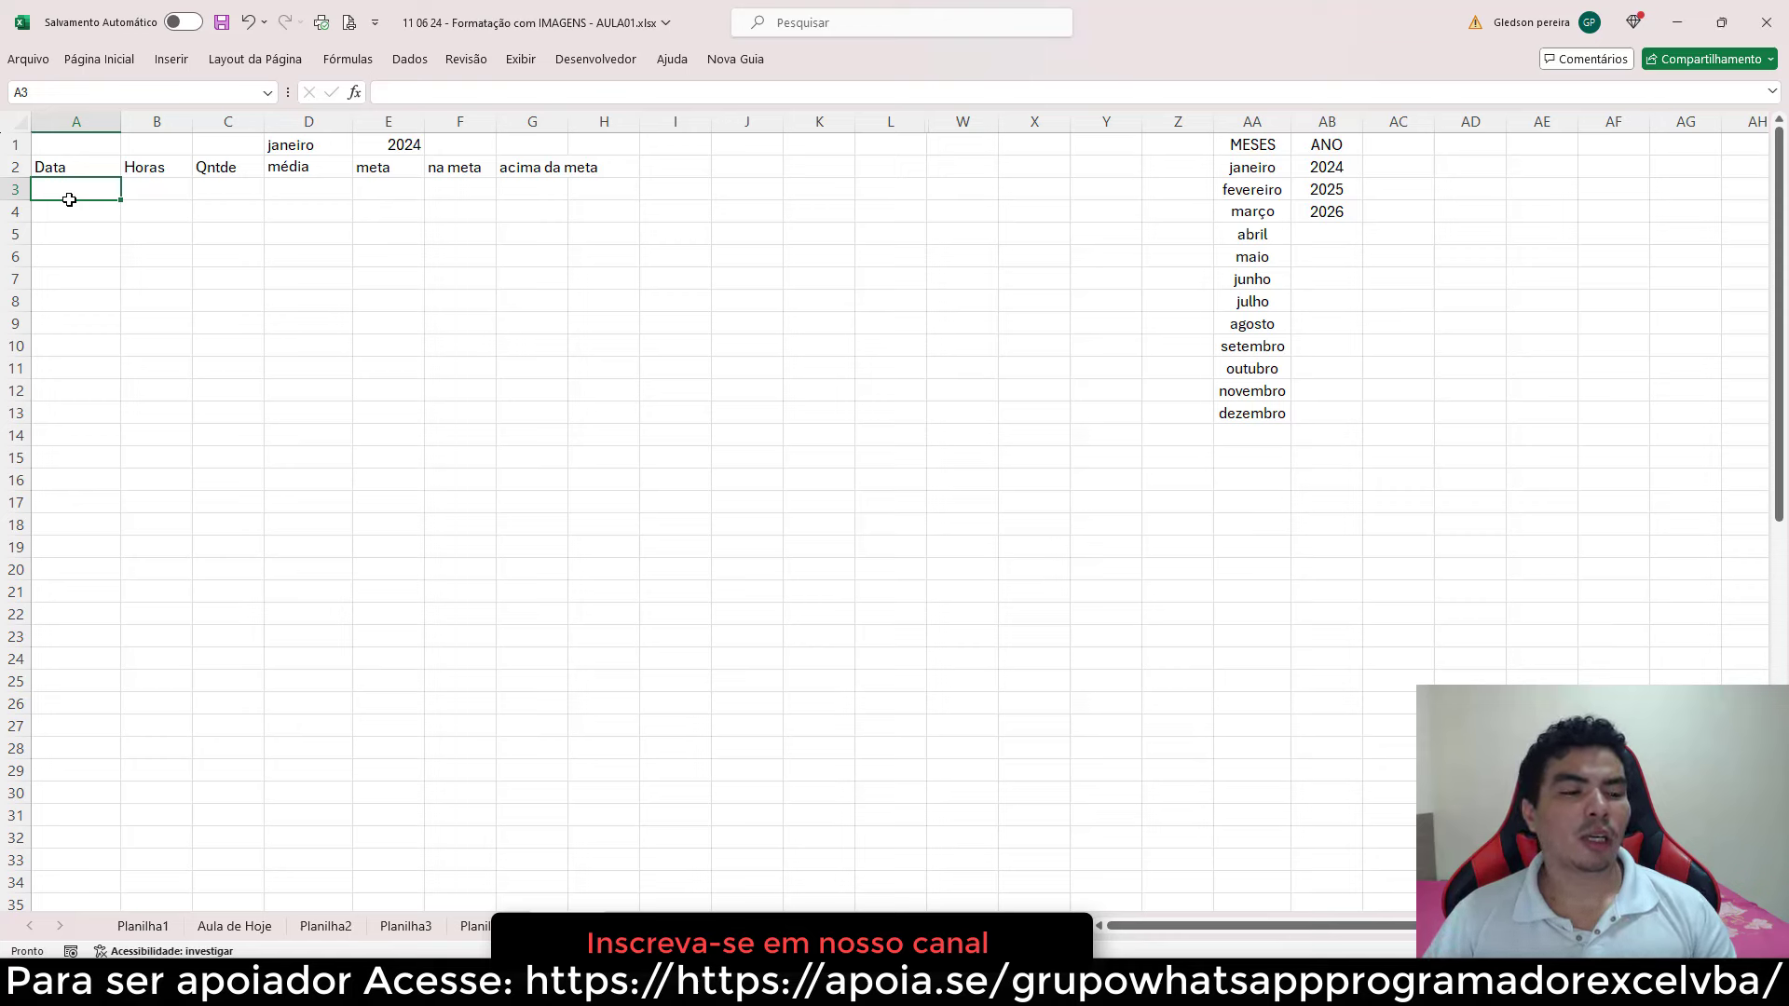
# - In A3, start the formula with nested SEQUÊNCIA, DIA and FIMMÊS functions
pyautogui.write('=se')
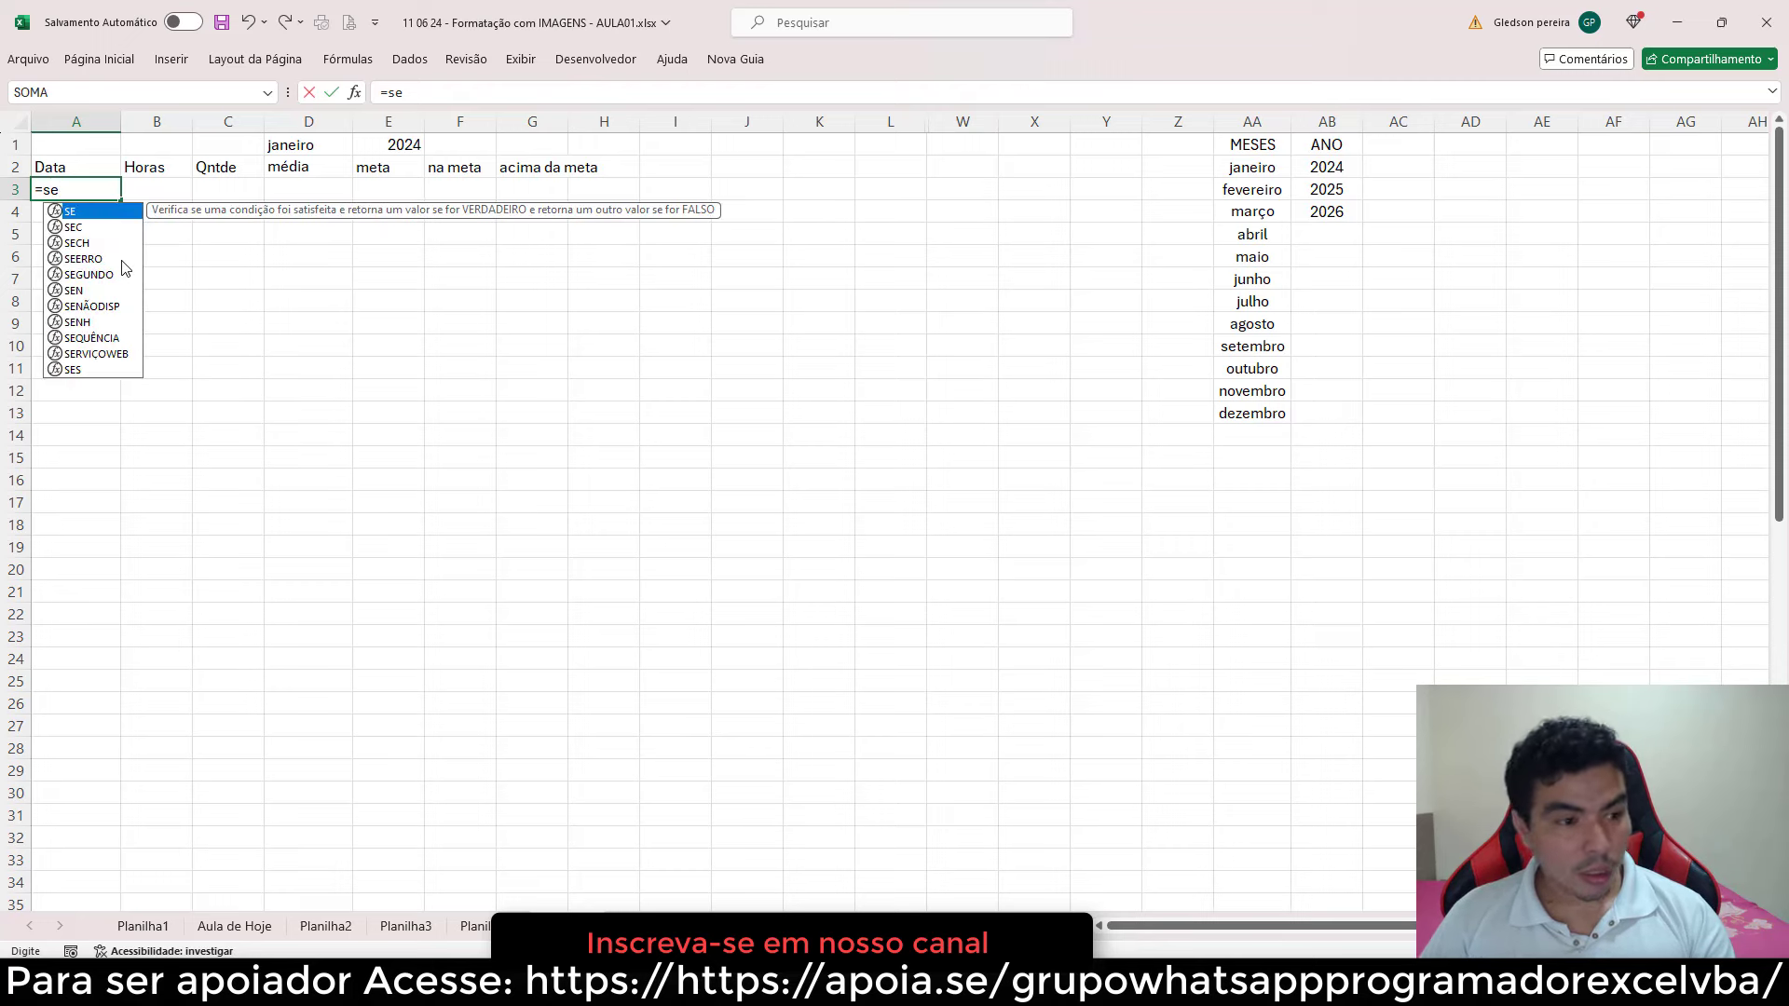
pyautogui.write('q')
pyautogui.press('Tab')
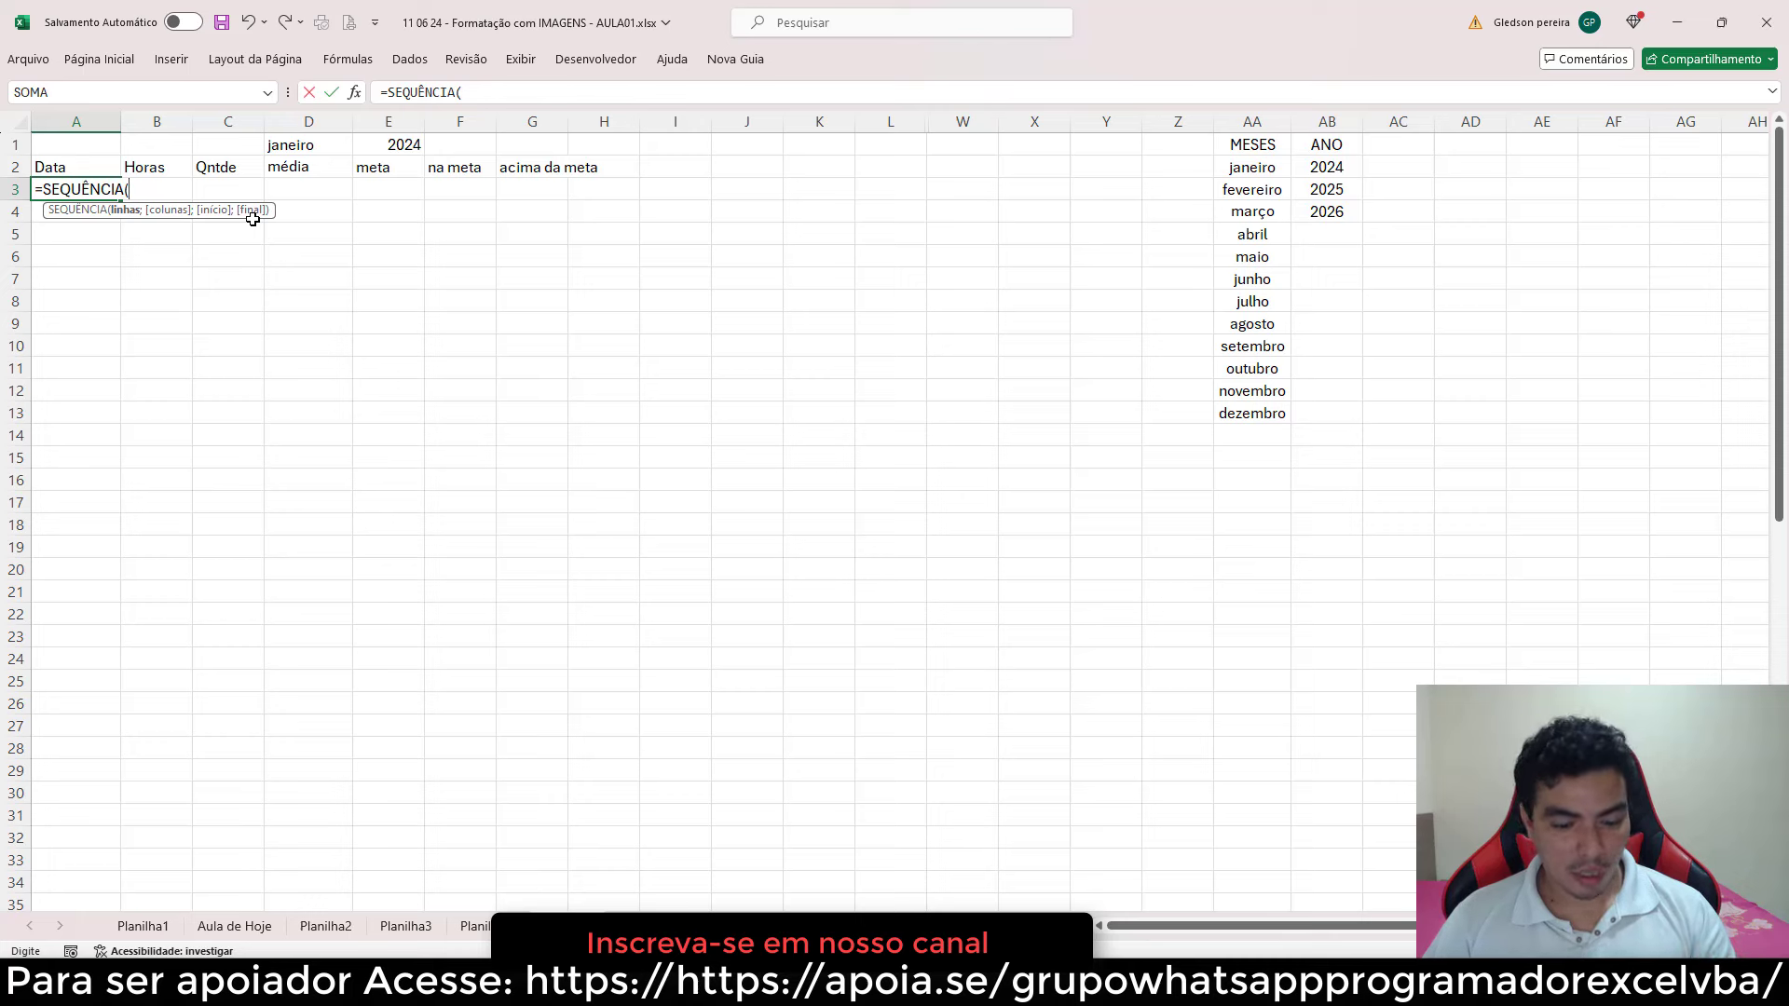
pyautogui.write('di')
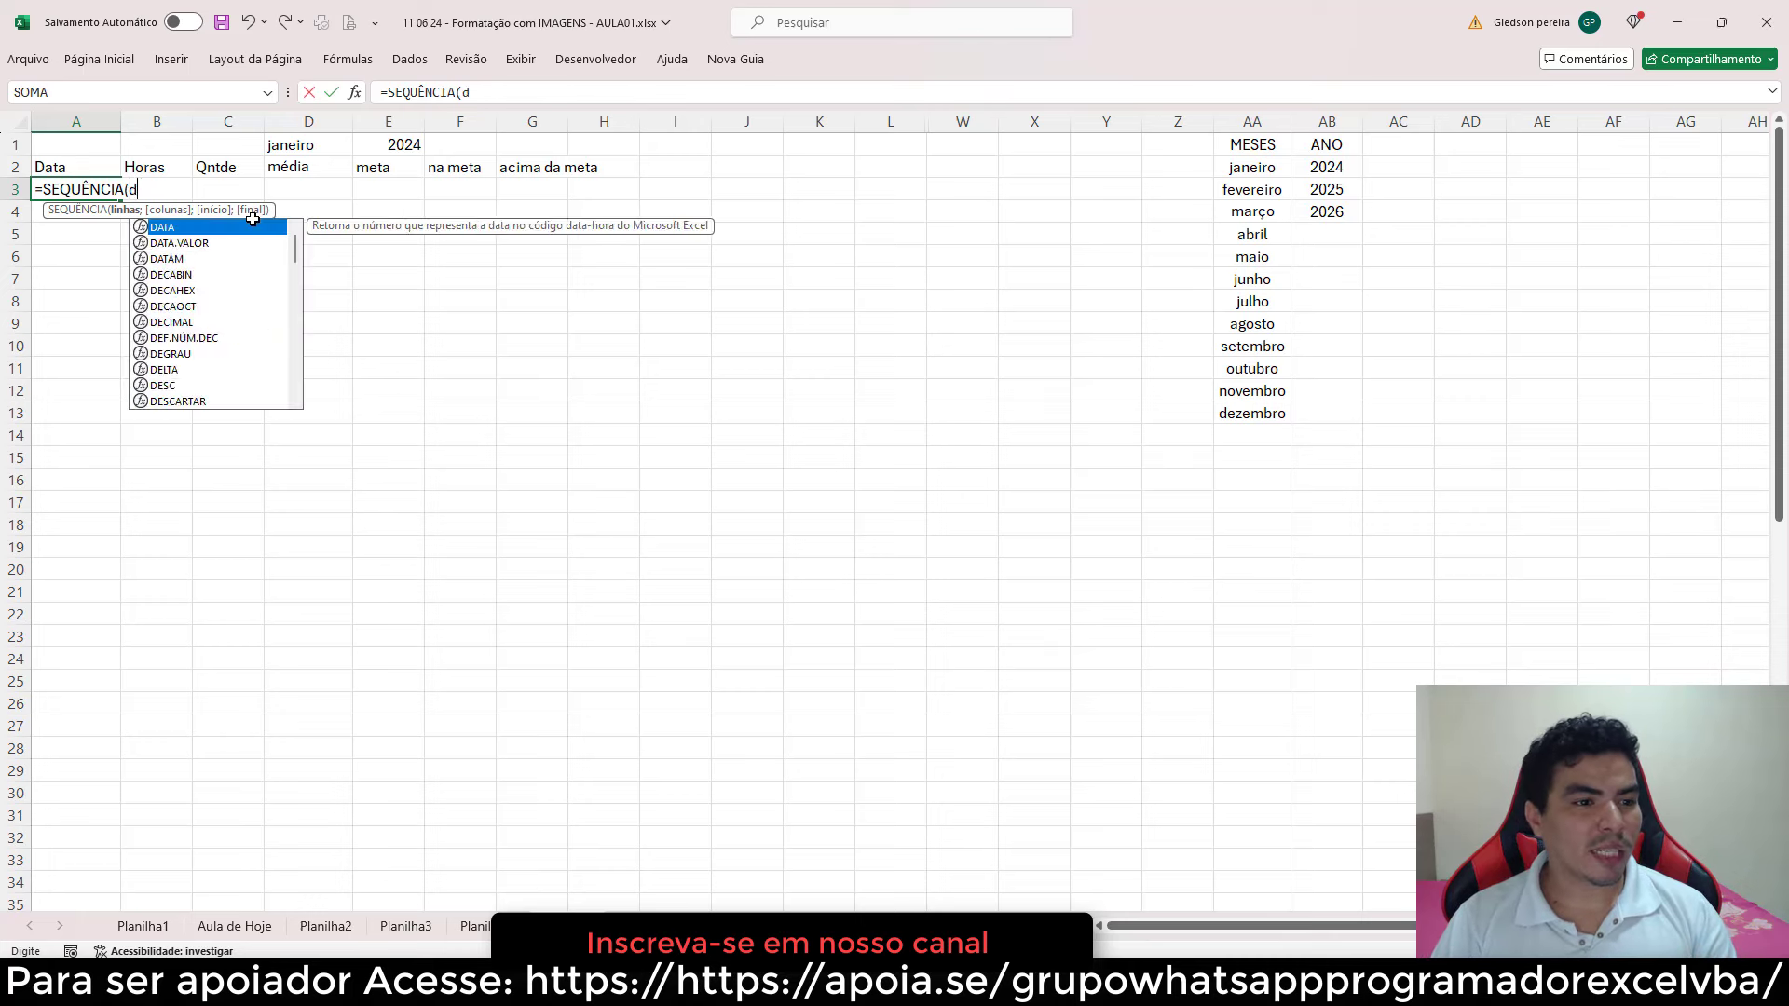
pyautogui.doubleClick(252, 221)
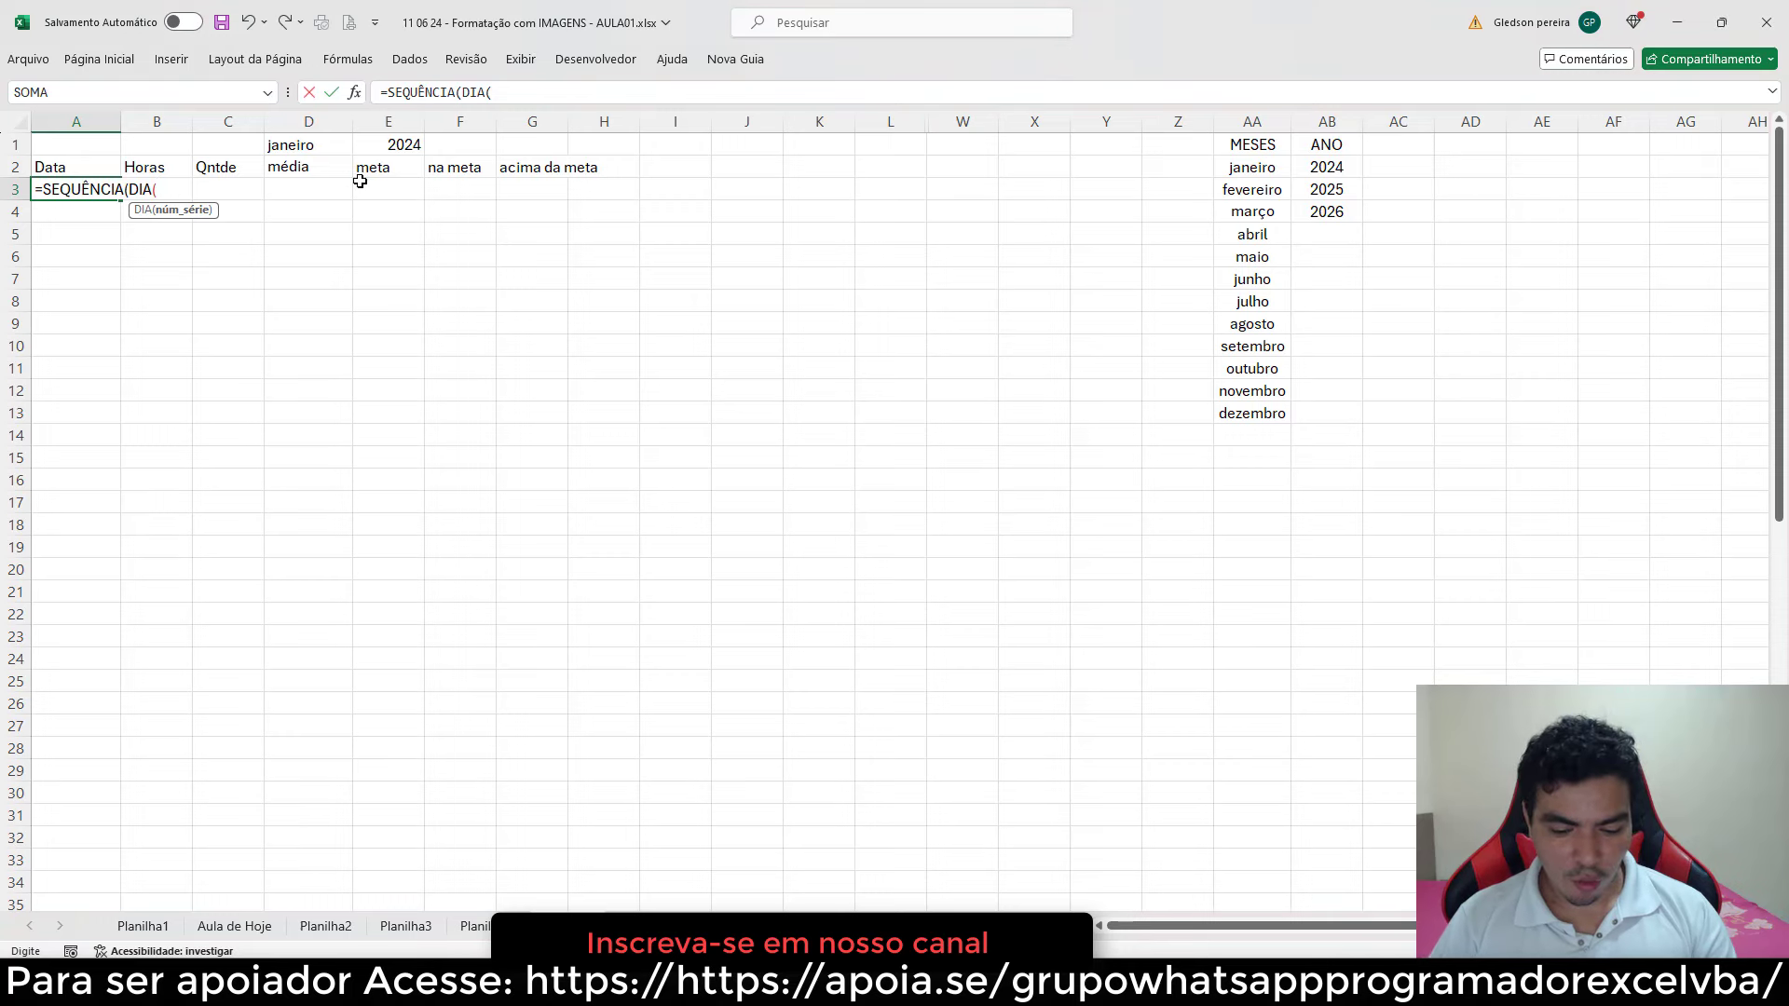
pyautogui.write('fim')
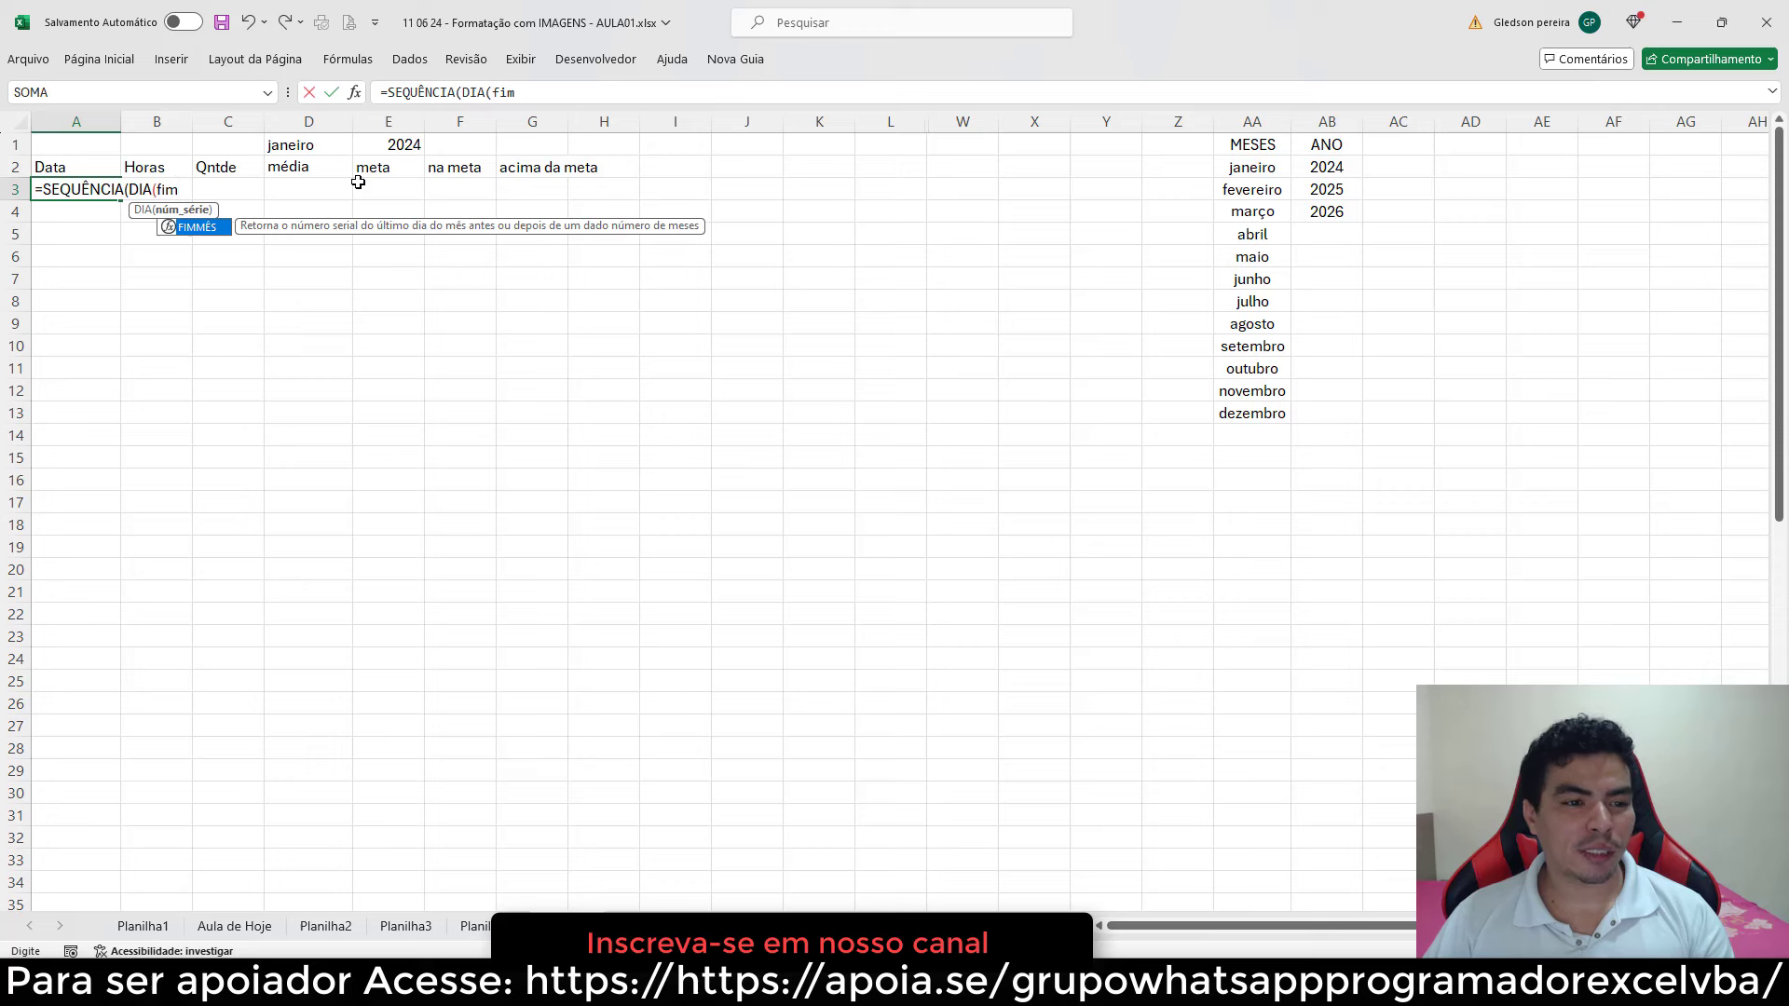
pyautogui.press('Tab')
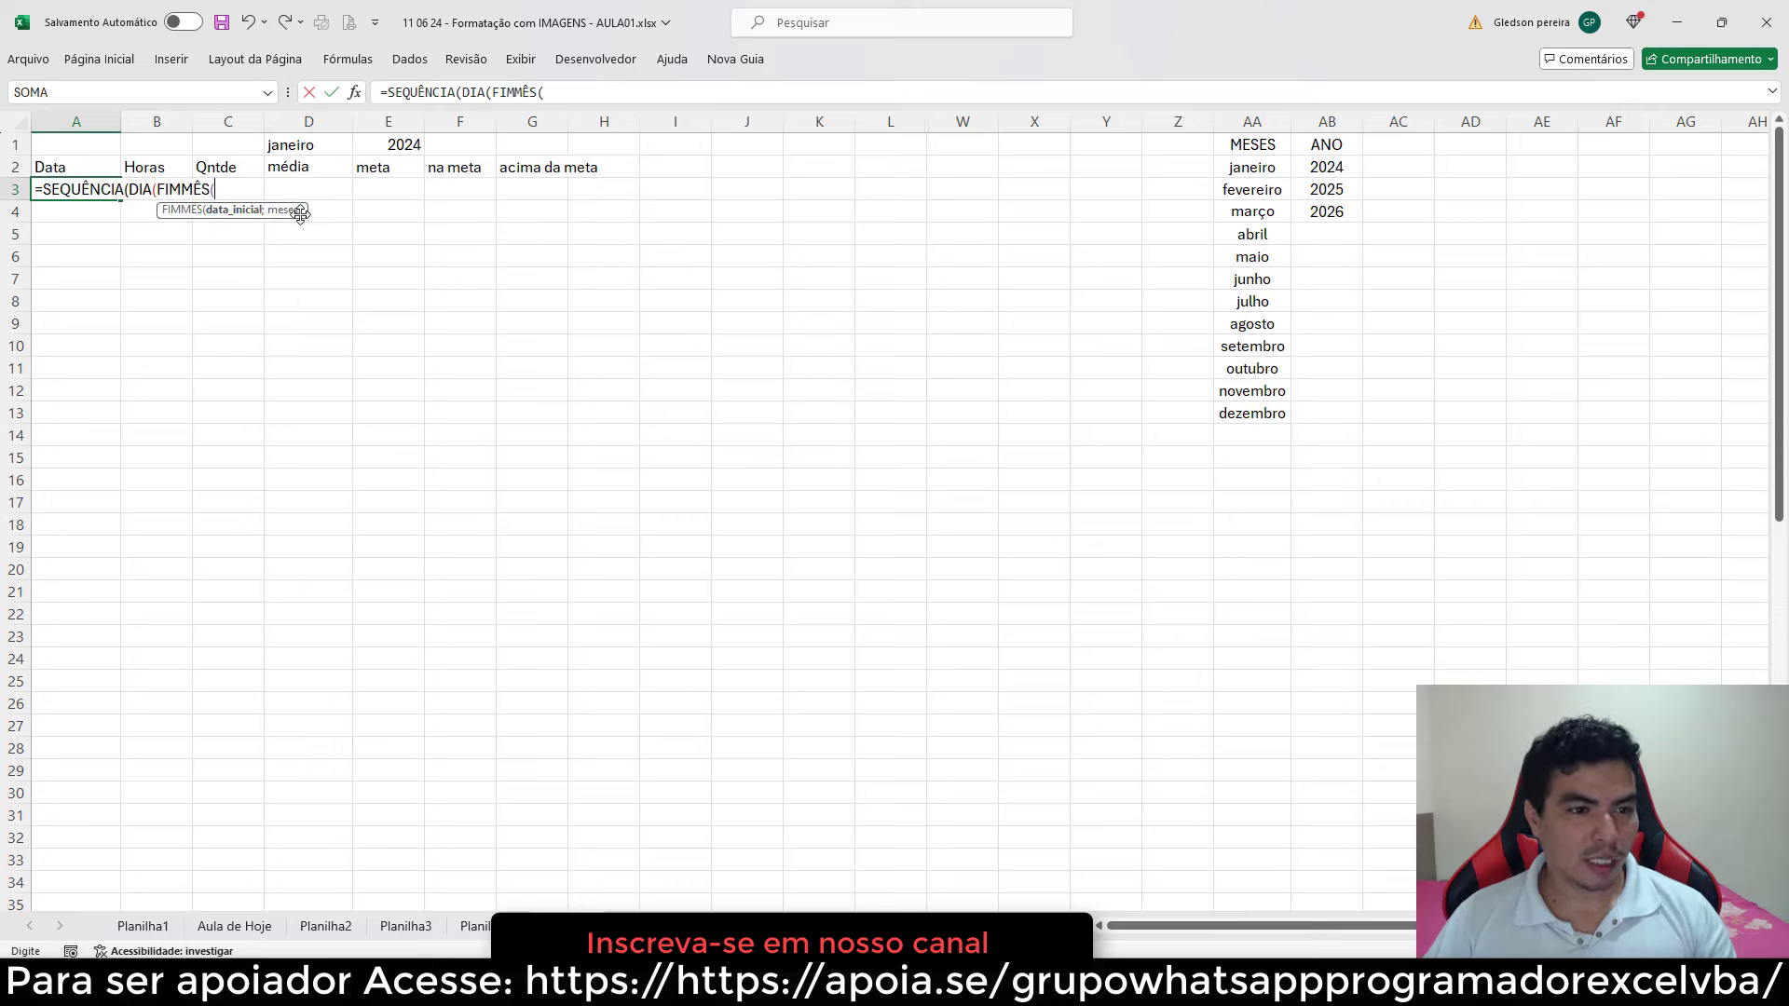
# - Complete it as FIMMÊS(D1&E1;0) with closing brackets so days 1–31 spill
pyautogui.click(324, 145)
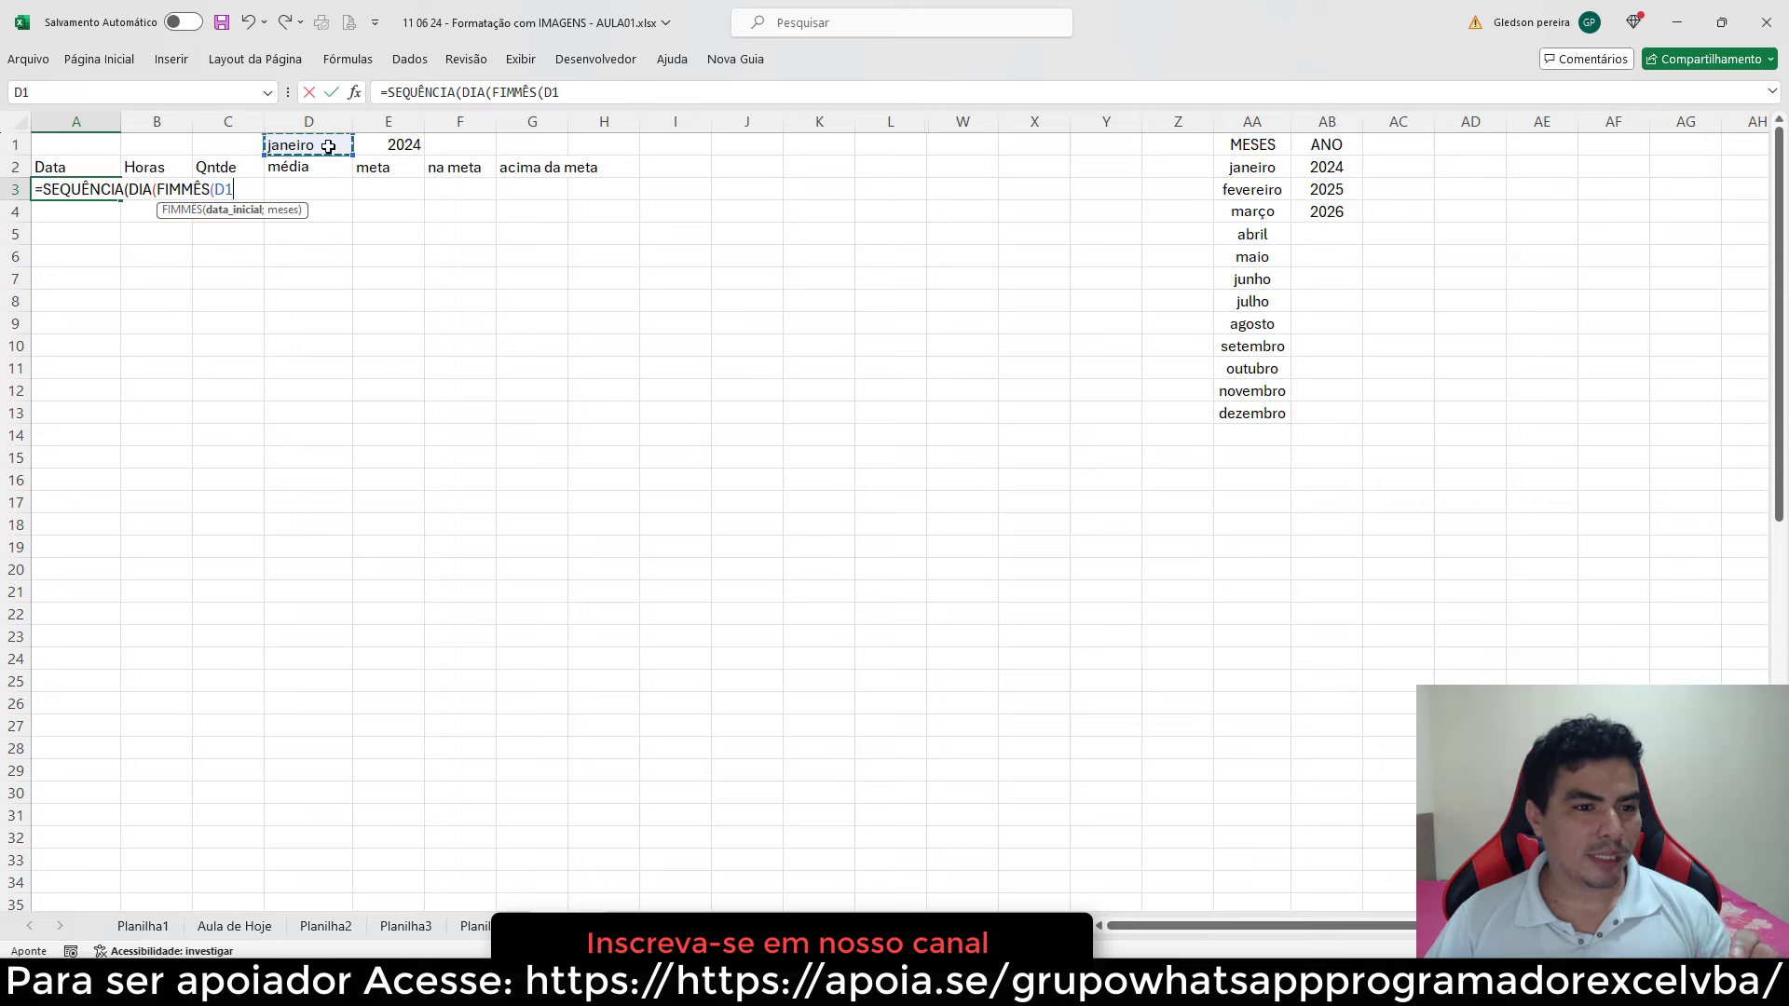
pyautogui.click(568, 92)
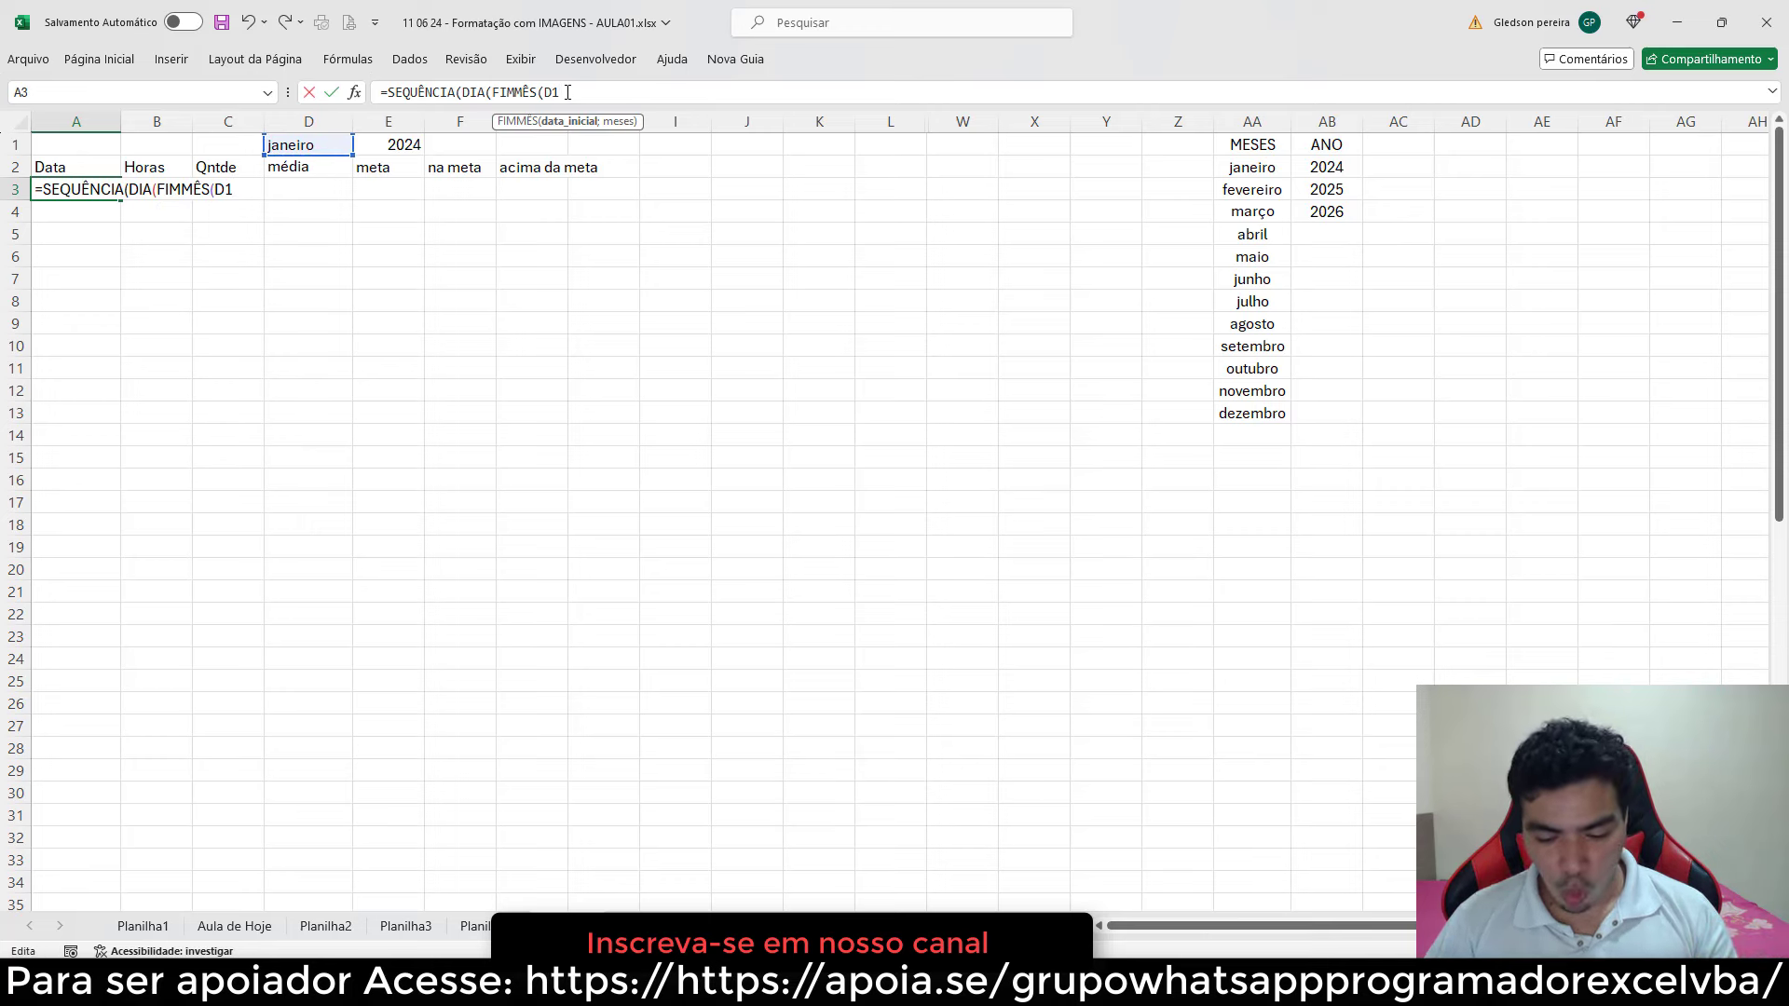
pyautogui.write('&')
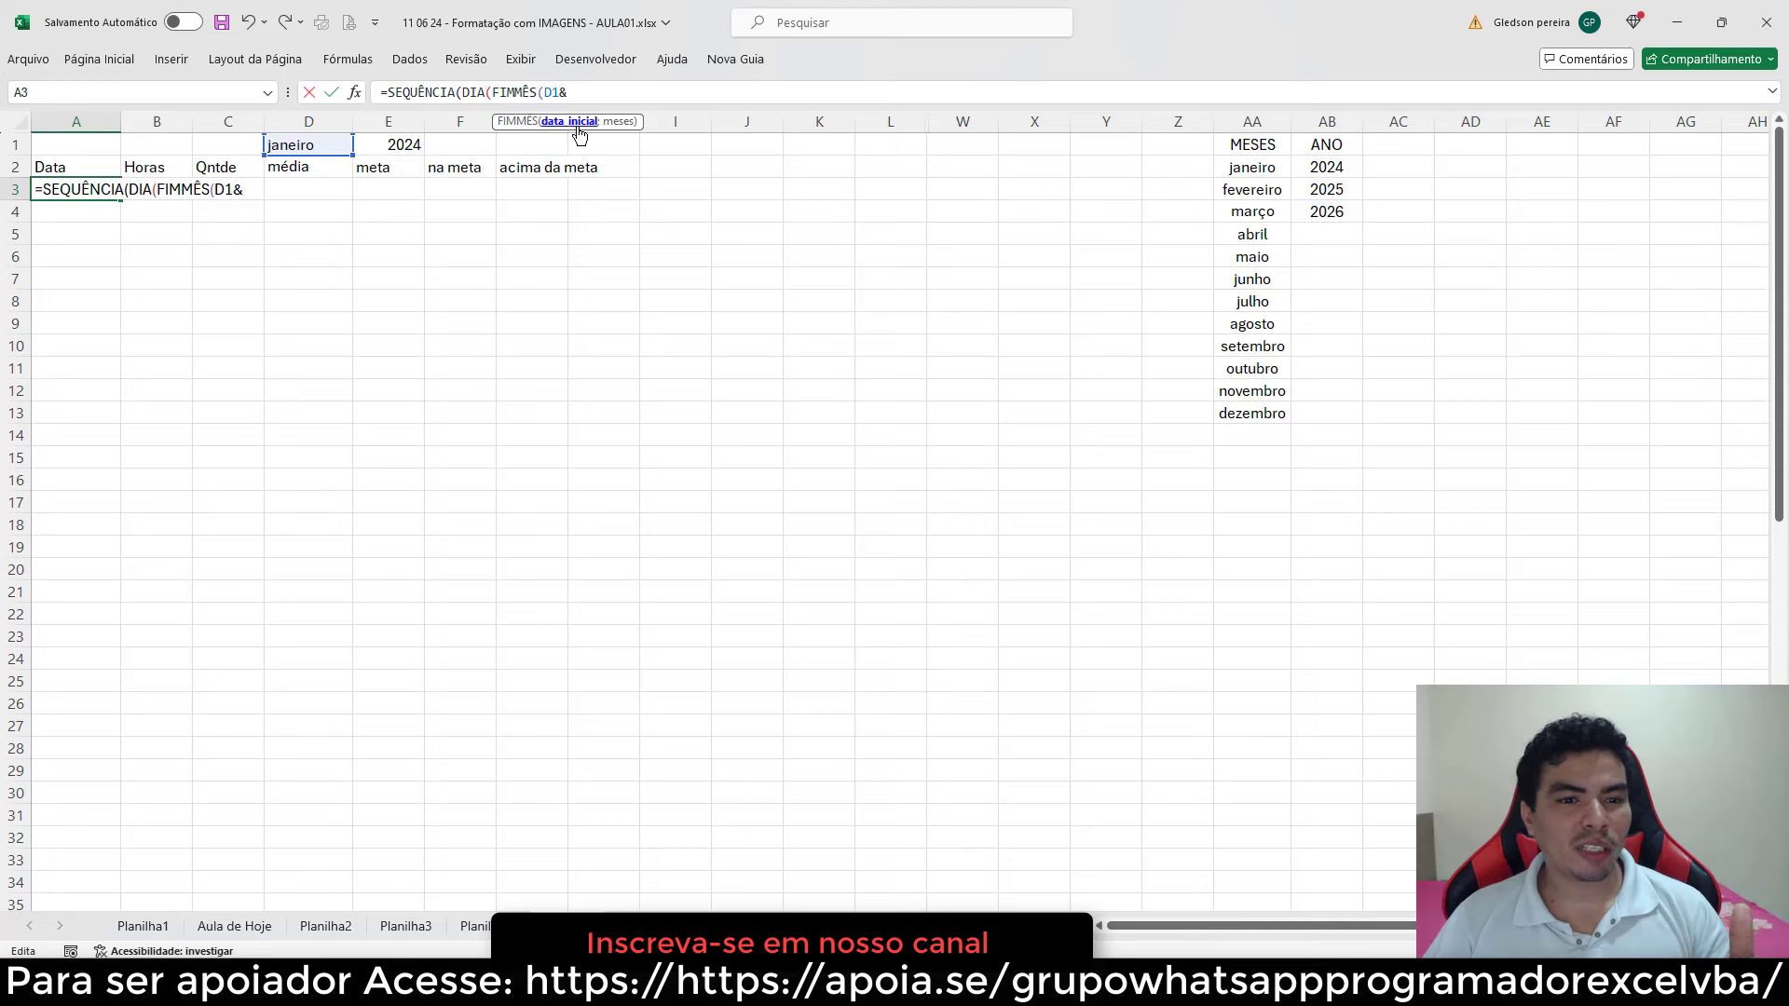
pyautogui.click(399, 146)
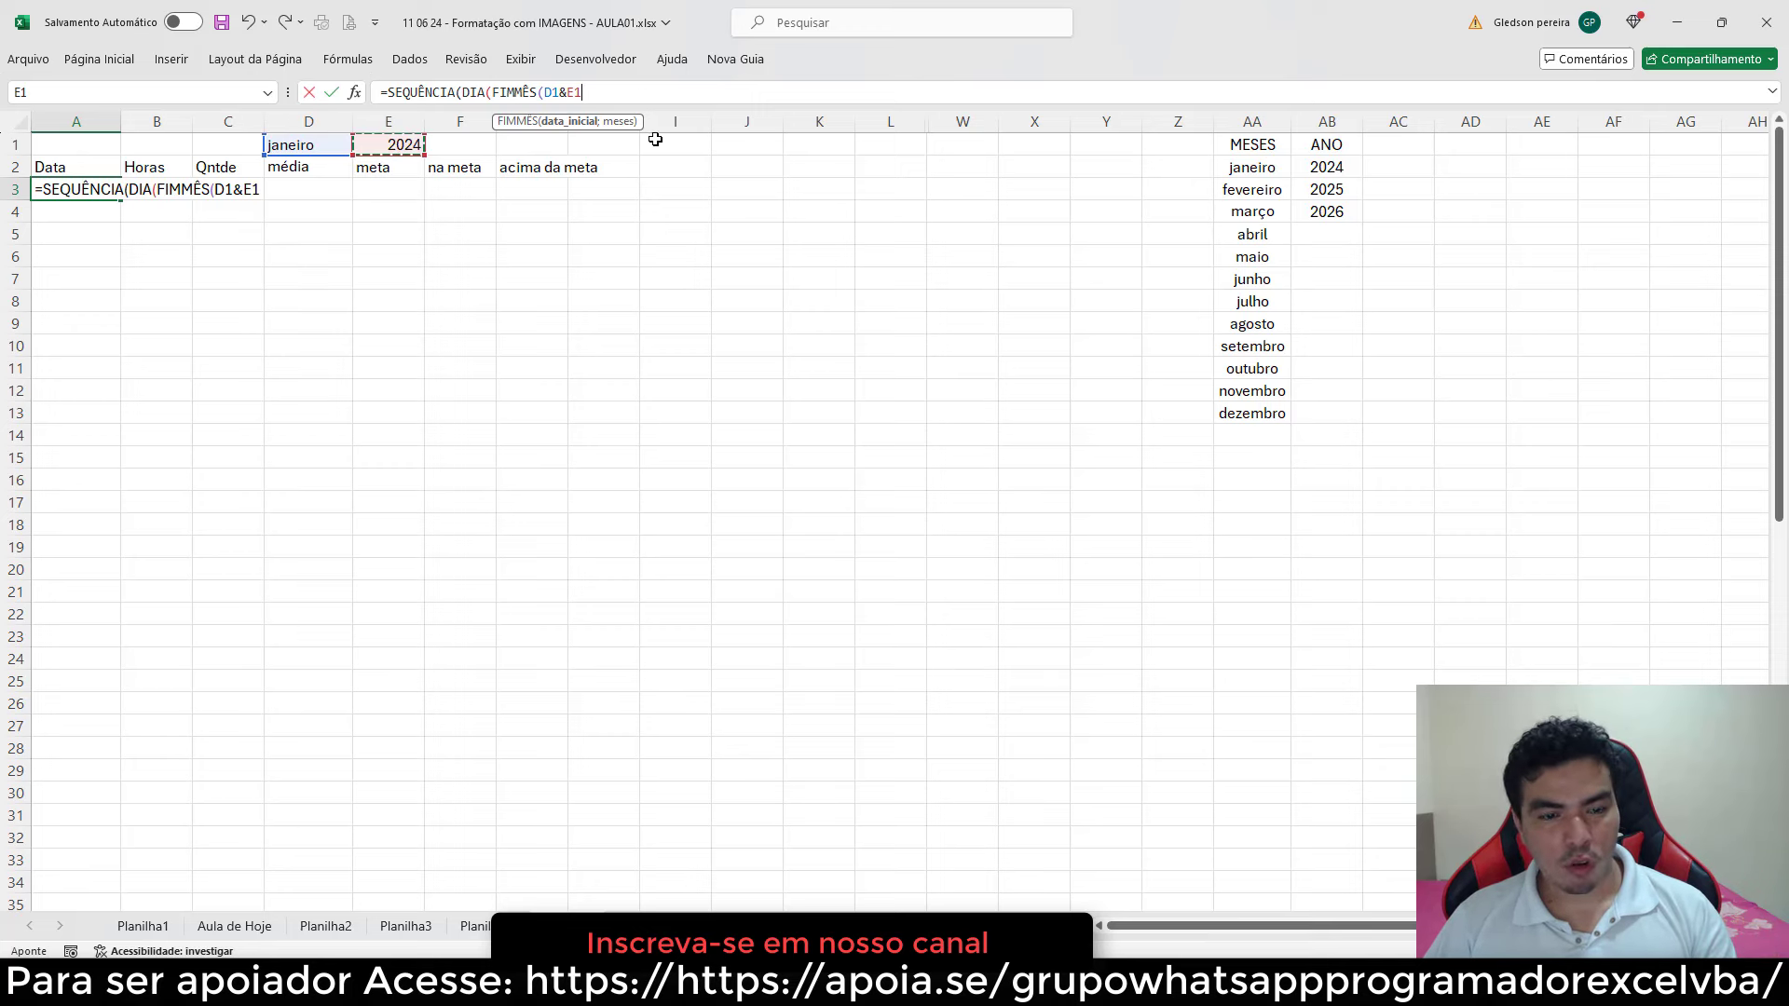
pyautogui.write(';0')
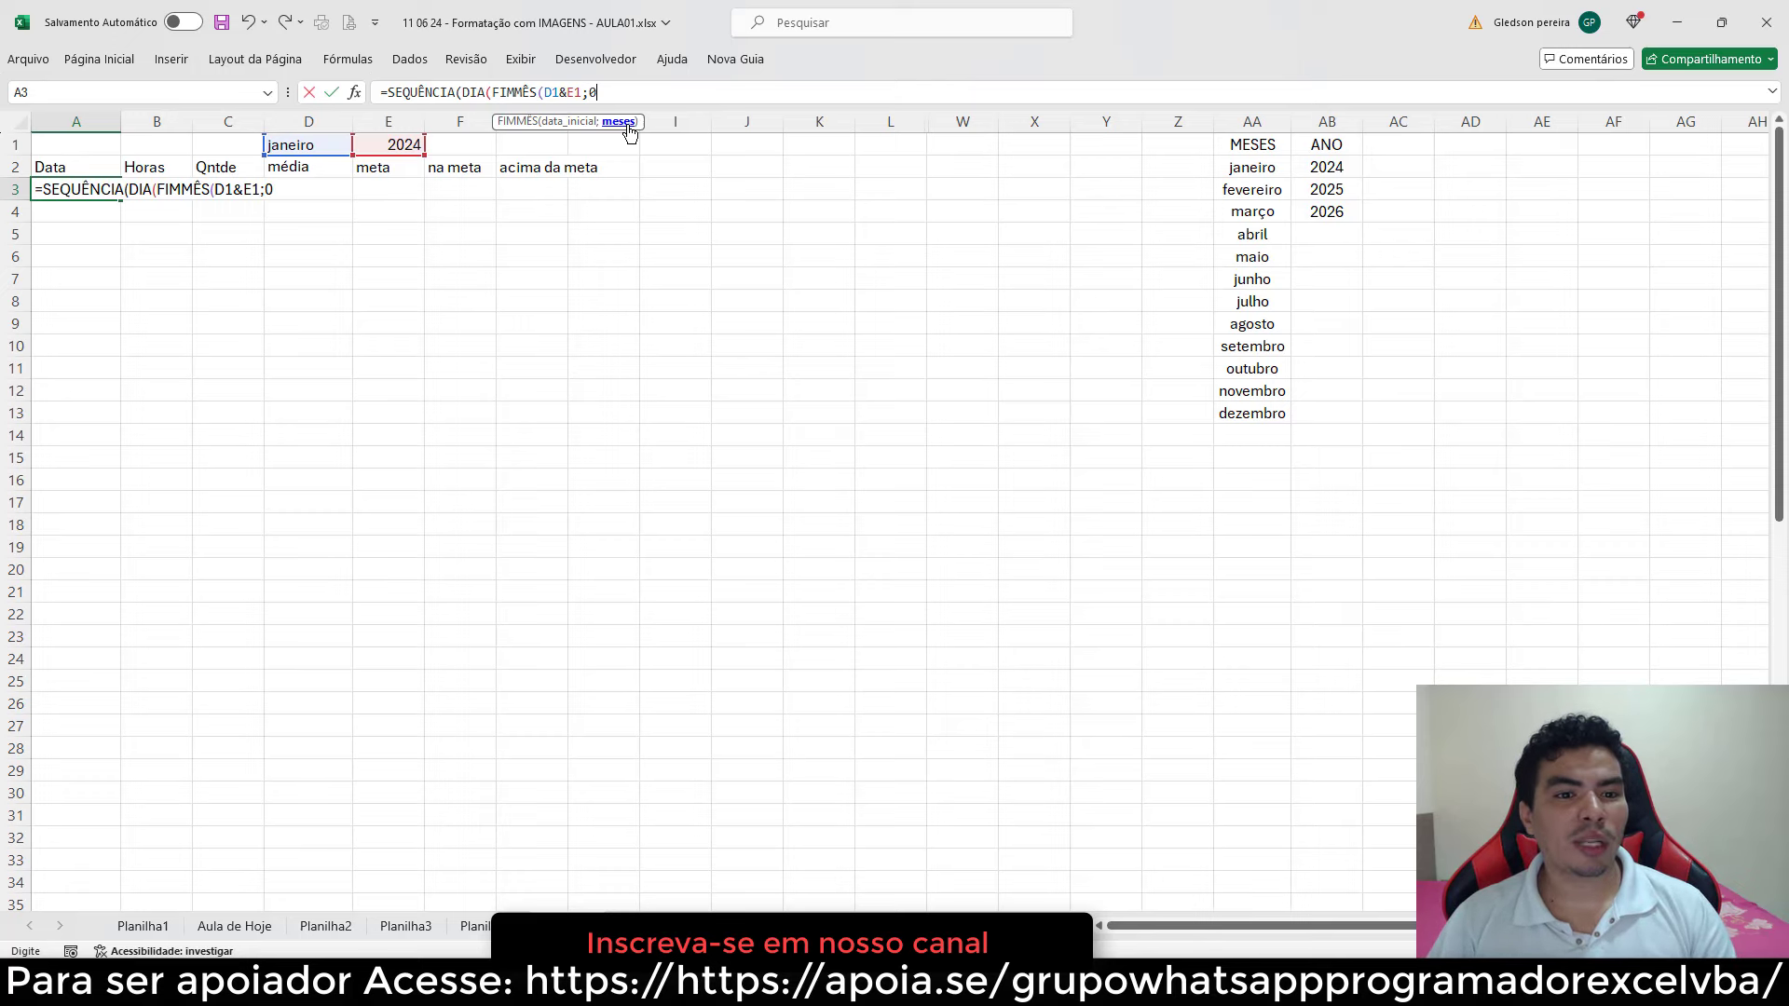
pyautogui.write(')')
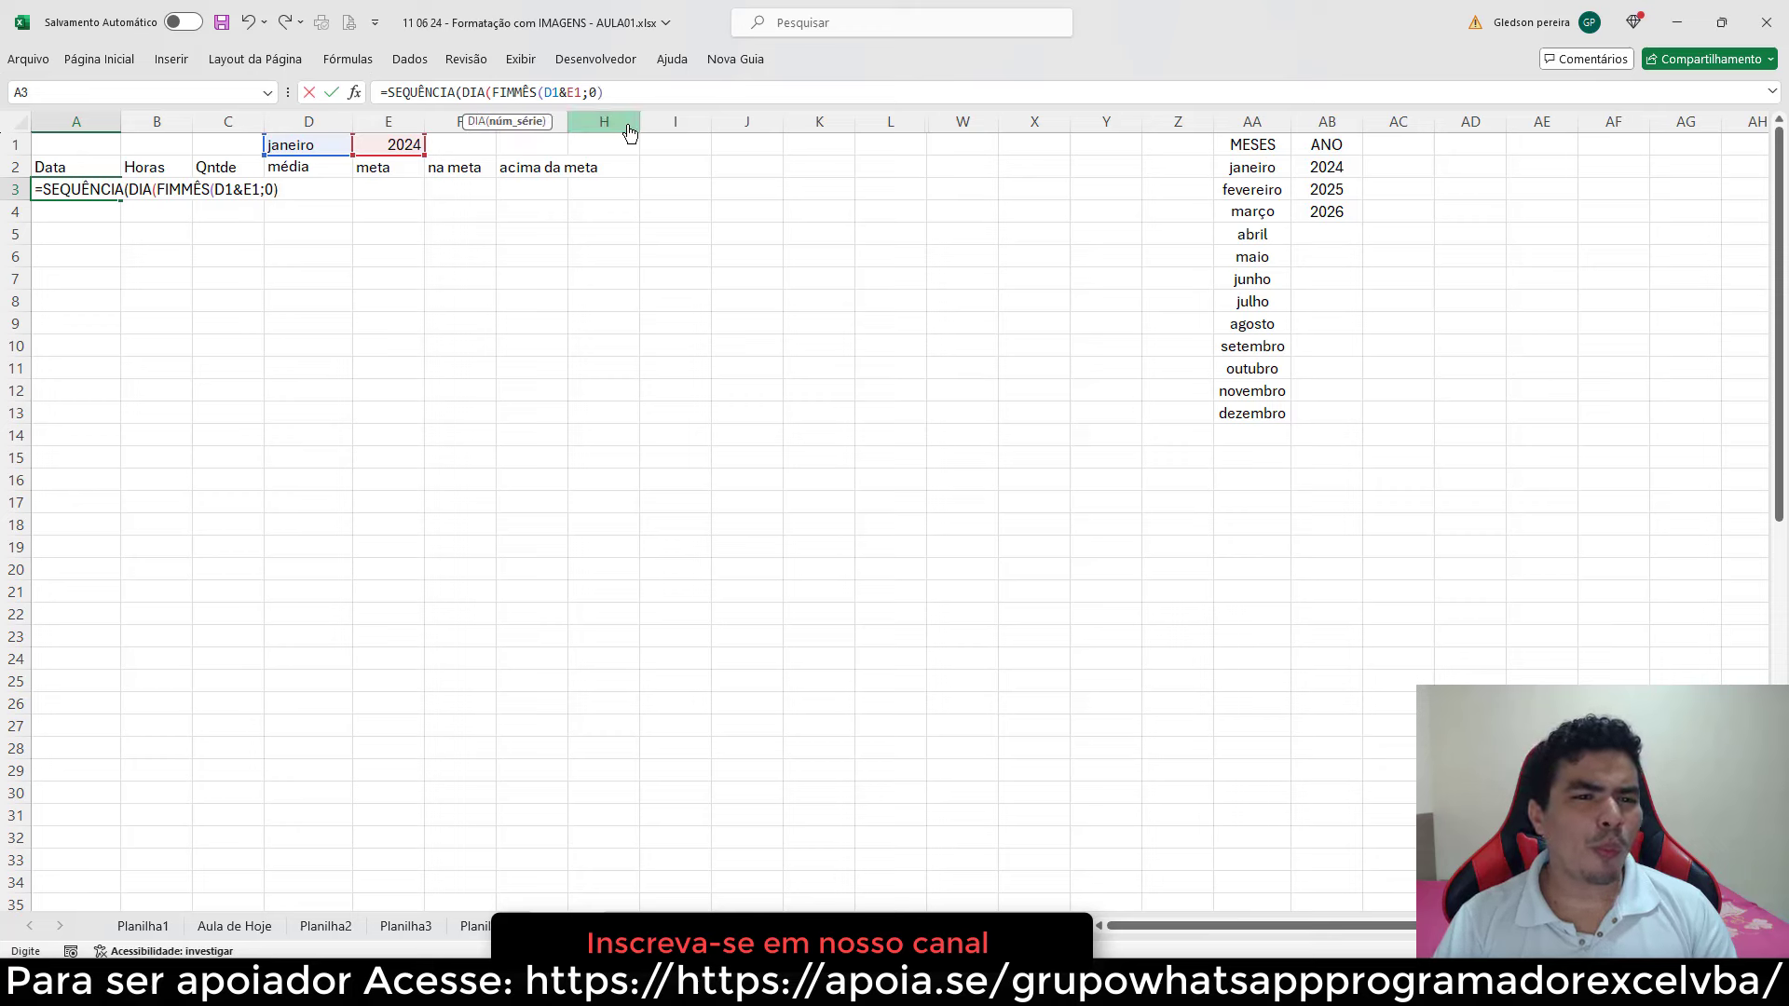
pyautogui.write(')')
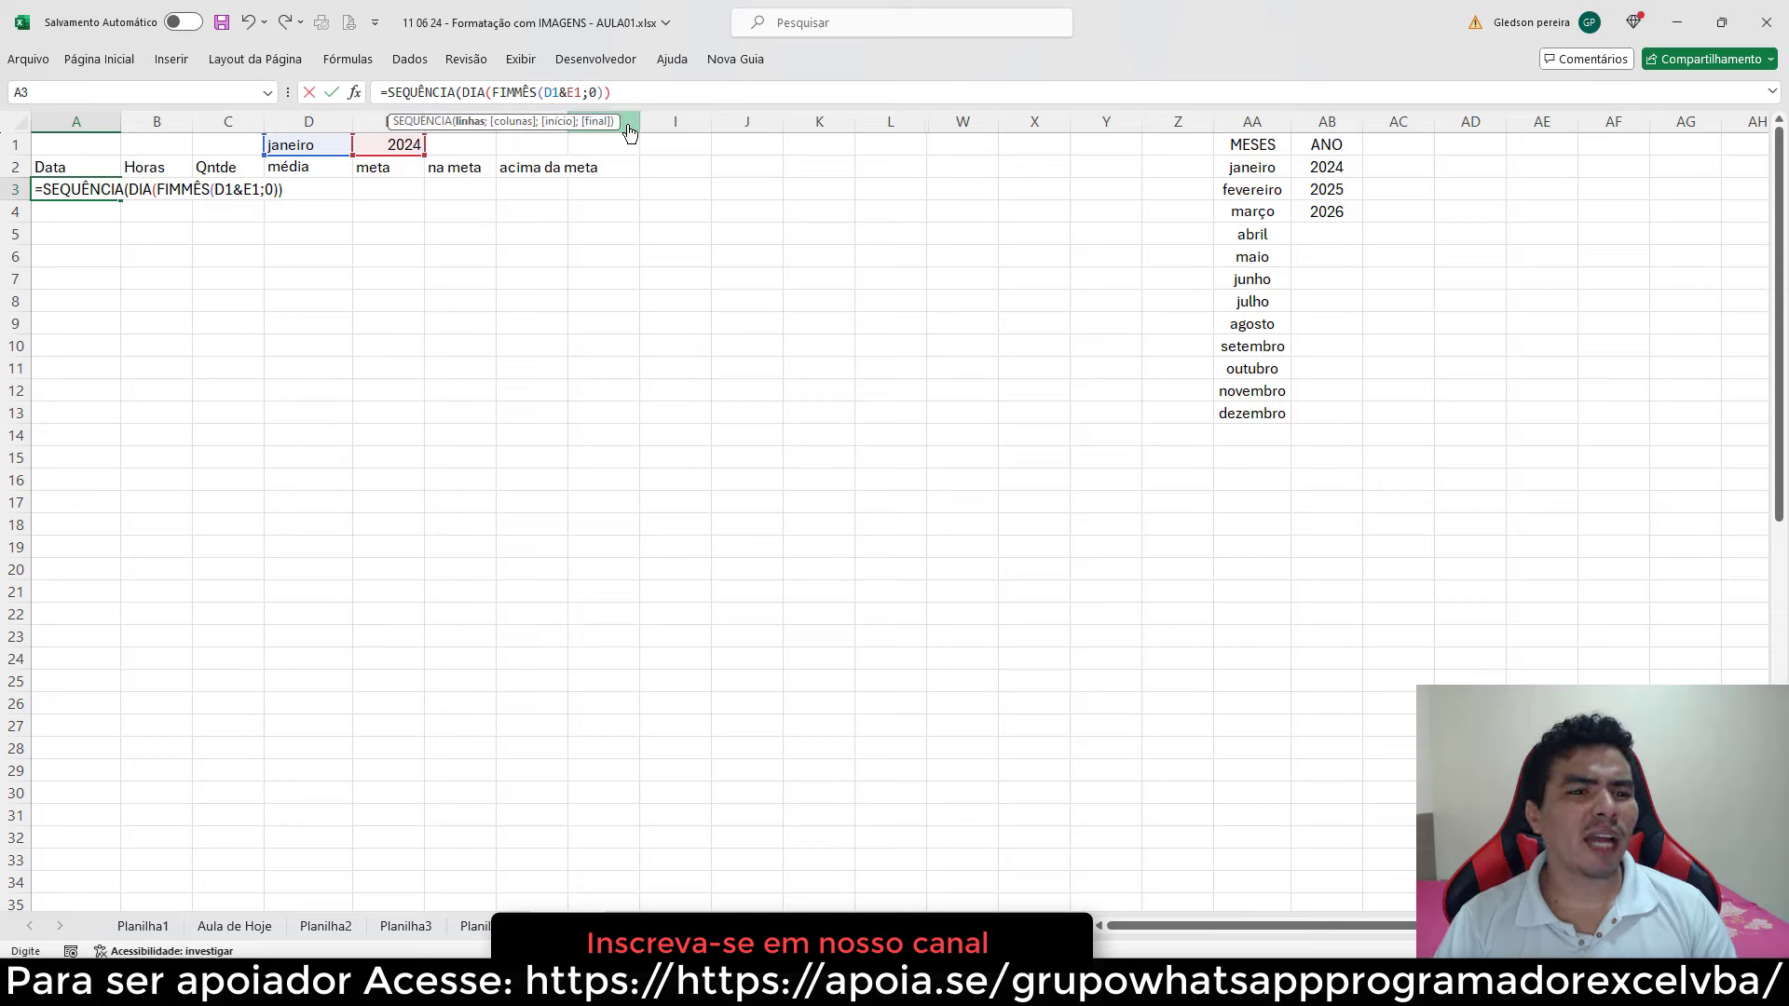
pyautogui.write(')')
pyautogui.press('Return')
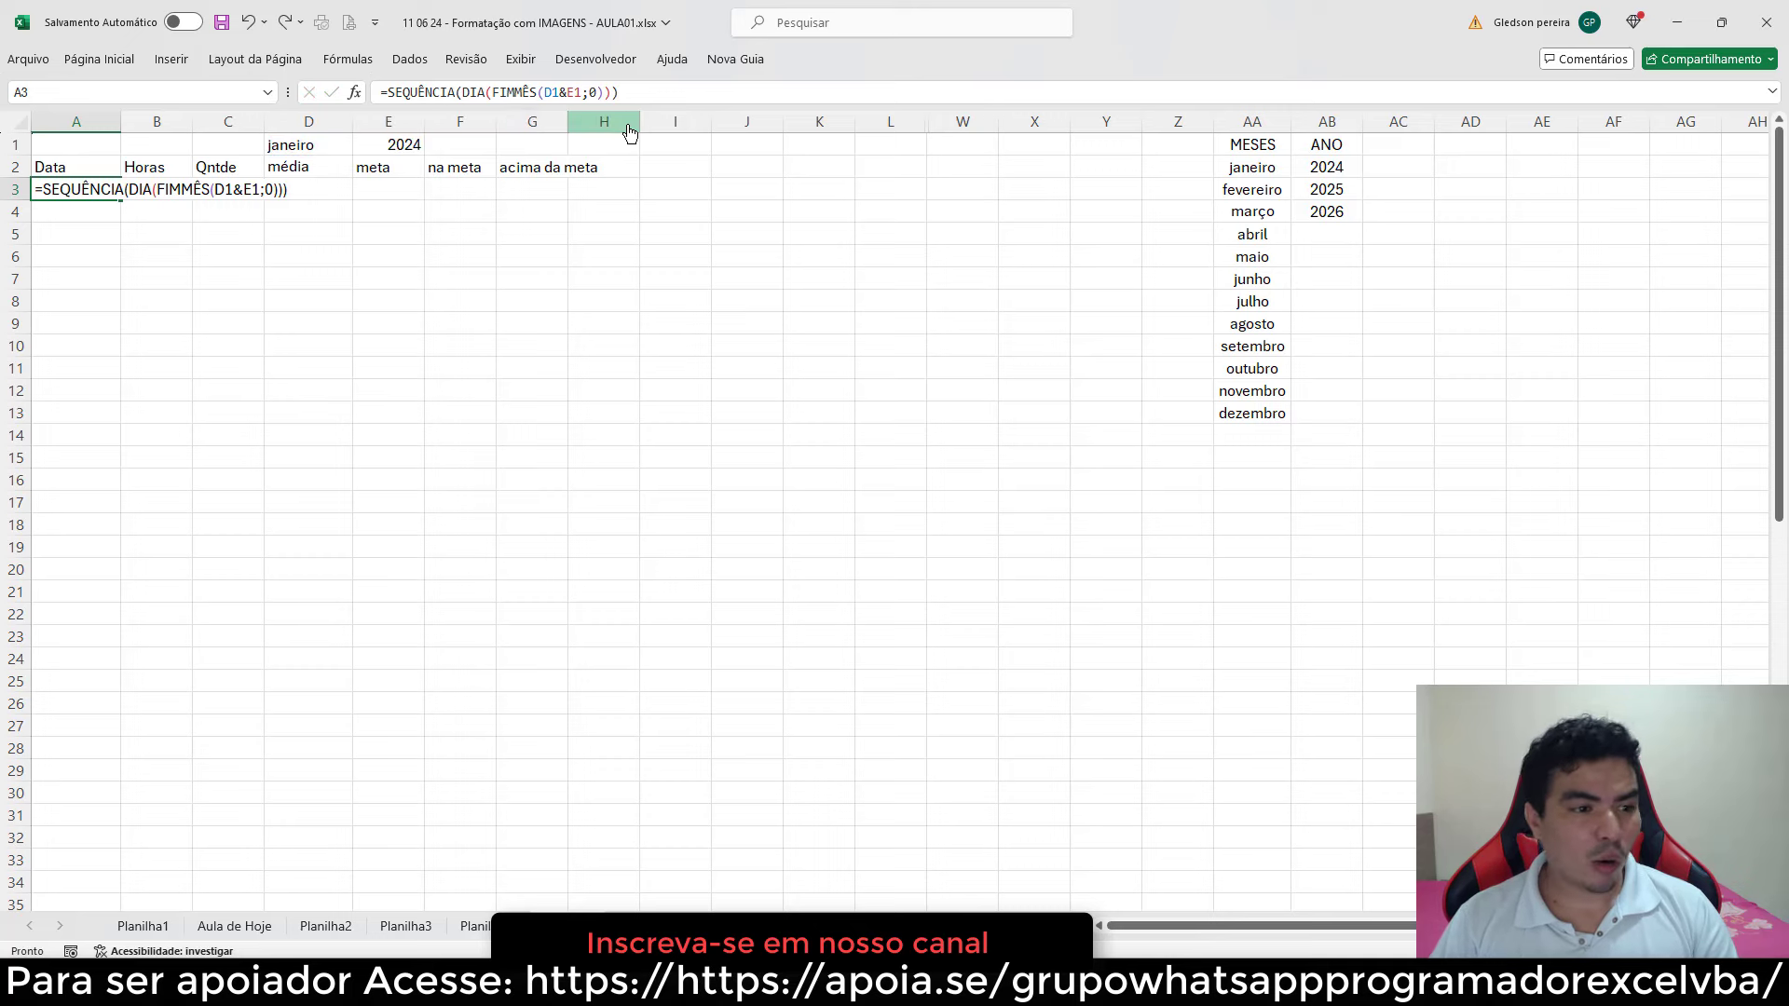
# - Switch the D1 month to fevereiro to test the day list
pyautogui.click(96, 189)
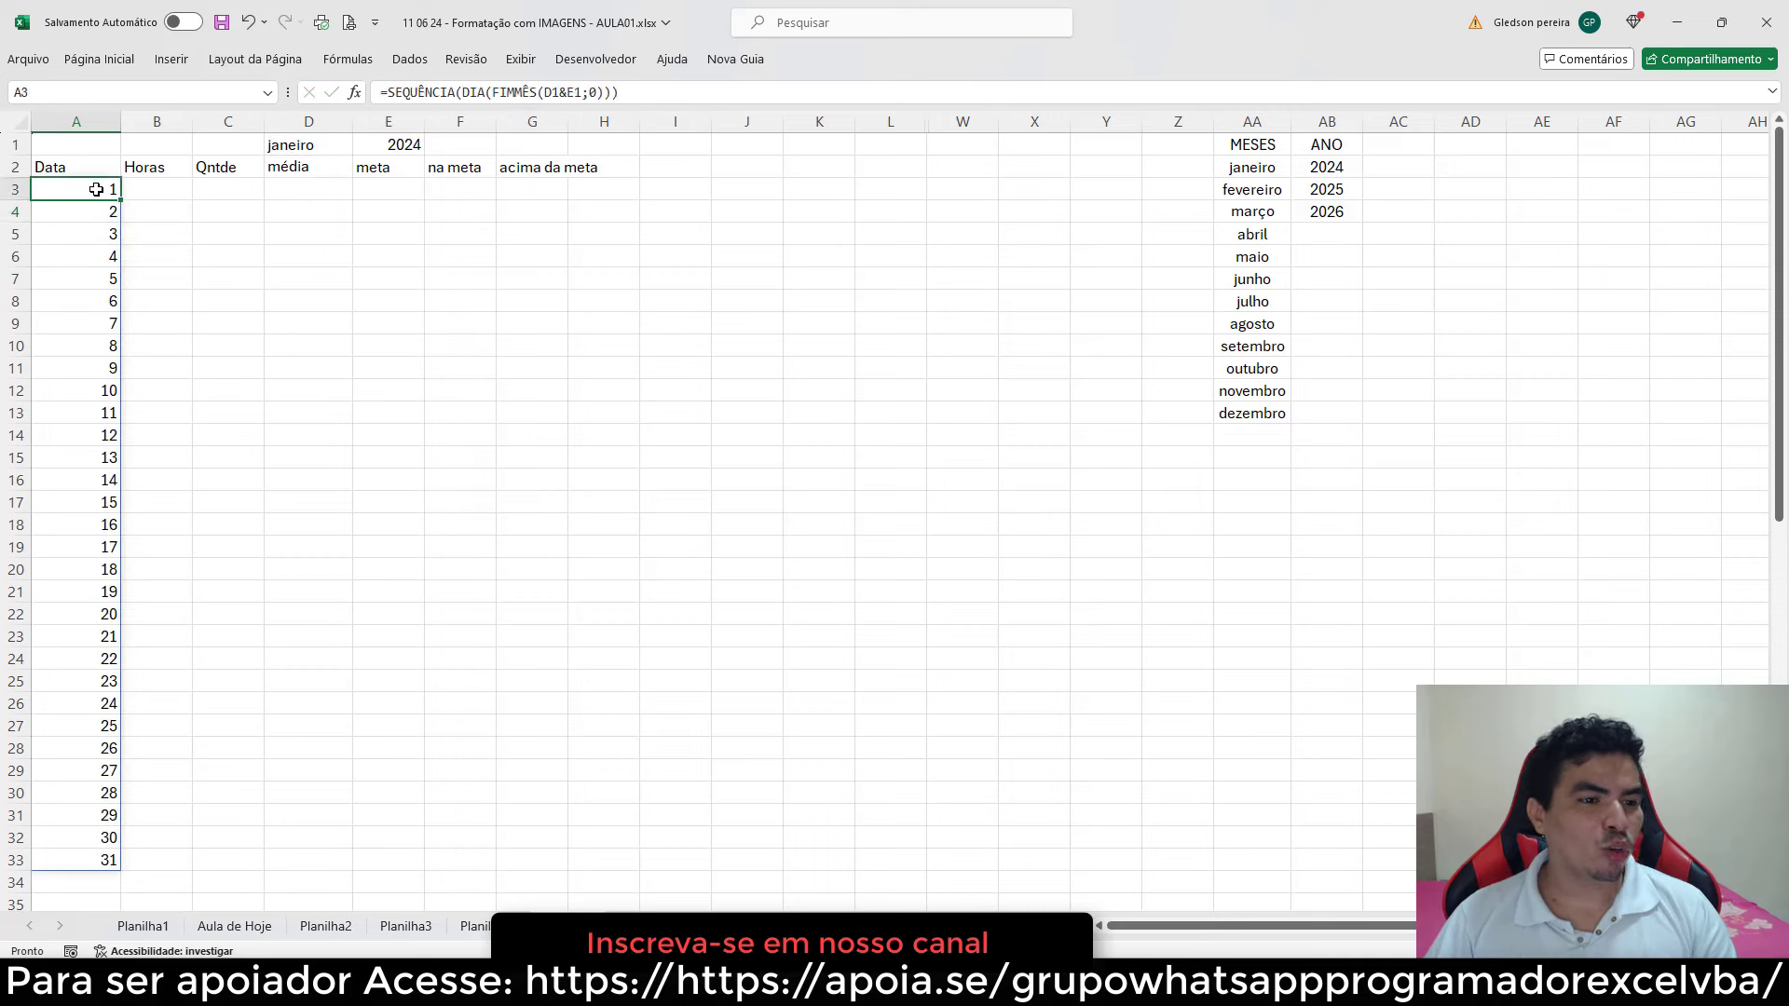
pyautogui.click(326, 149)
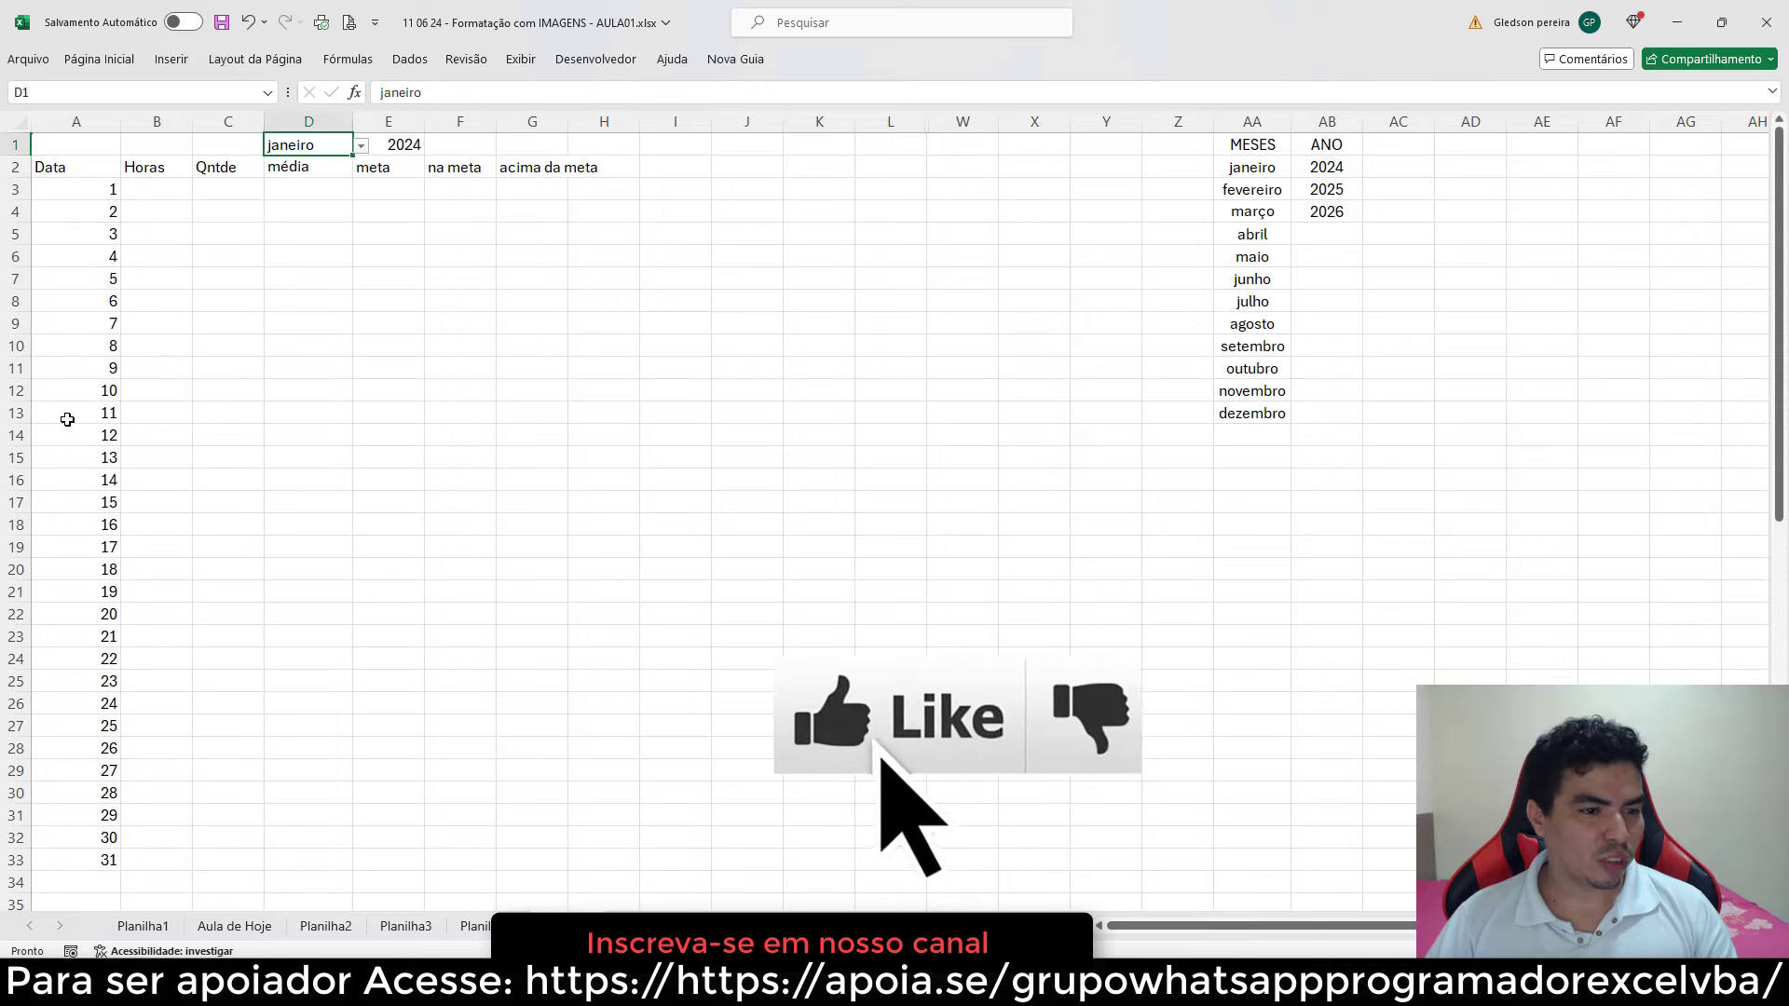
pyautogui.click(360, 146)
pyautogui.click(298, 179)
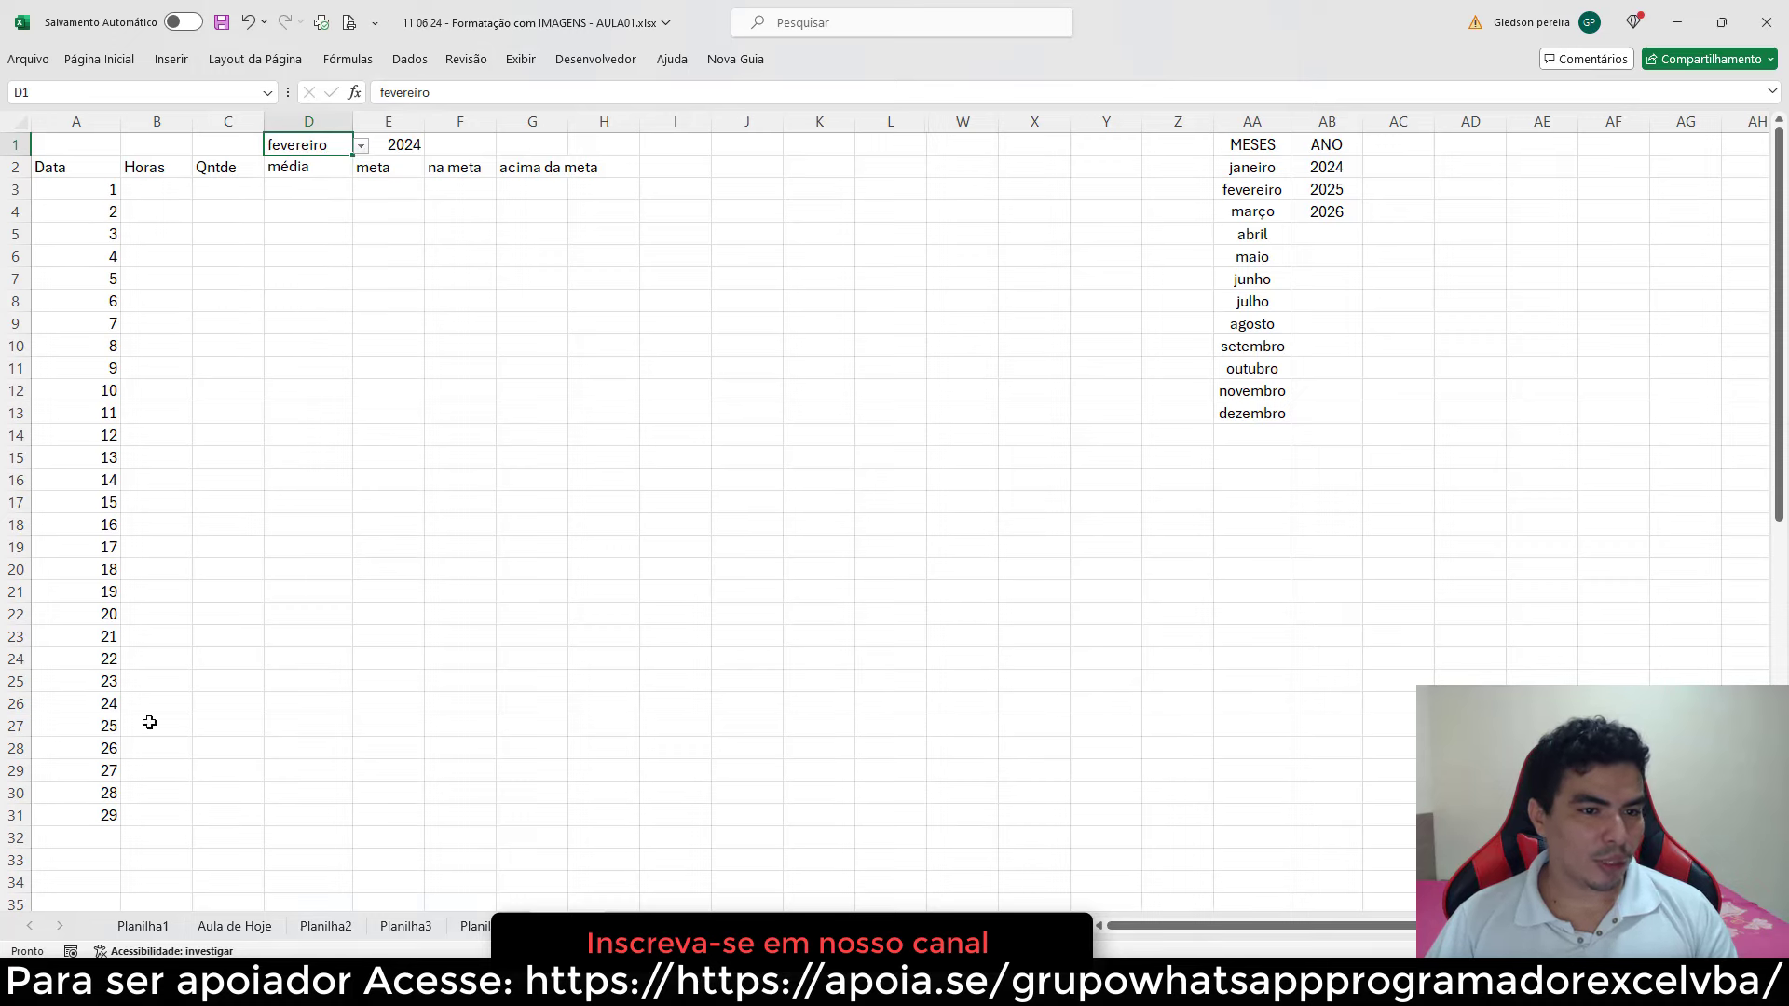
# - Set E1 to 2024 and D1 to abril, then select the spilled day list from A3
pyautogui.click(410, 154)
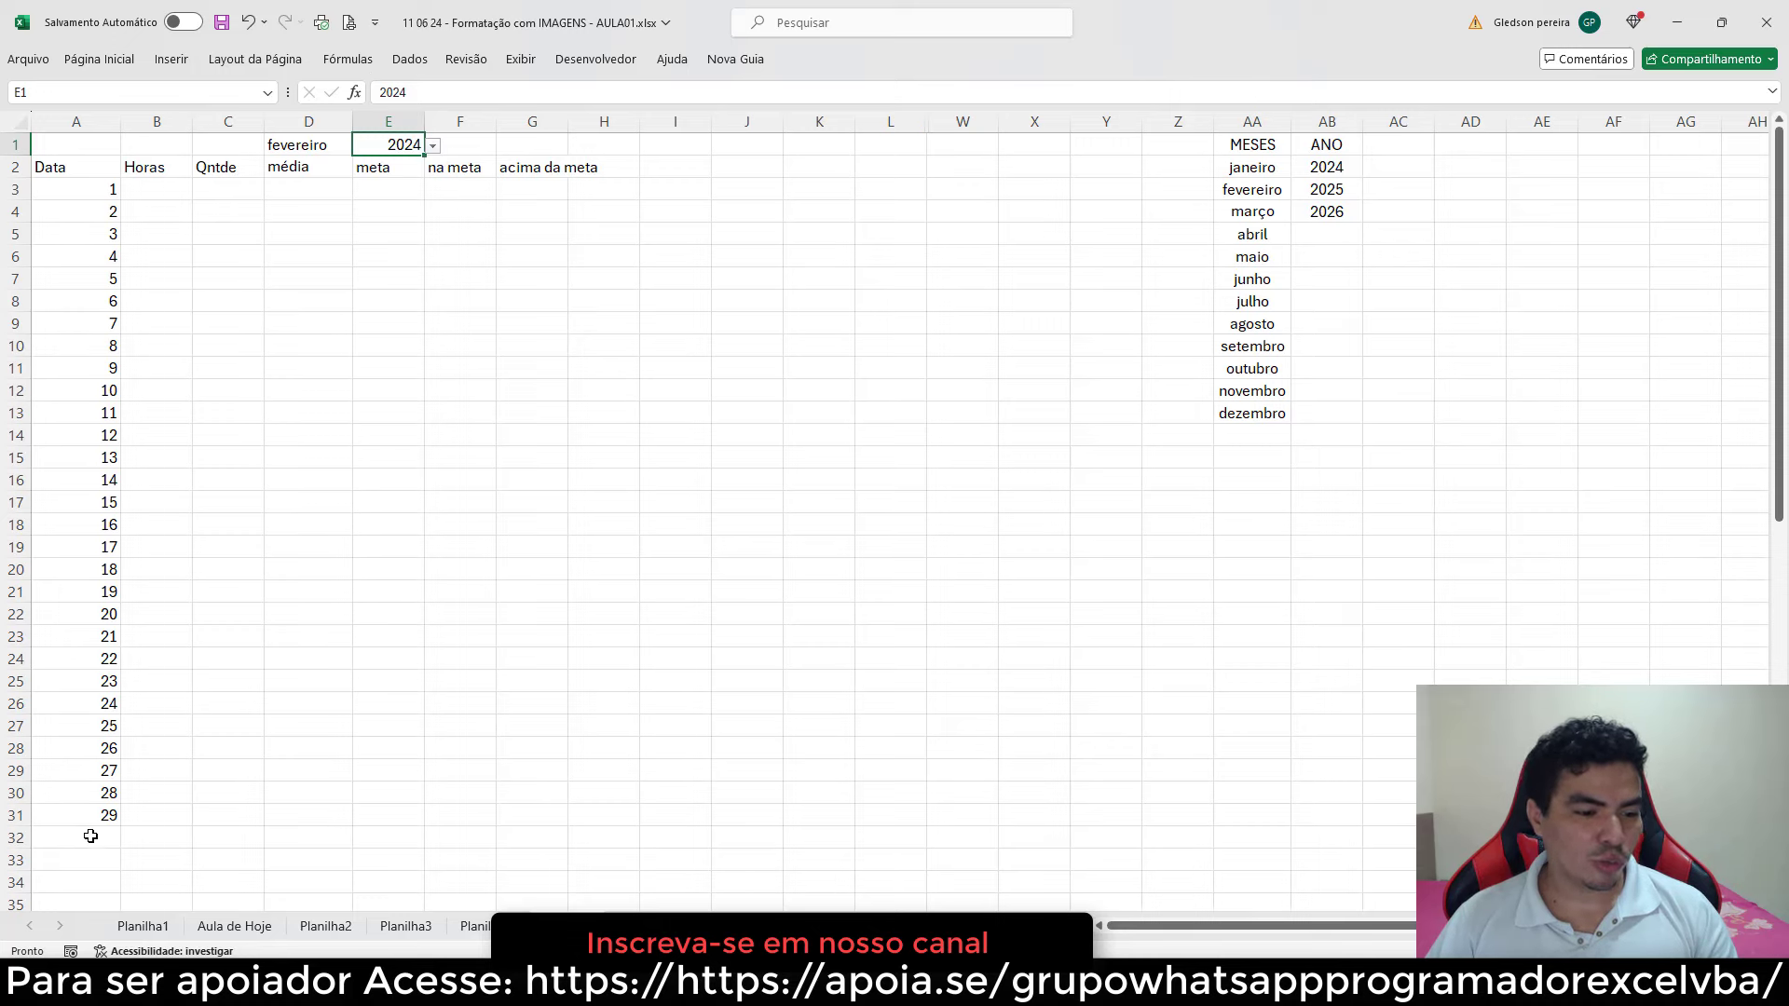
pyautogui.click(433, 146)
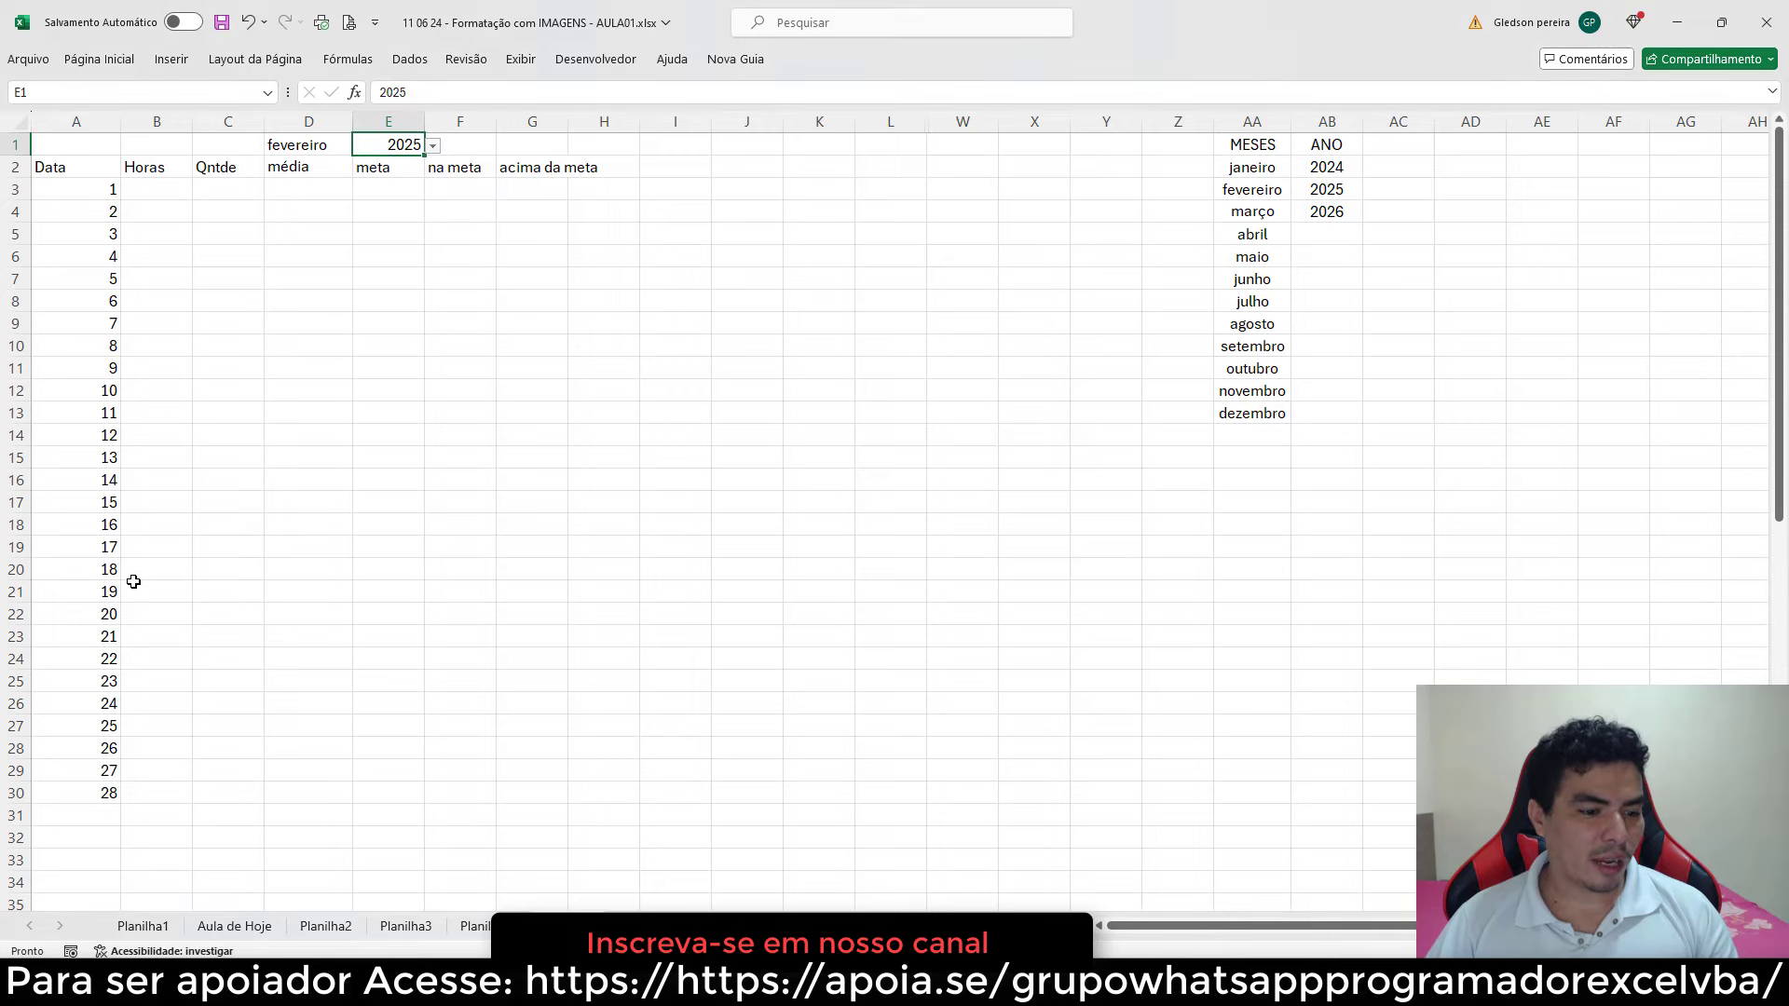
pyautogui.click(433, 146)
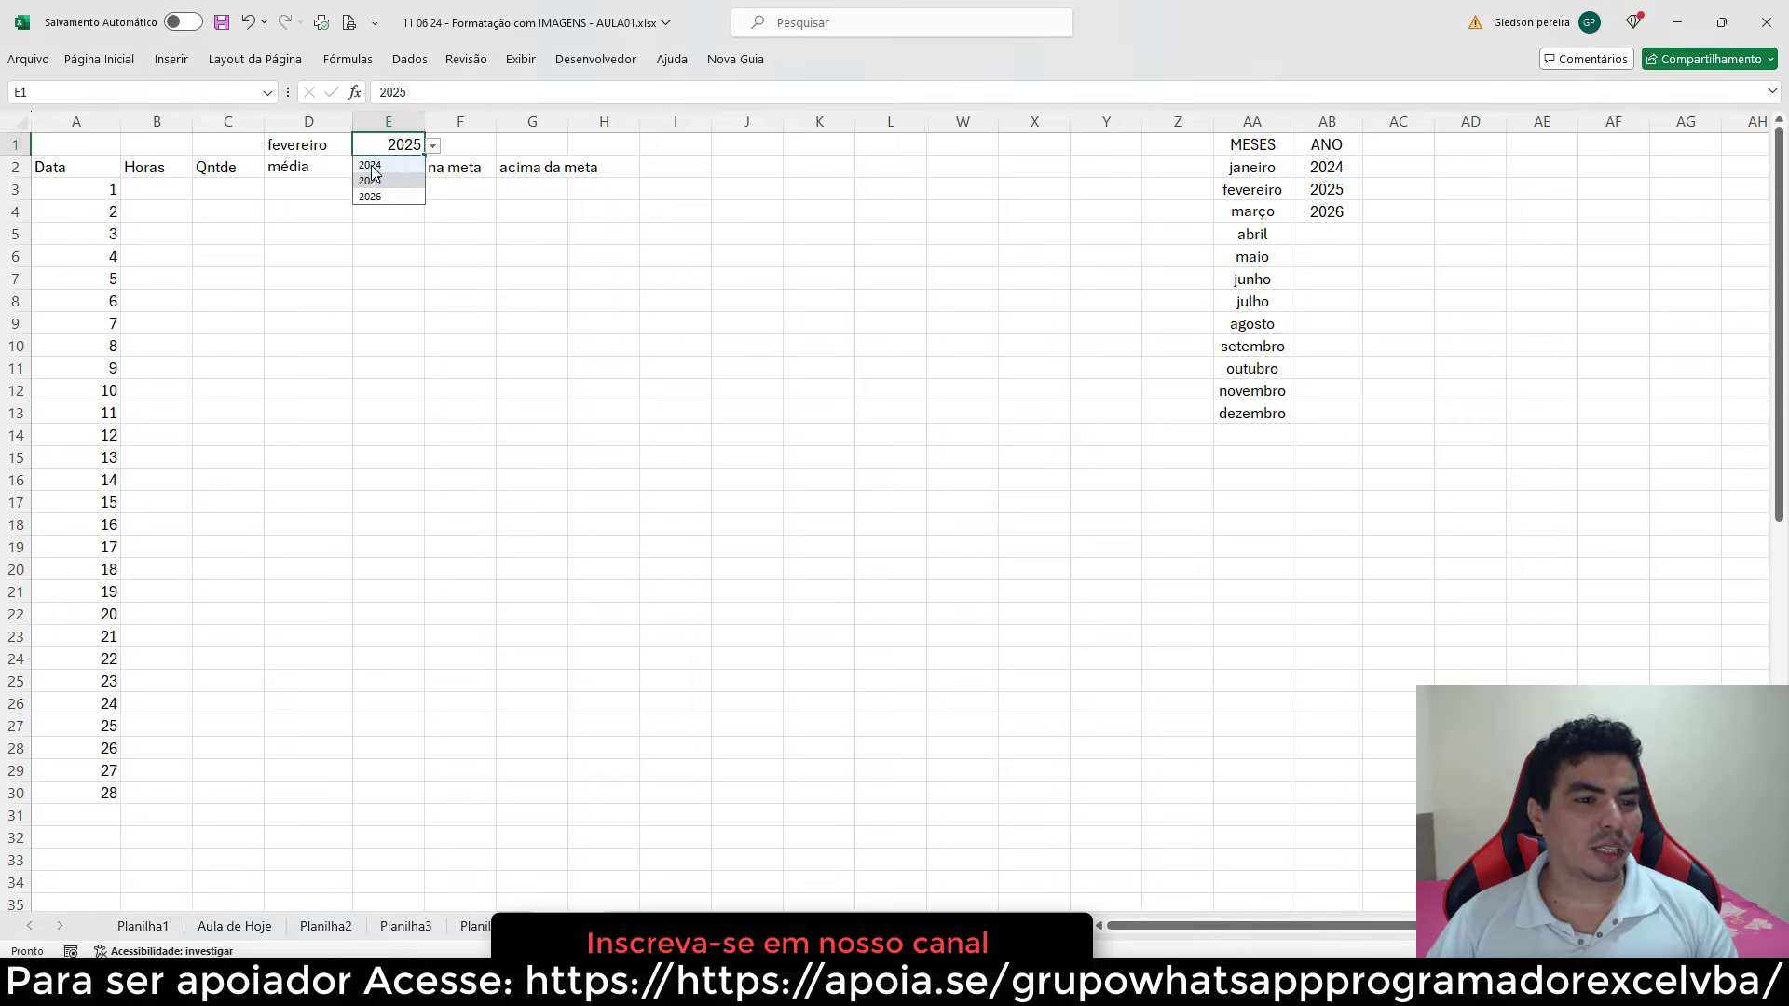
pyautogui.click(370, 165)
pyautogui.click(340, 140)
pyautogui.click(362, 146)
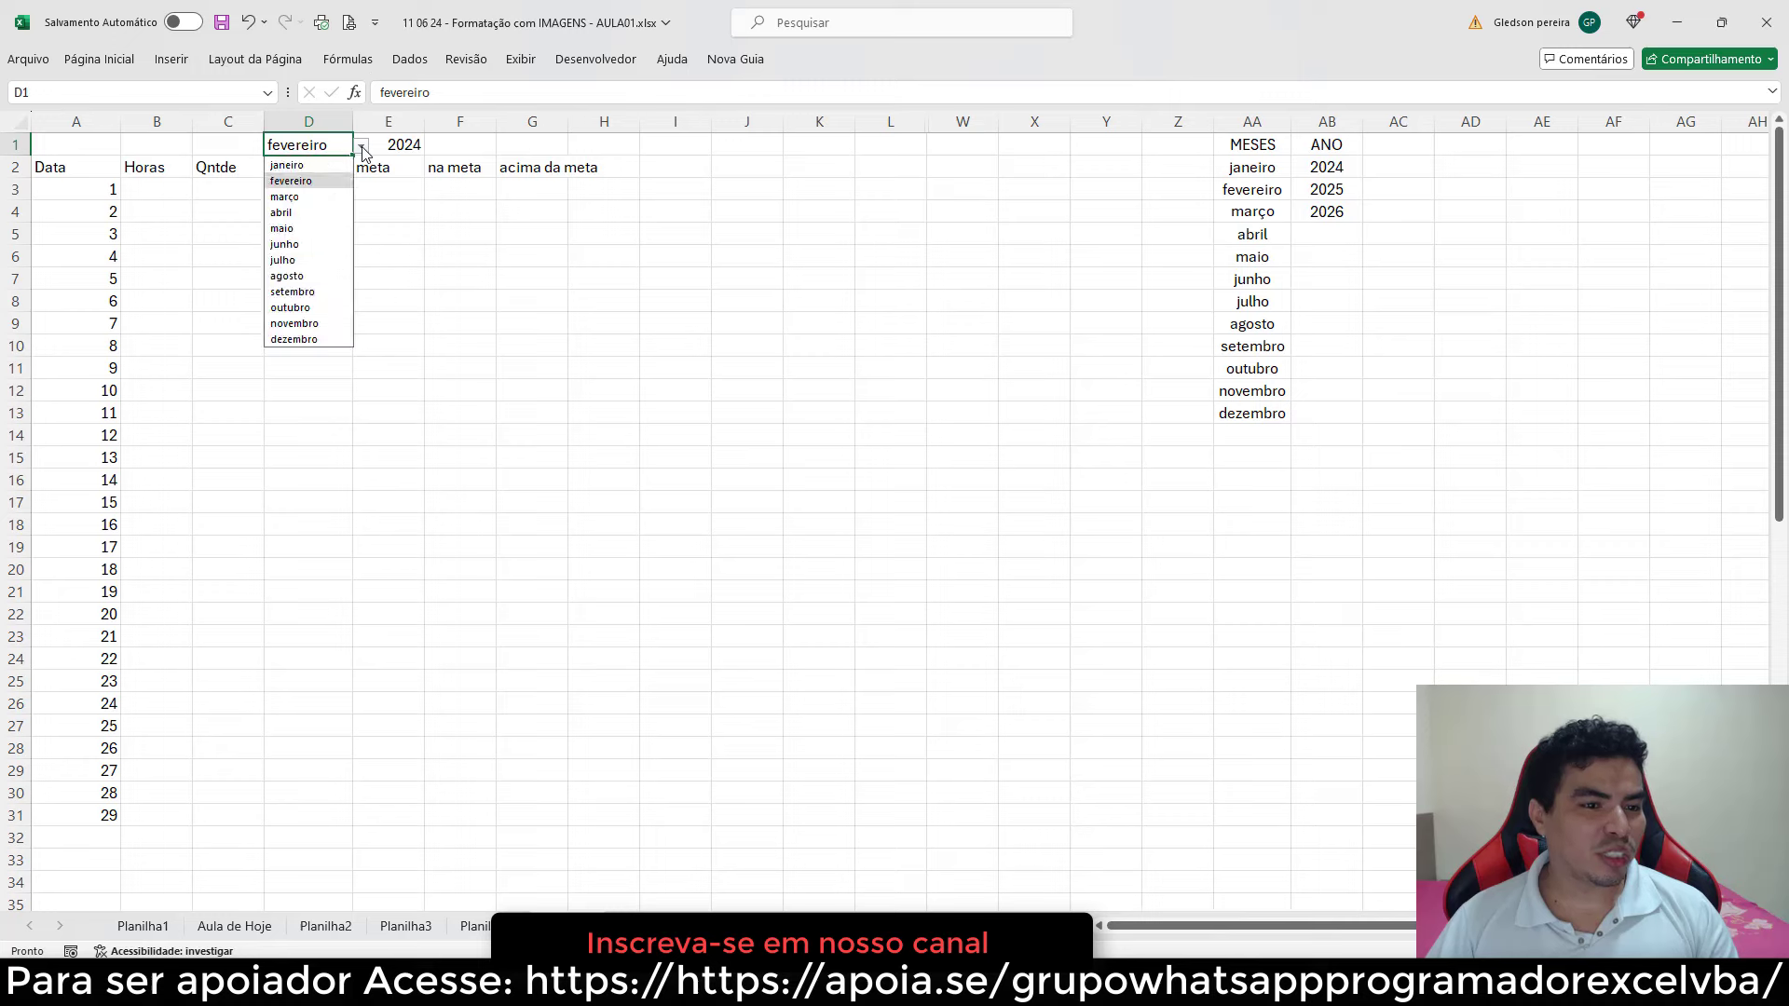
pyautogui.click(299, 212)
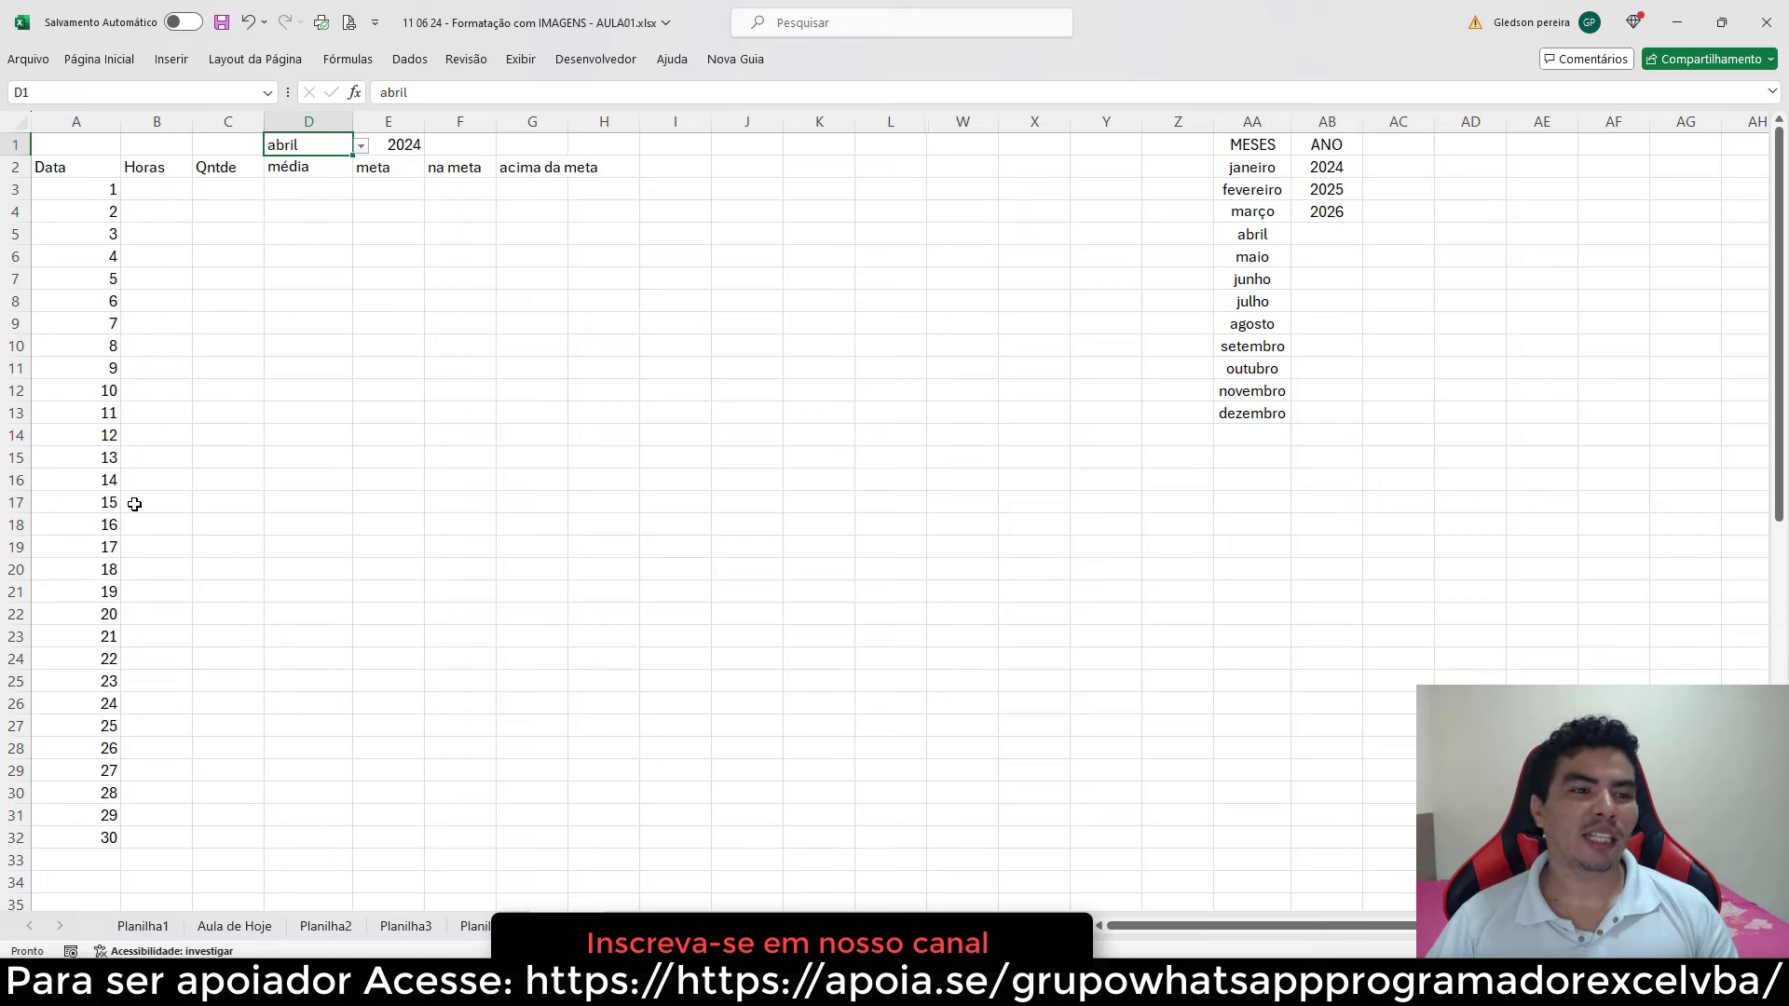
pyautogui.click(104, 192)
pyautogui.hotkey('ctrl', 'shift', 'Down')
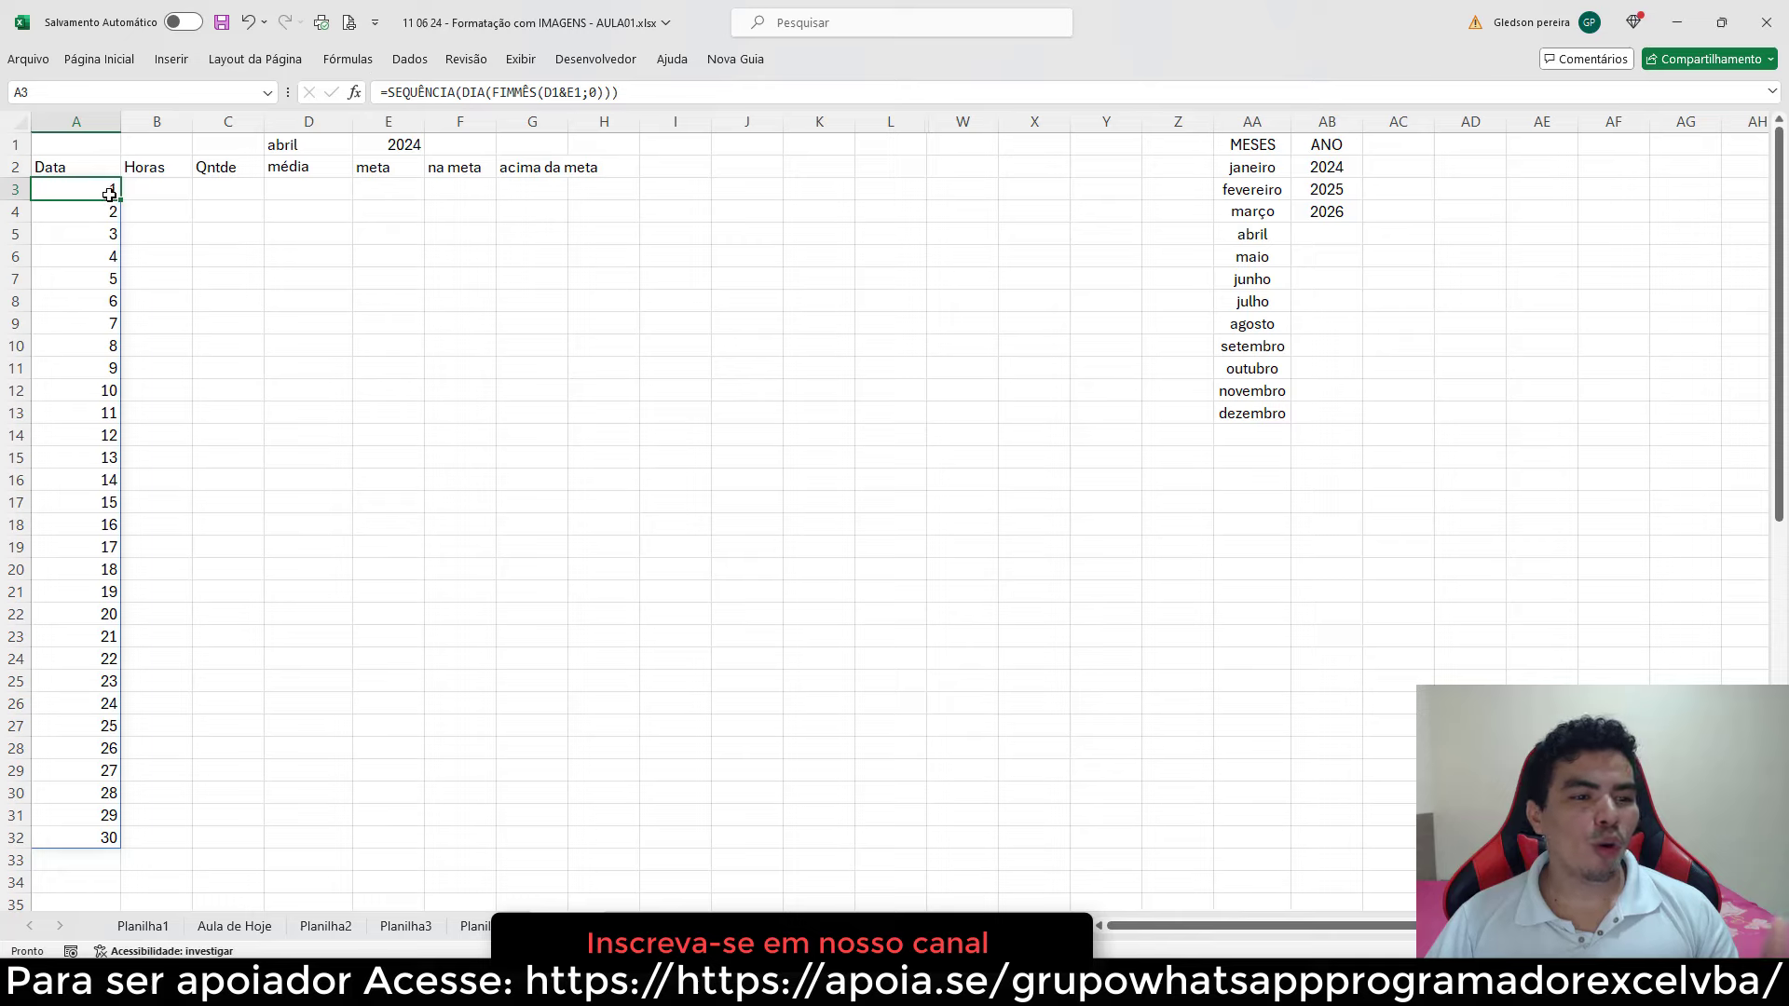
# - Edit A3's SEQUÊNCIA formula to start at FIMMÊS(D1&E1;-1)+1, giving date serials 45383–45412
pyautogui.click(629, 92)
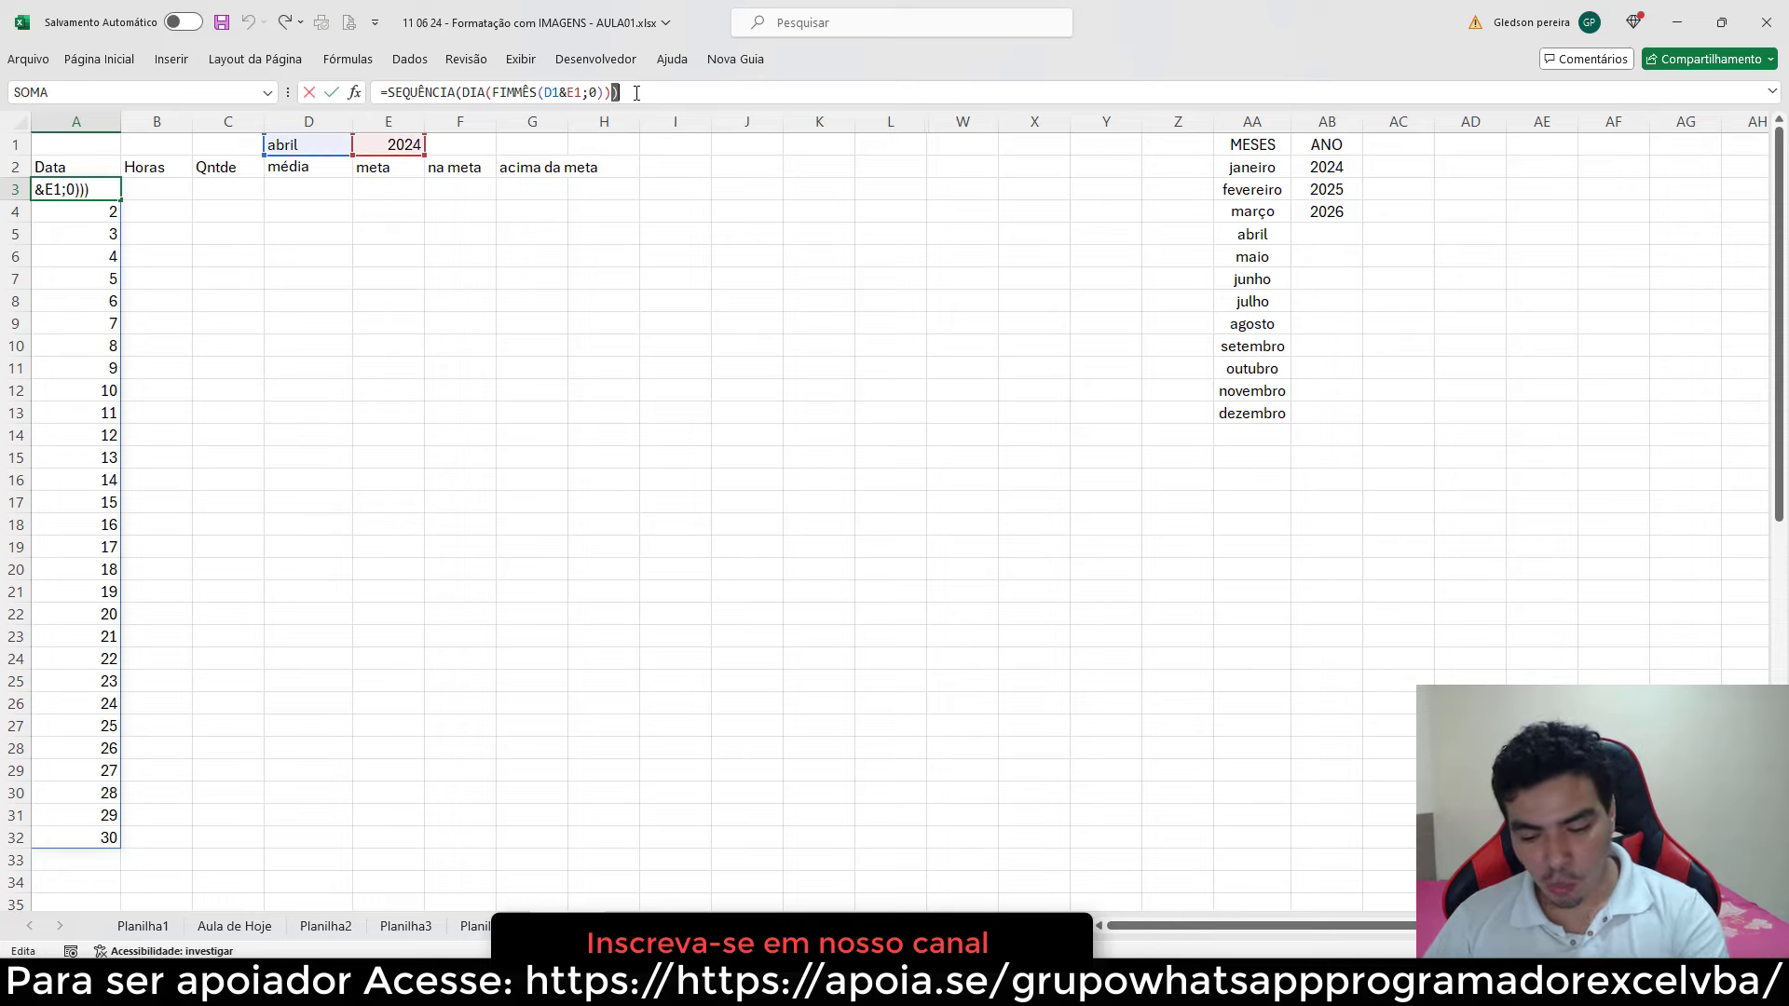
pyautogui.press('BackSpace')
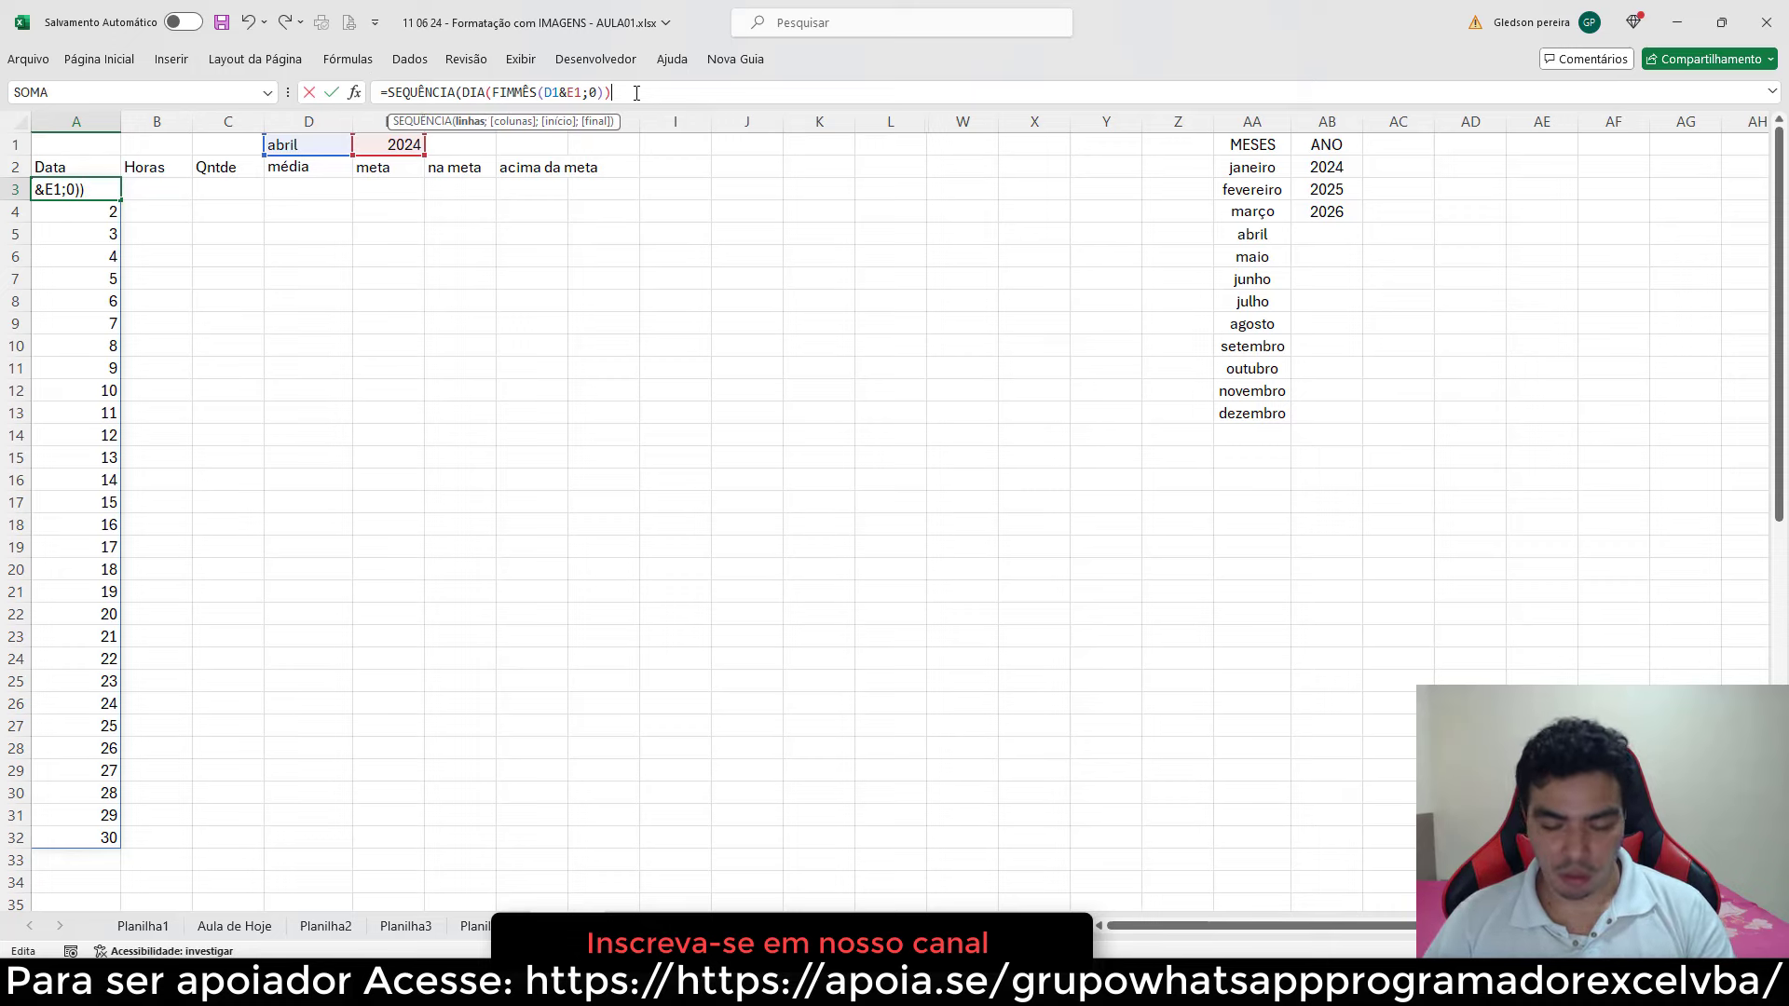
pyautogui.write(';')
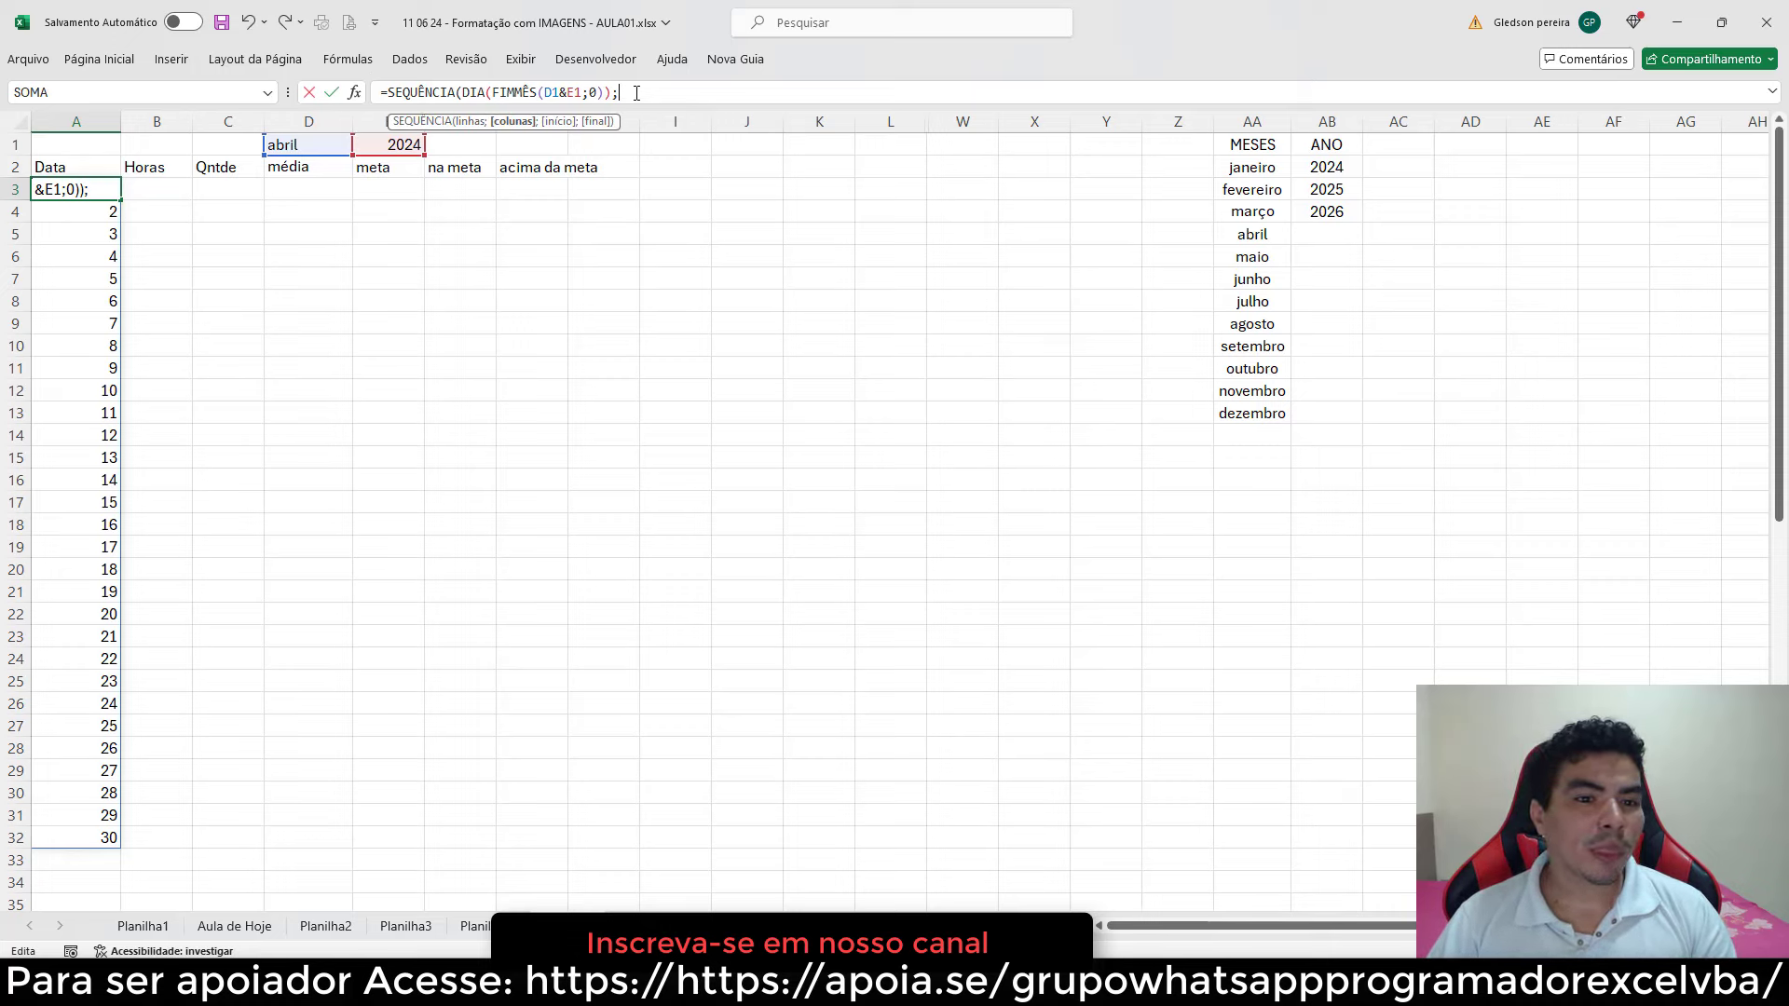
pyautogui.write(';')
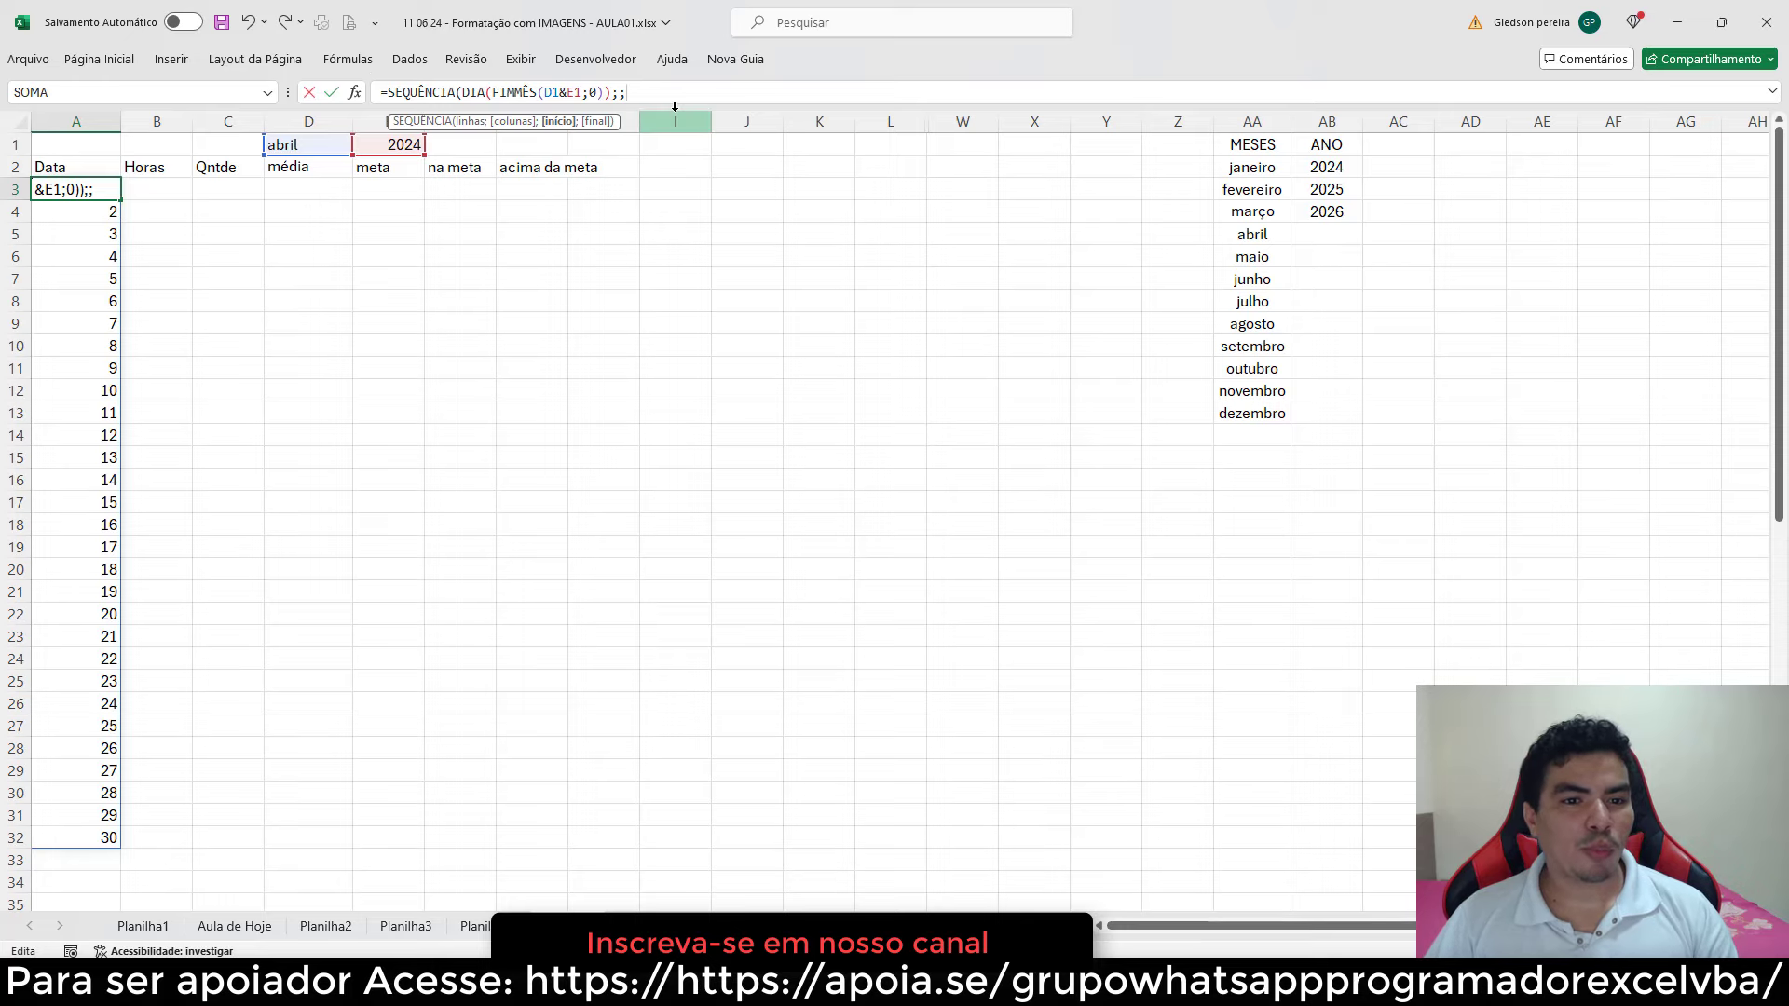
pyautogui.write('fim')
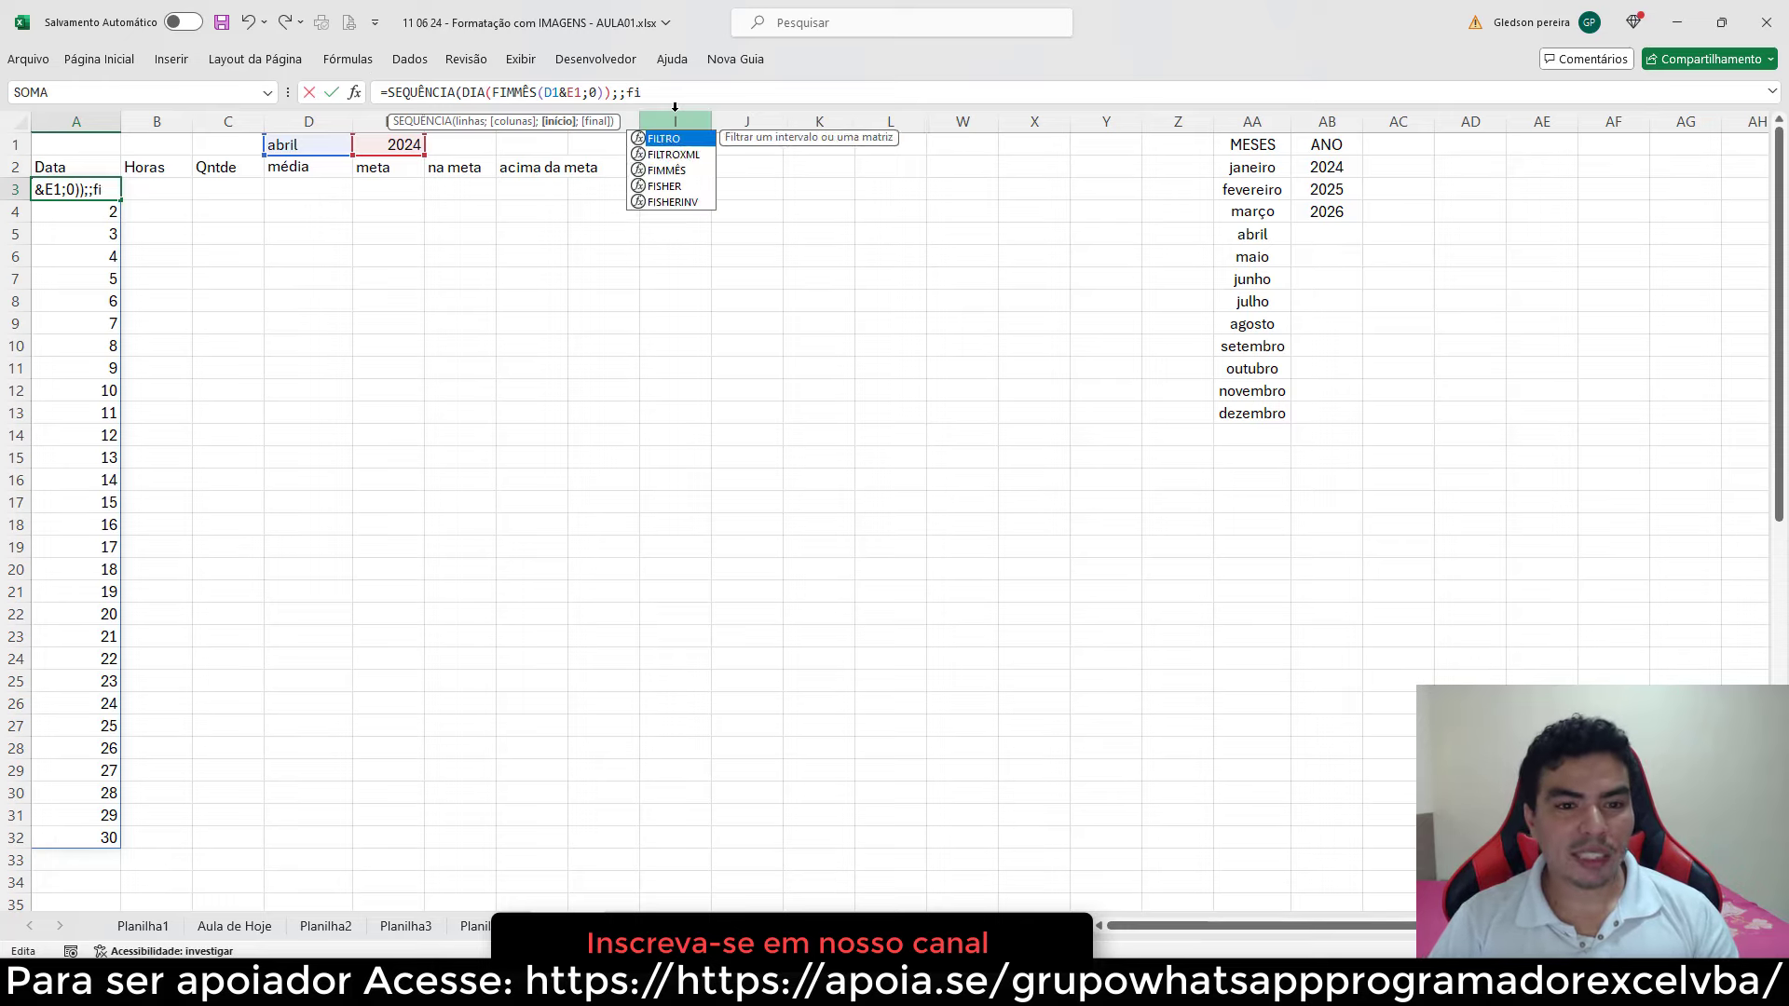
pyautogui.press('Tab')
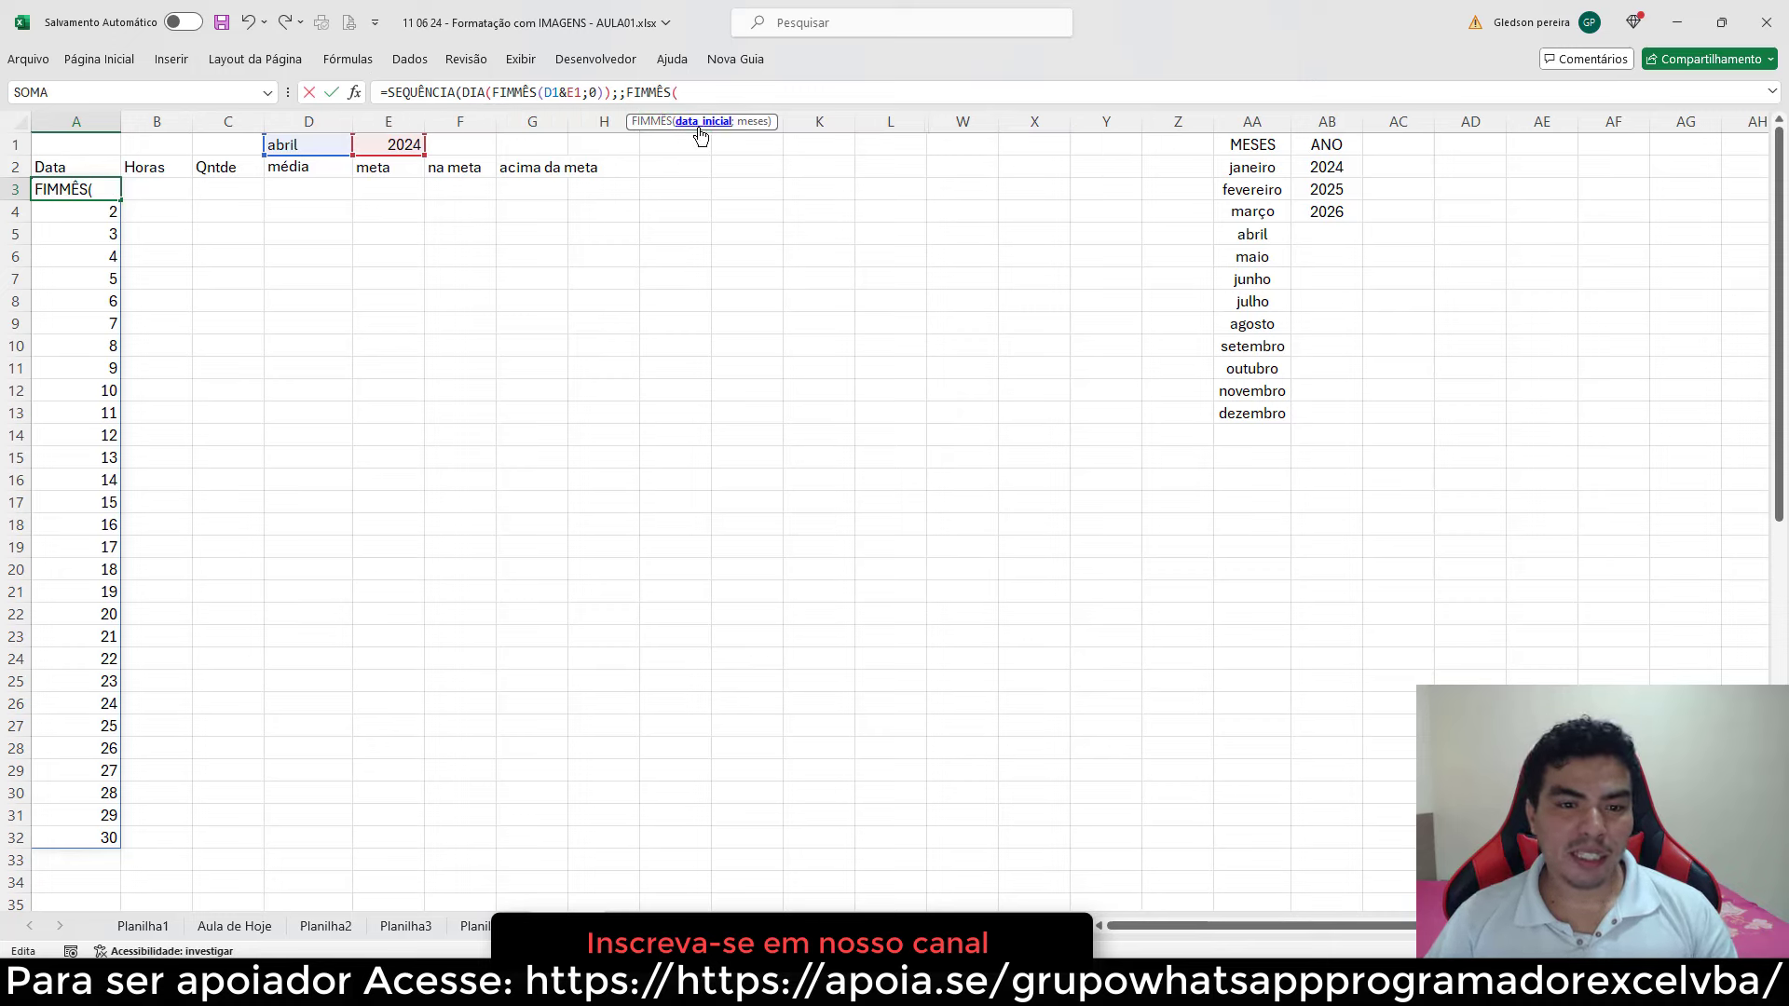
pyautogui.click(322, 142)
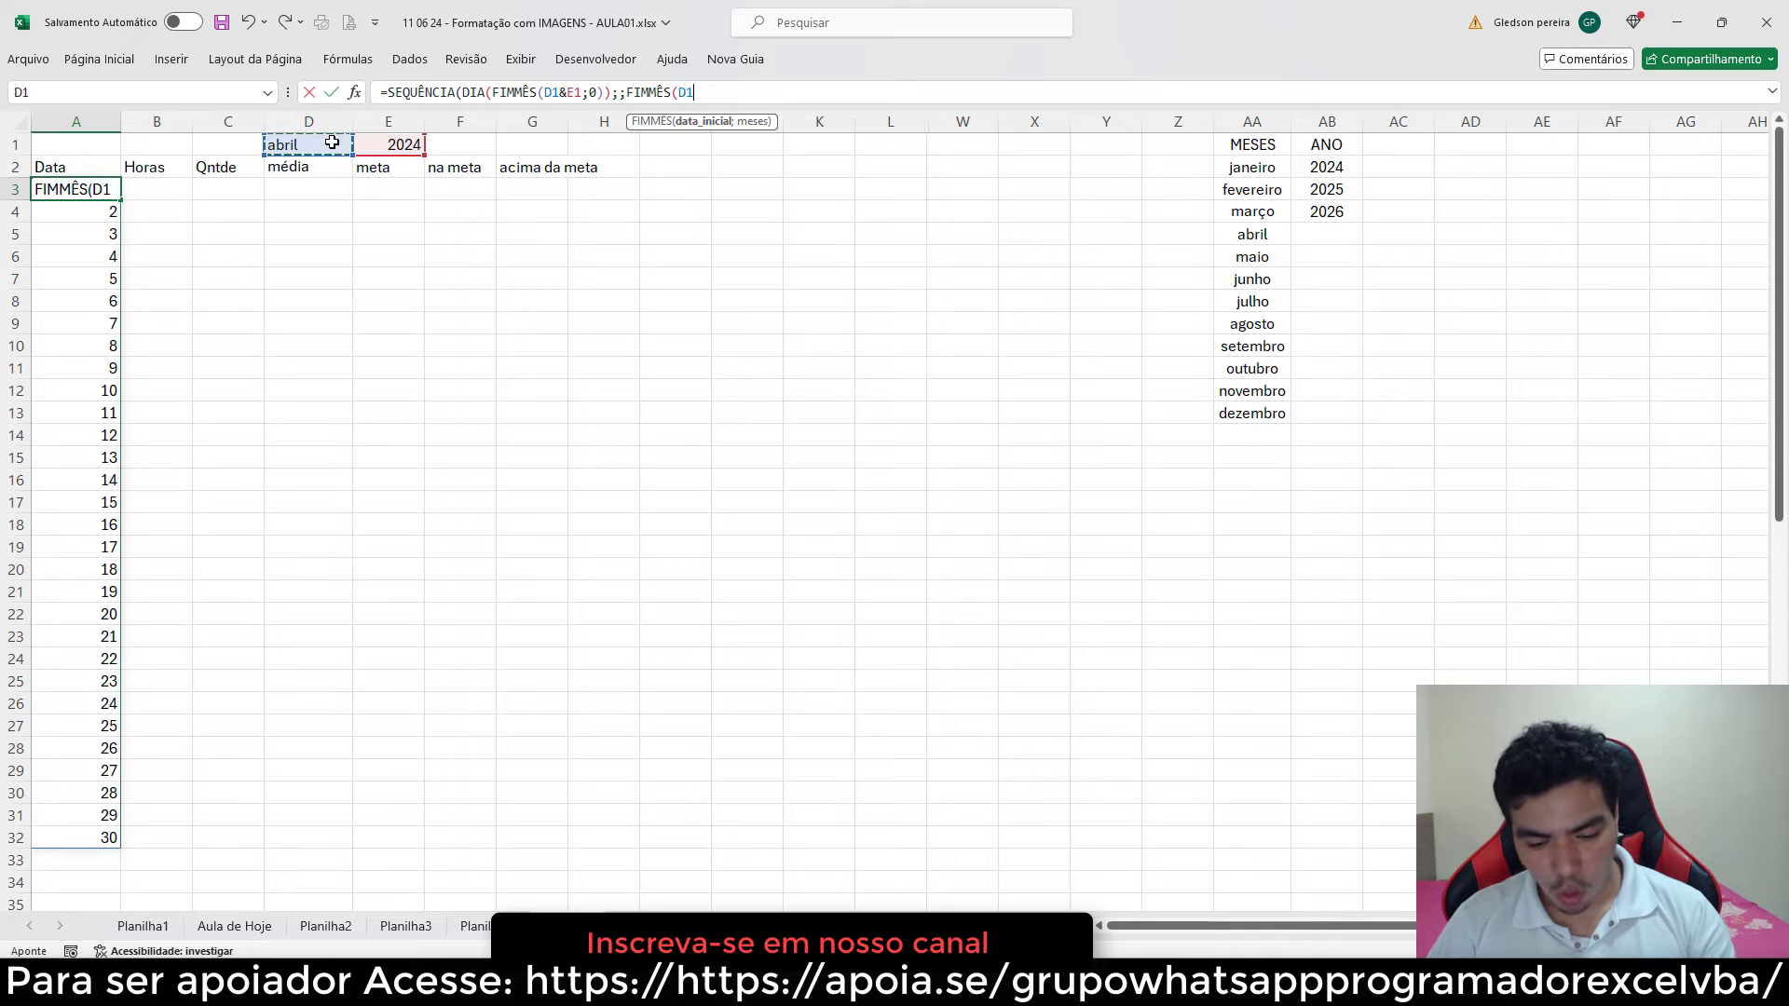
pyautogui.write('&')
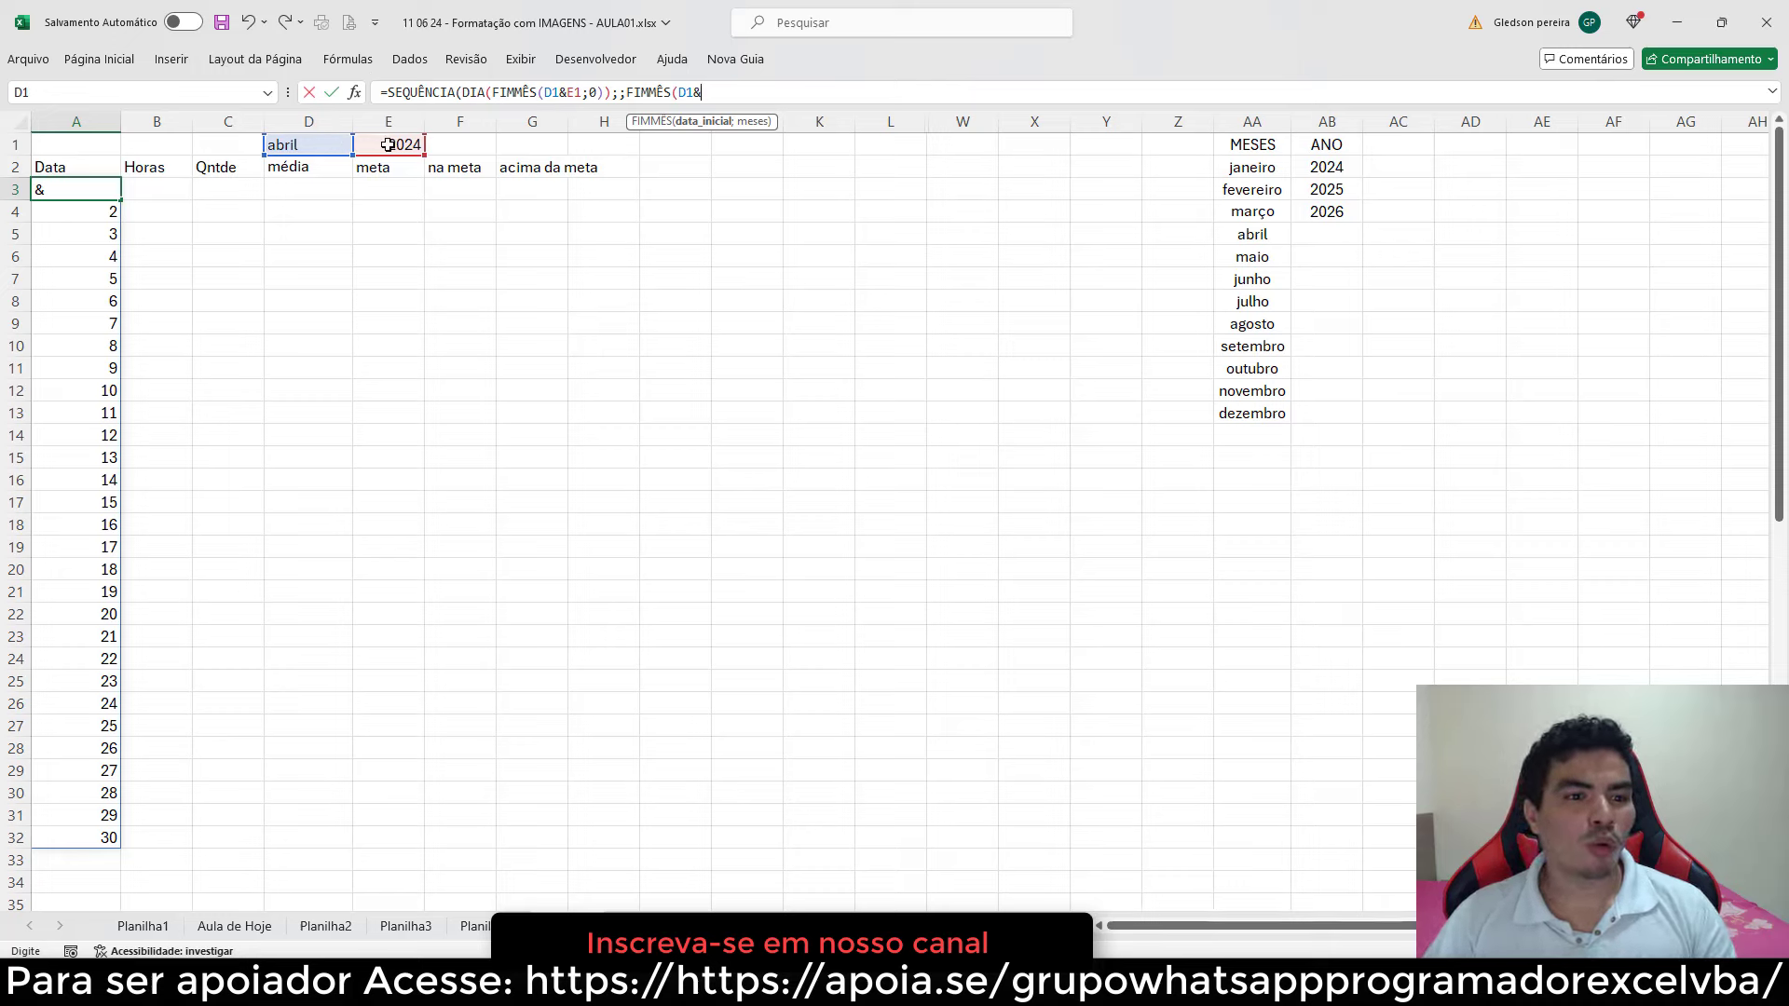
pyautogui.click(387, 145)
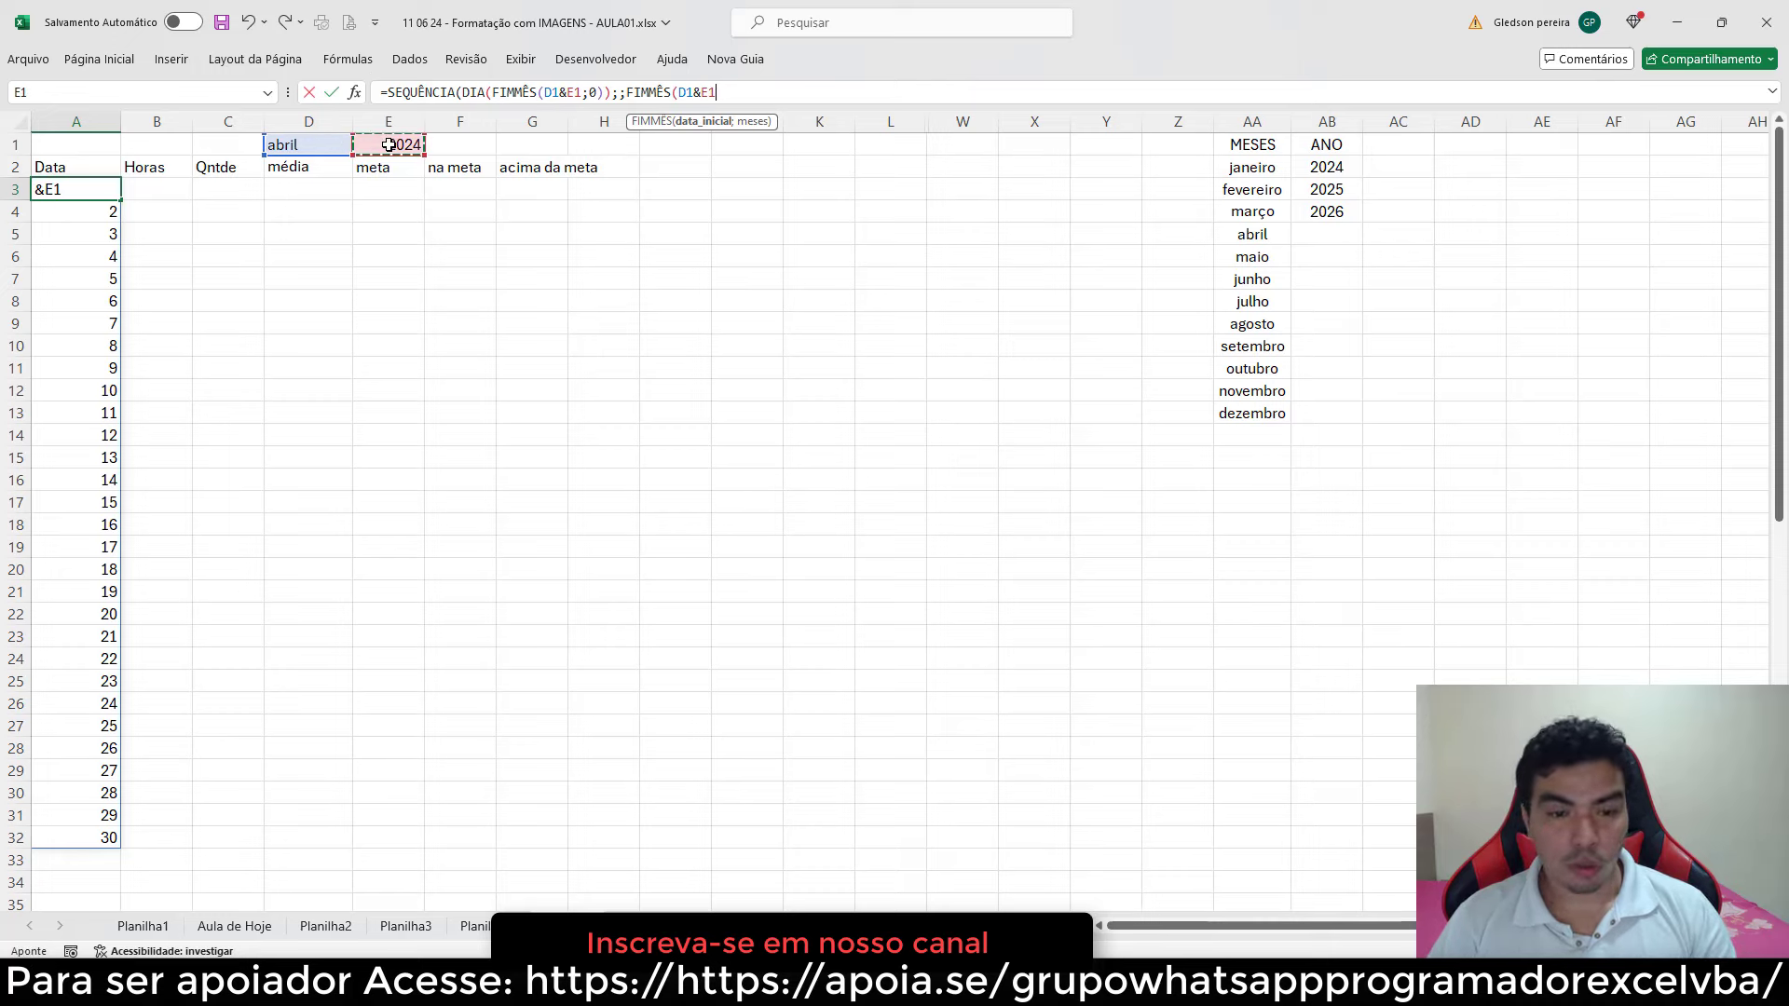
pyautogui.write(';-1')
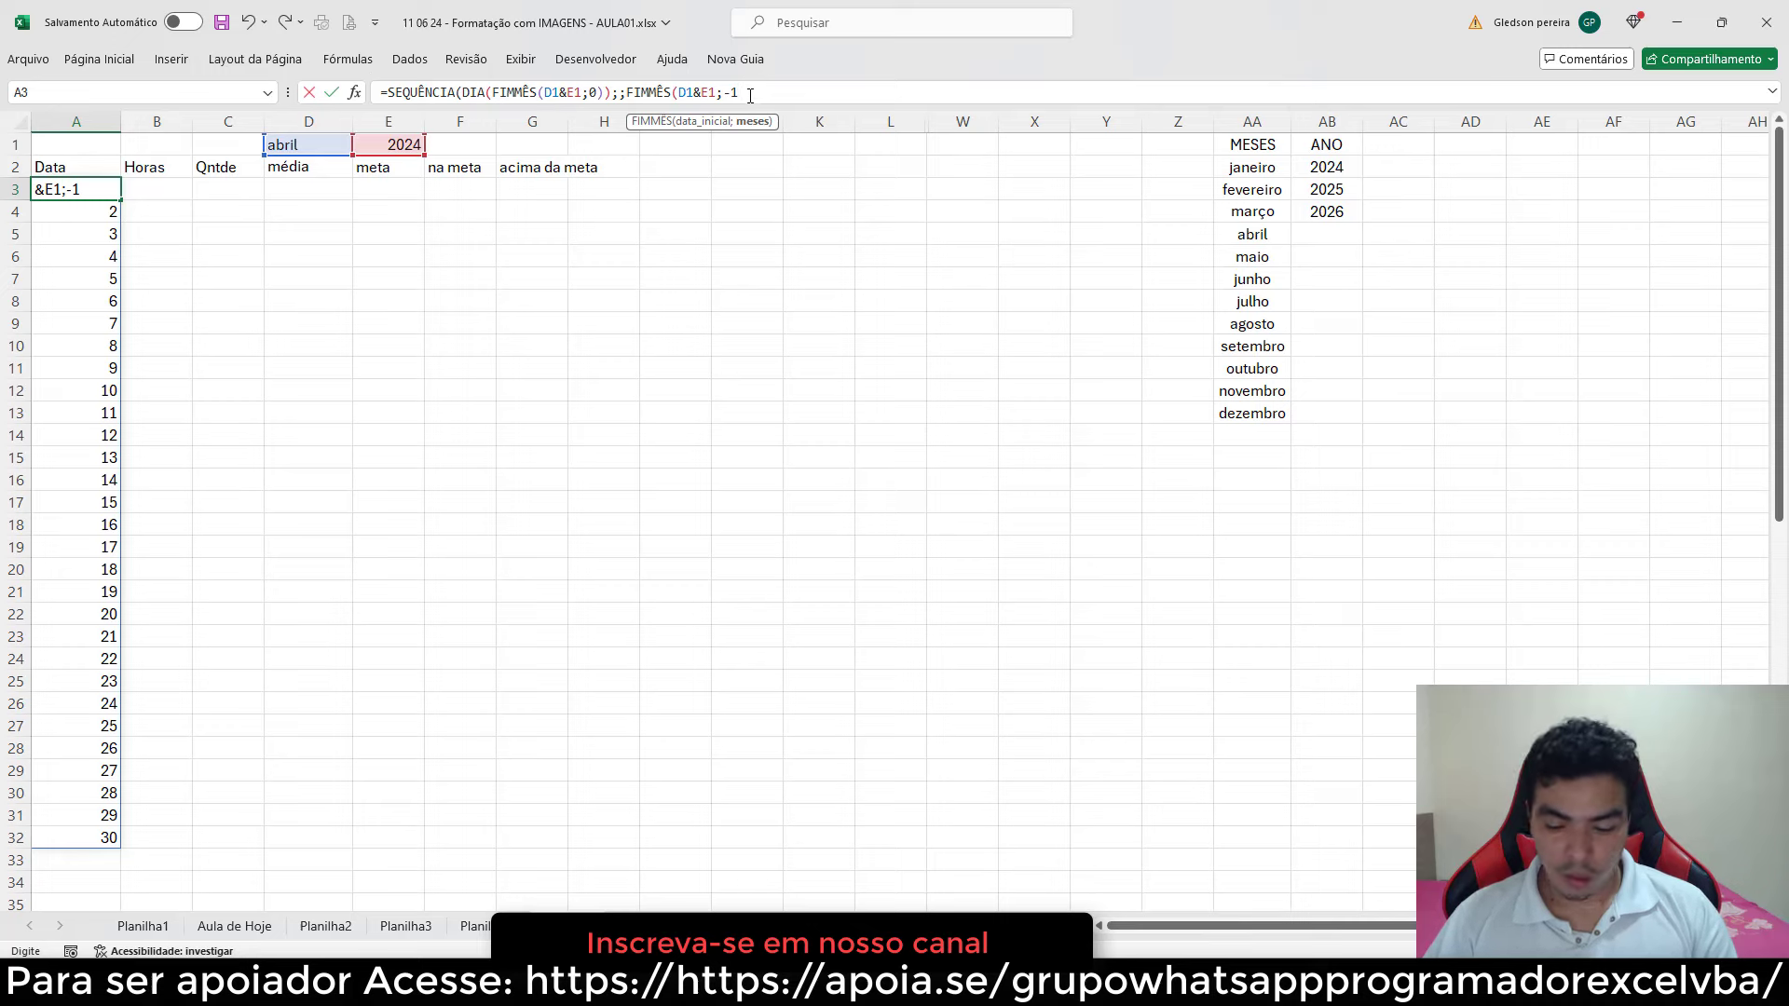
pyautogui.write(')+')
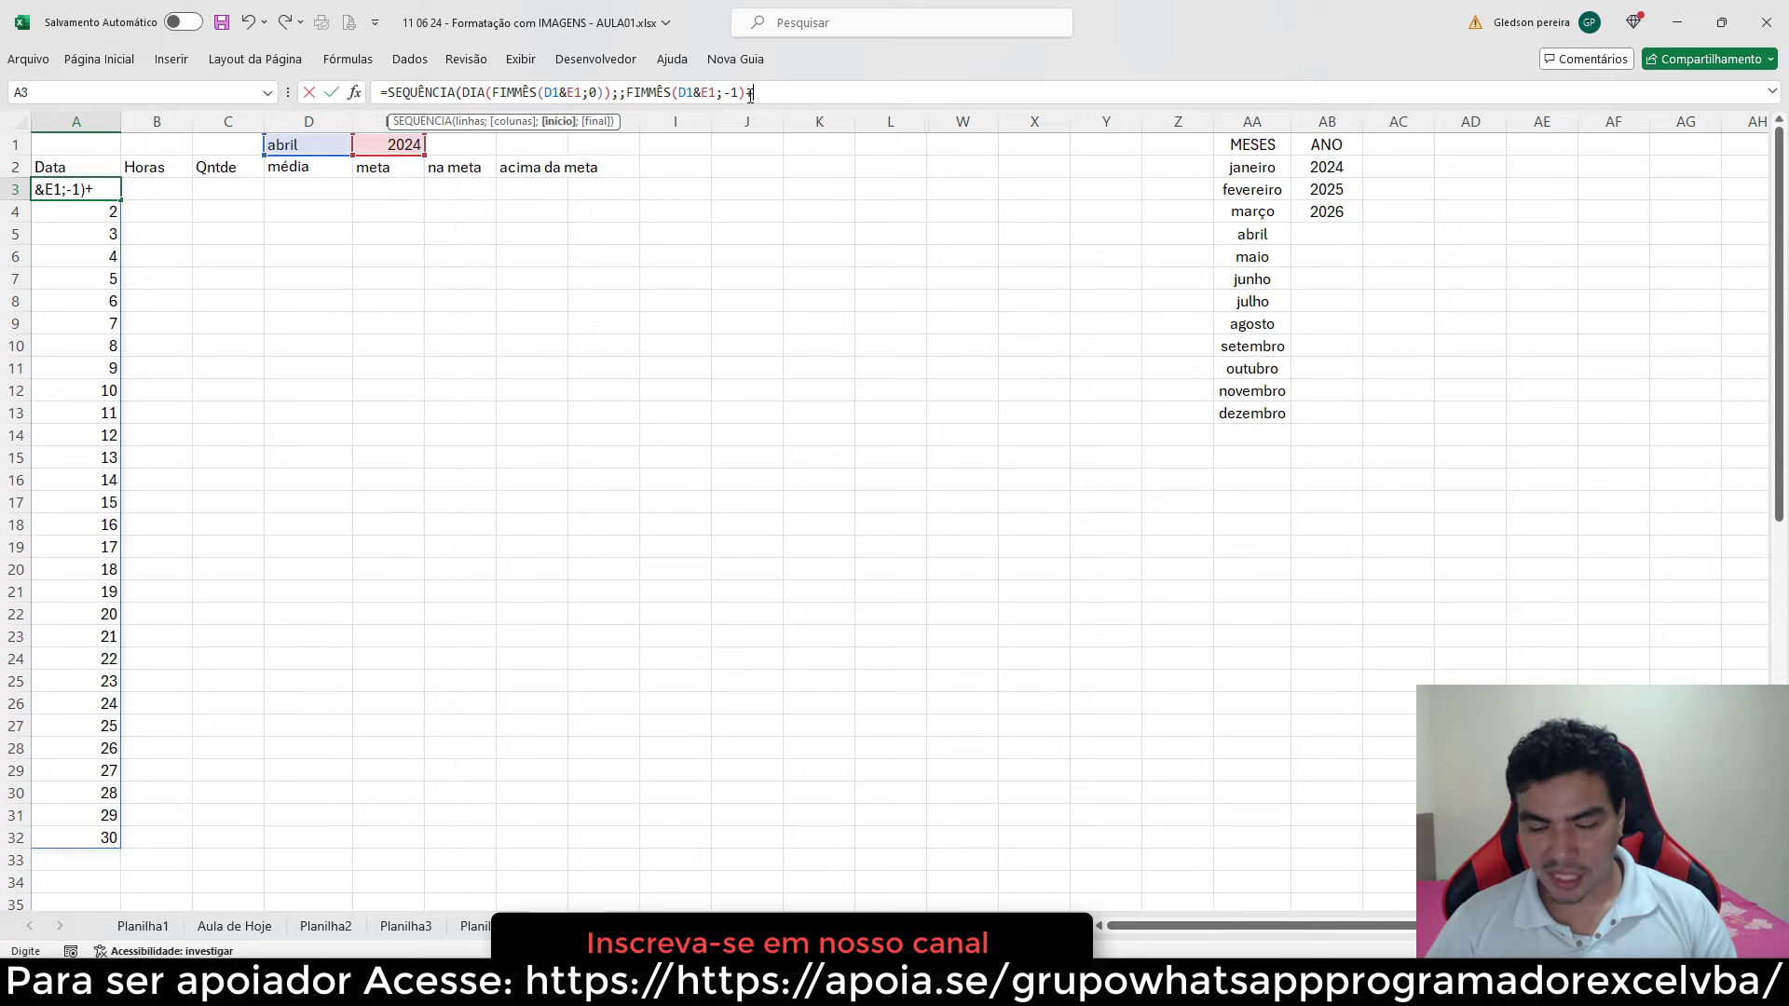
pyautogui.write(')')
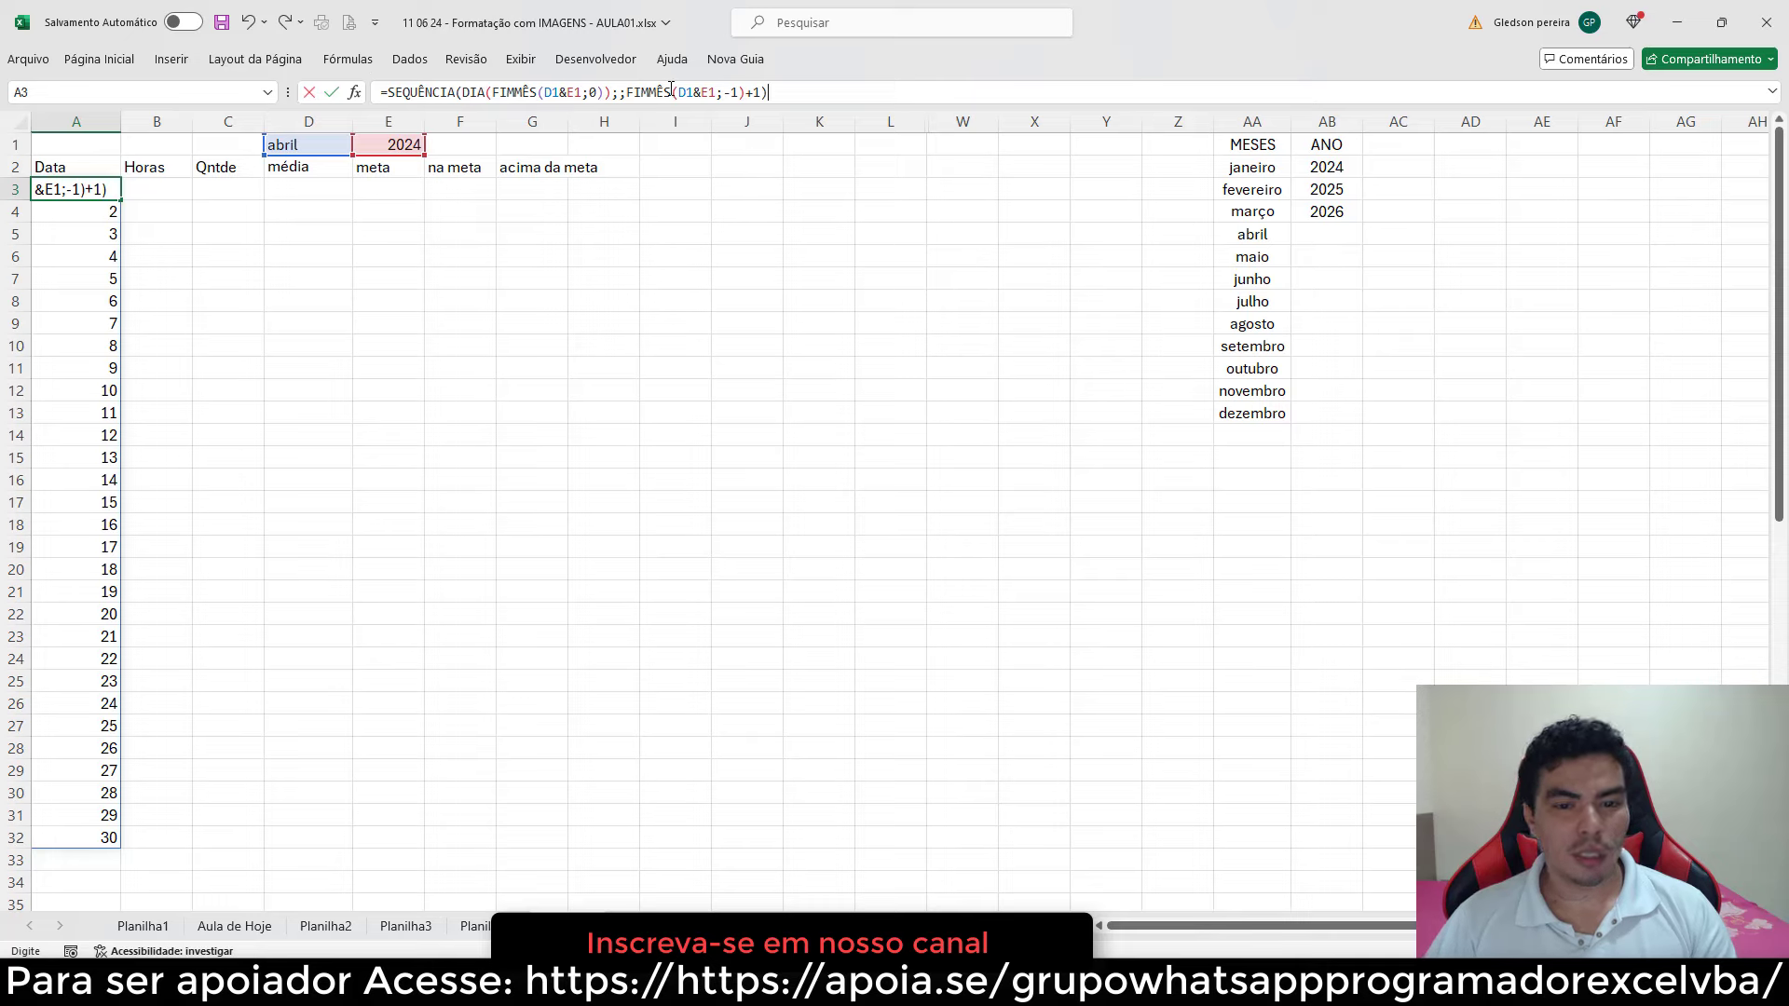
pyautogui.press('Return')
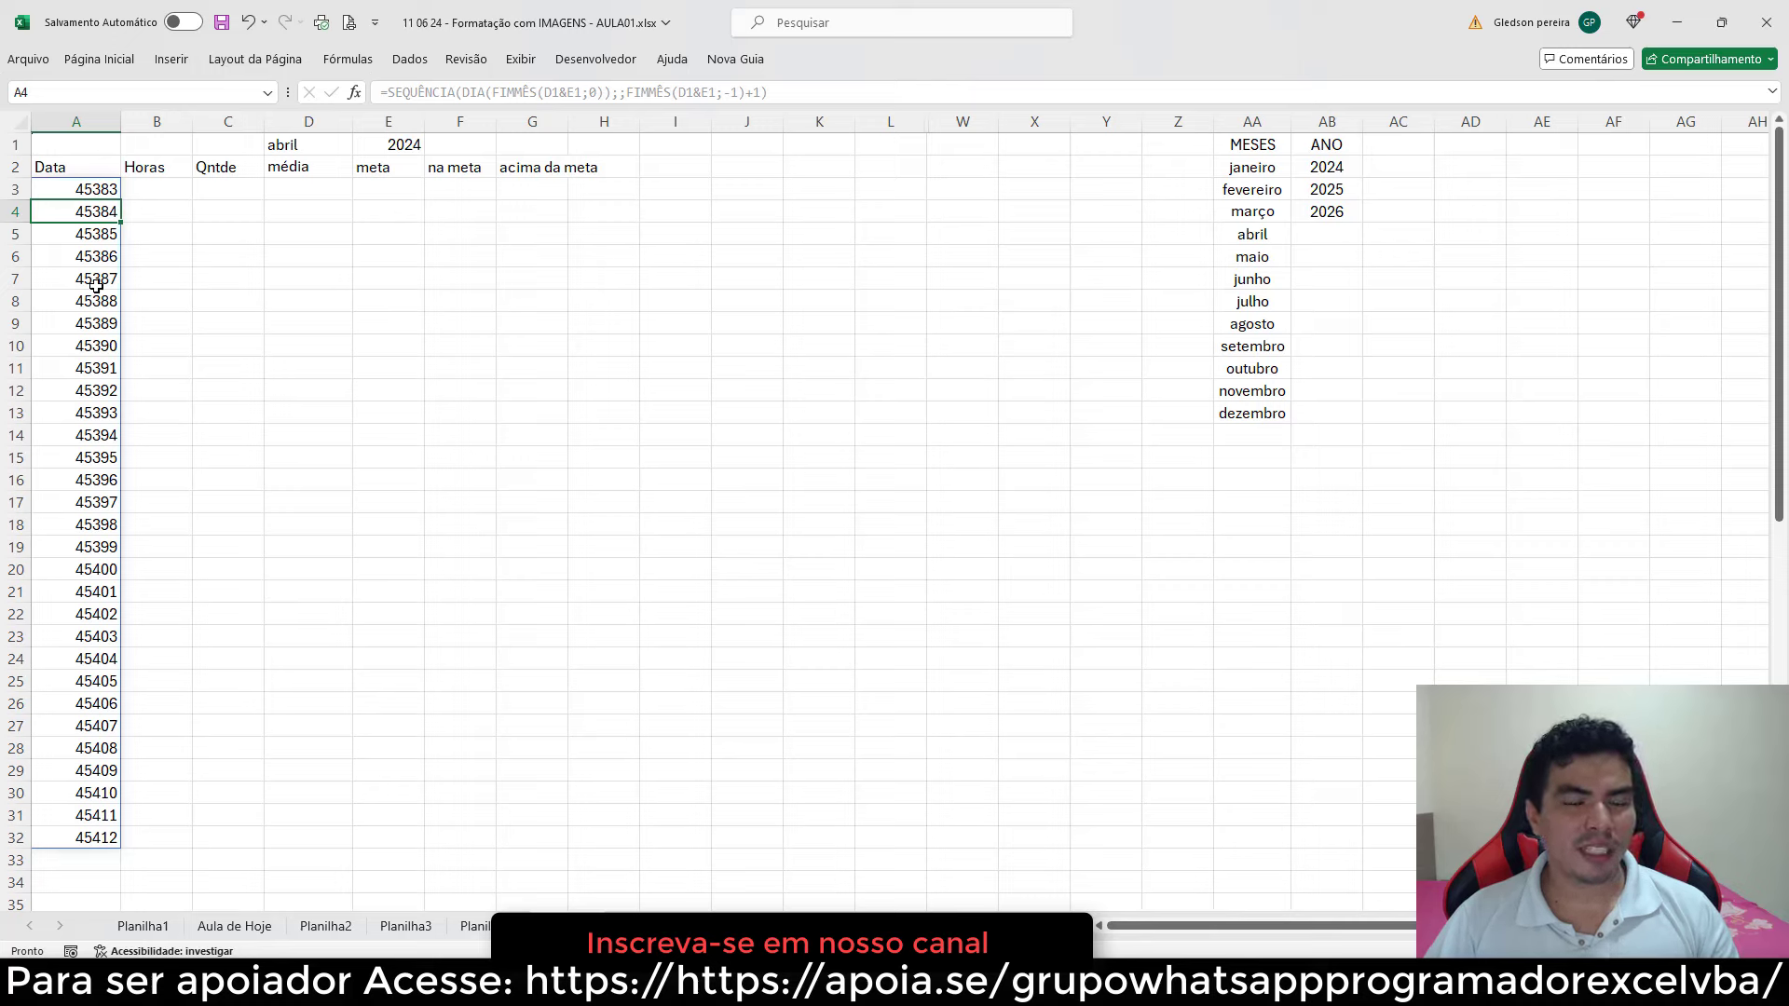
# - Apply the Data number format to A3:A32 so it lists 01/04/2024 to 30/04/2024
pyautogui.click(82, 190)
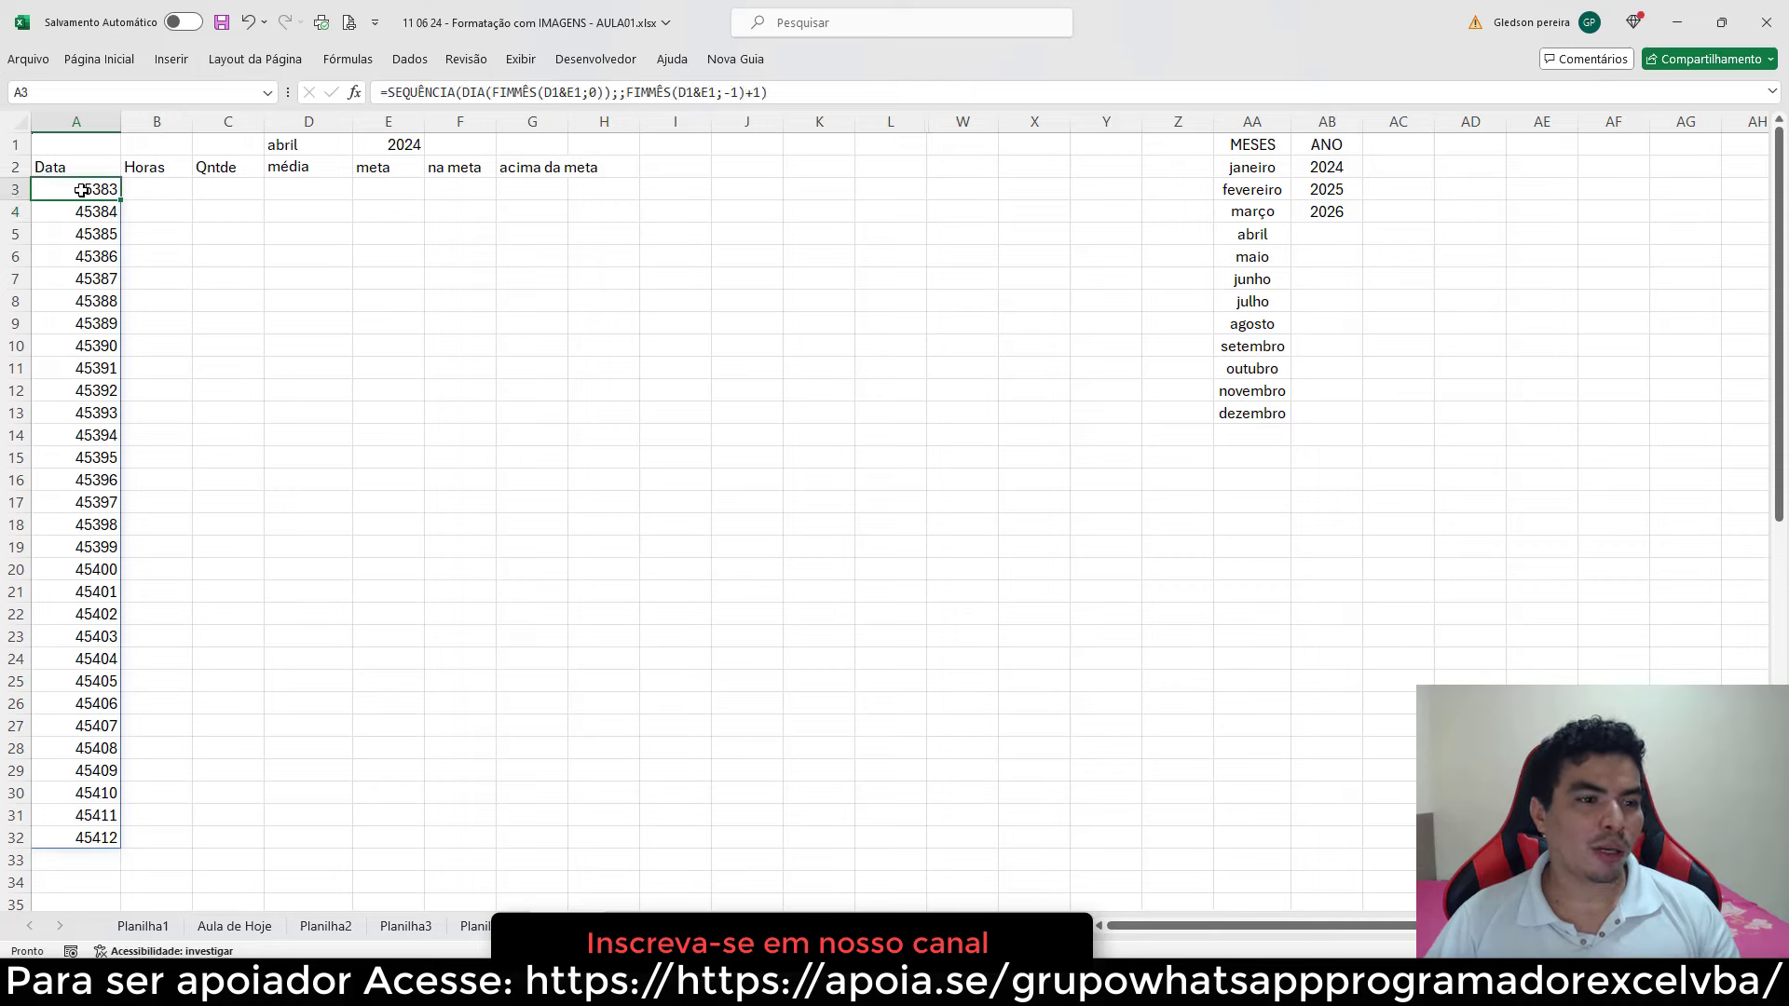
pyautogui.moveTo(82, 192); pyautogui.dragTo(106, 840)
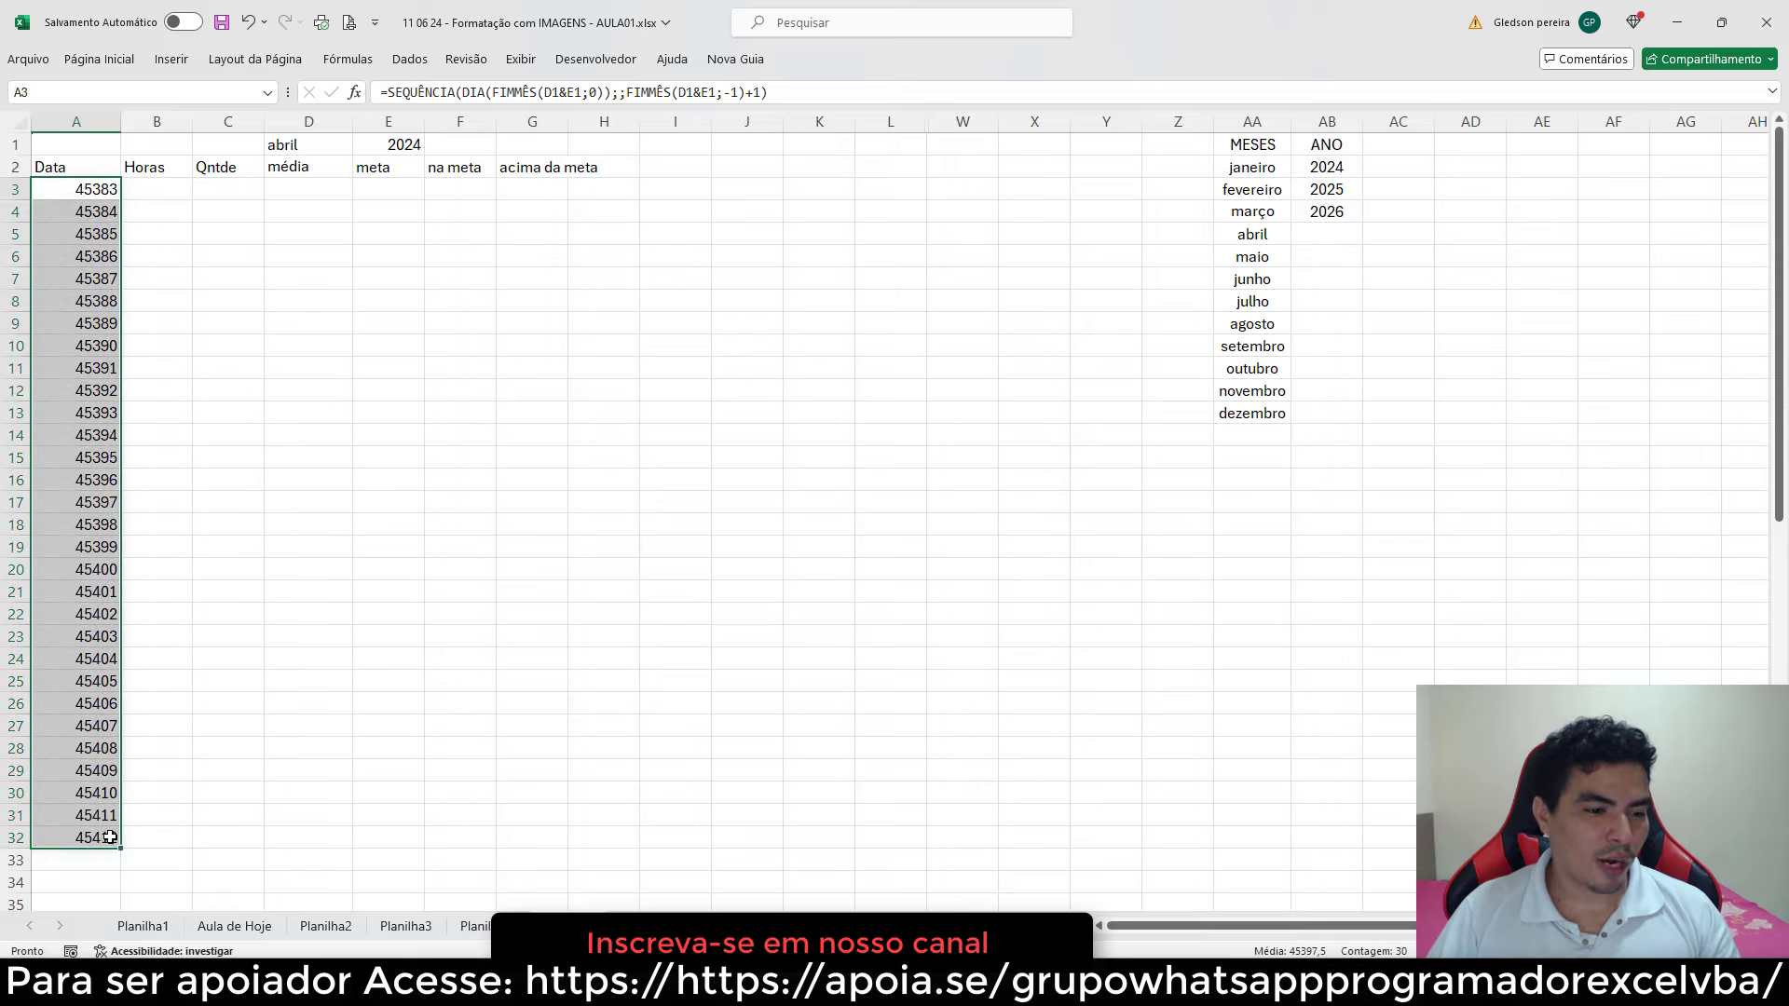
pyautogui.rightClick(96, 610)
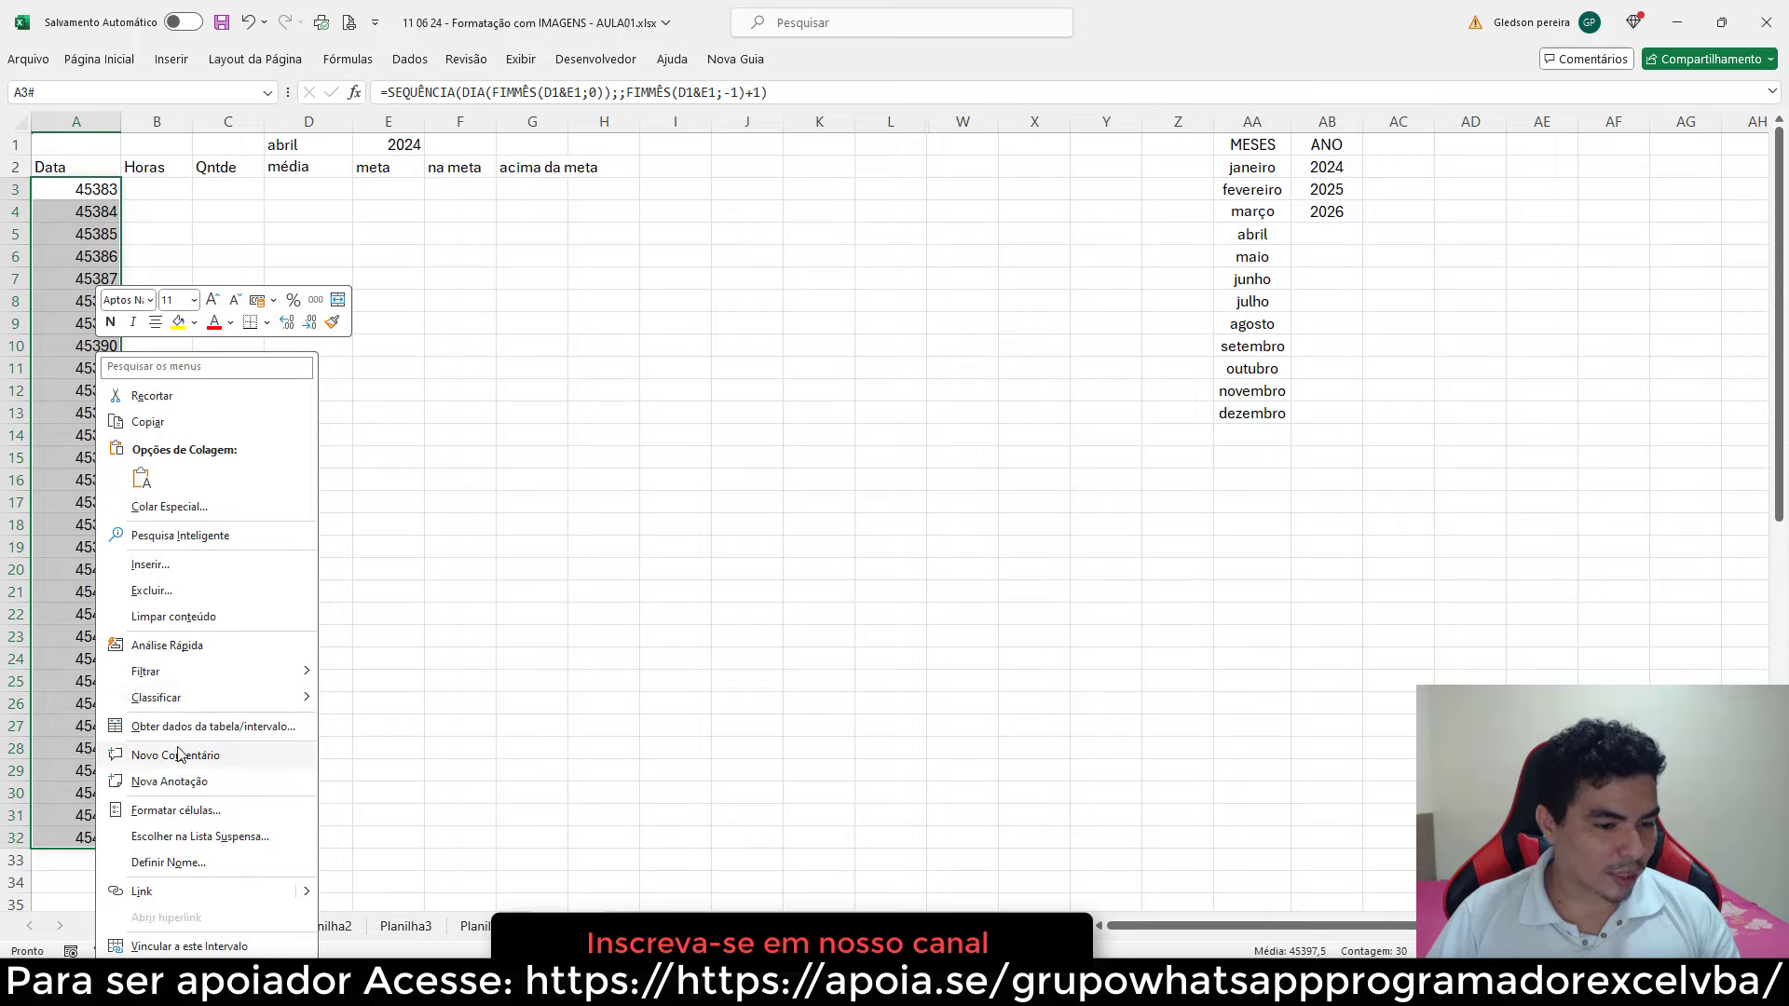
pyautogui.click(201, 809)
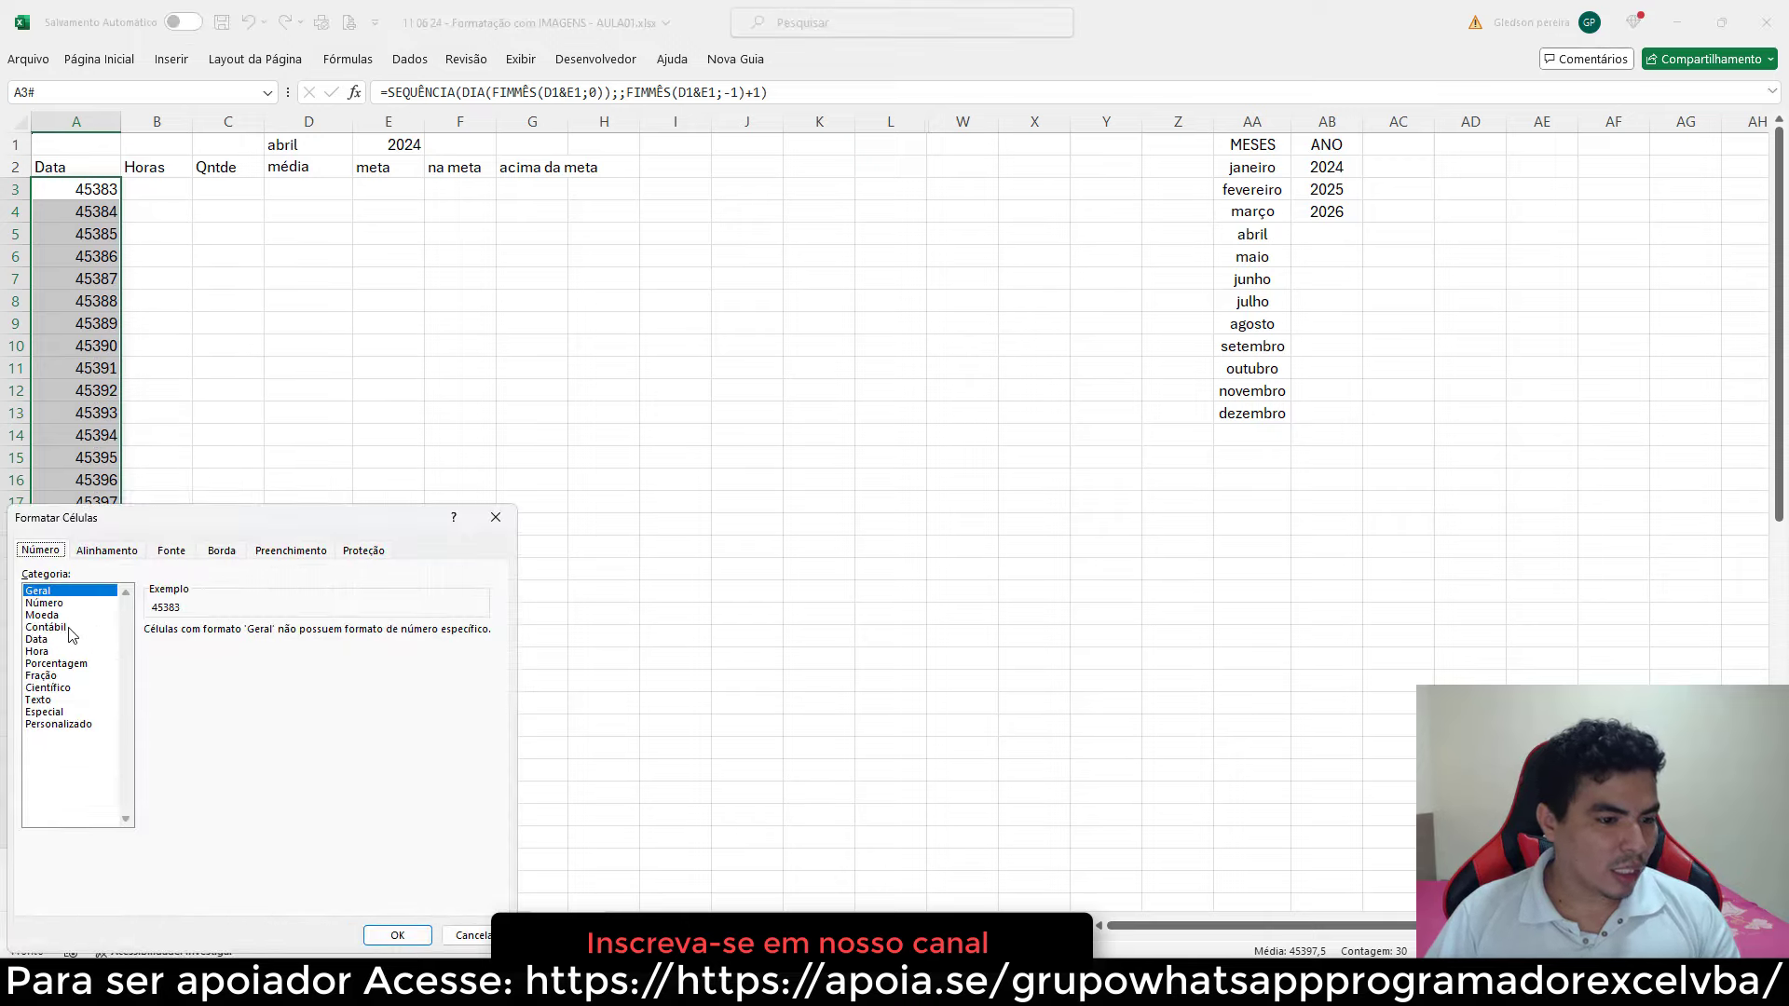
pyautogui.click(38, 639)
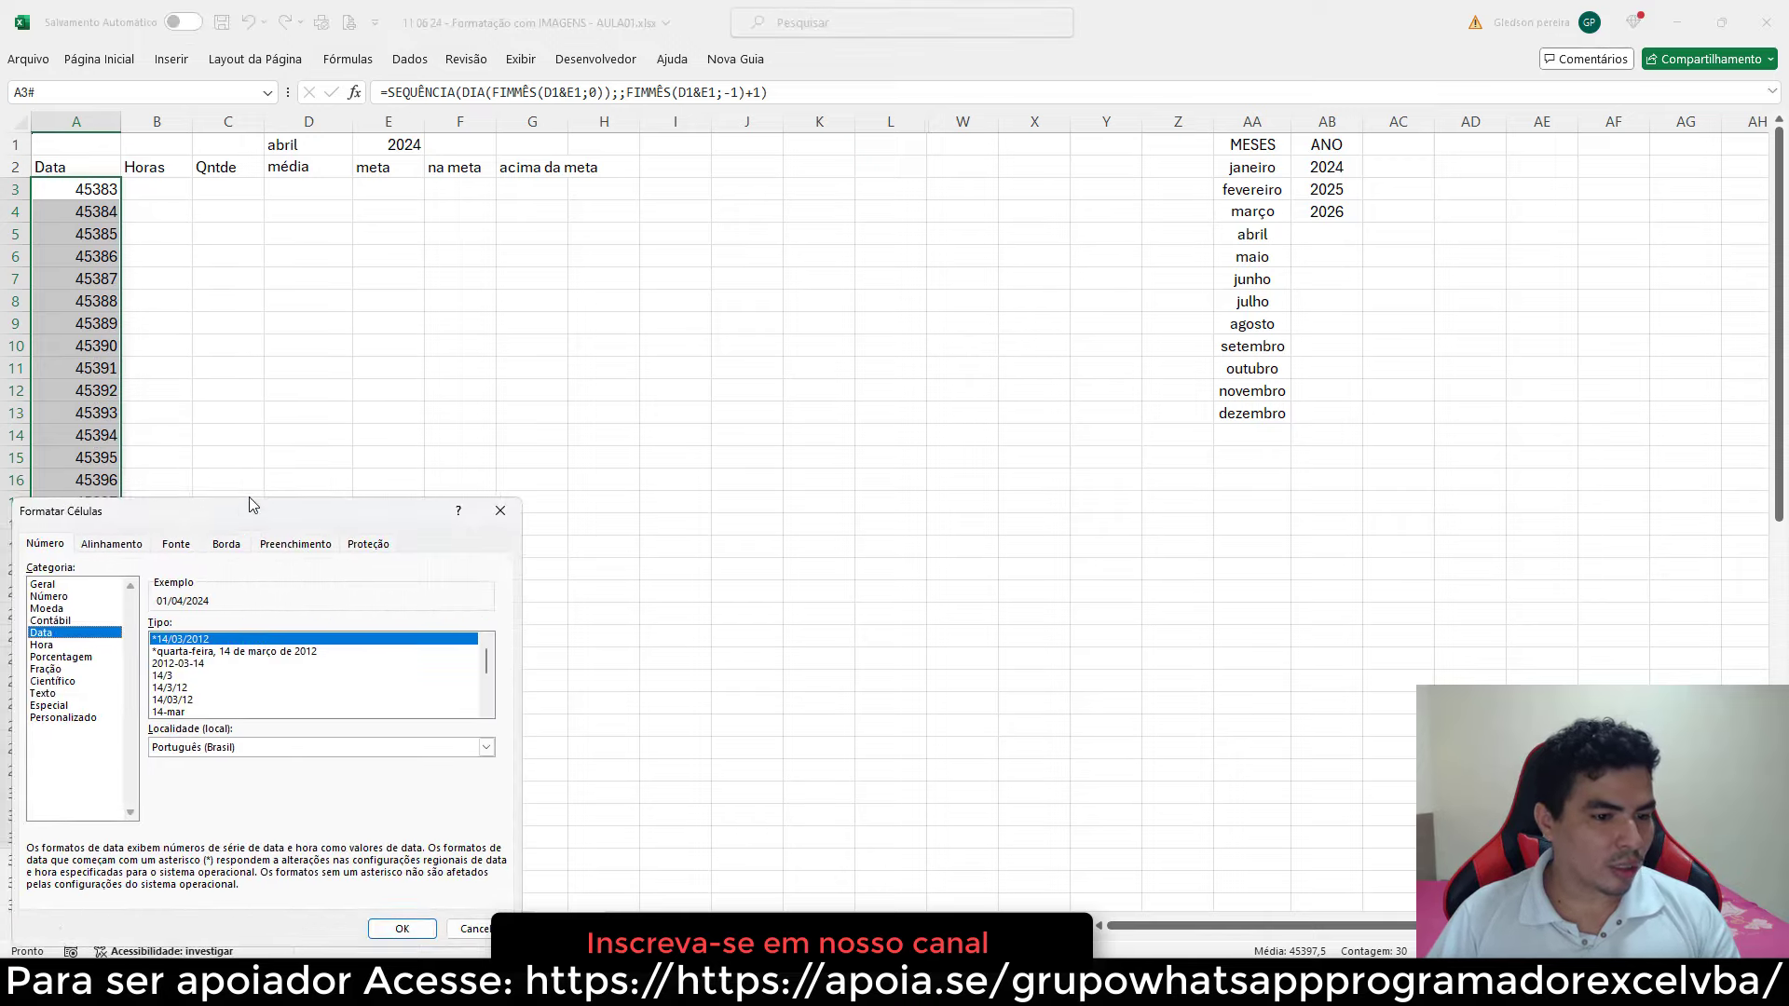
pyautogui.moveTo(202, 522); pyautogui.dragTo(437, 362)
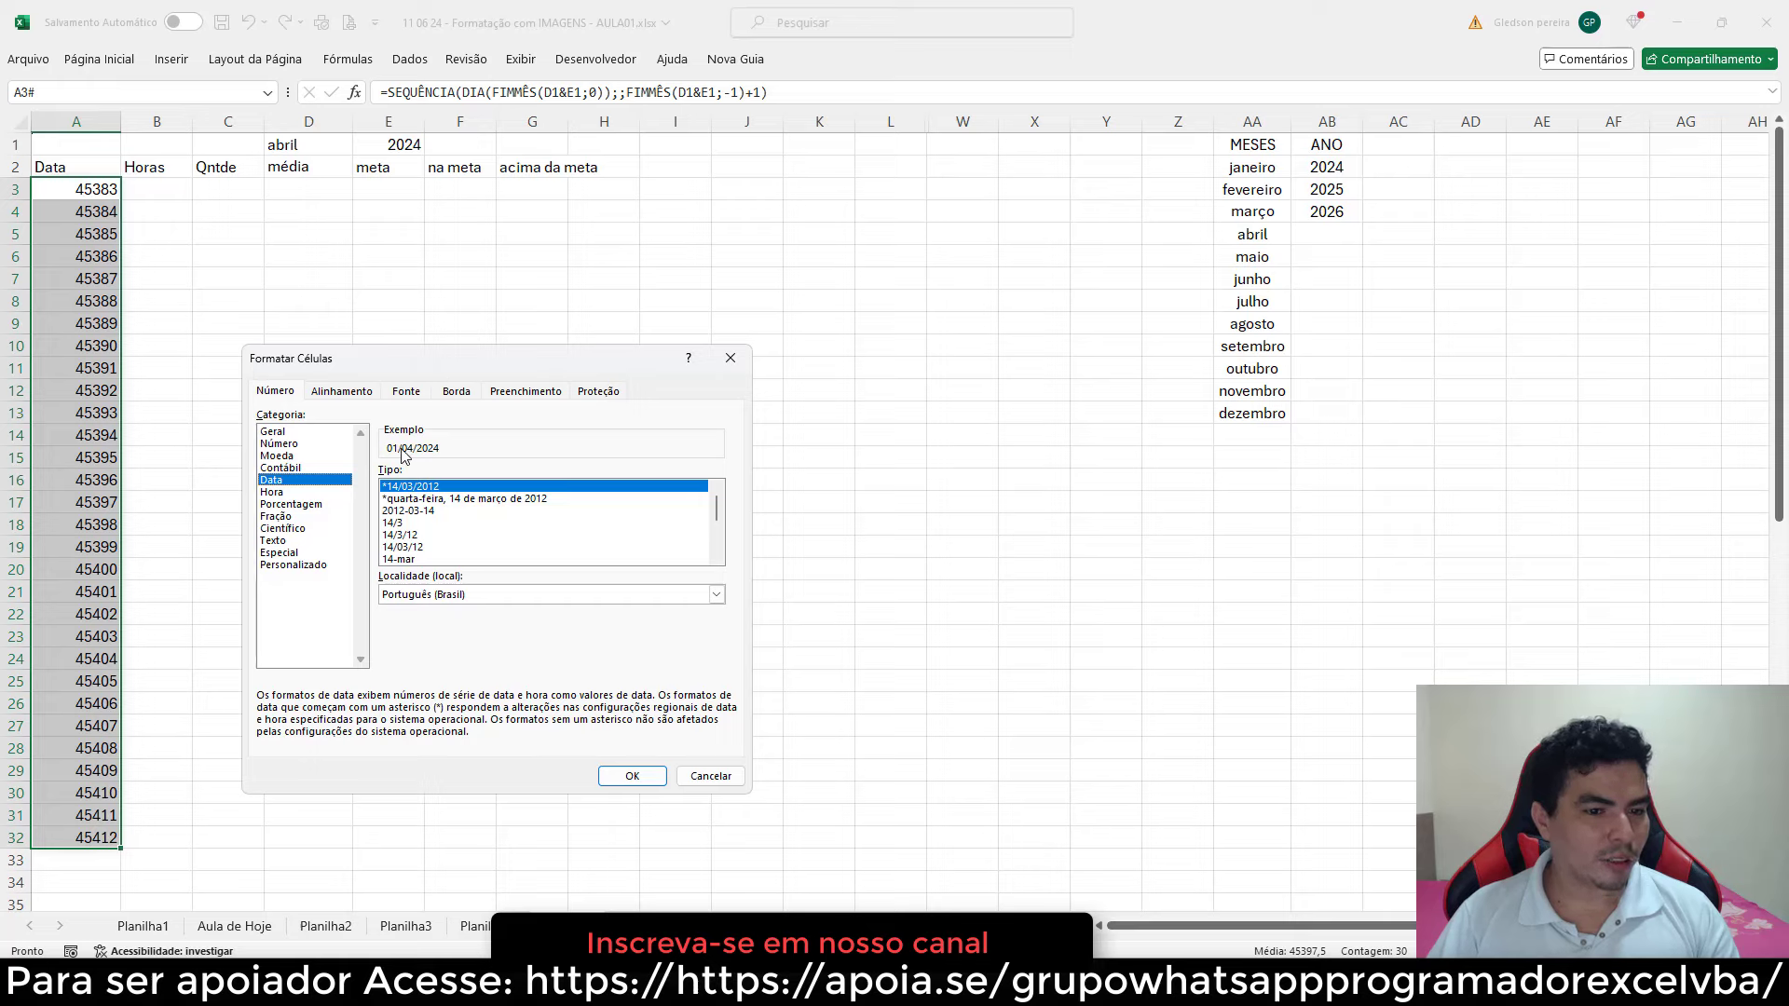
pyautogui.click(627, 777)
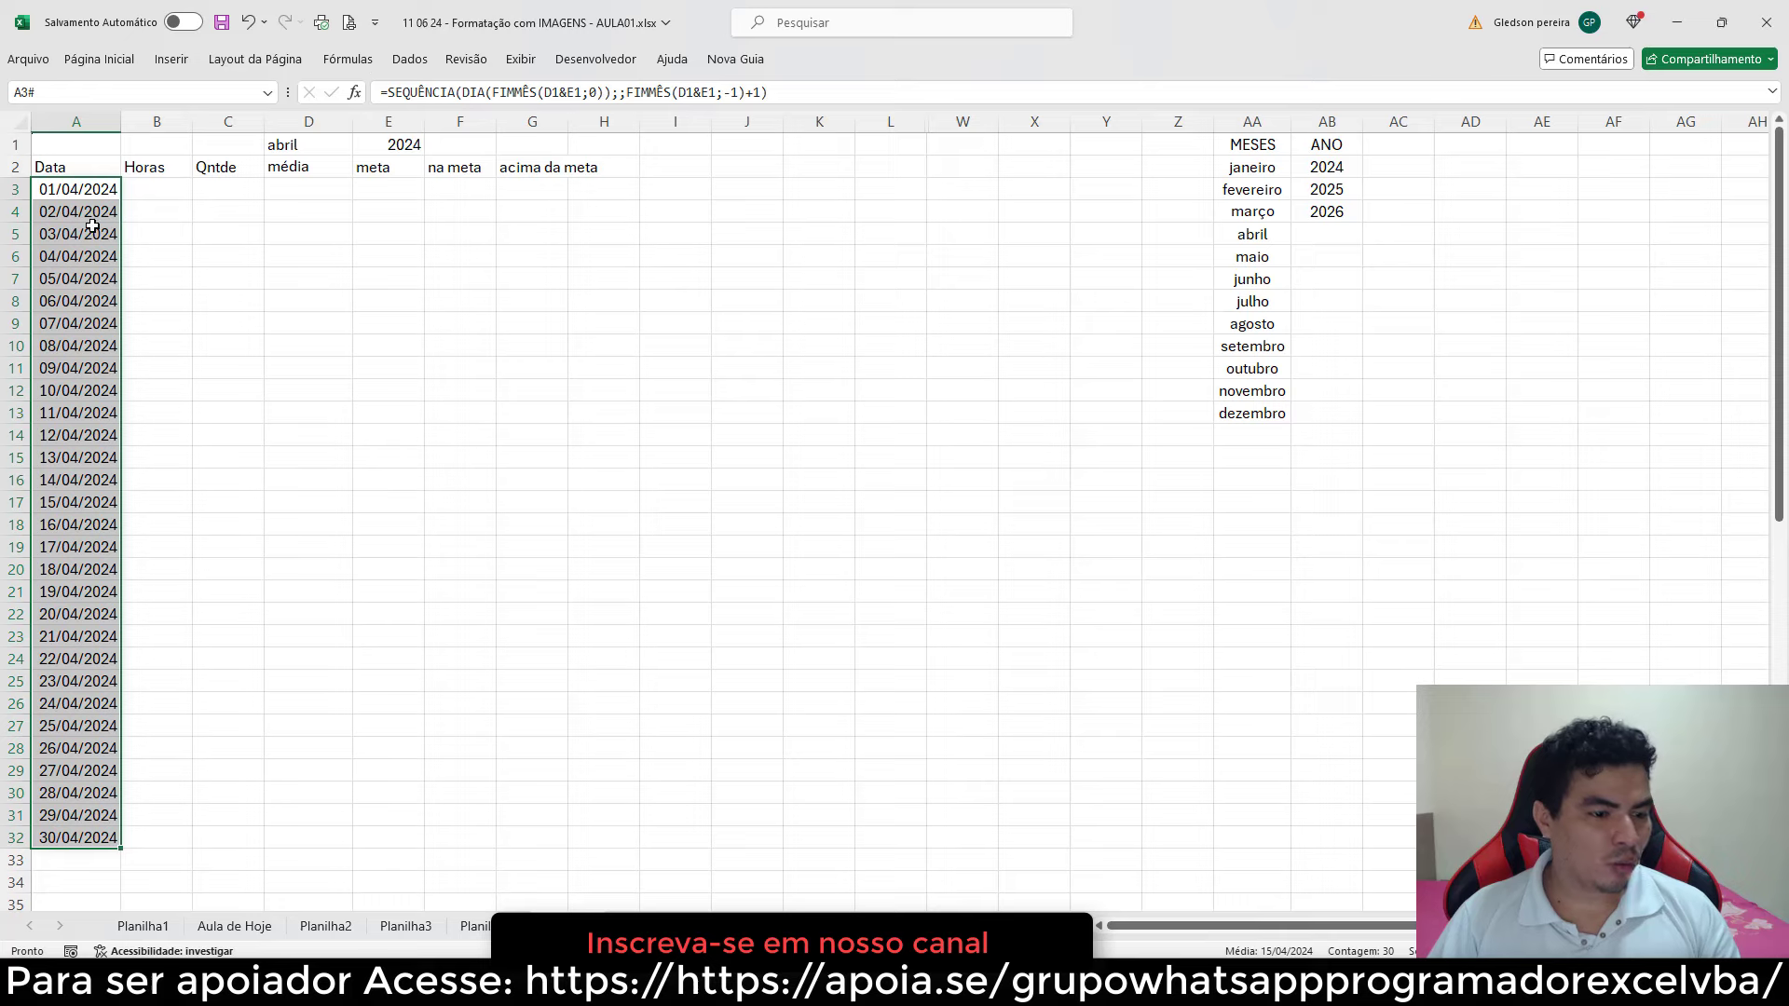
pyautogui.click(71, 843)
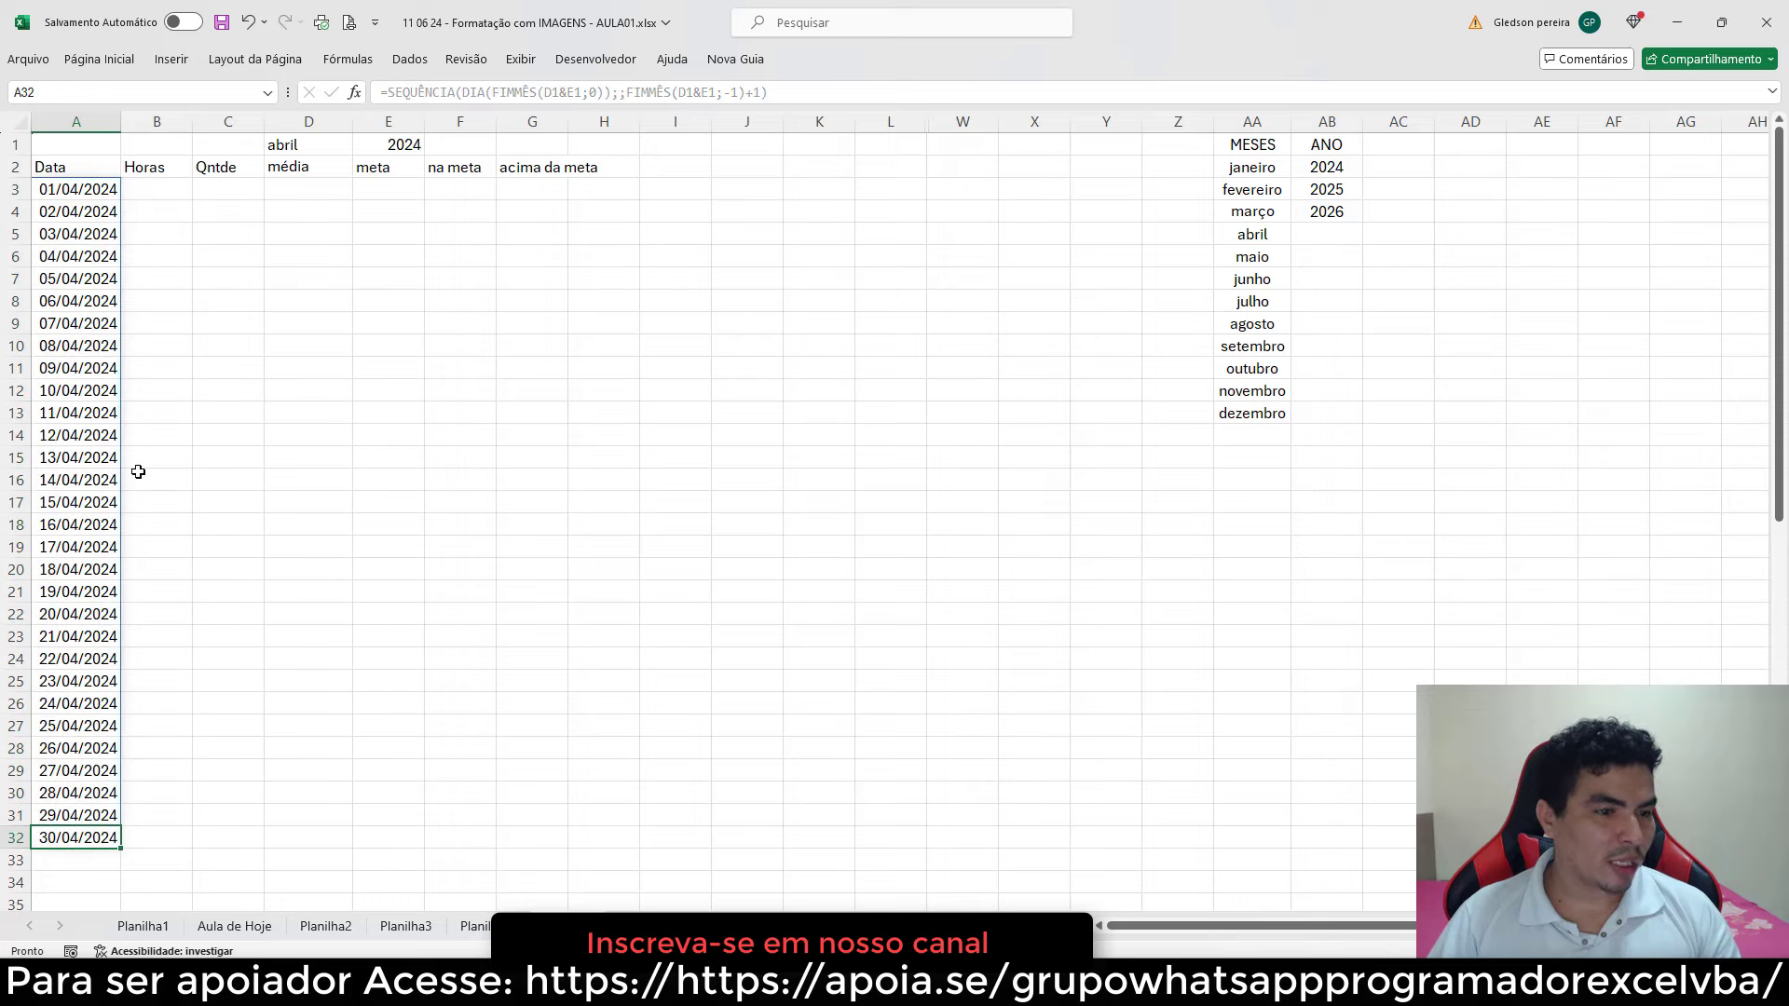
pyautogui.click(86, 59)
# - Copy A32's date formatting onto A33 with the Format Painter
pyautogui.click(127, 136)
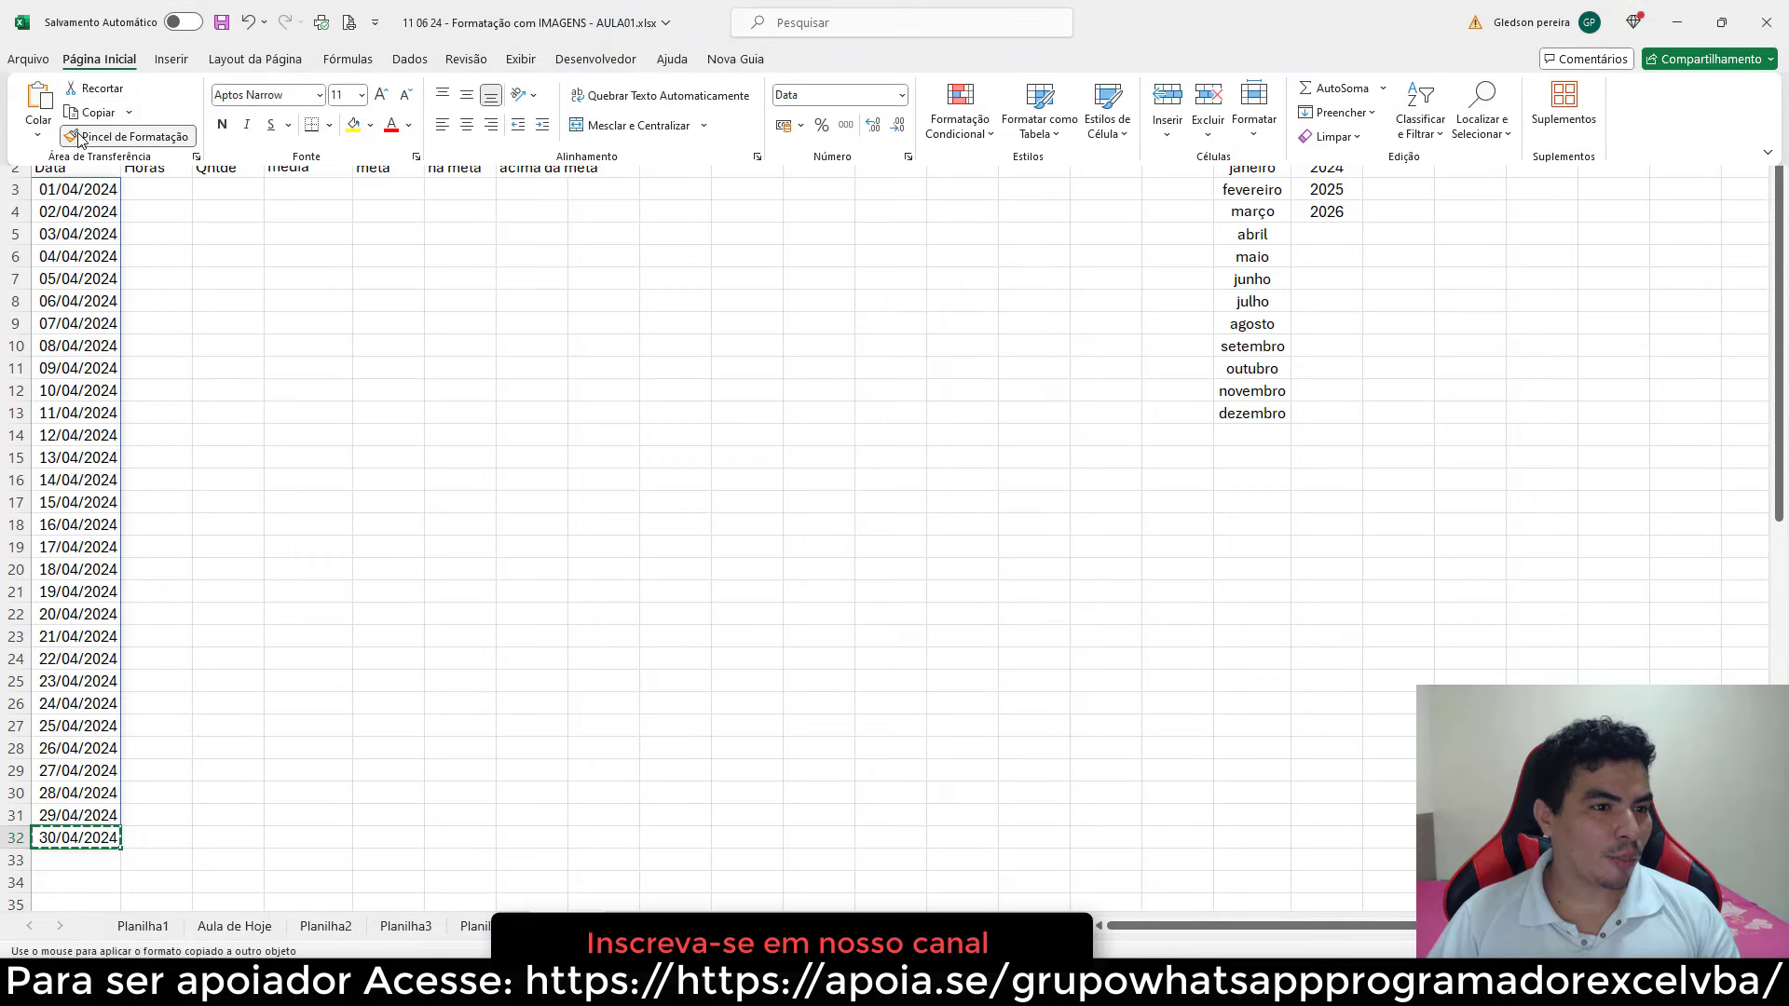
pyautogui.click(59, 862)
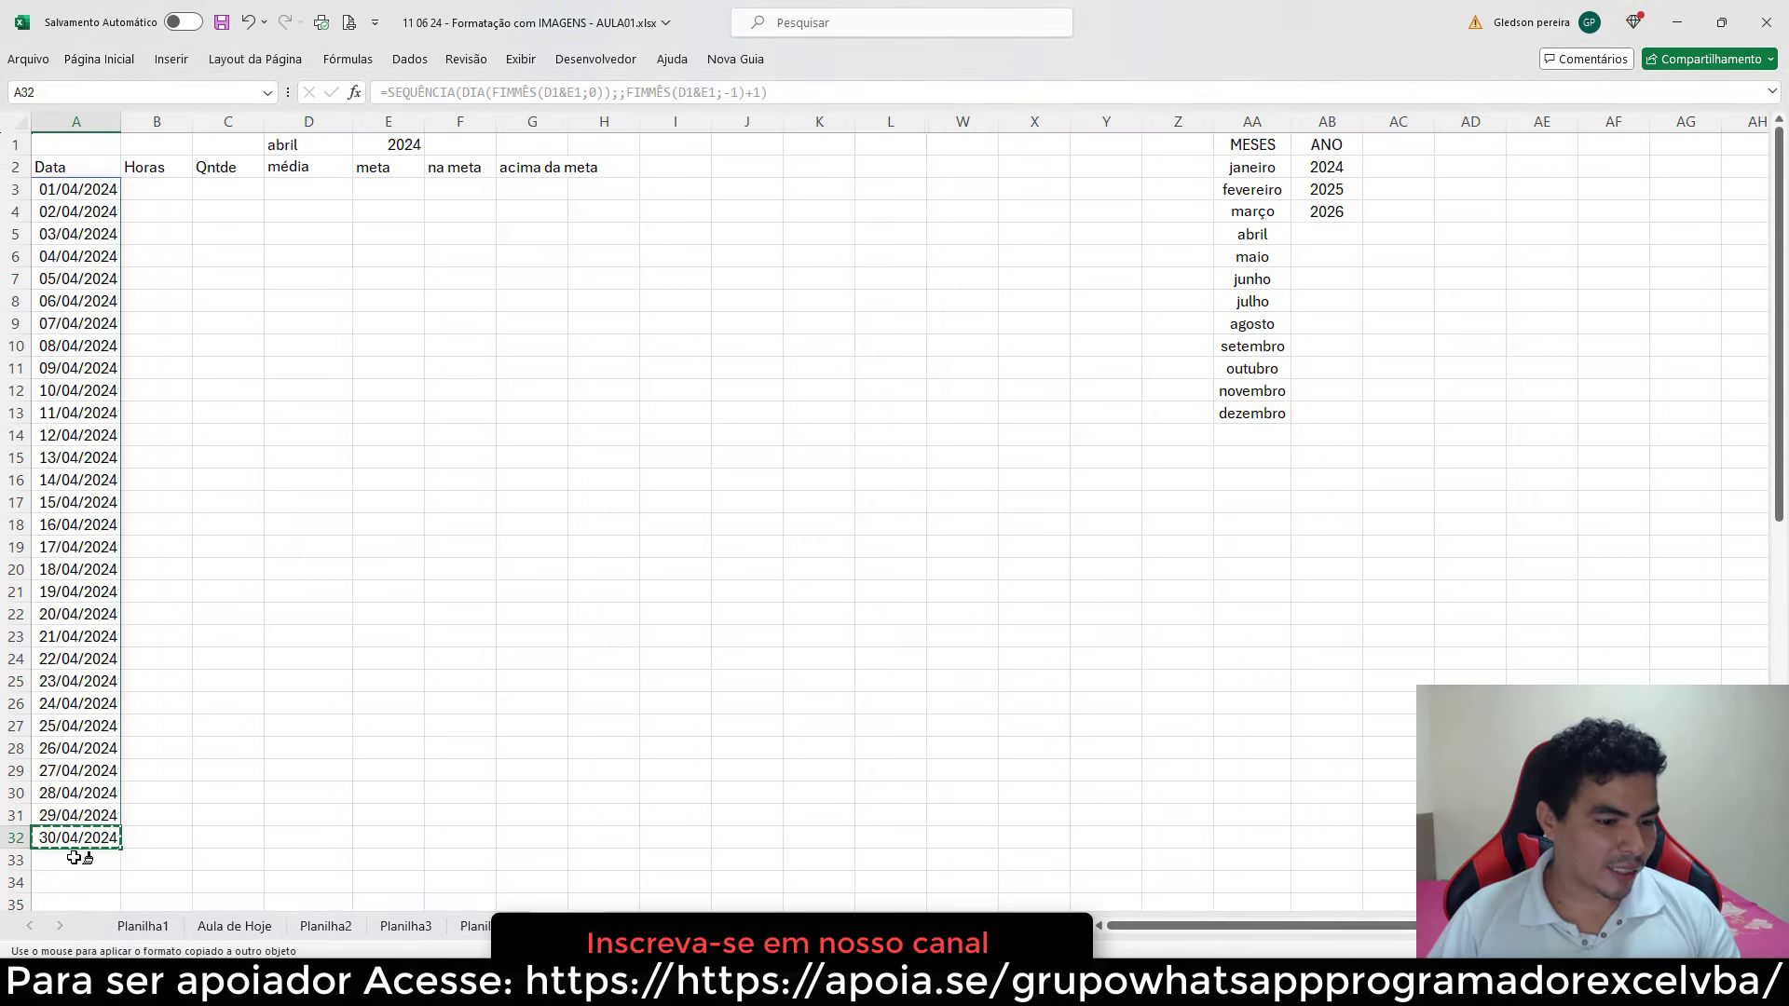
pyautogui.click(91, 827)
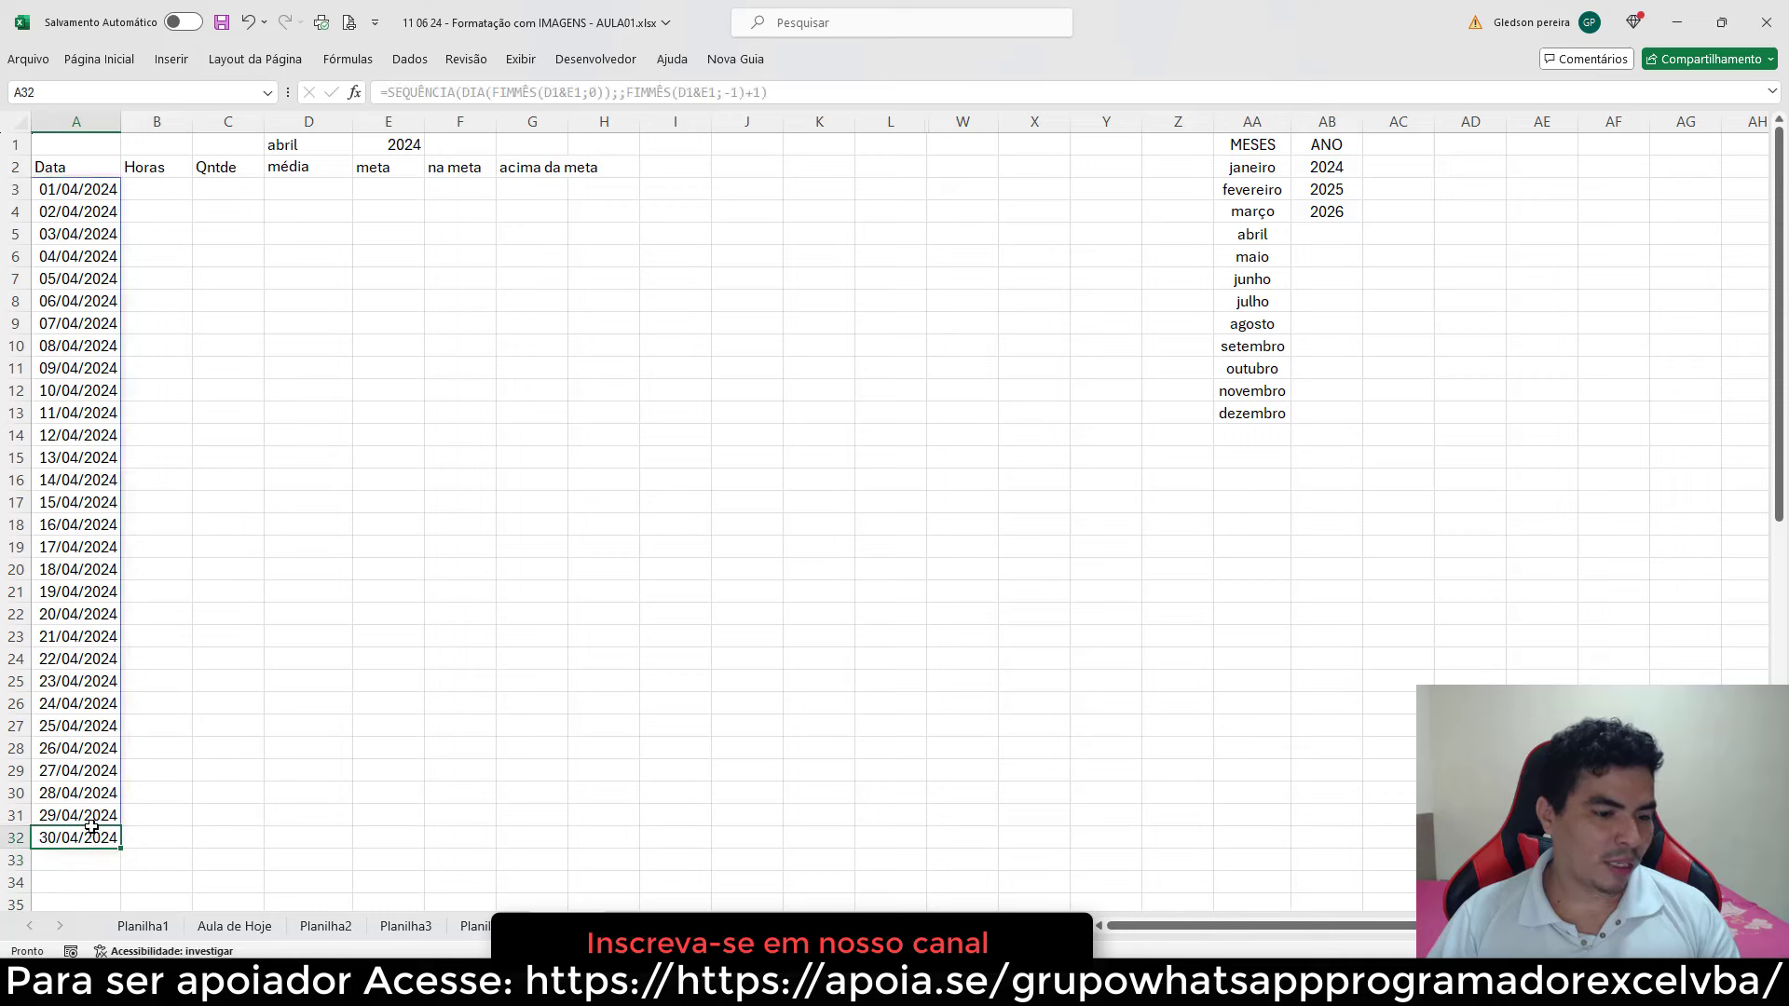
# - Set the month selector in D1 to janeiro
pyautogui.click(360, 486)
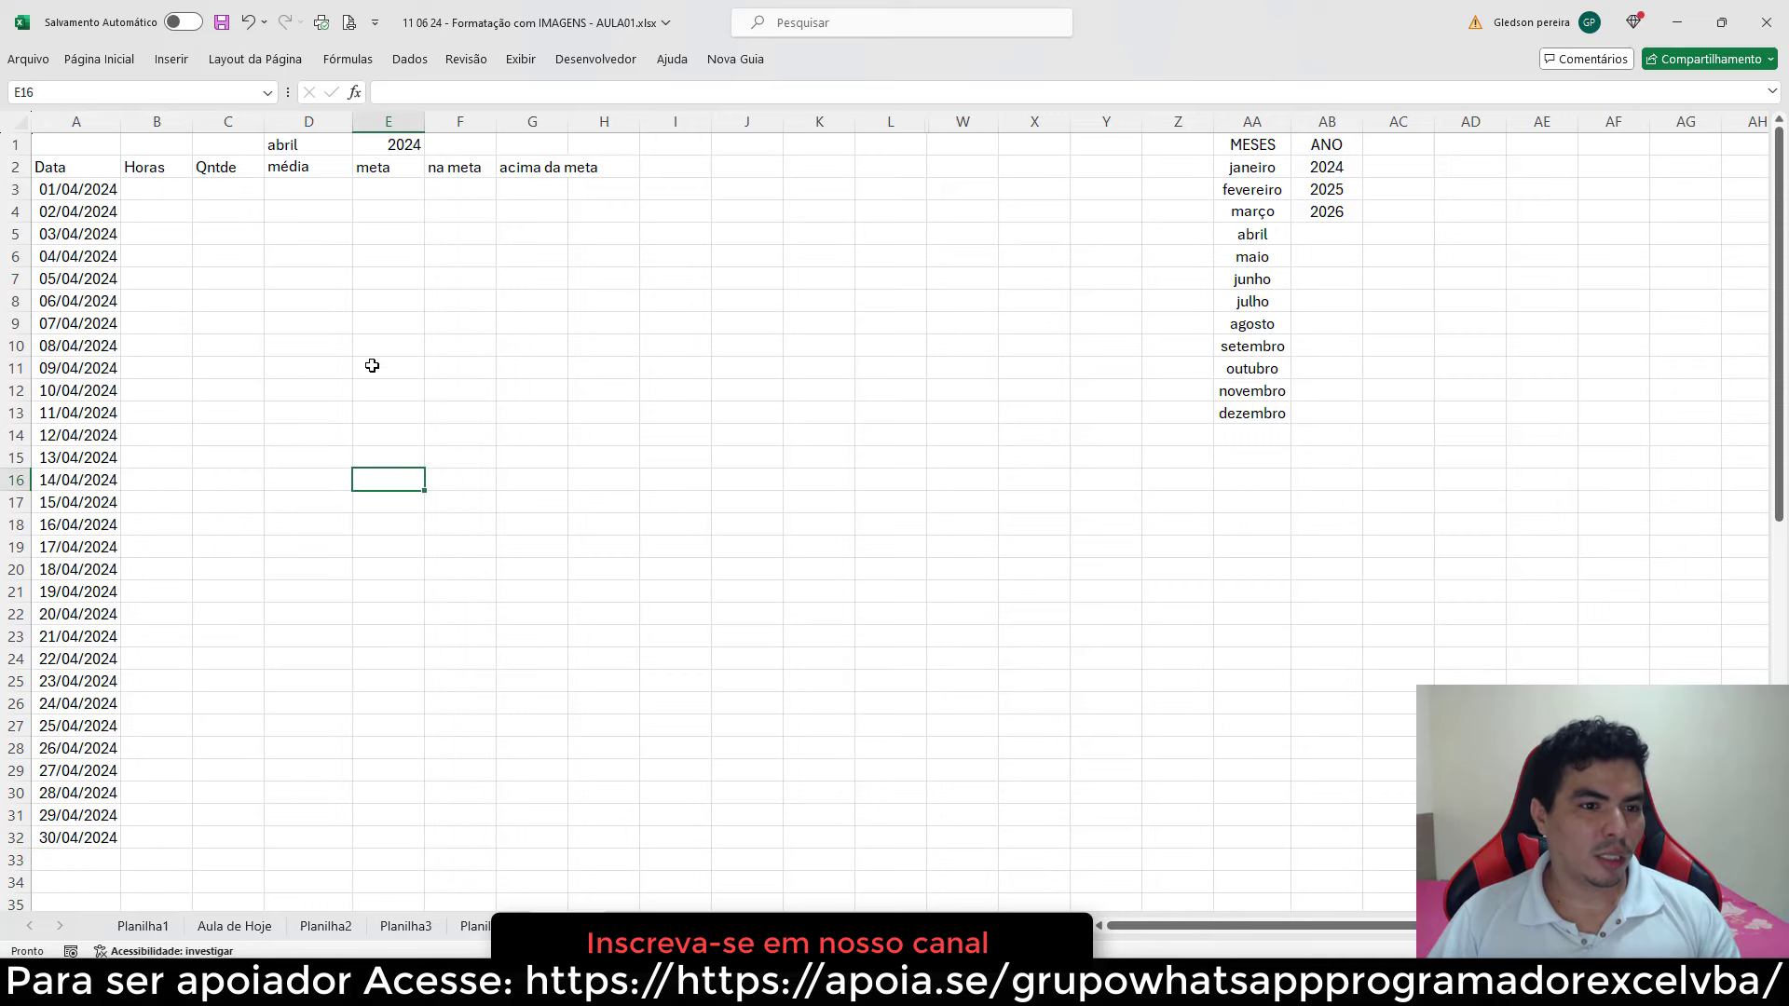
pyautogui.click(334, 145)
pyautogui.click(361, 147)
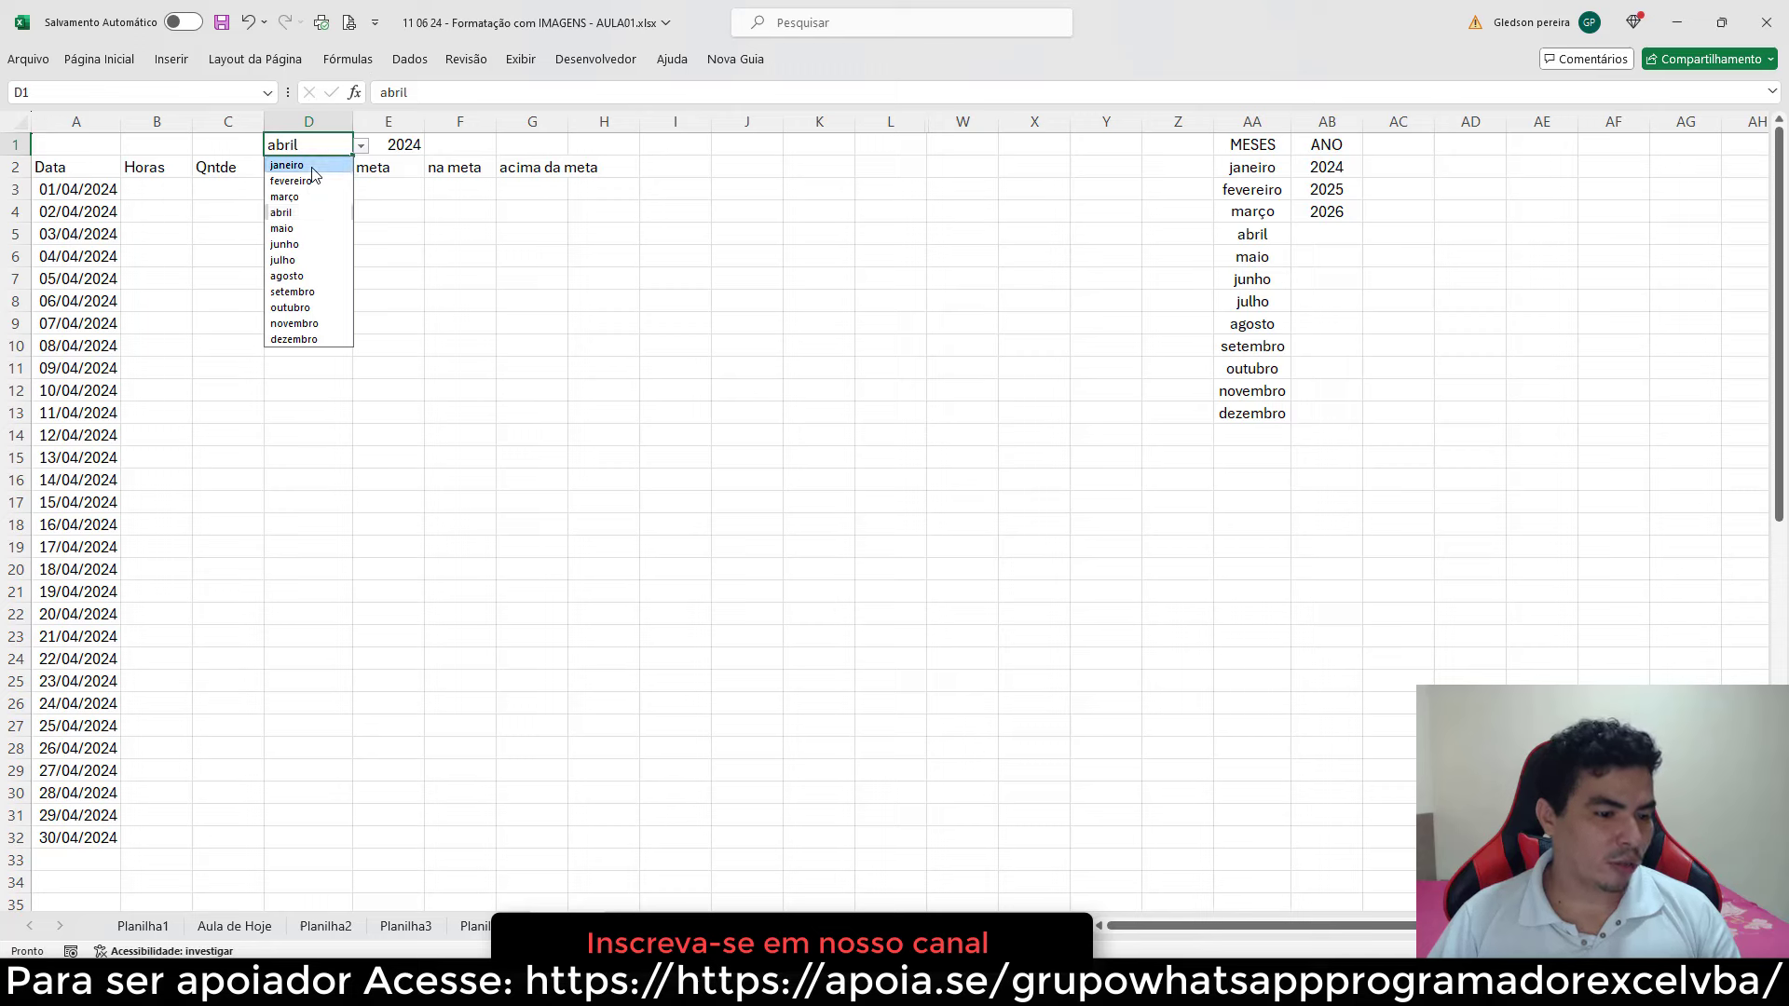
pyautogui.click(288, 165)
# - Check the January dates spilled into A3:A33, then select B3 for the Horas formula
pyautogui.moveTo(87, 191); pyautogui.dragTo(87, 860)
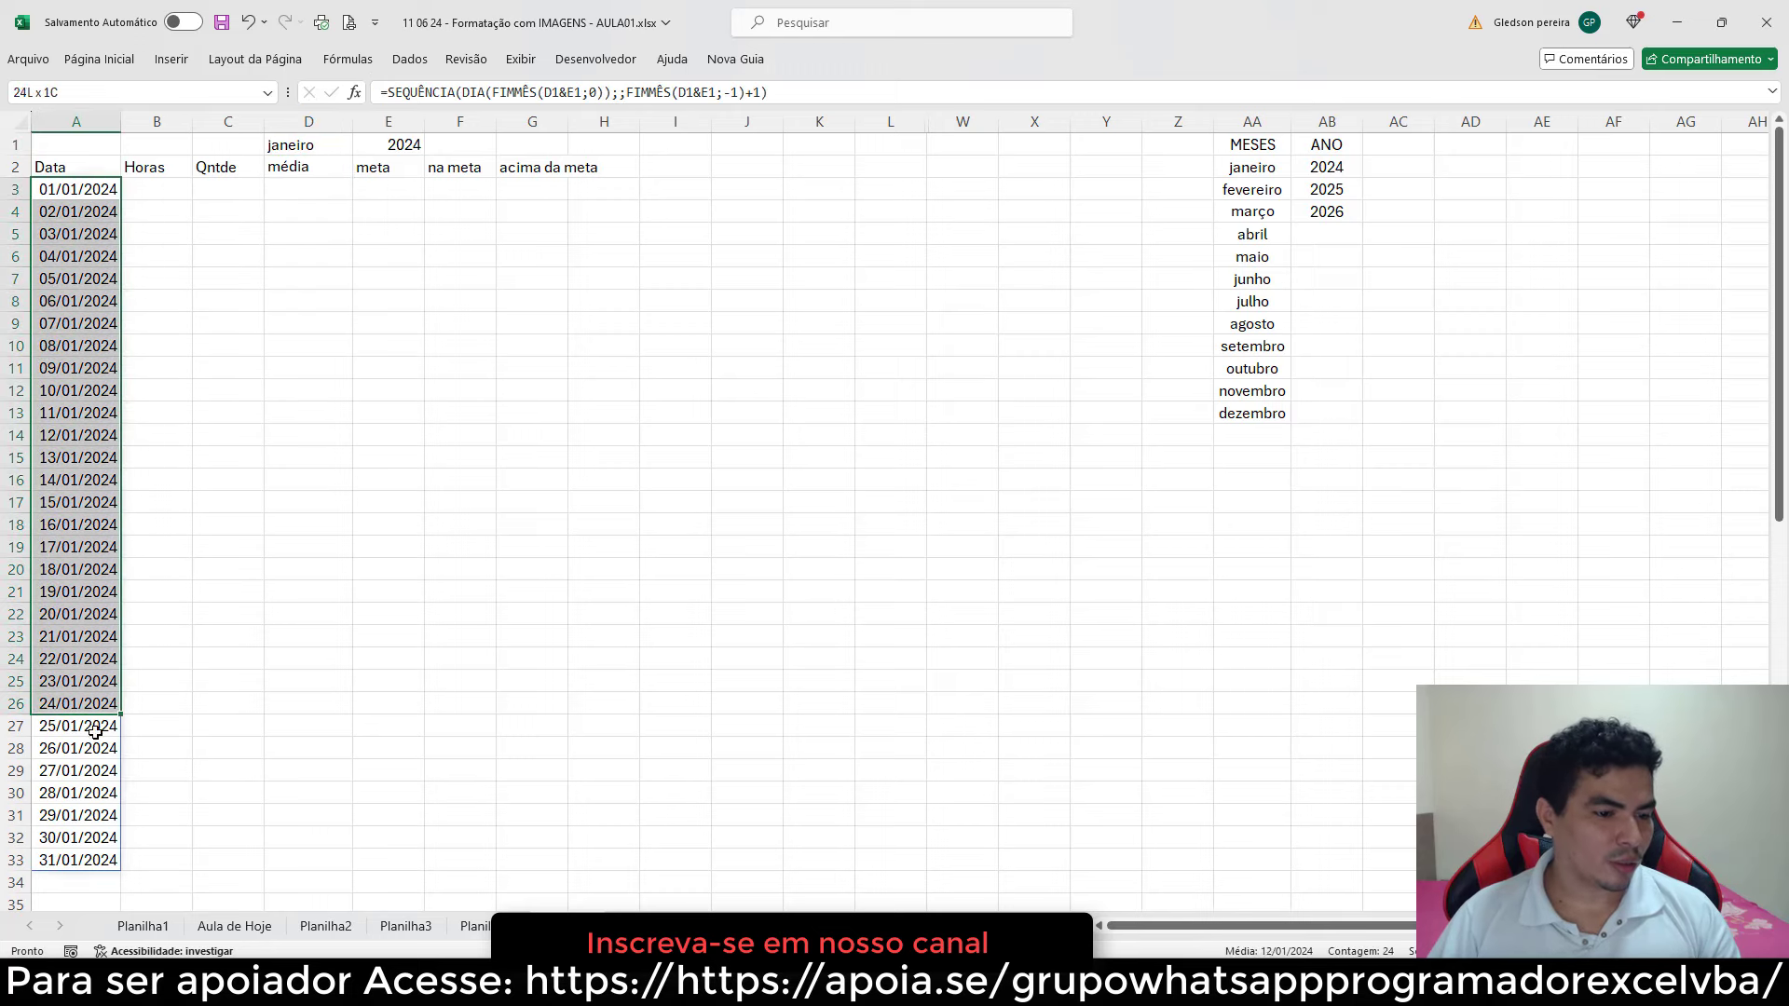
pyautogui.click(195, 586)
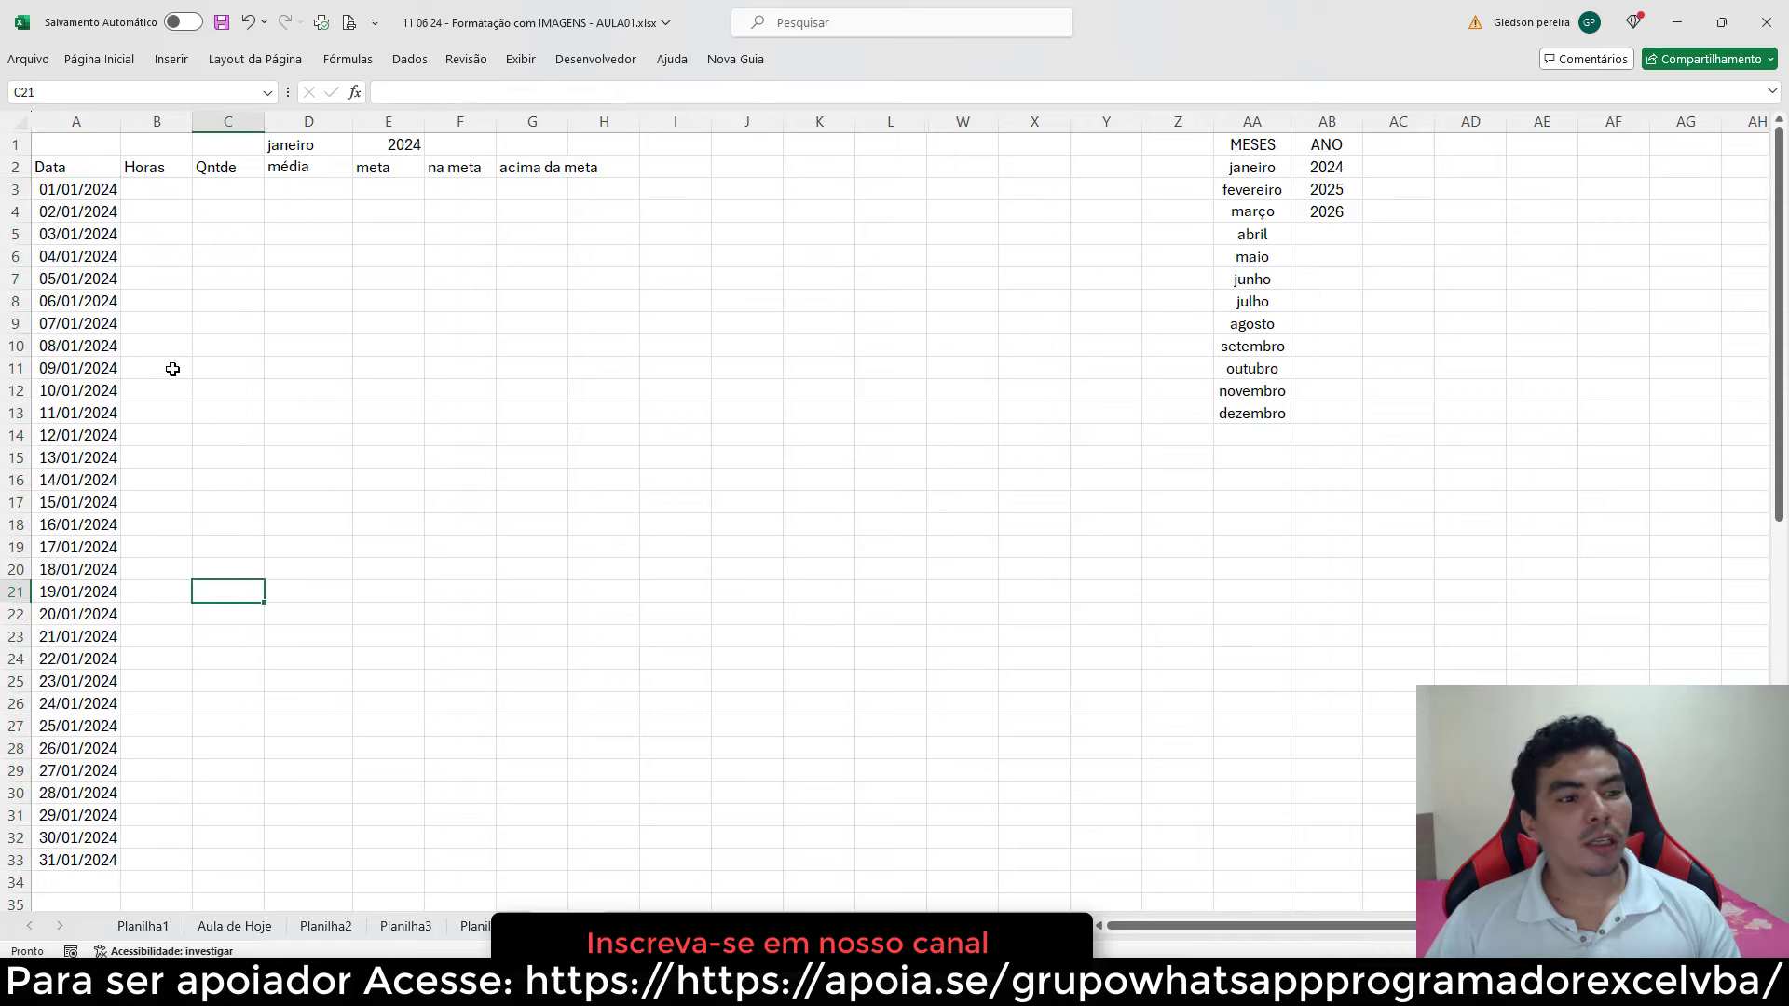
pyautogui.click(166, 190)
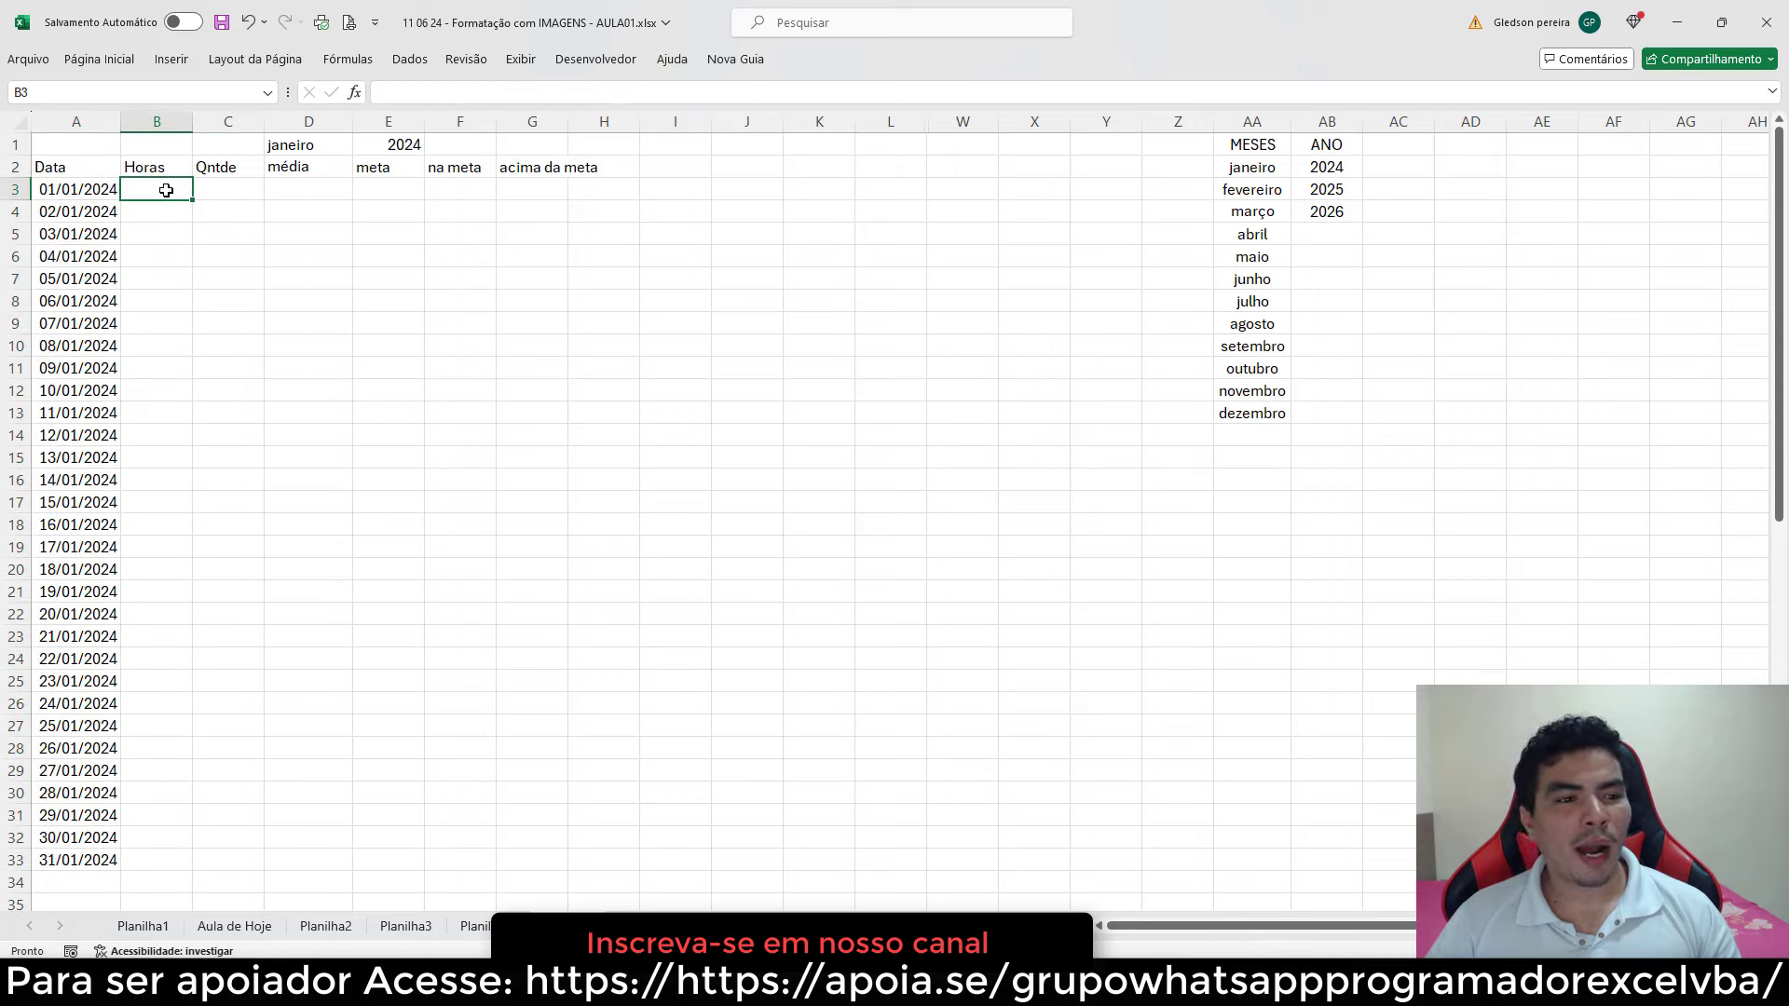
pyautogui.click(88, 196)
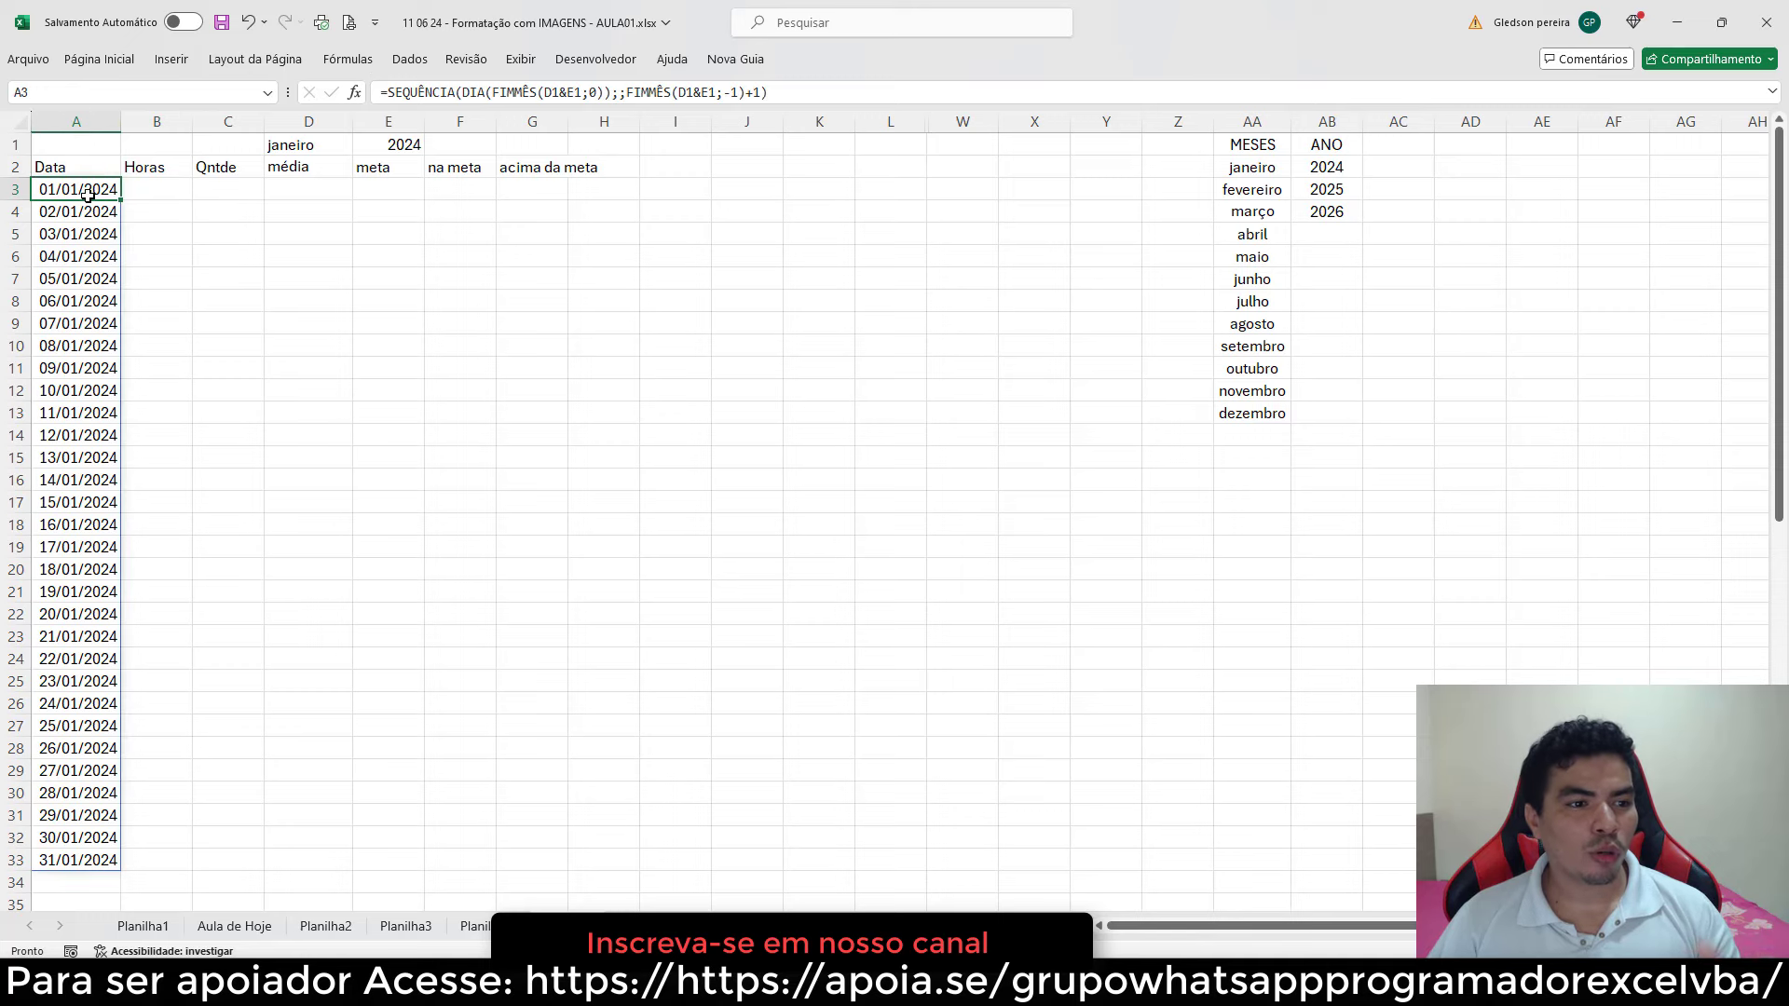
pyautogui.click(203, 207)
pyautogui.click(164, 185)
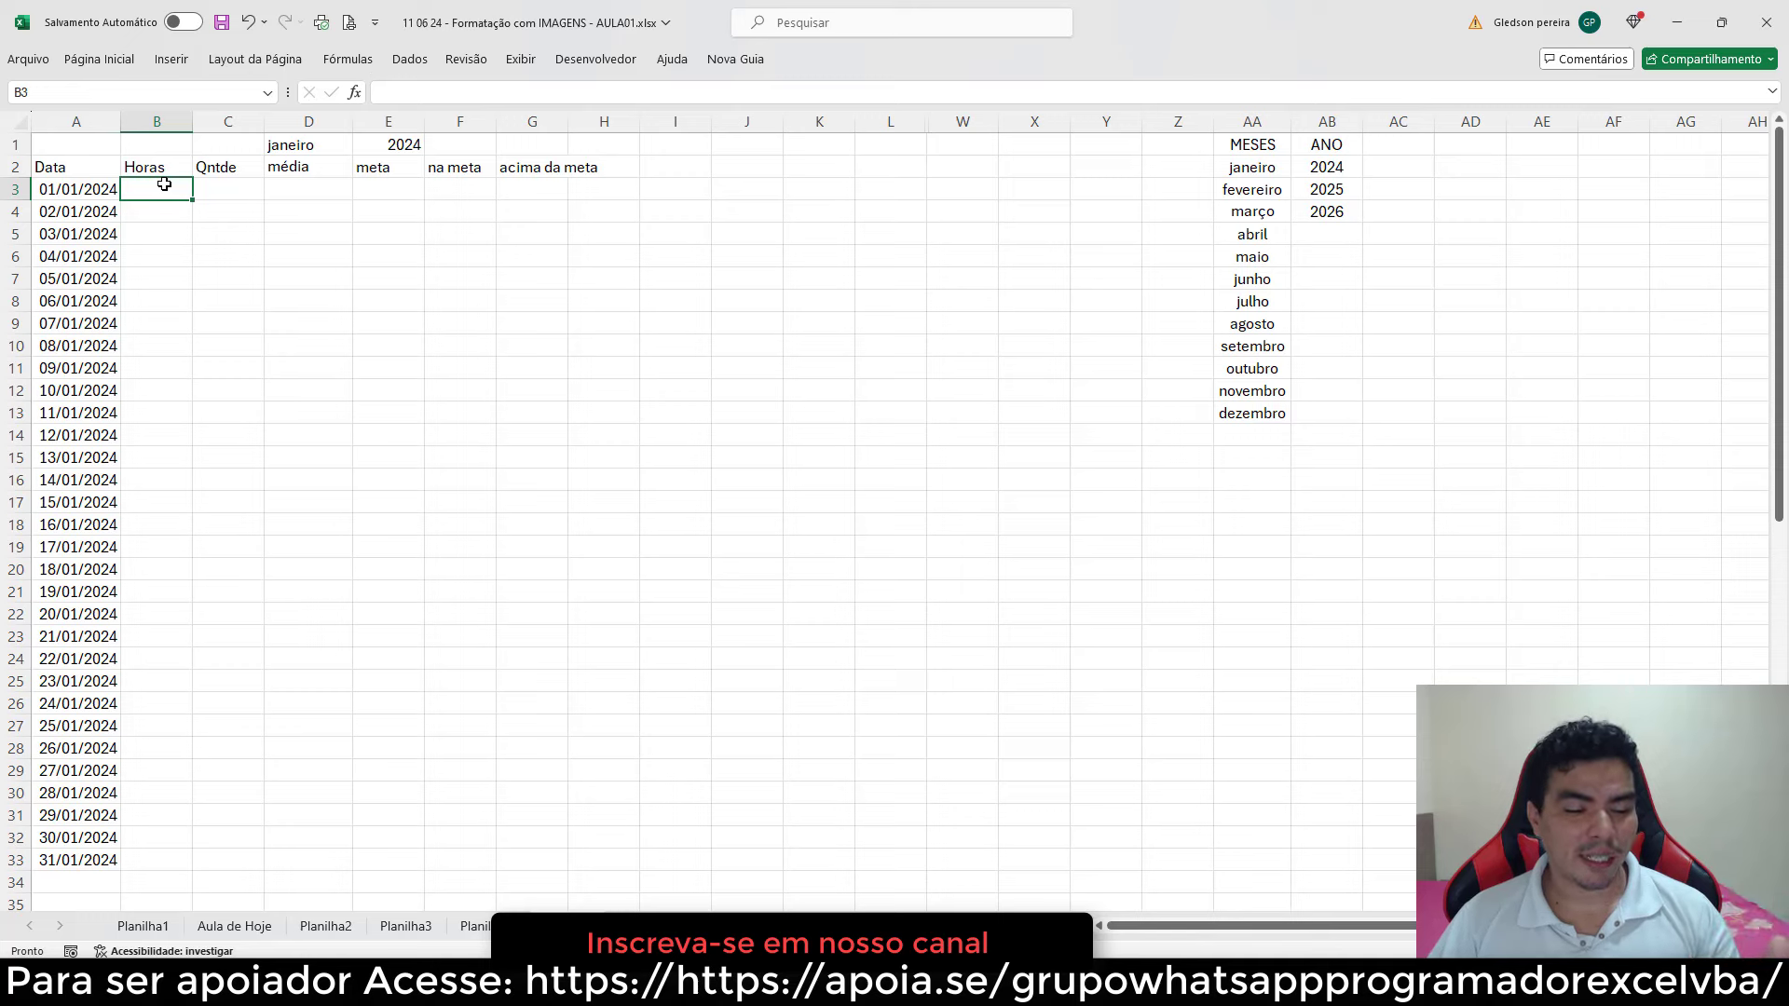
# - Begin B3's formula as =SOMASE(Planilha2!$A:$A; with the date in A3 as criterion
pyautogui.write('=')
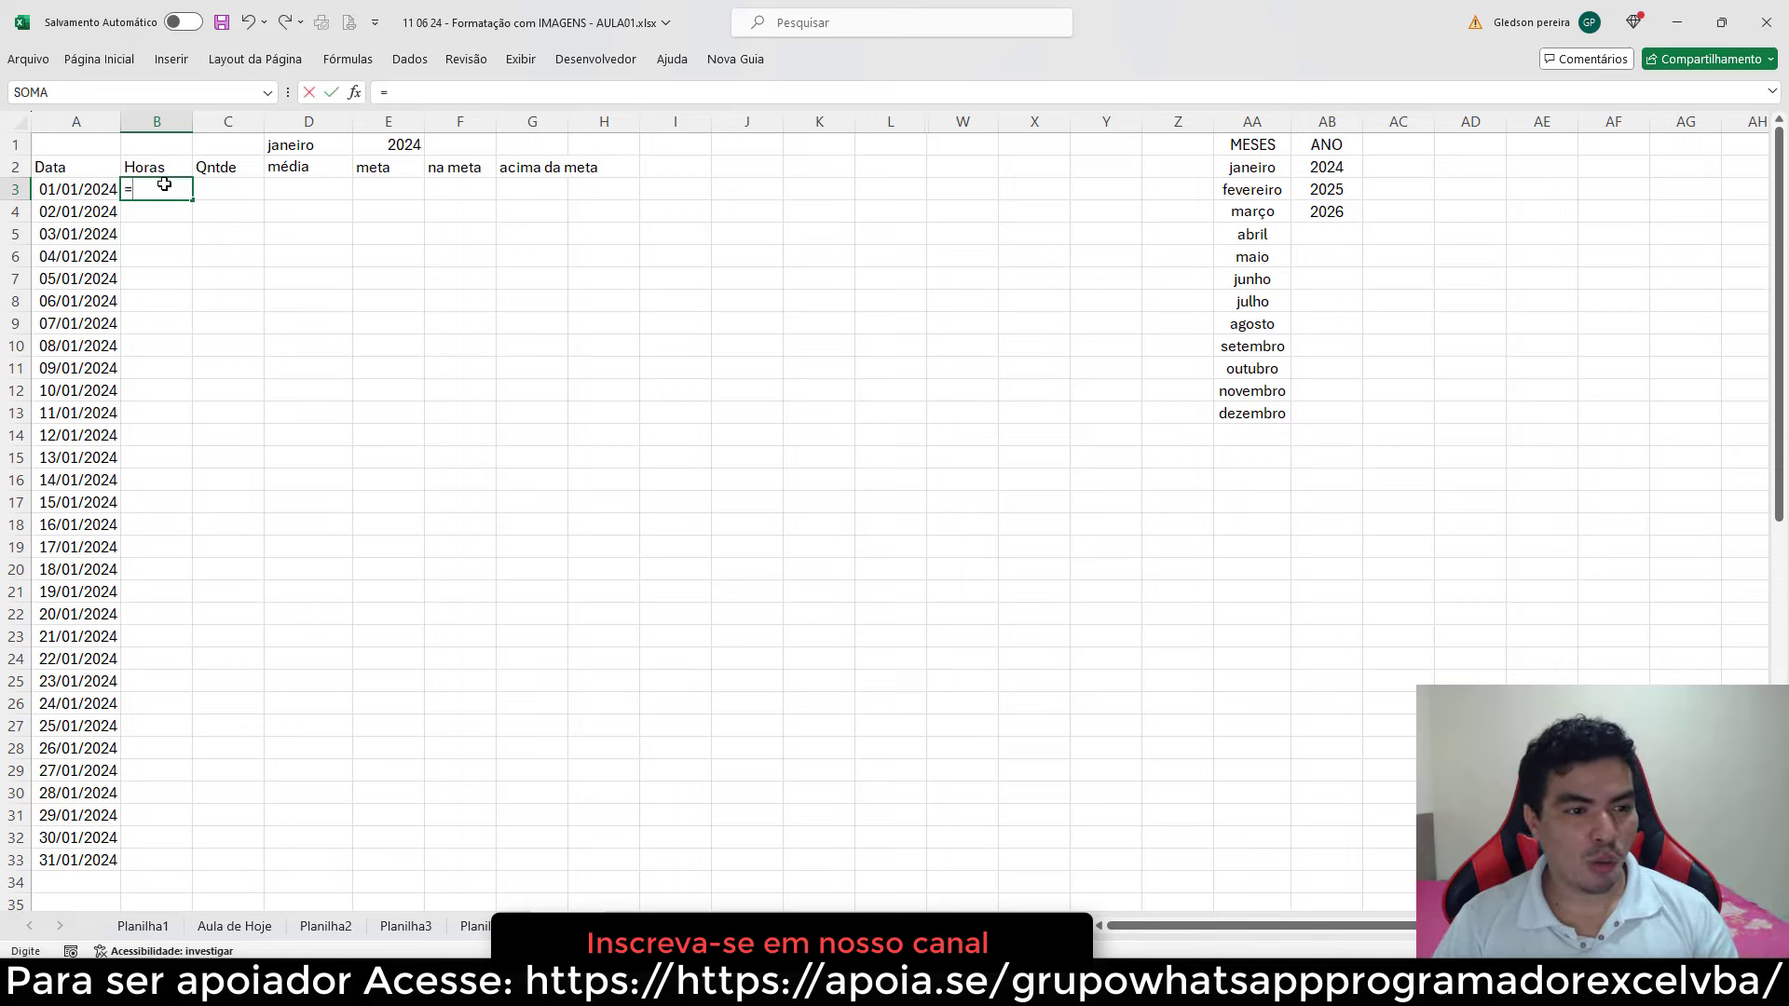
pyautogui.write('som')
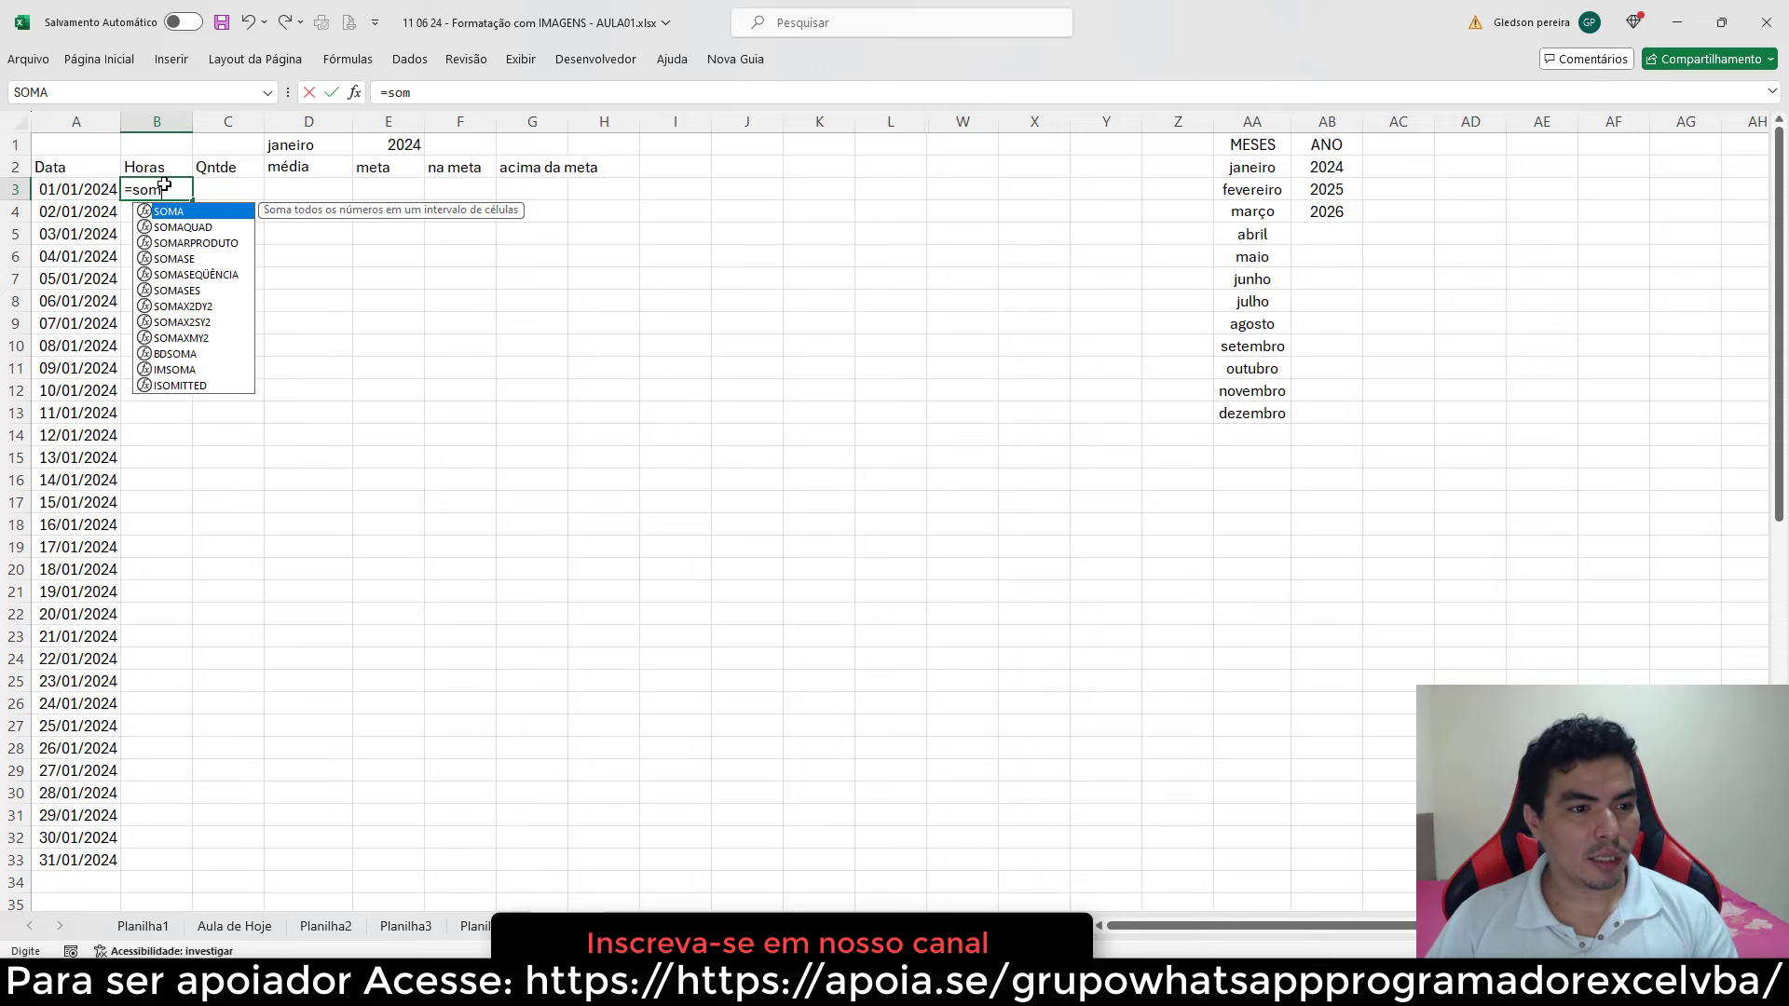
pyautogui.write('as')
pyautogui.press('Tab')
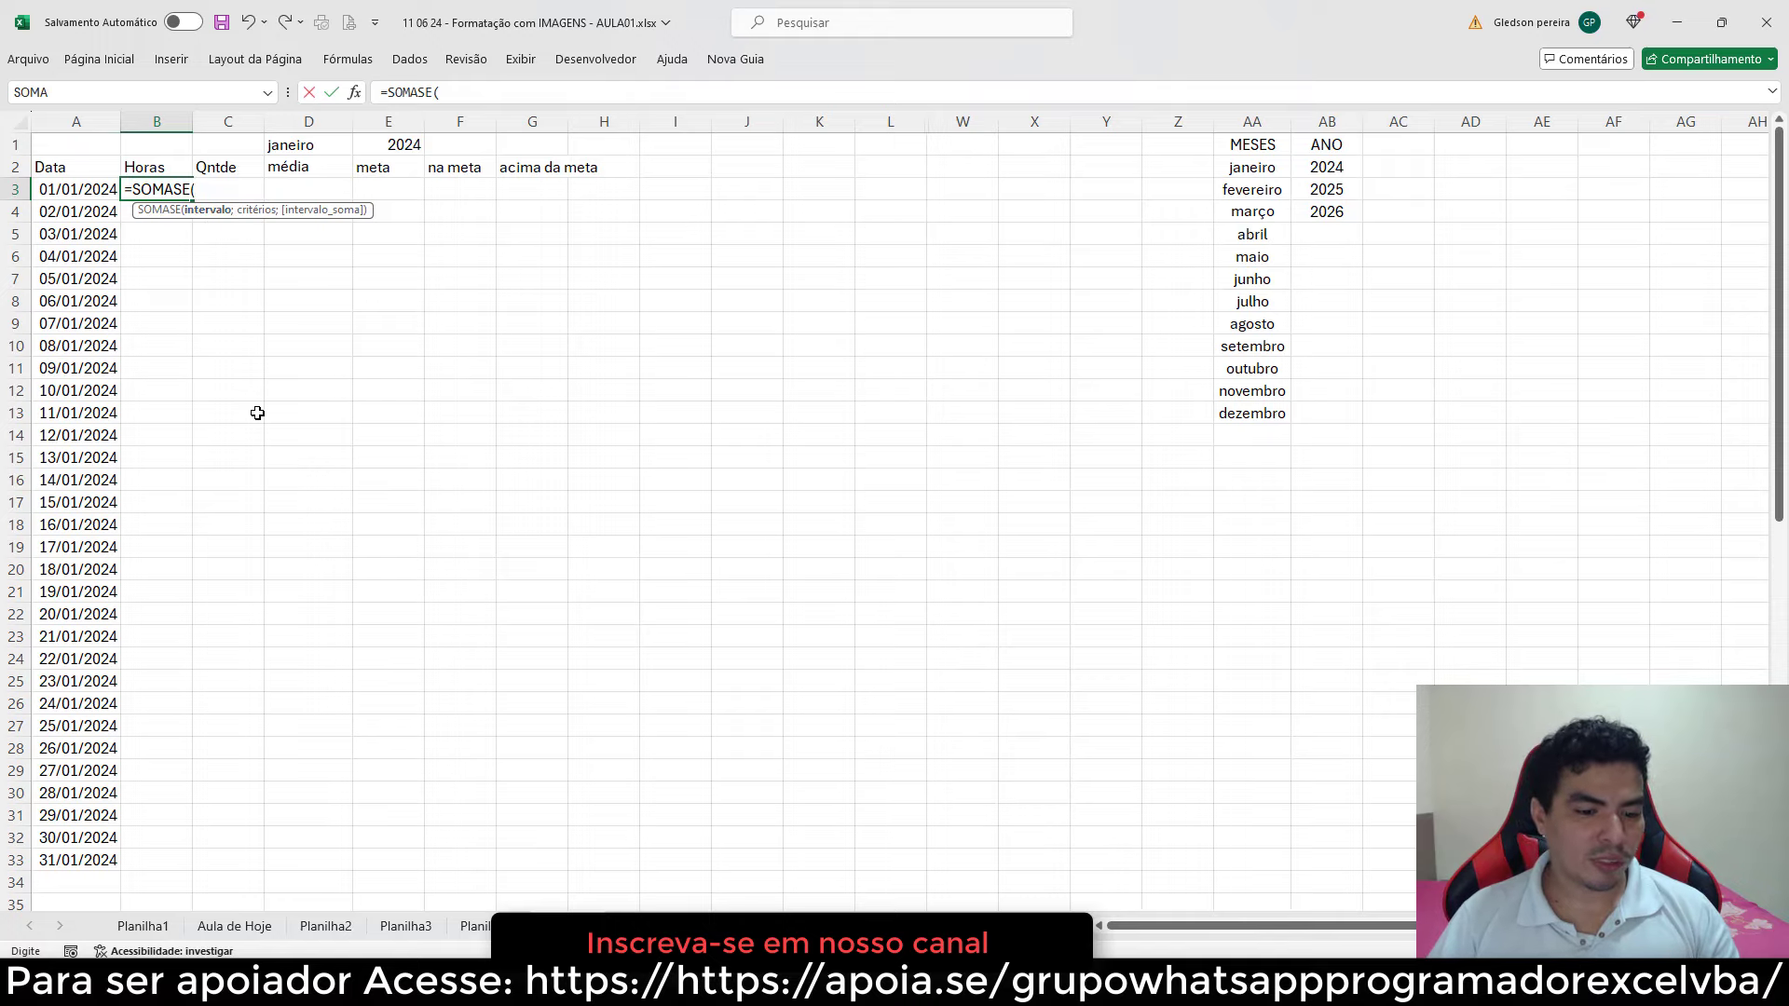
pyautogui.click(326, 926)
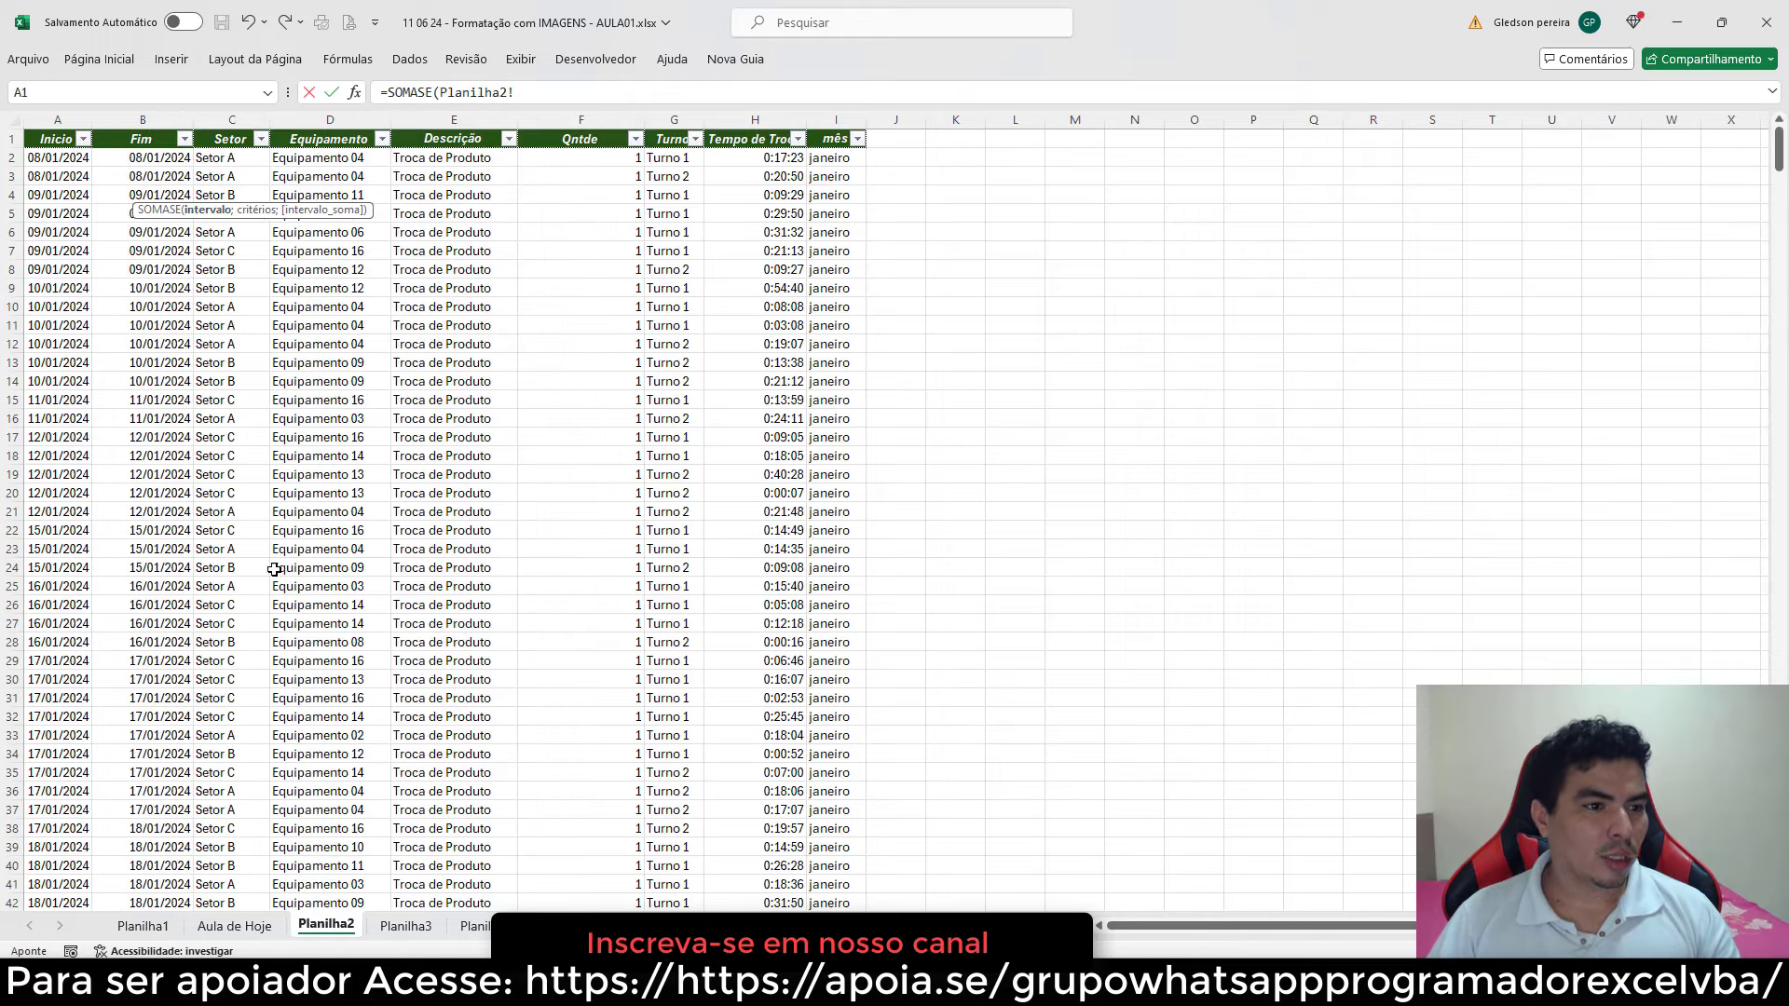
pyautogui.click(72, 115)
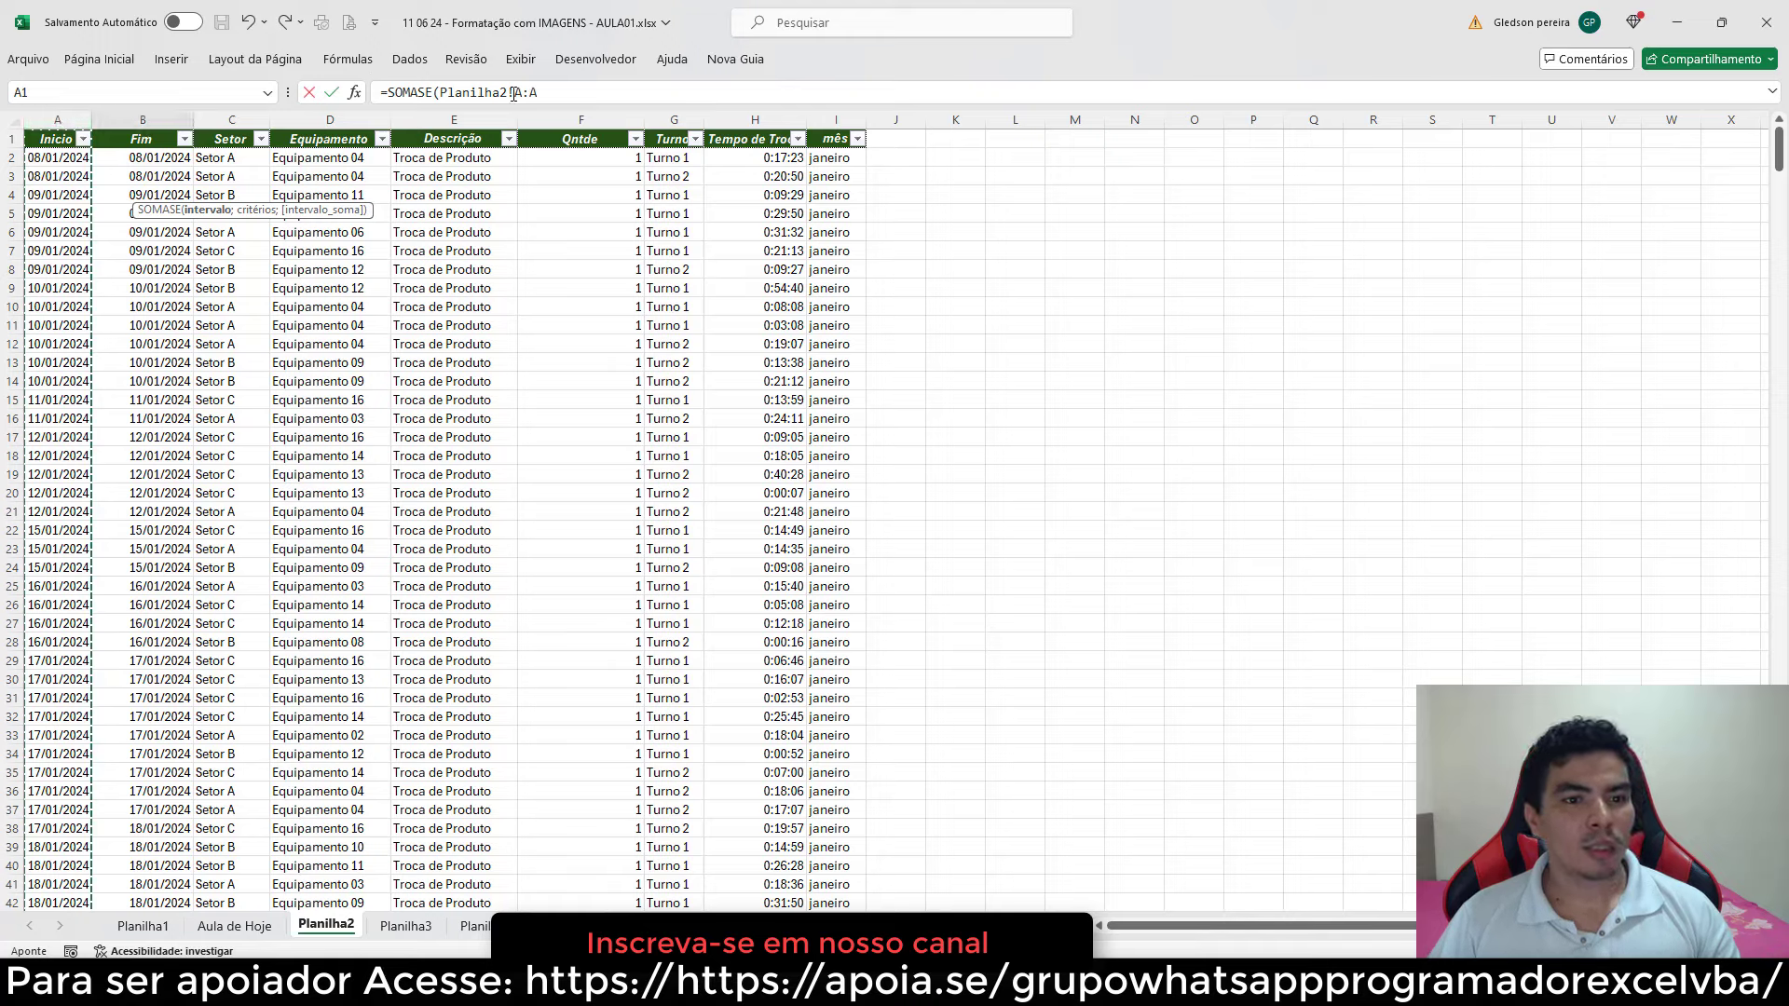
pyautogui.moveTo(514, 93); pyautogui.dragTo(538, 93)
pyautogui.press('F4')
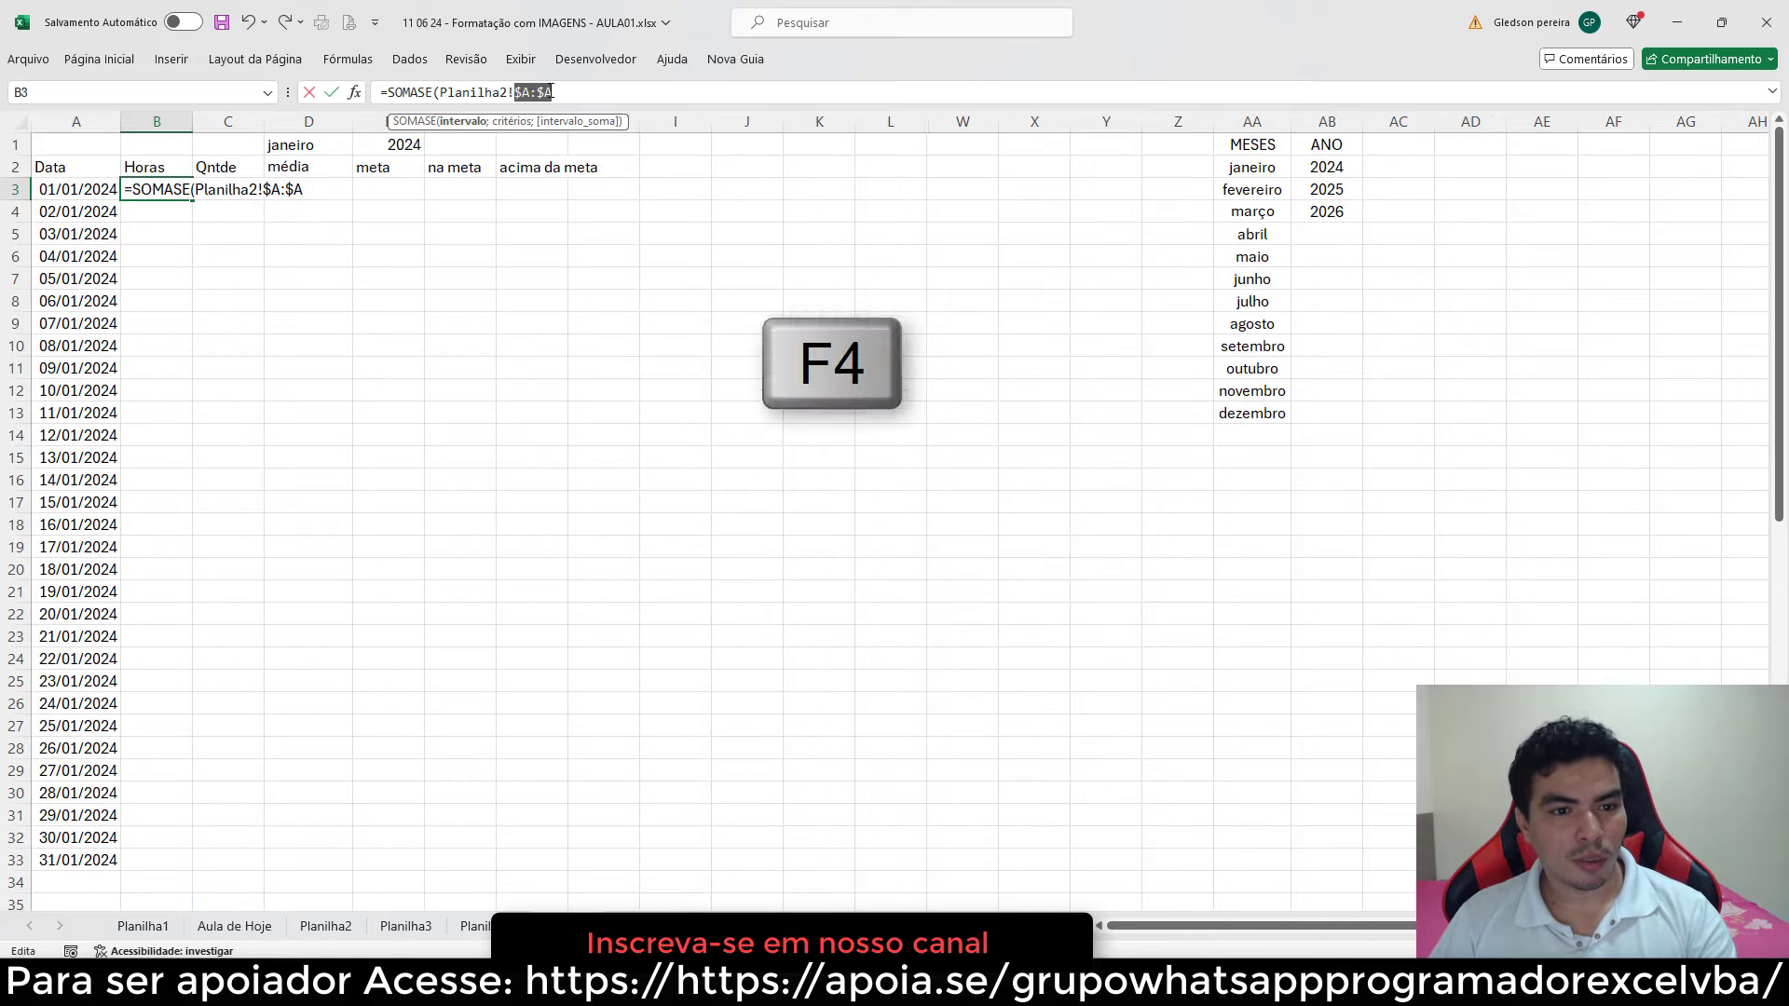
pyautogui.write(';')
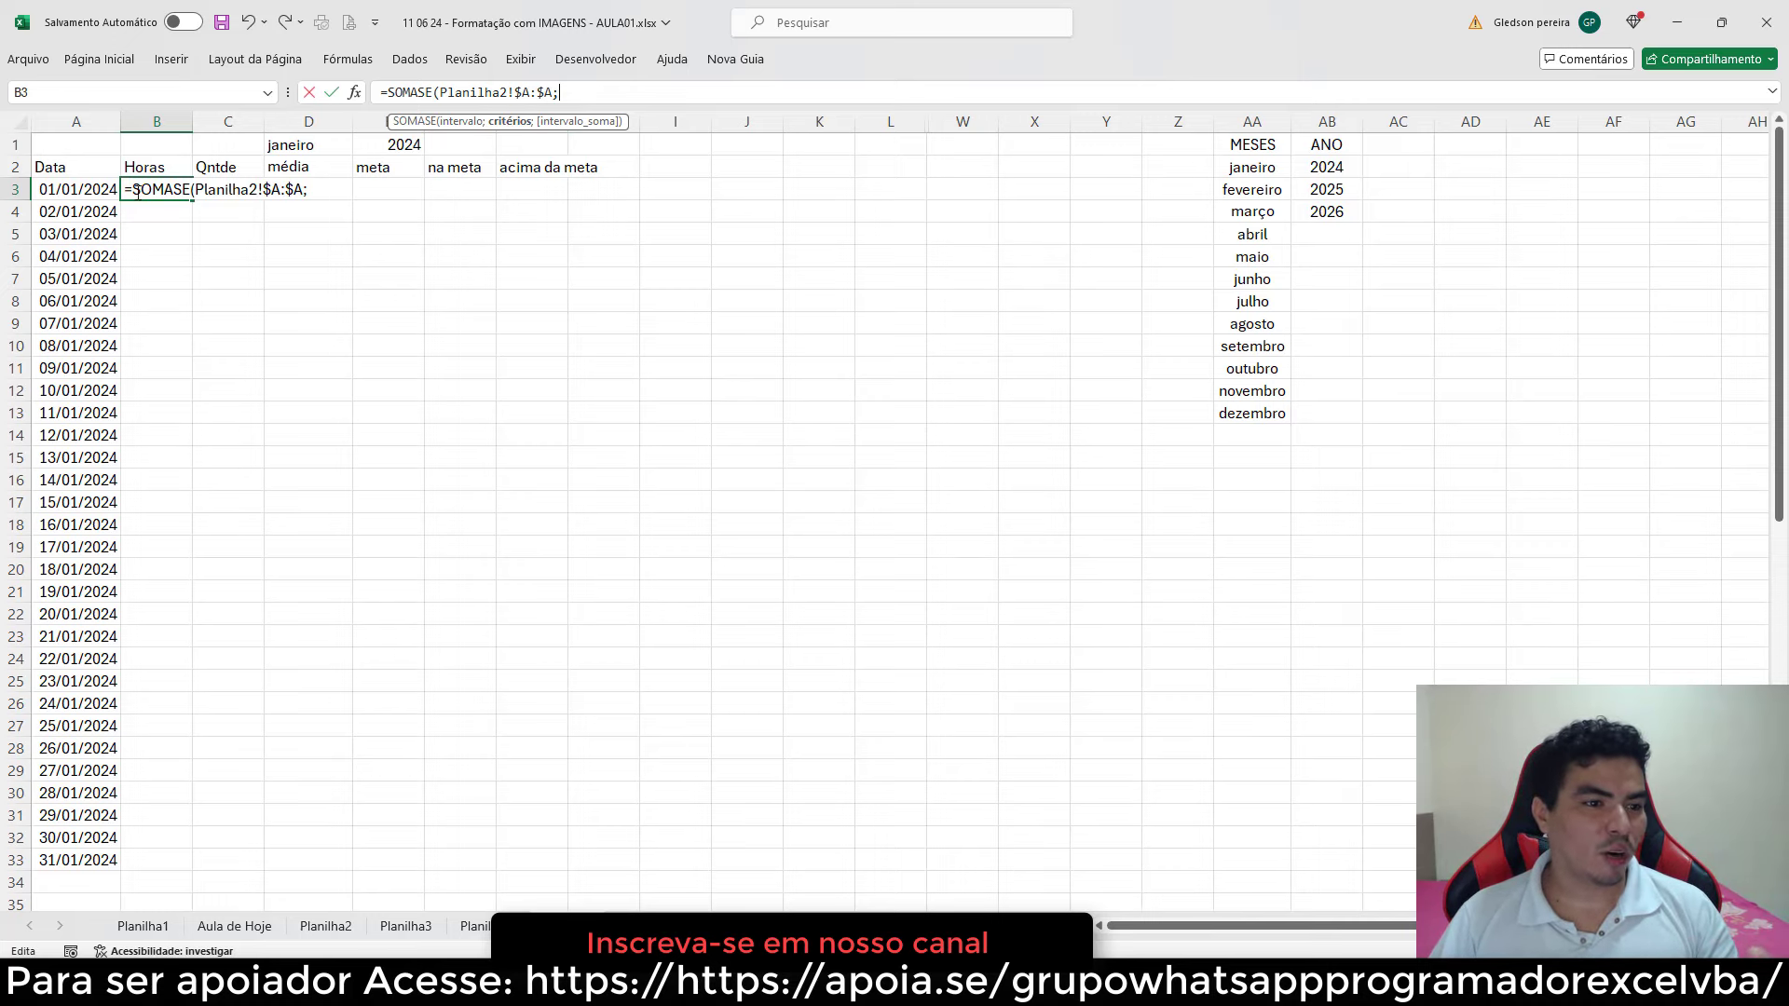
pyautogui.click(68, 189)
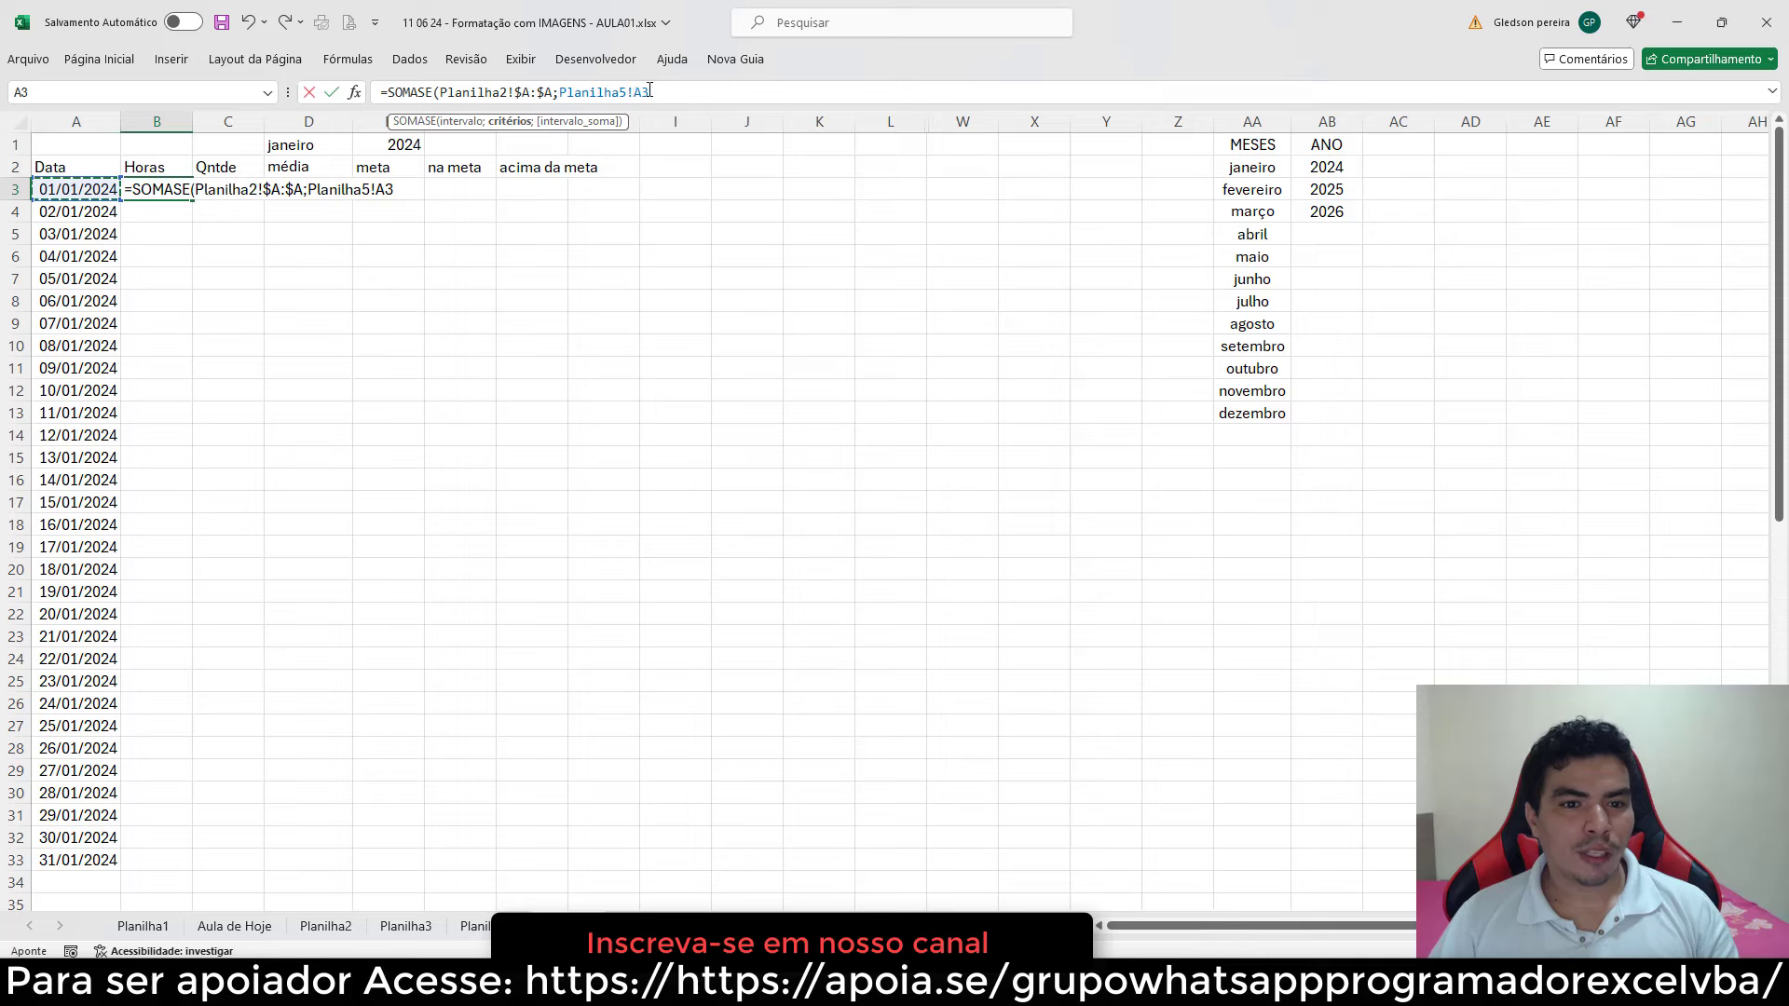
# - Change the SOMASE criterion reference to $A3, locking only the column
pyautogui.click(650, 90)
pyautogui.press('F4')
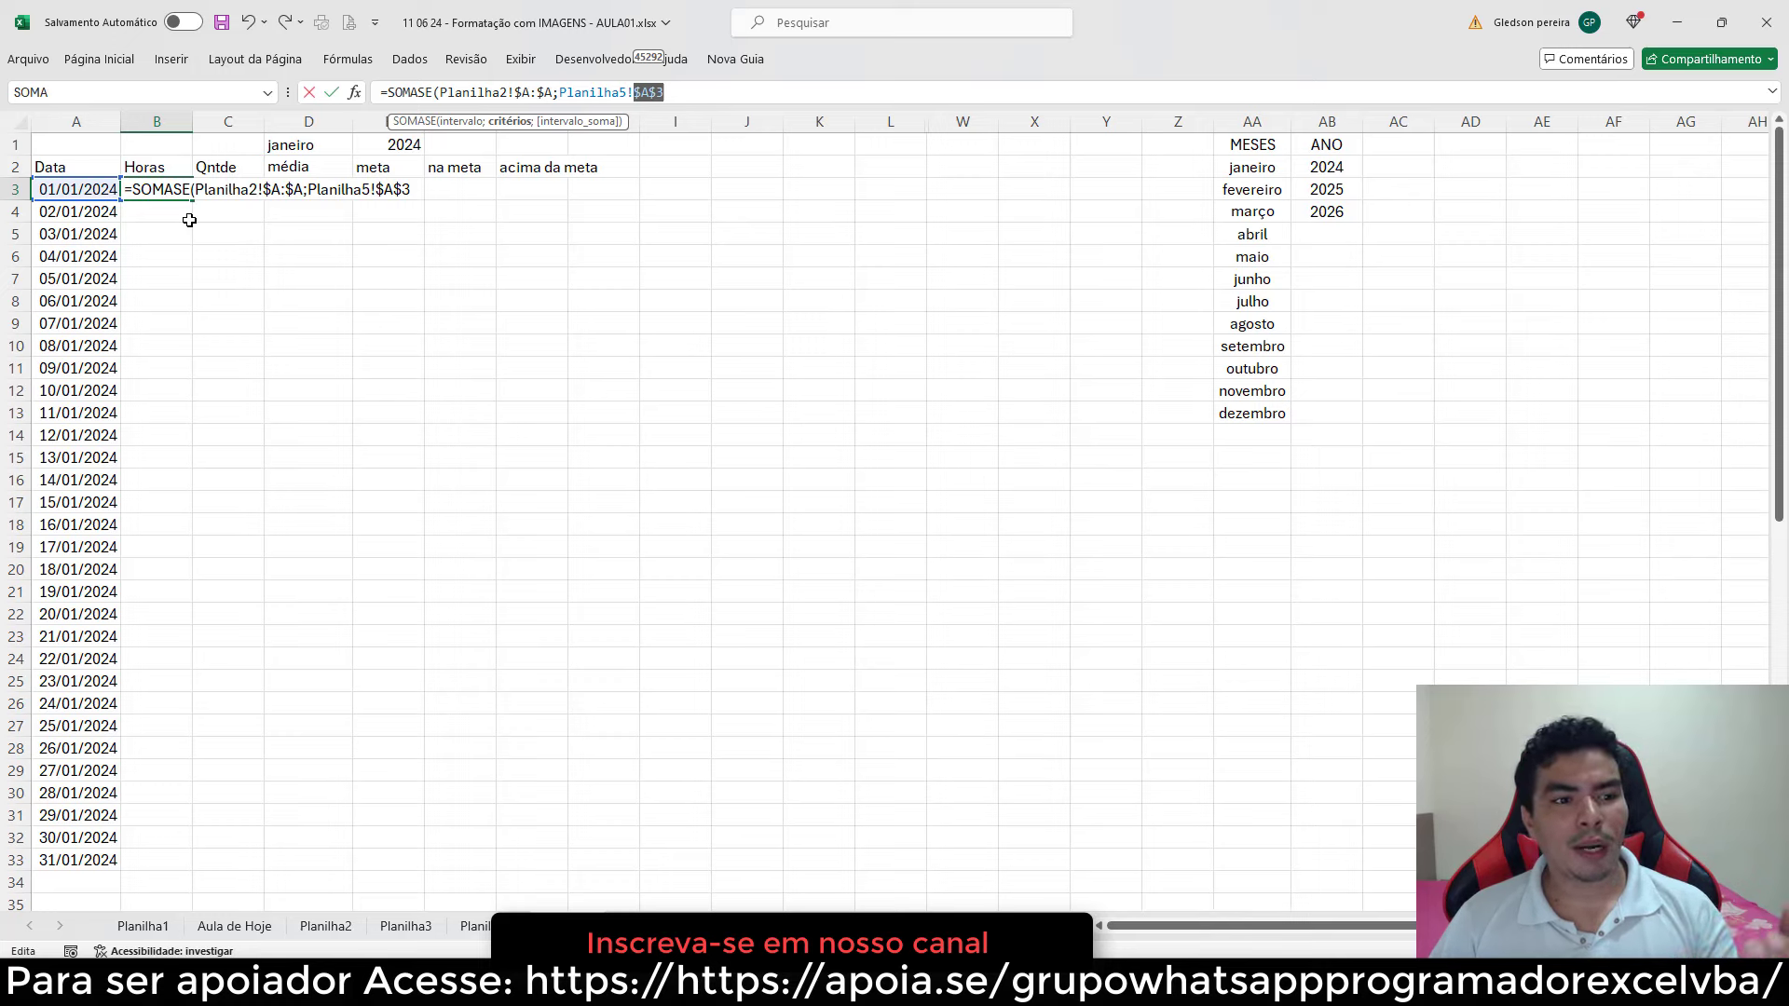
pyautogui.click(651, 90)
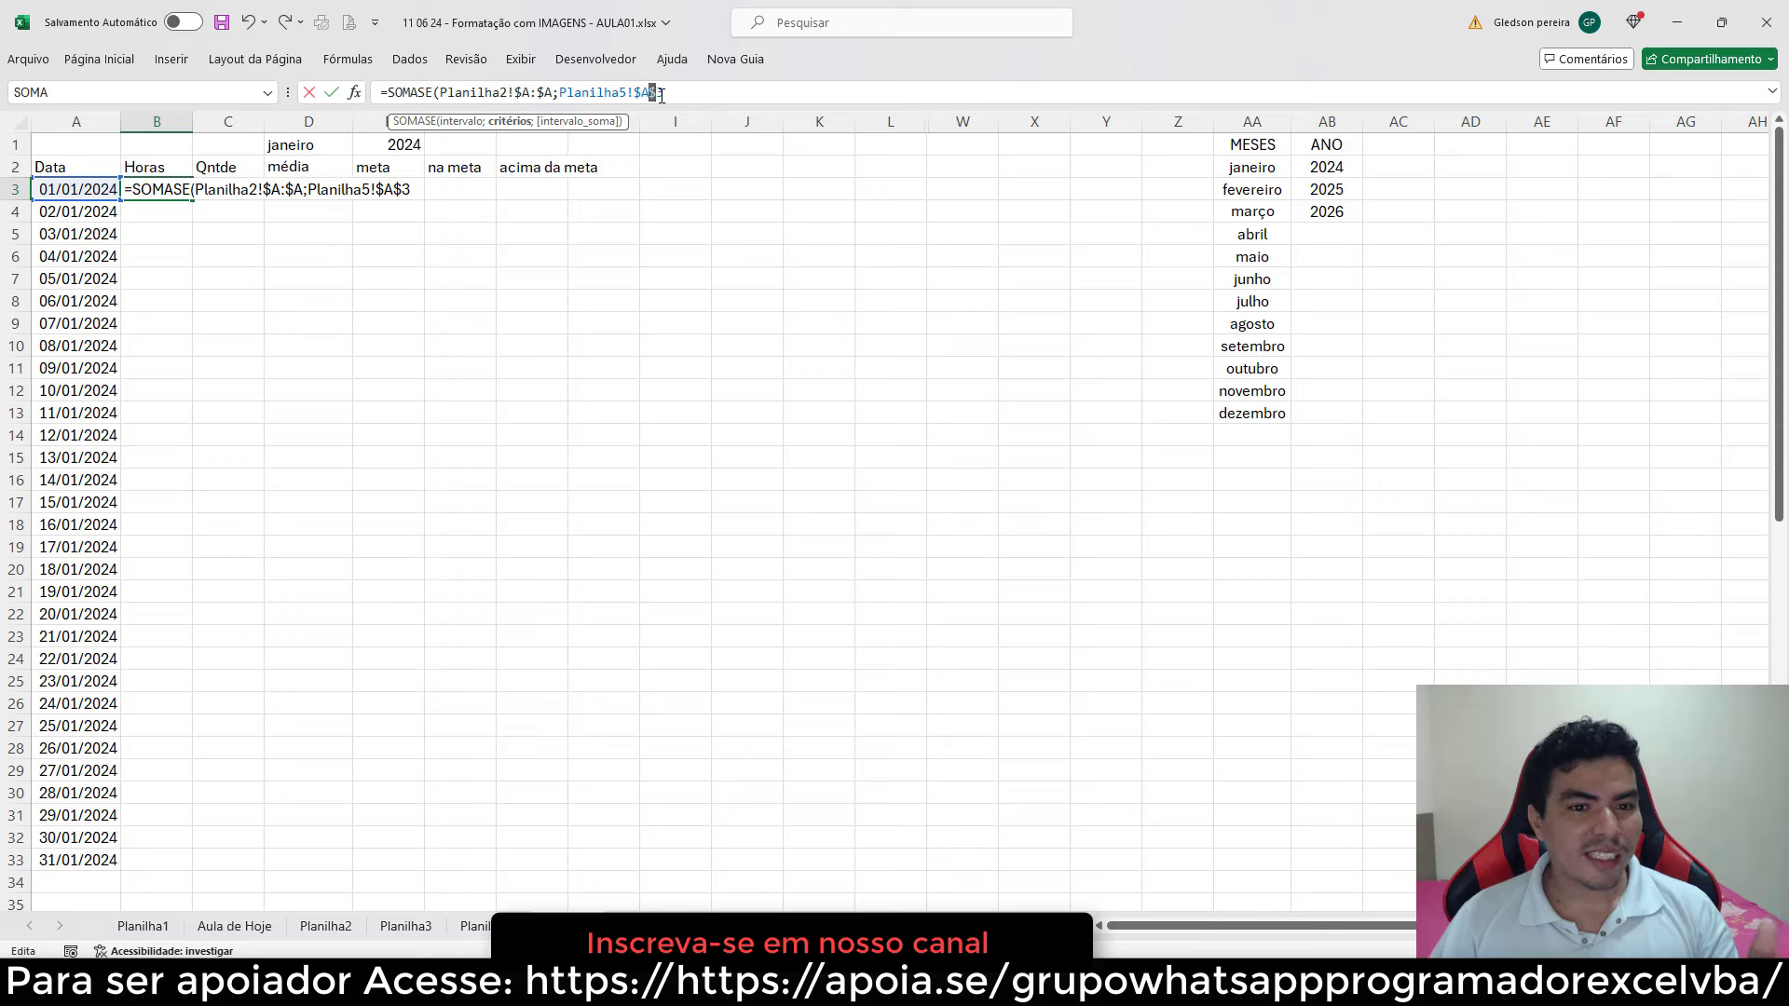
pyautogui.press('BackSpace')
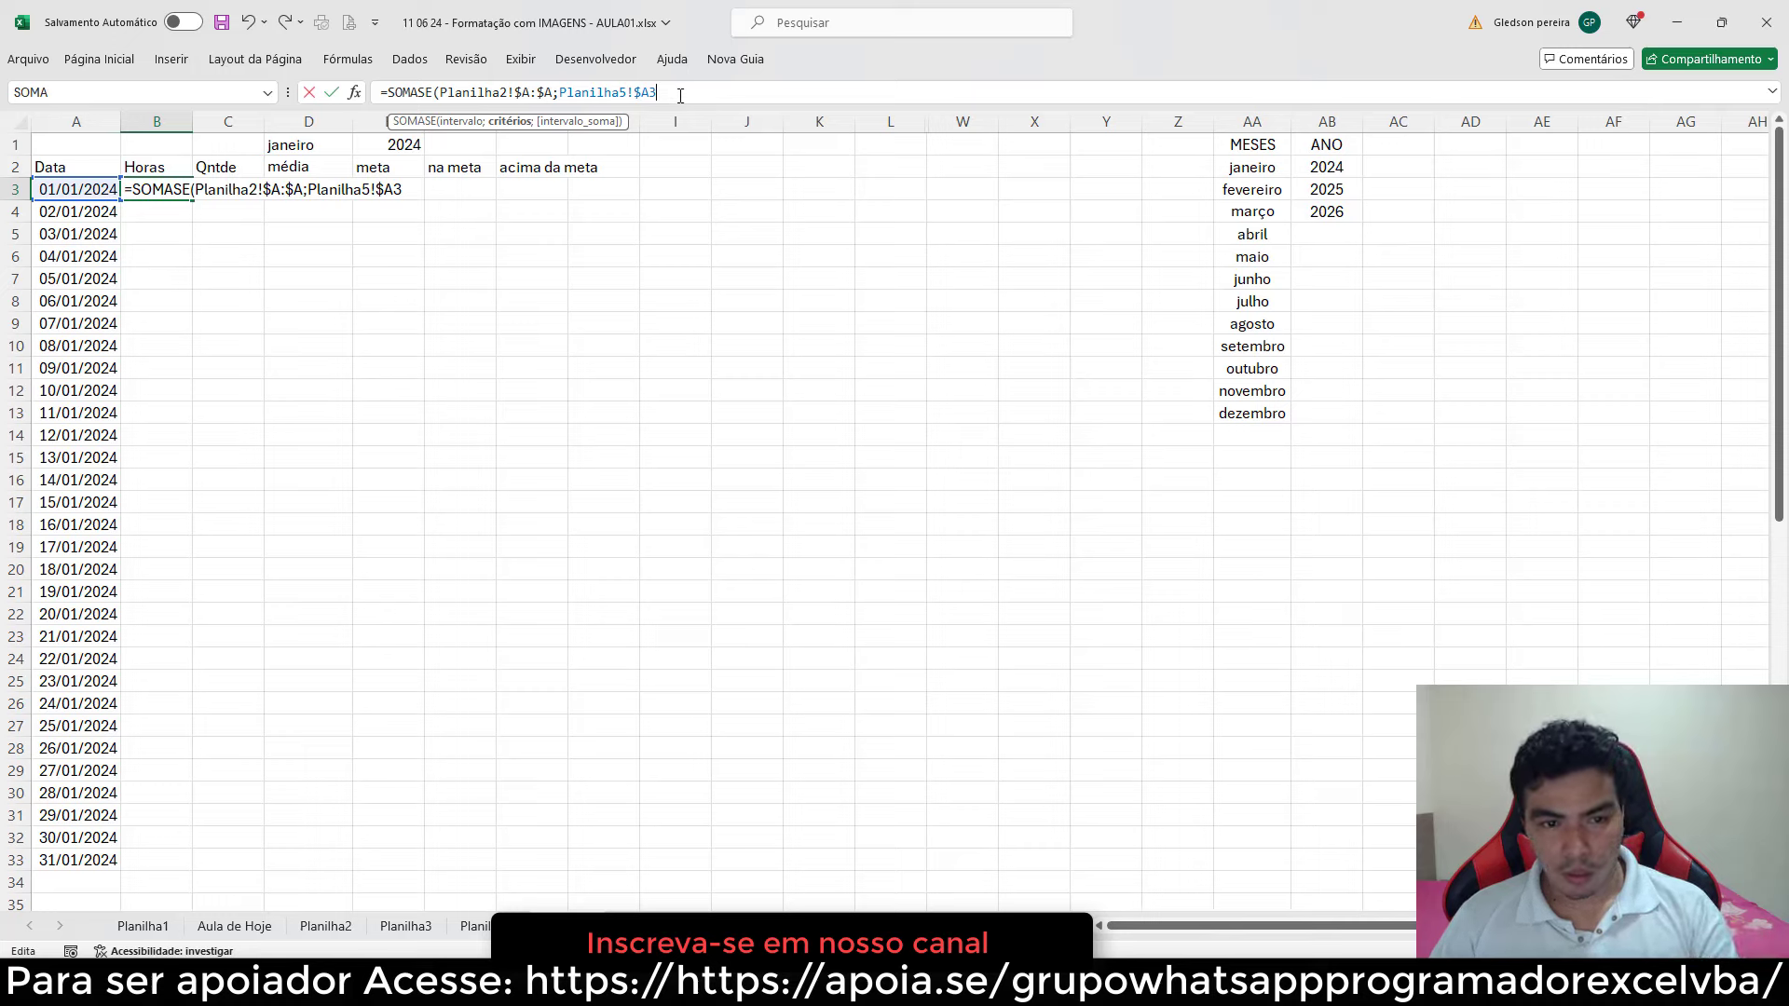
# - Add Planilha2!$H:$H as the sum range and commit the B3 formula, which shows 0
pyautogui.write(';')
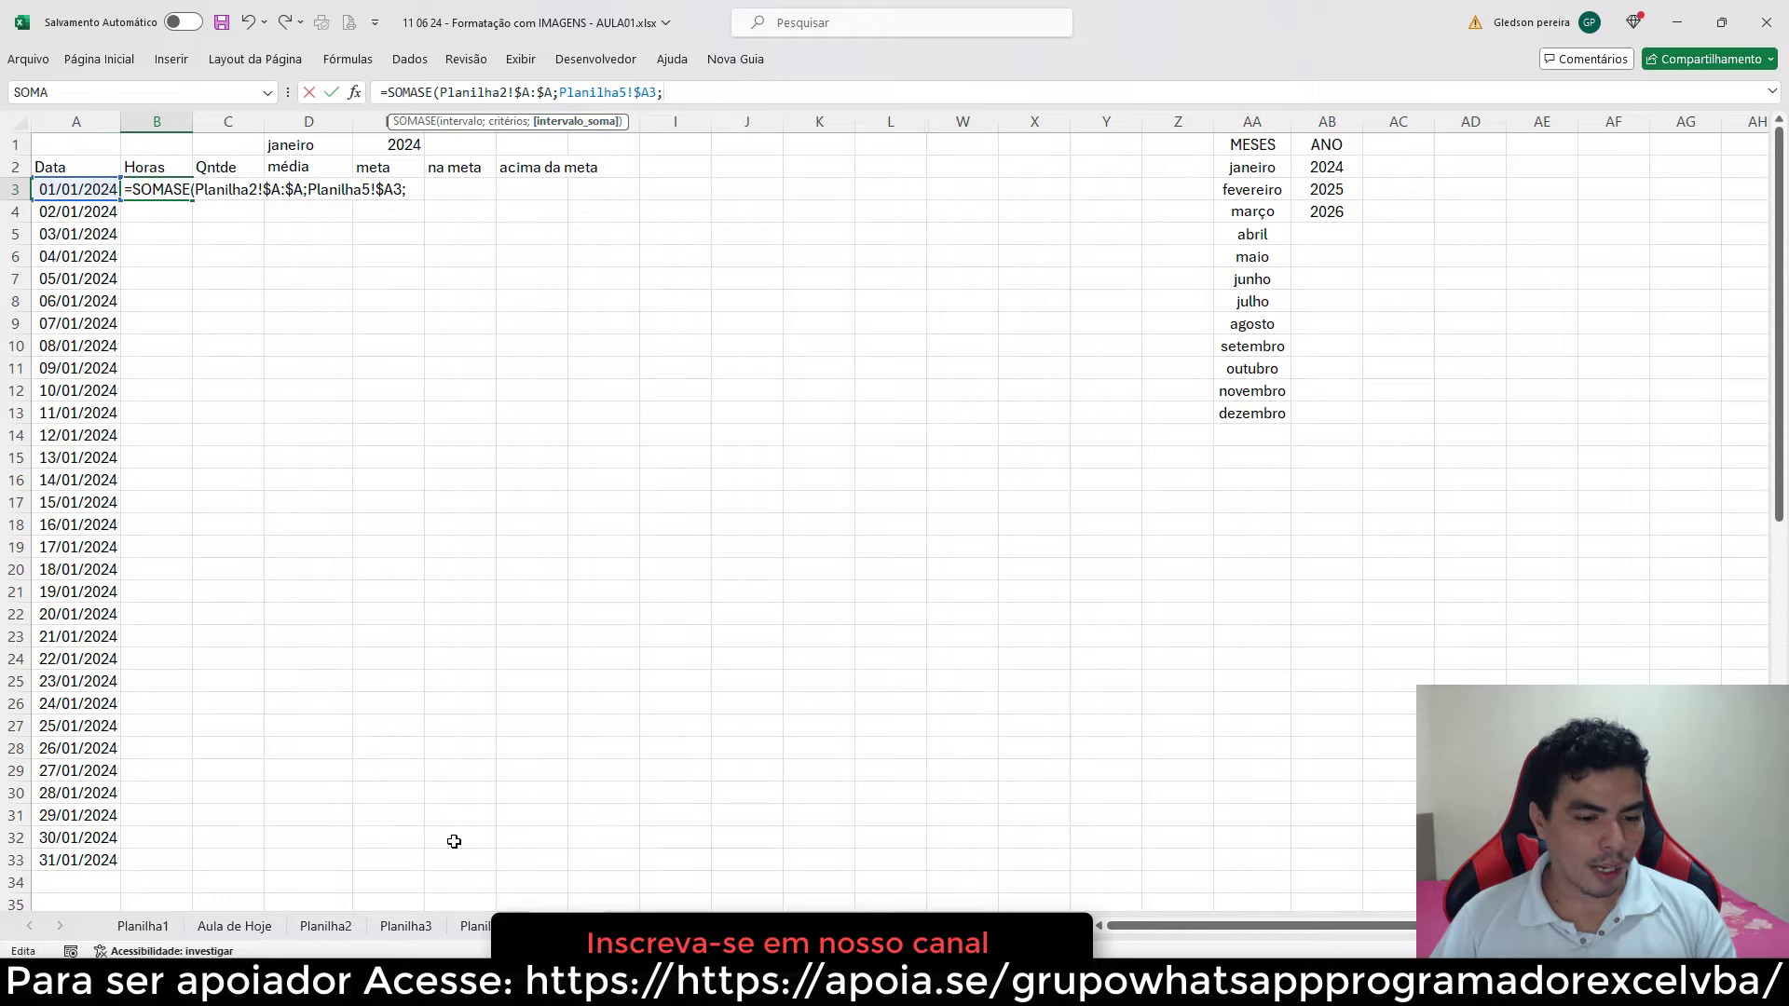
pyautogui.click(340, 927)
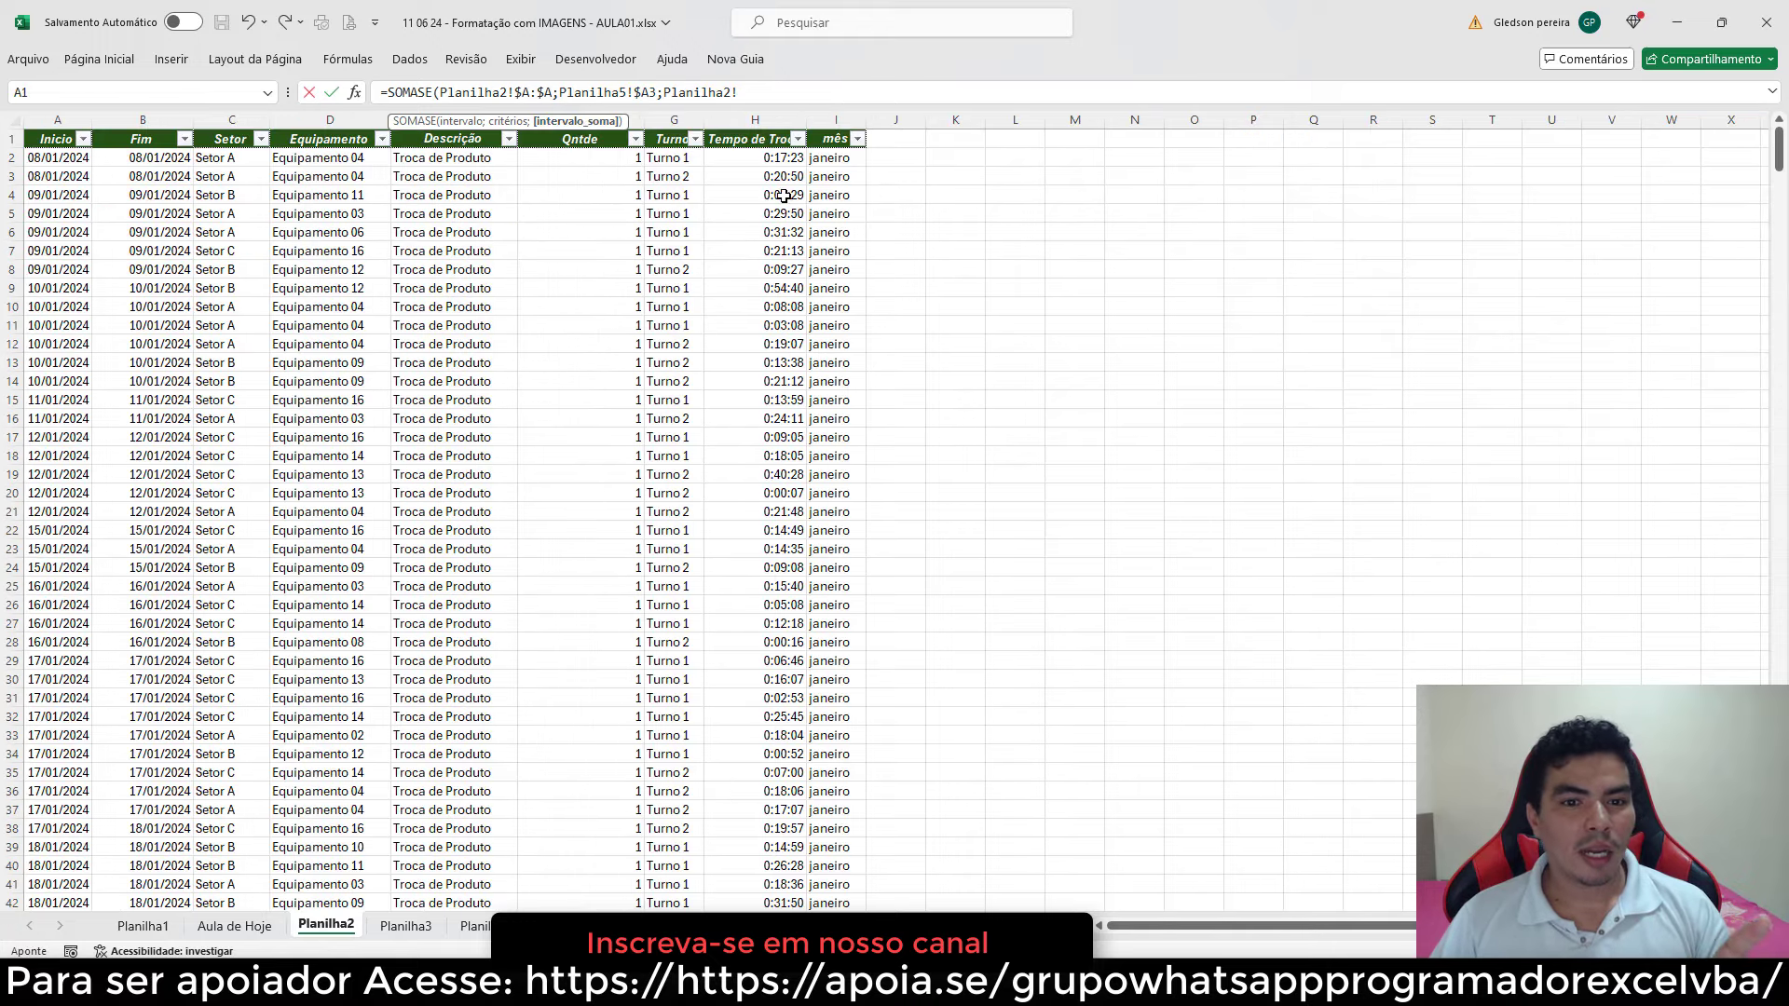
pyautogui.click(774, 115)
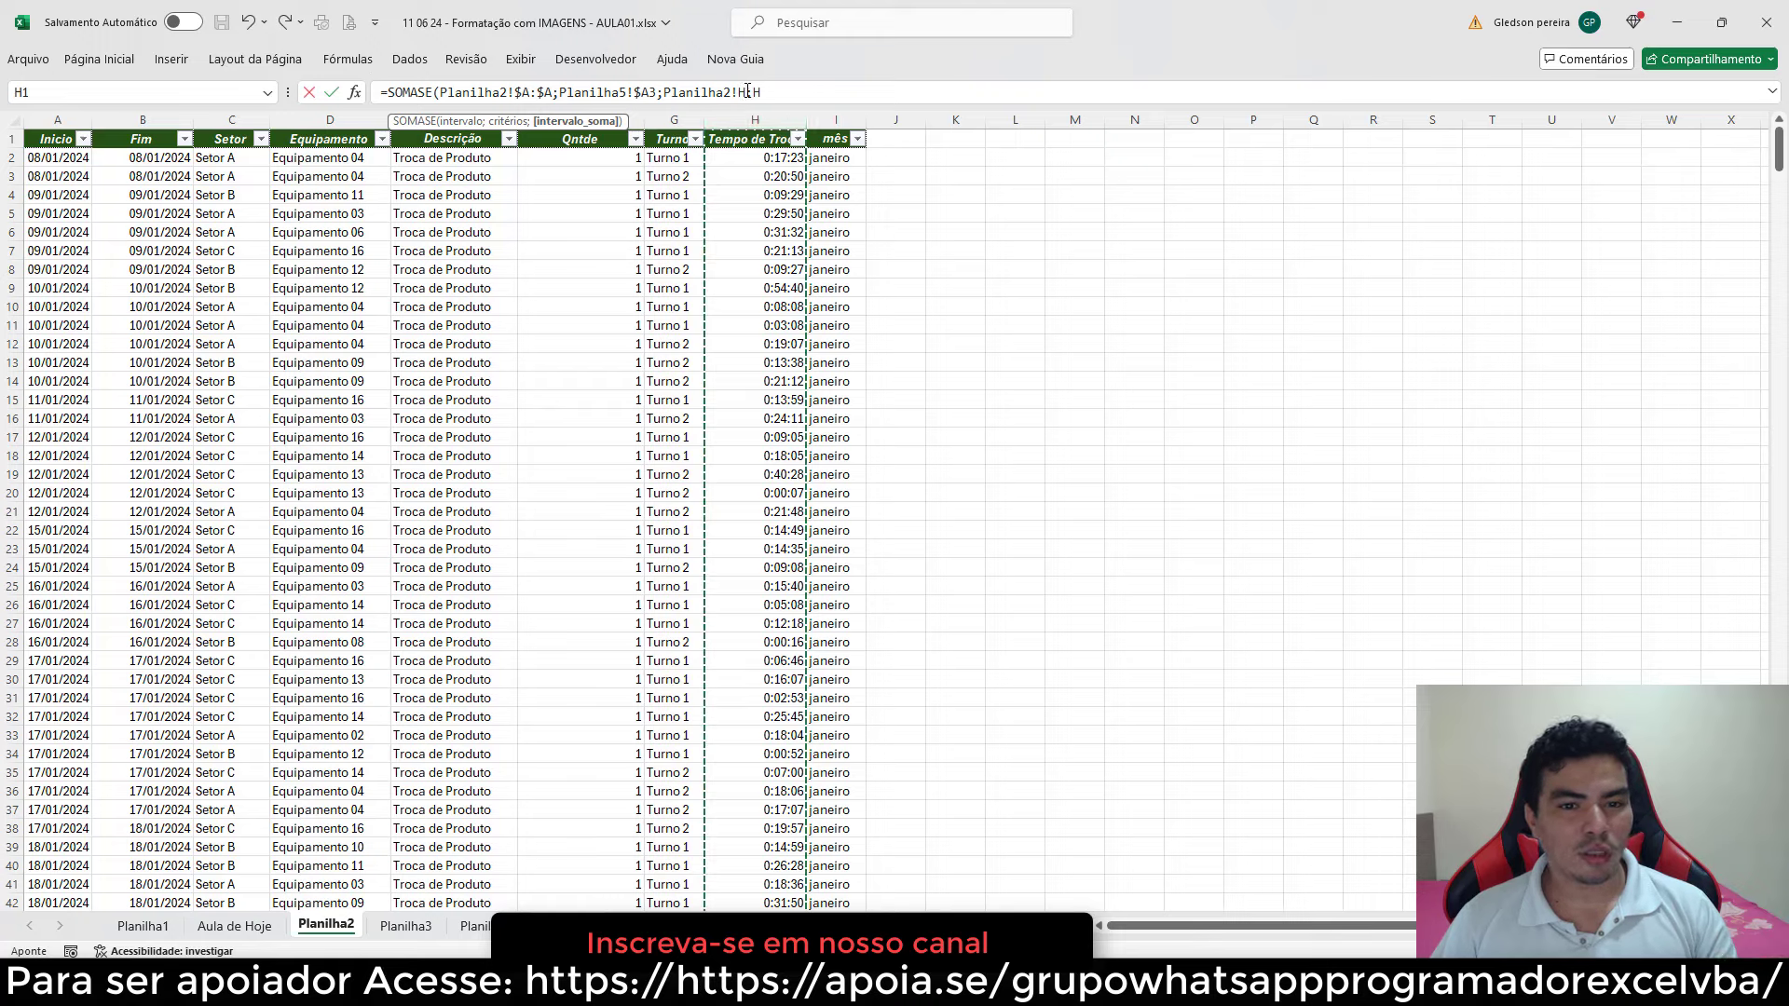
pyautogui.press('F2')
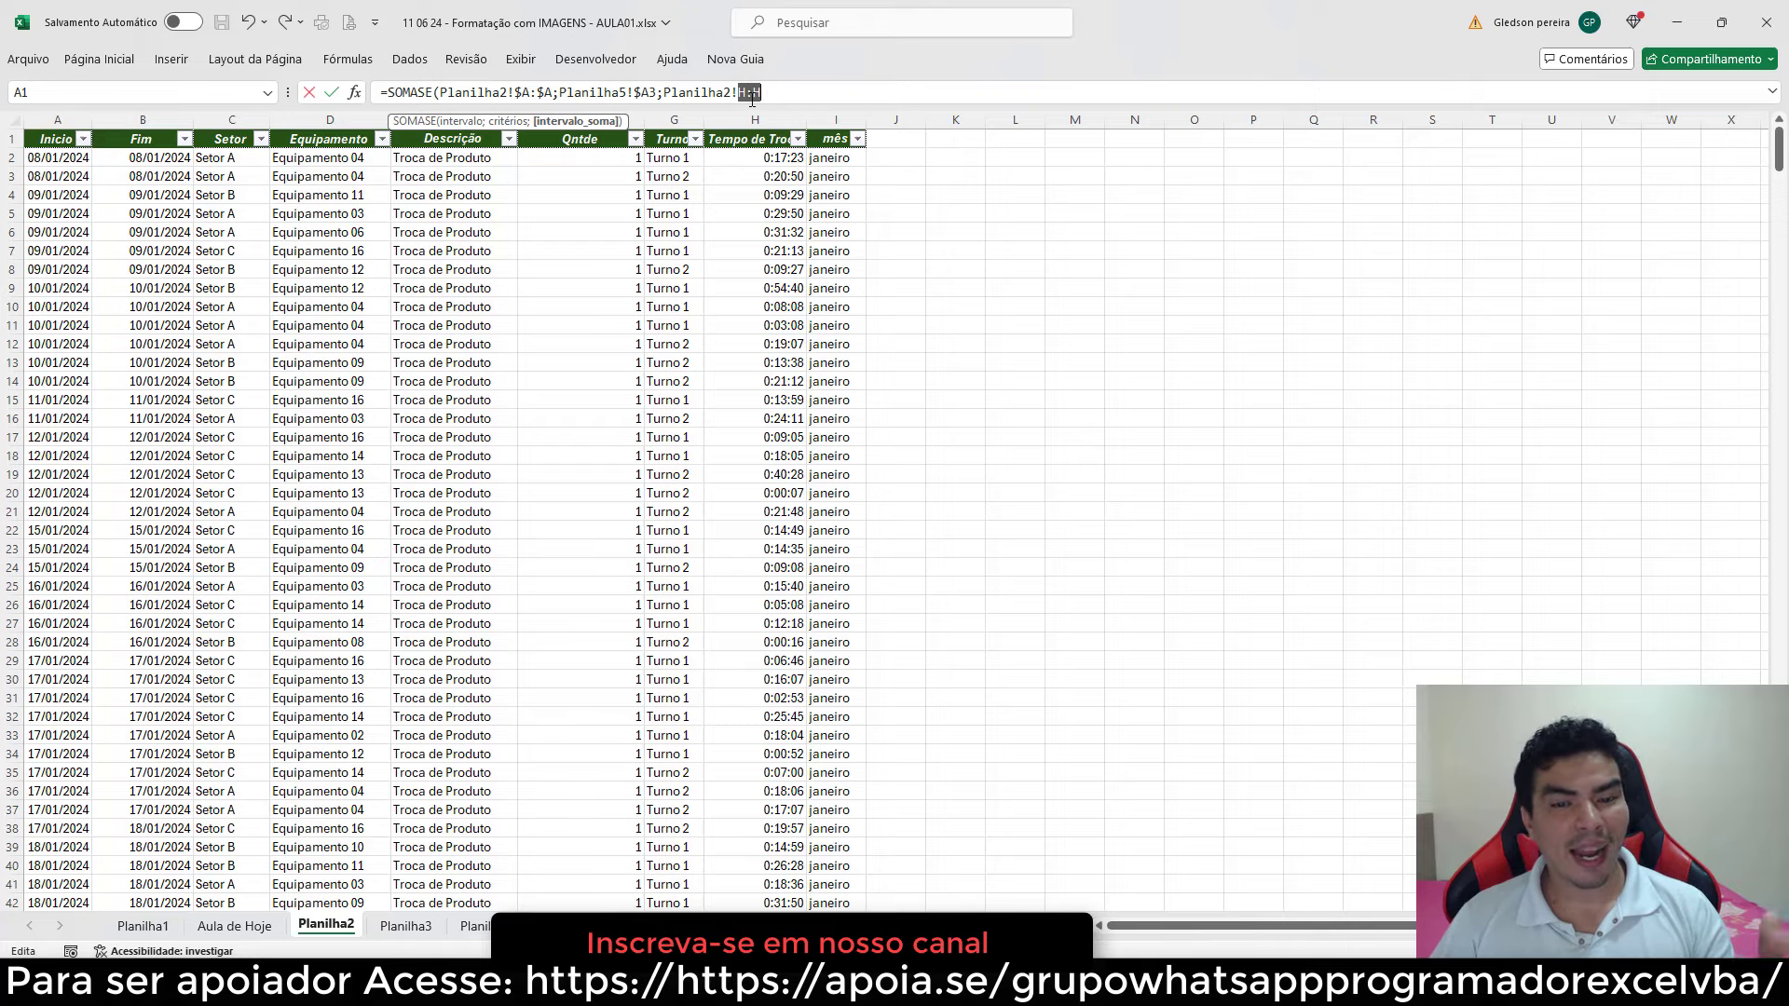
pyautogui.press('F4')
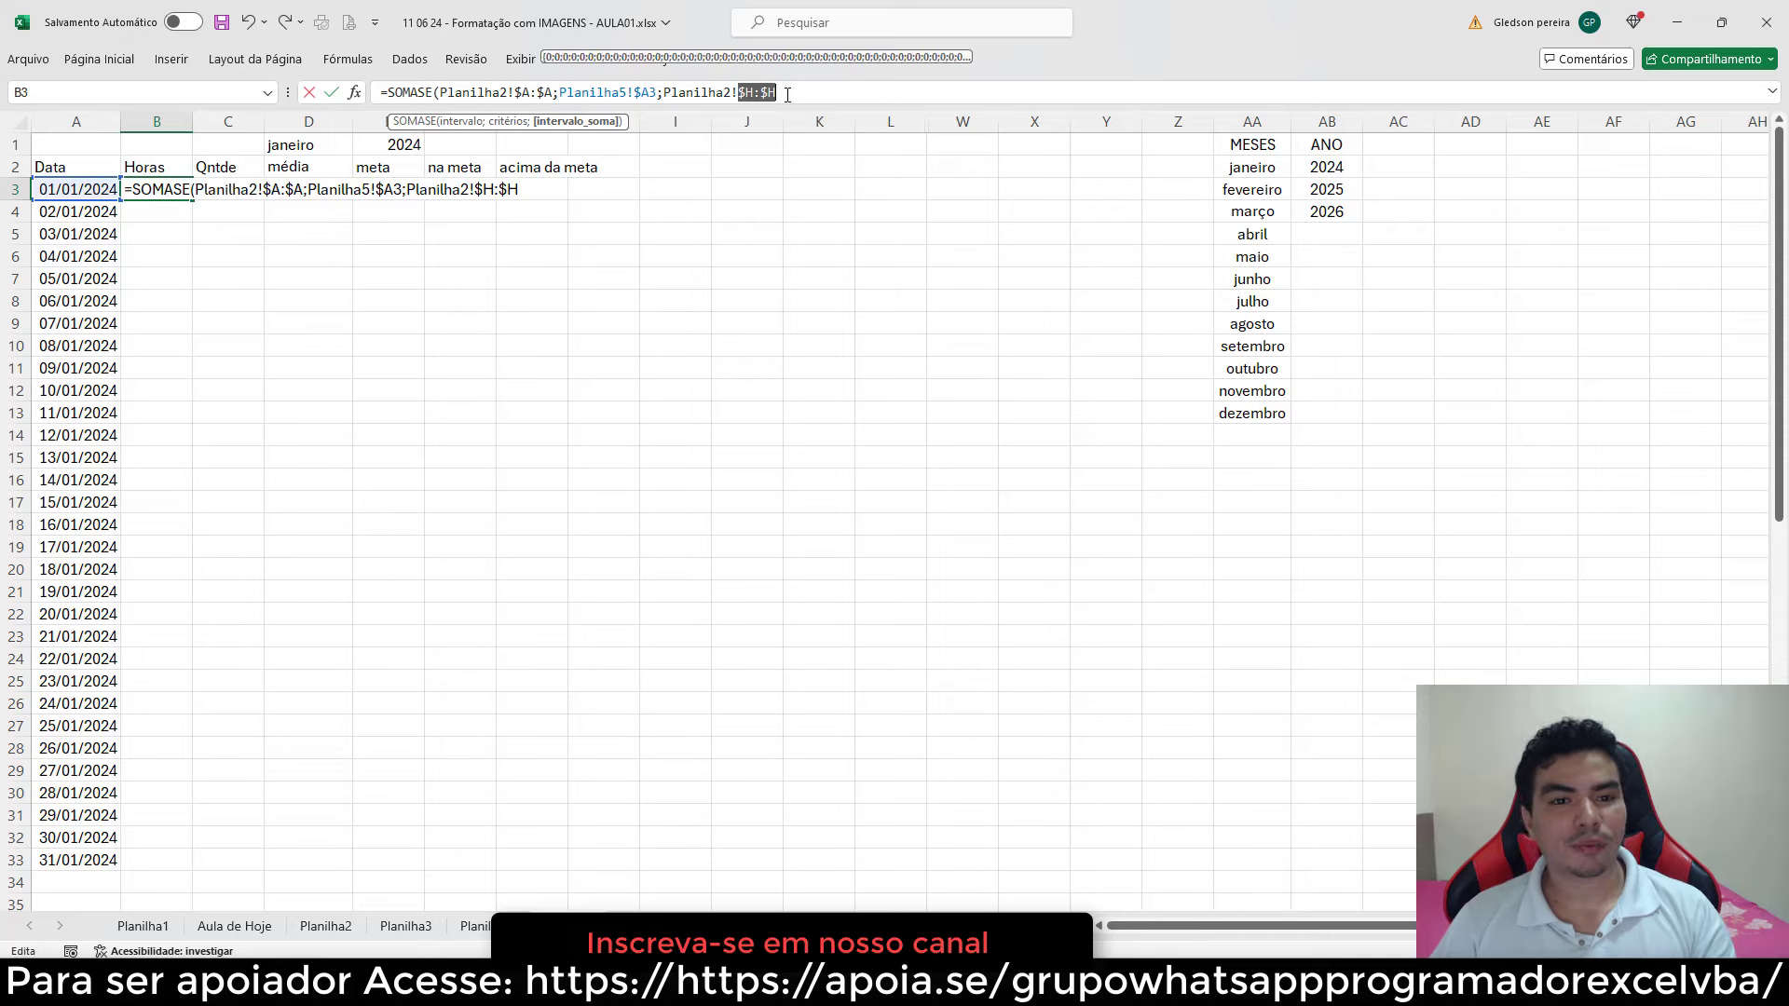
pyautogui.click(787, 94)
pyautogui.write(')')
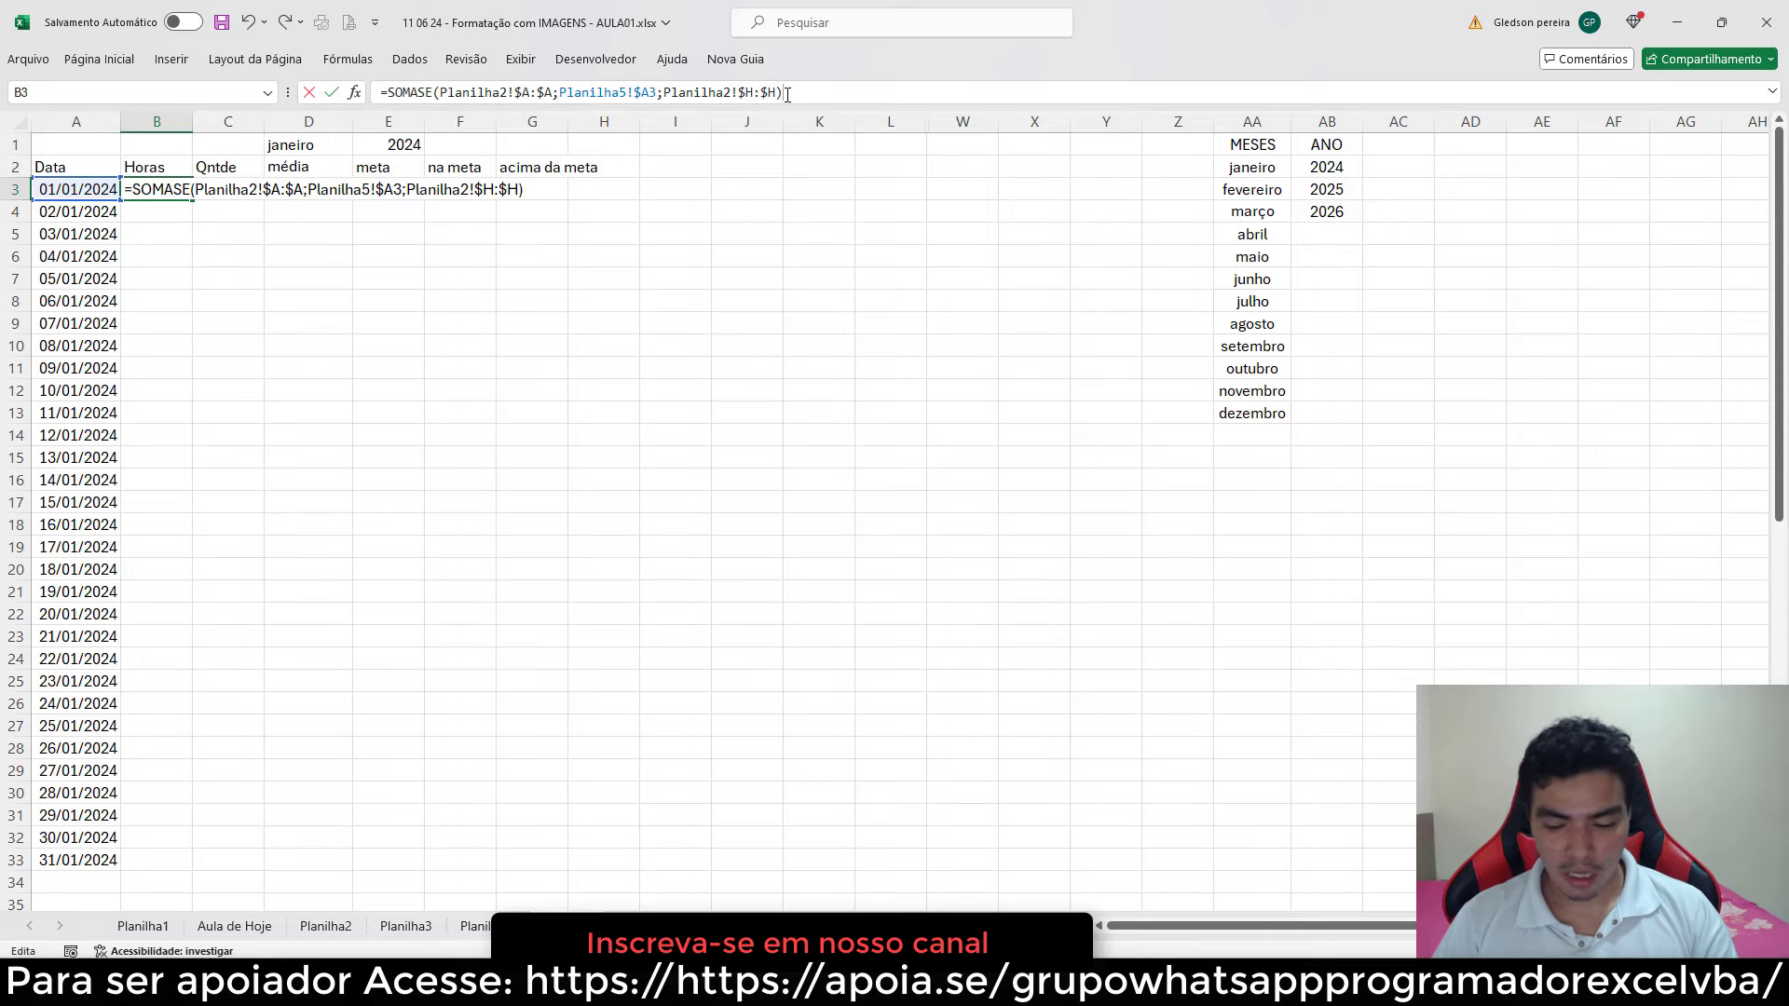
pyautogui.press('Return')
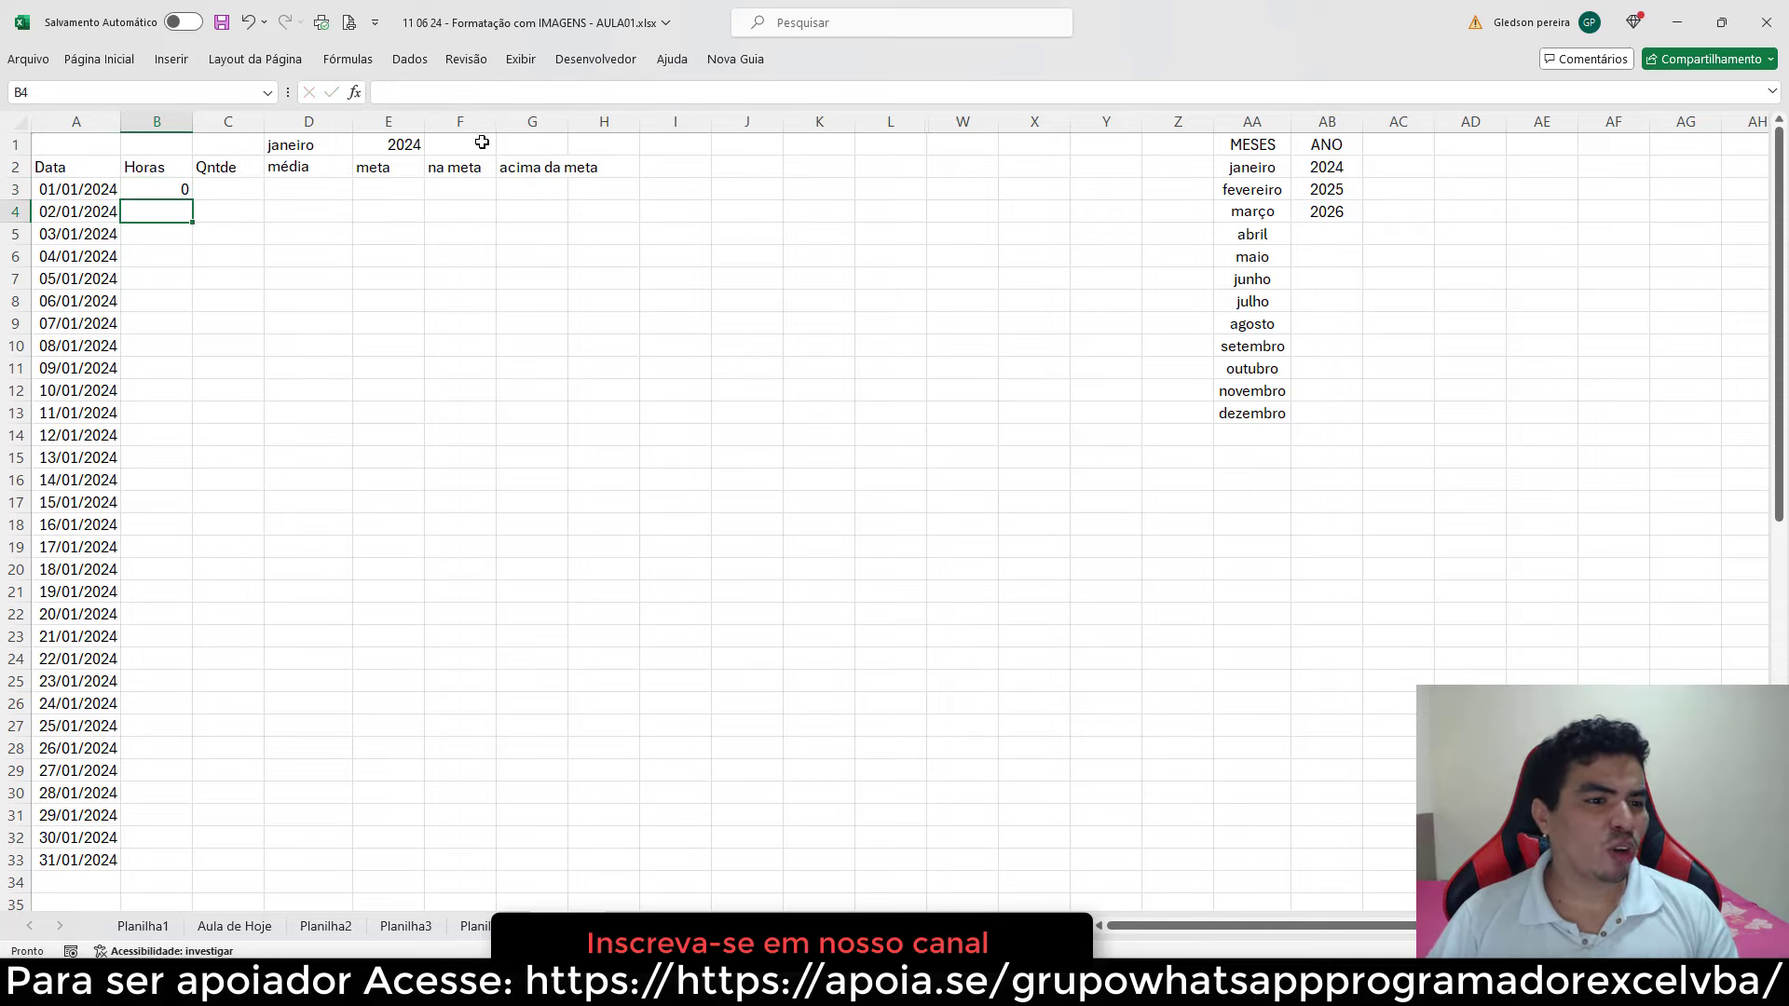
pyautogui.click(169, 186)
# - Give B3 the 37:30:55 elapsed-hours time format so it shows 0:00:00
pyautogui.rightClick(169, 186)
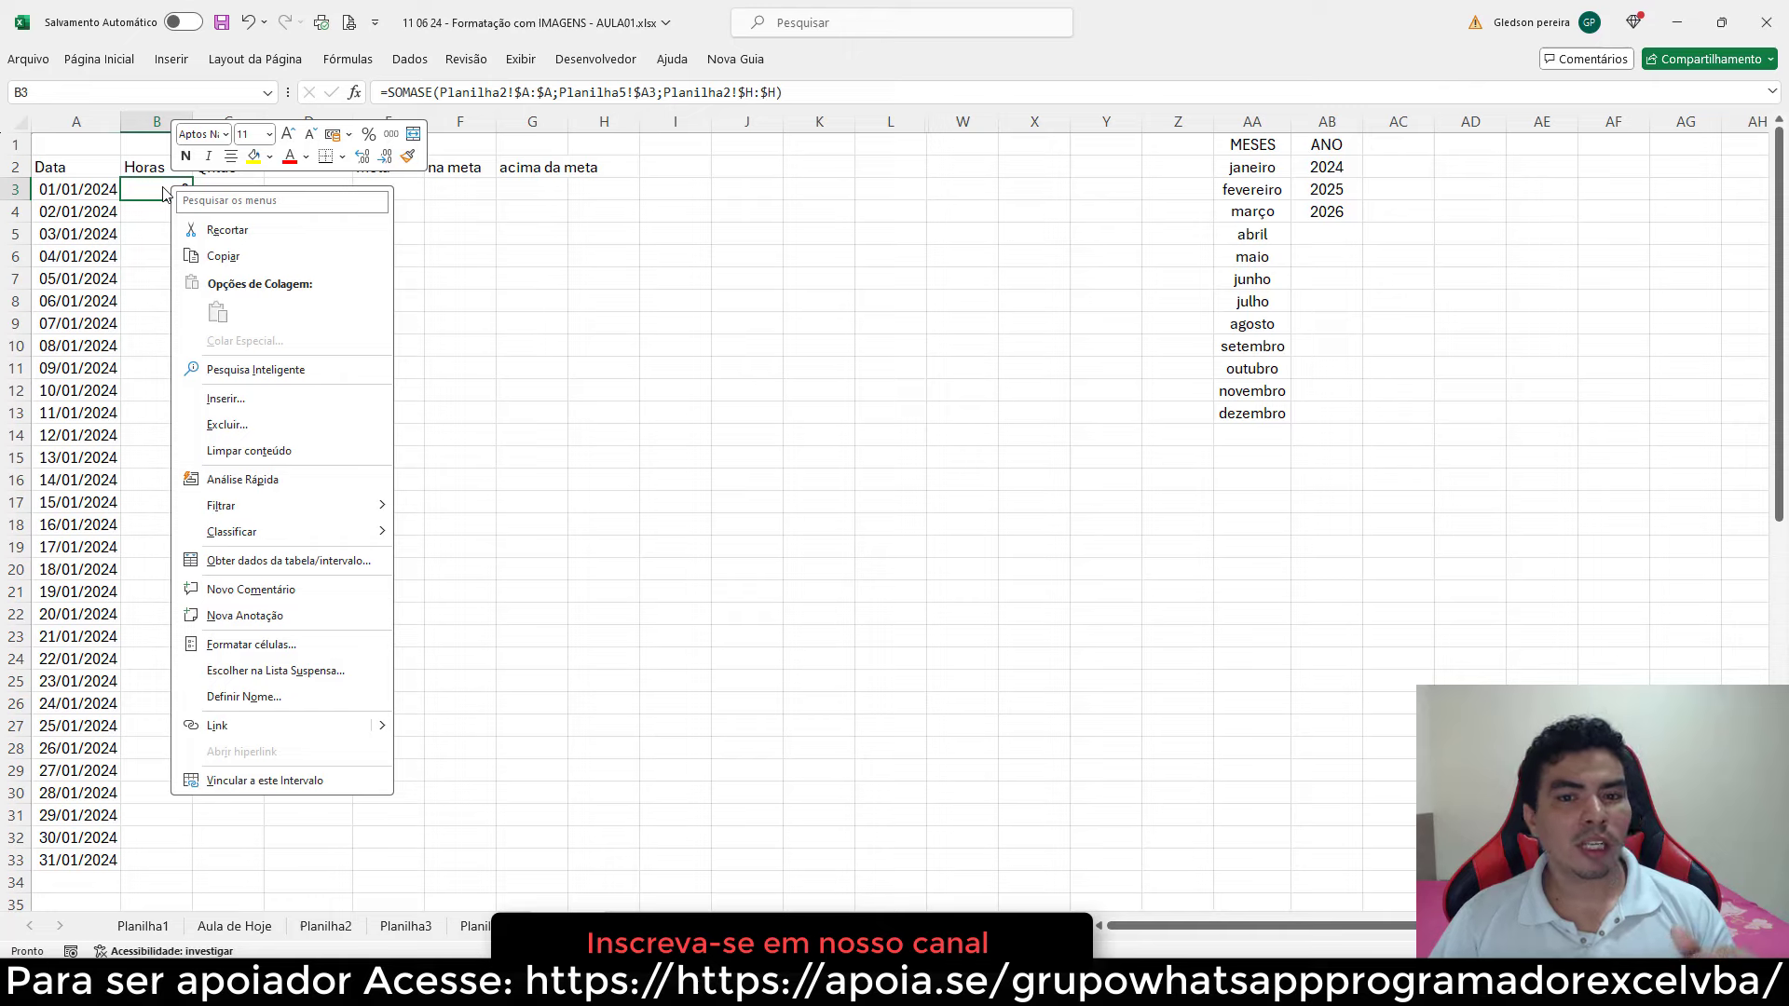
pyautogui.moveTo(232, 531)
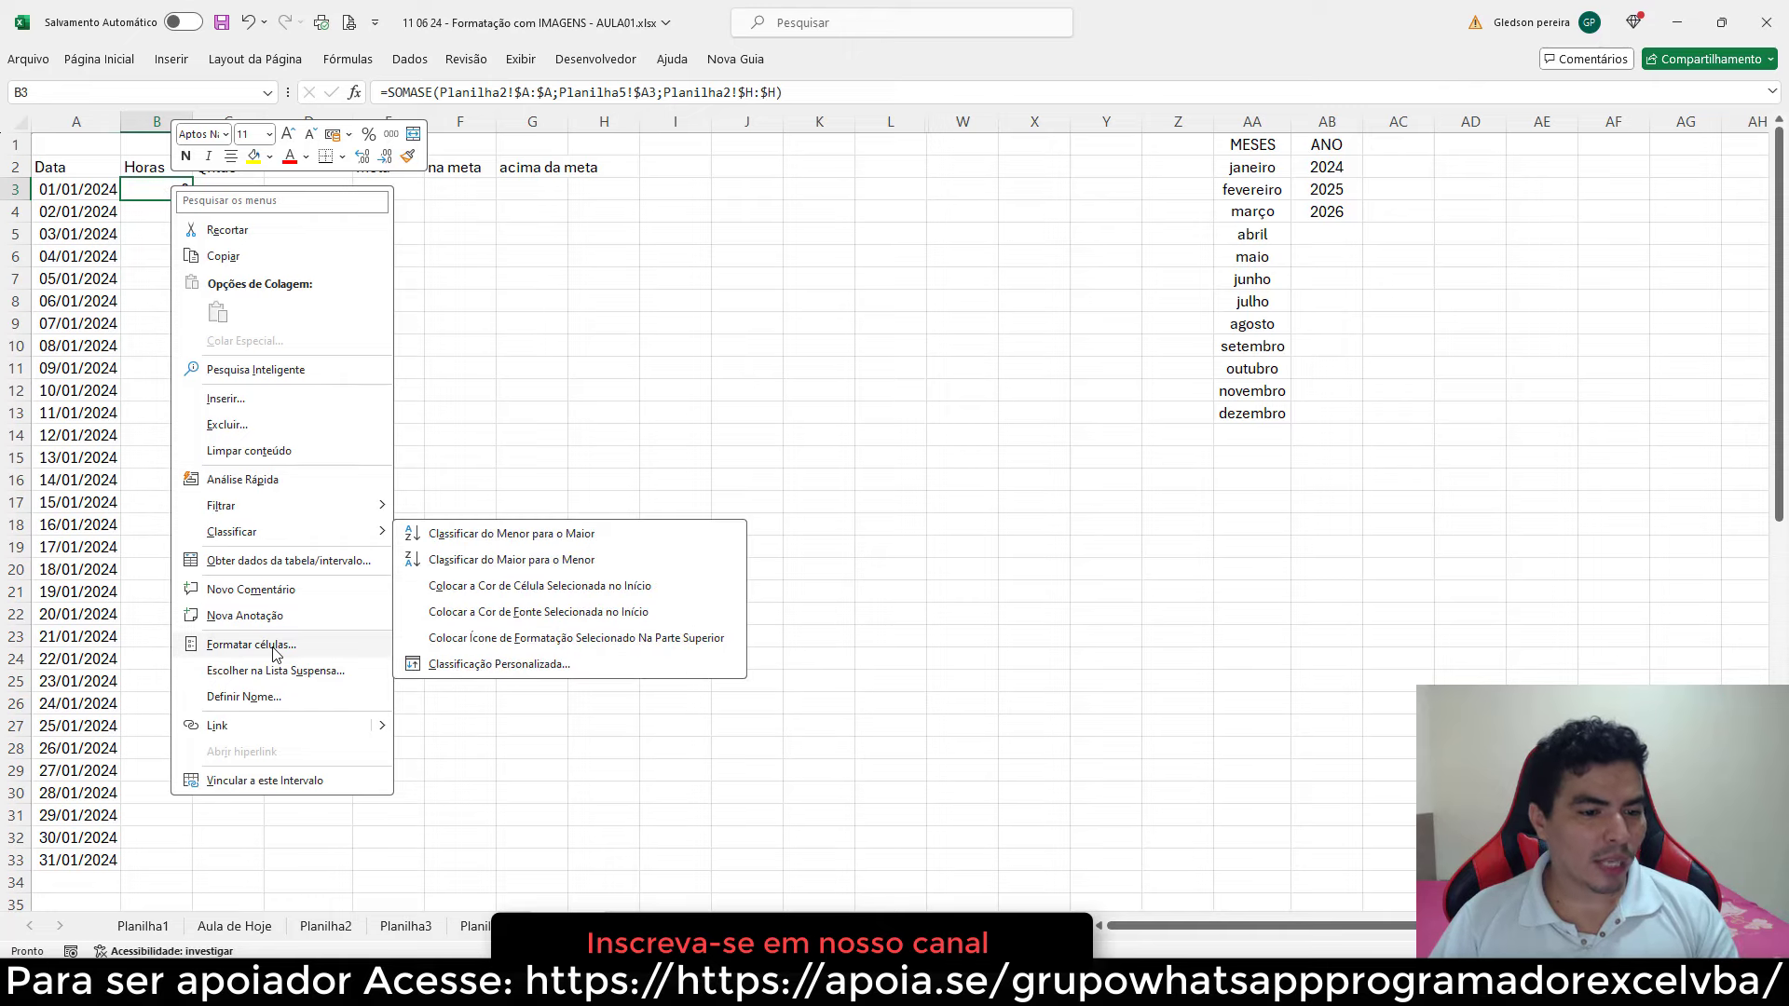
pyautogui.click(275, 647)
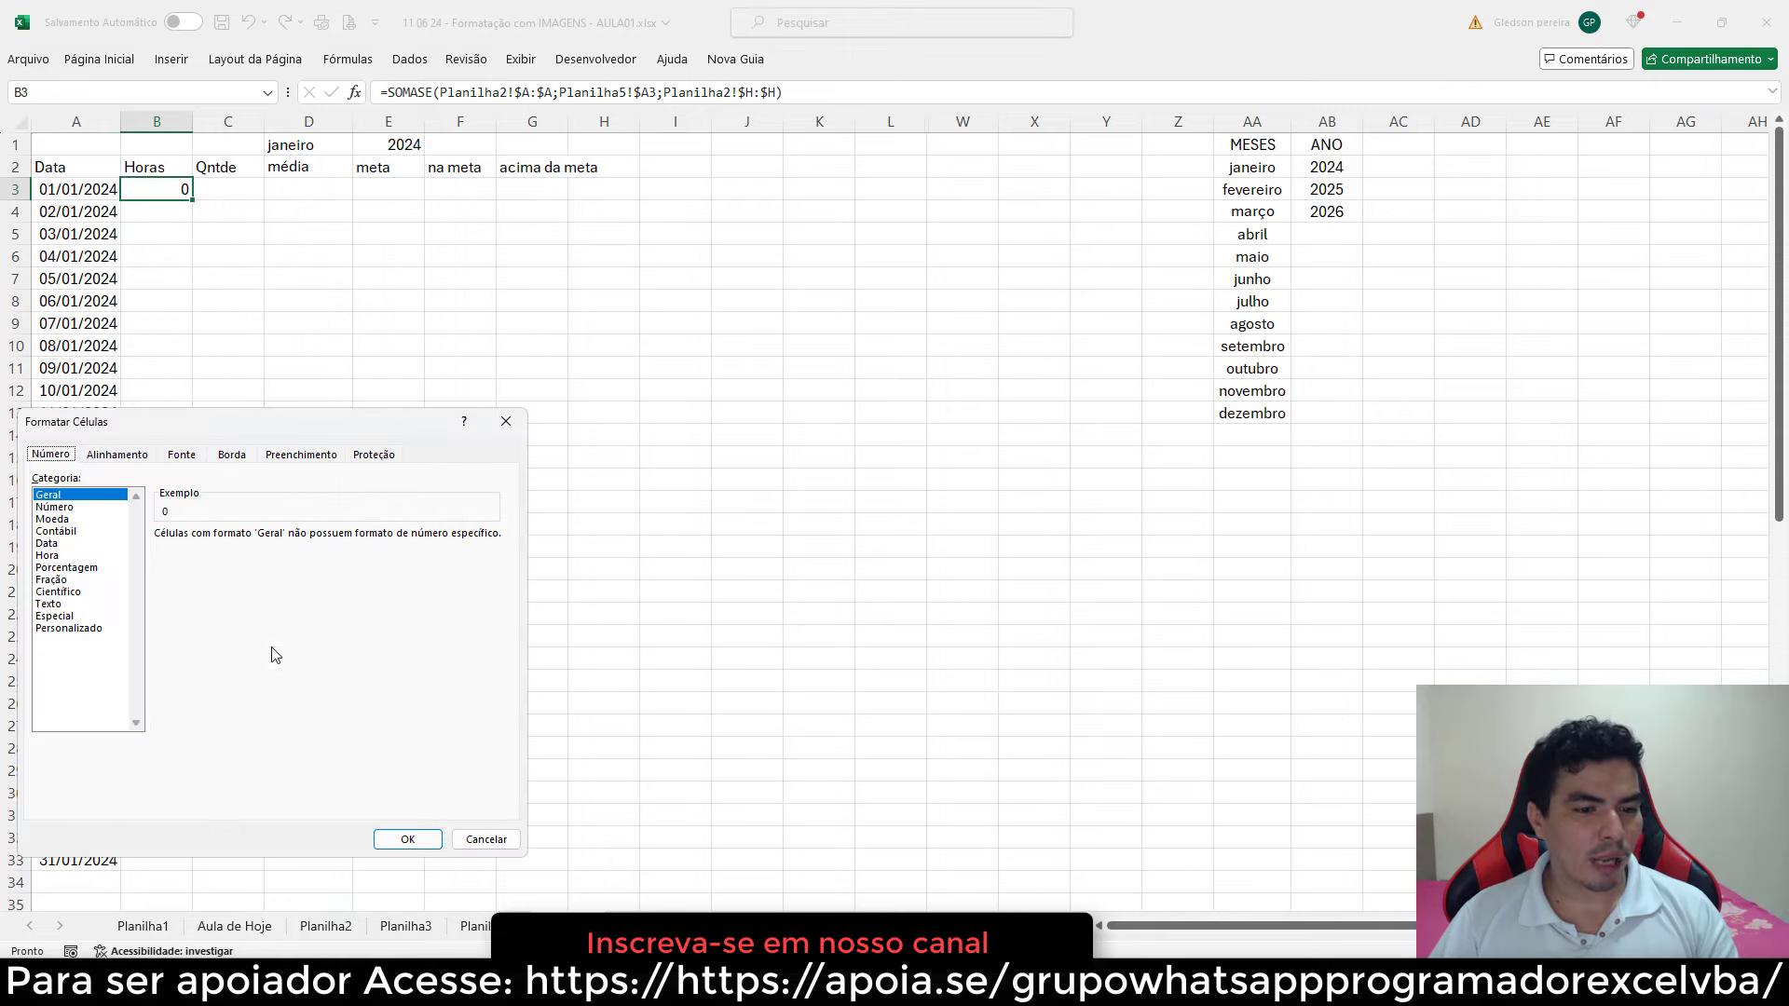
pyautogui.click(48, 556)
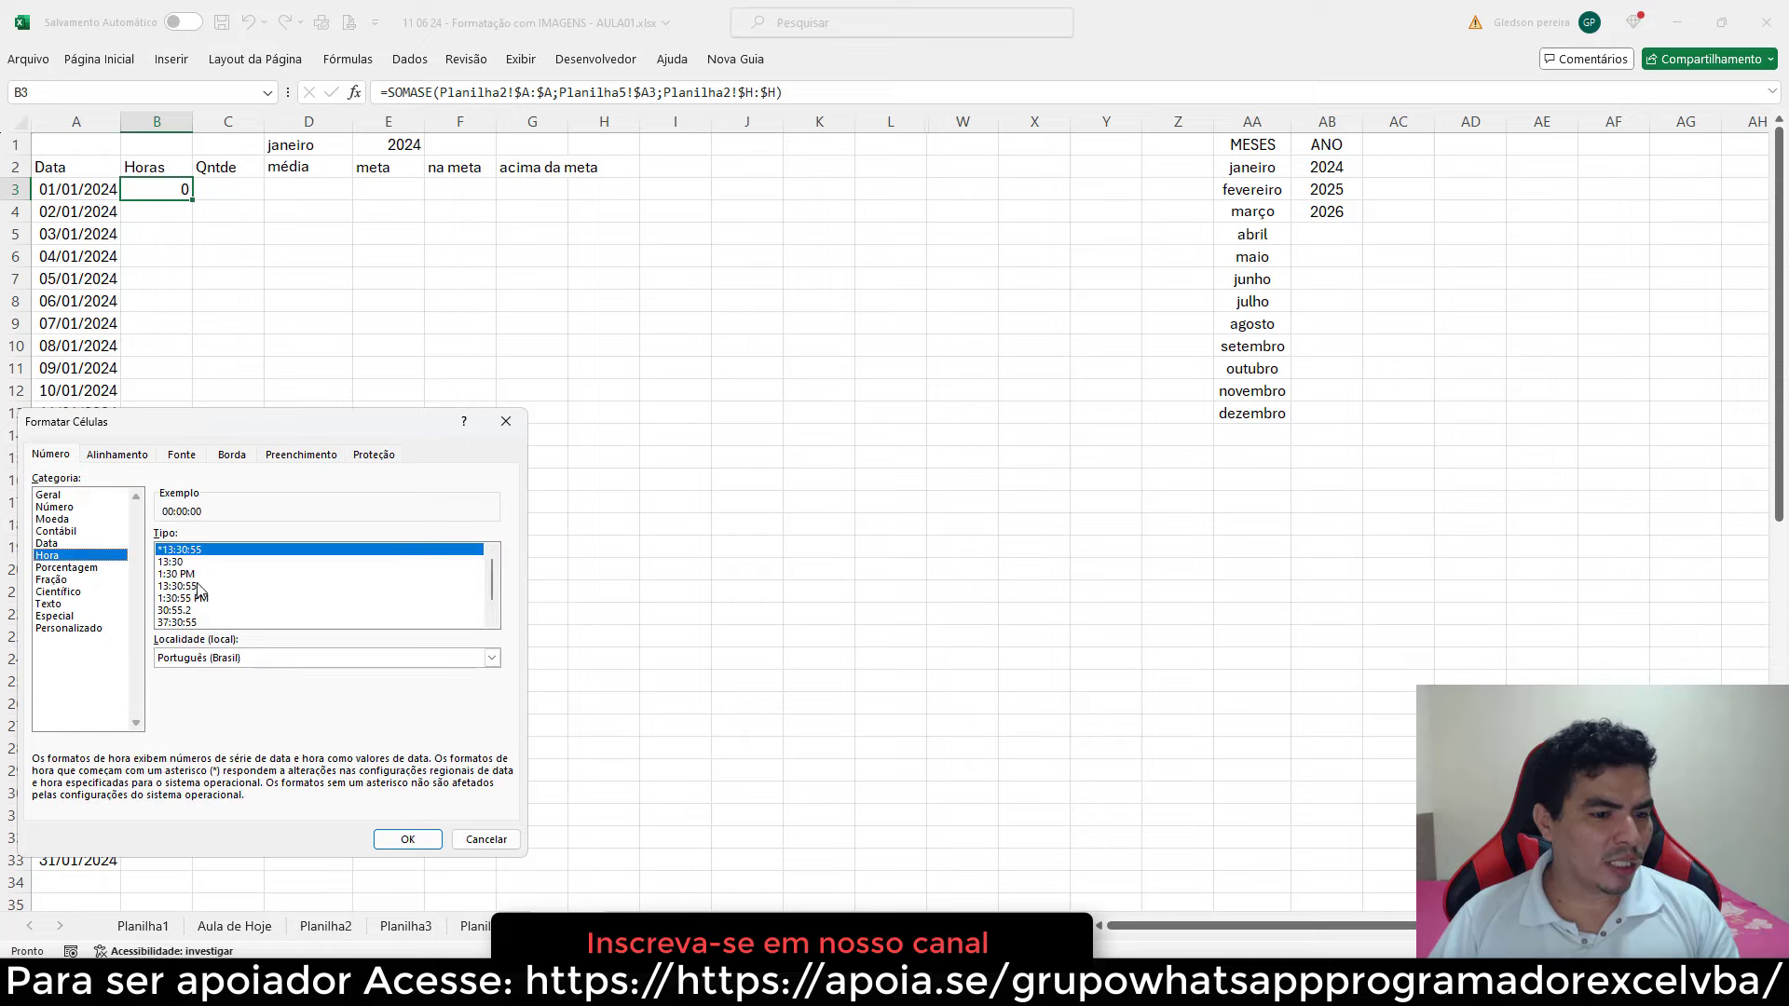
pyautogui.click(181, 622)
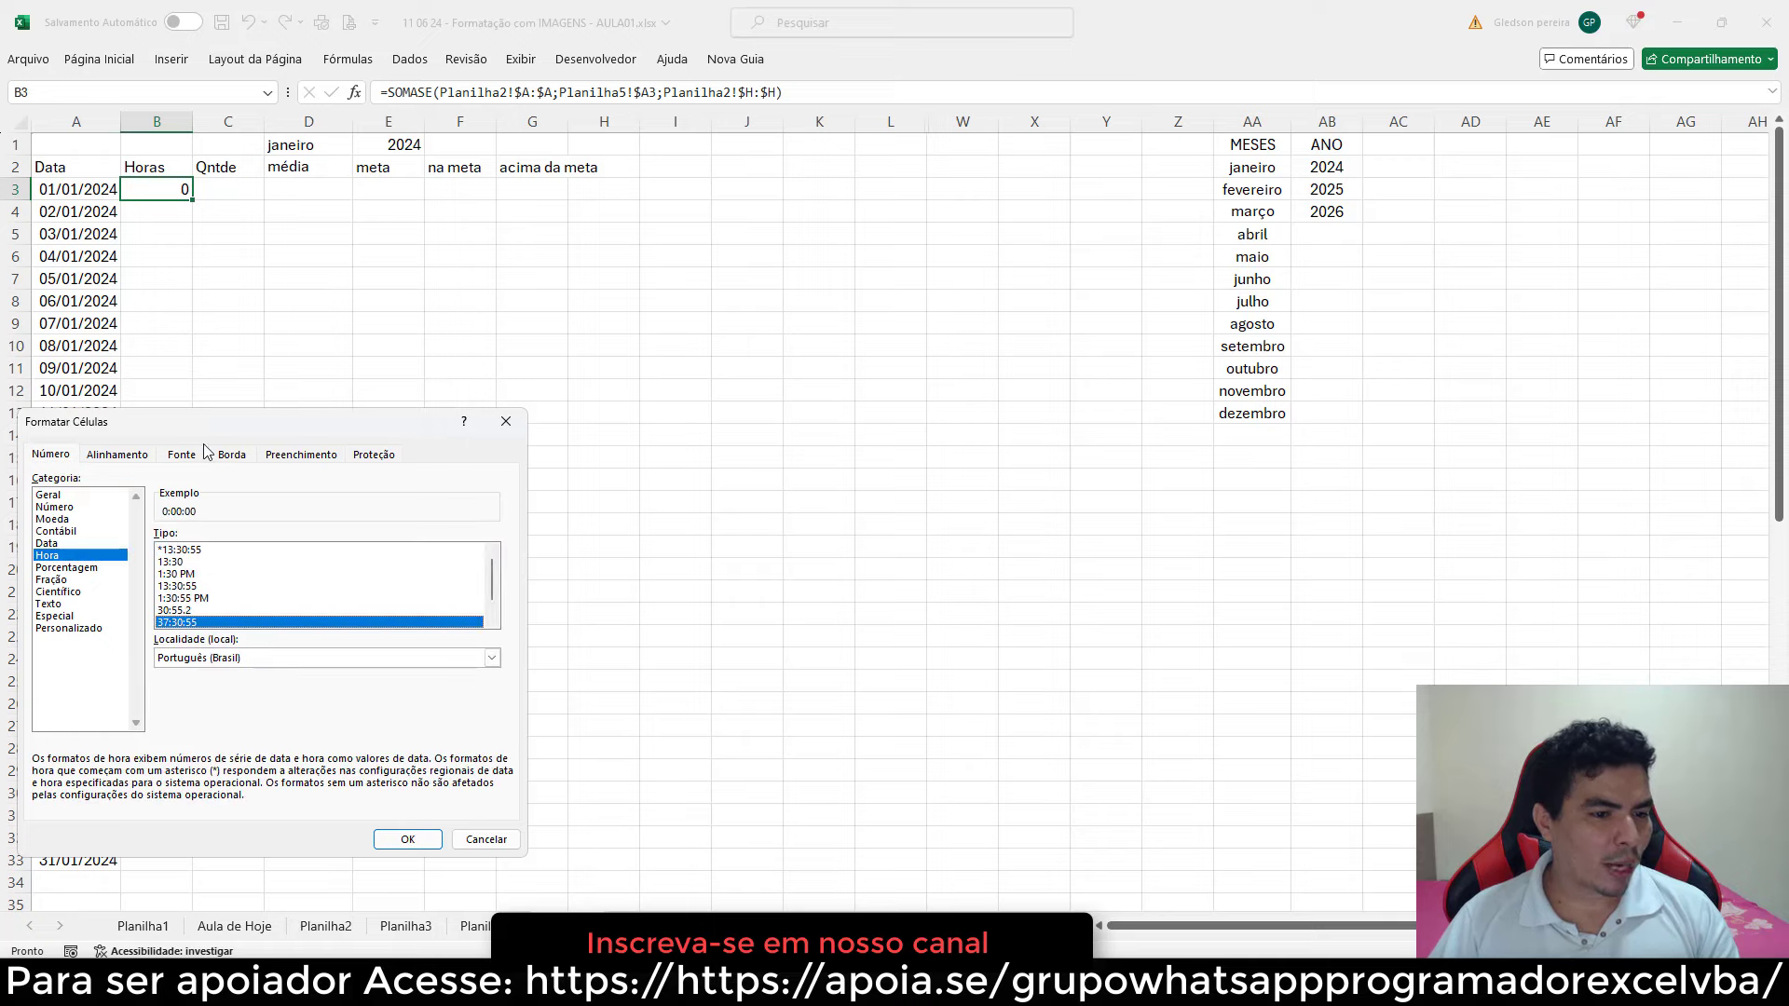
pyautogui.moveTo(219, 424); pyautogui.dragTo(558, 330)
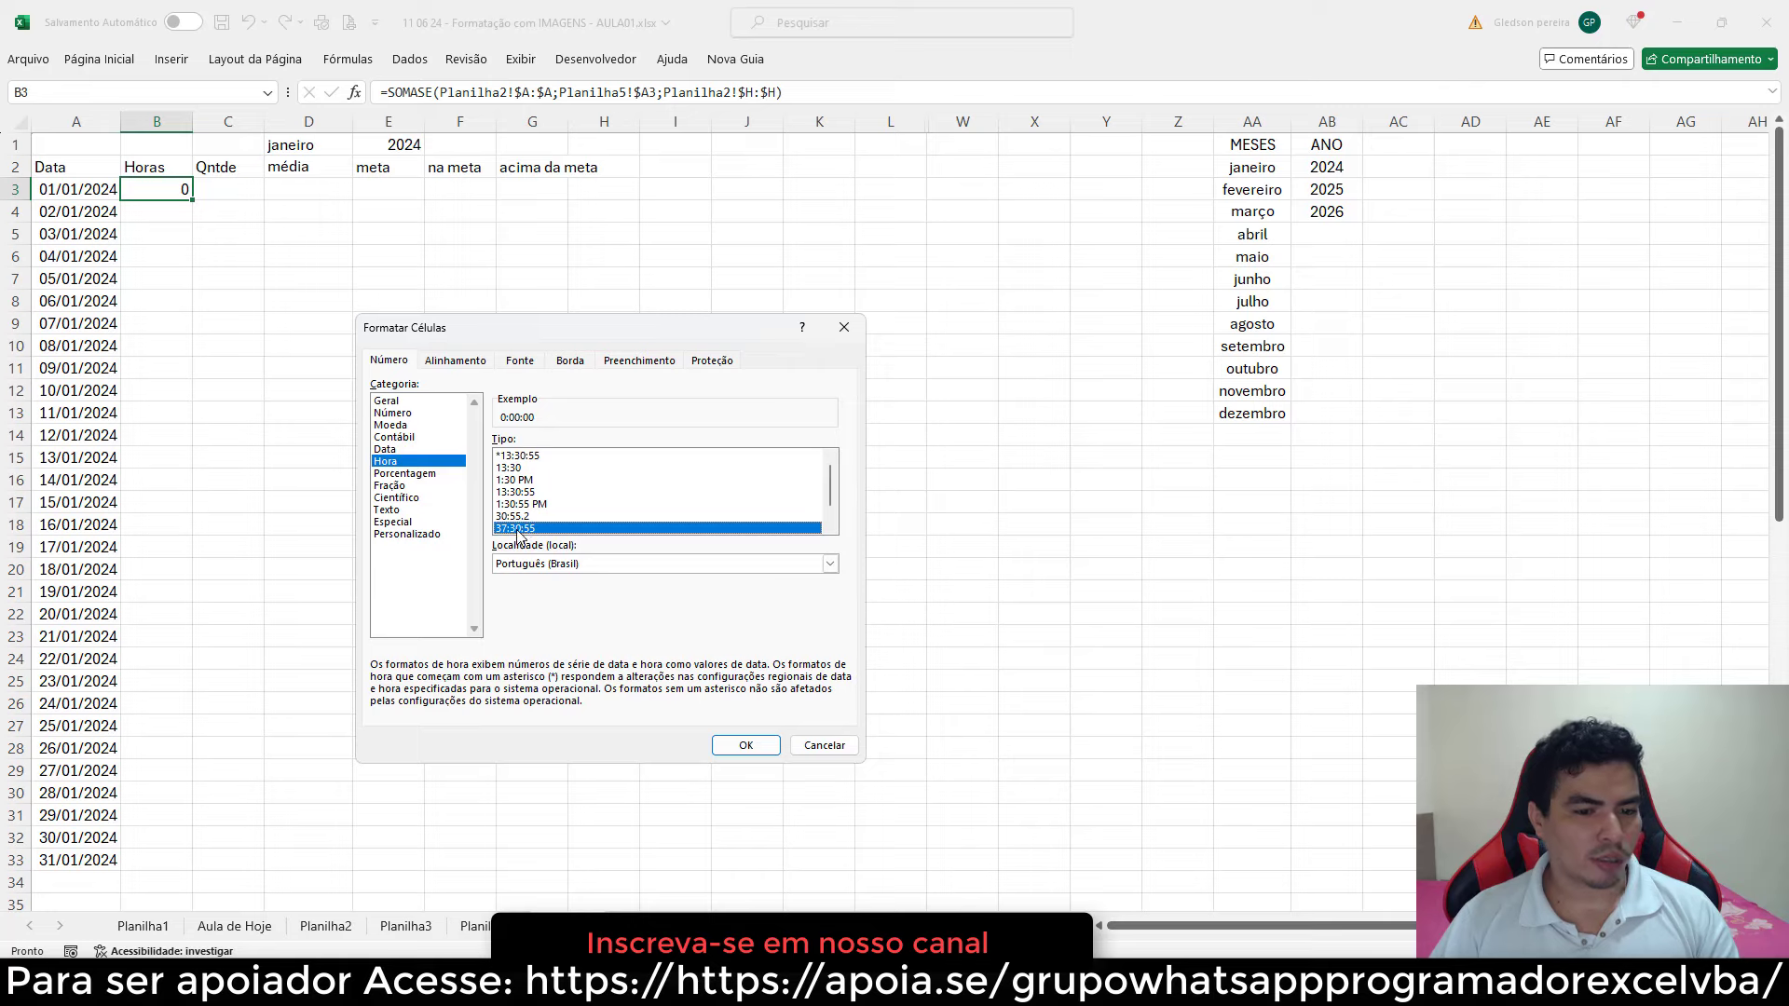
pyautogui.click(740, 746)
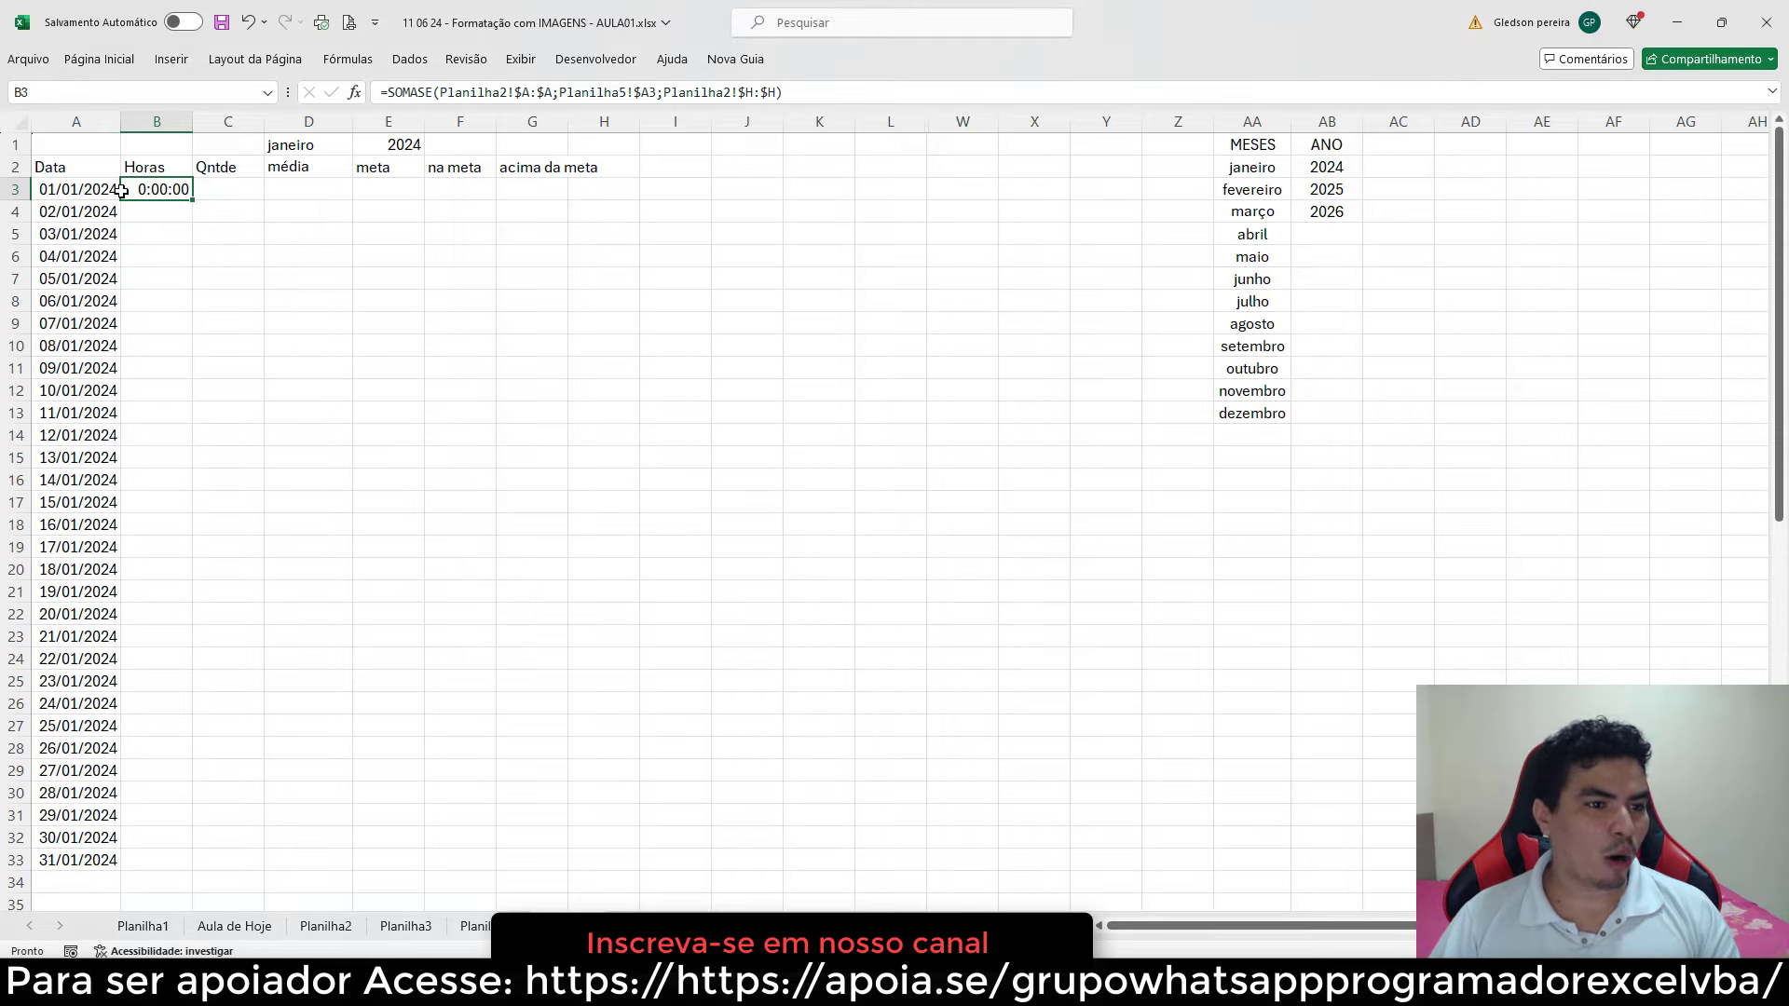
pyautogui.click(88, 191)
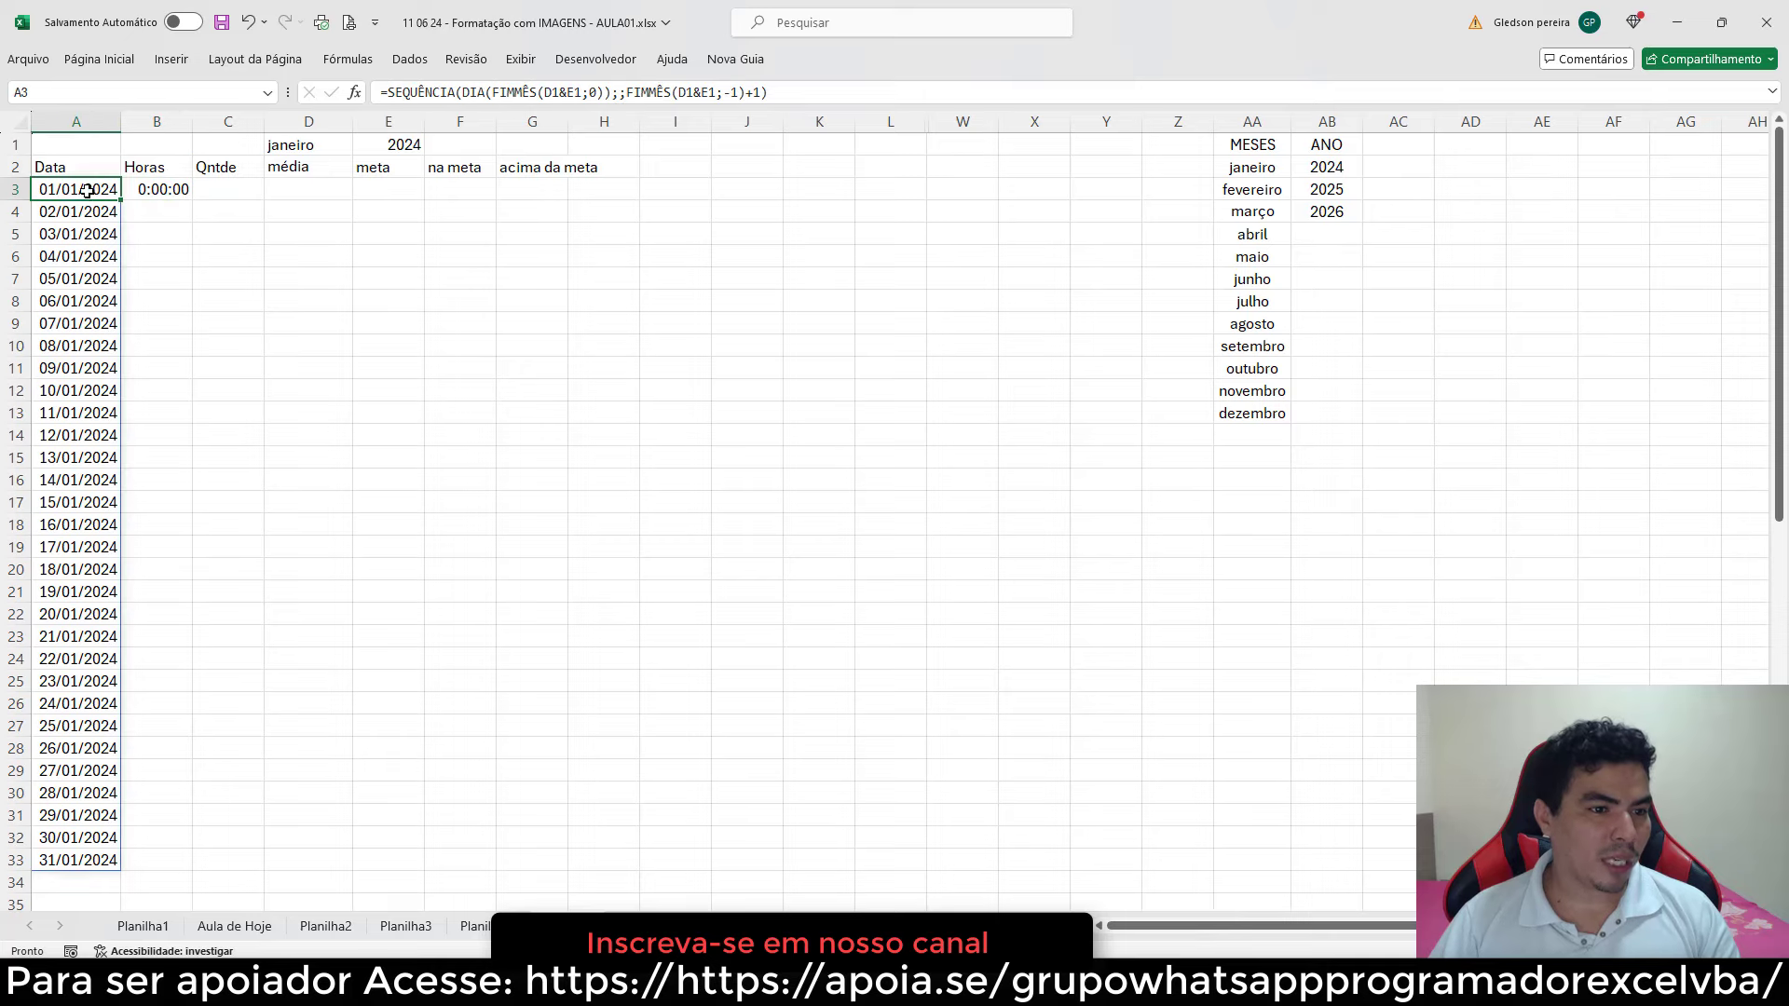
# - Fill B3's SOMASE hours formula down to B33, showing daily totals like 11:19:52 on 22/01/2024
pyautogui.click(163, 192)
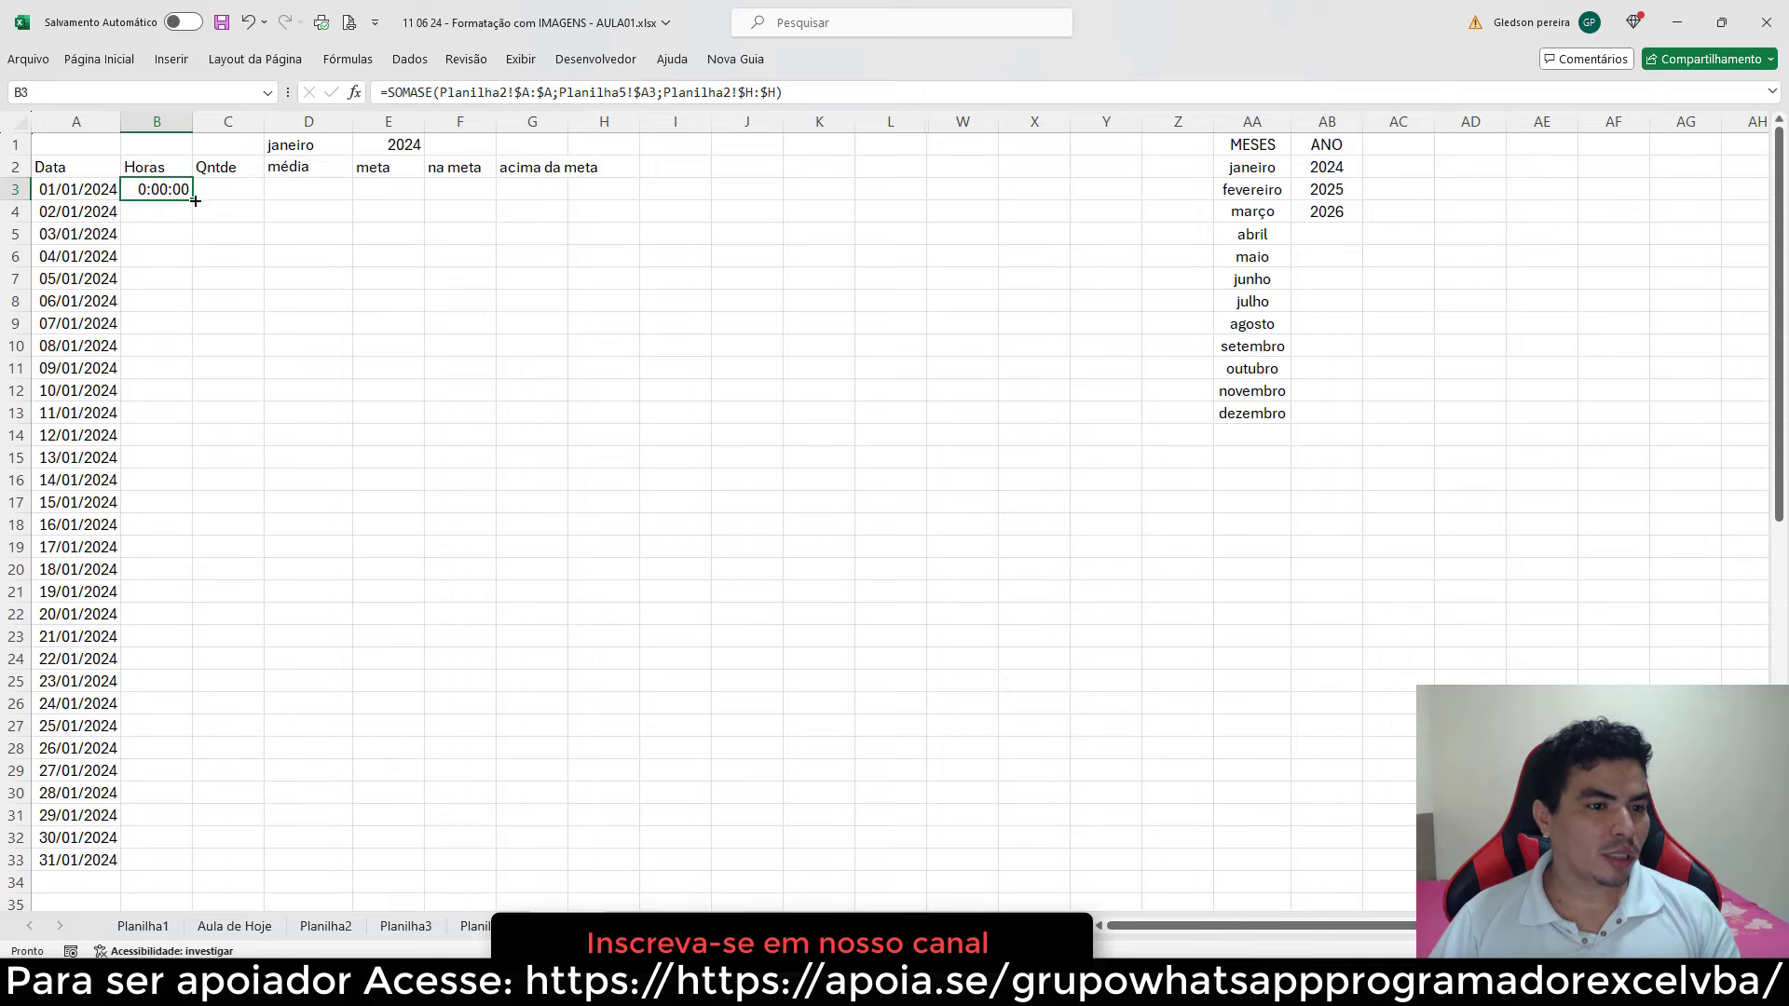
pyautogui.doubleClick(193, 198)
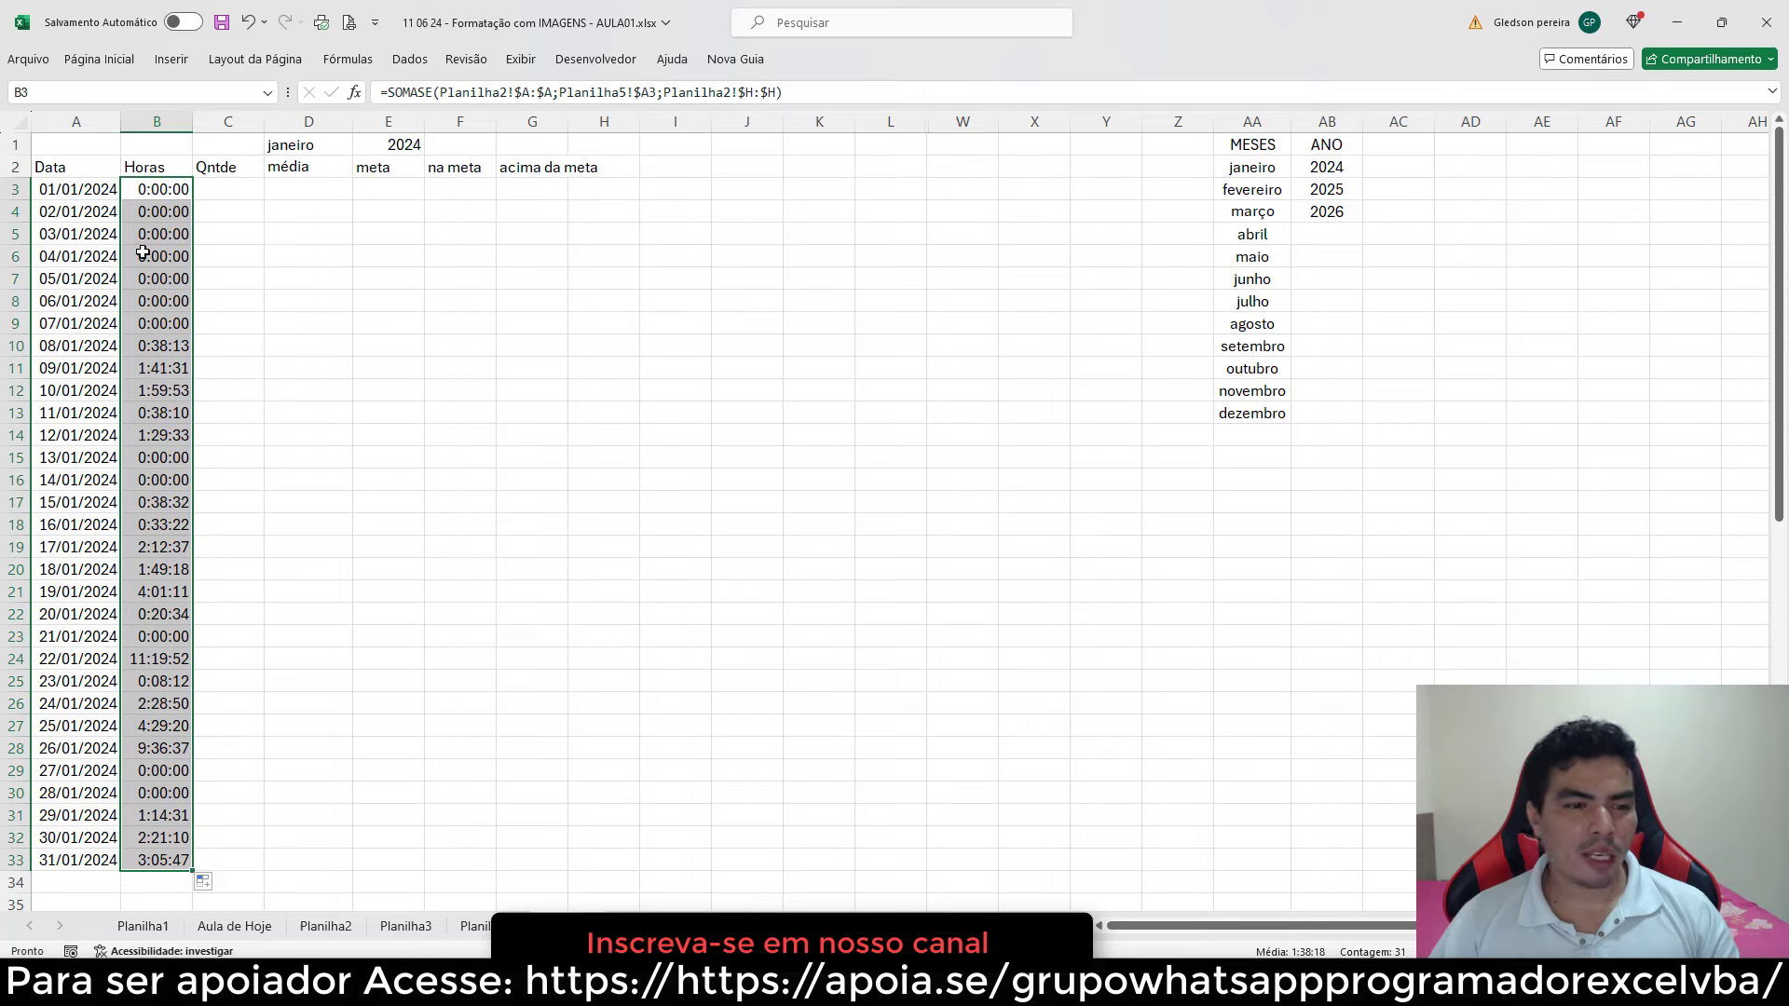
pyautogui.click(269, 301)
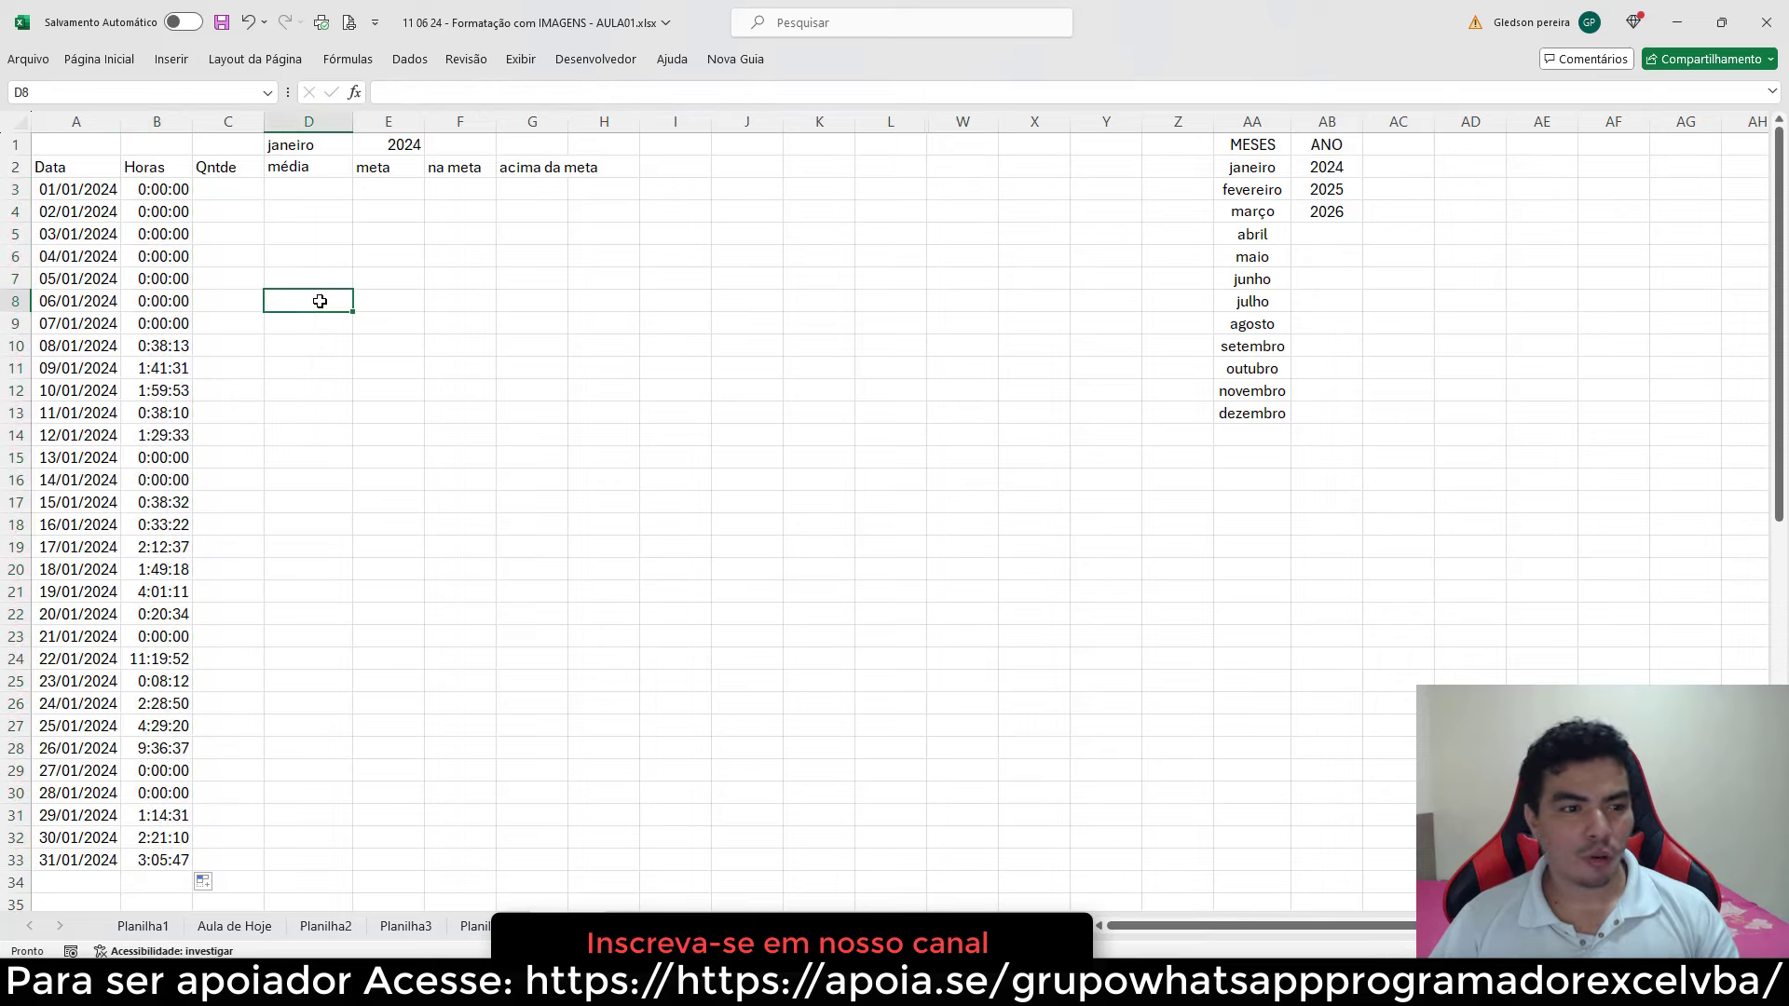
pyautogui.click(243, 190)
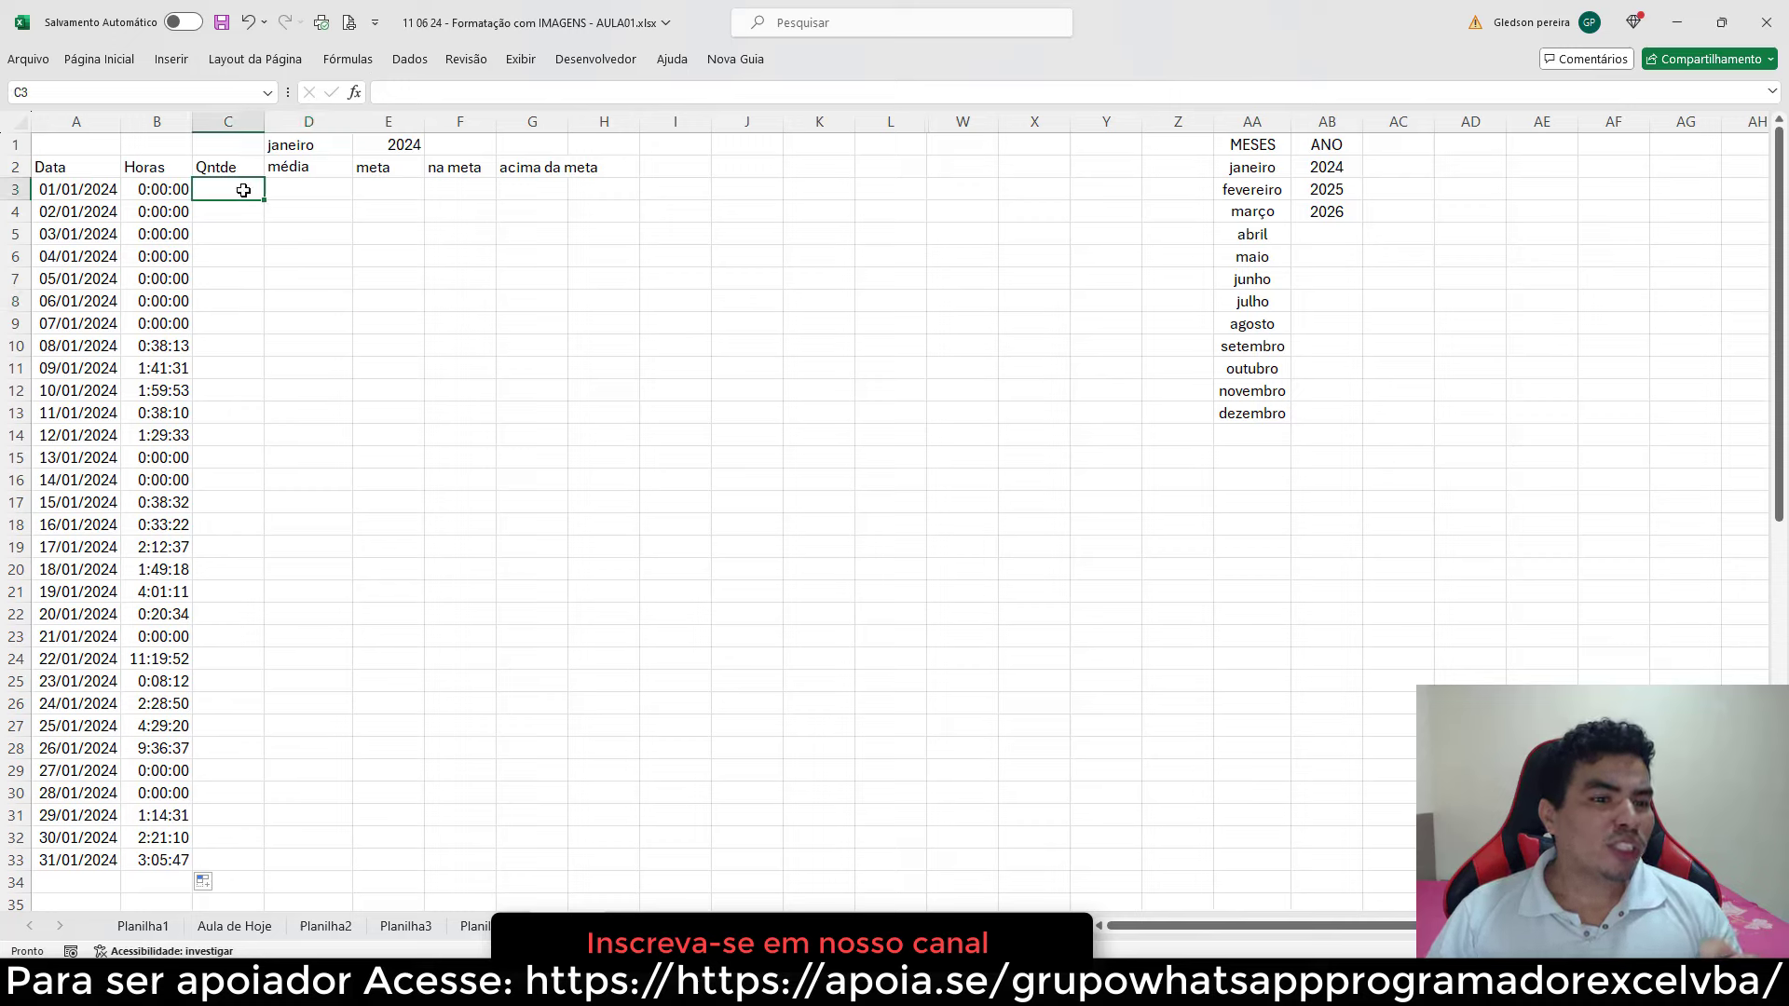
pyautogui.click(189, 195)
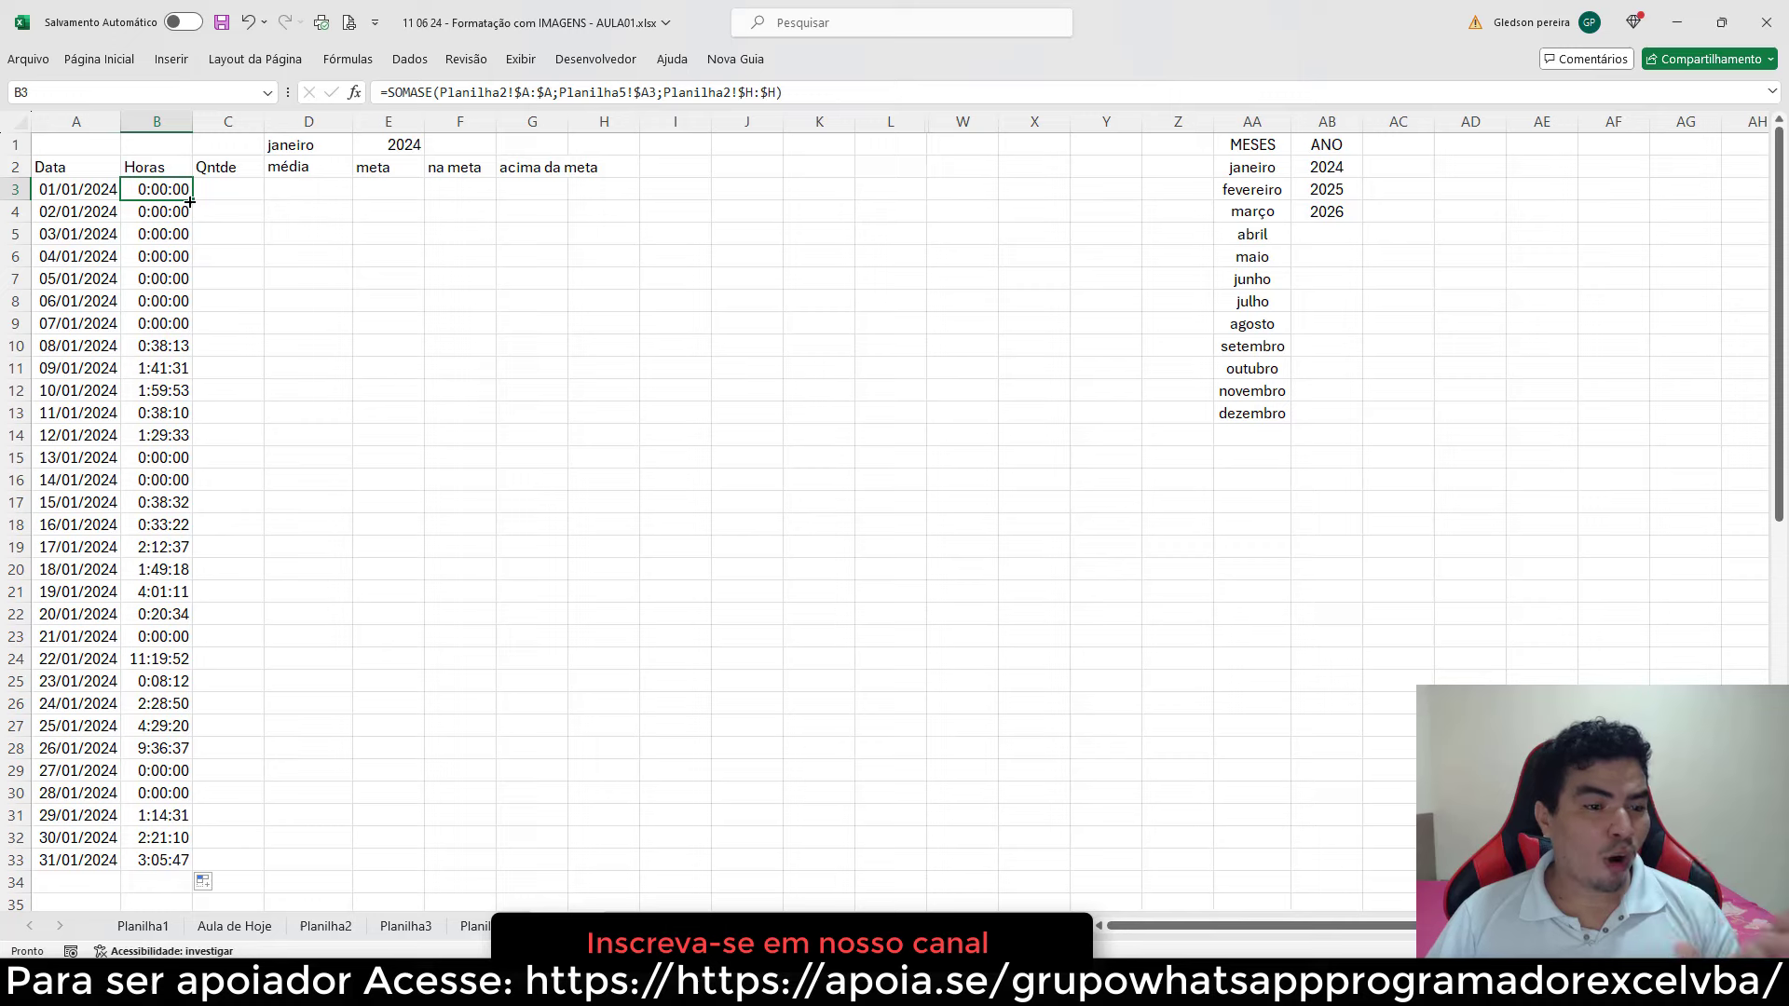
# - Copy B3's formula into C3 and format C3 as a Number with 0 decimal places
pyautogui.moveTo(194, 198); pyautogui.dragTo(259, 196)
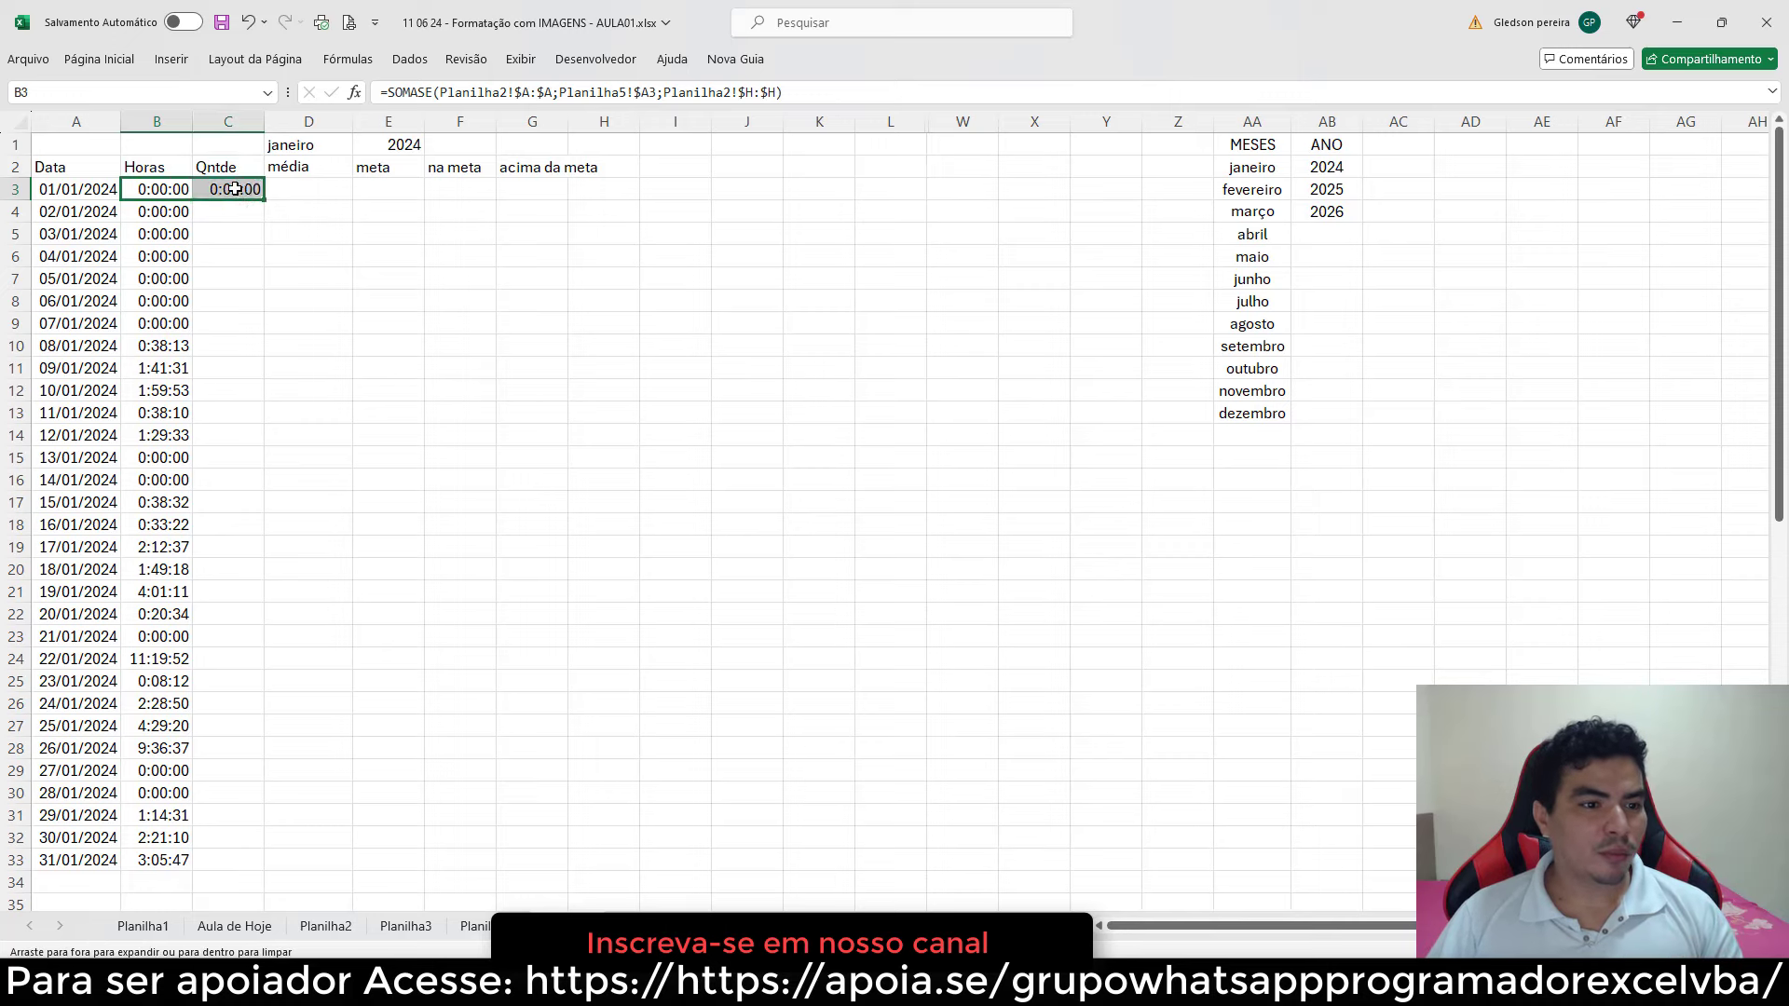
pyautogui.click(257, 191)
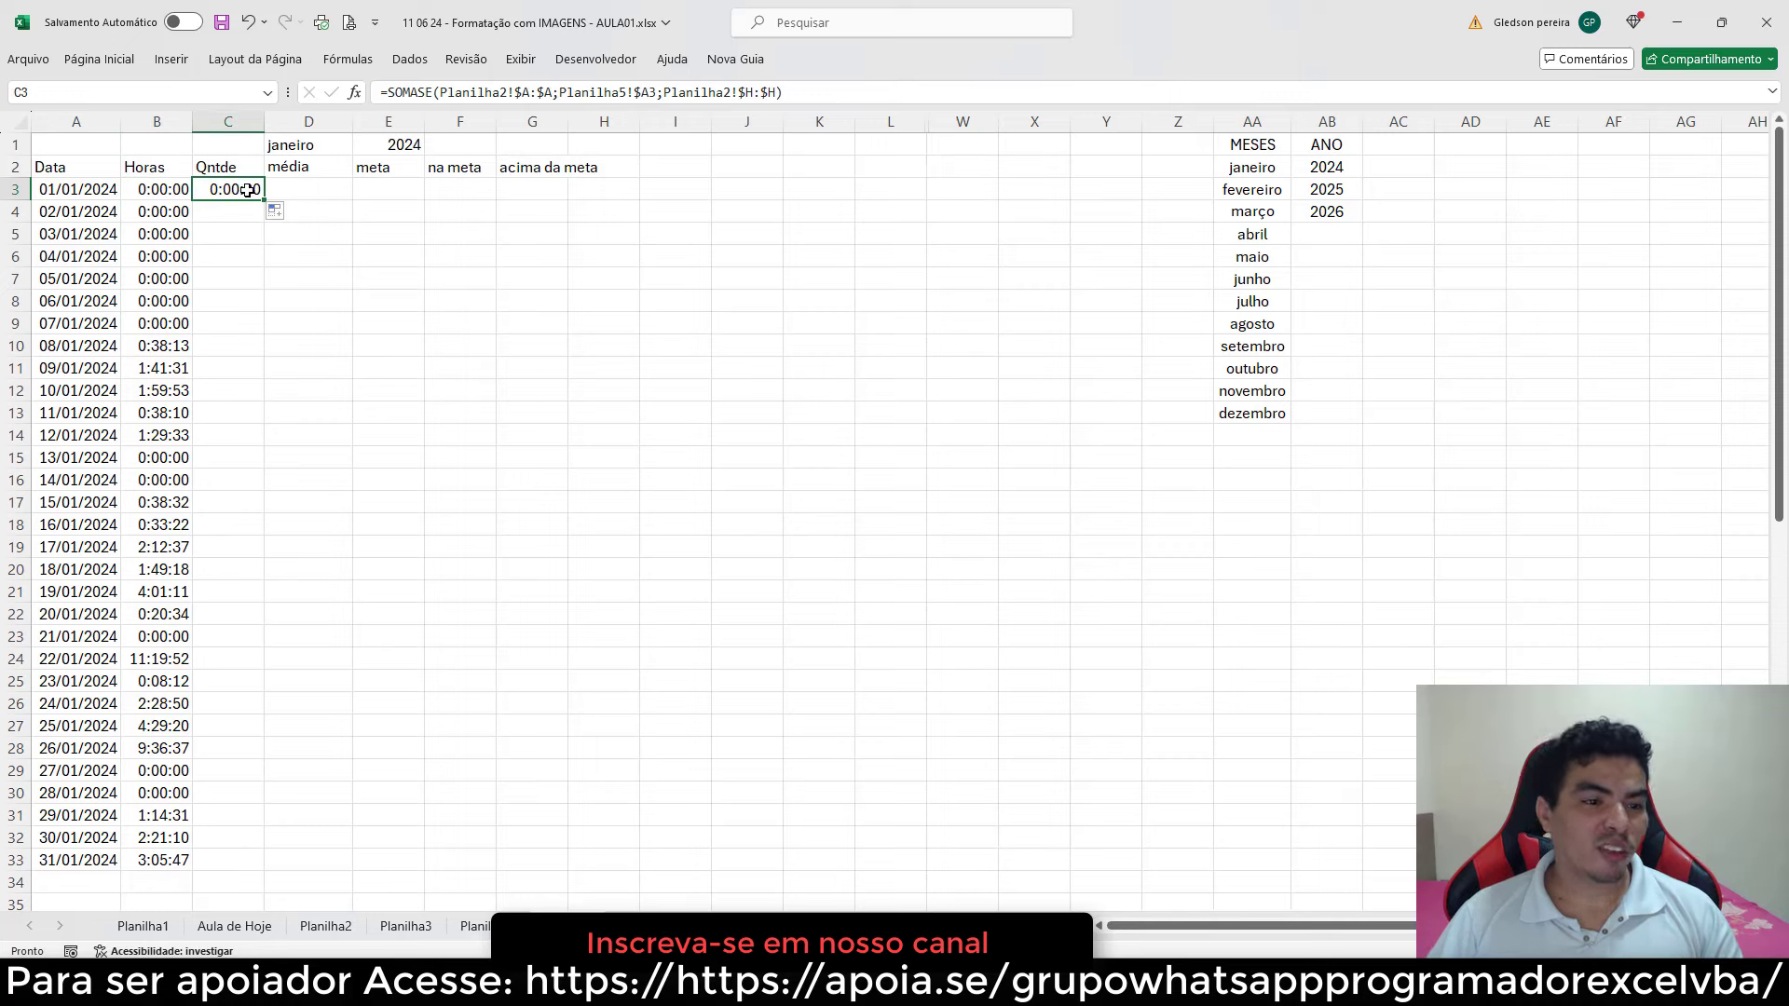
pyautogui.rightClick(248, 191)
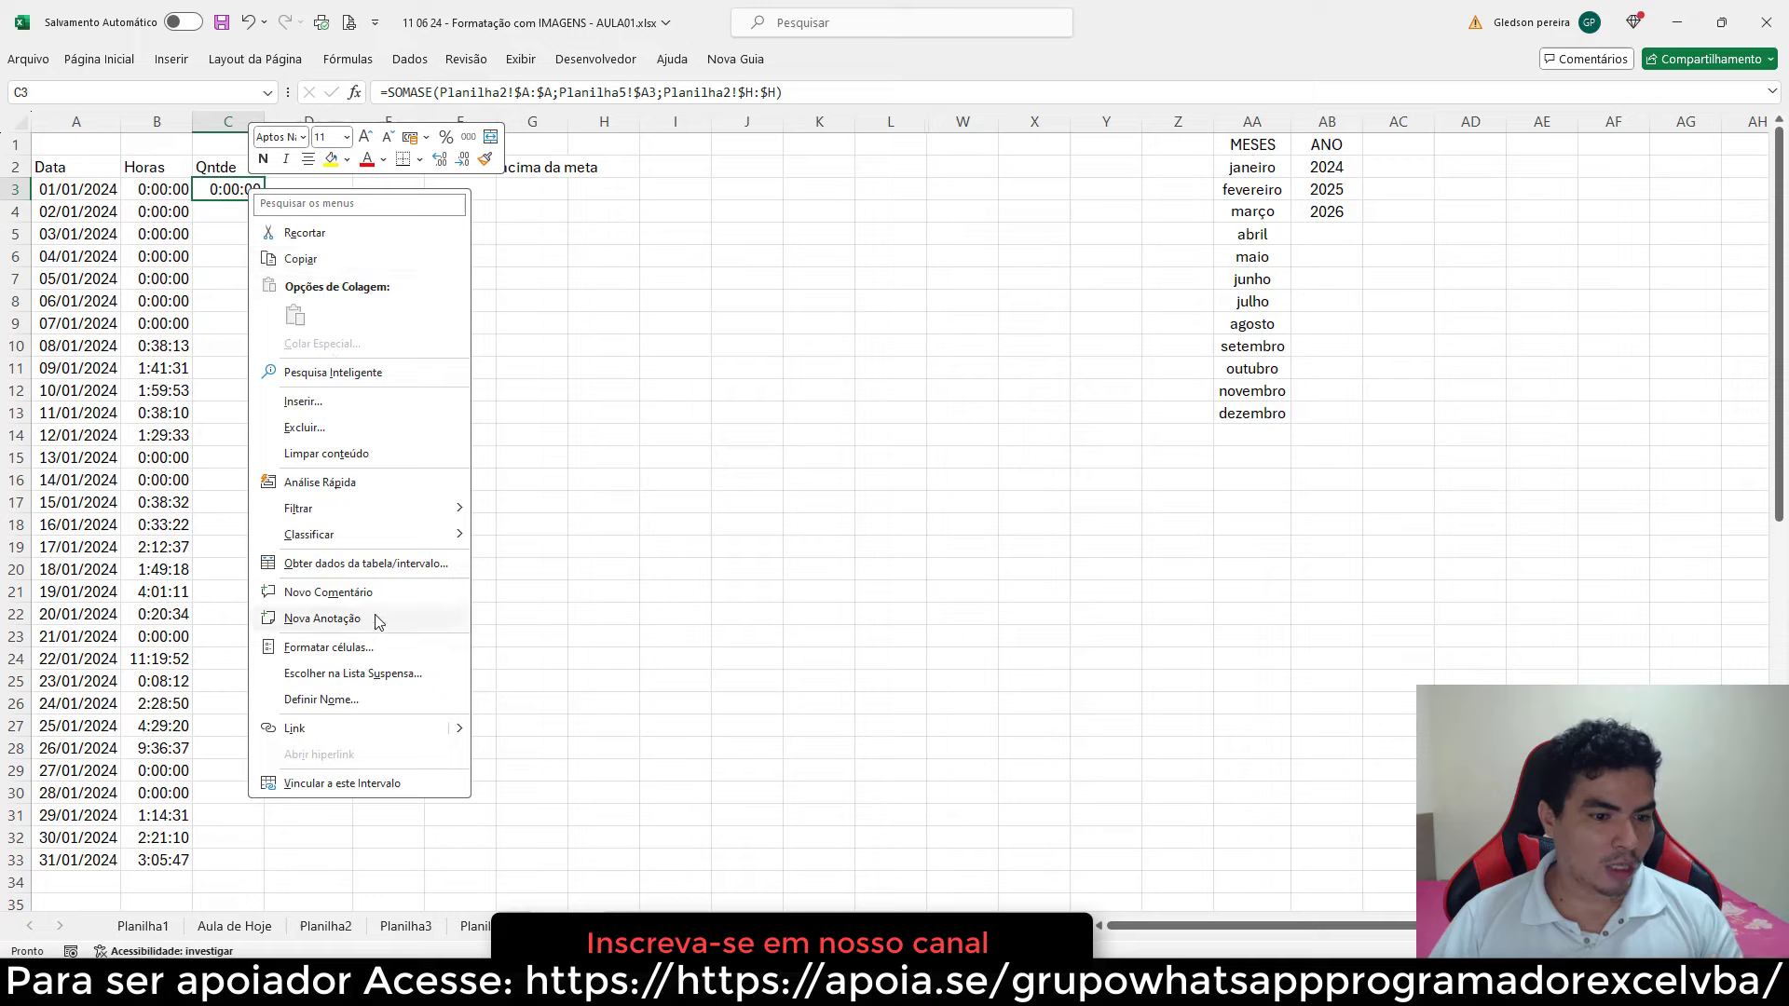
pyautogui.click(358, 648)
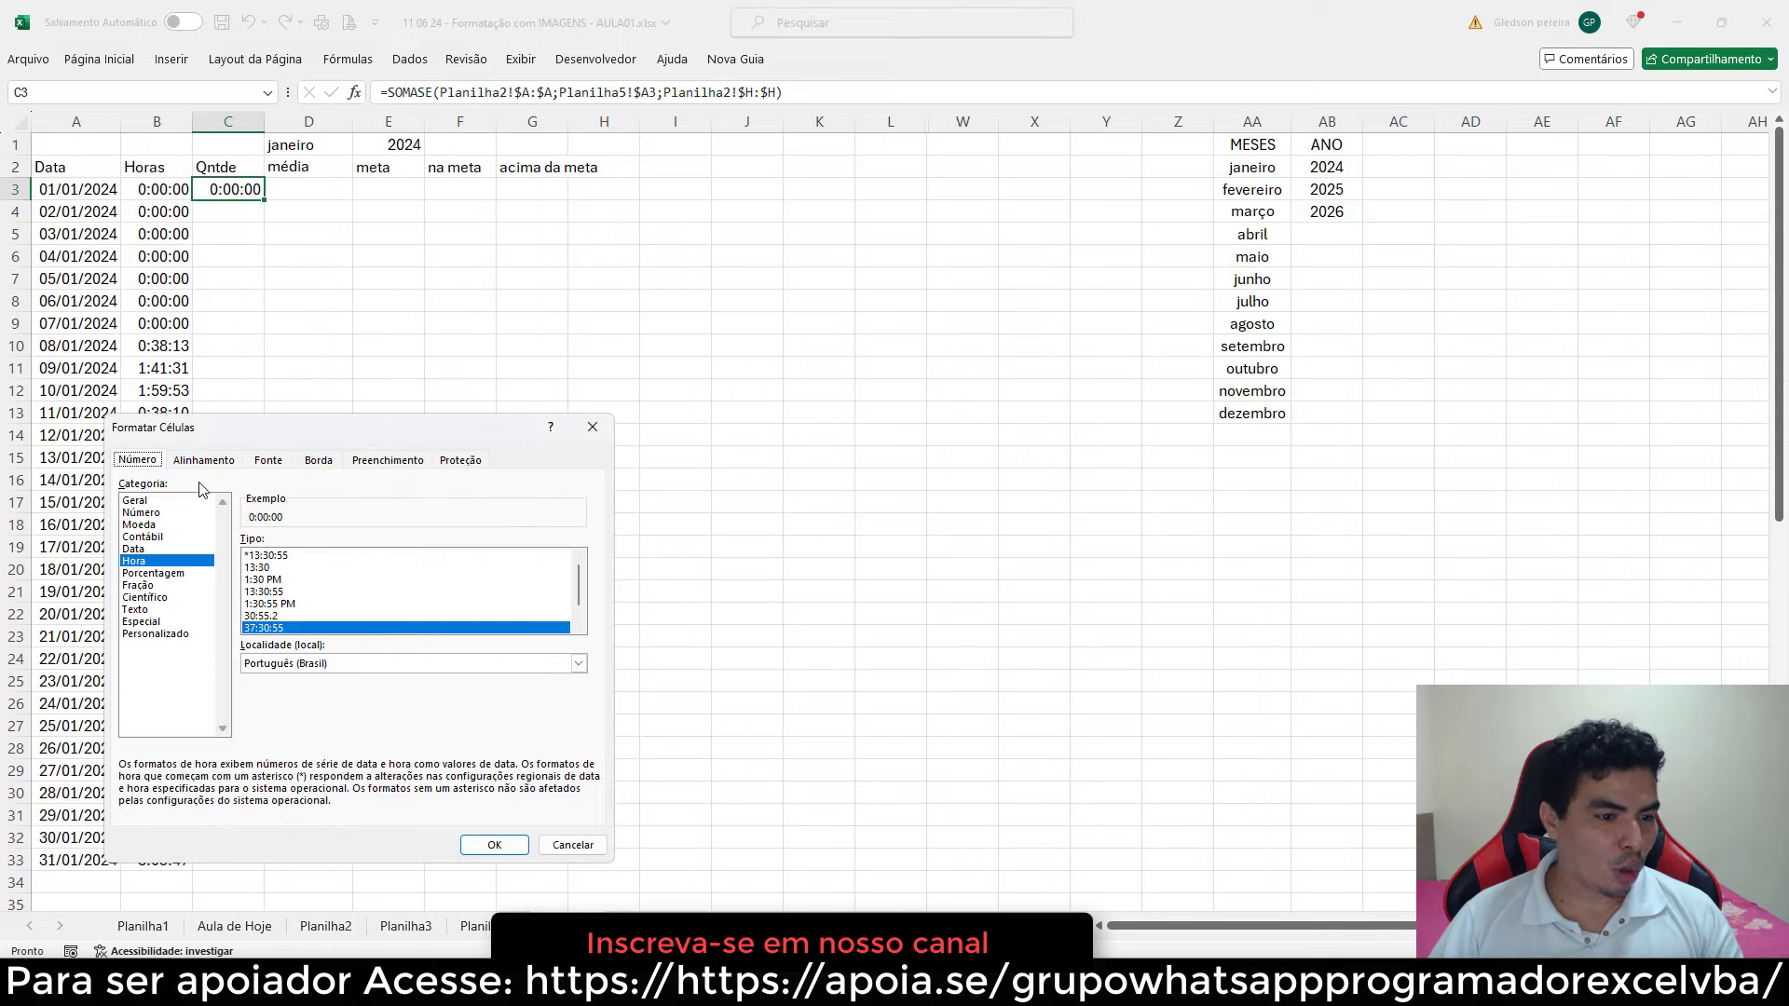
pyautogui.click(140, 514)
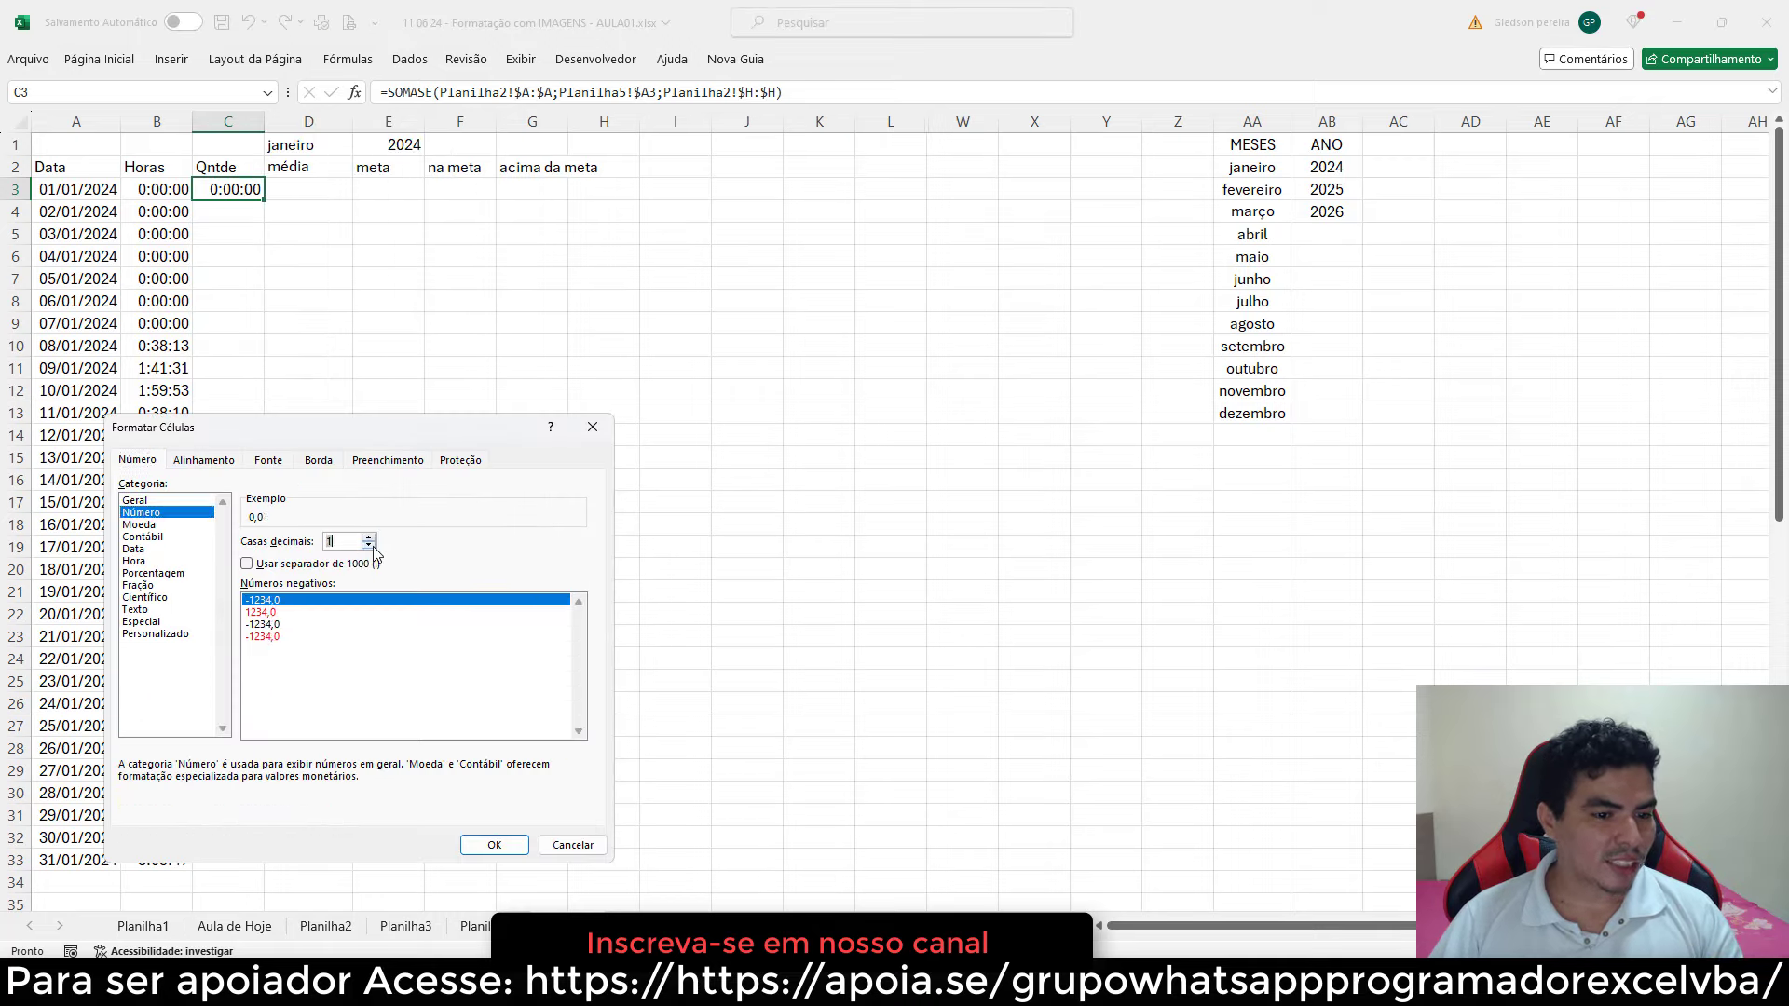
pyautogui.click(369, 546)
pyautogui.click(494, 846)
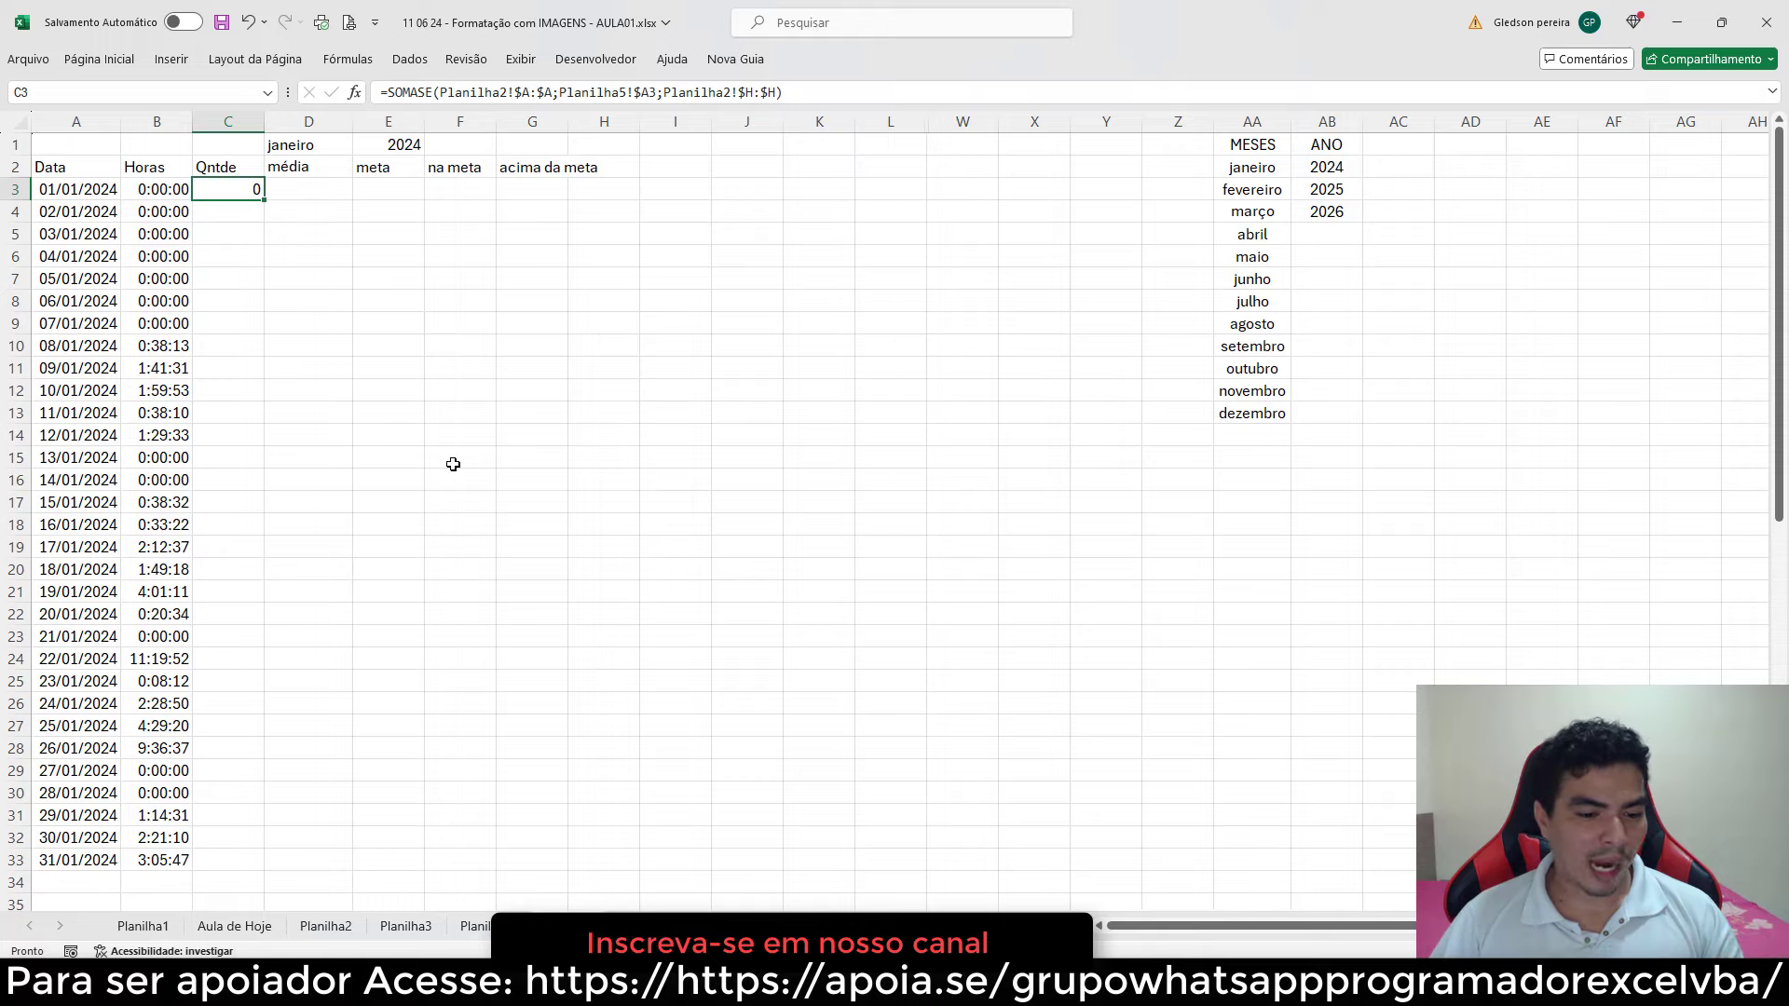
pyautogui.click(324, 932)
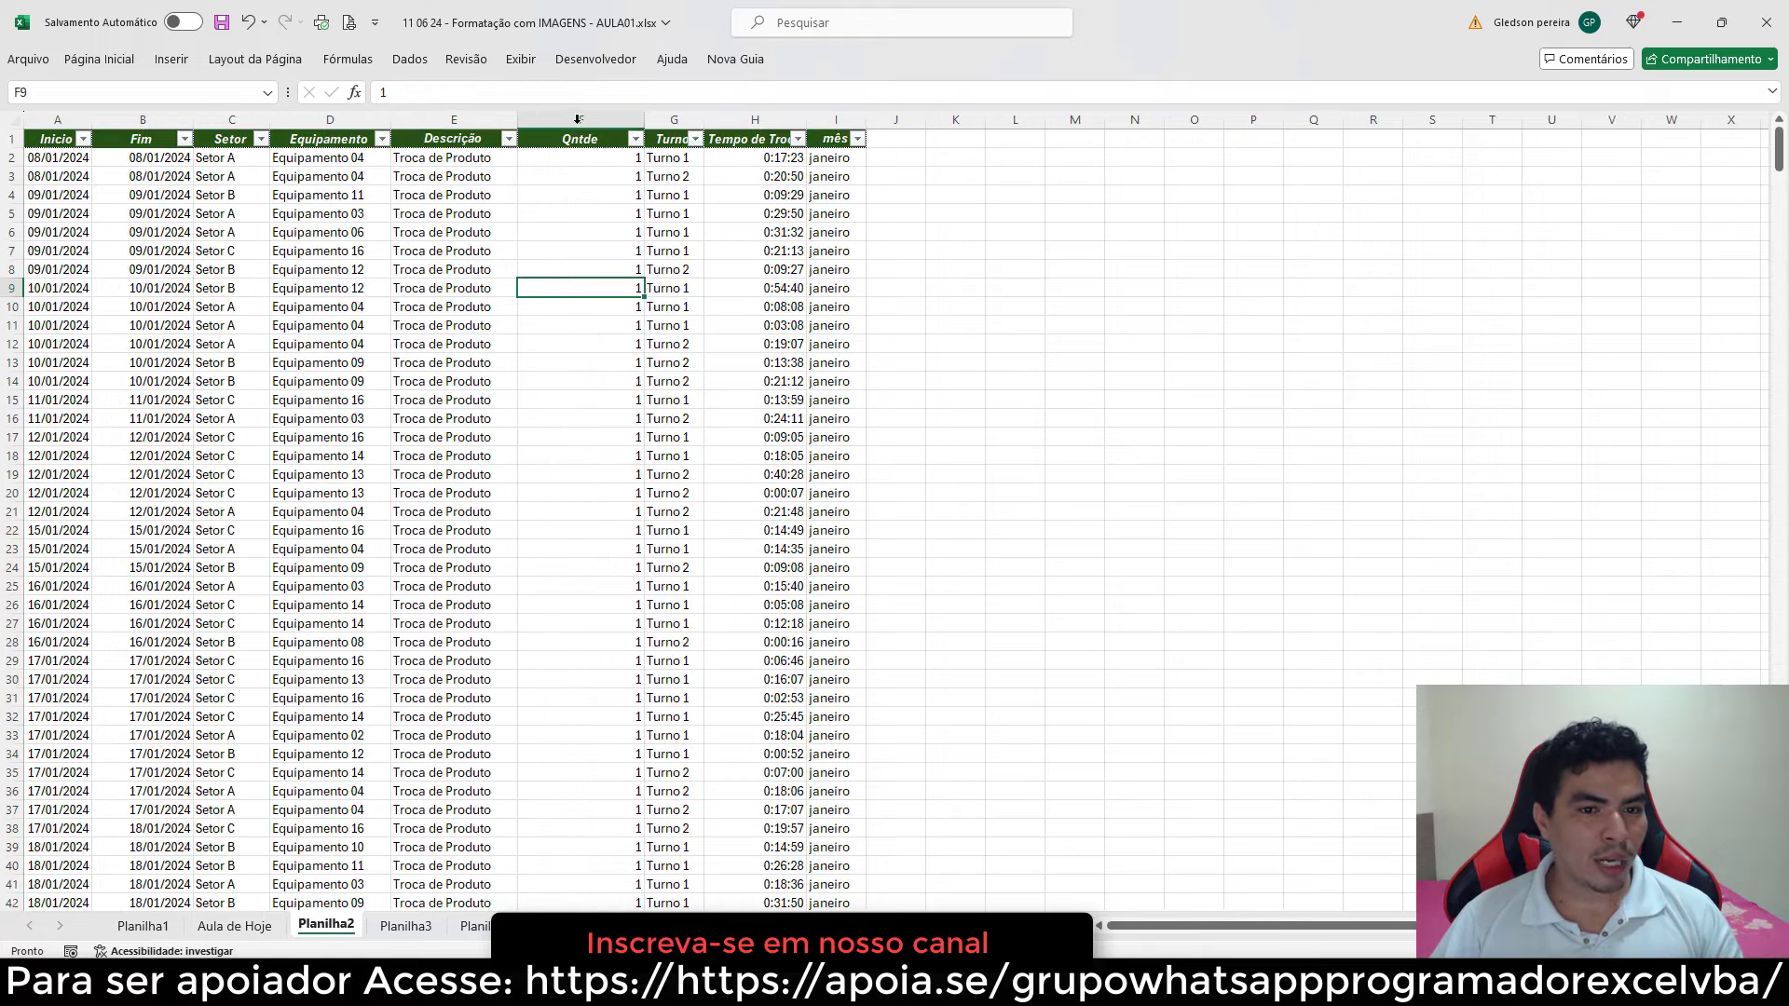
pyautogui.click(578, 118)
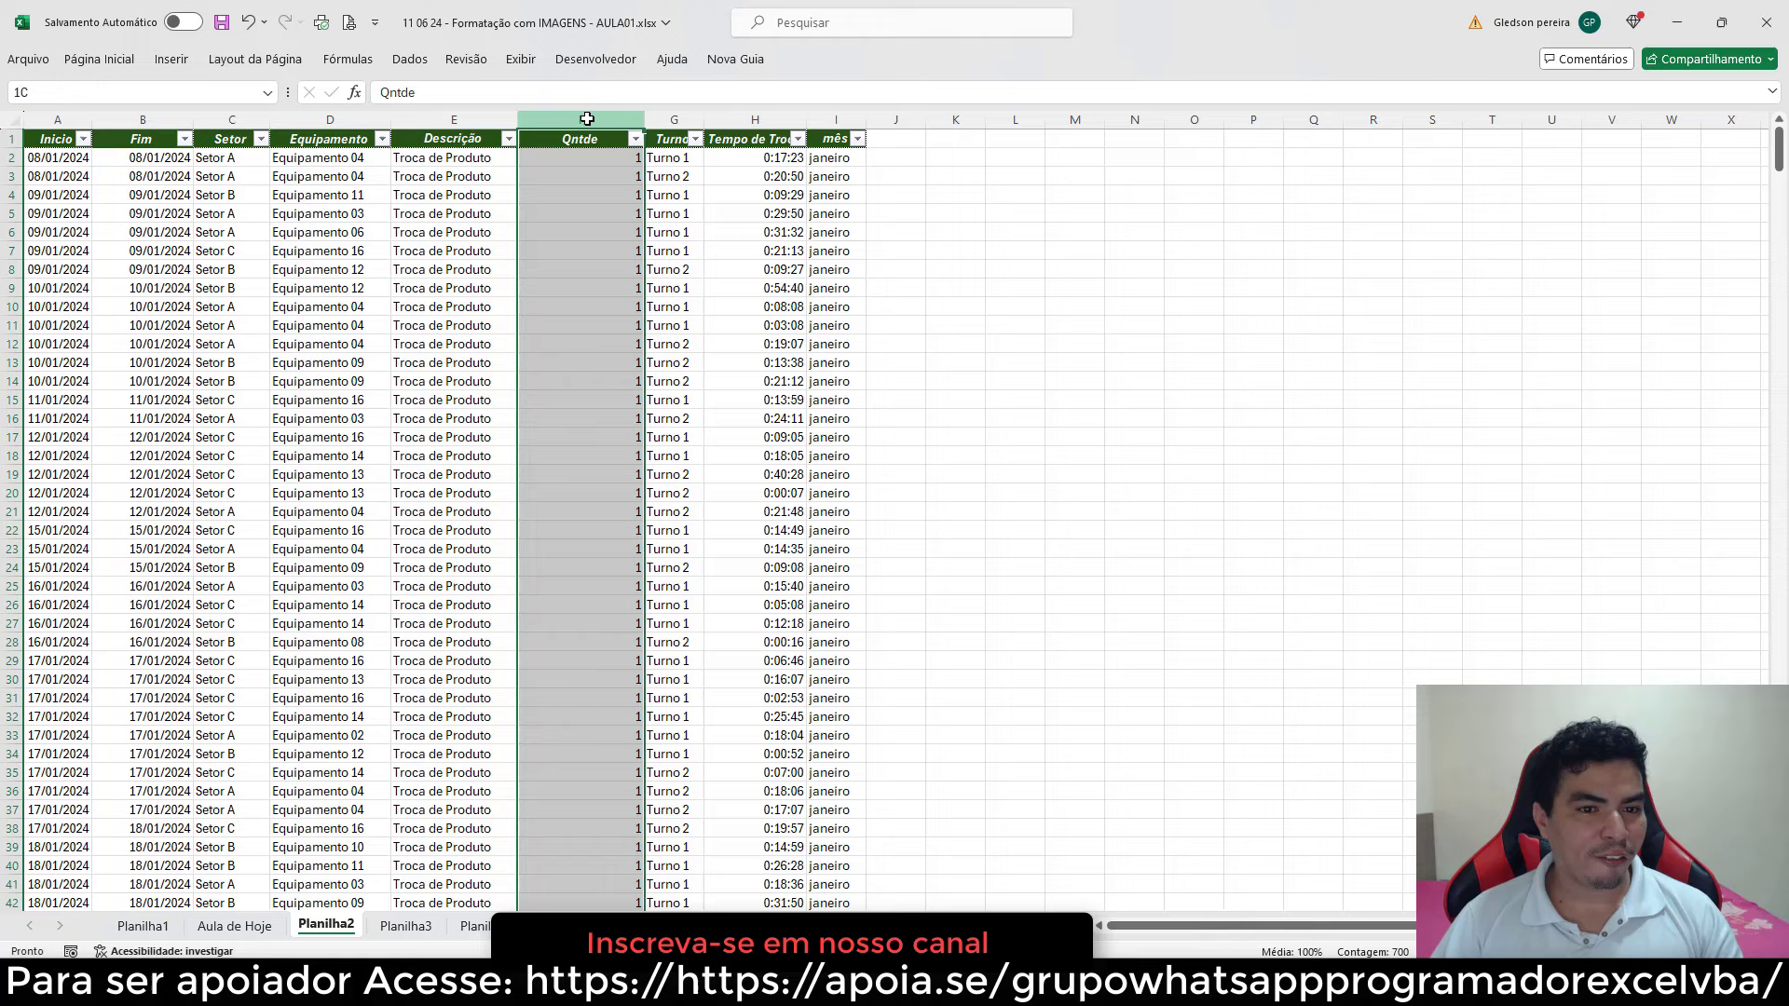
pyautogui.click(788, 118)
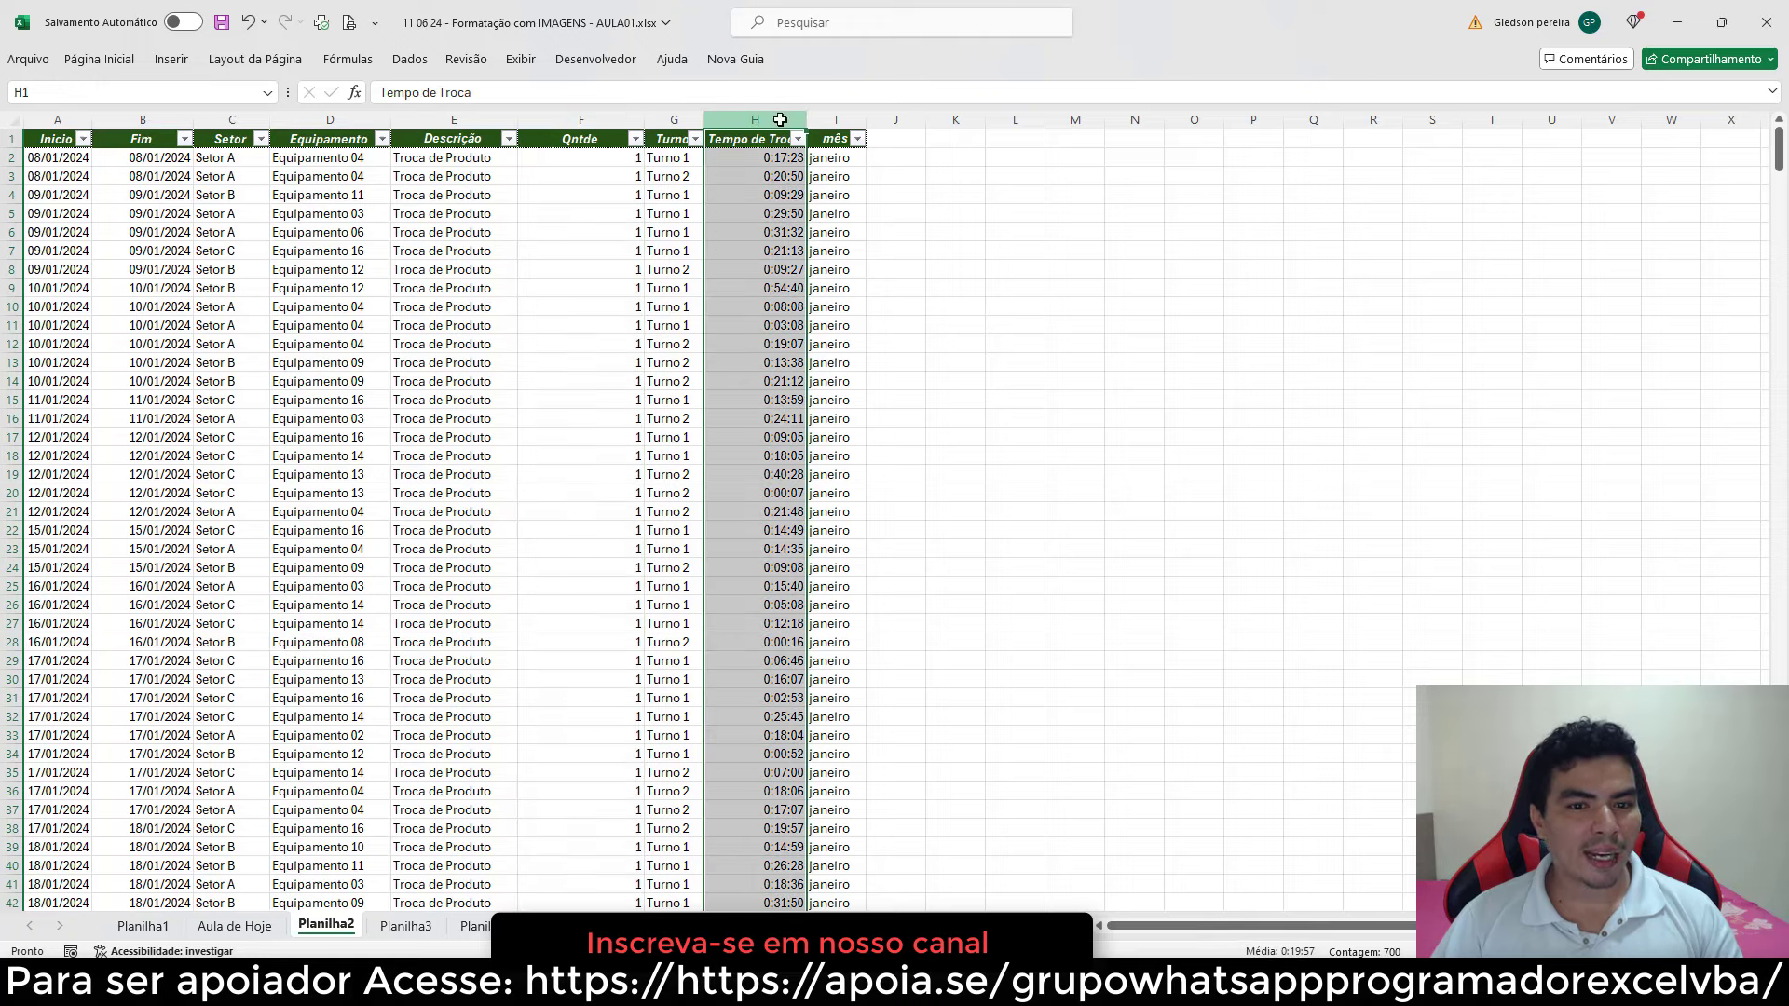
pyautogui.click(600, 120)
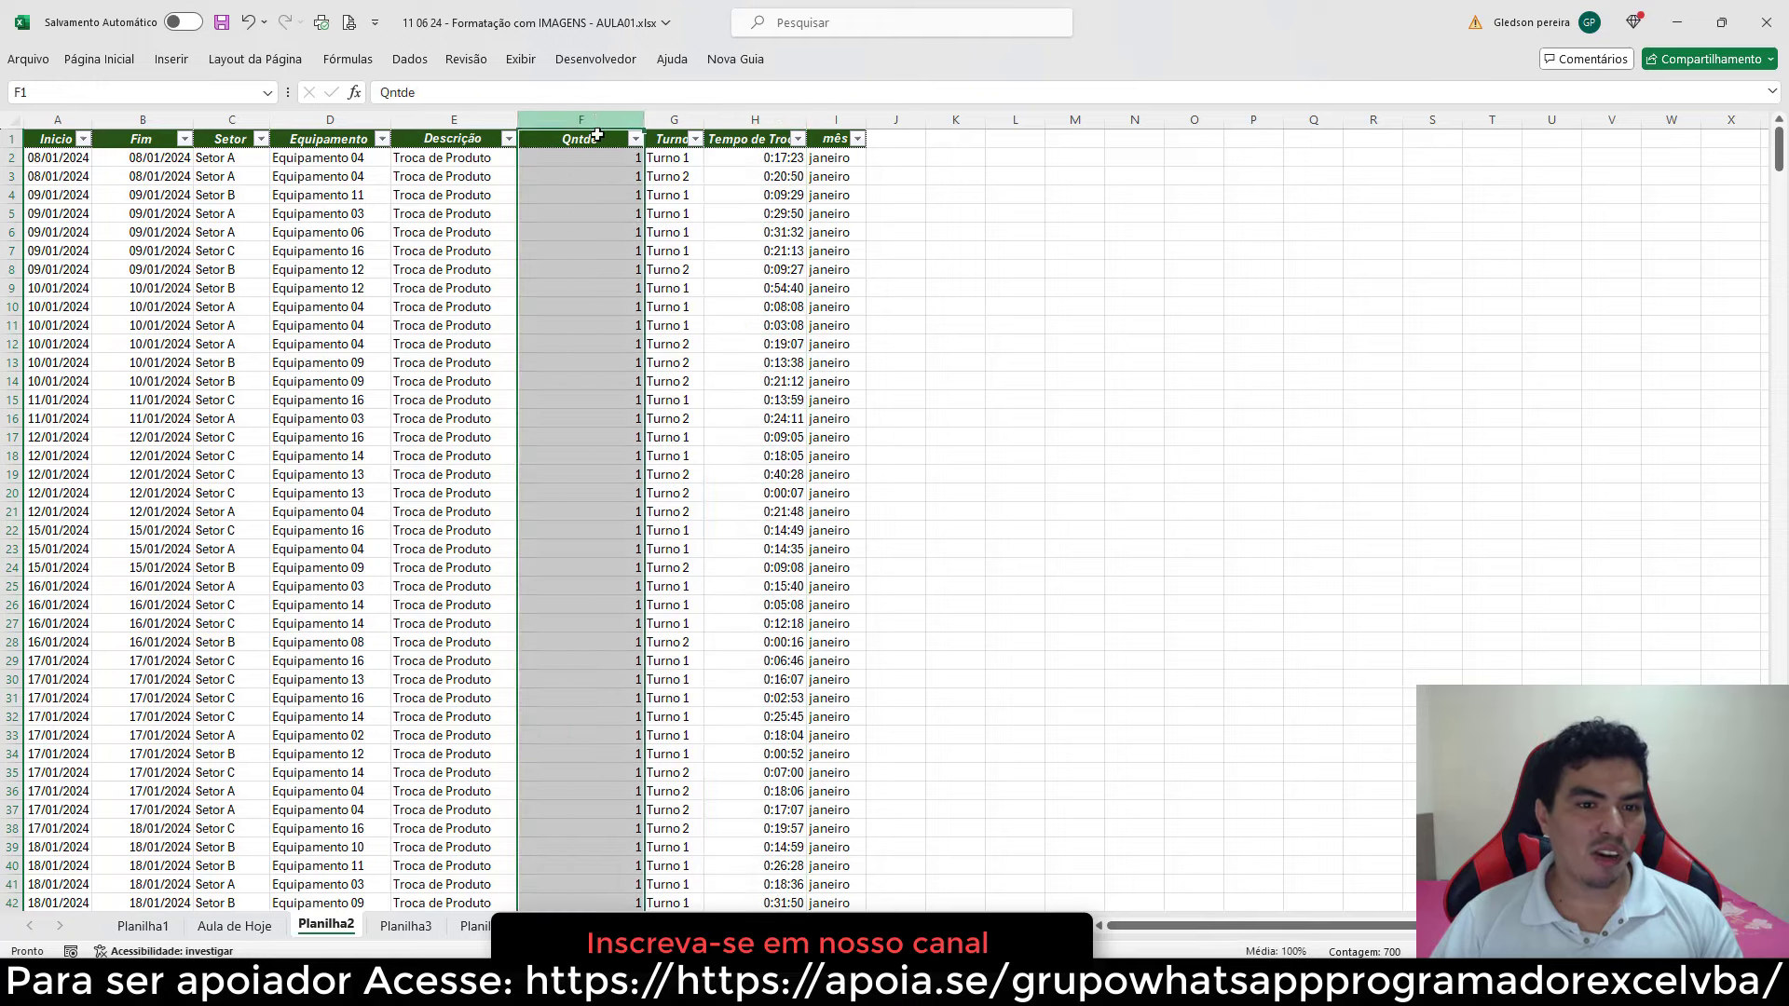
pyautogui.click(767, 117)
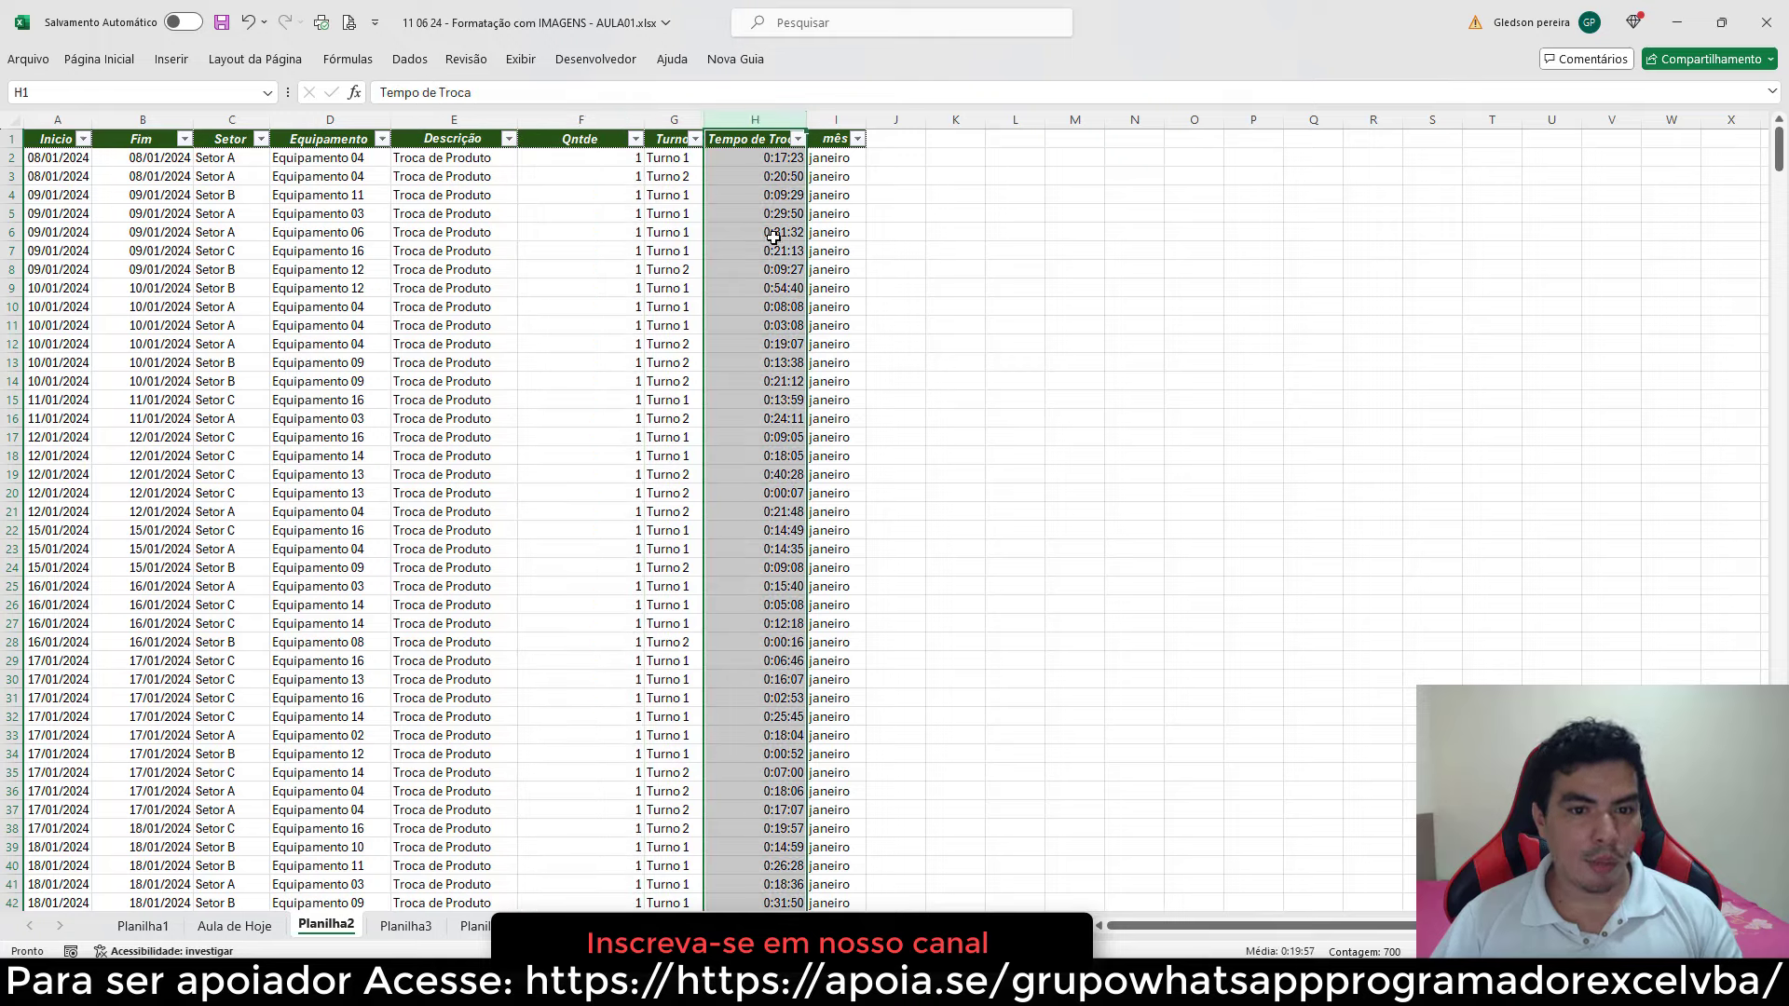
pyautogui.click(621, 132)
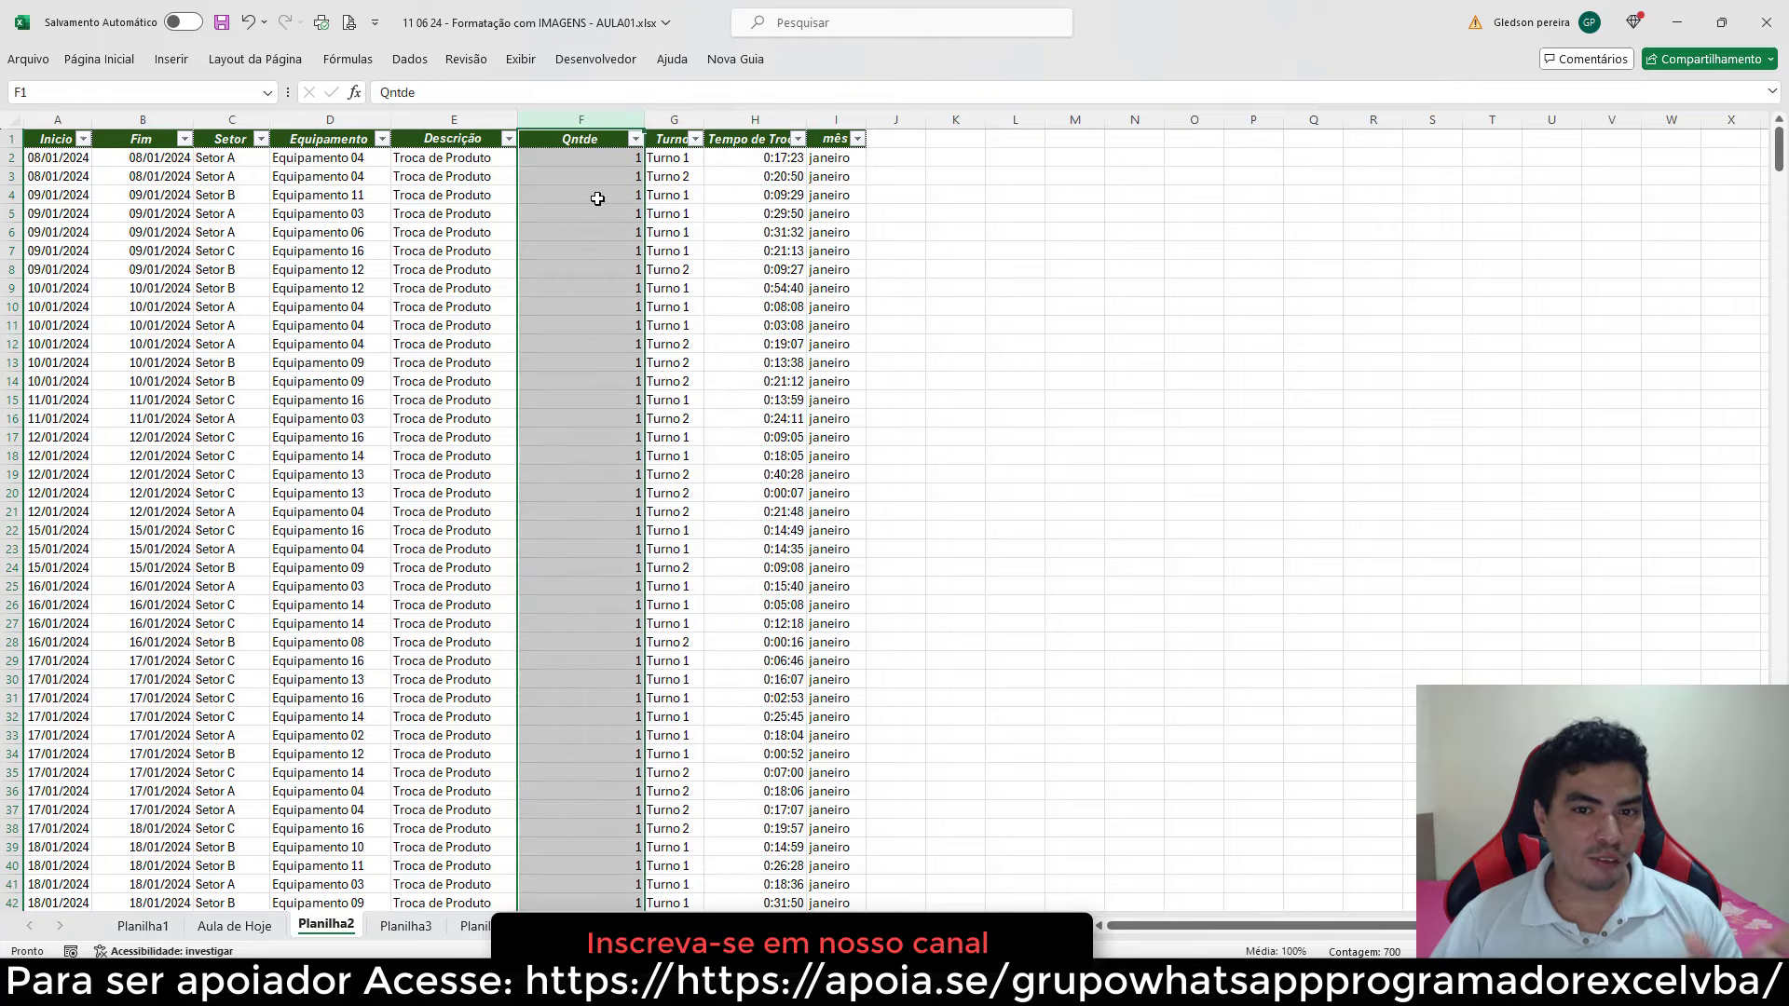
# - Change C3's sum range to Planilha2!$F:$F and fill it down to C33, giving daily counts like 25
pyautogui.click(480, 925)
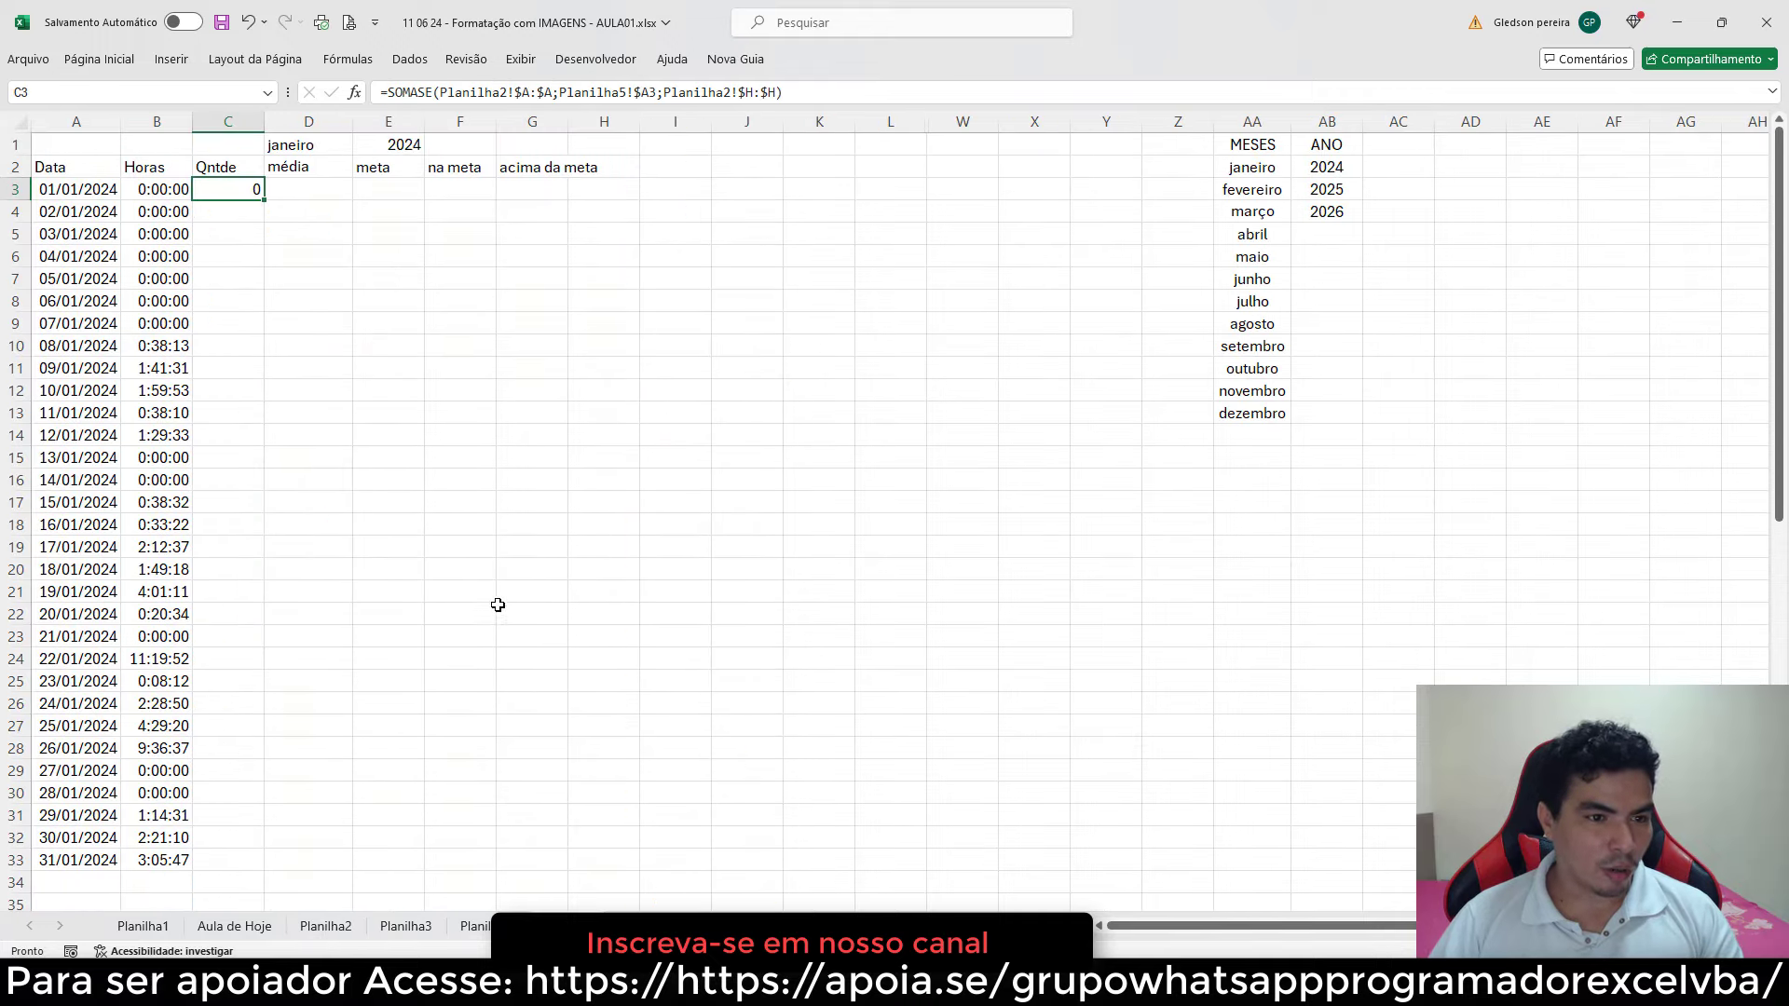
pyautogui.click(744, 93)
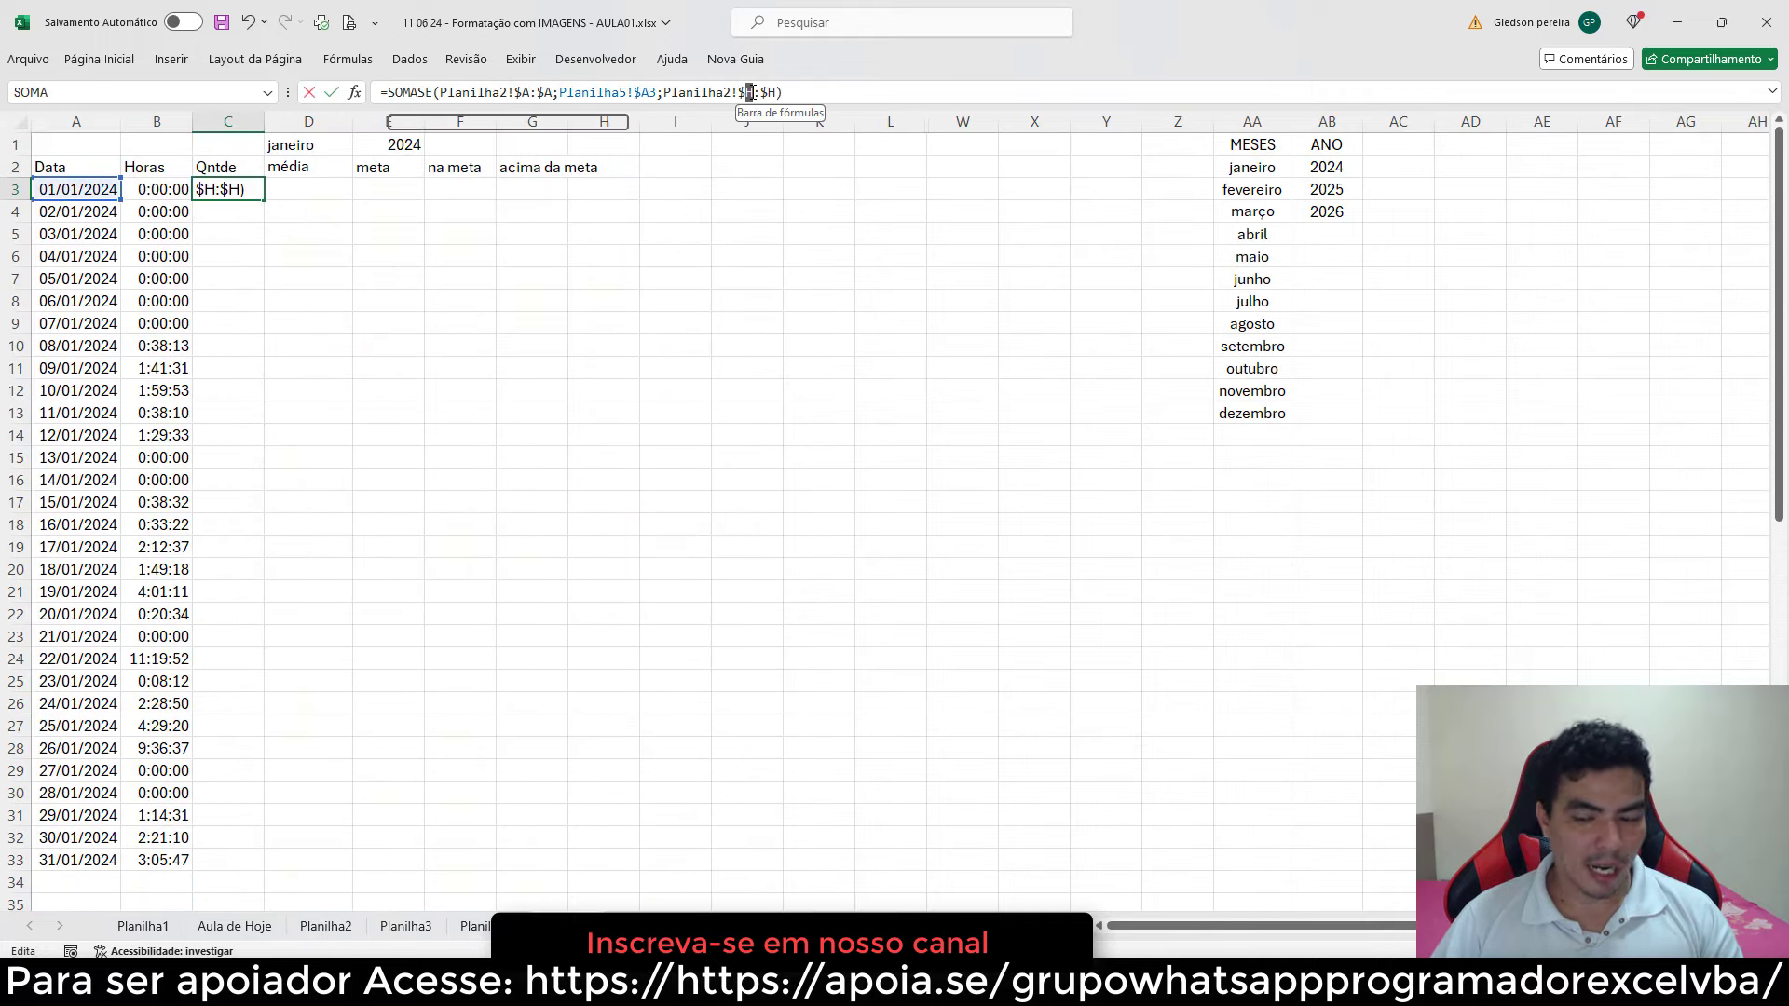
pyautogui.write('F')
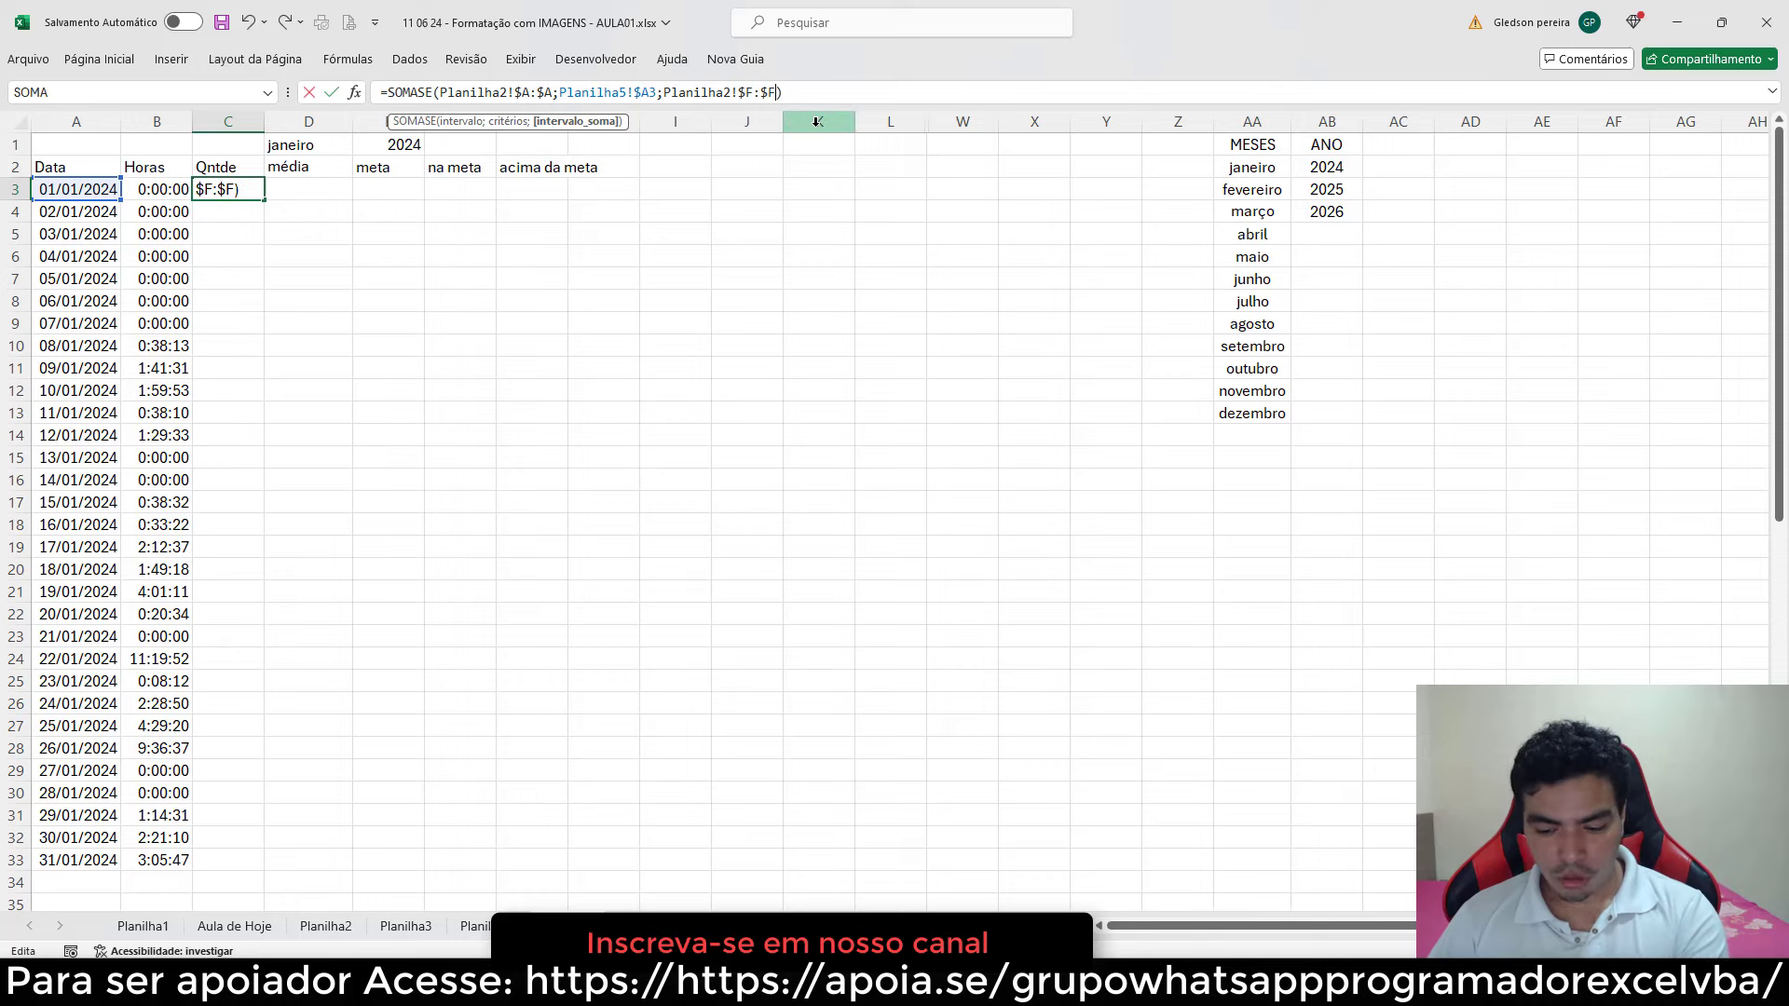
pyautogui.press('Return')
pyautogui.click(247, 193)
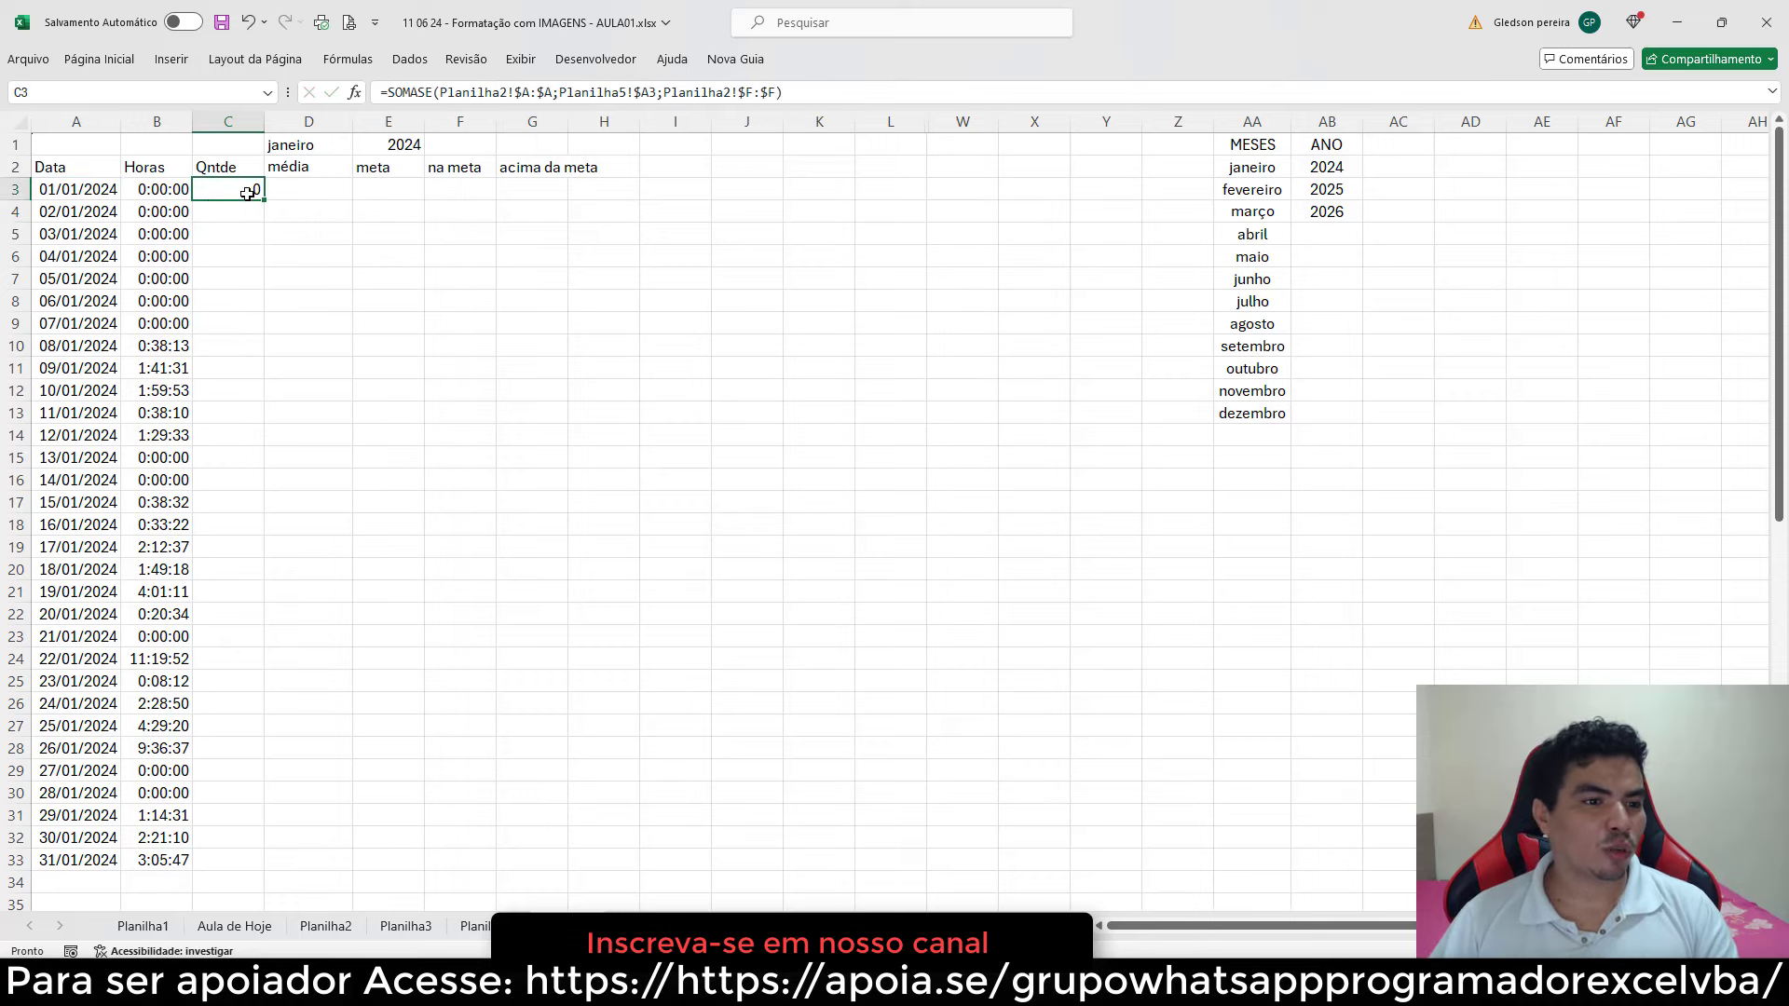
pyautogui.click(158, 190)
pyautogui.click(238, 191)
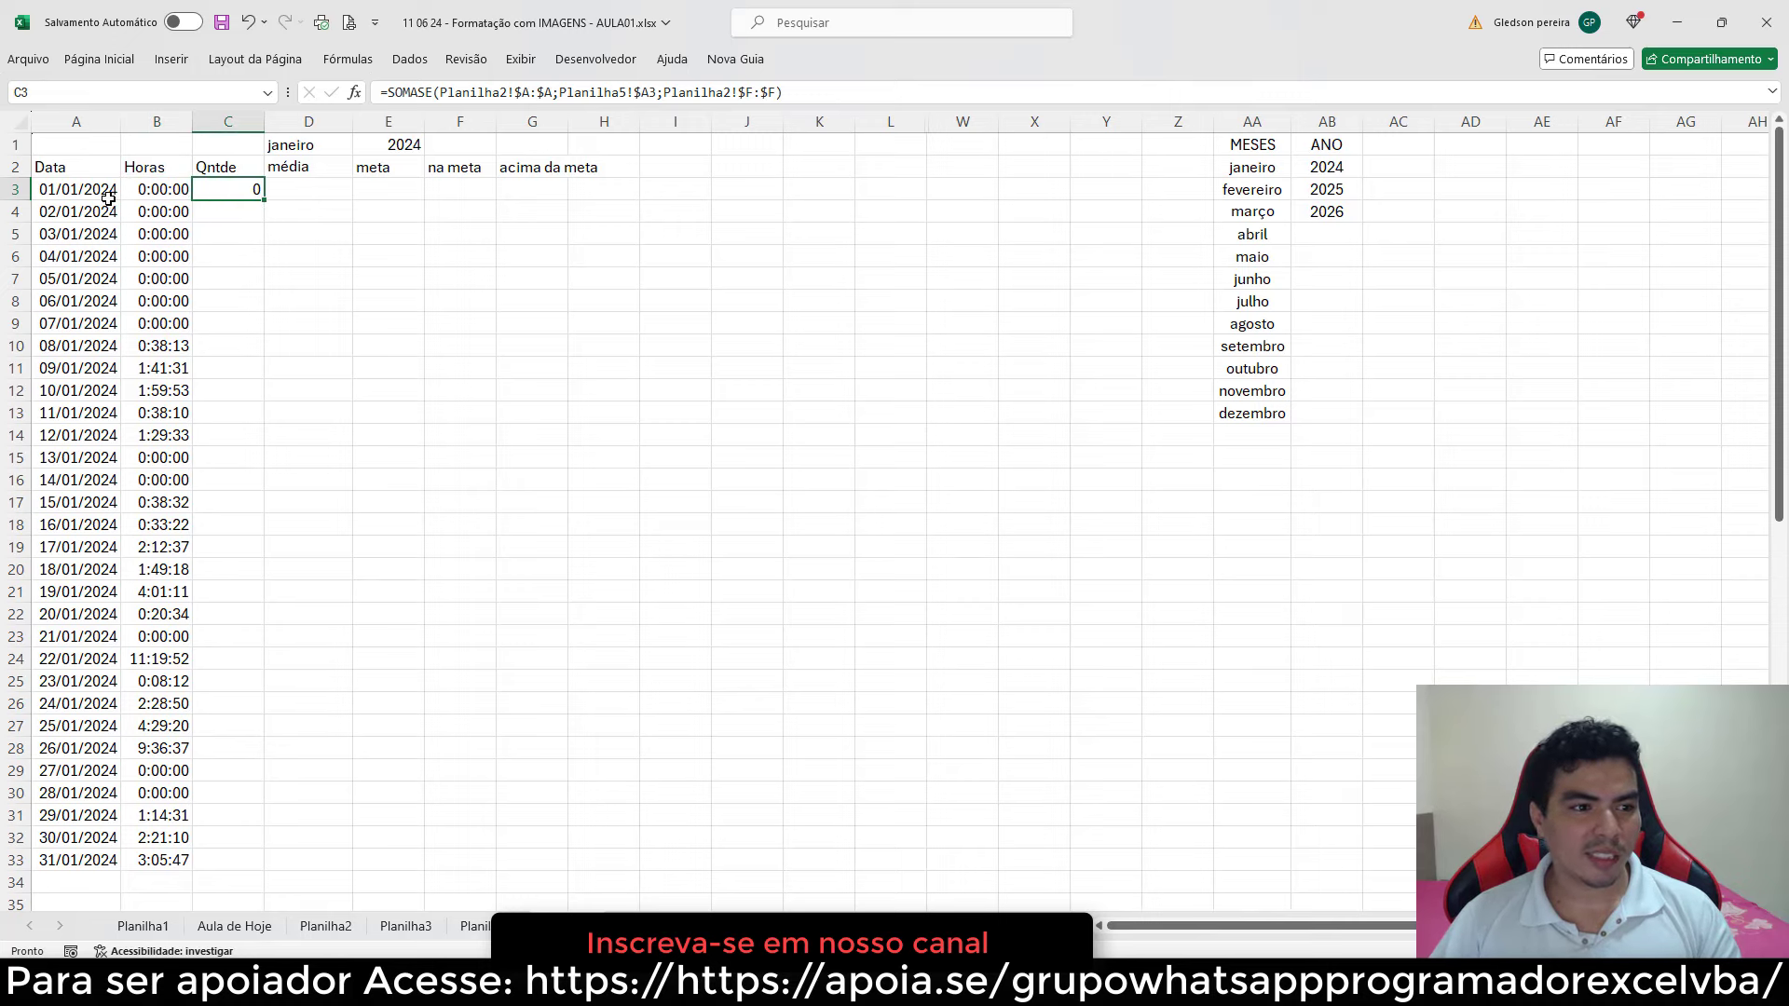
pyautogui.doubleClick(264, 203)
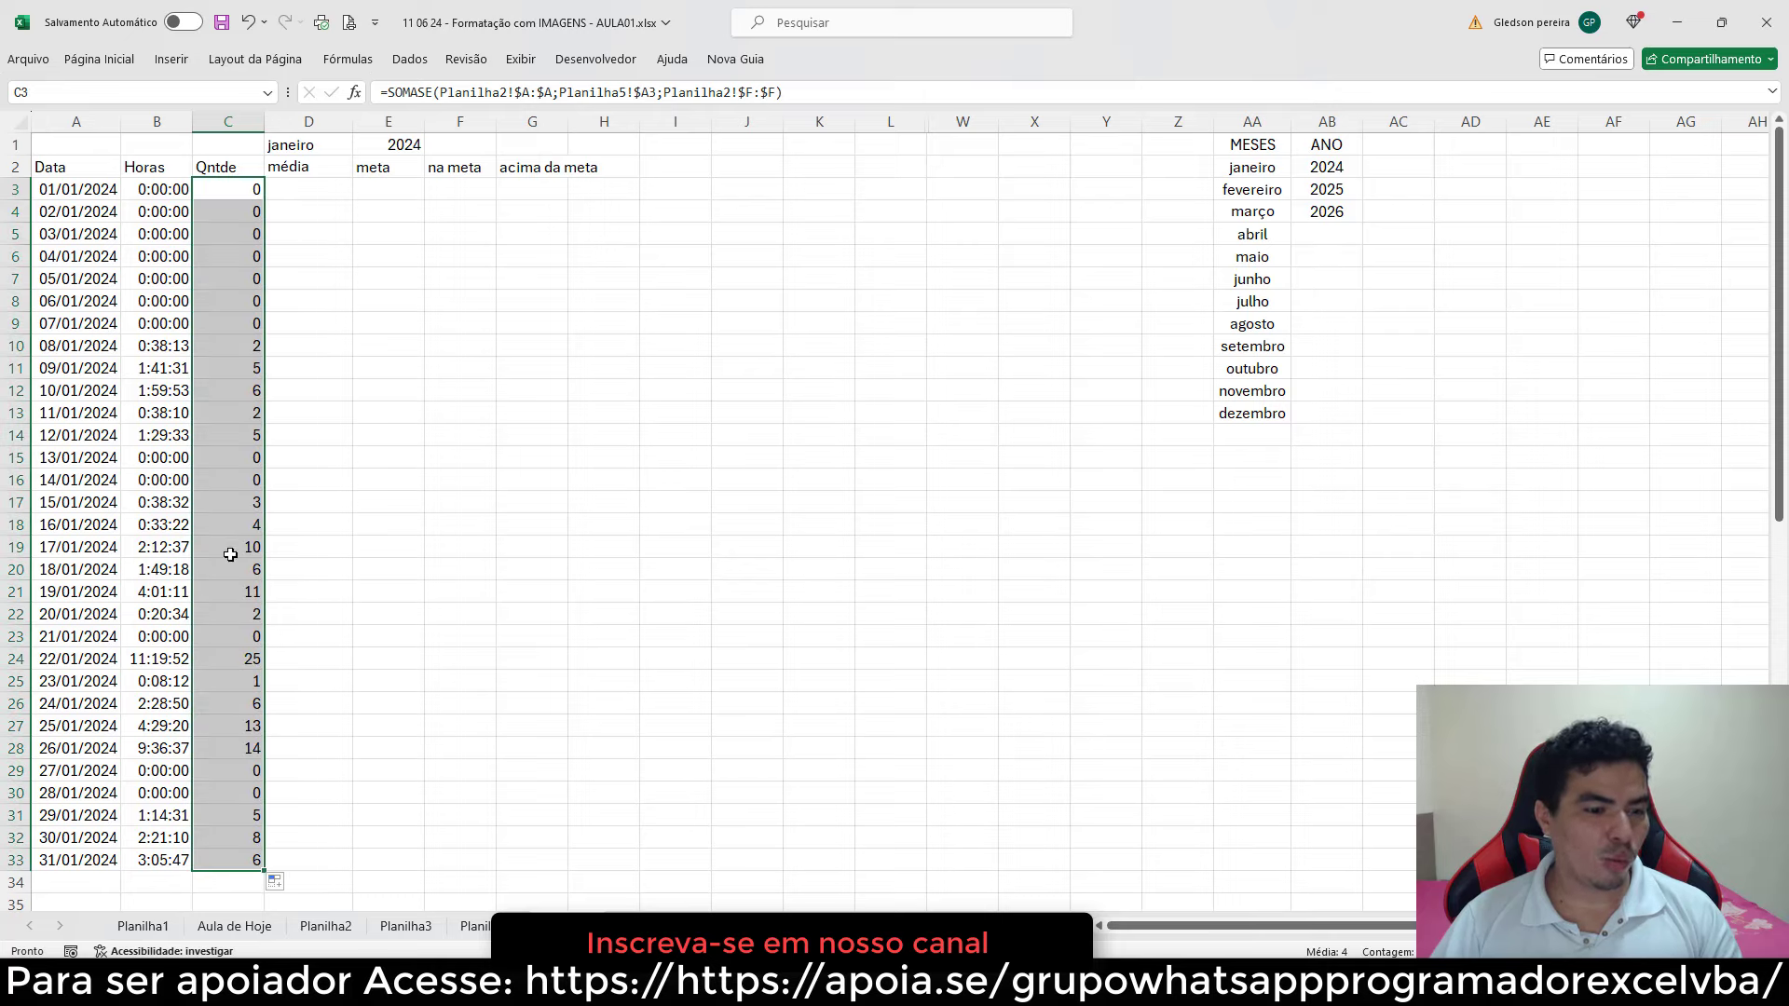
pyautogui.click(378, 530)
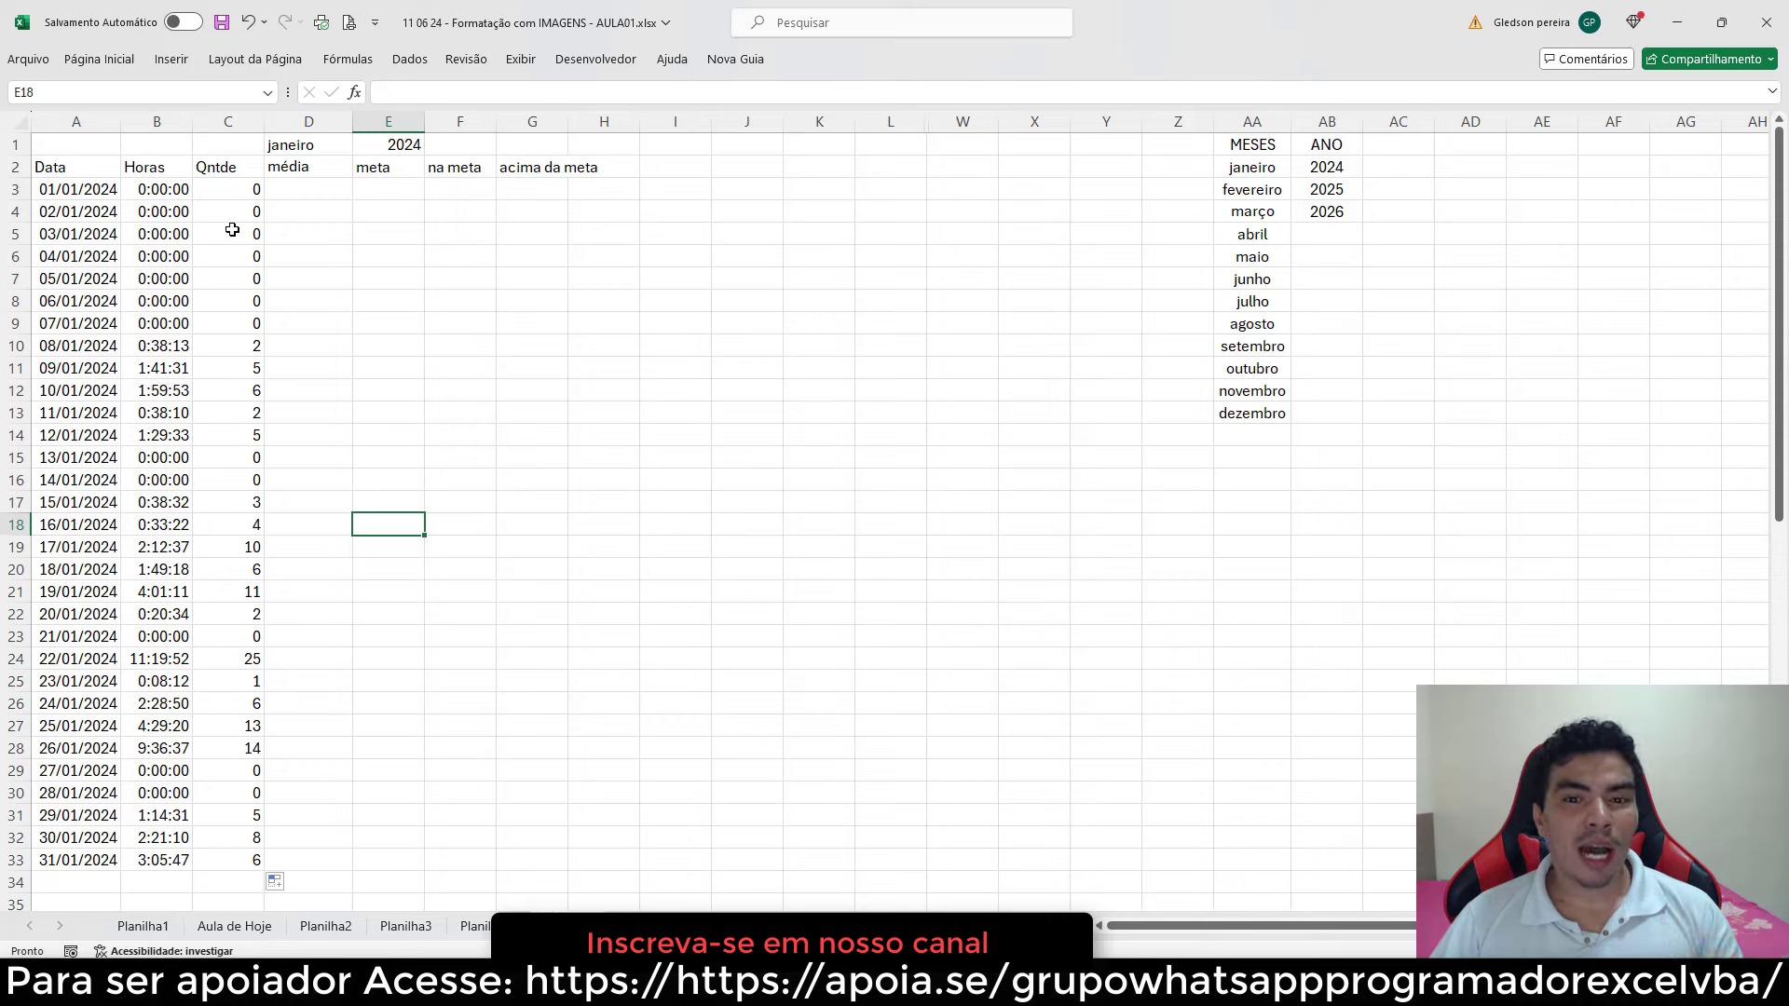
# - Enter =B3/C3 in D3 to average hours per changeover
pyautogui.click(321, 189)
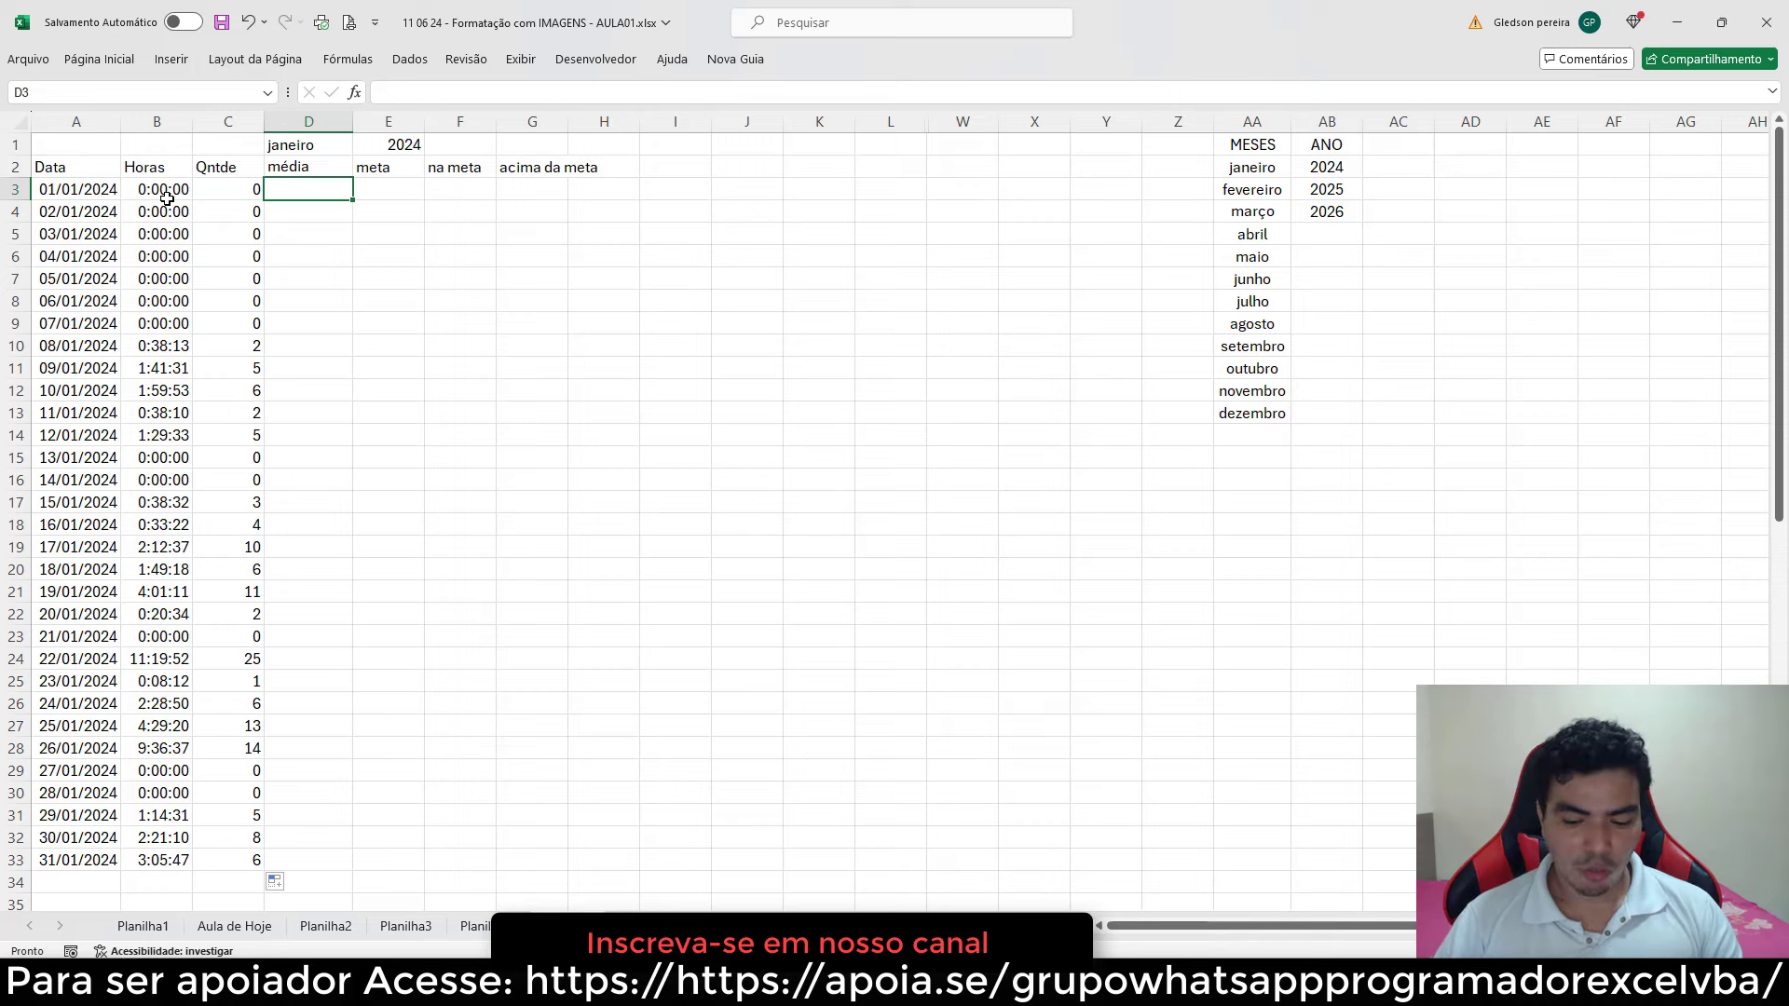
pyautogui.write('=')
pyautogui.click(166, 194)
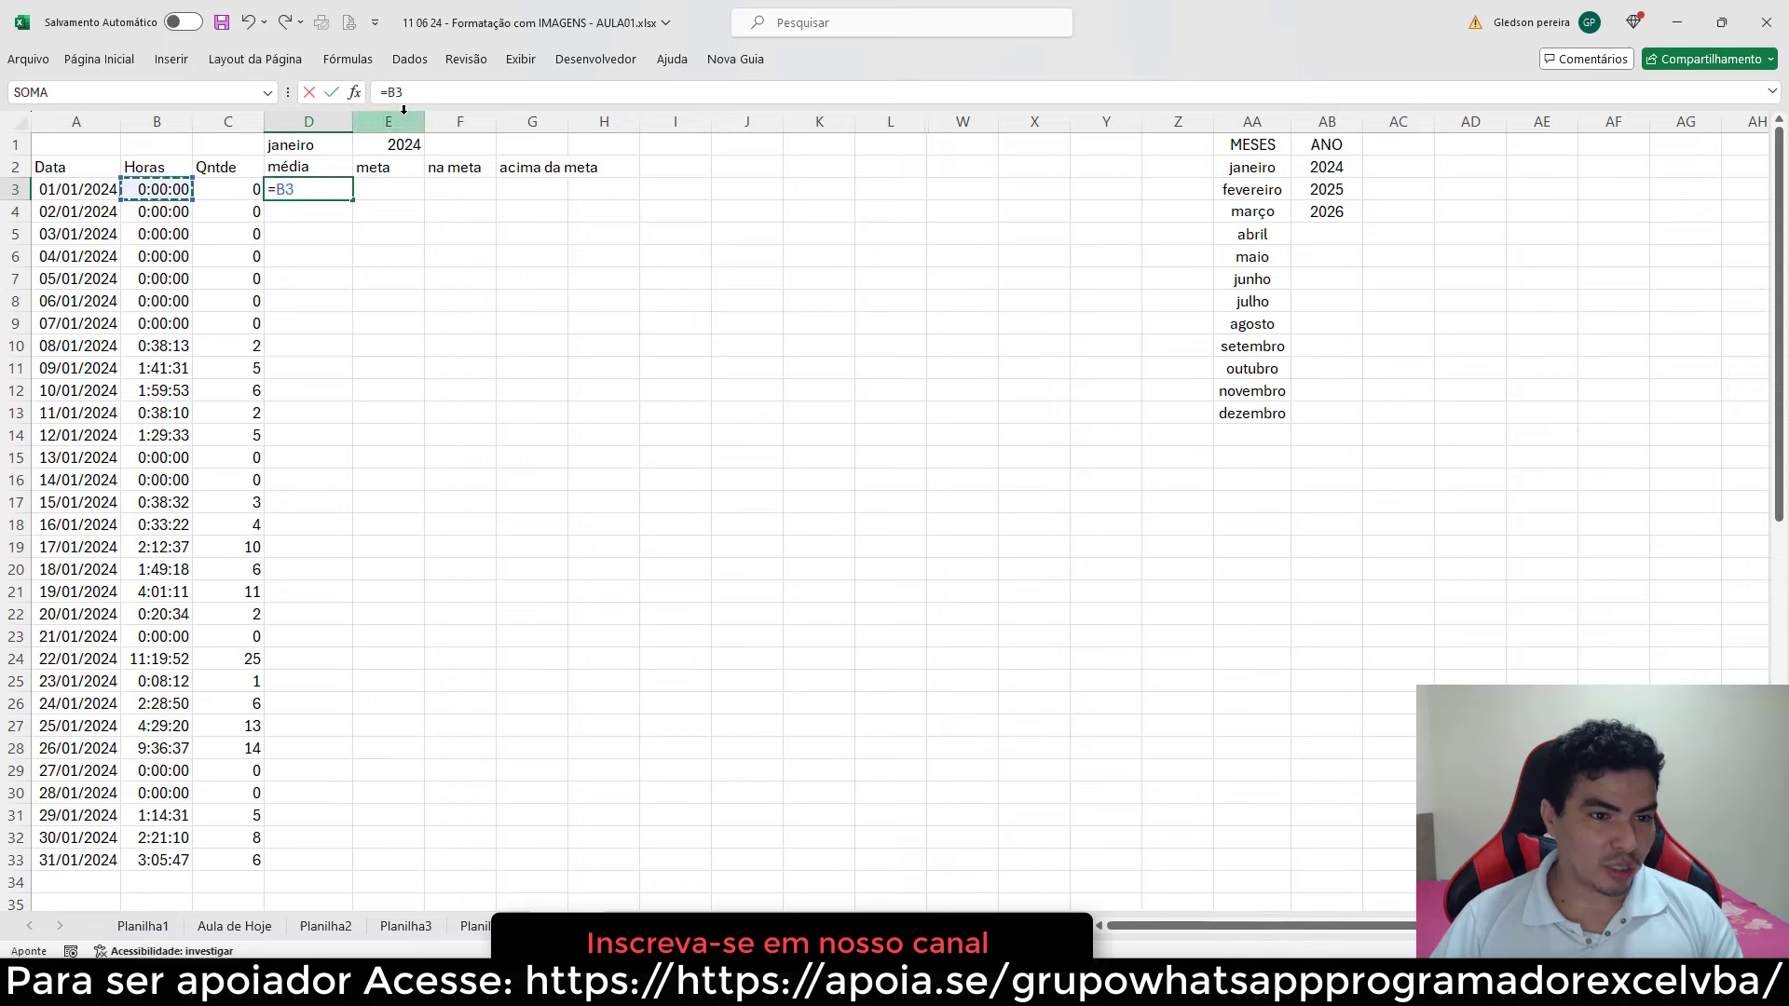
pyautogui.click(422, 93)
pyautogui.write('/')
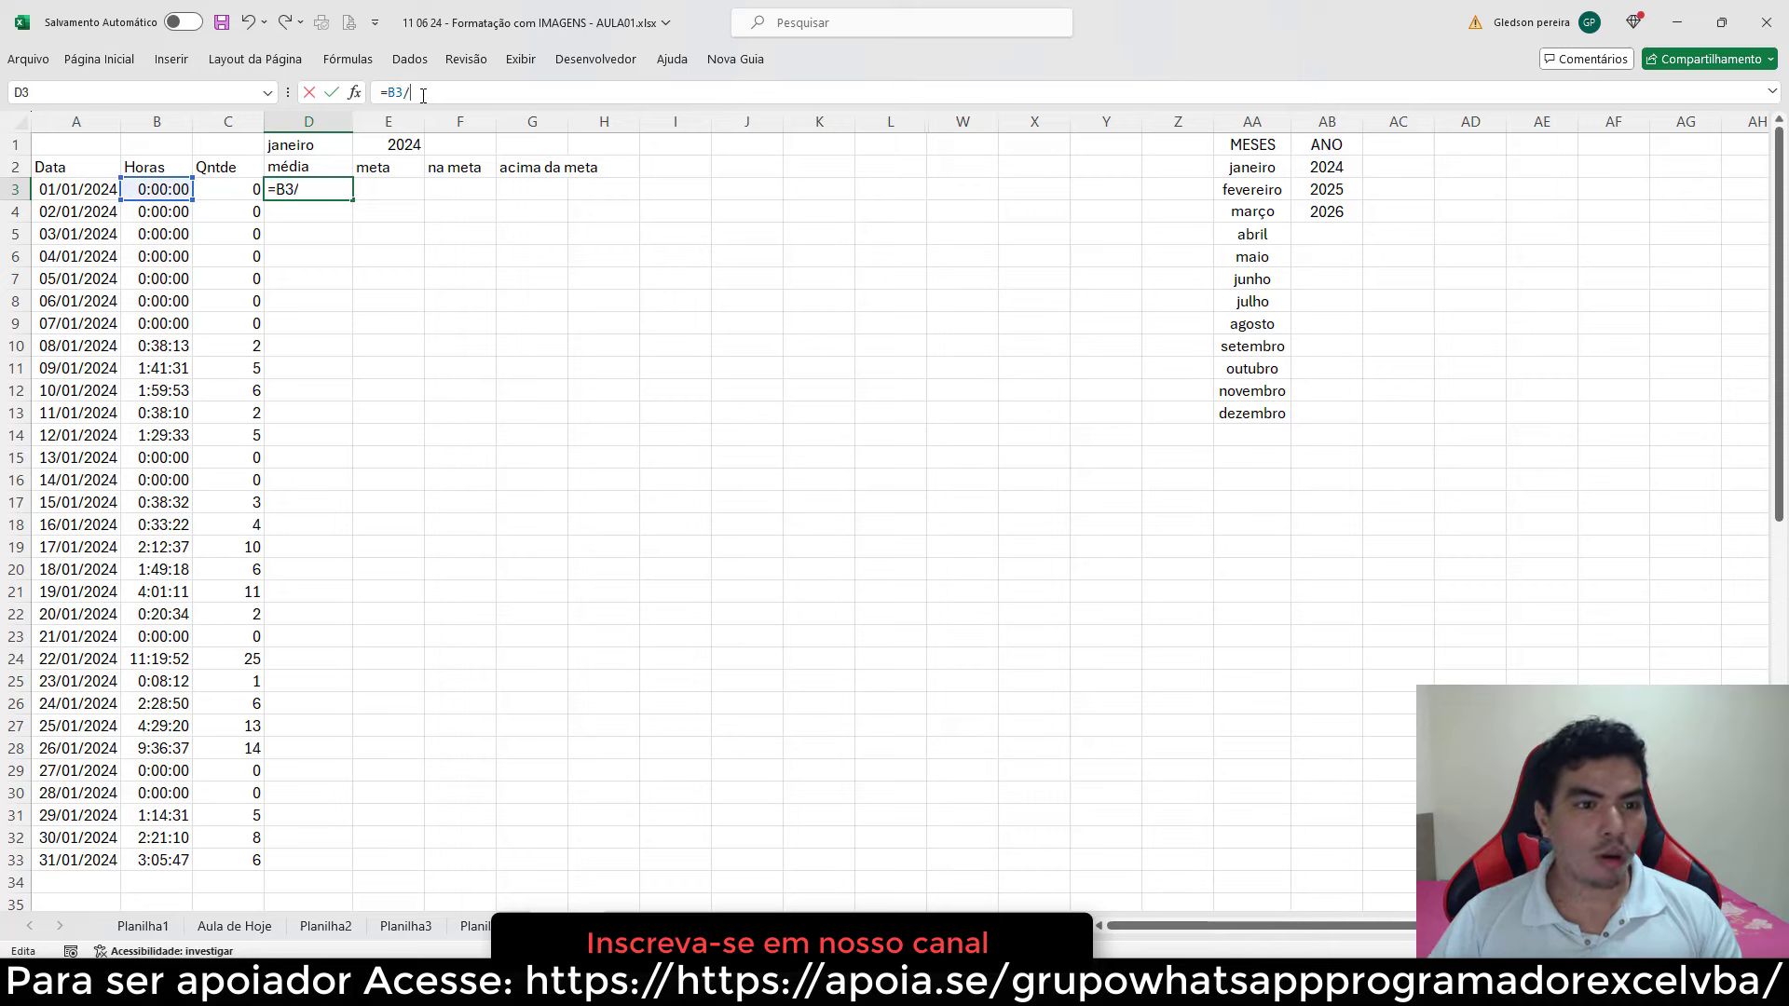
pyautogui.click(226, 191)
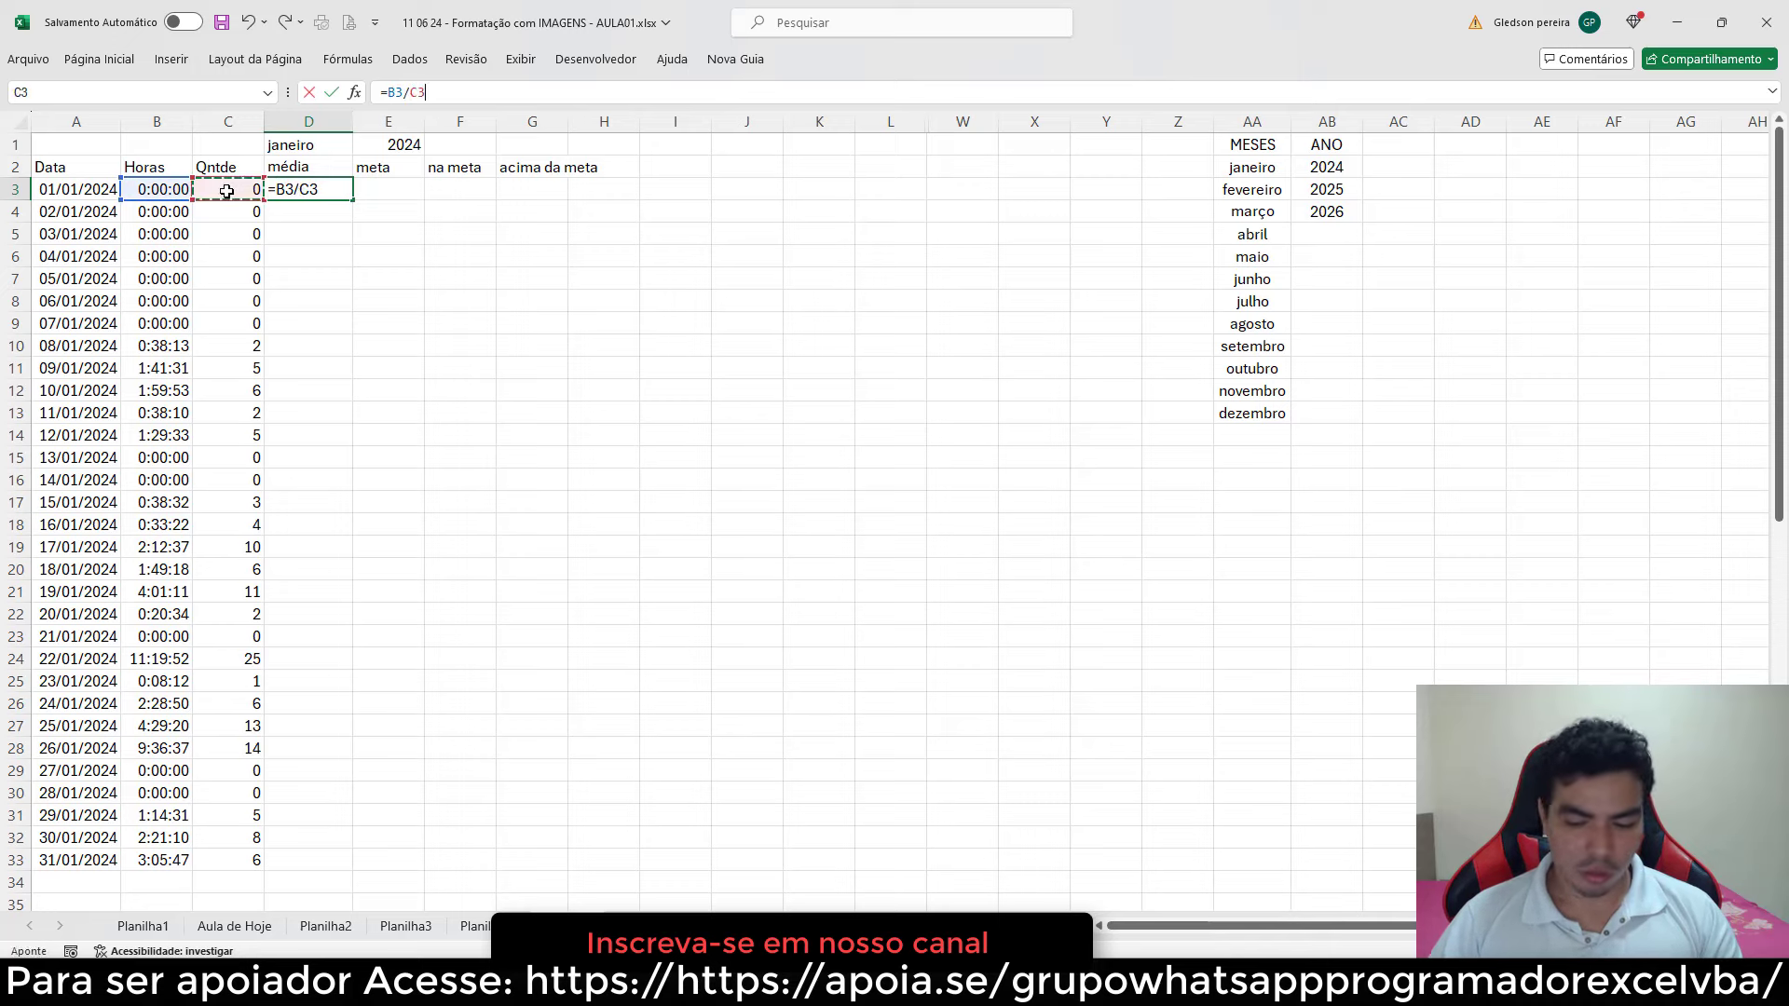
pyautogui.press('Return')
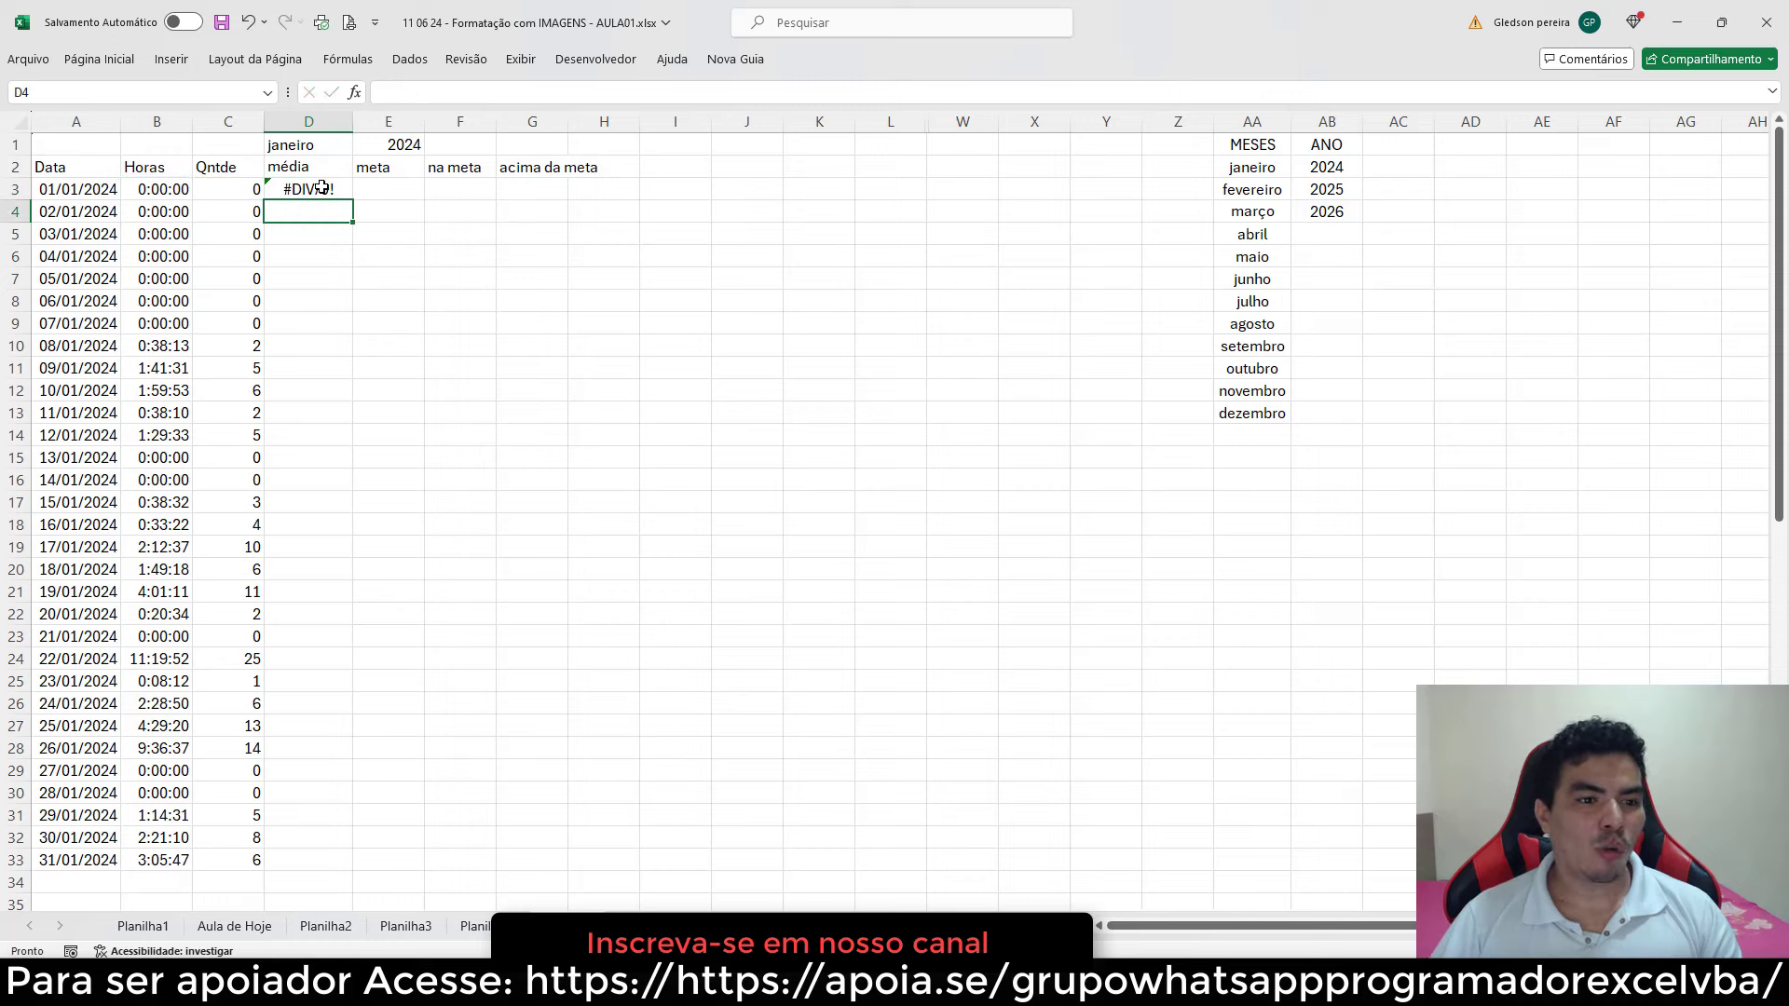
# - Fill the average formula down to D33, noting #DIV/0! on zero days, and select D3:D33
pyautogui.click(206, 191)
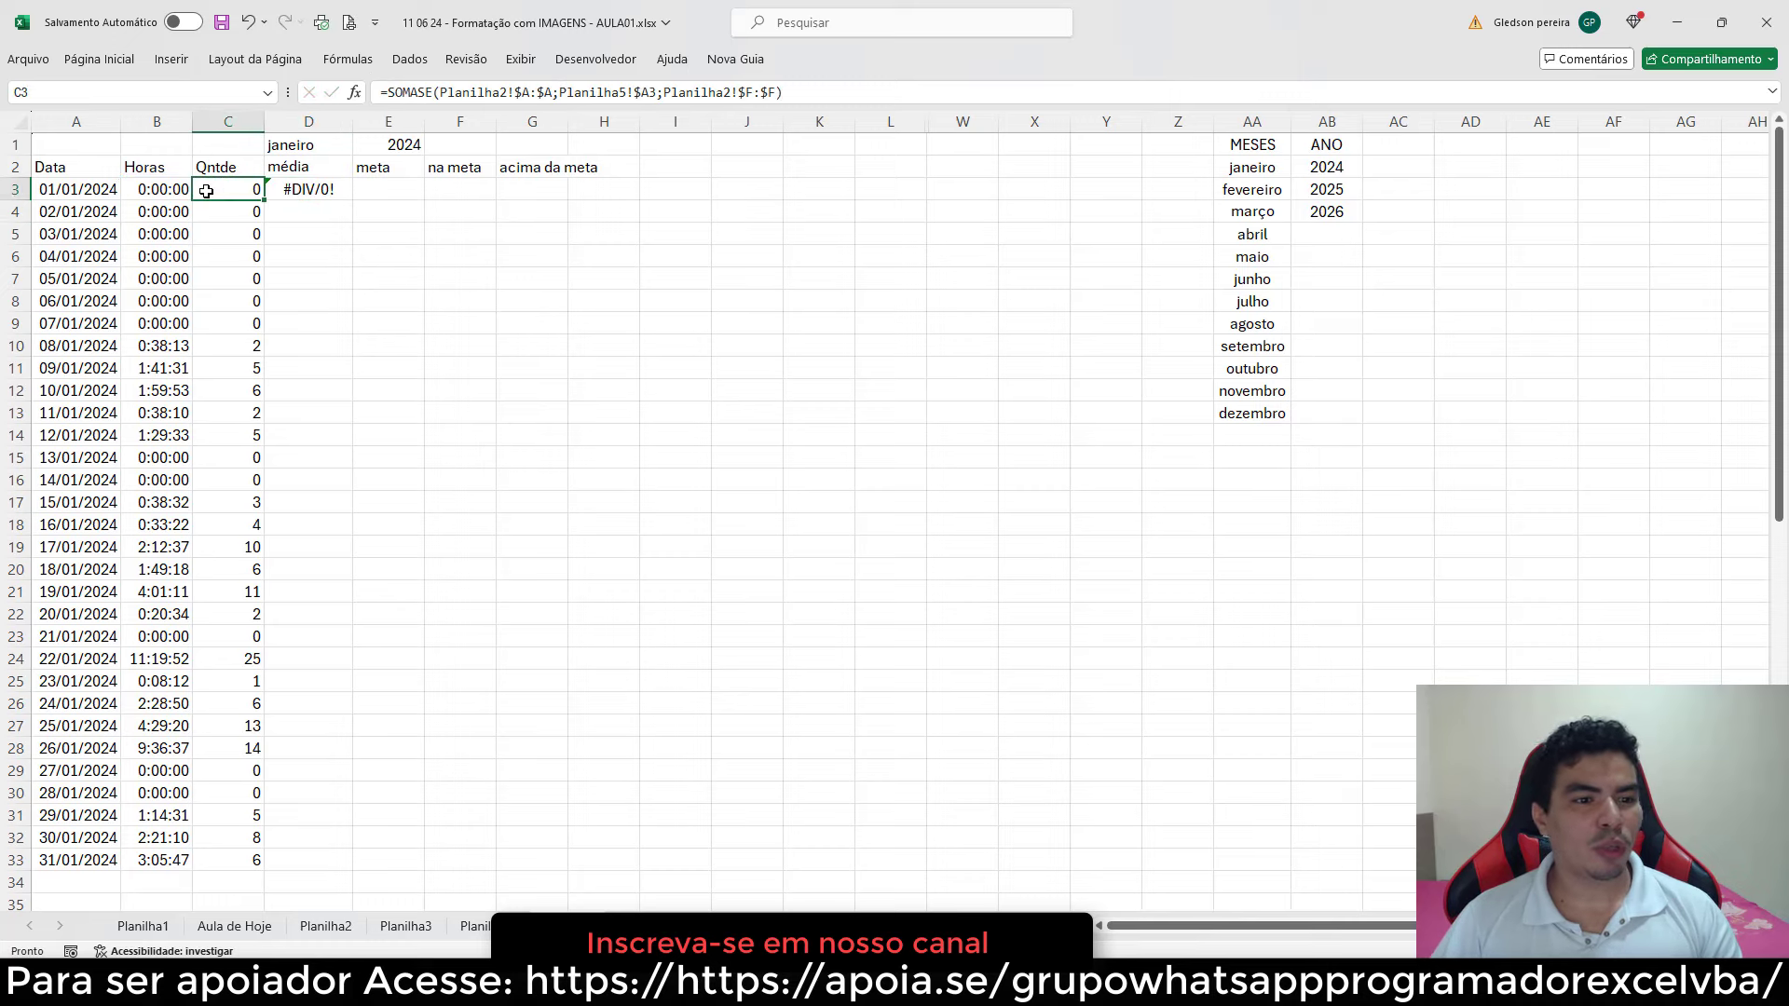
pyautogui.click(336, 192)
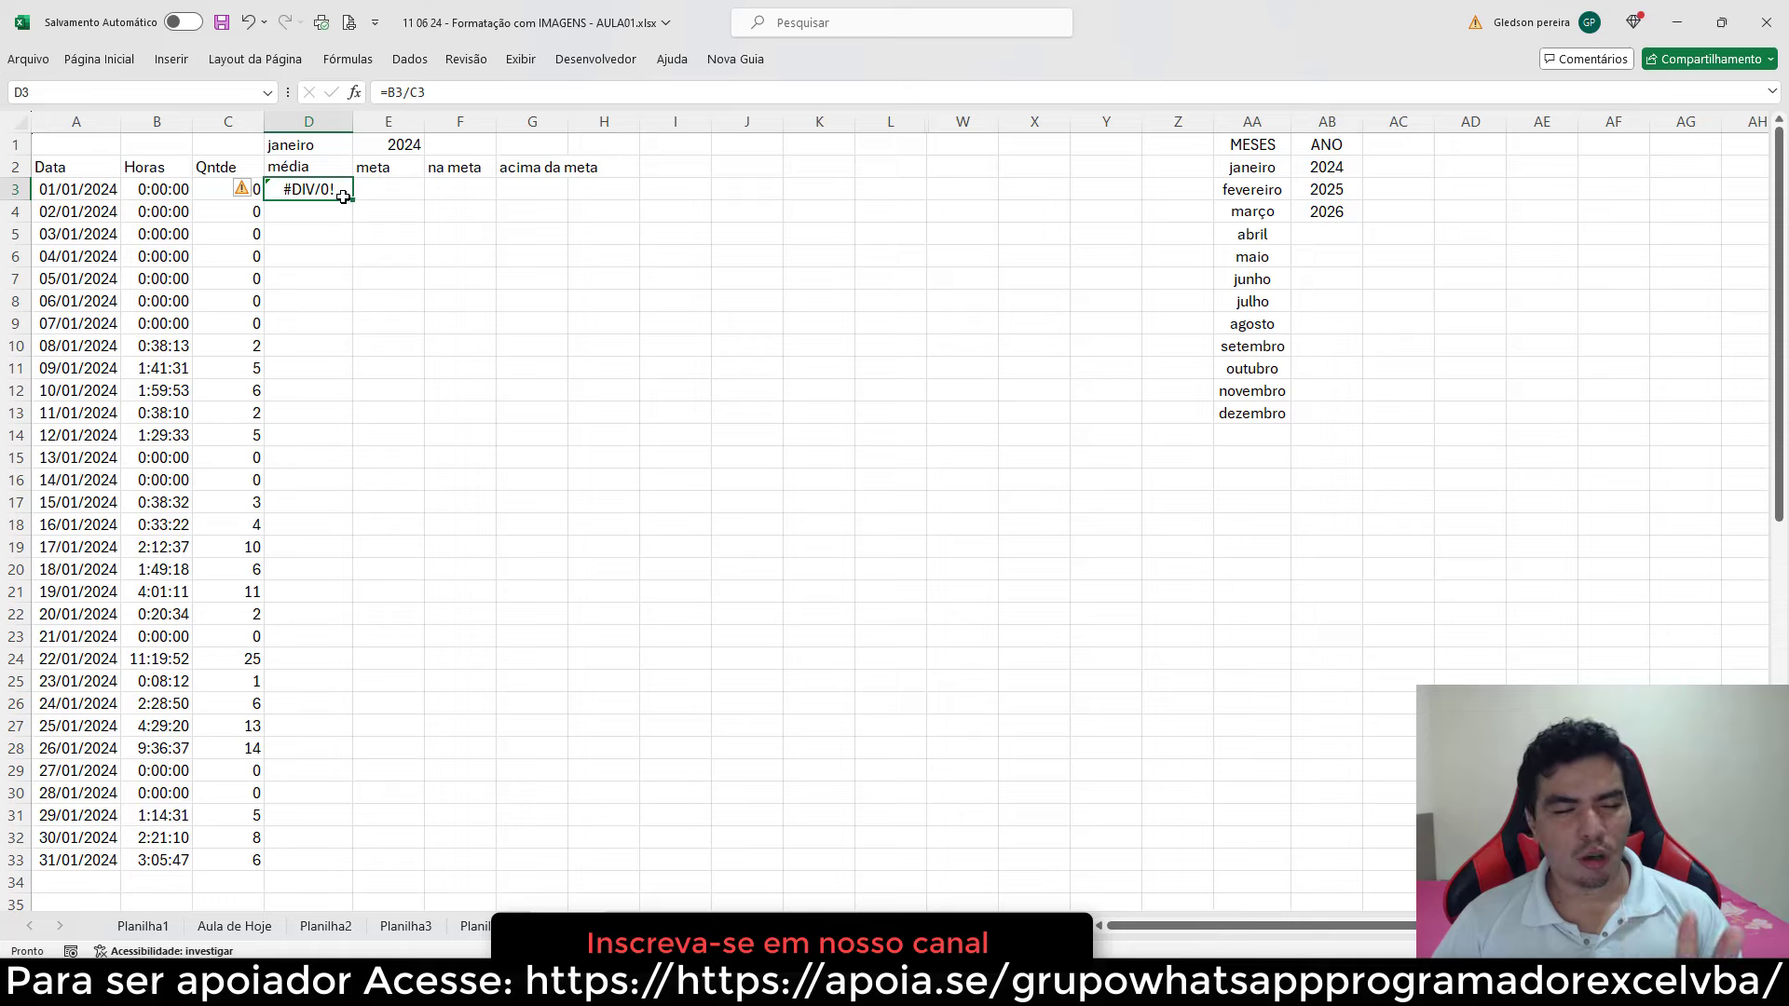
pyautogui.doubleClick(352, 199)
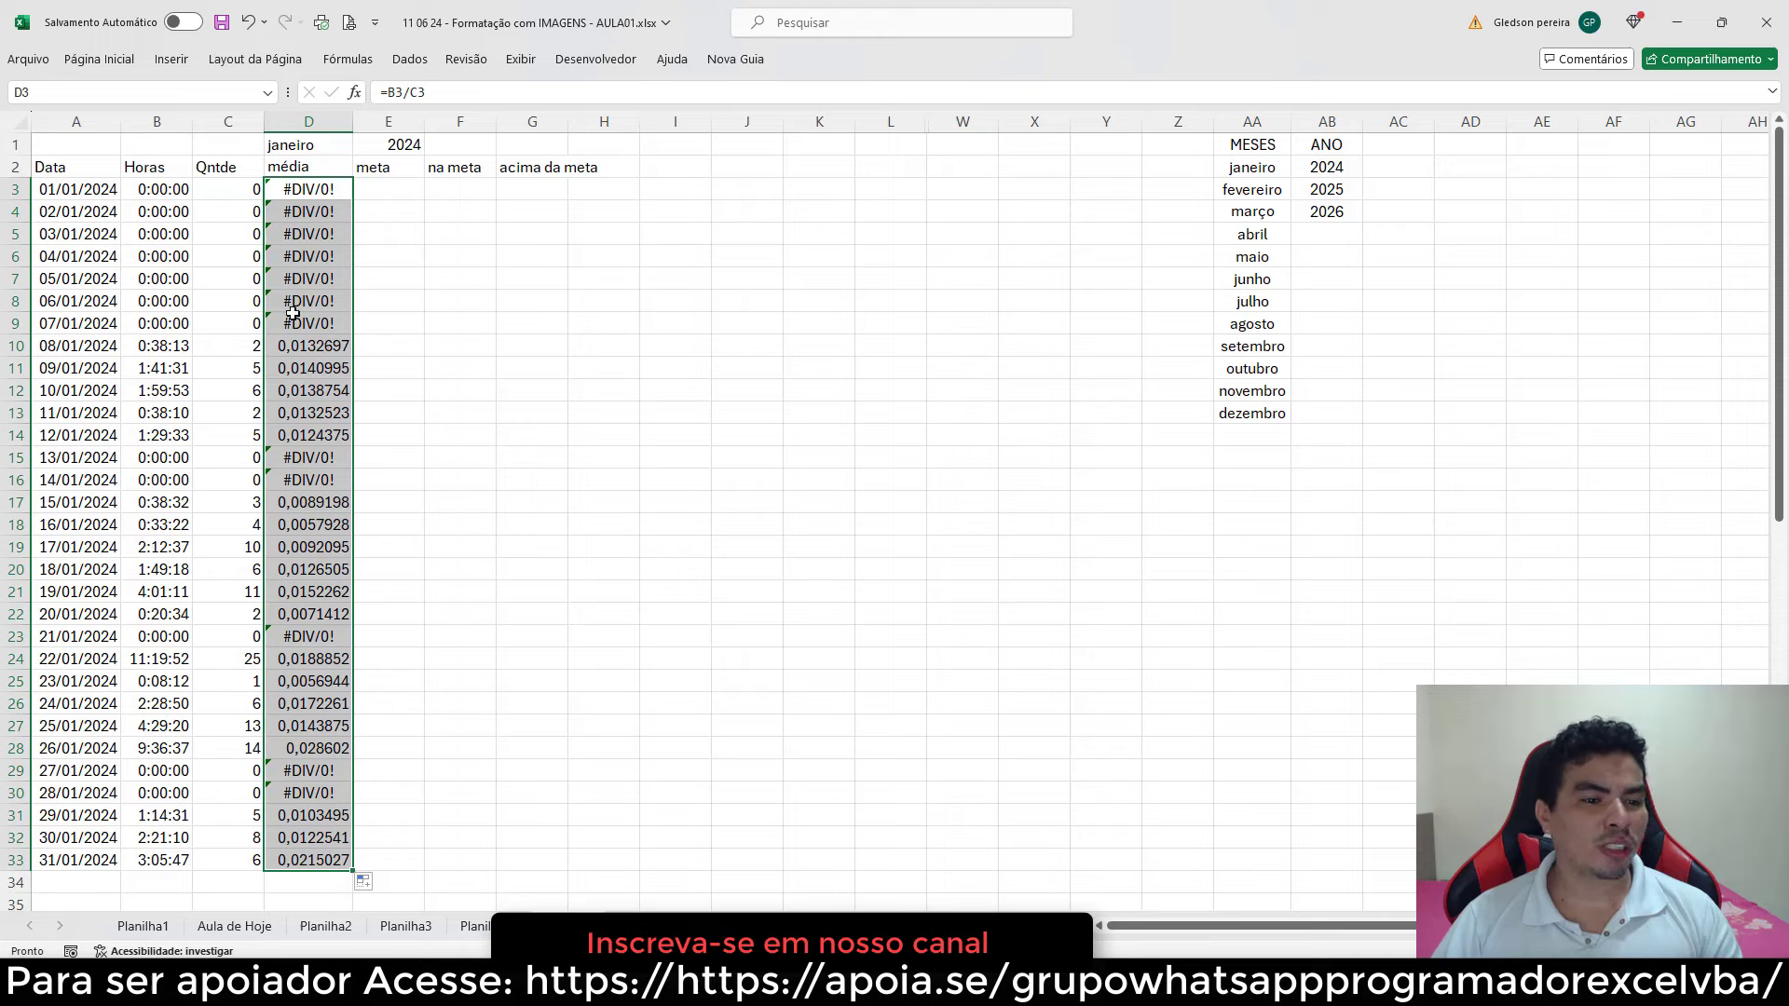
pyautogui.click(173, 235)
pyautogui.moveTo(181, 190); pyautogui.dragTo(173, 300)
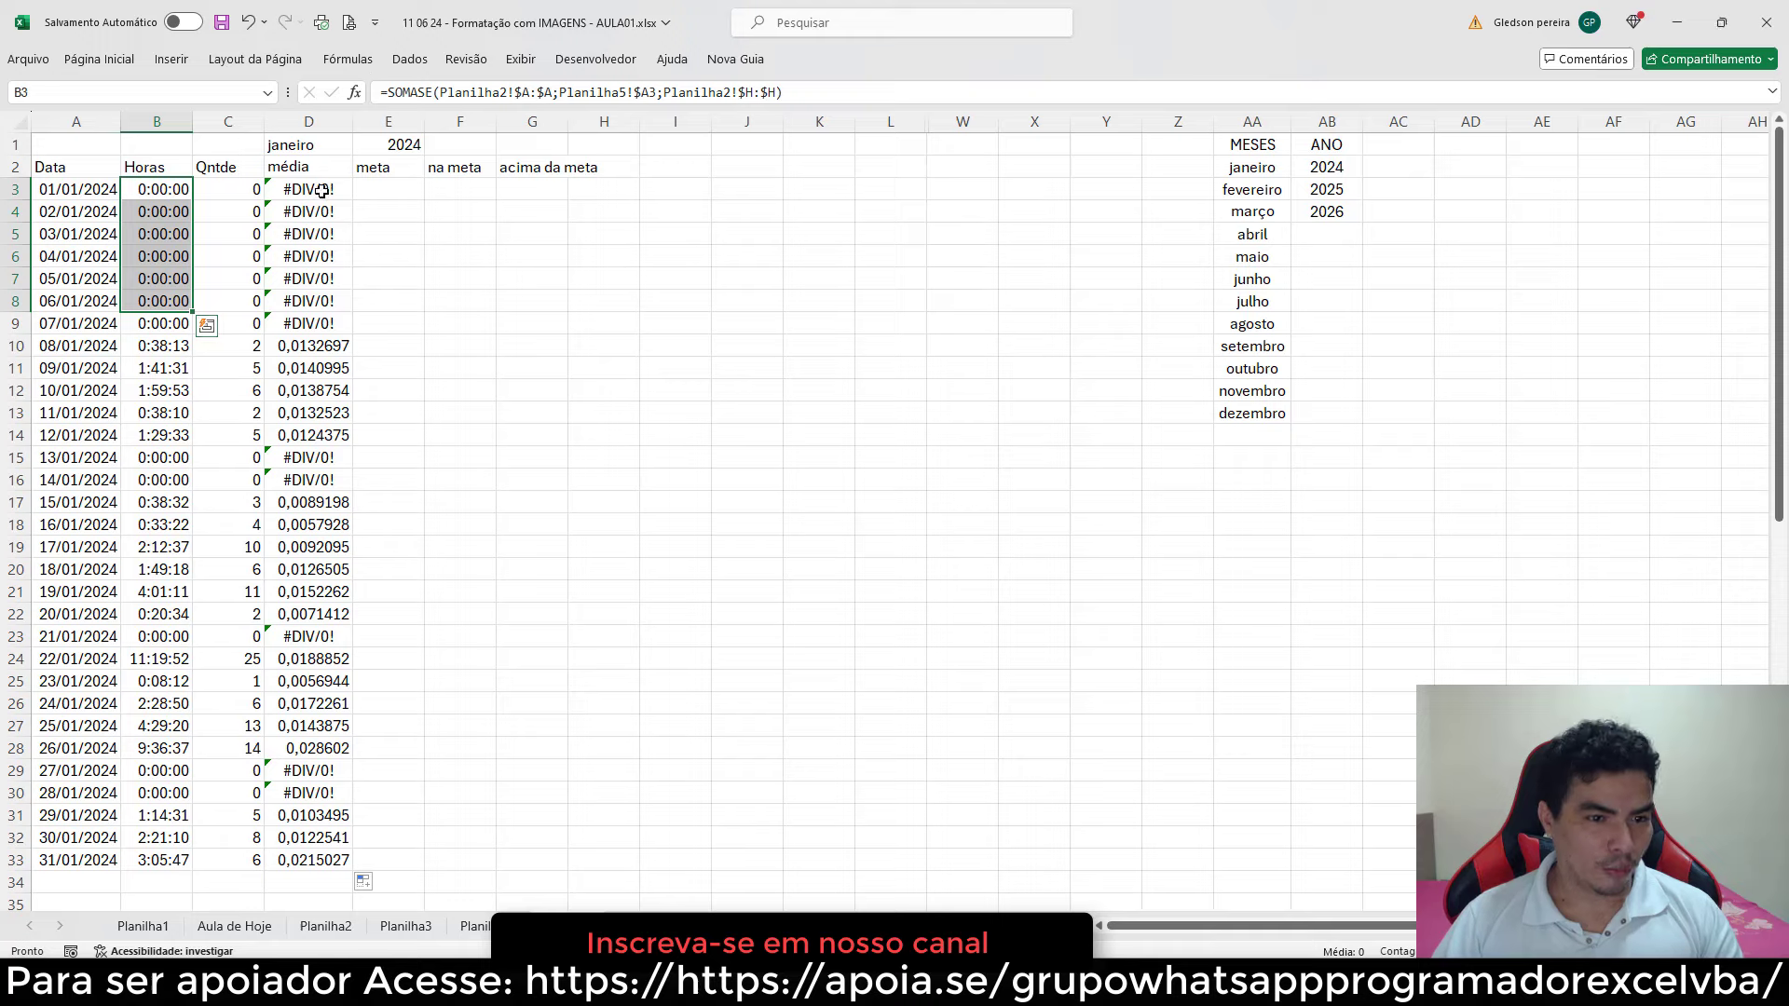
pyautogui.moveTo(307, 190)
pyautogui.mouseDown()
pyautogui.moveTo(334, 492)
pyautogui.moveTo(317, 859)
pyautogui.mouseUp()
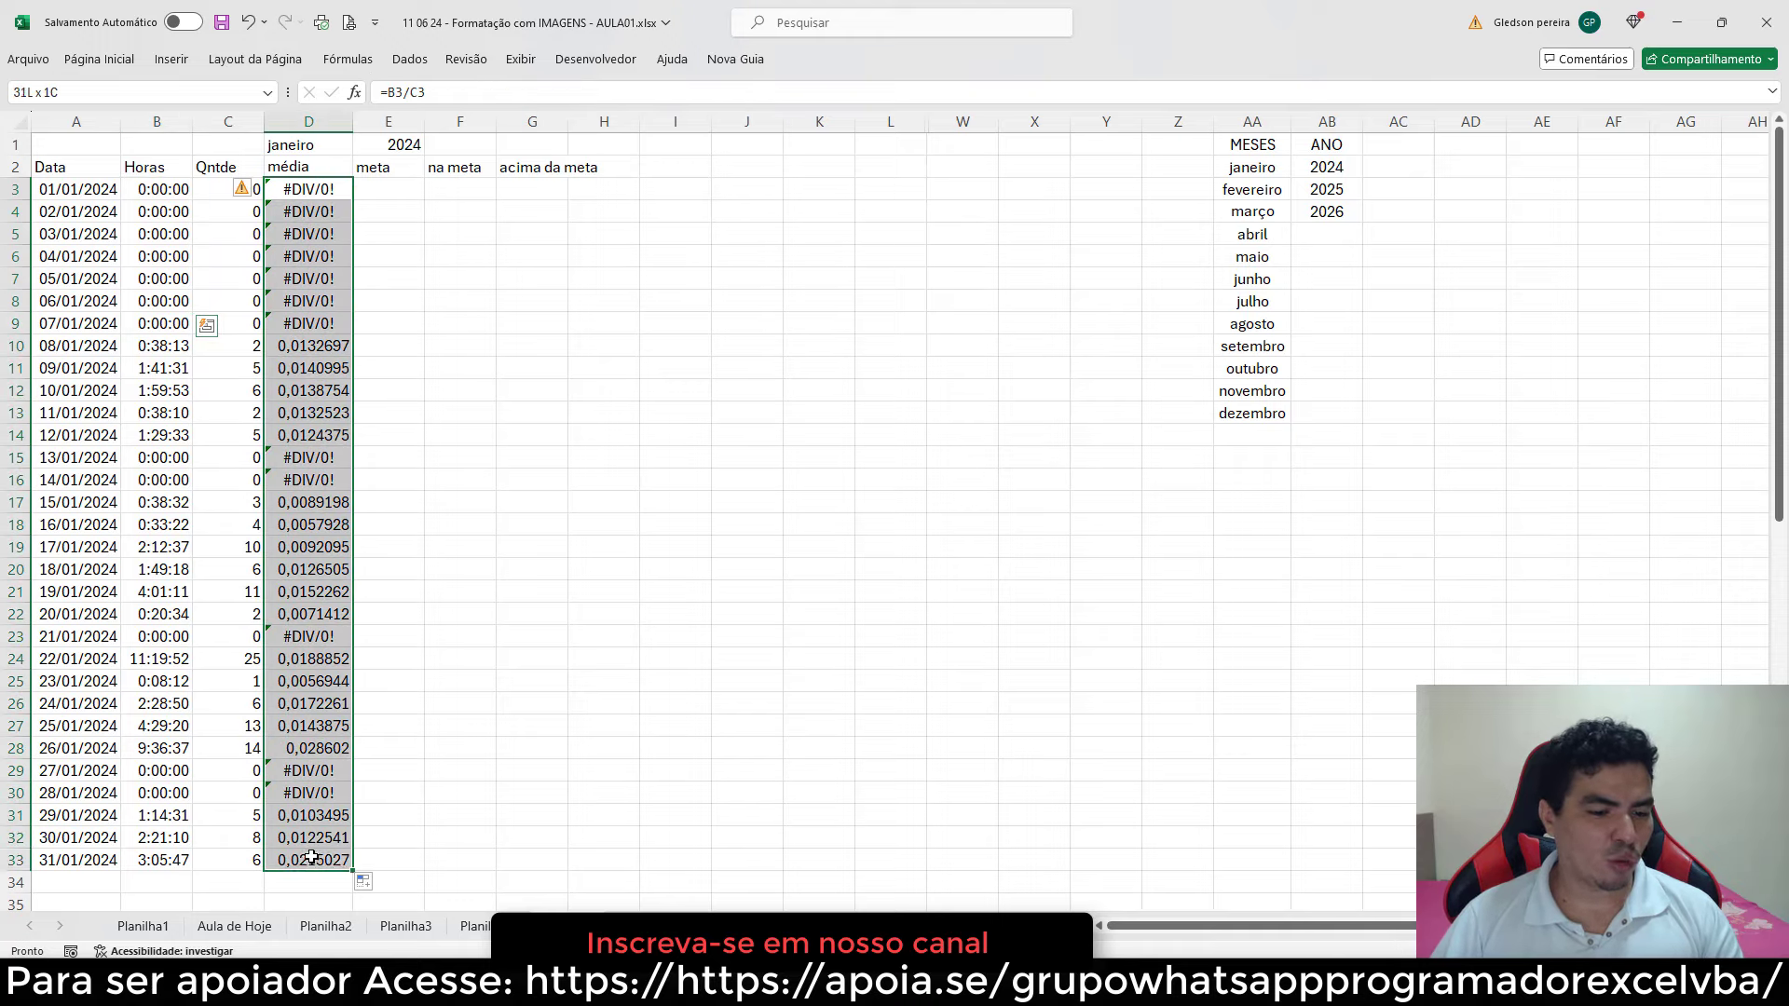
# - Format the média cells D3:D33 with the 37:30:55 elapsed-time format
pyautogui.rightClick(312, 619)
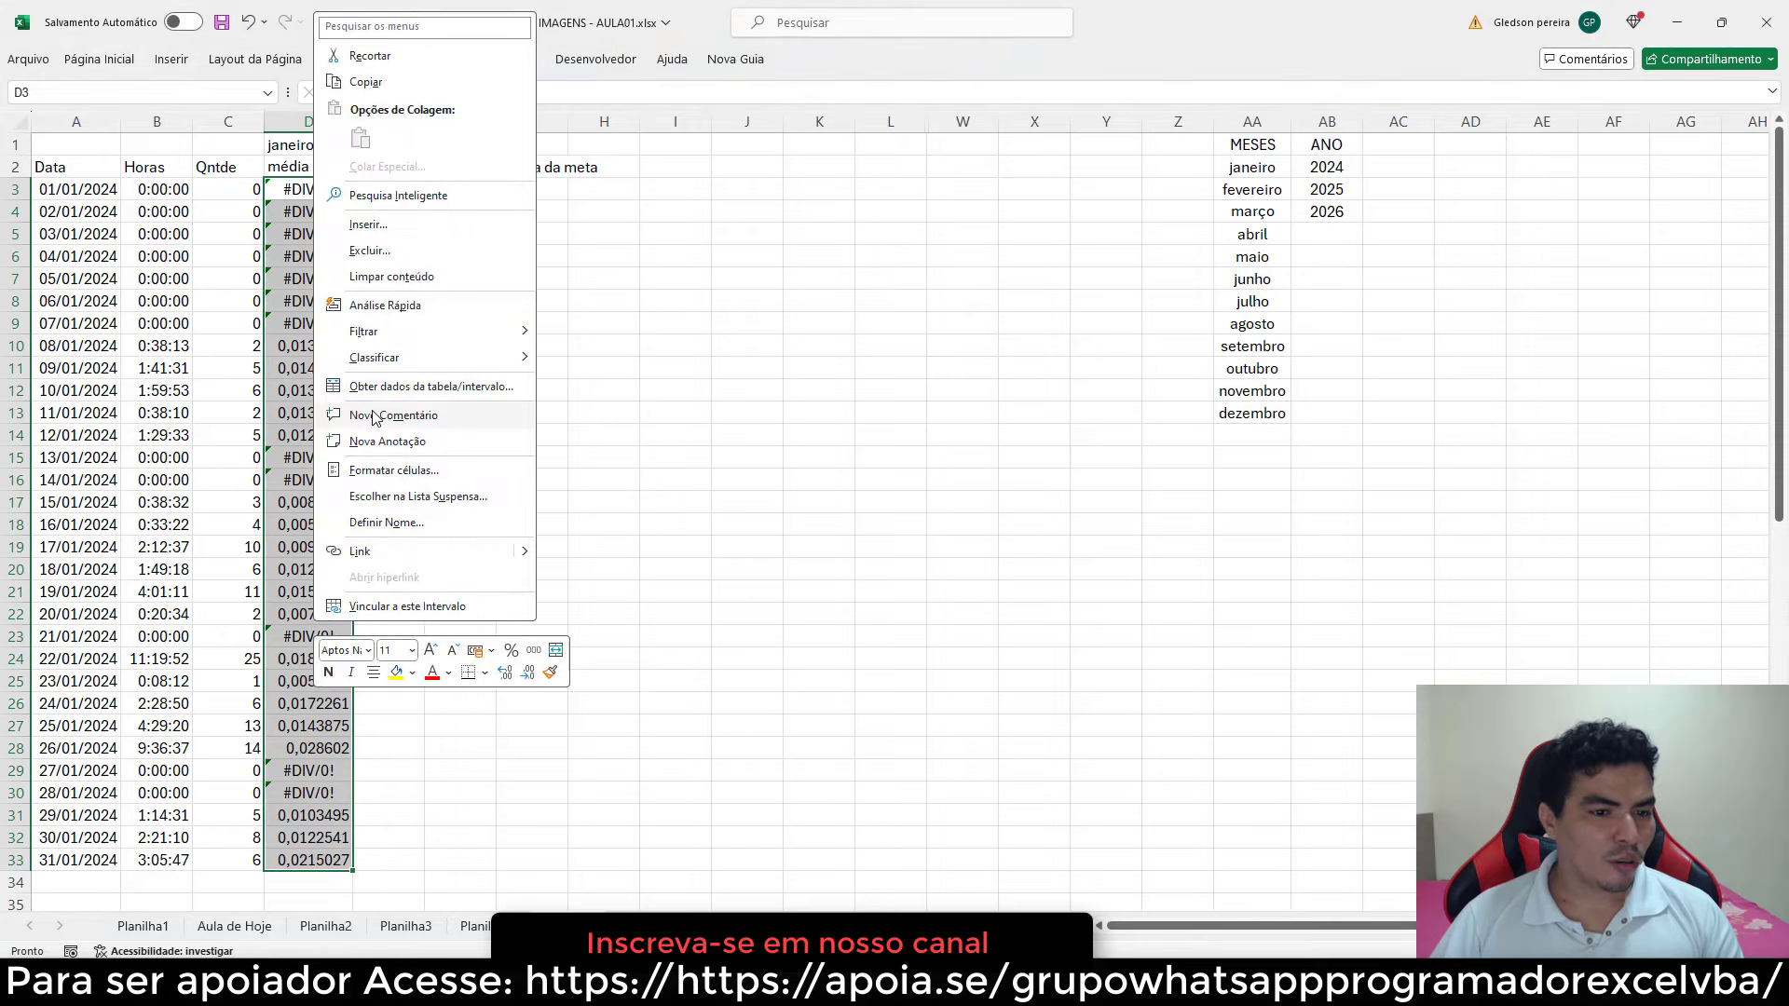
pyautogui.click(393, 469)
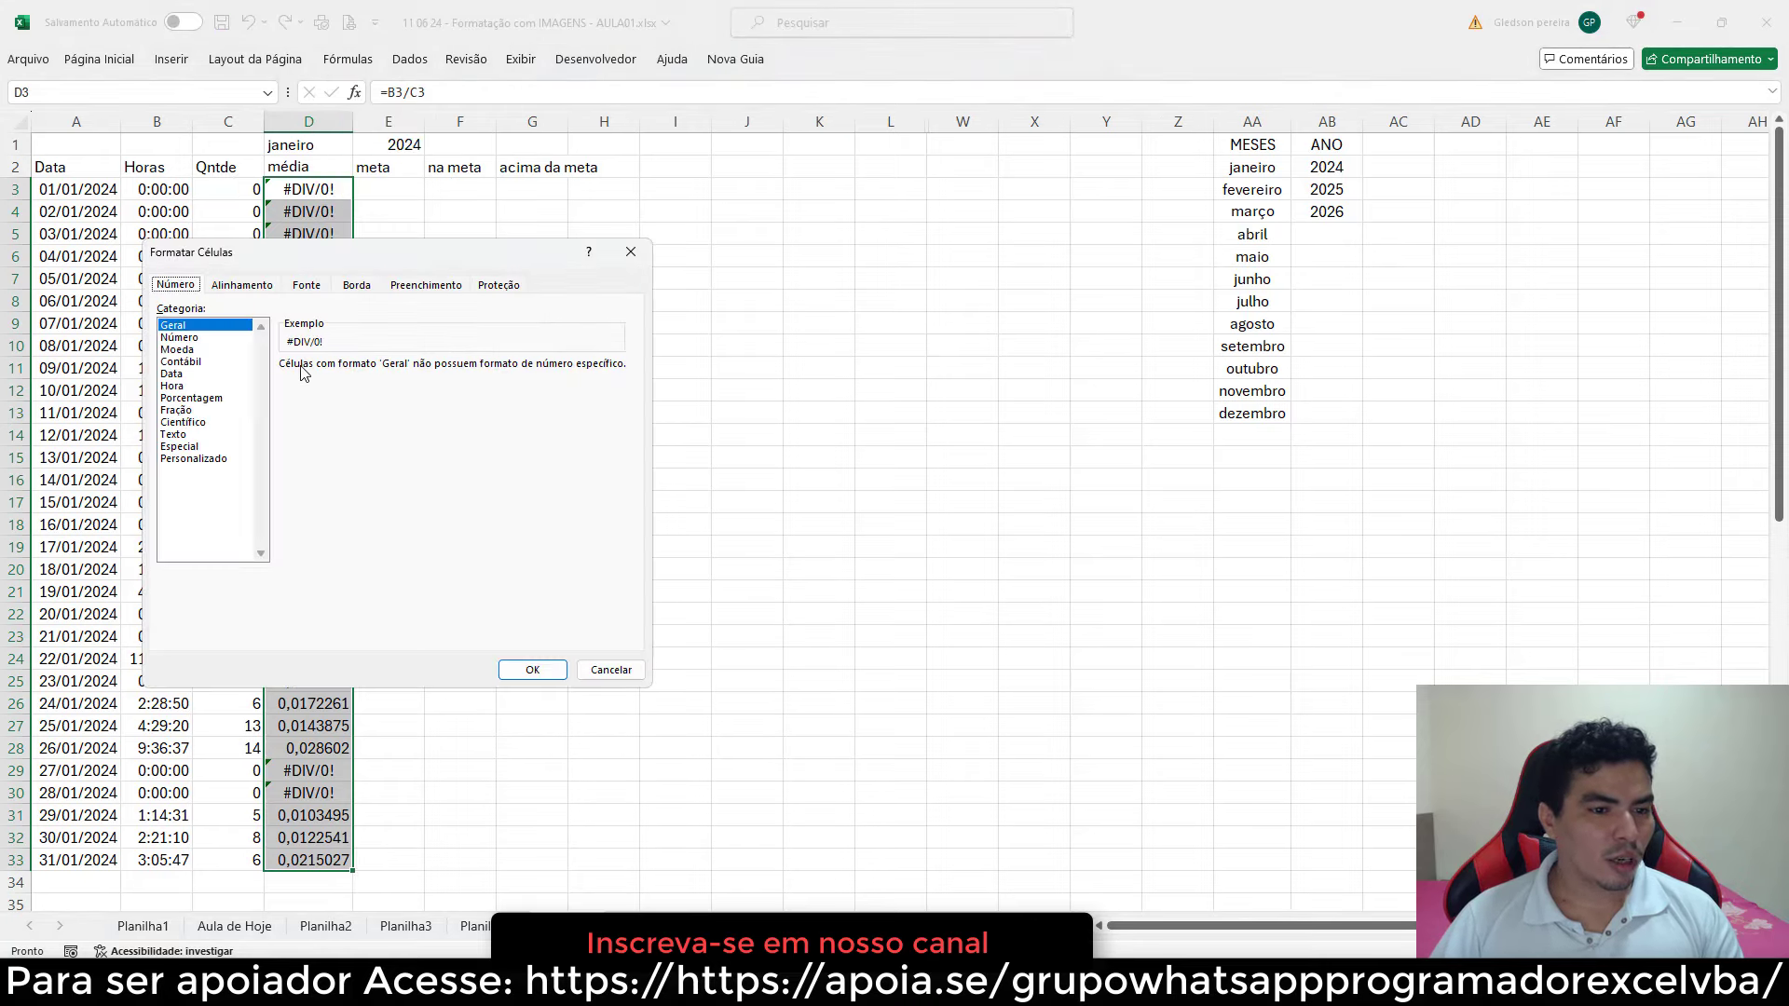
pyautogui.click(175, 386)
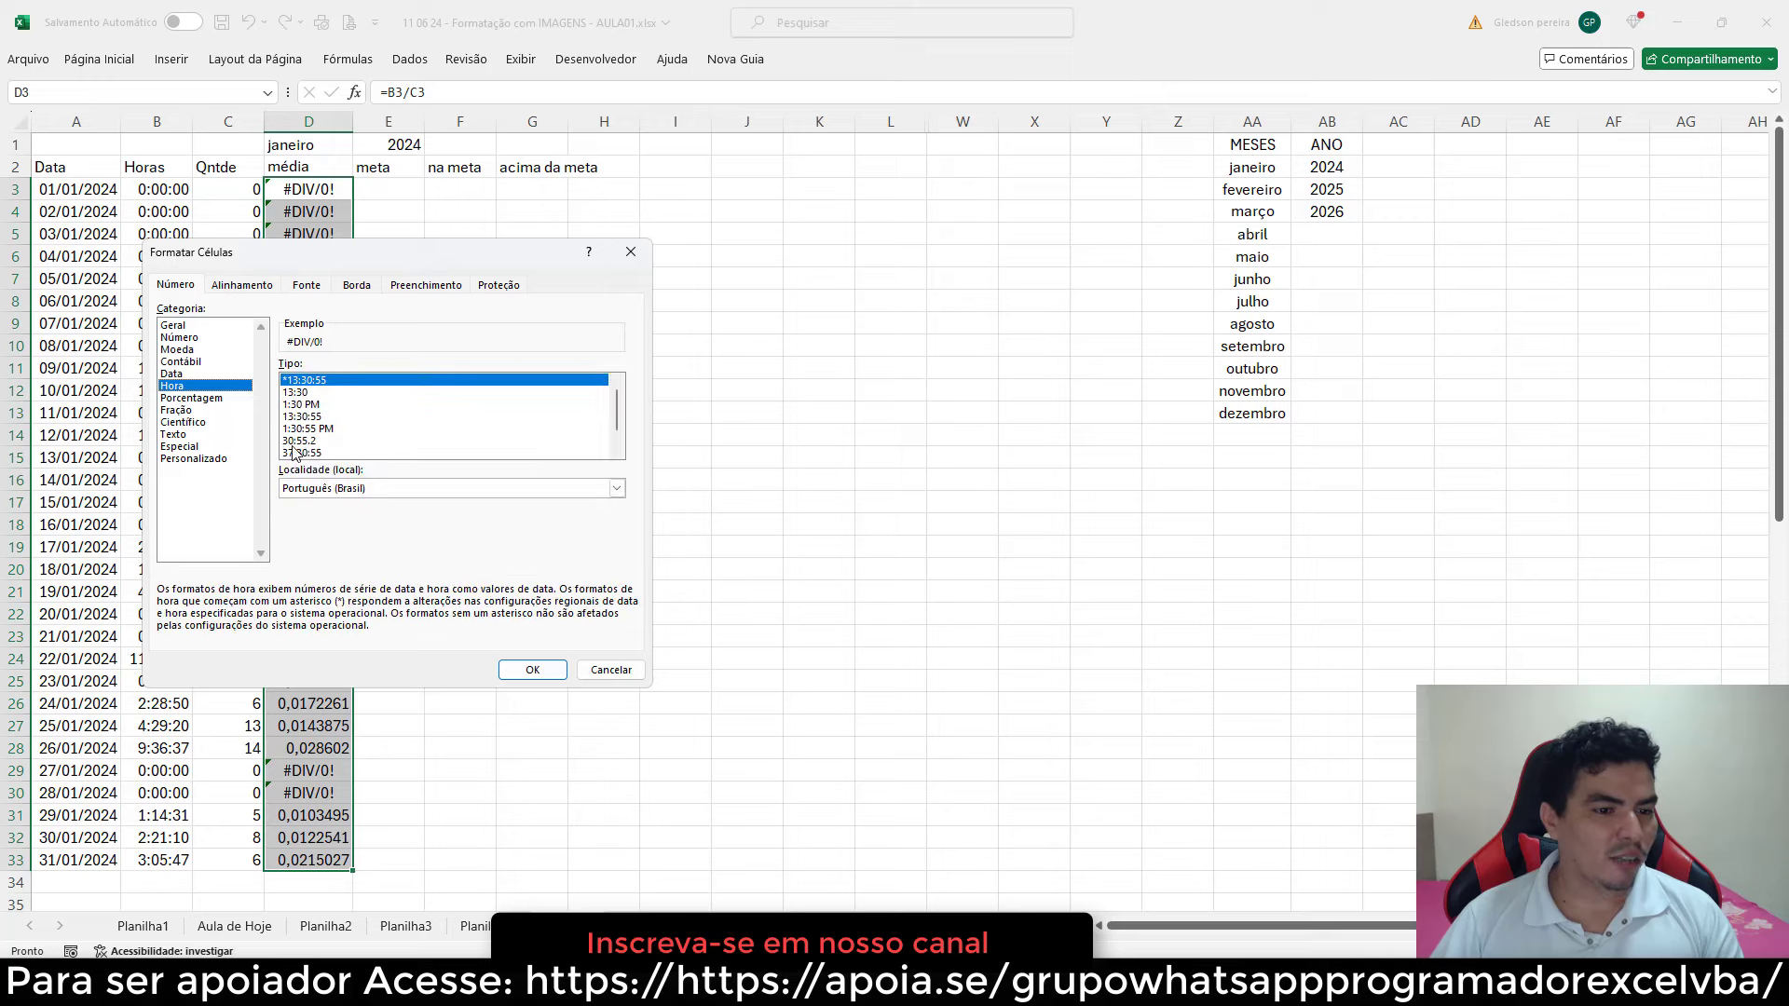
pyautogui.click(304, 454)
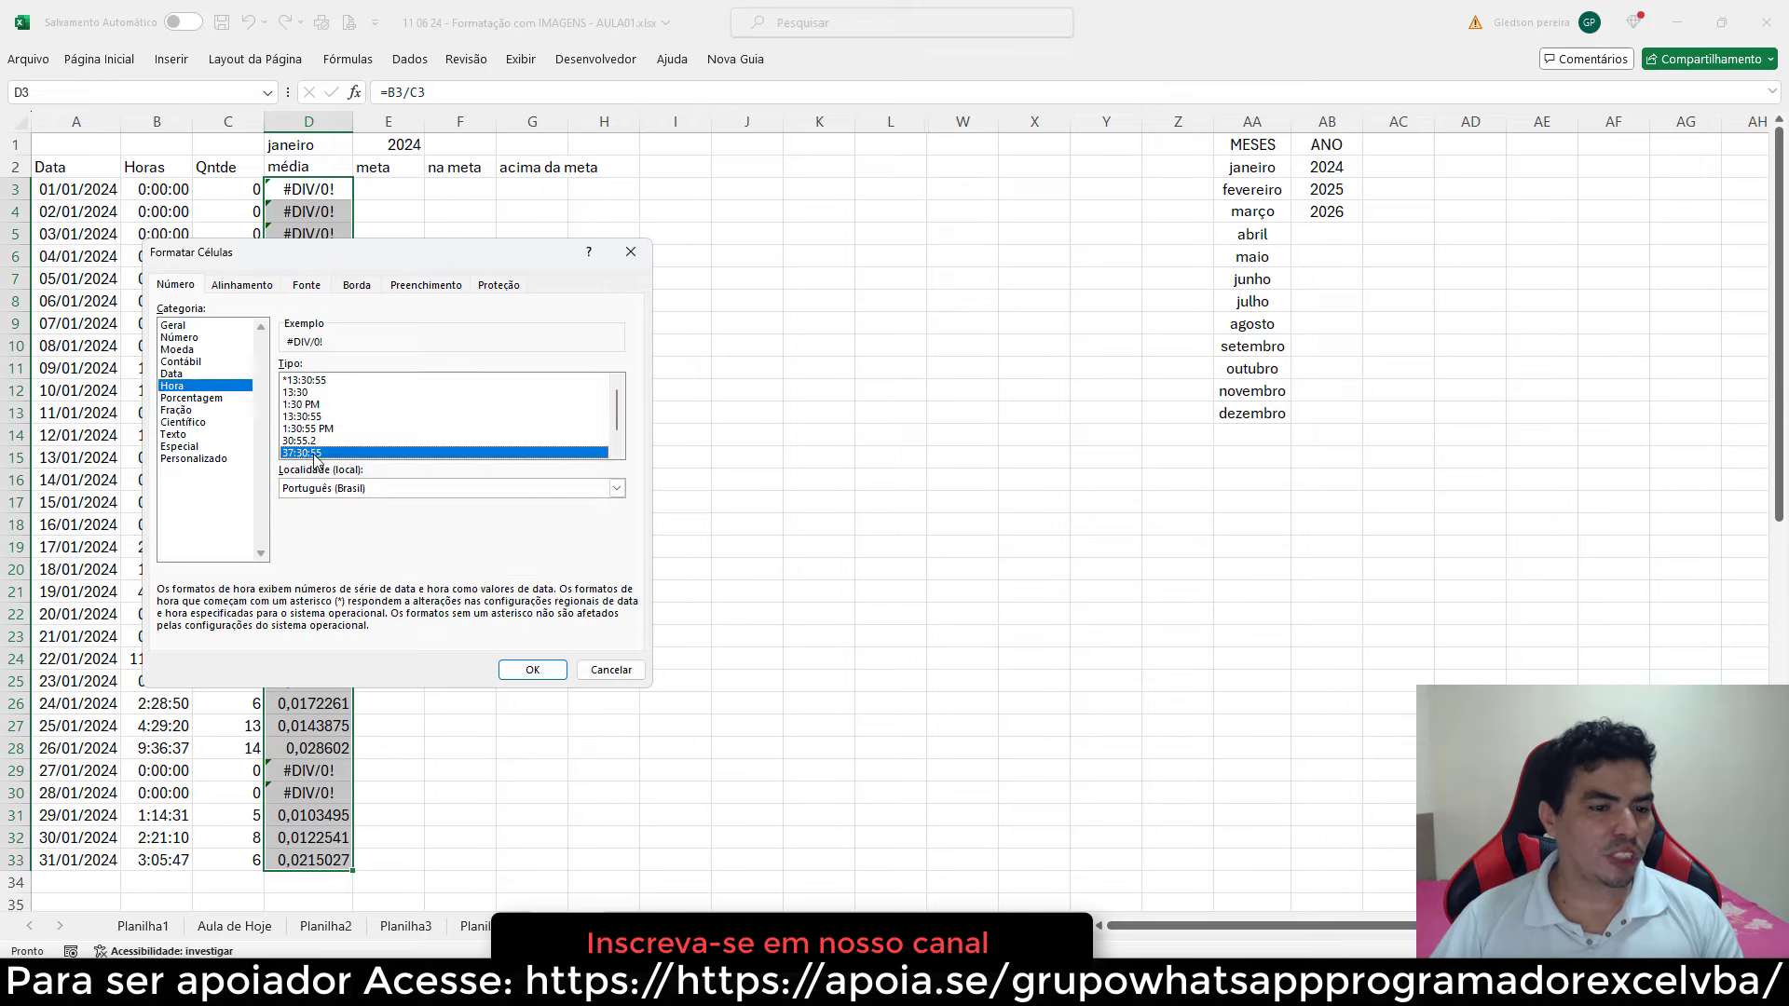
pyautogui.click(532, 670)
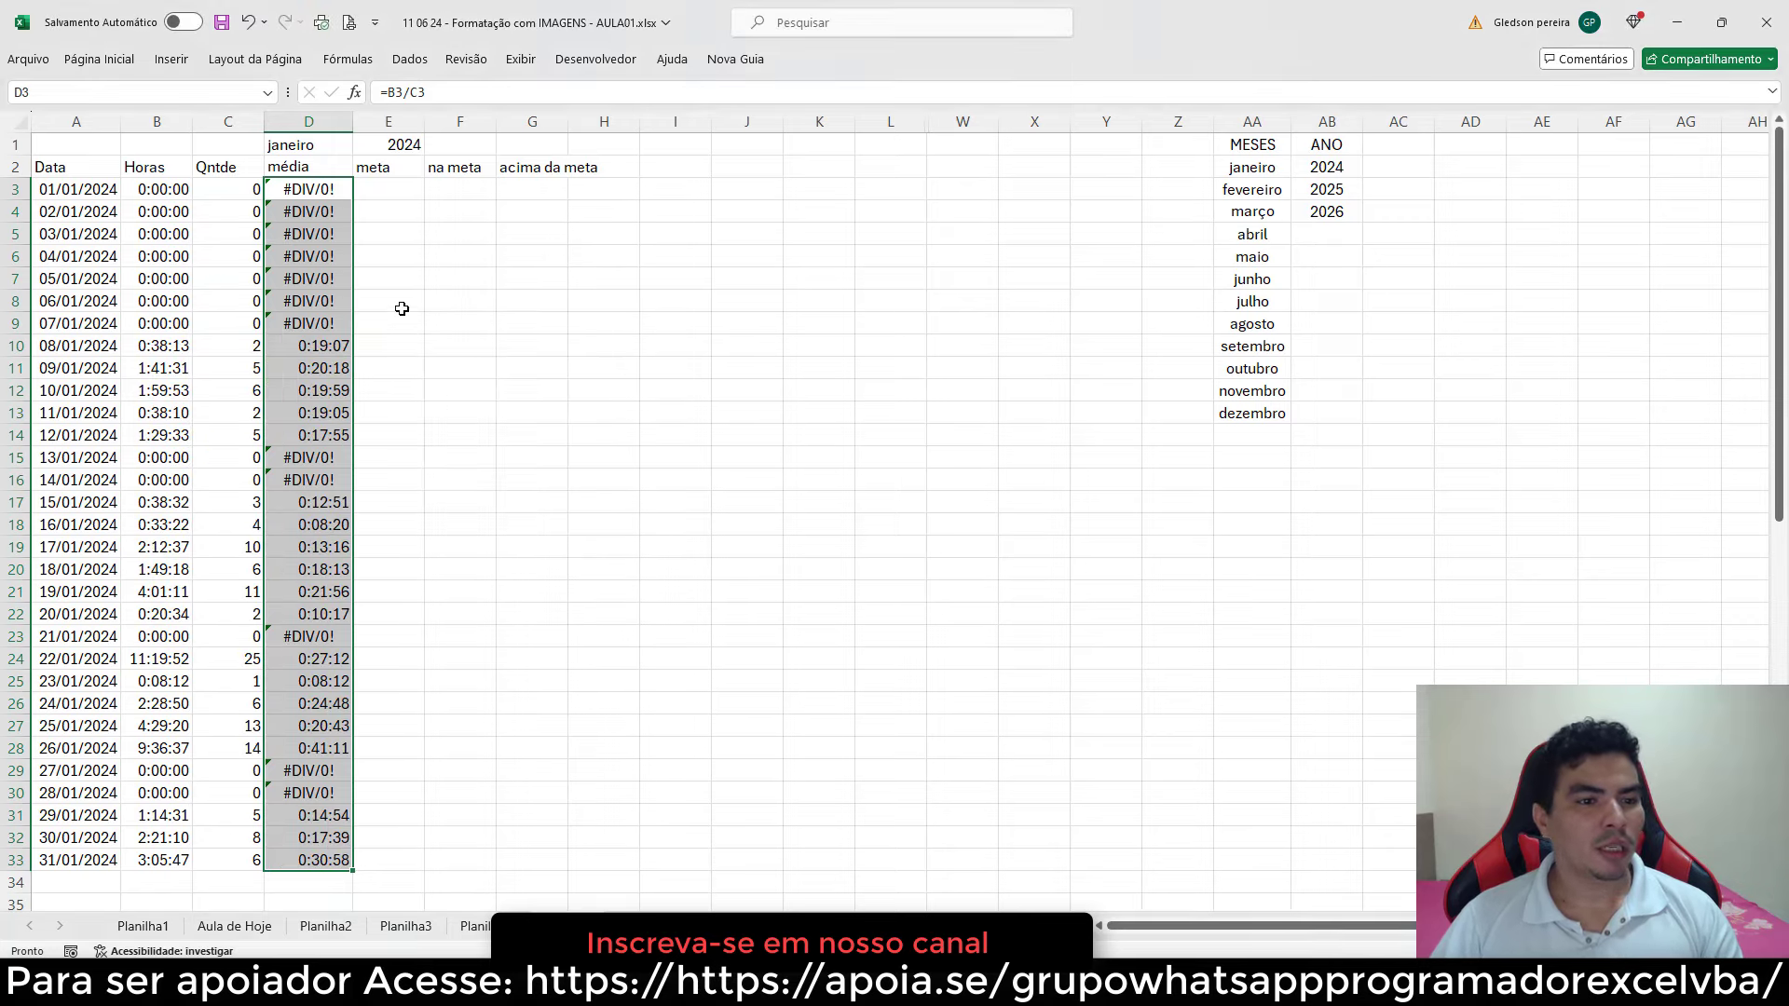
pyautogui.click(298, 191)
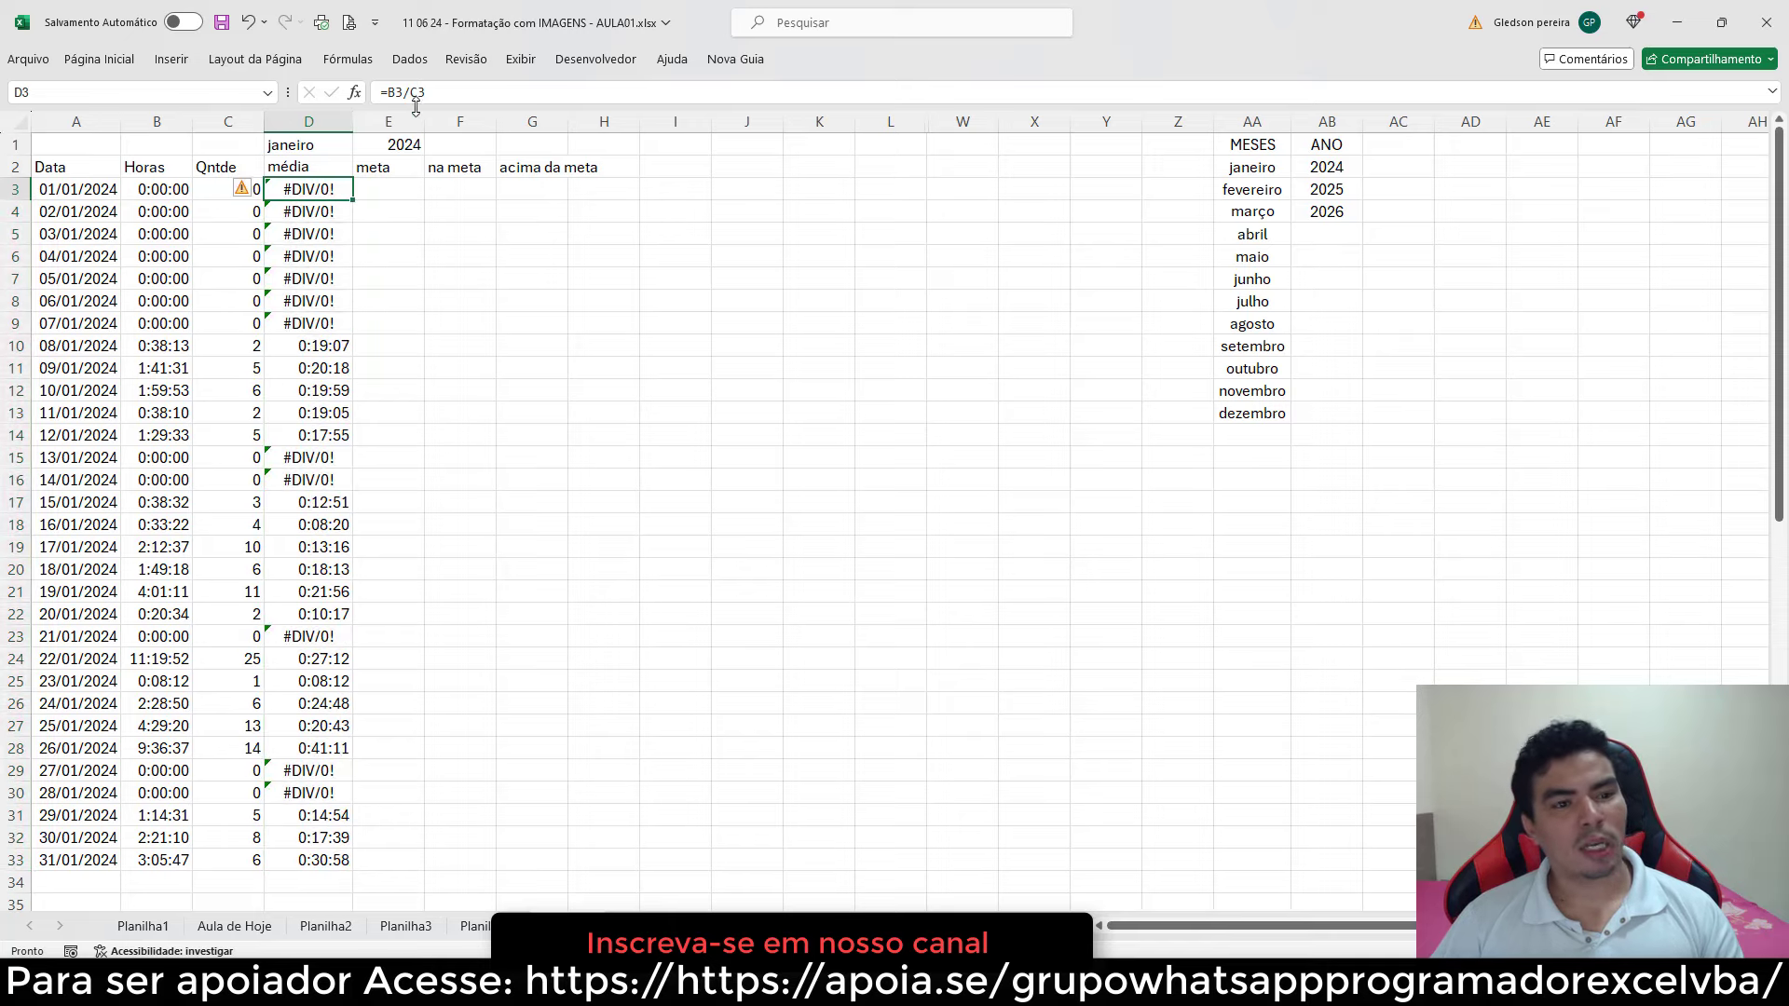
# - Change the D3 formula to =SE(B3=0;"";B3/C3)
pyautogui.click(388, 92)
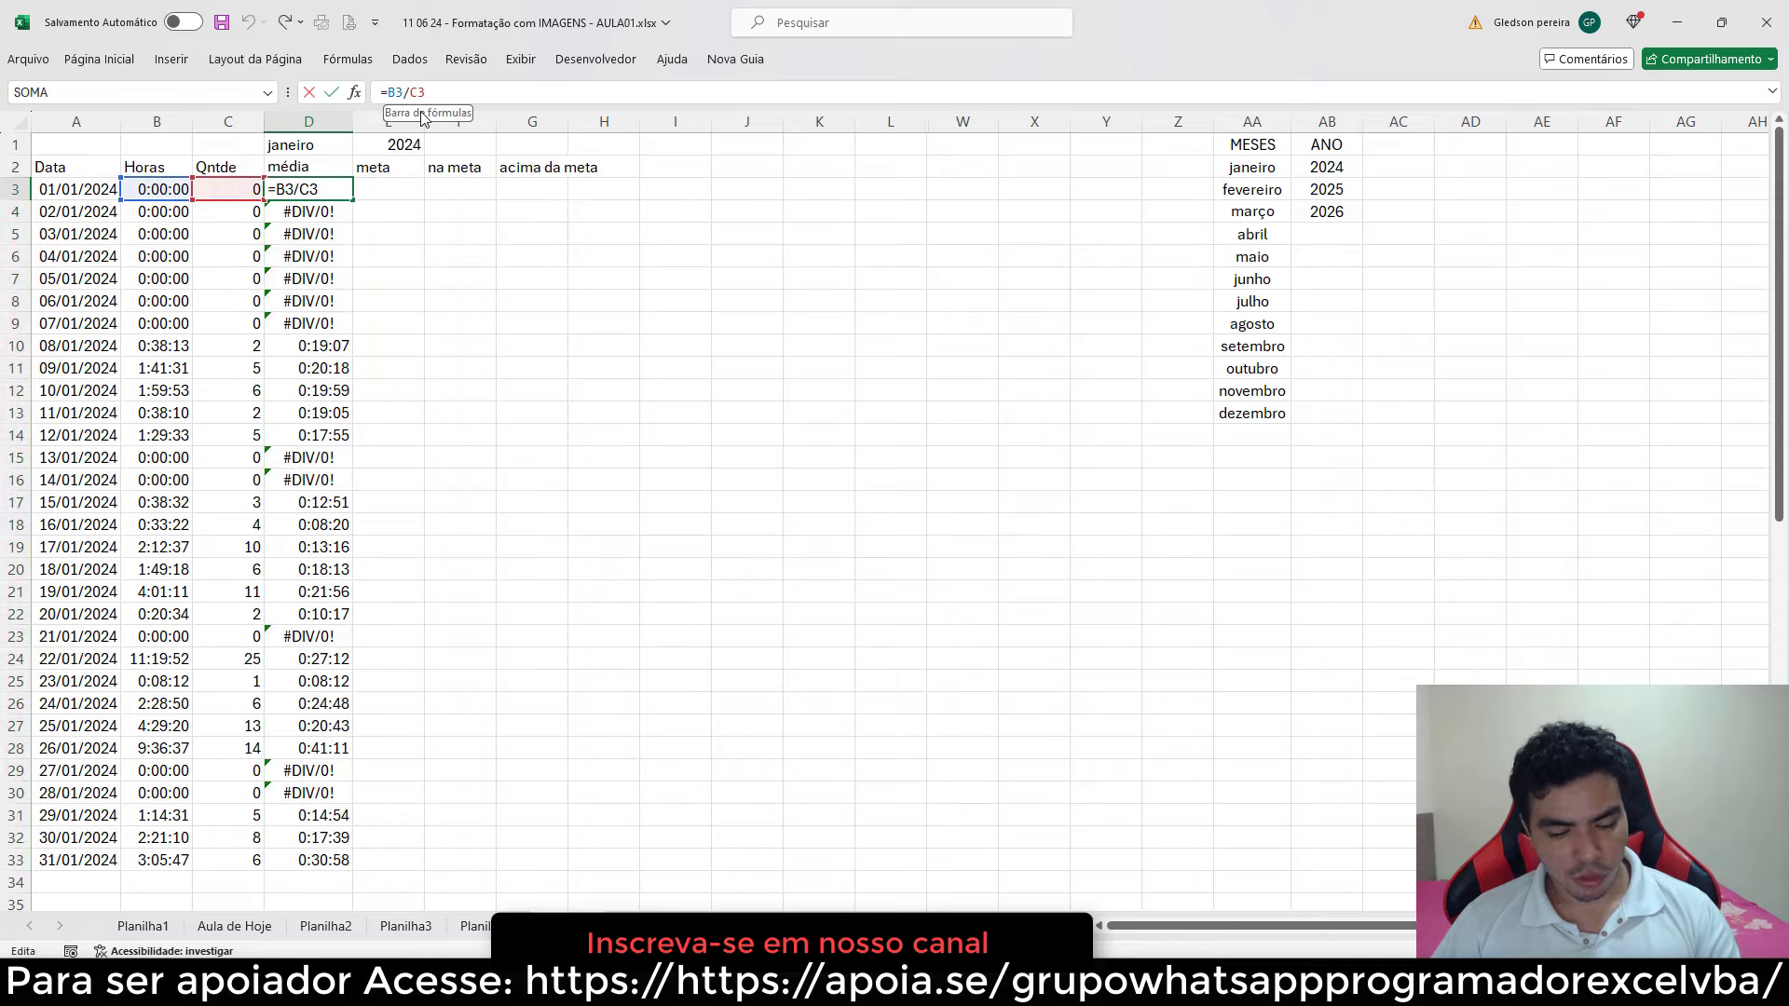
pyautogui.write('SE(')
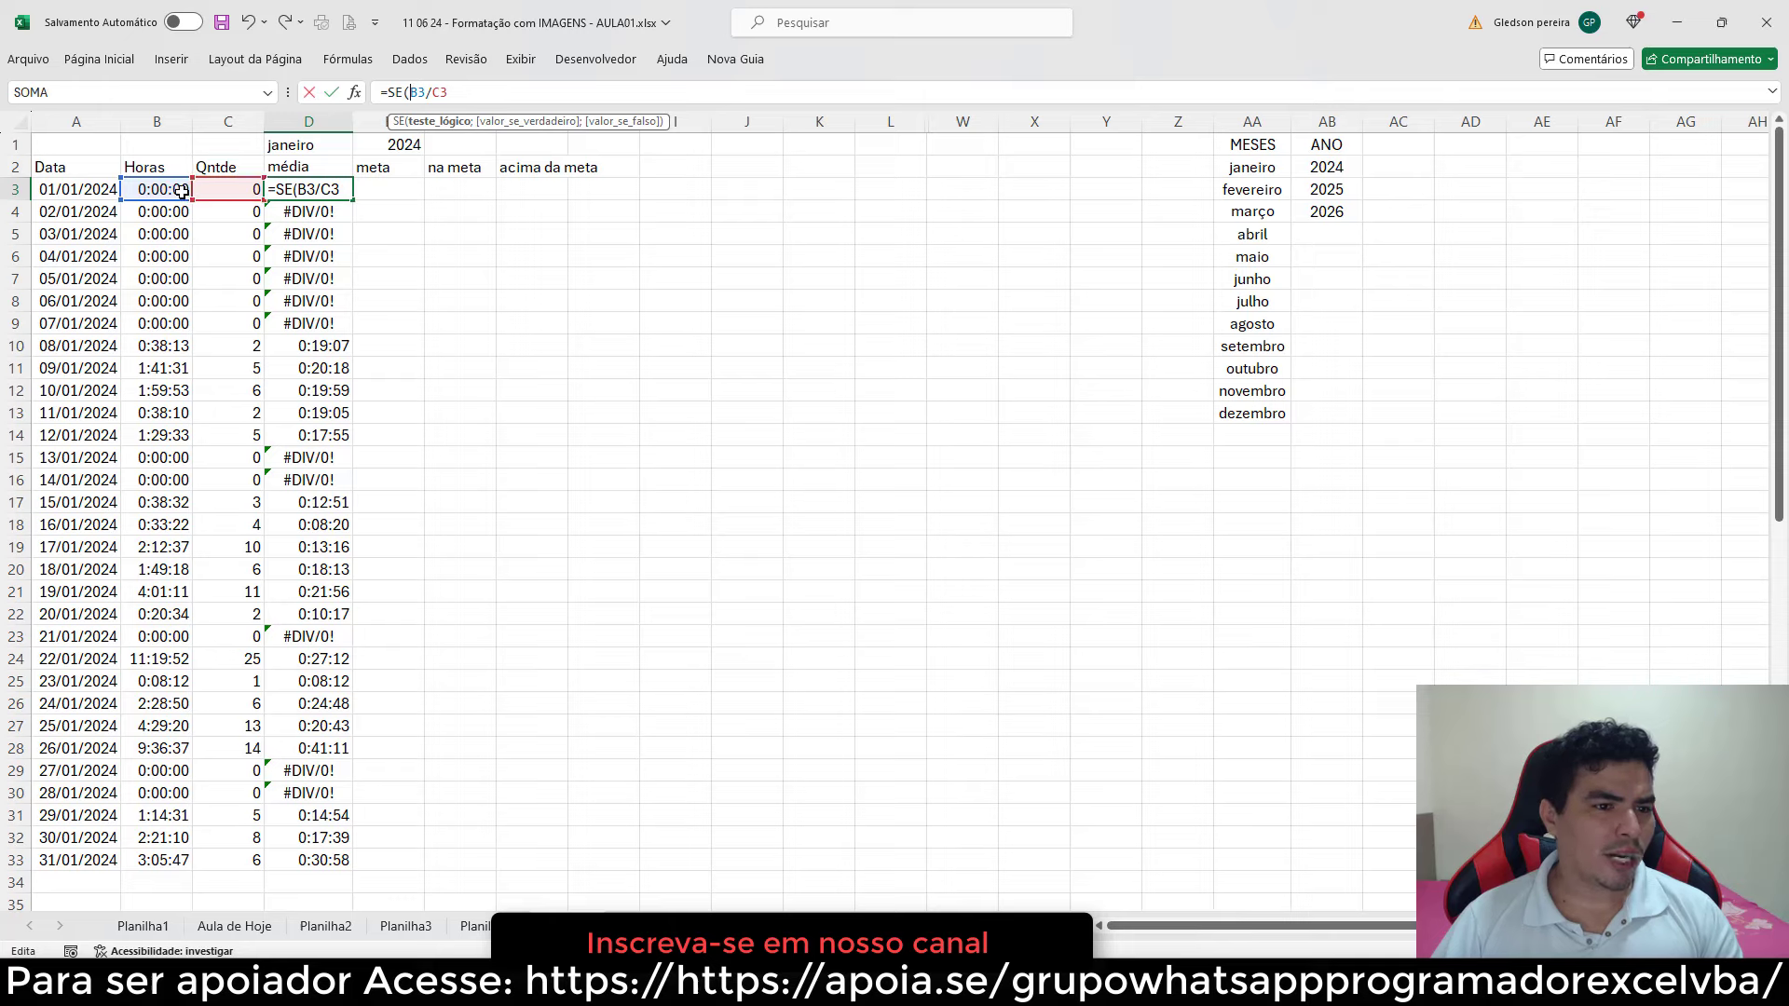
pyautogui.click(174, 191)
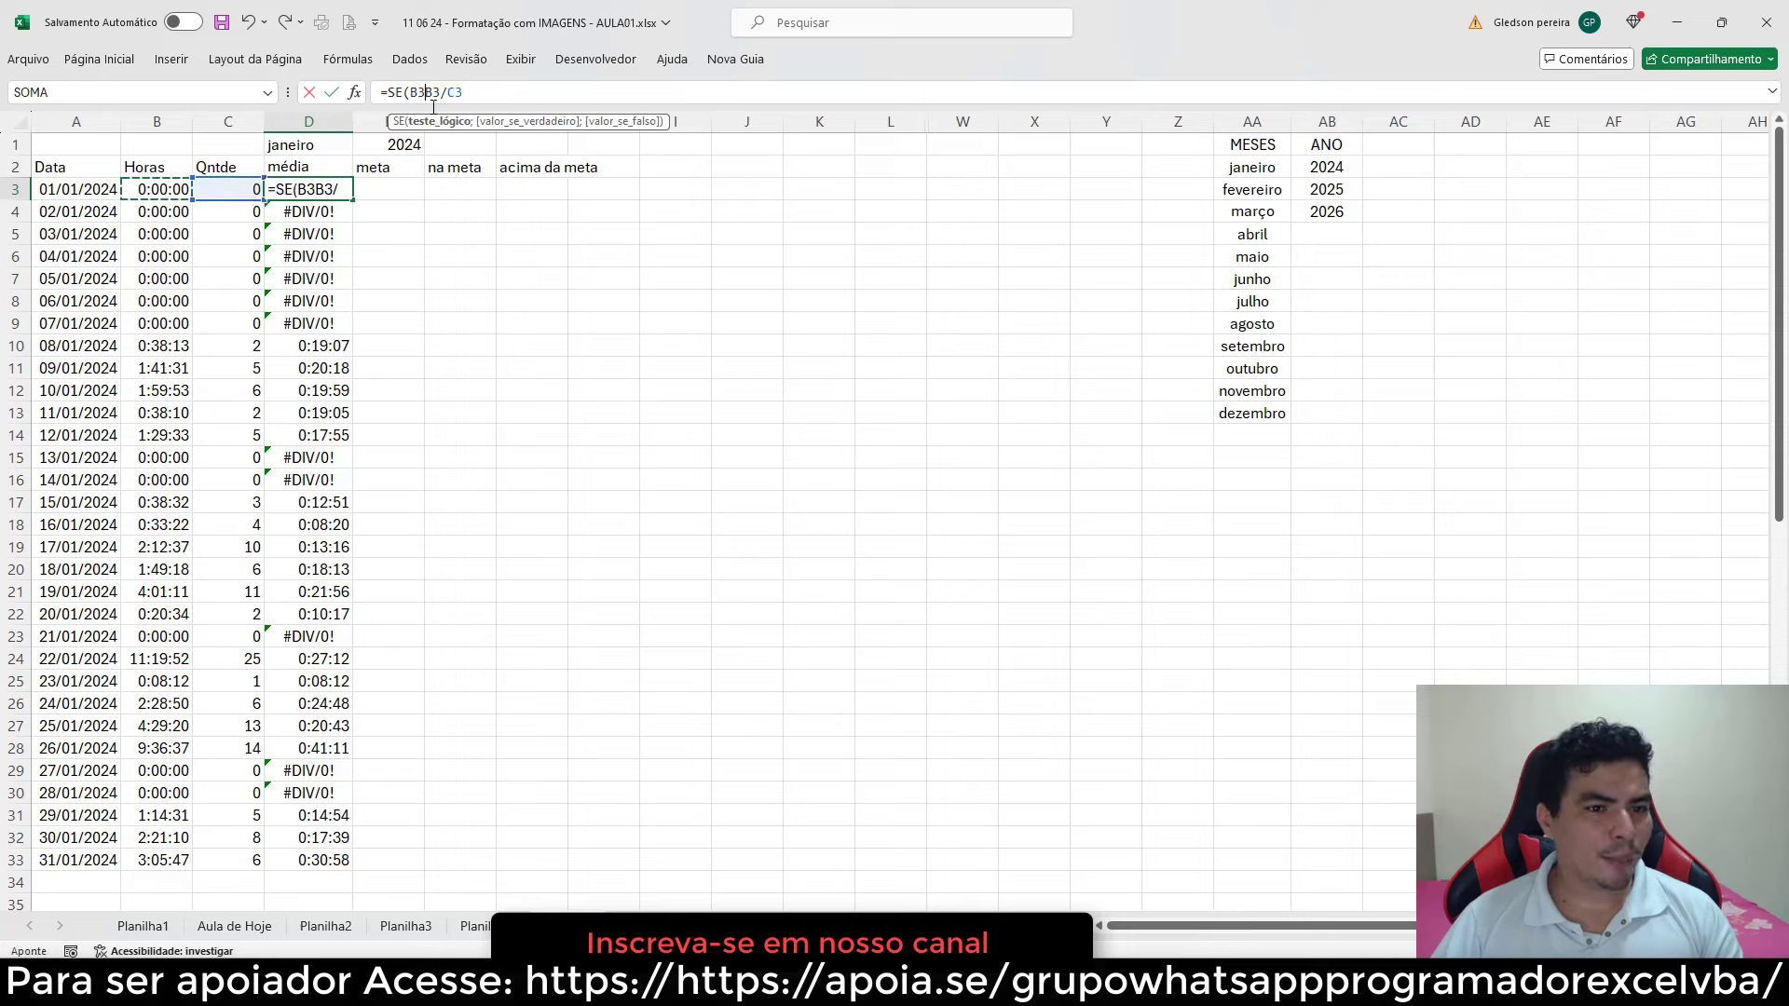
pyautogui.write('=')
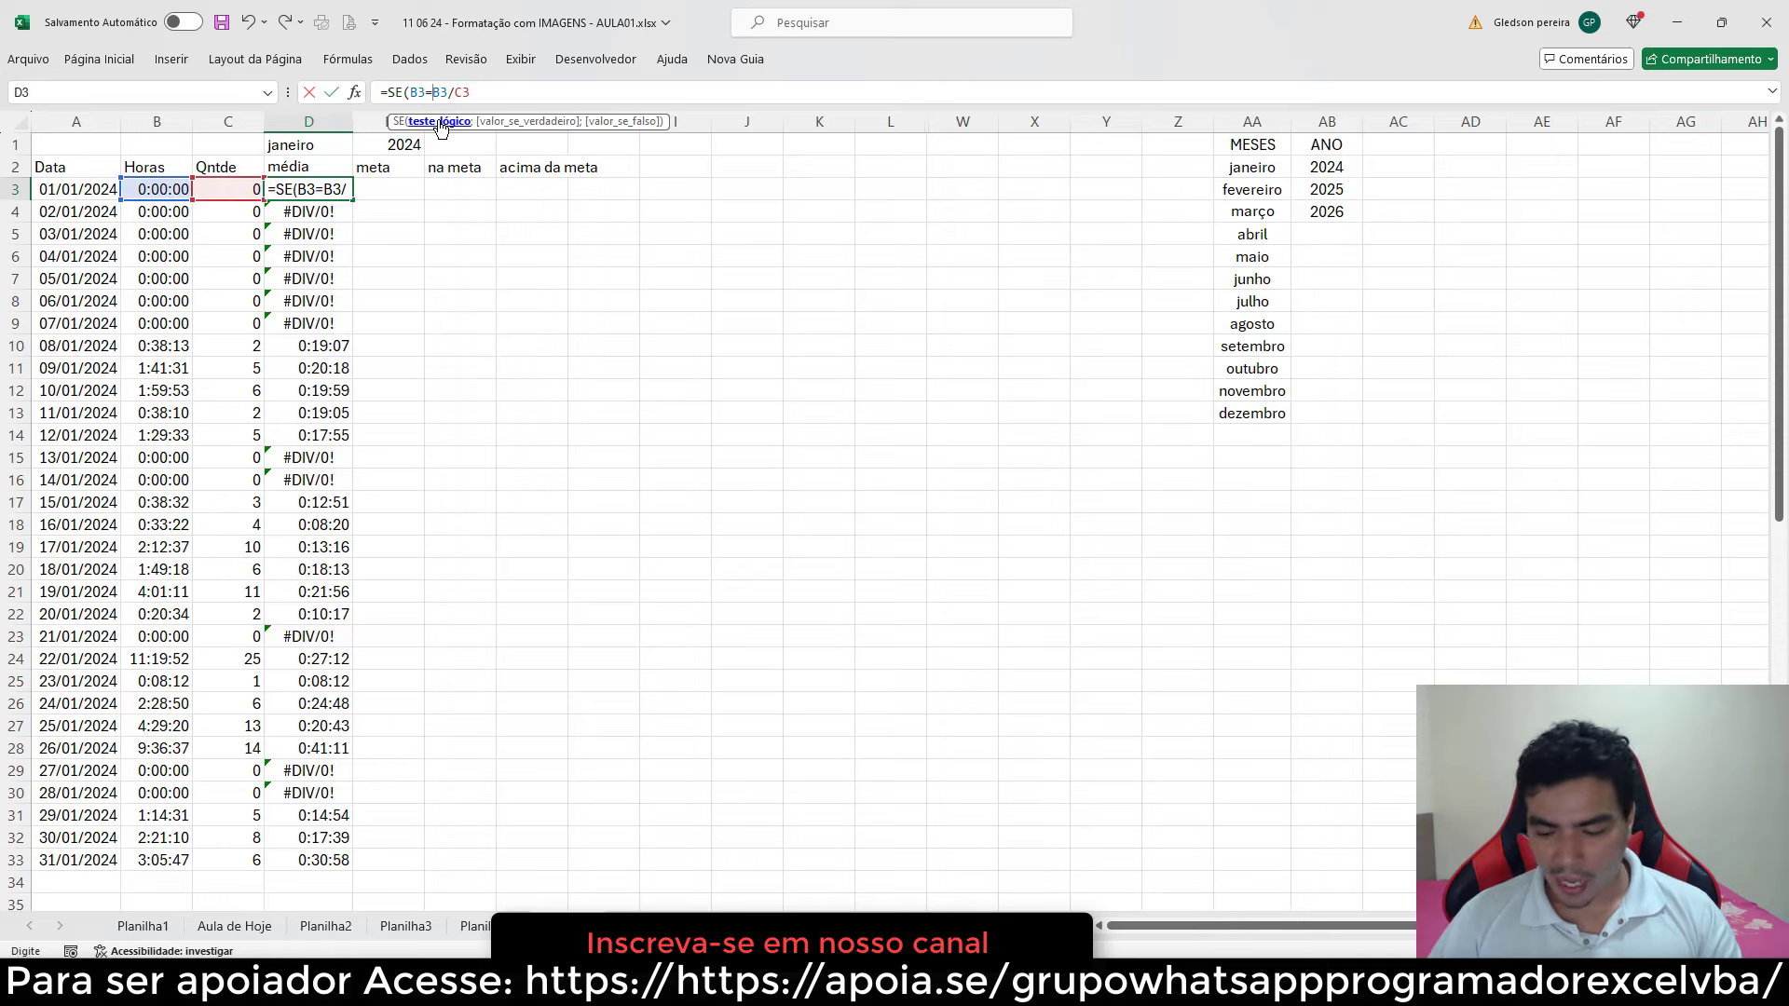
pyautogui.write('0')
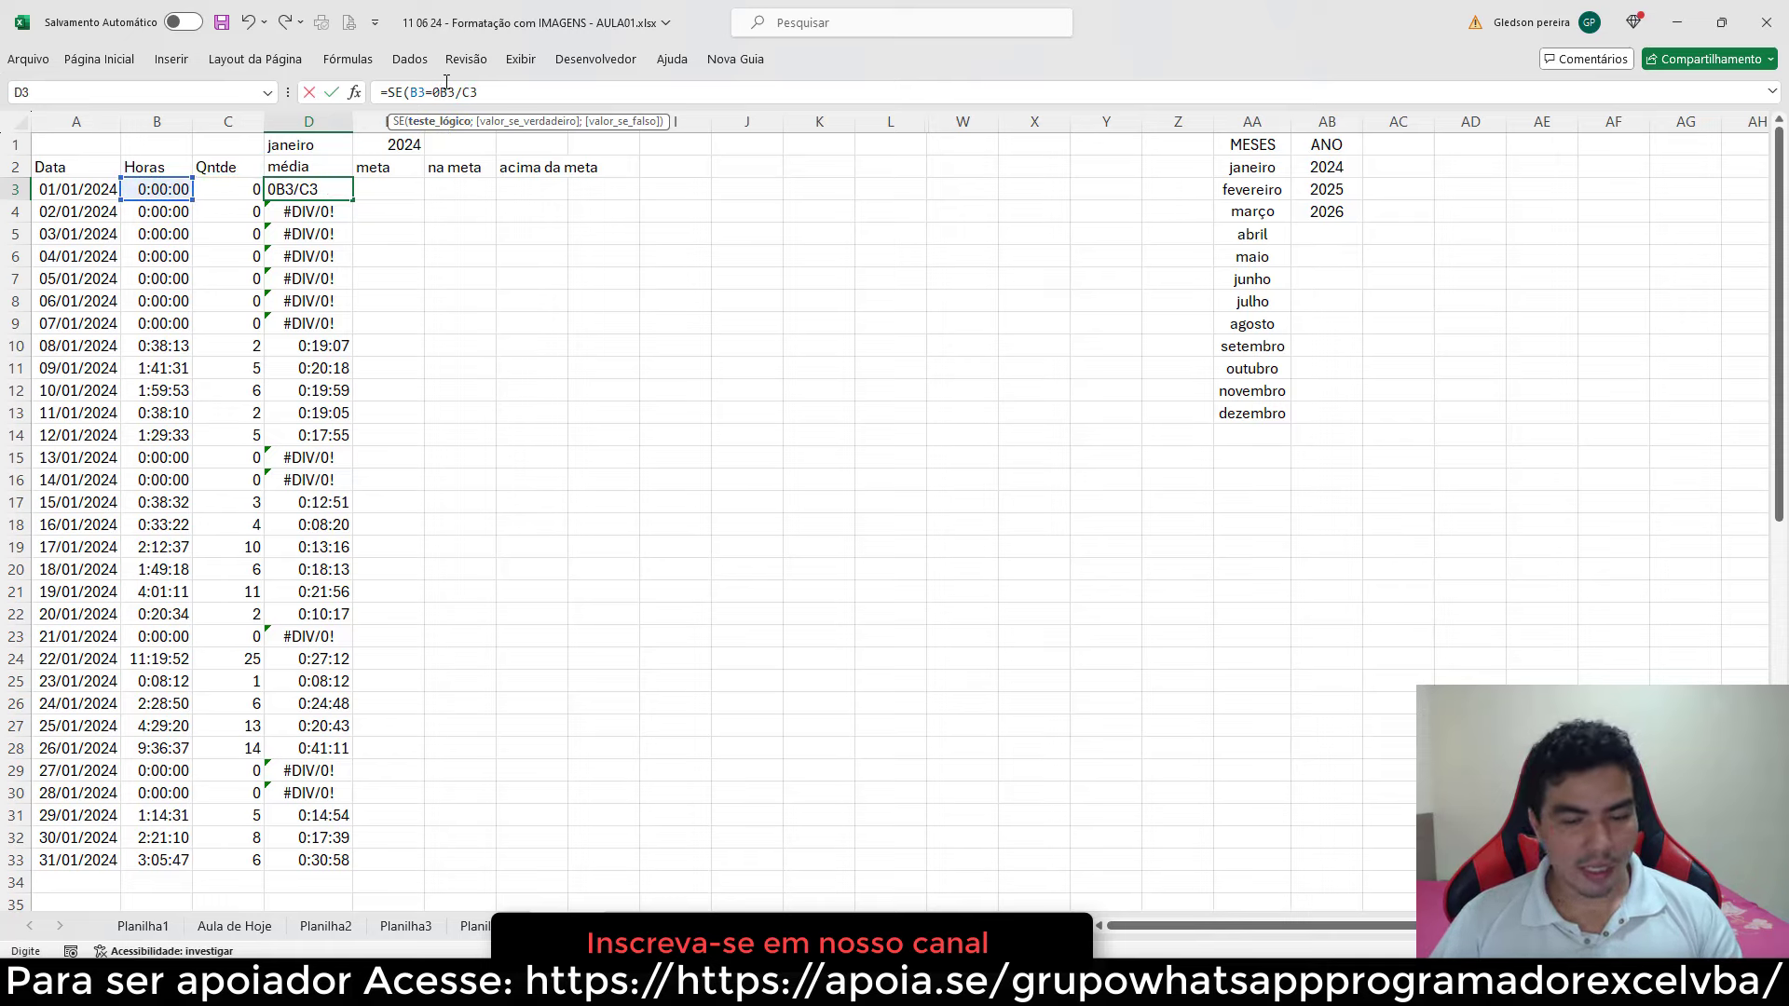
pyautogui.write(';')
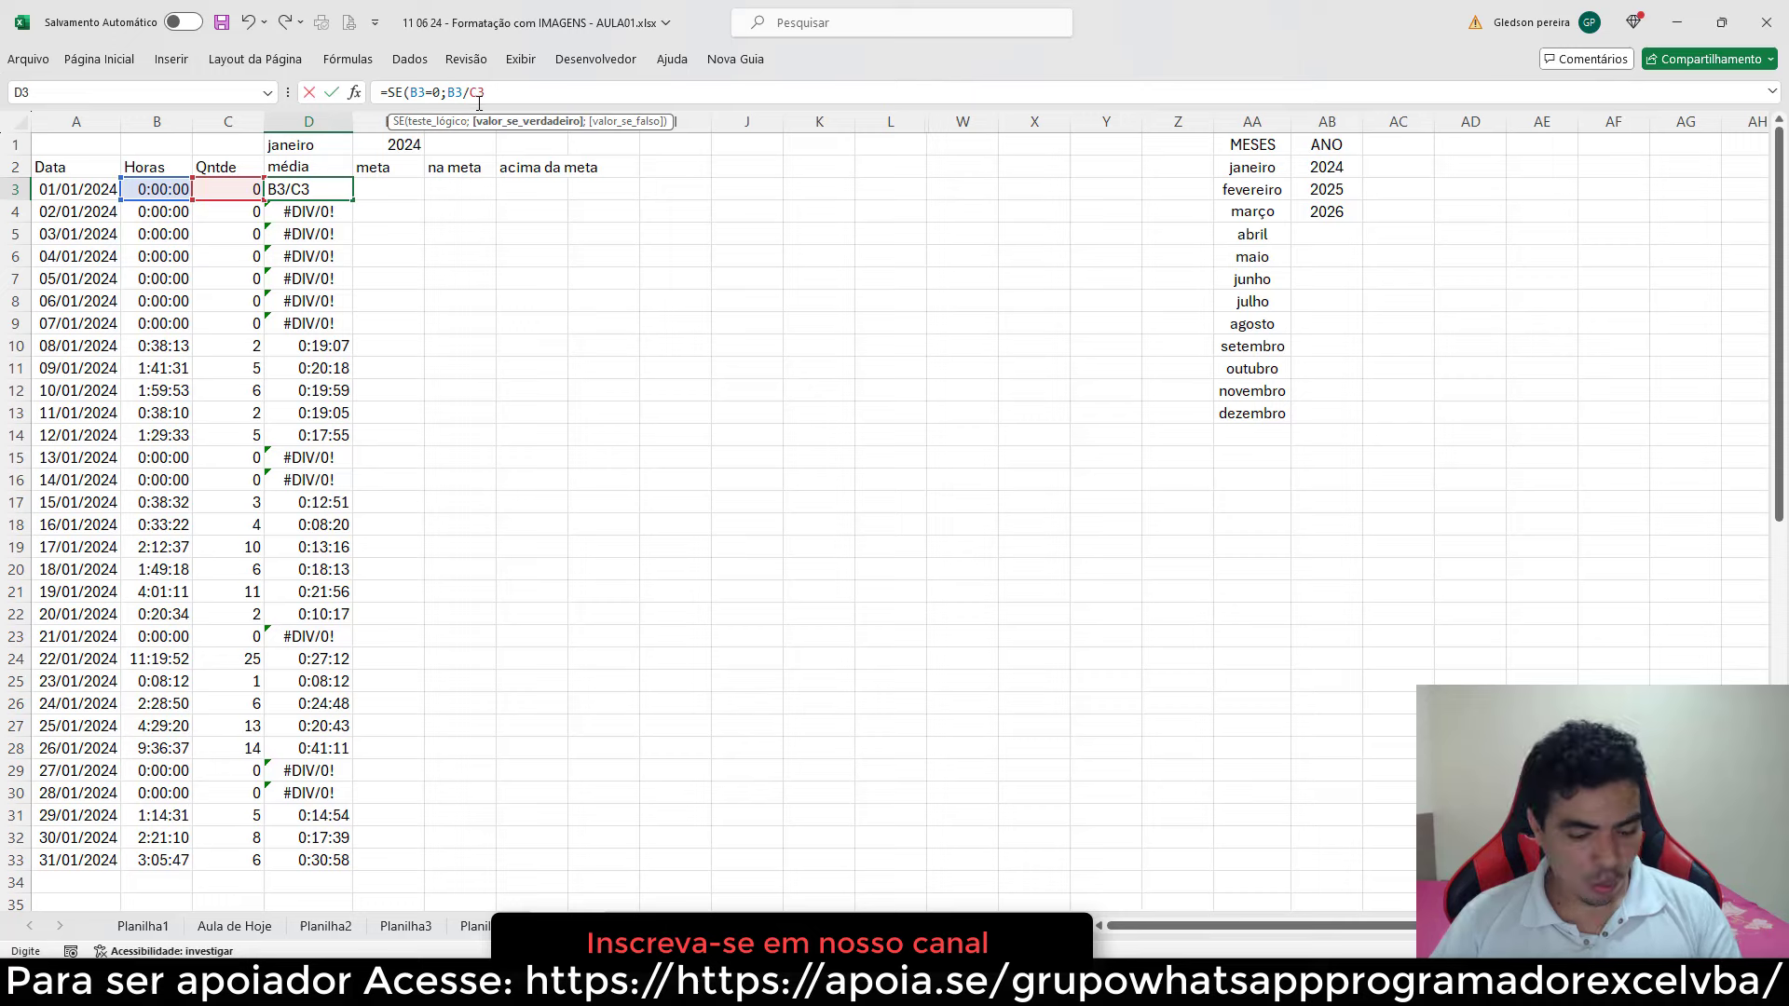
pyautogui.write('""')
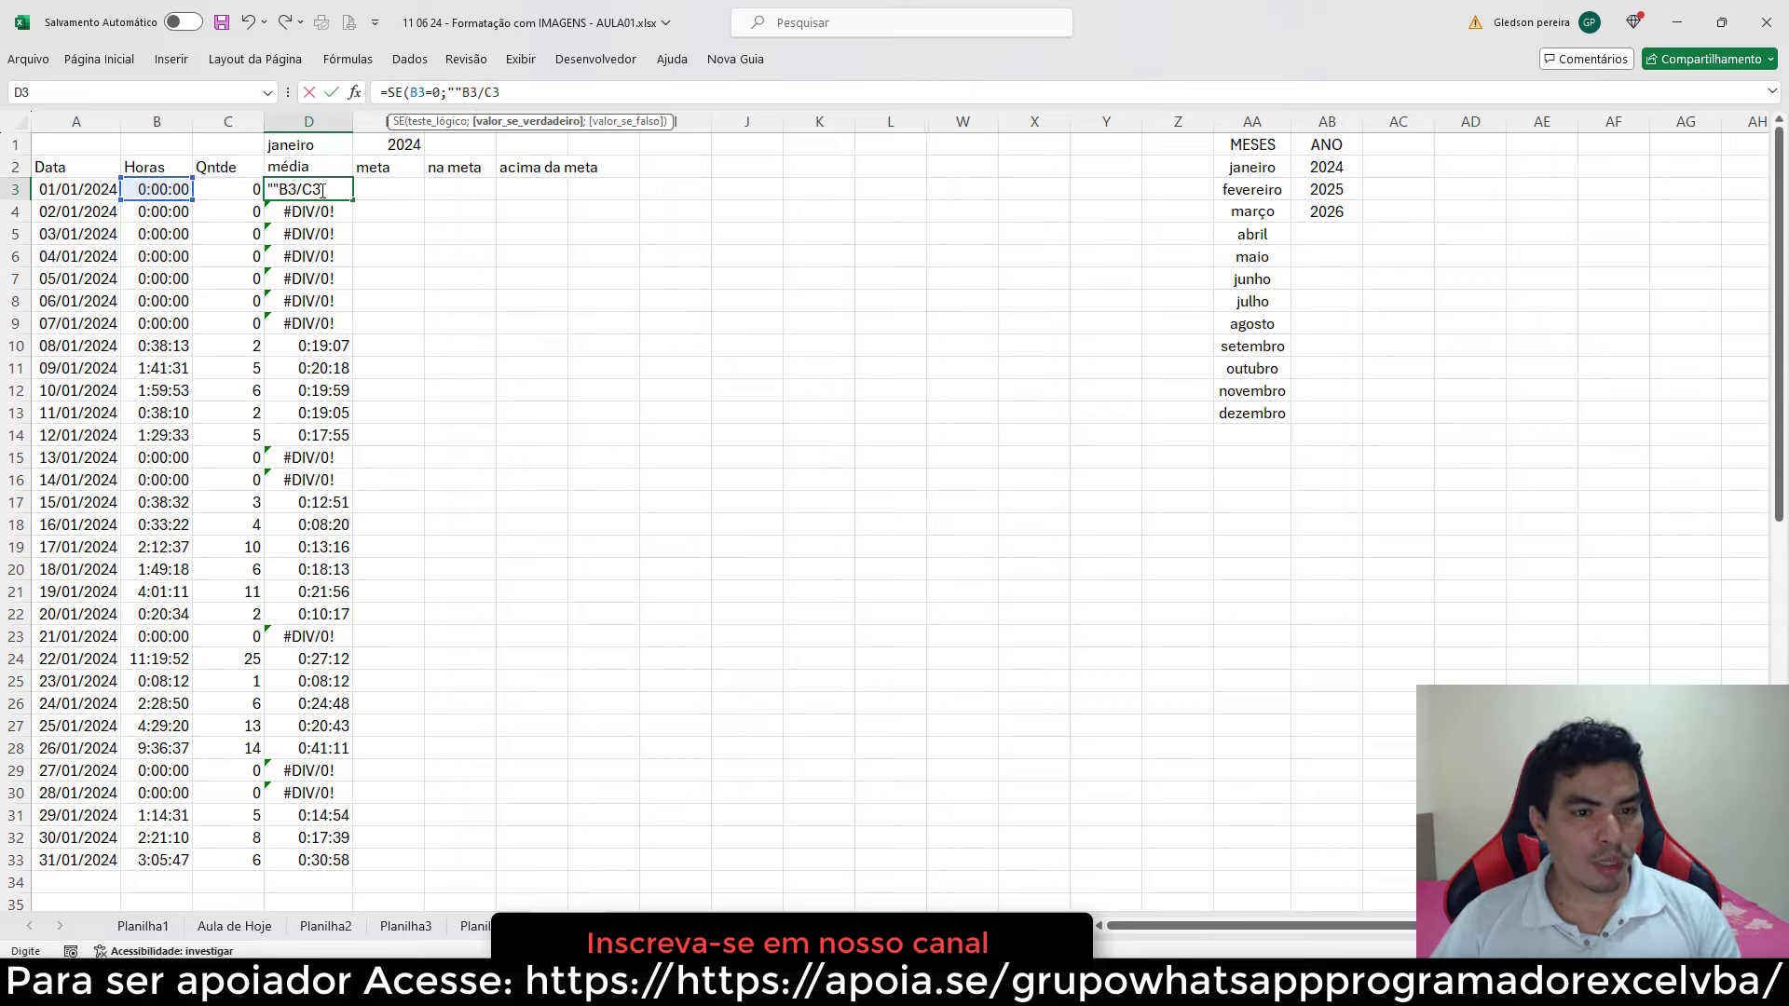
pyautogui.write(';')
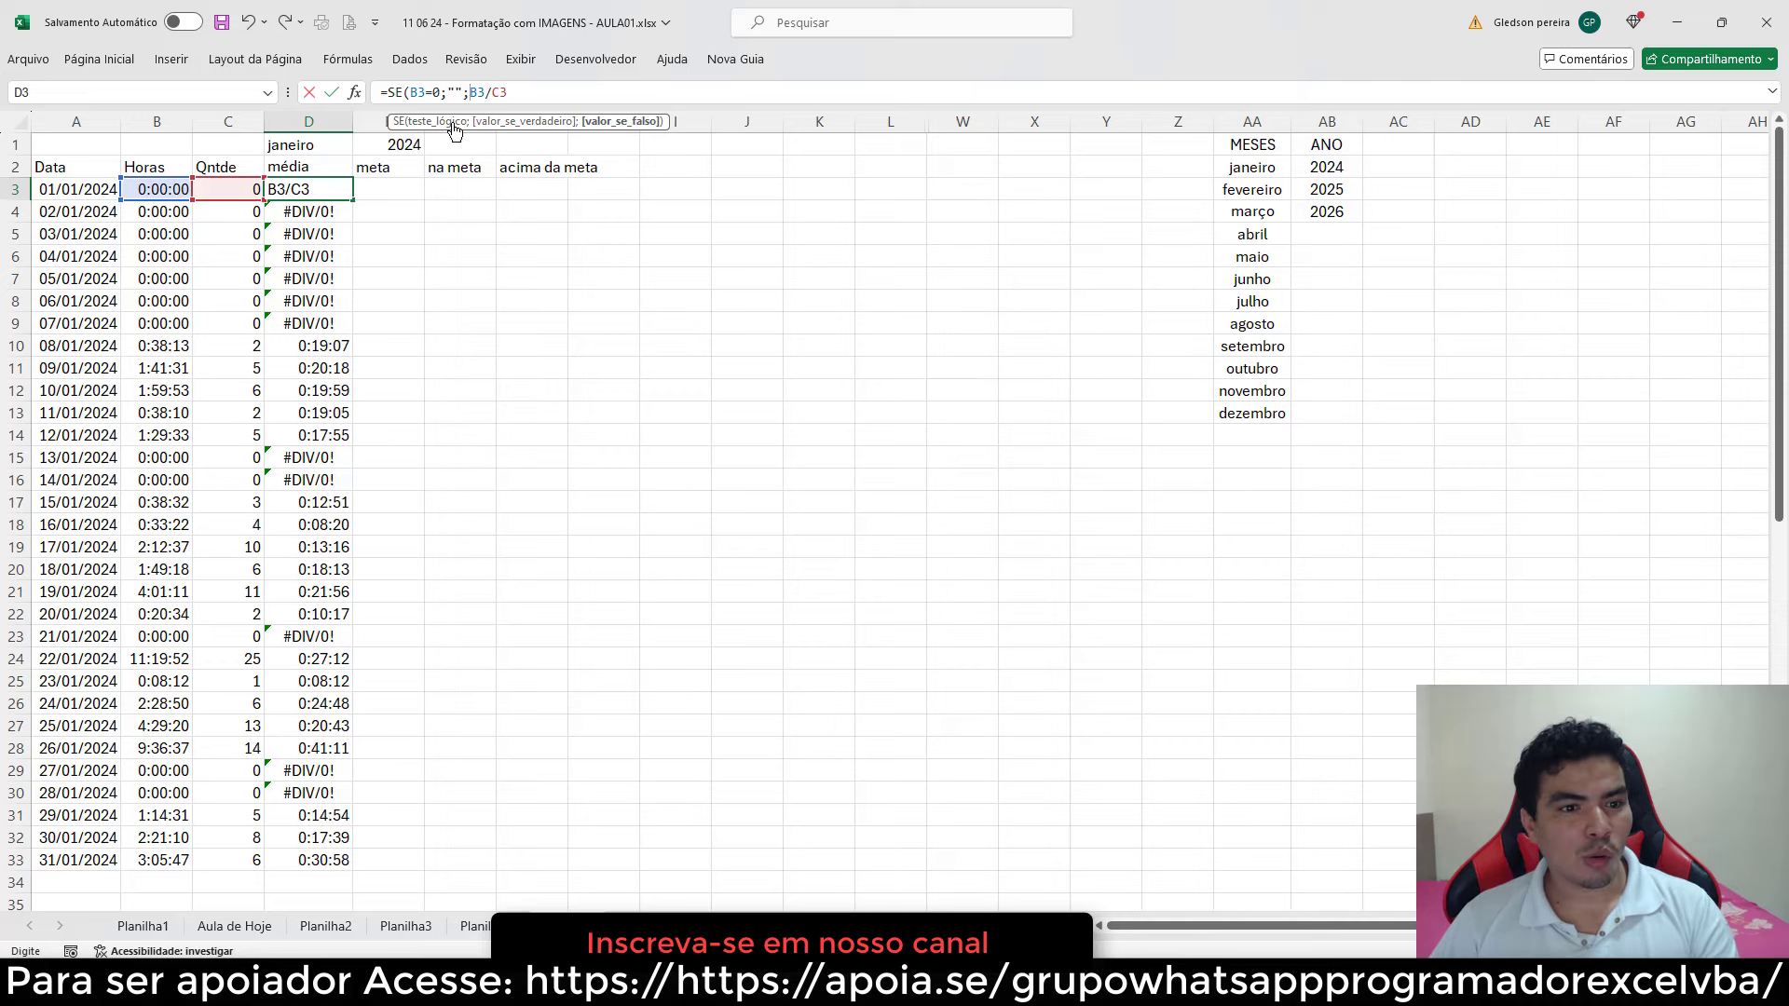
pyautogui.moveTo(469, 91); pyautogui.dragTo(517, 91)
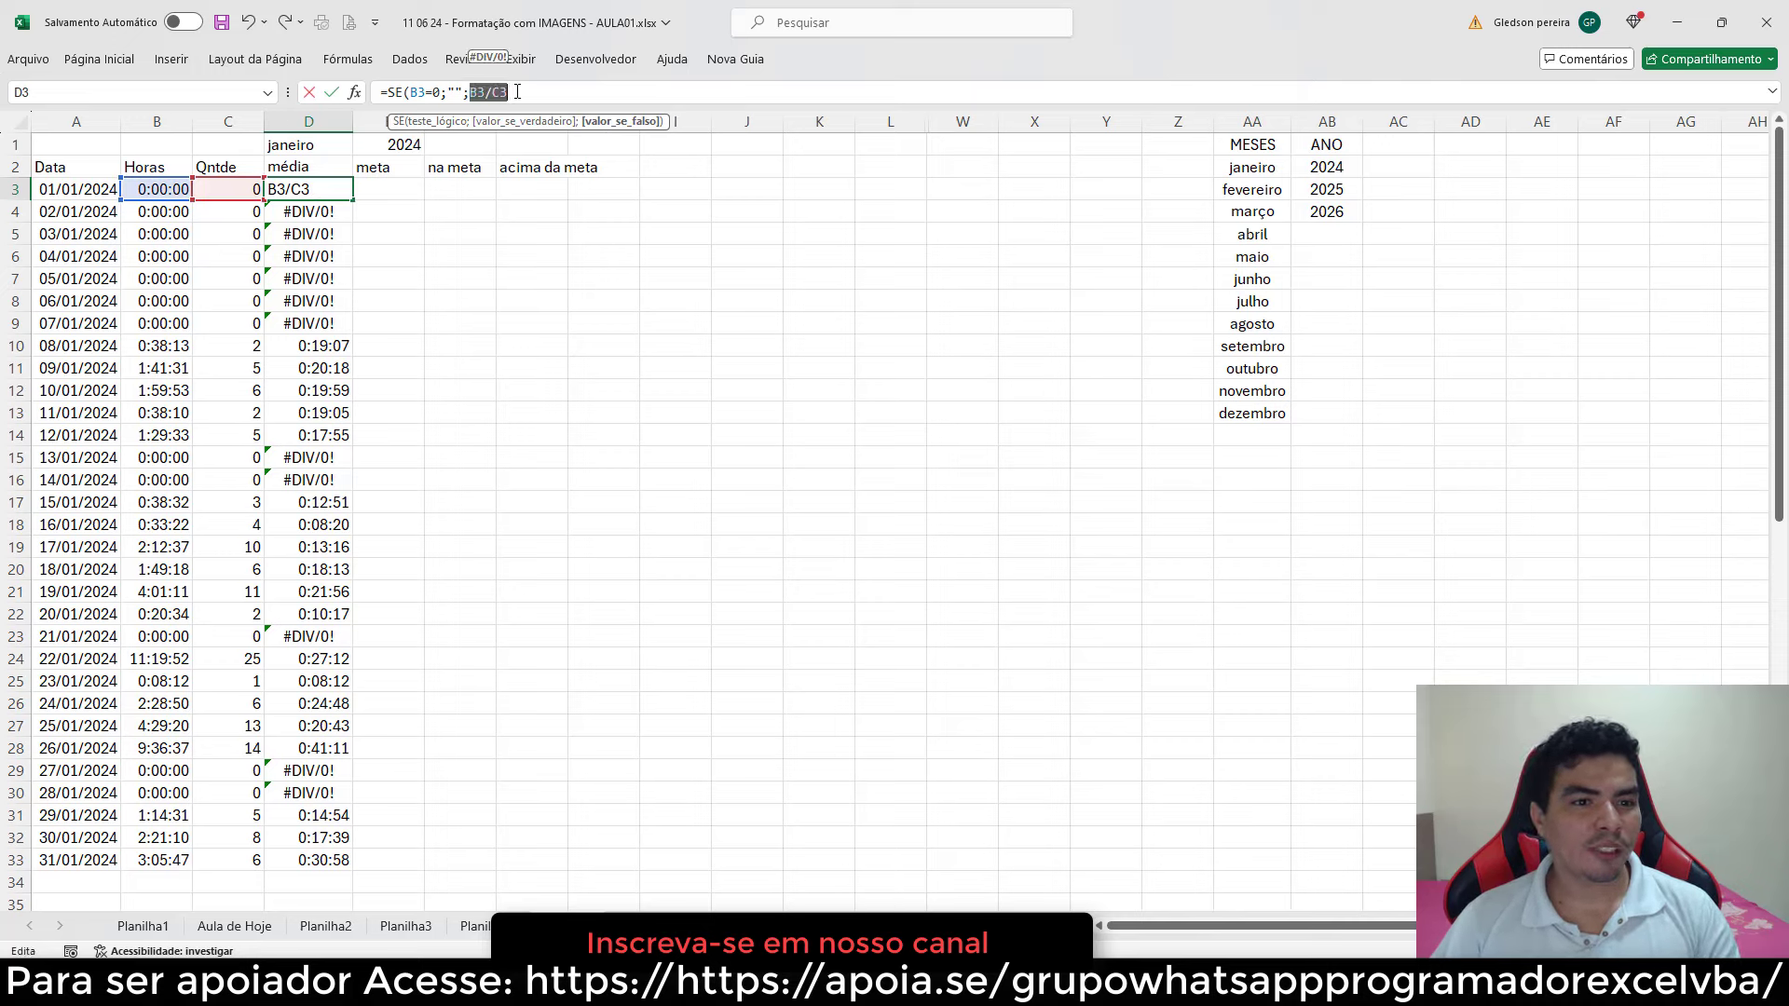
pyautogui.click(521, 88)
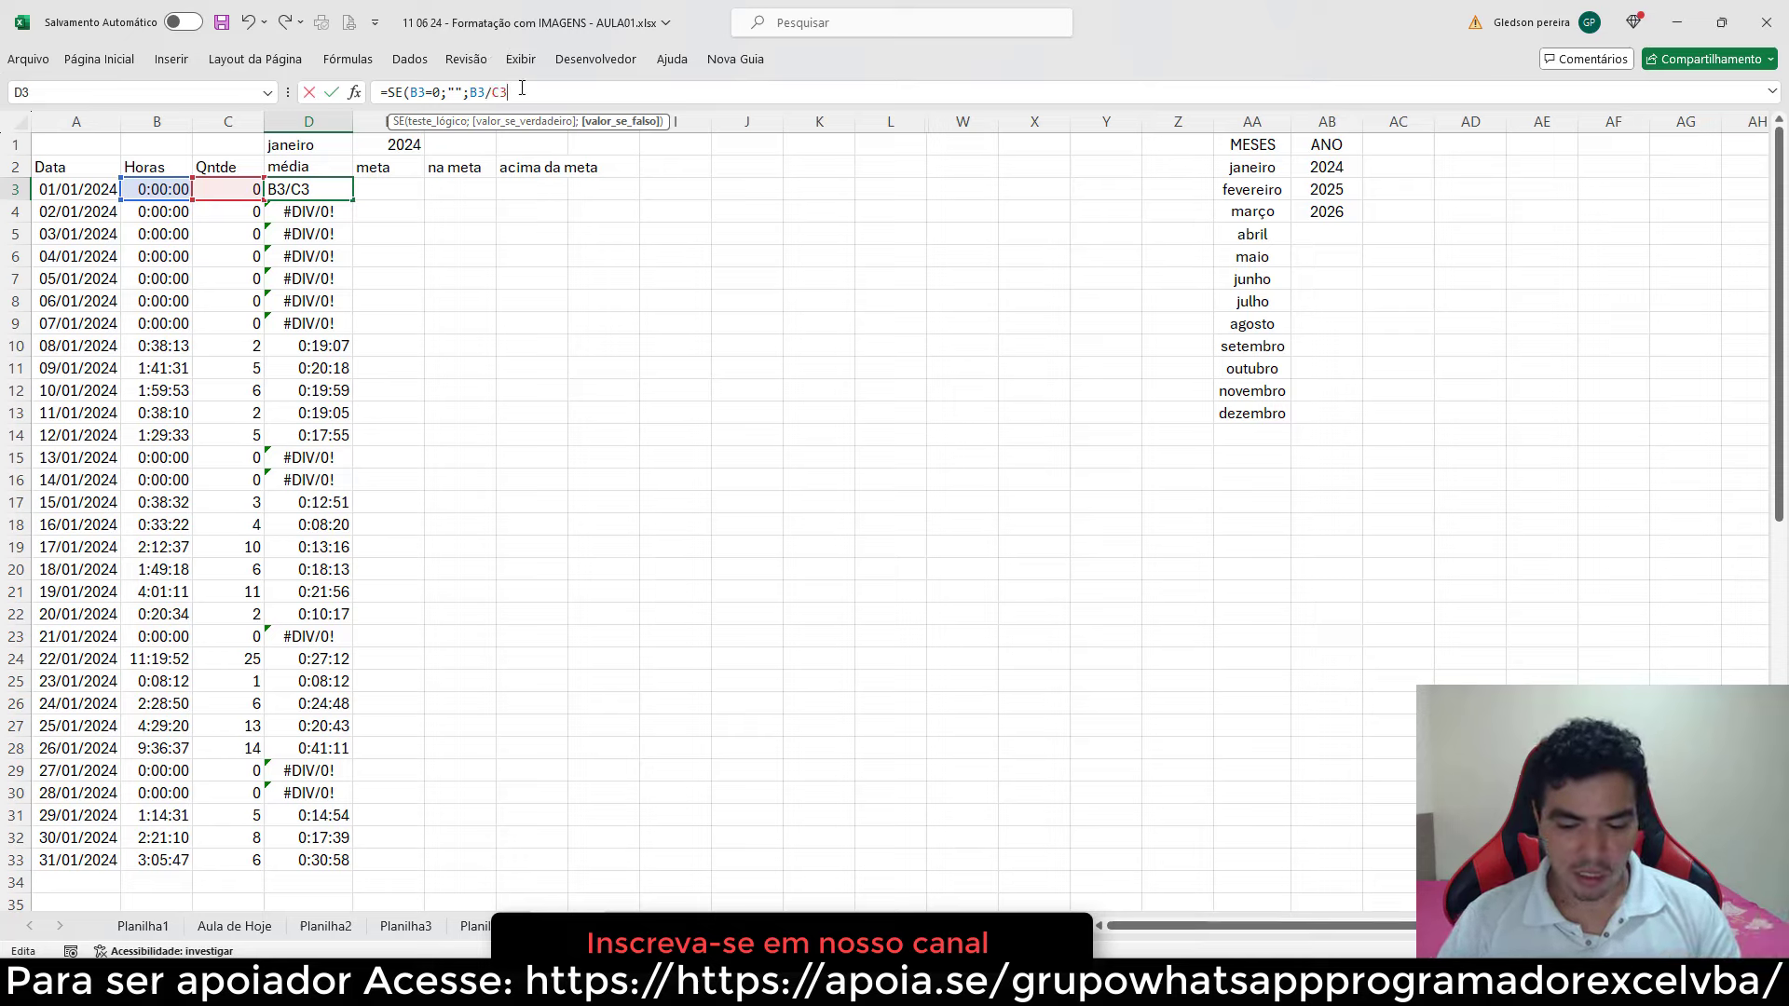
pyautogui.write(')')
pyautogui.press('Return')
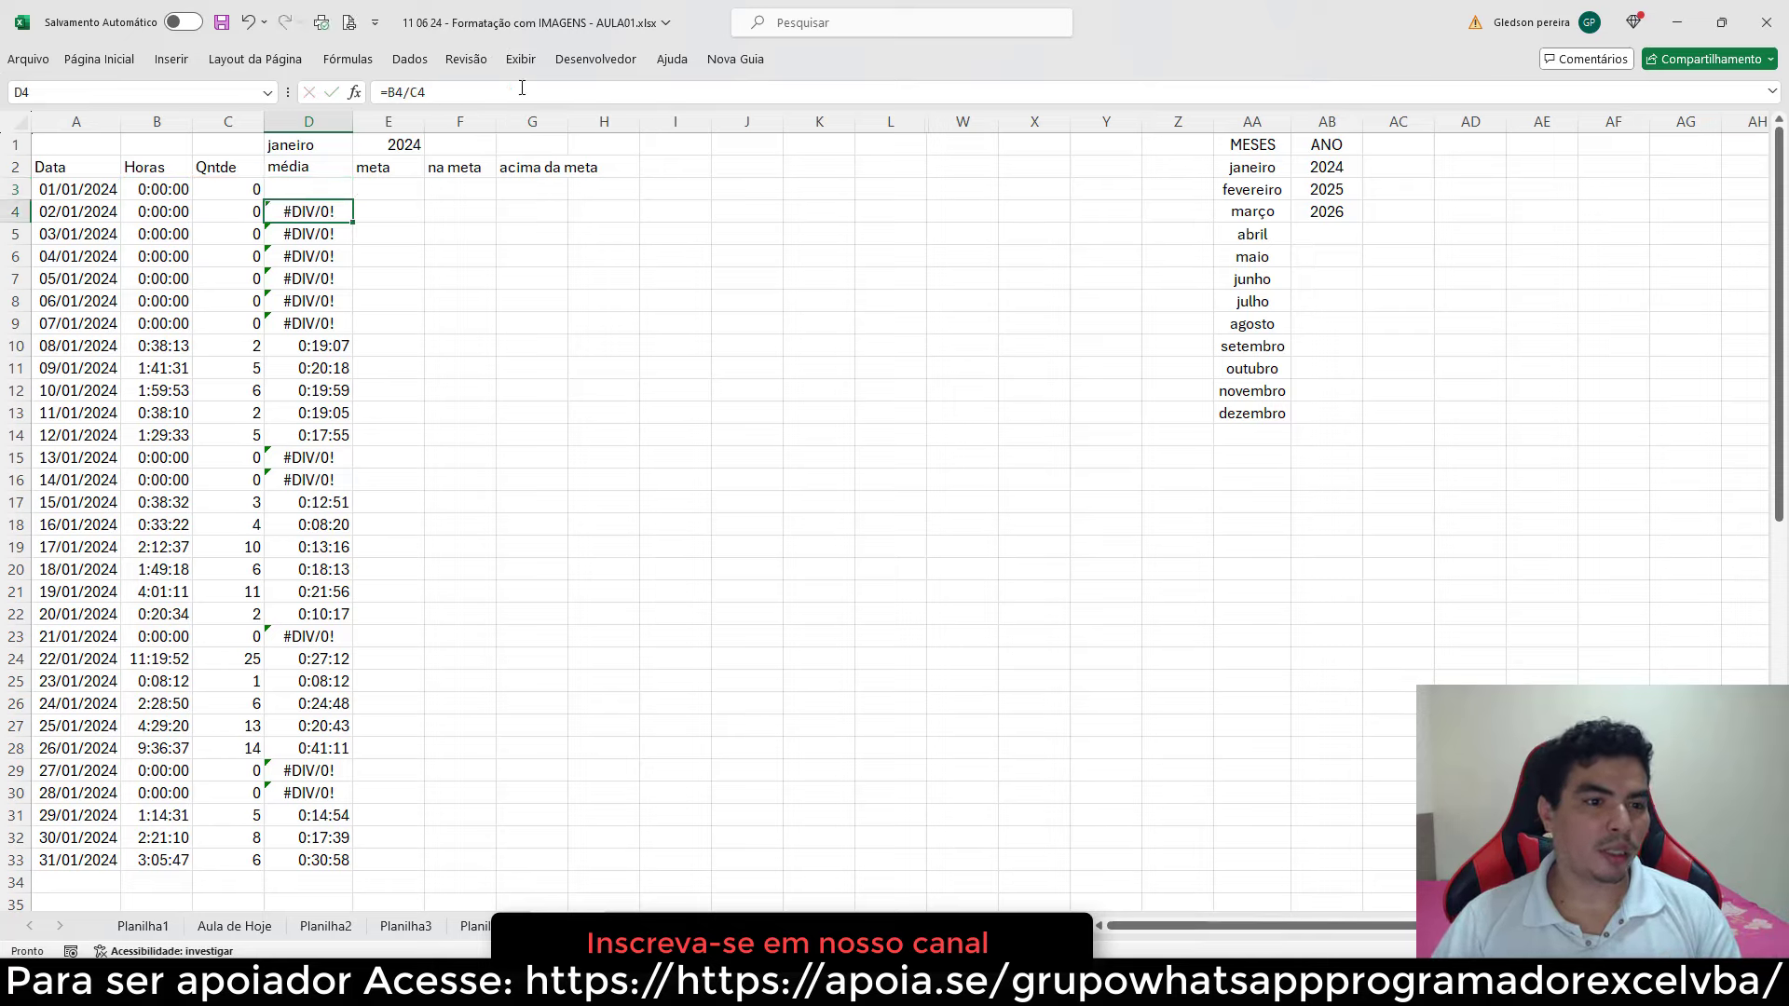
# - Fill the guarded D3 formula down through D33
pyautogui.click(300, 186)
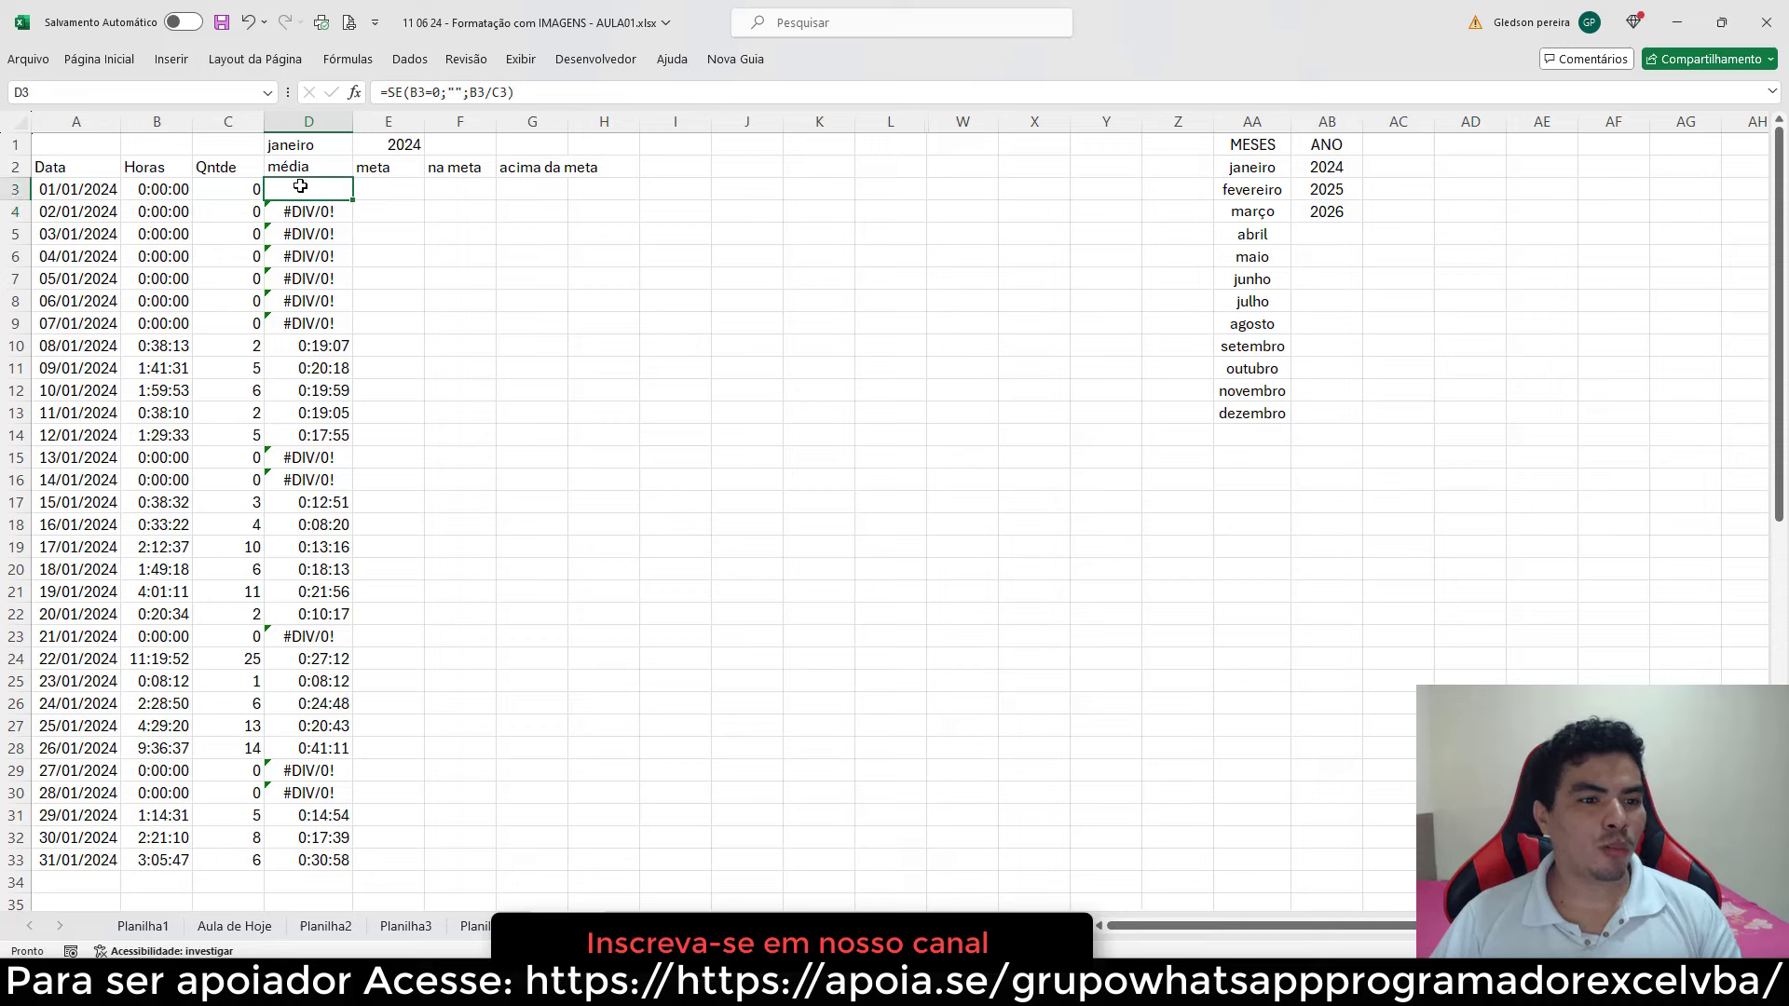
pyautogui.click(160, 190)
pyautogui.click(343, 194)
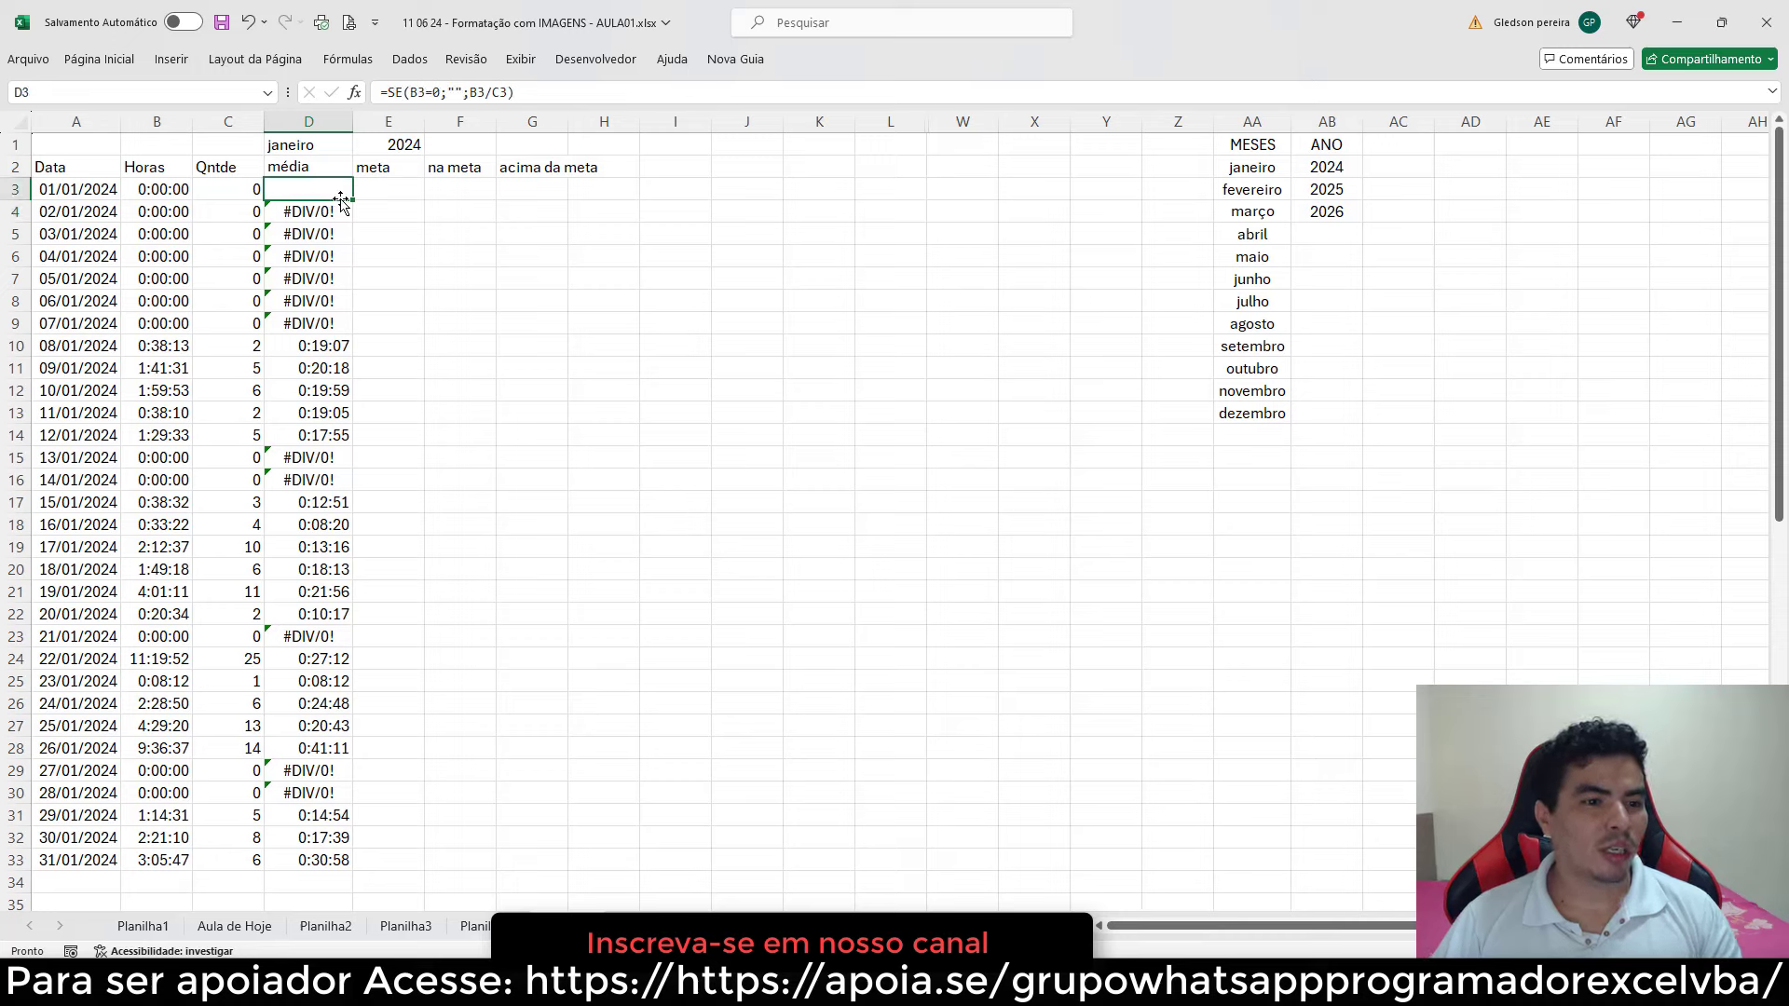
pyautogui.doubleClick(351, 201)
pyautogui.click(431, 290)
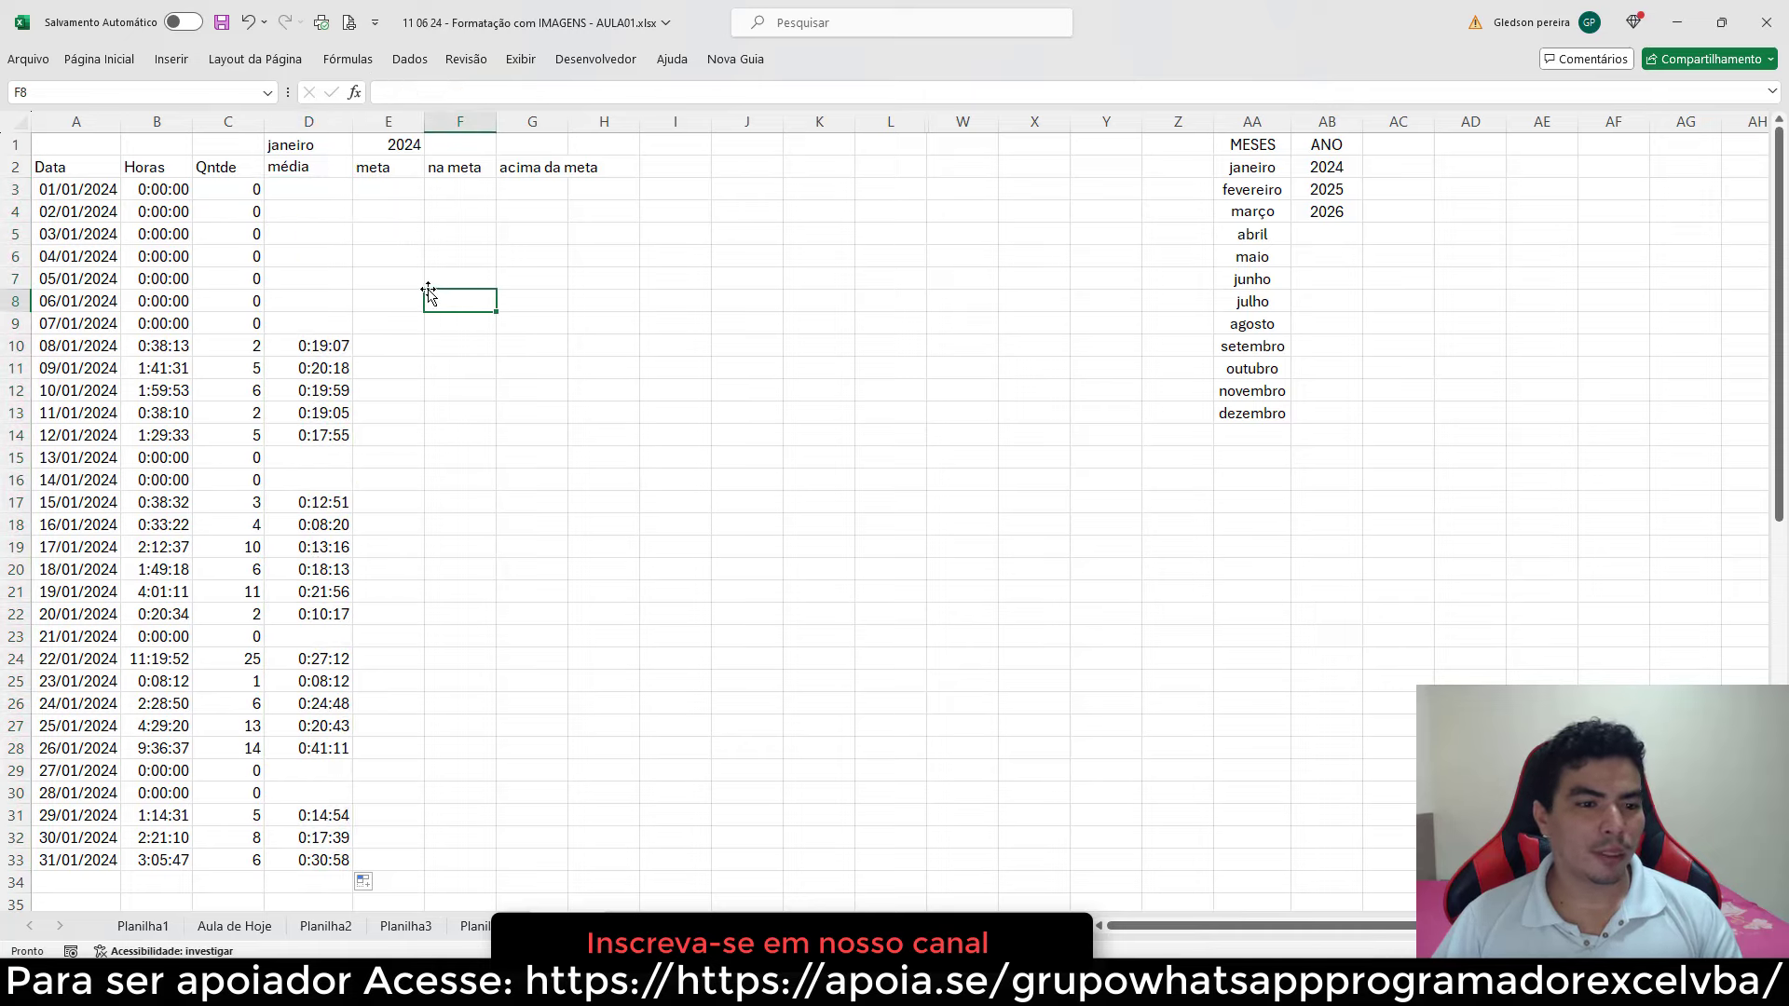
# - Enter the 00:15:00 target in E3 and copy it down to E33
pyautogui.click(386, 186)
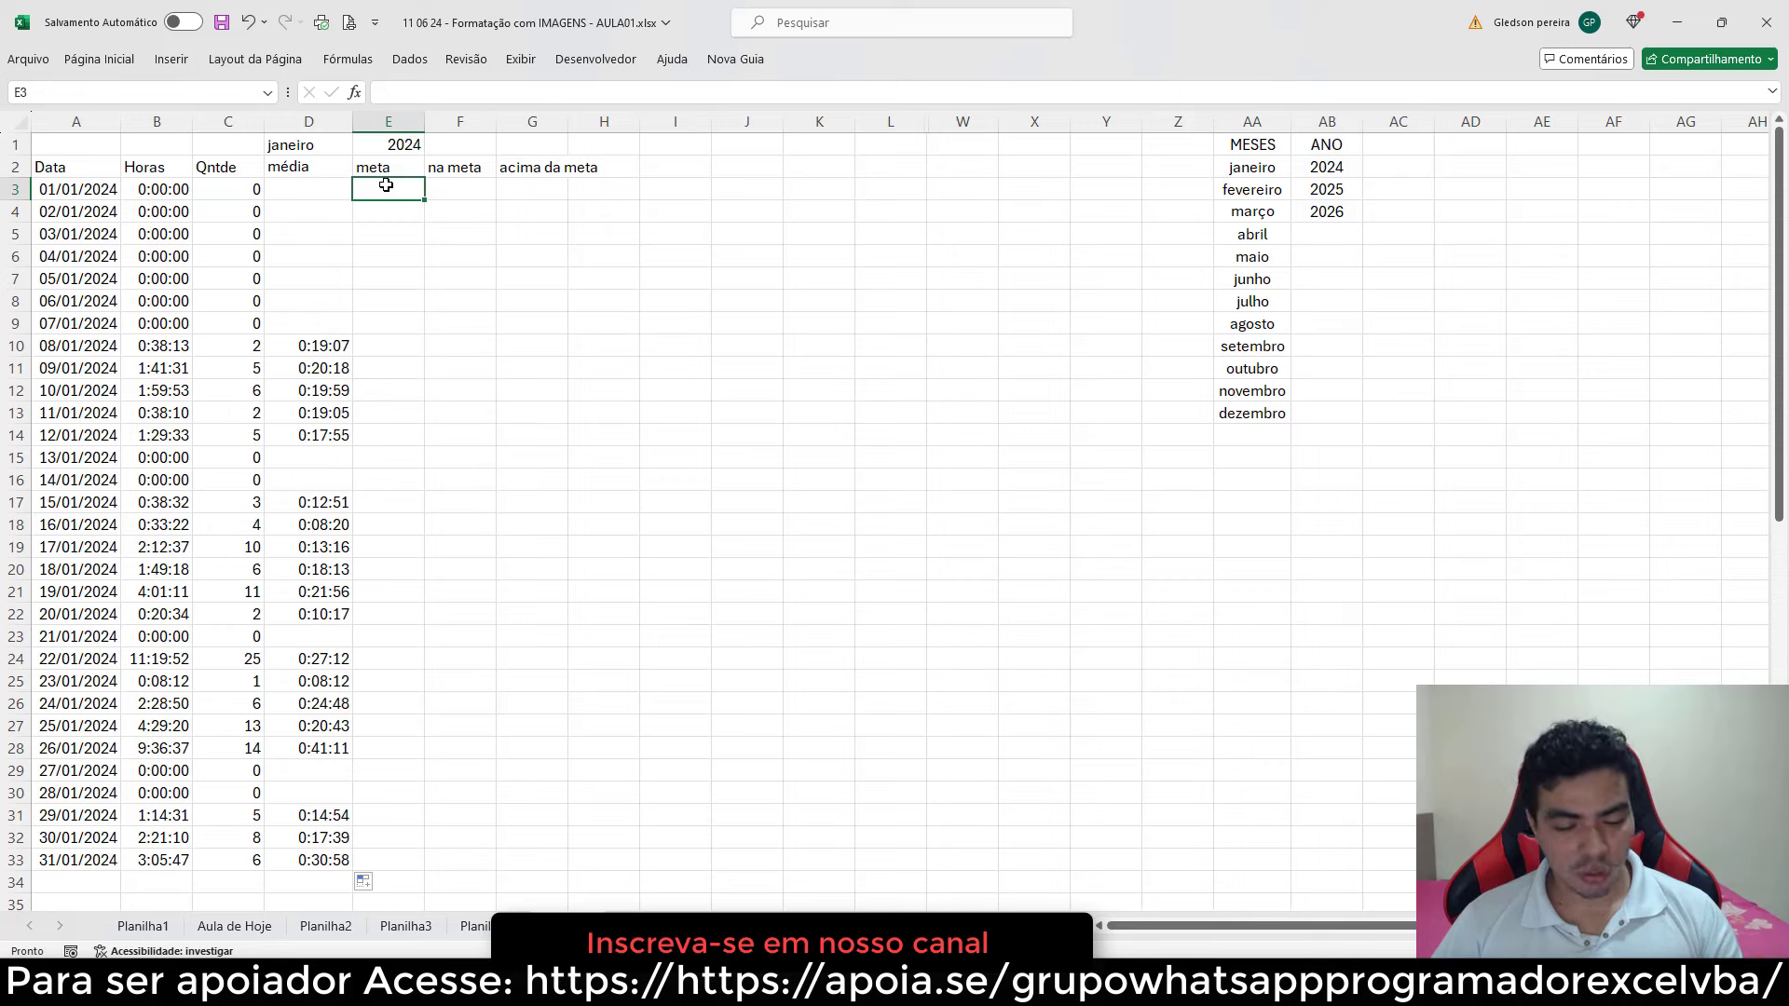
pyautogui.write('00')
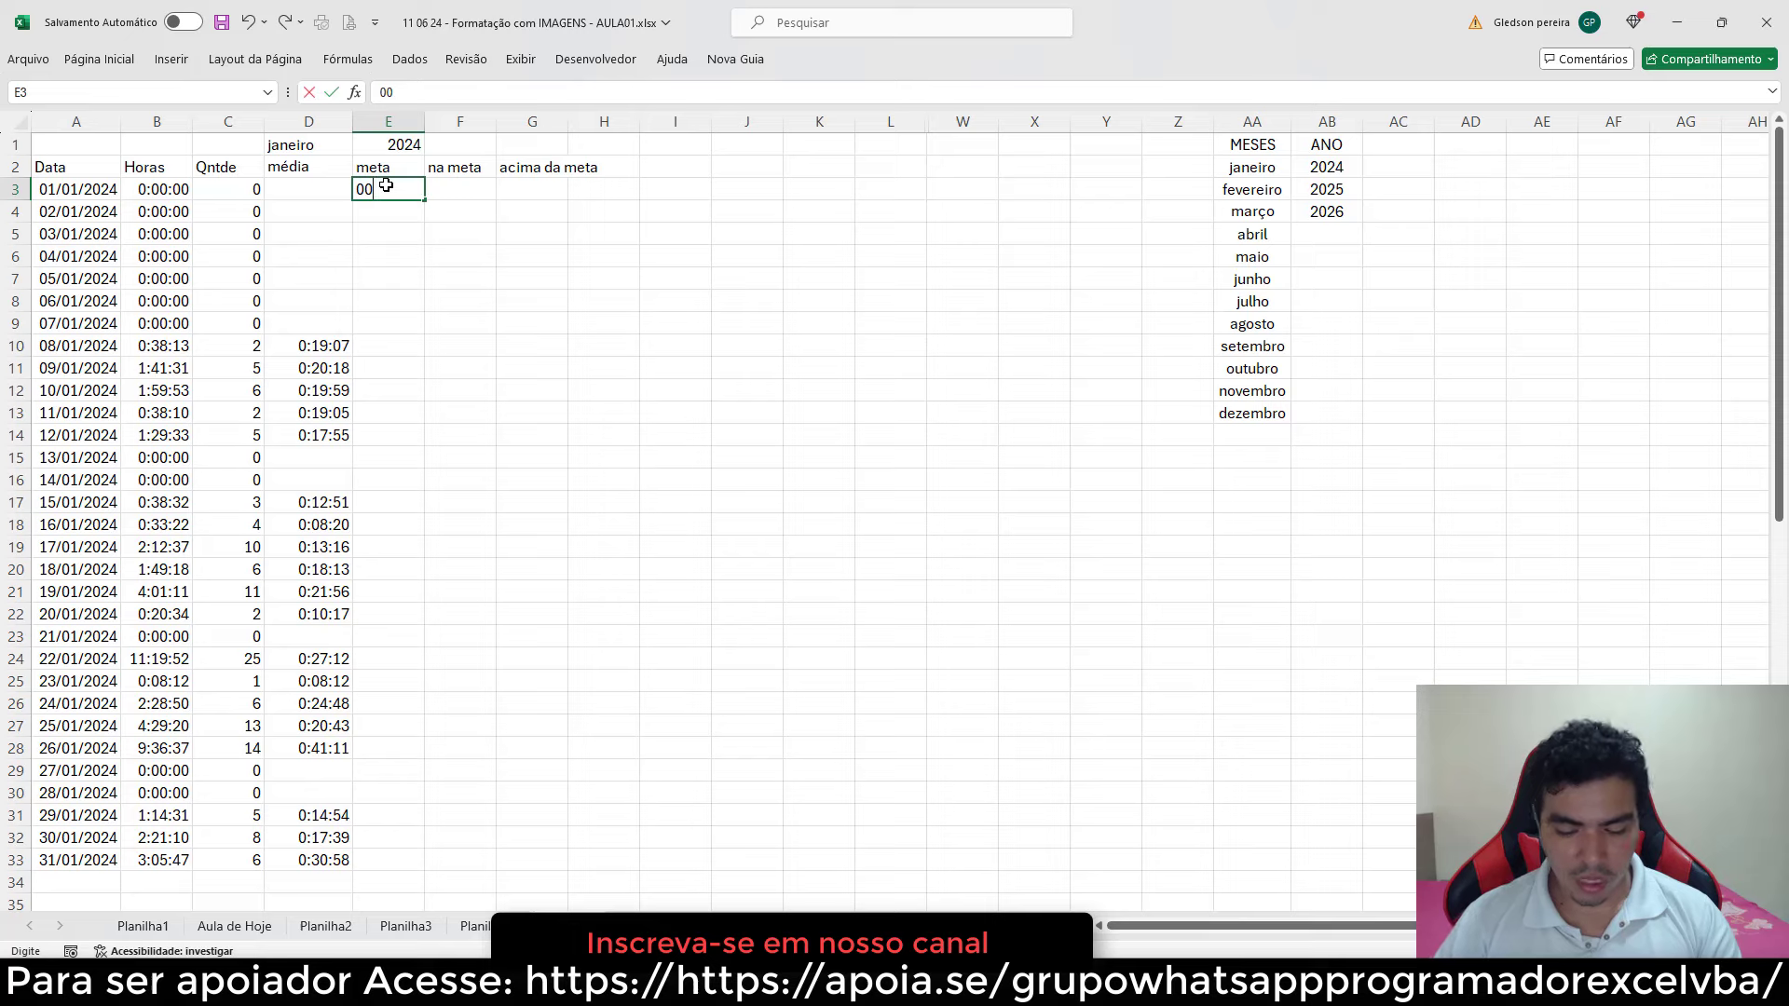
pyautogui.write(':15')
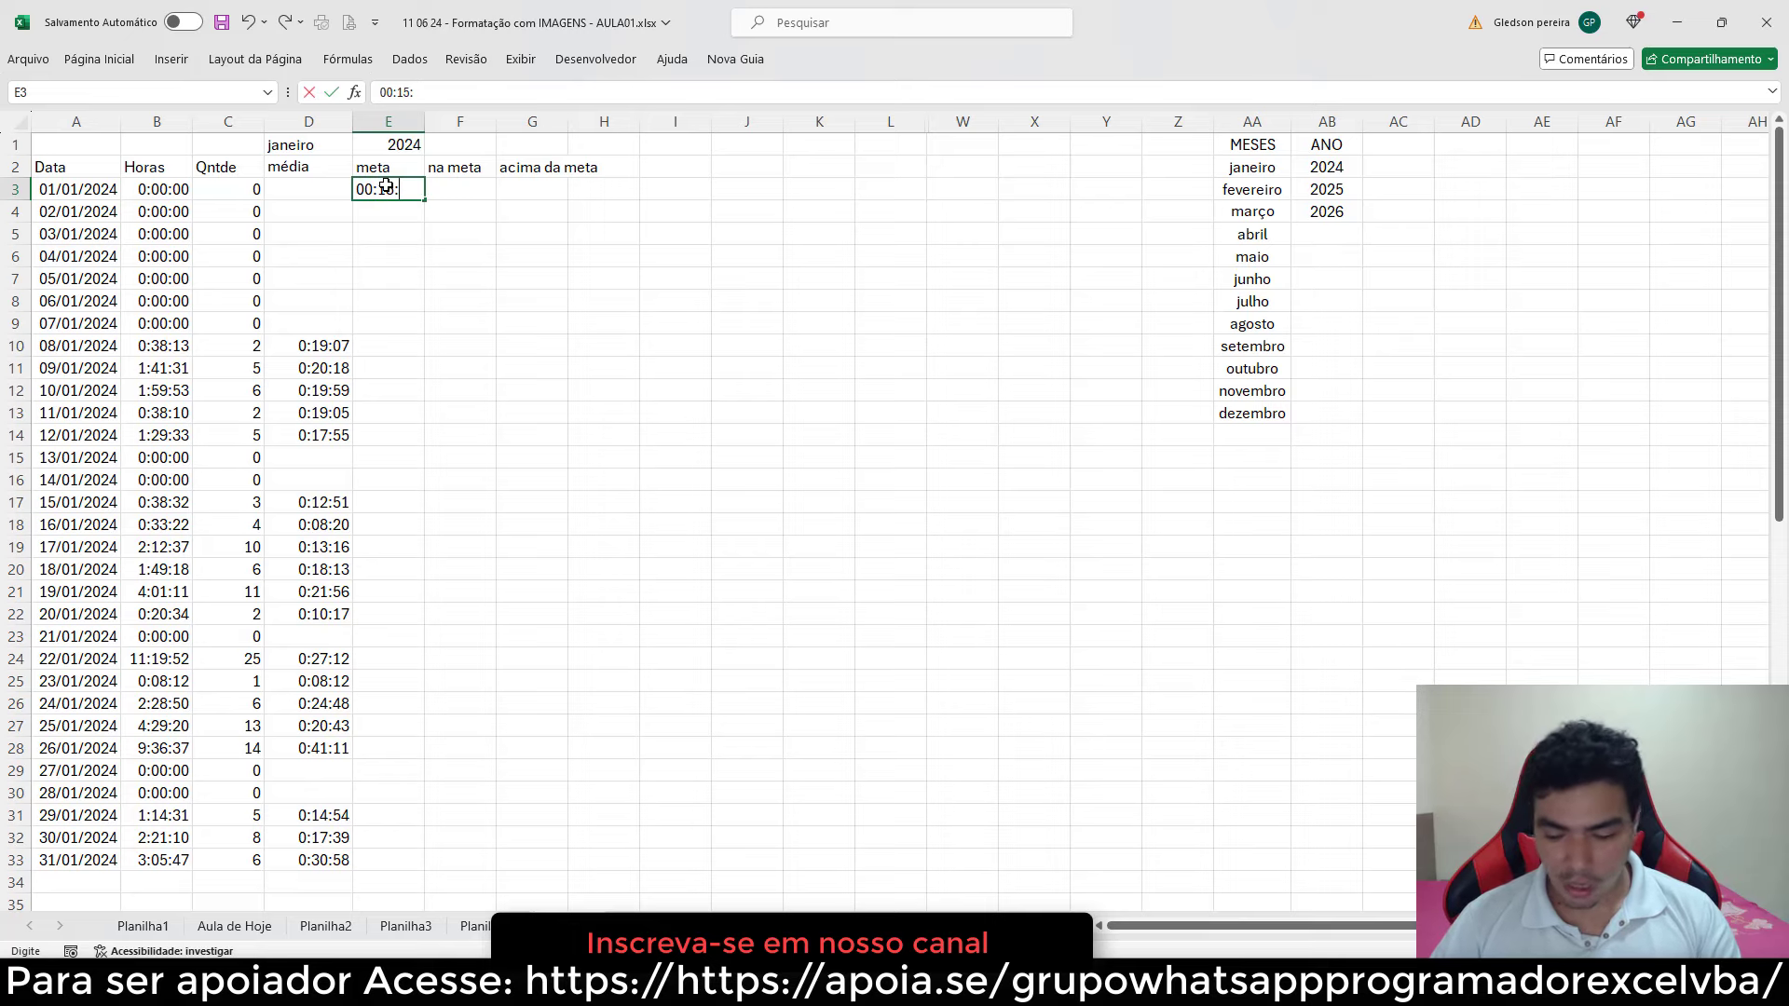
pyautogui.write(':00')
pyautogui.click(444, 255)
pyautogui.click(410, 196)
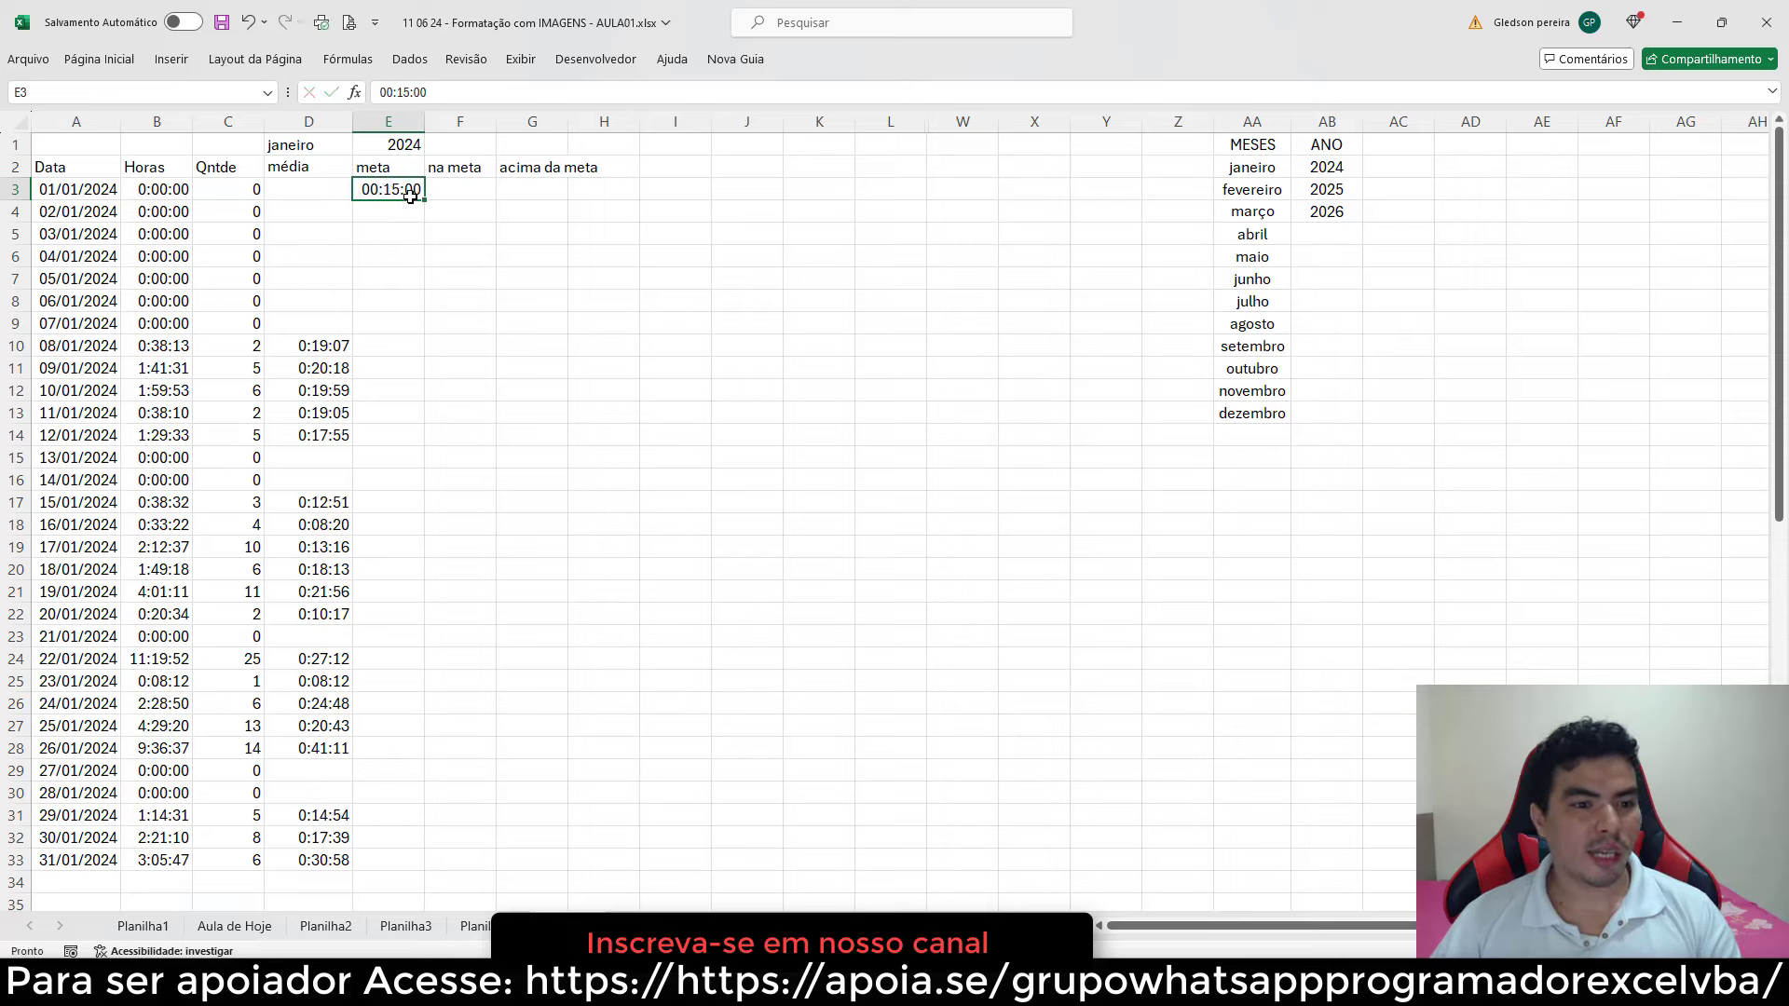
pyautogui.hotkey('ctrl', 'c')
pyautogui.moveTo(403, 213); pyautogui.dragTo(384, 856)
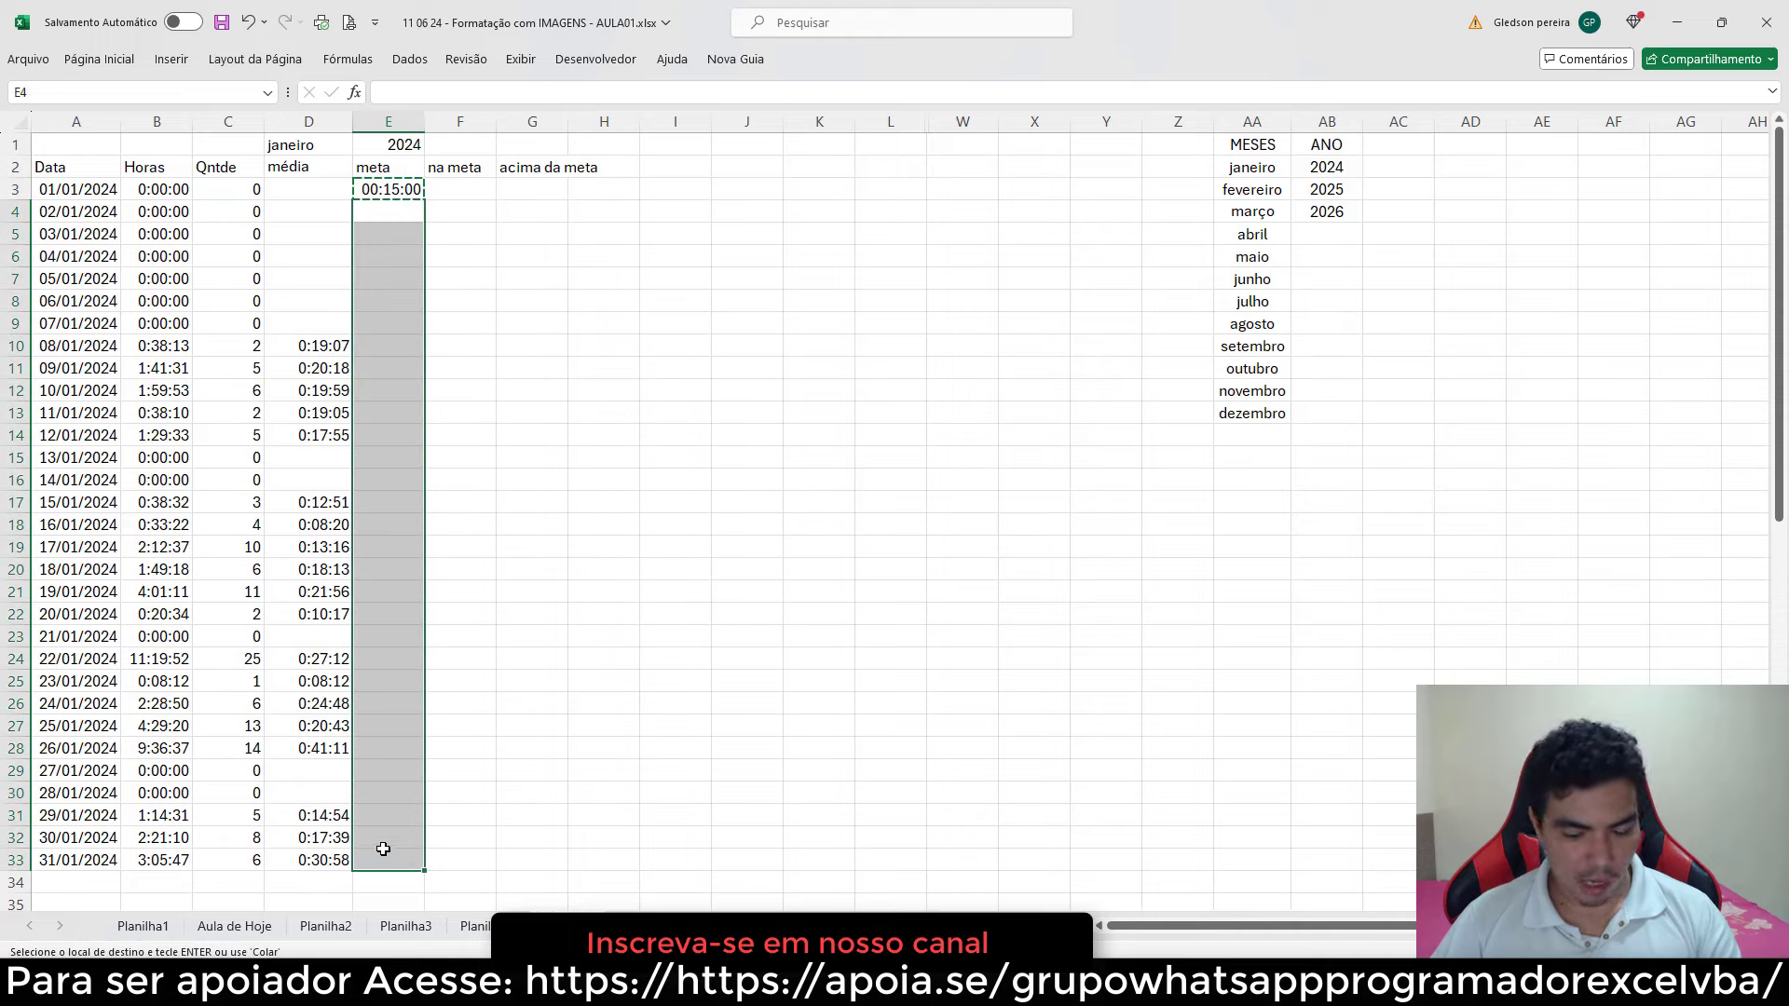
pyautogui.hotkey('ctrl', 'v')
pyautogui.click(488, 584)
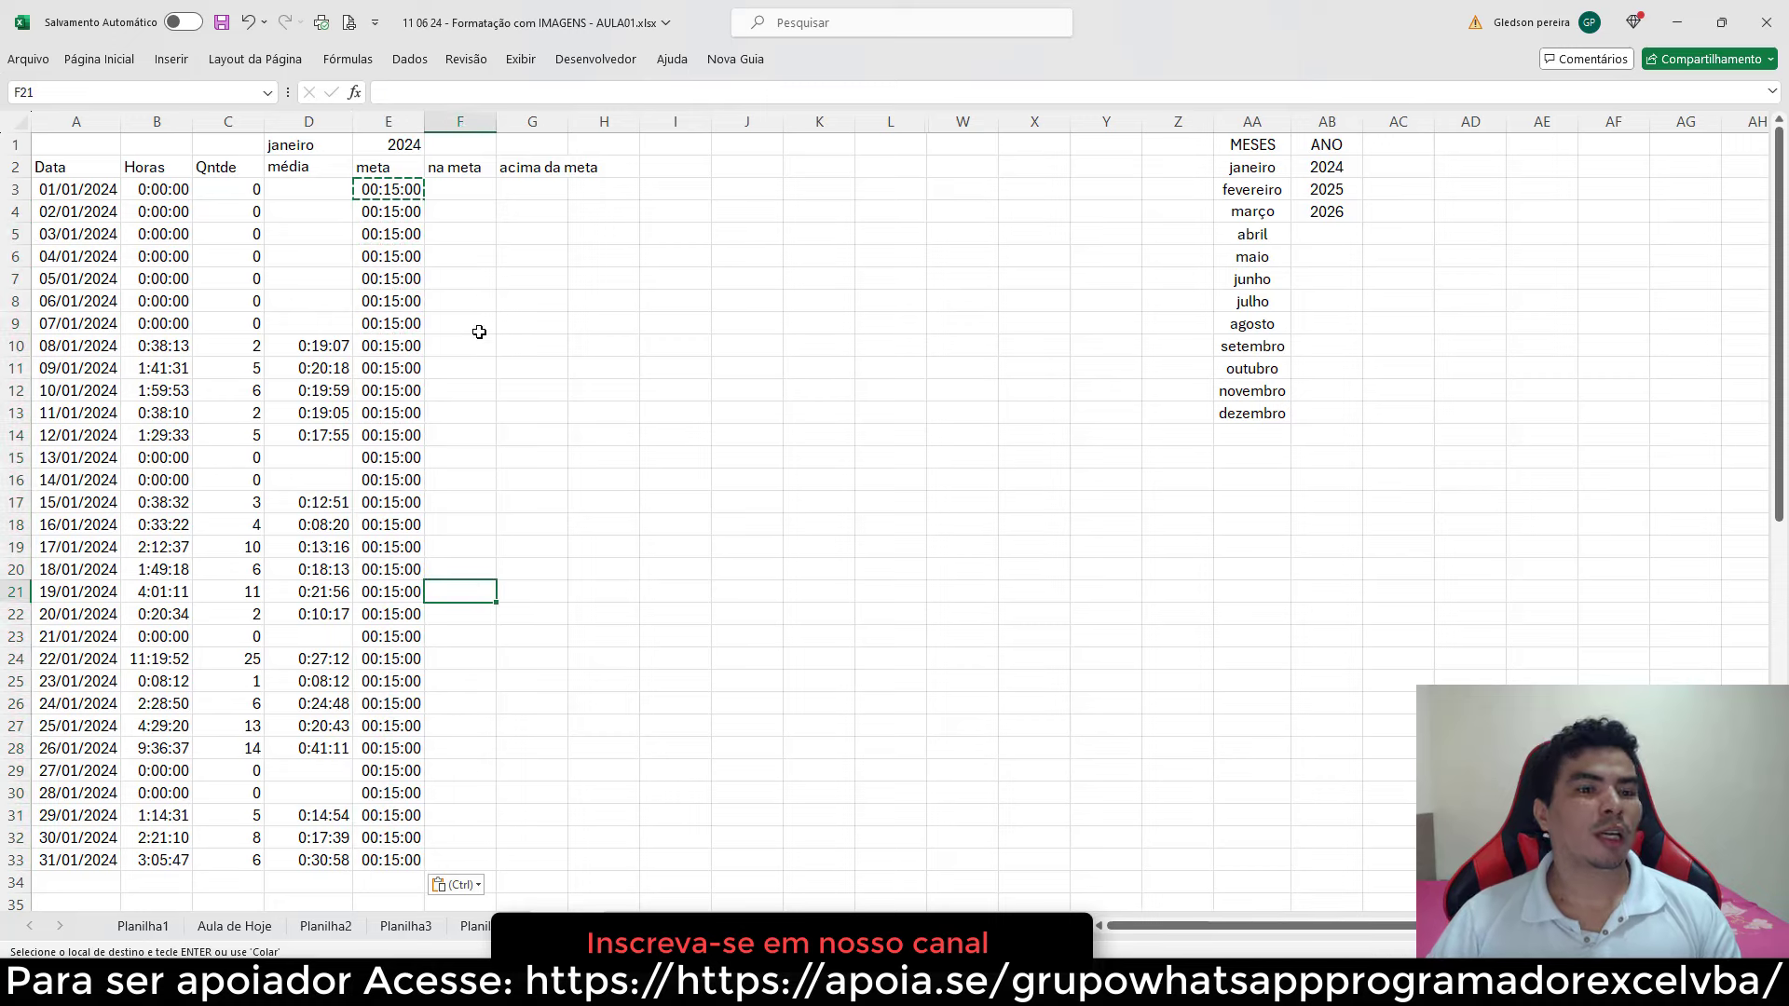
# - Autofit column G to fit the 'acima da meta' heading, cancel copy mode, and save
pyautogui.click(468, 192)
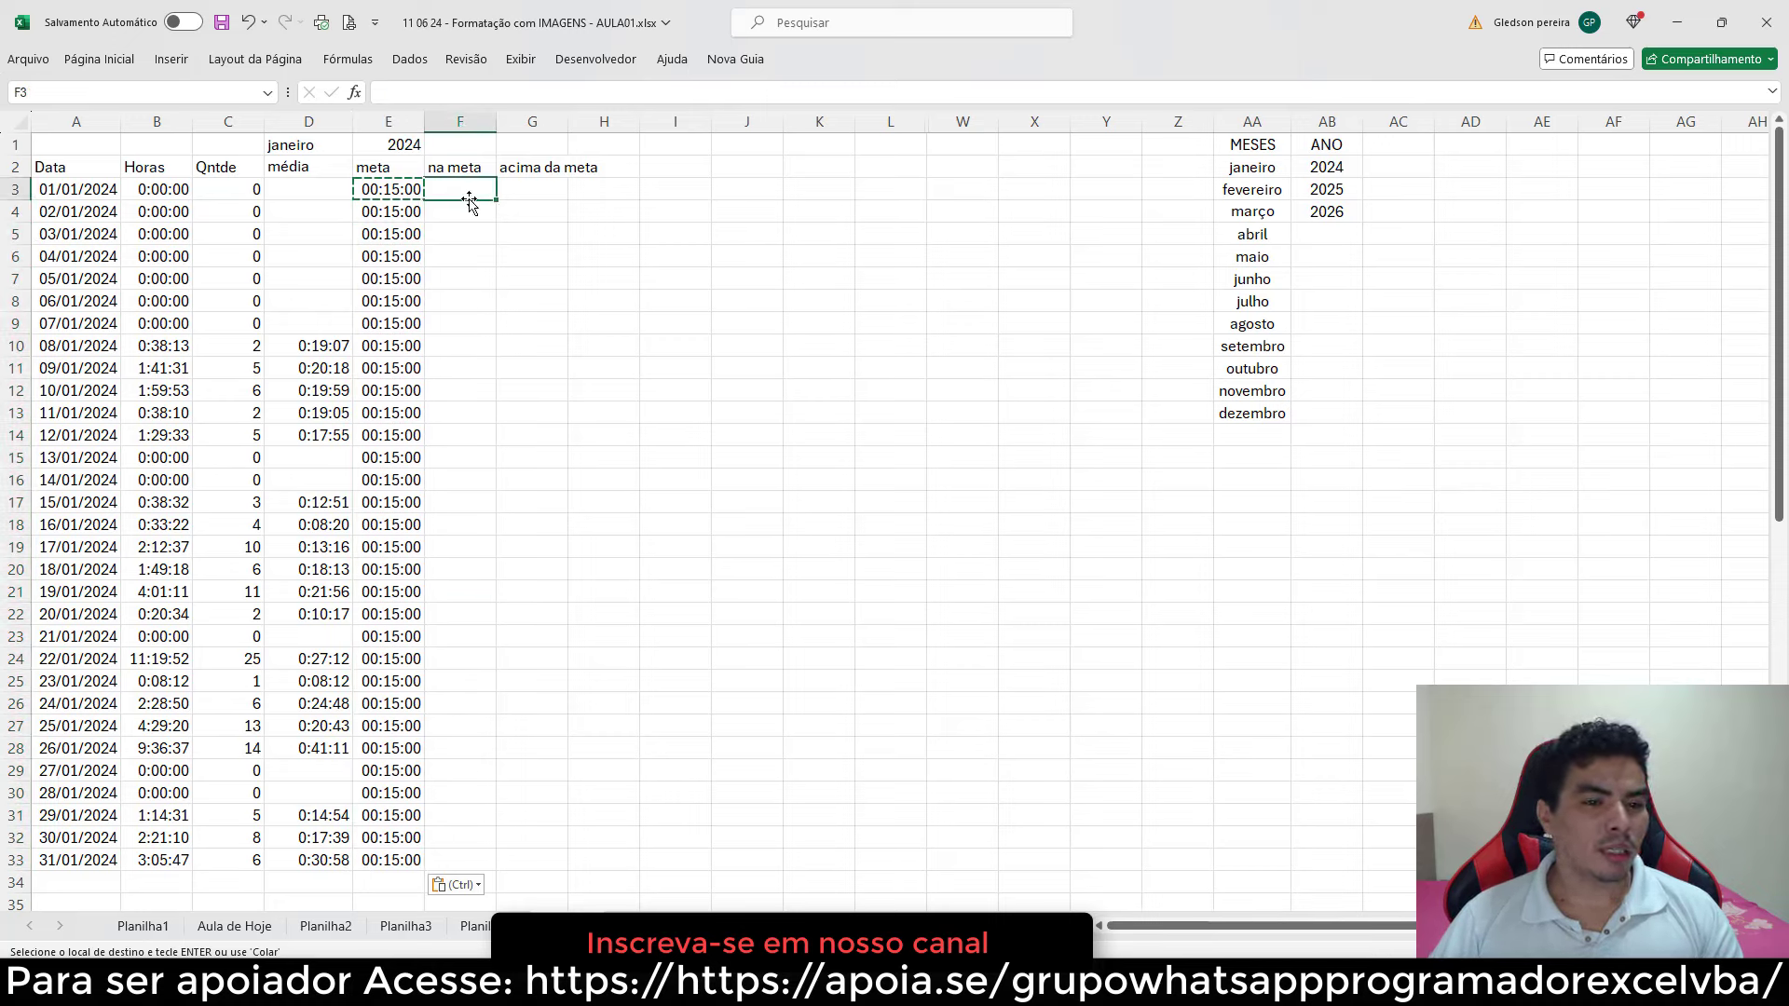
pyautogui.click(540, 165)
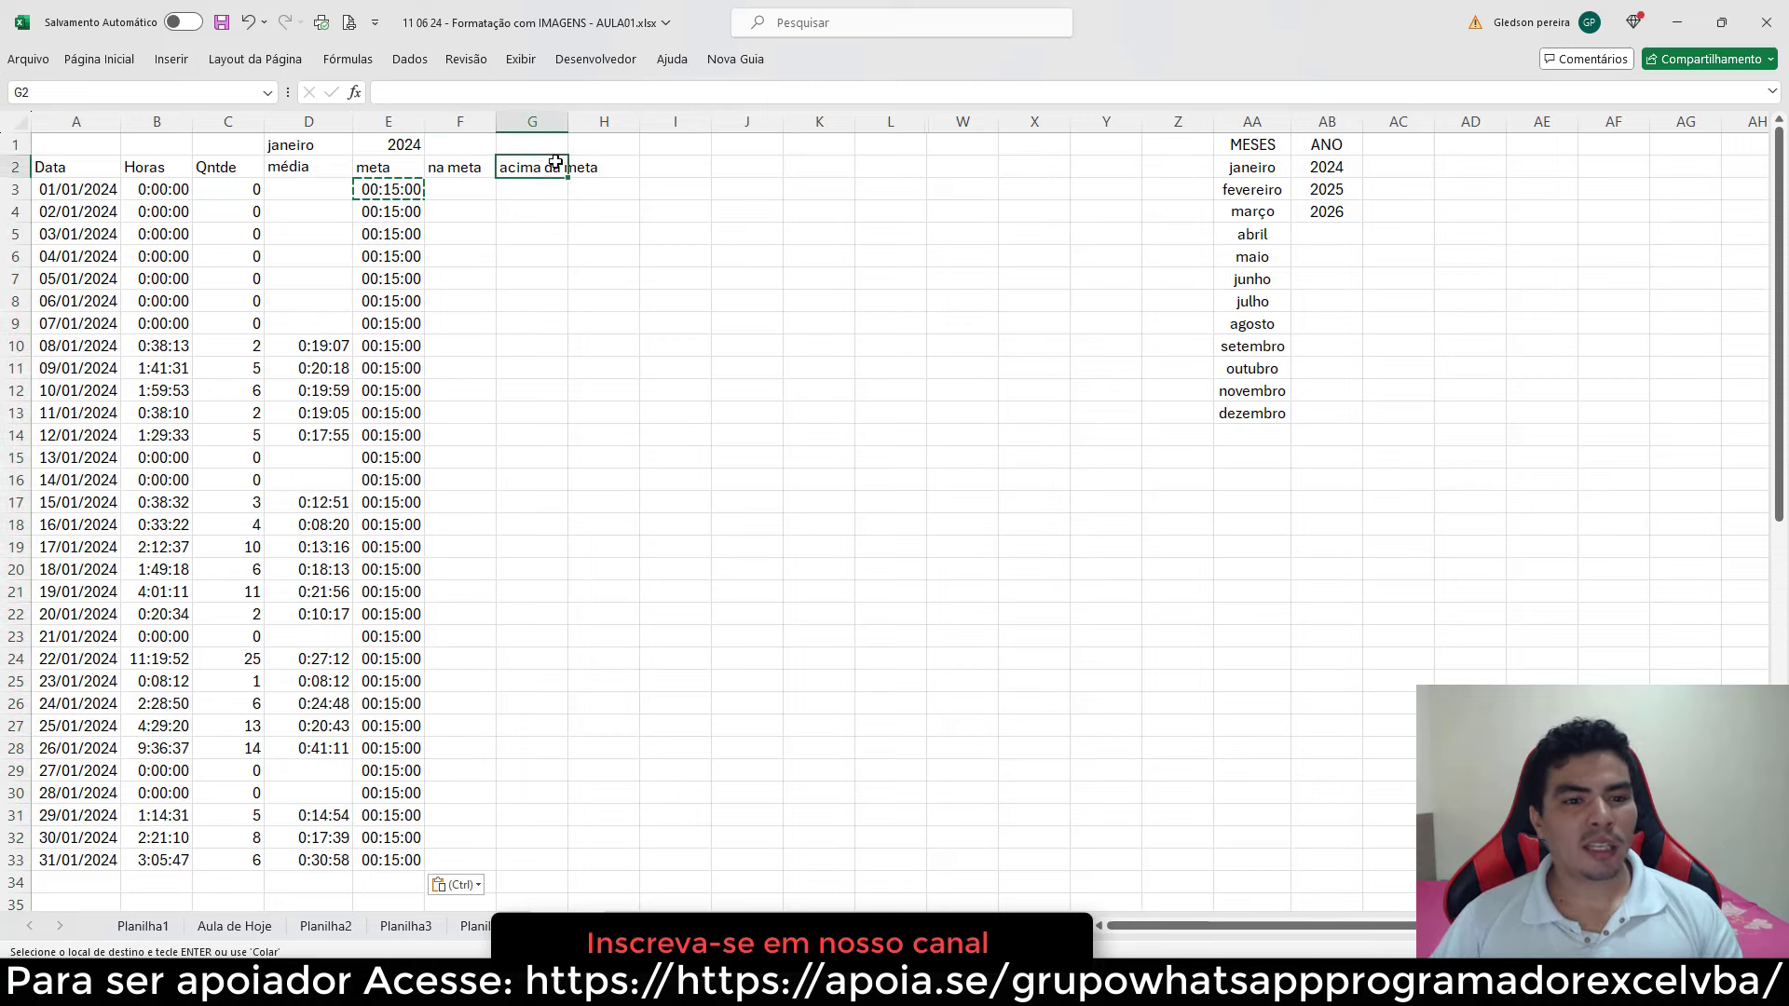
pyautogui.doubleClick(569, 125)
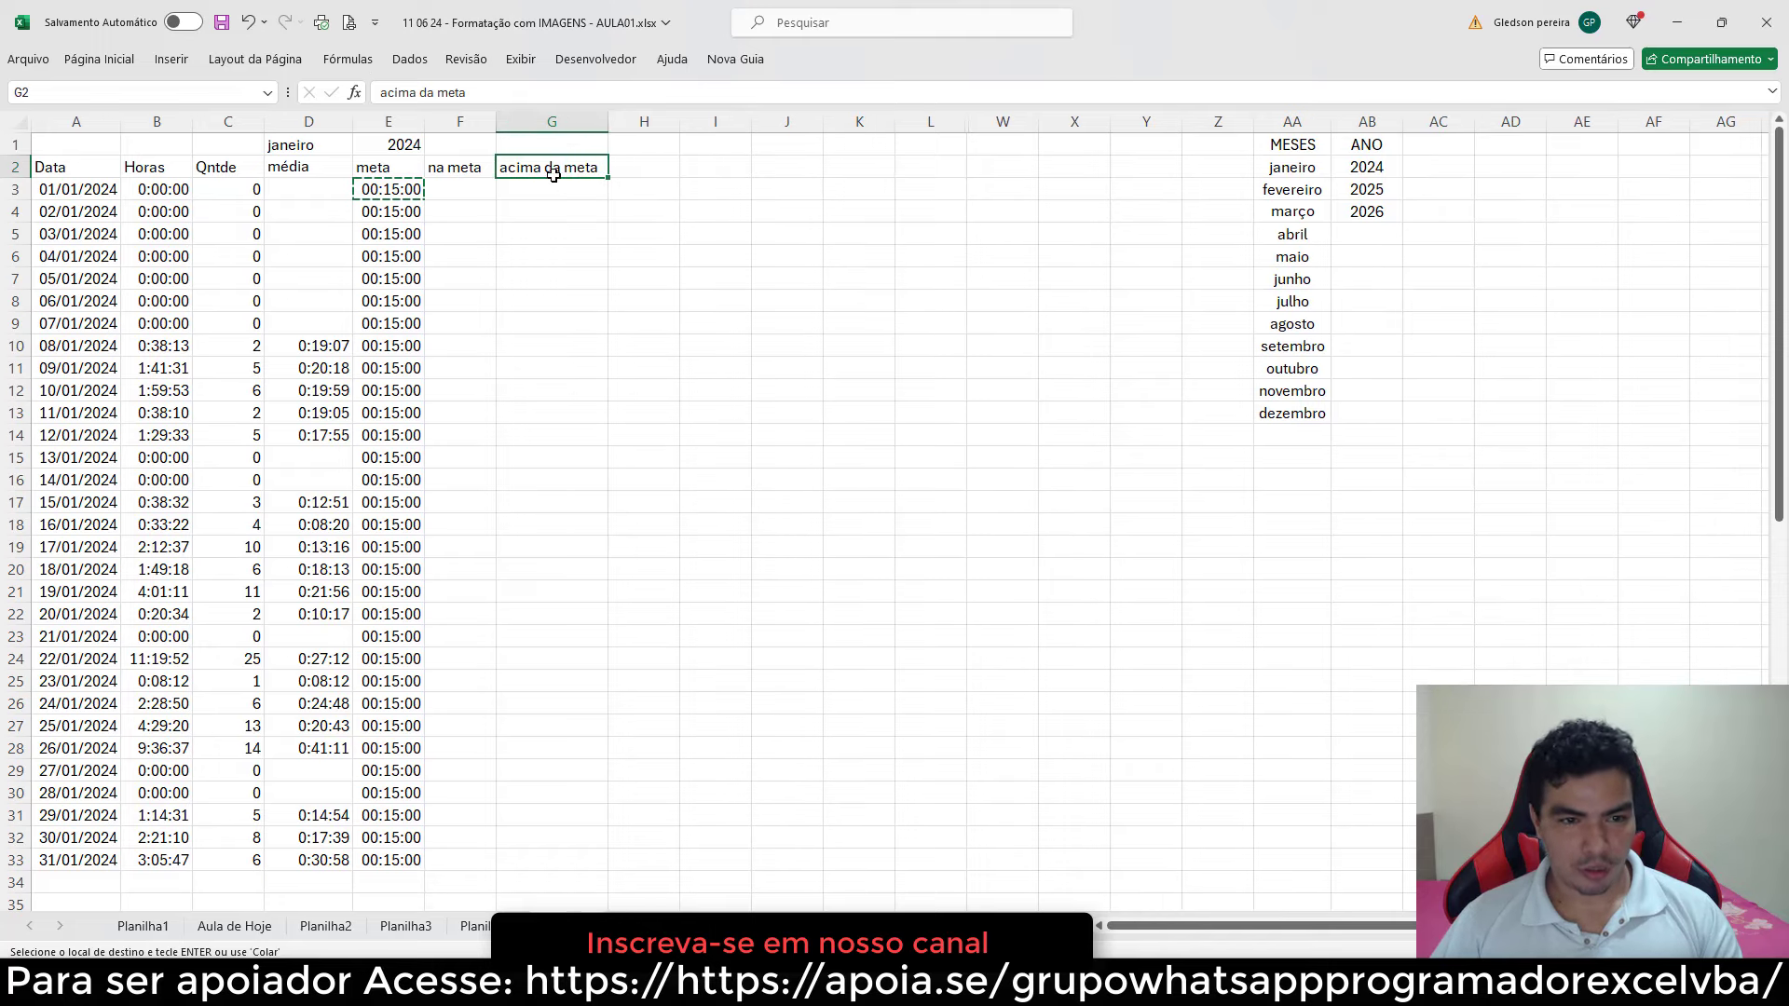
pyautogui.click(525, 227)
pyautogui.press('Escape')
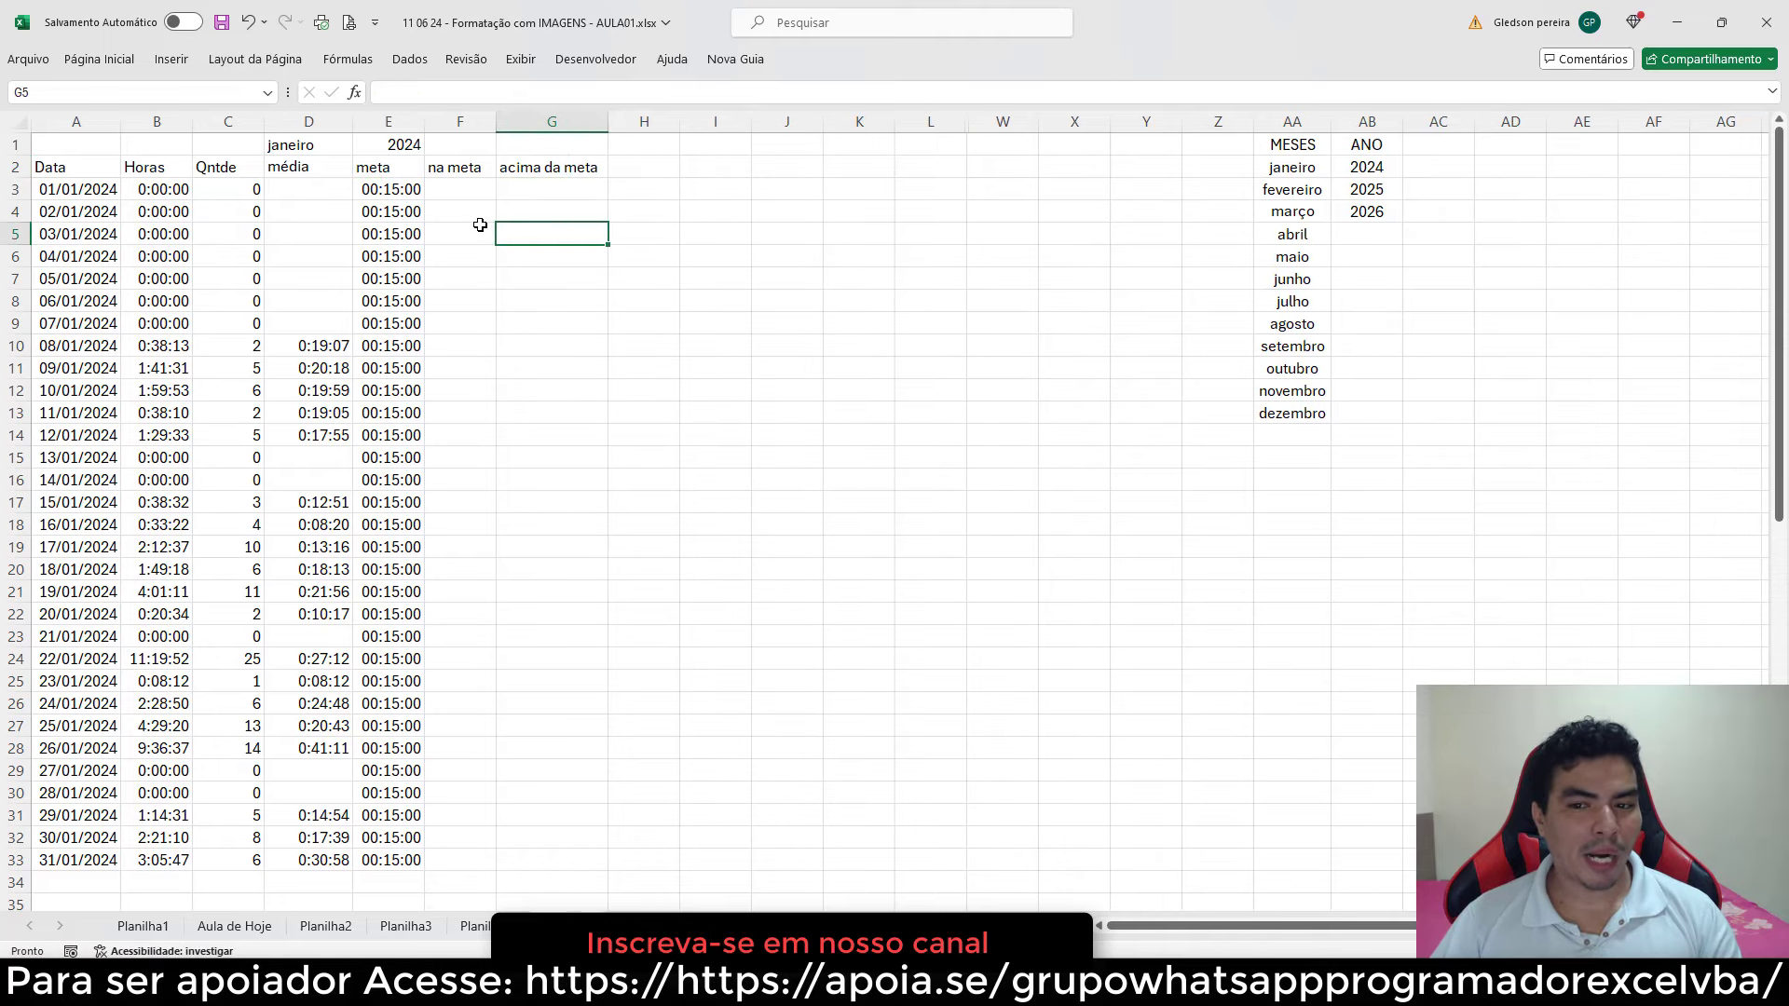
pyautogui.click(222, 24)
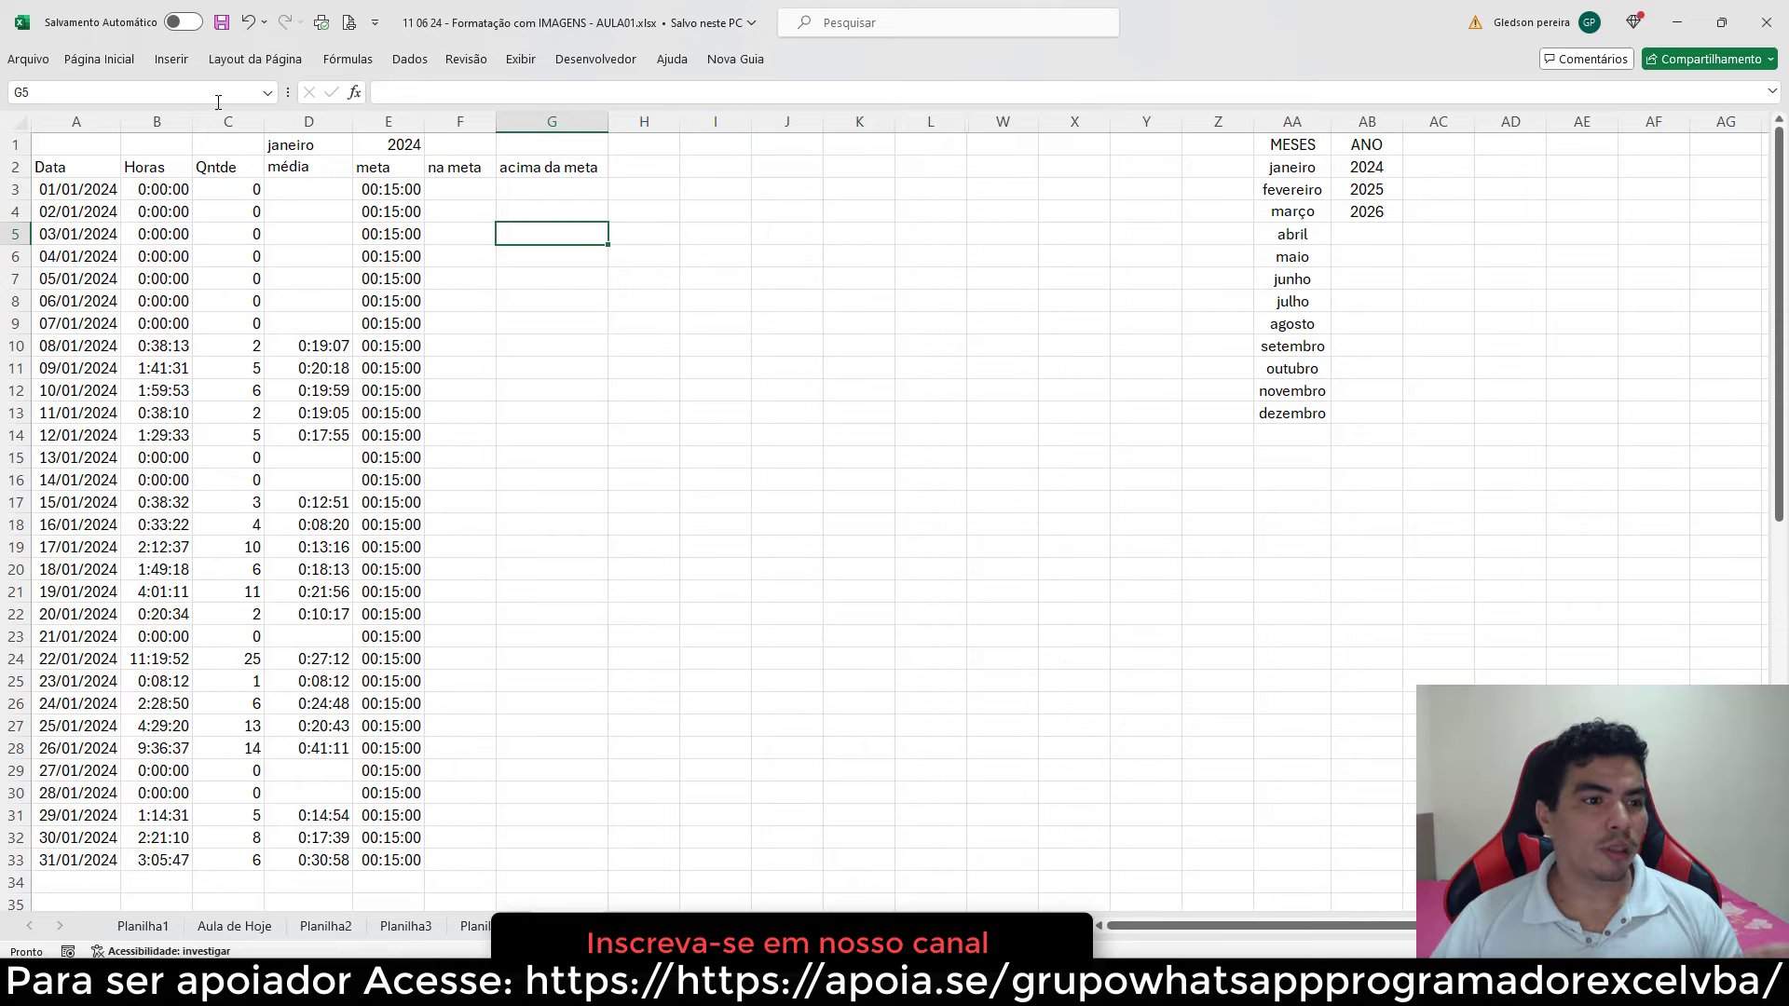
# - Insert an empty clustered column chart and widen it slightly to the left
pyautogui.click(172, 60)
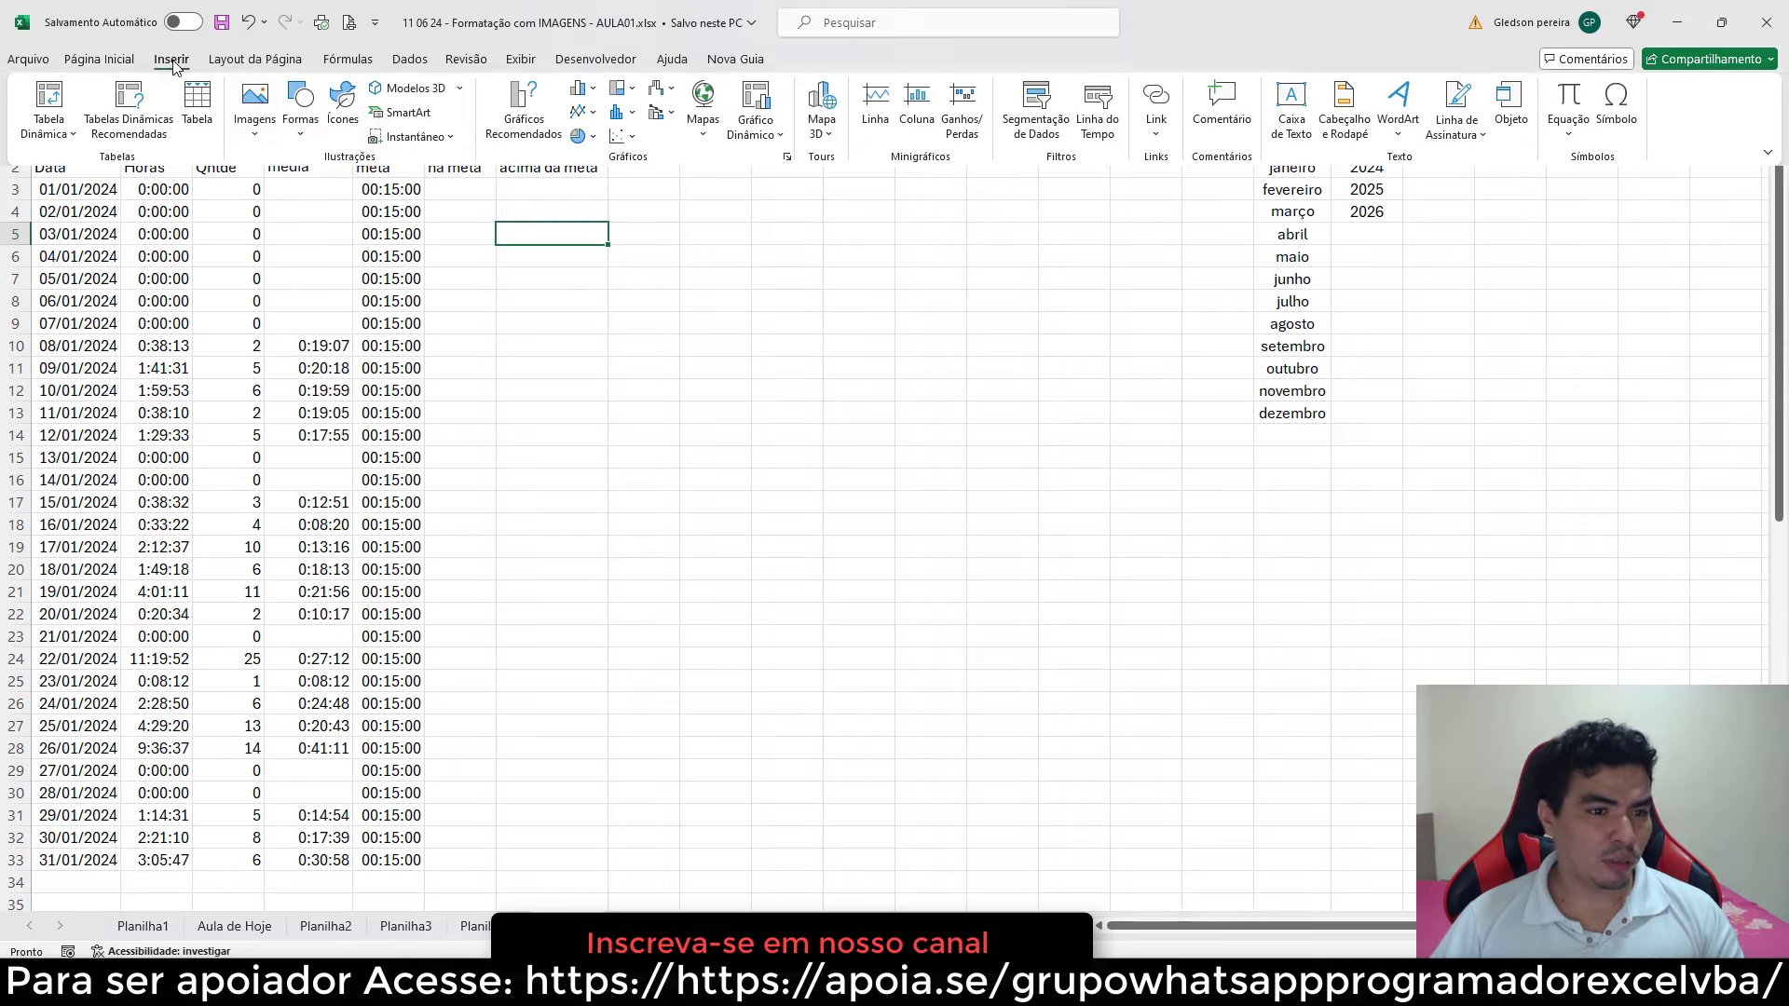
pyautogui.click(580, 96)
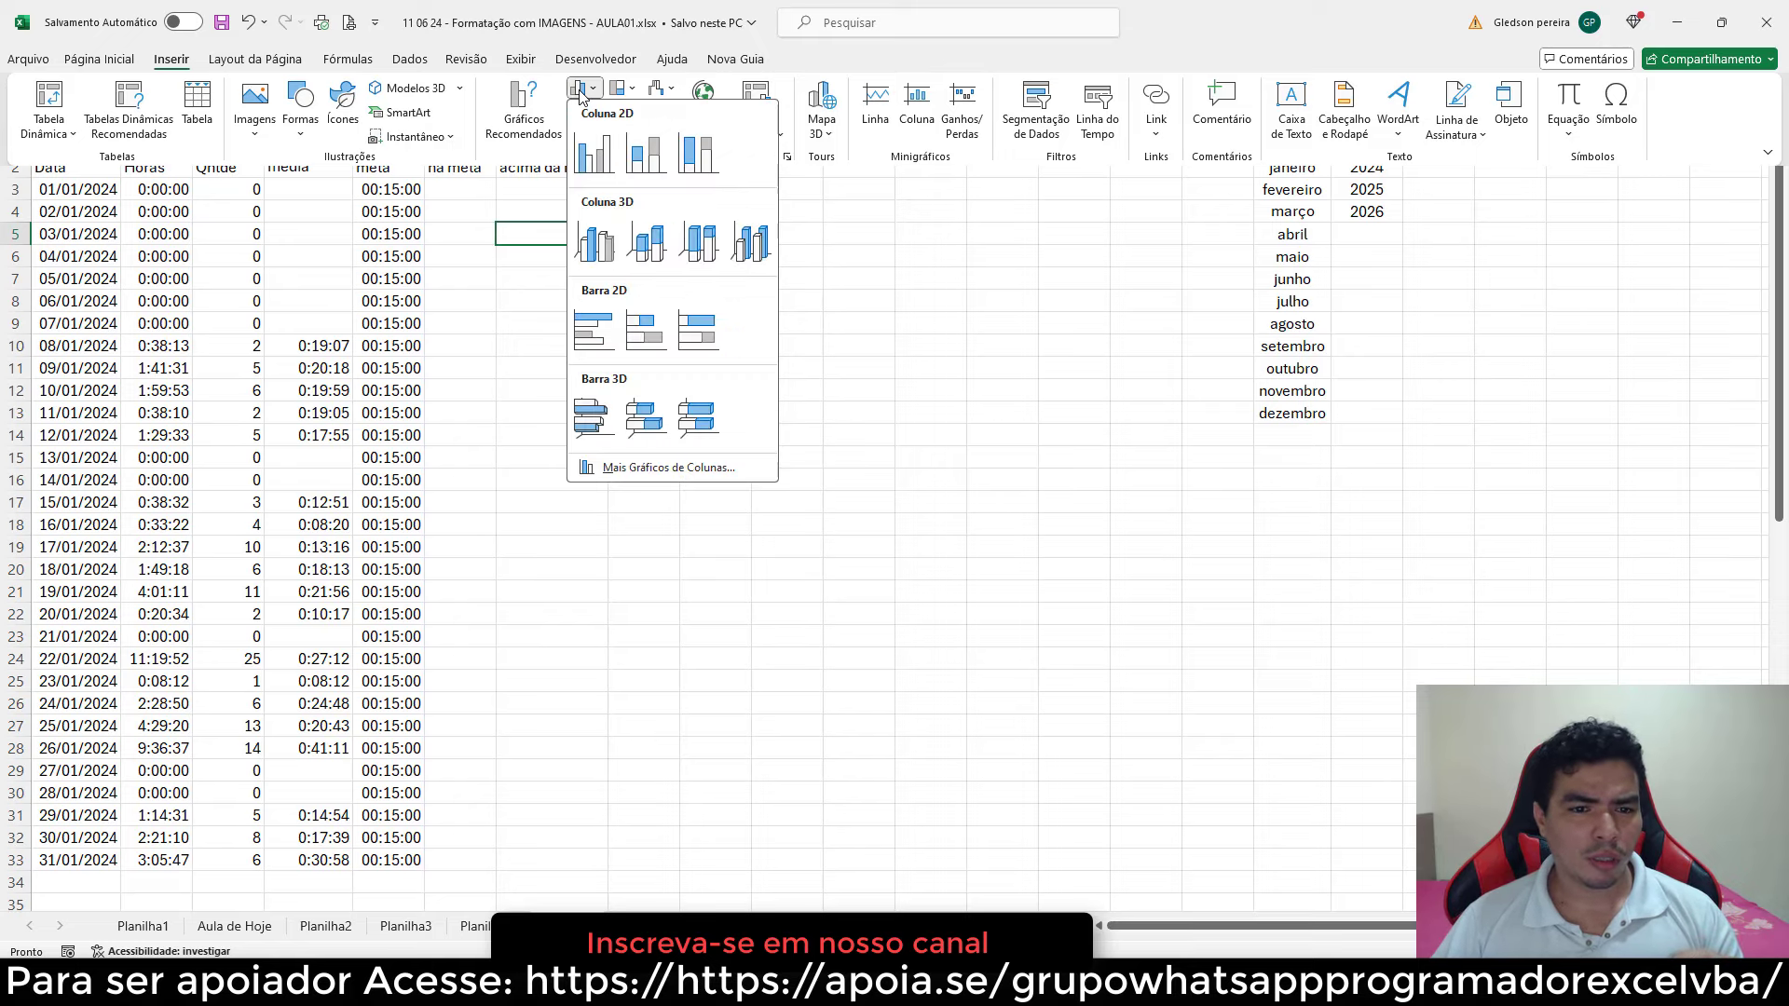
pyautogui.click(600, 168)
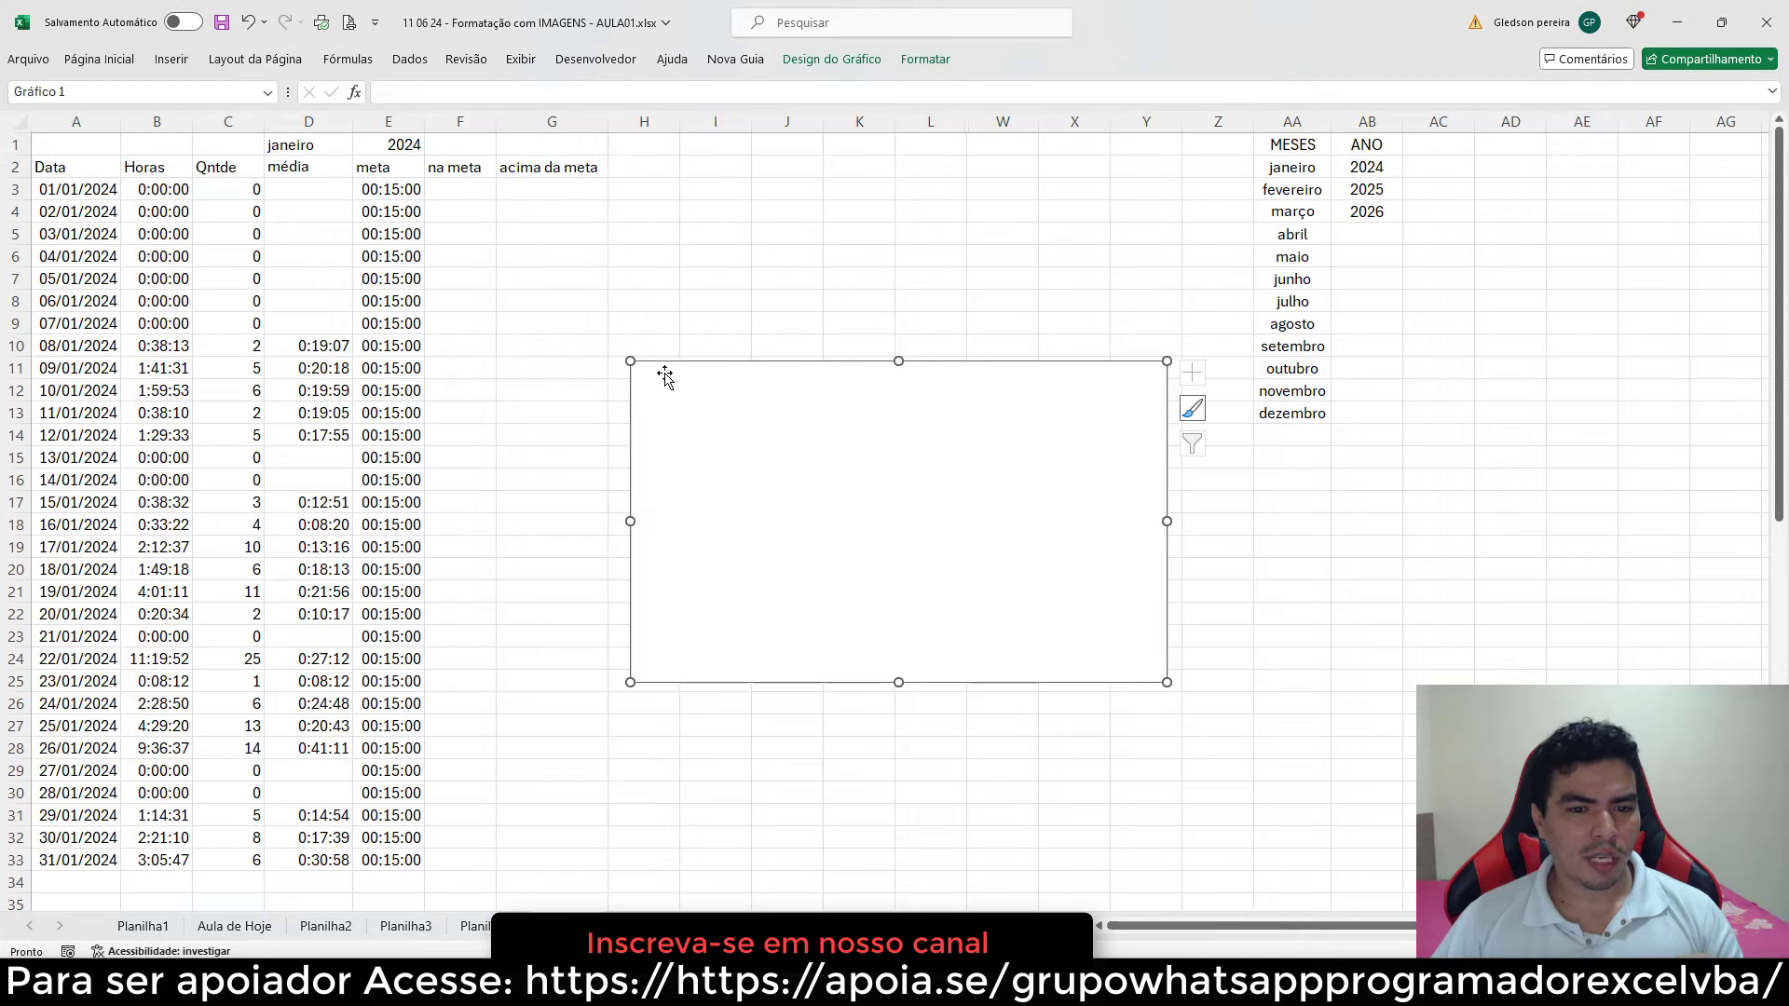
pyautogui.moveTo(630, 361); pyautogui.dragTo(572, 364)
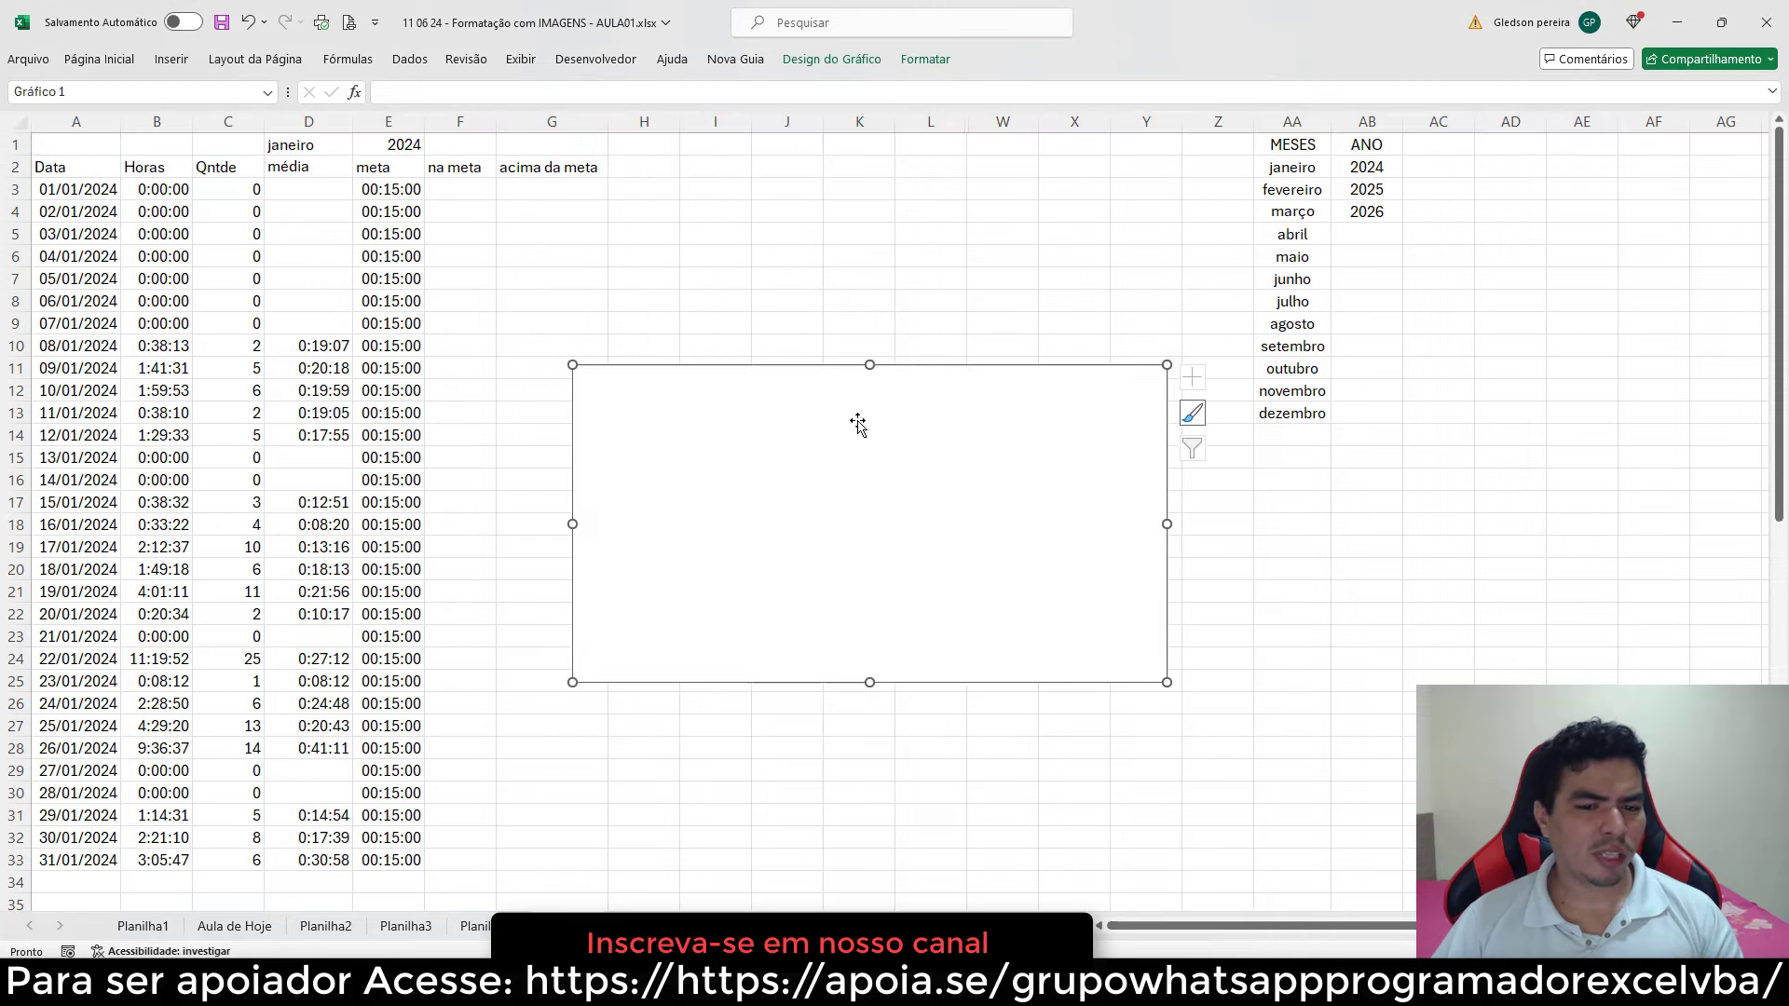
pyautogui.rightClick(817, 477)
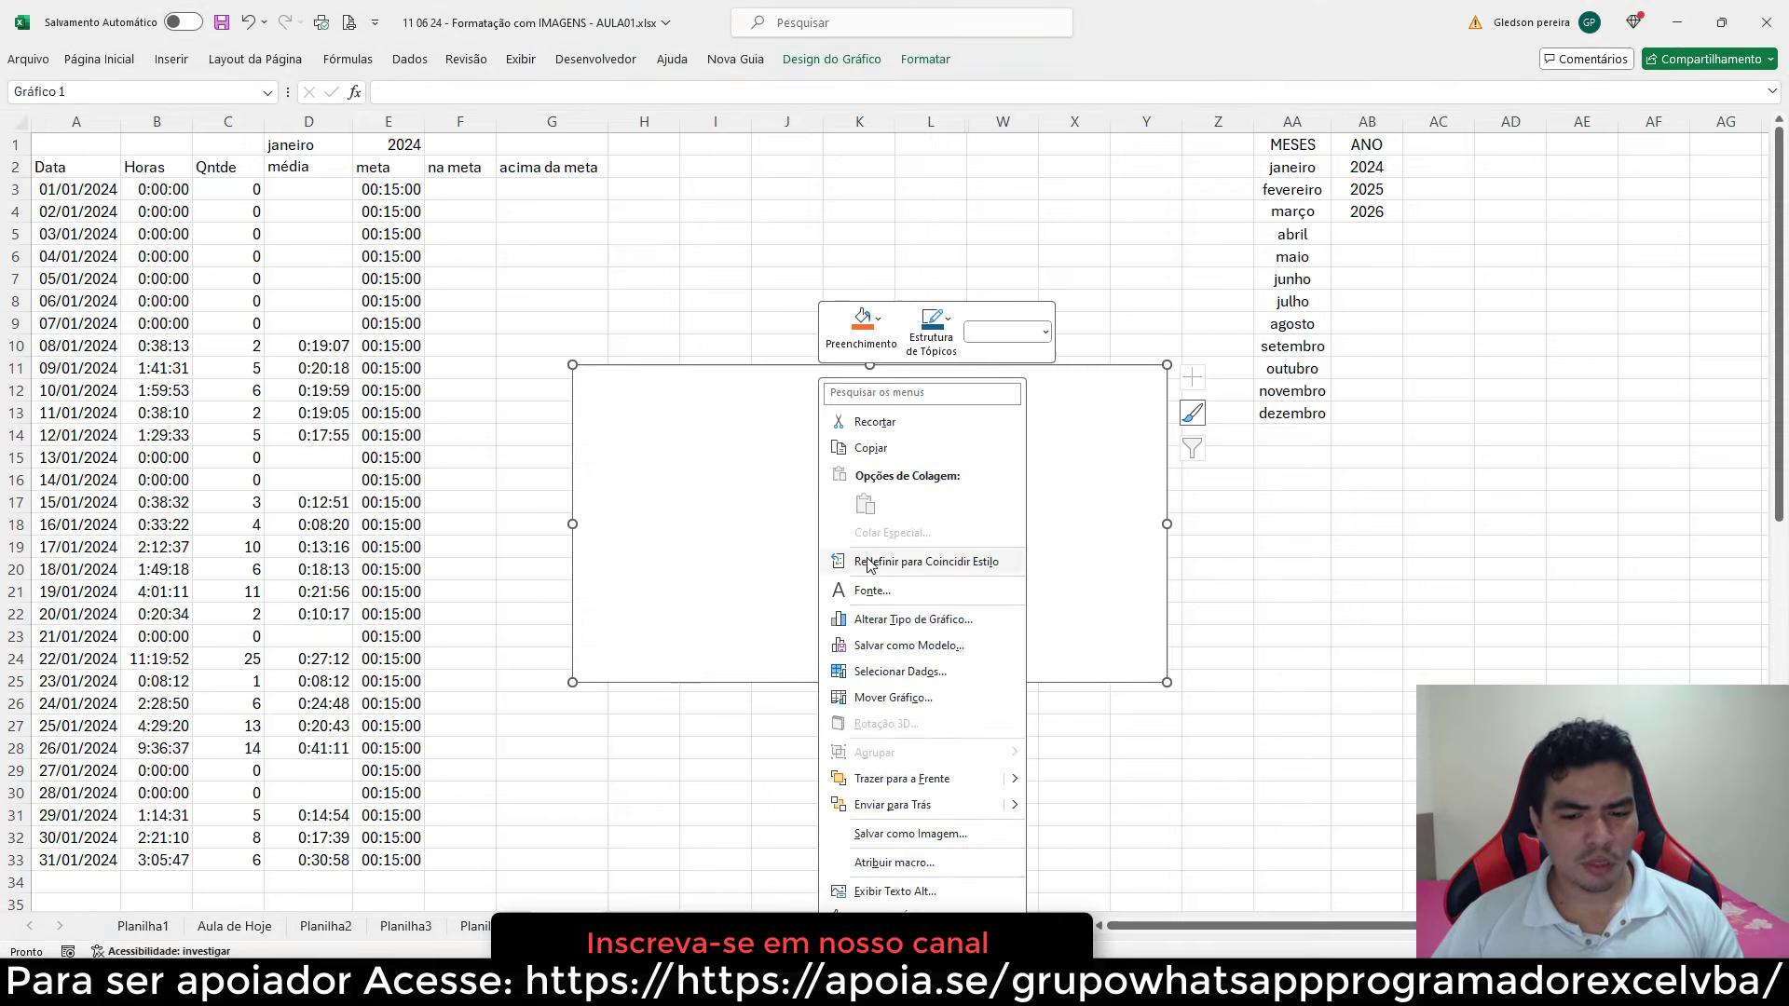
# - Add a chart series named from D2 with values D3:D33
pyautogui.click(909, 675)
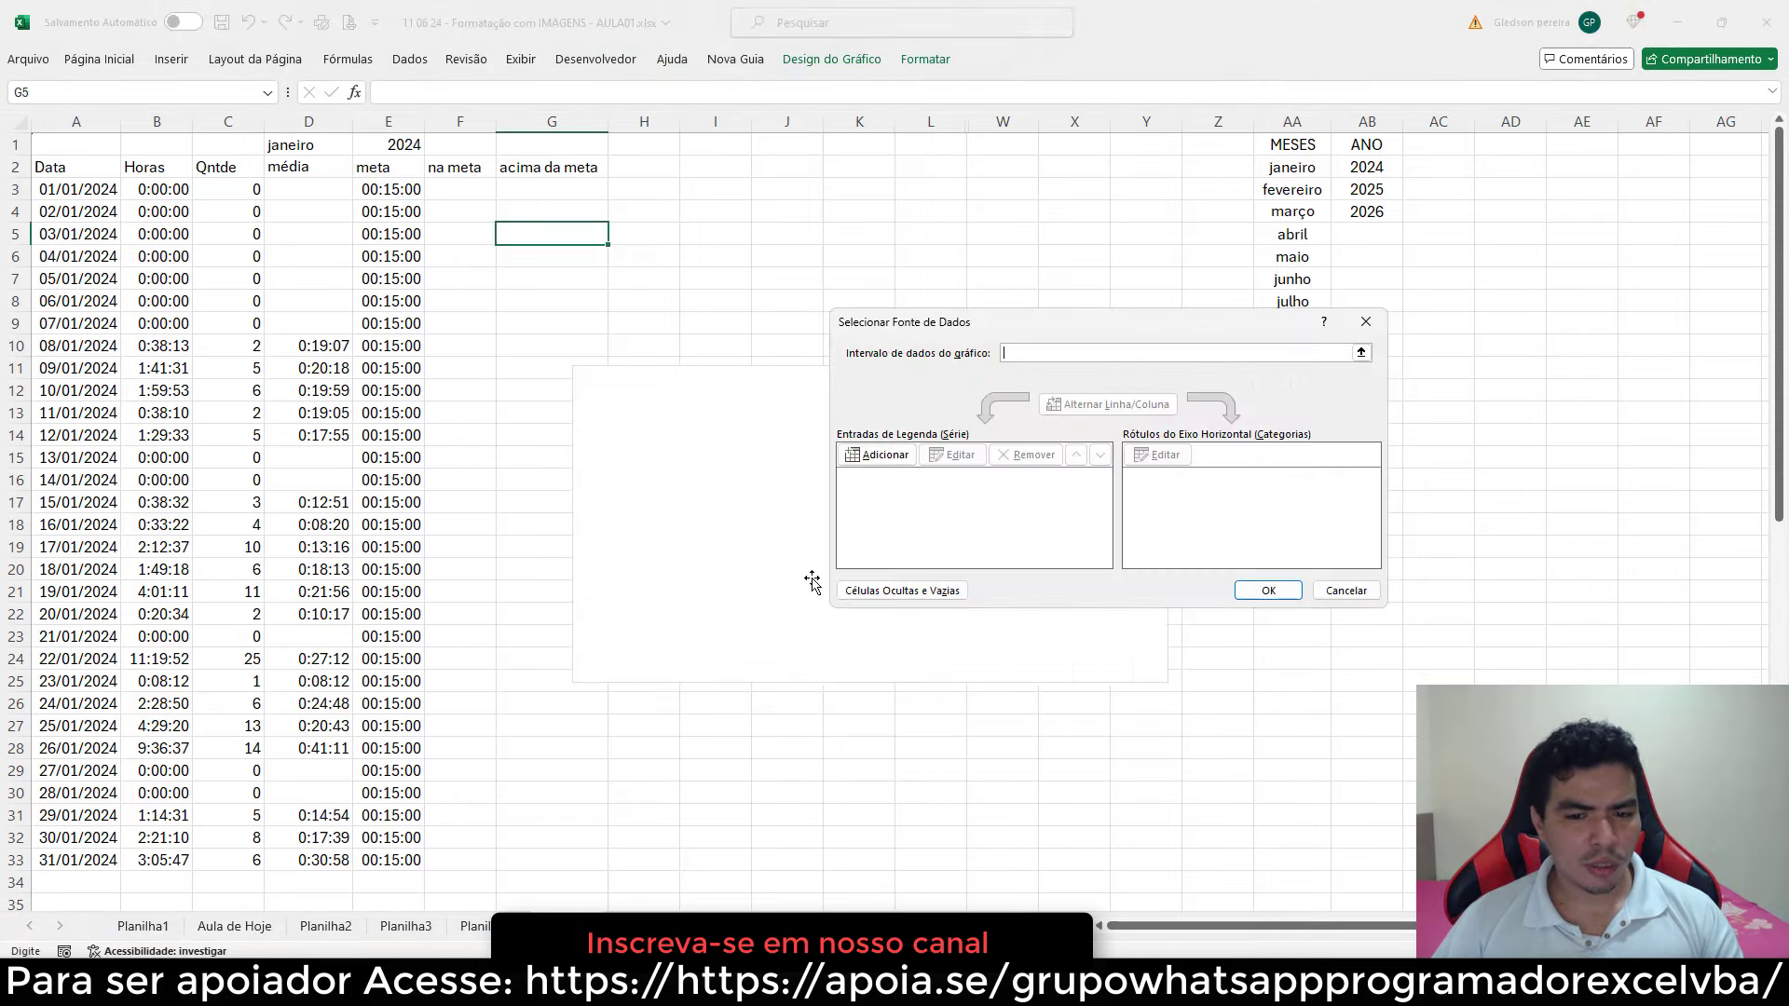
pyautogui.click(896, 468)
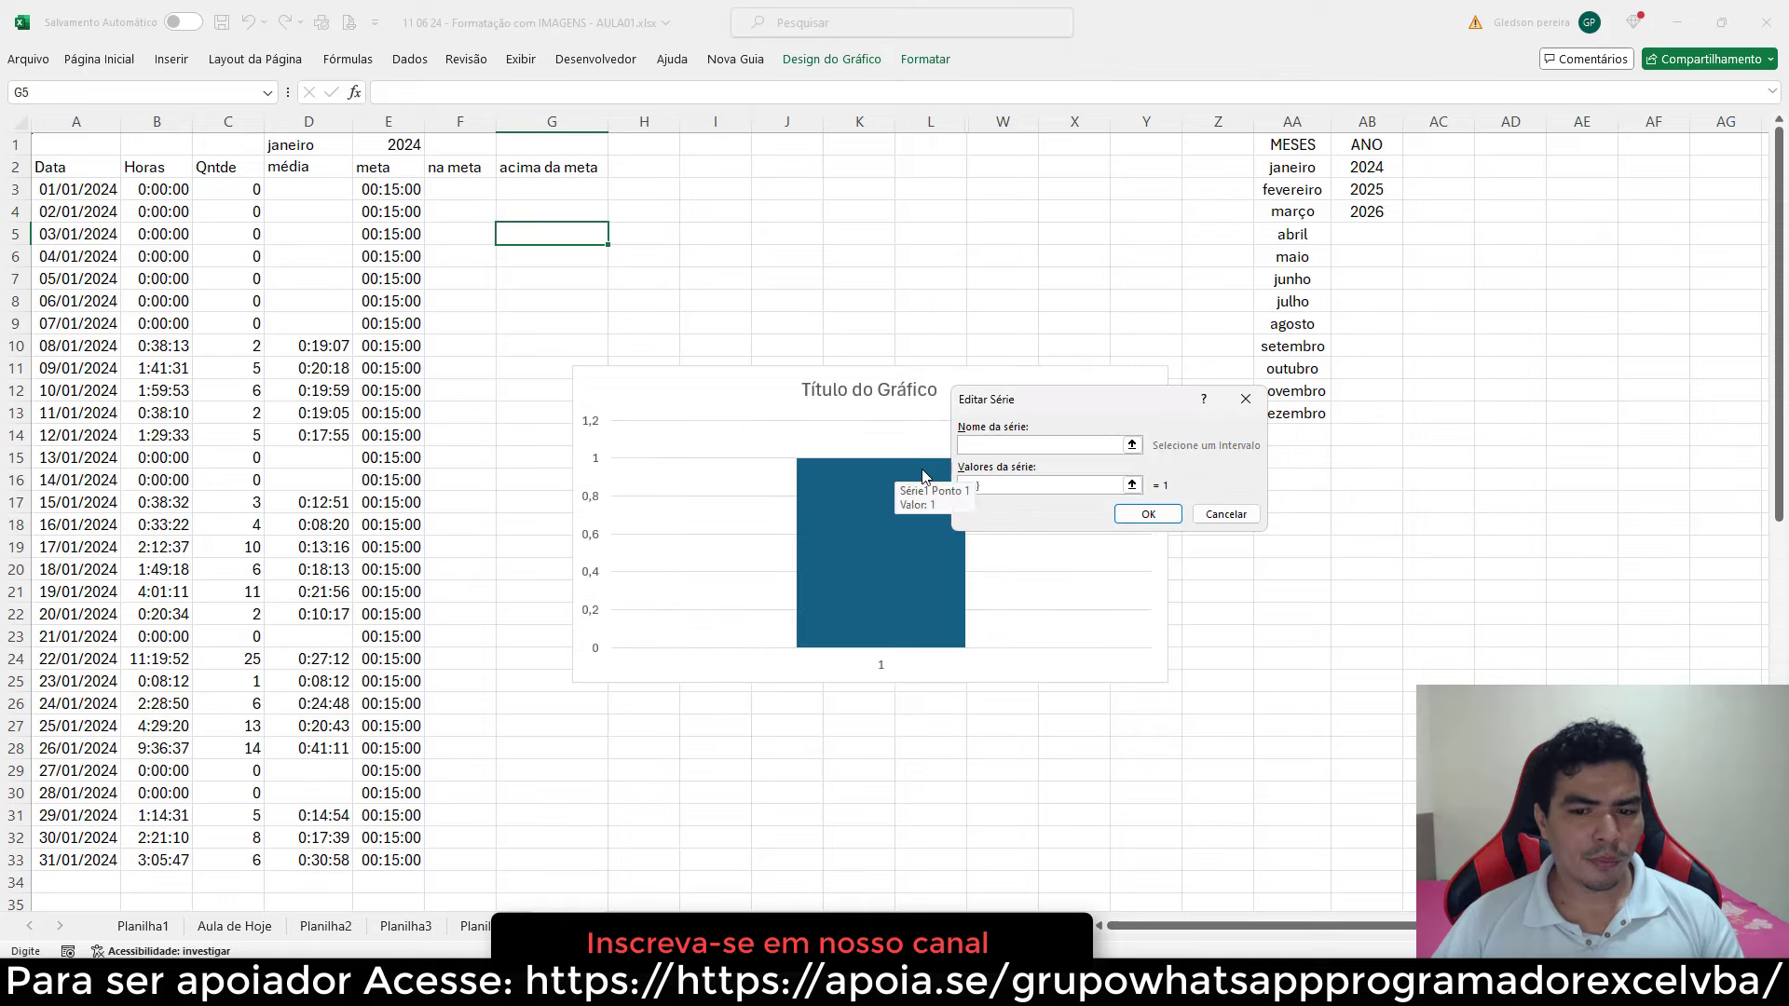
pyautogui.click(972, 444)
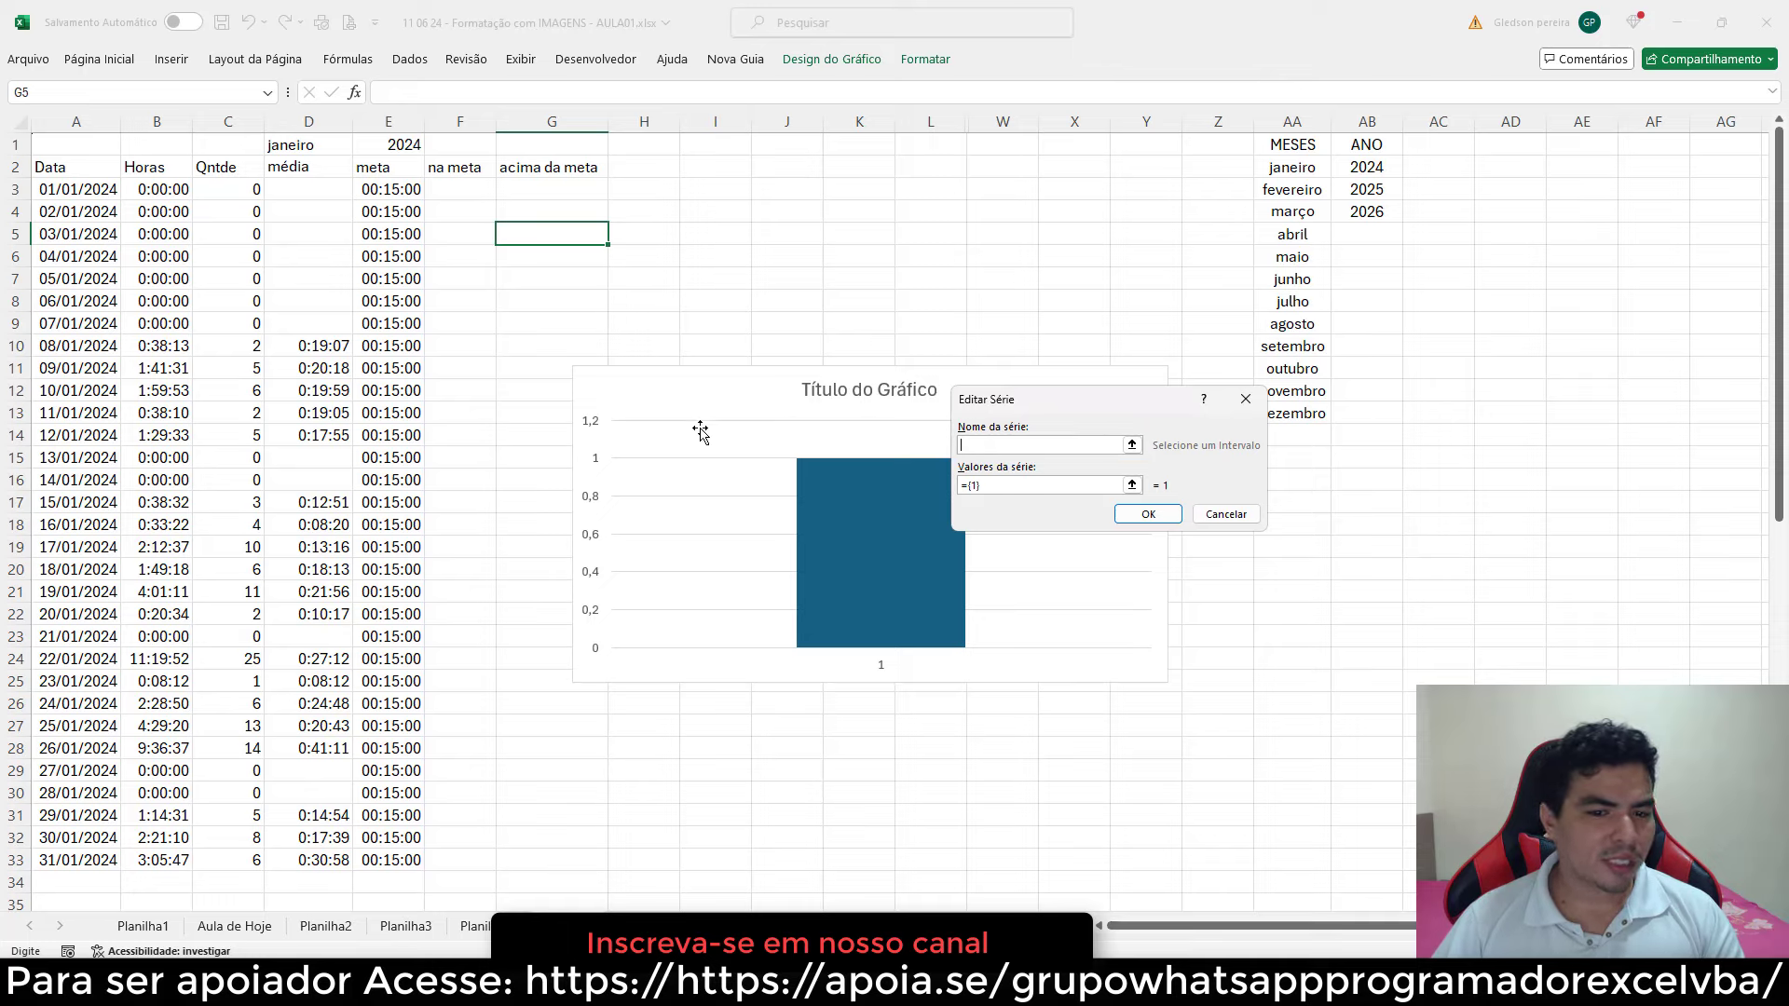
pyautogui.click(326, 172)
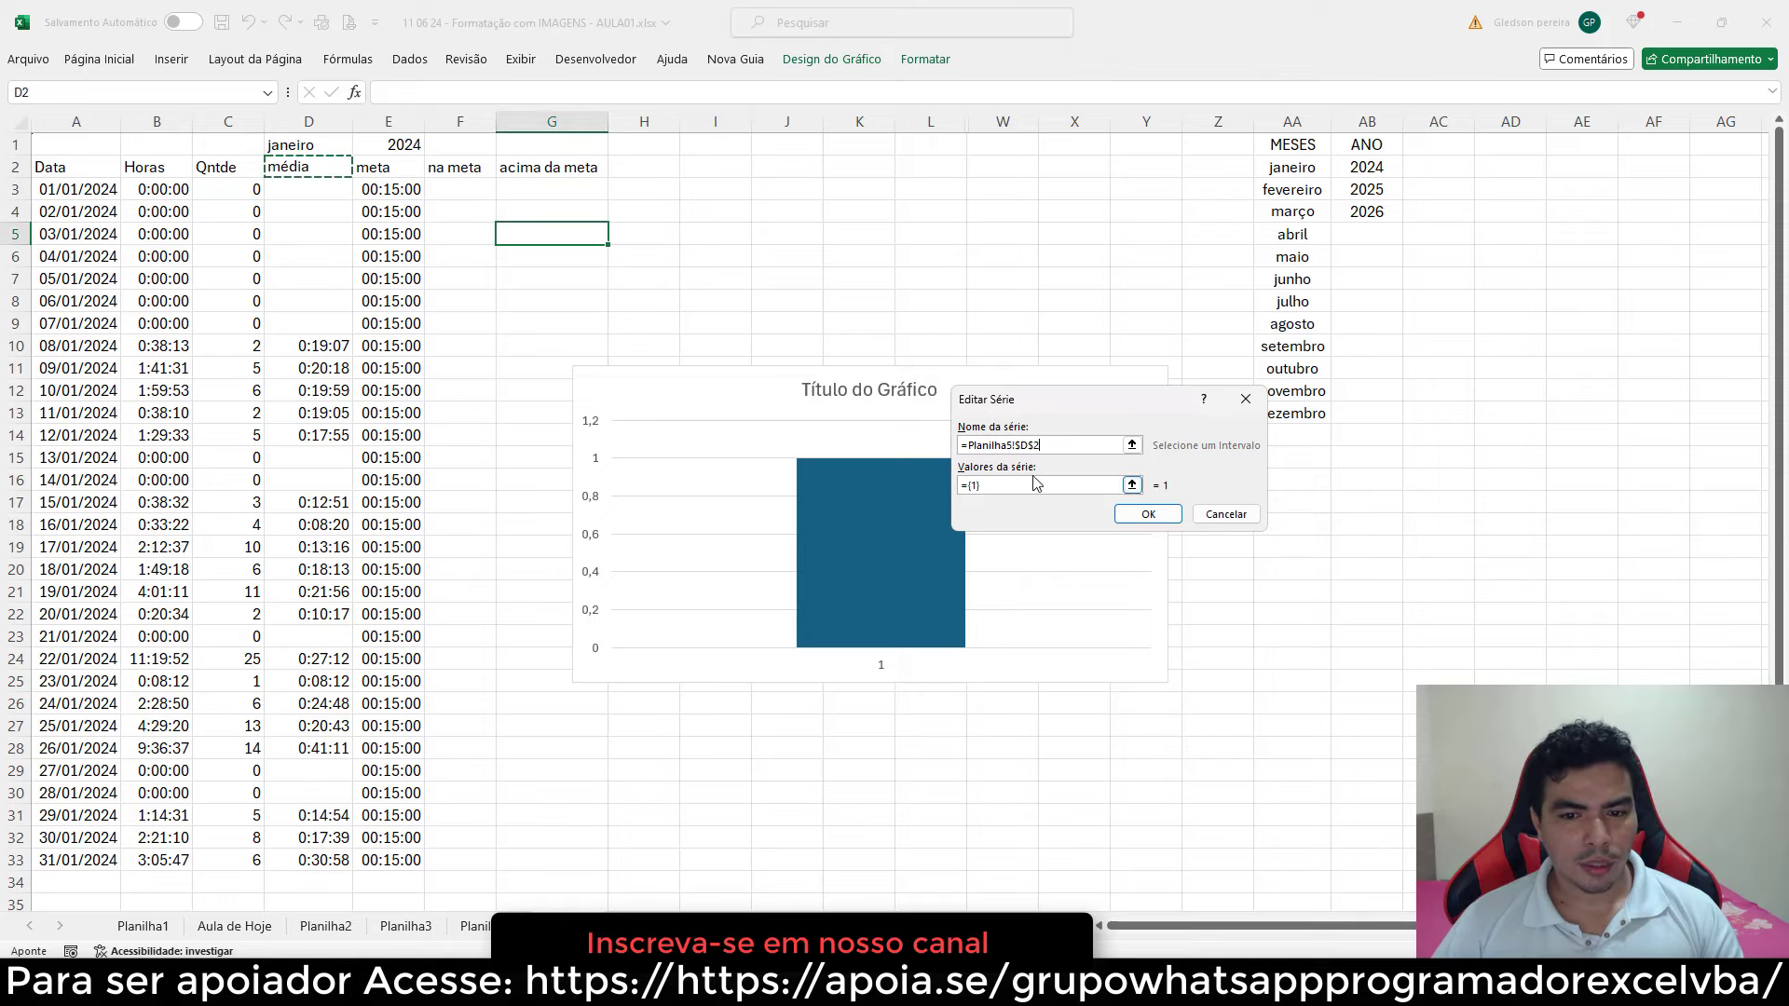
pyautogui.moveTo(1001, 485); pyautogui.dragTo(943, 484)
pyautogui.press('BackSpace')
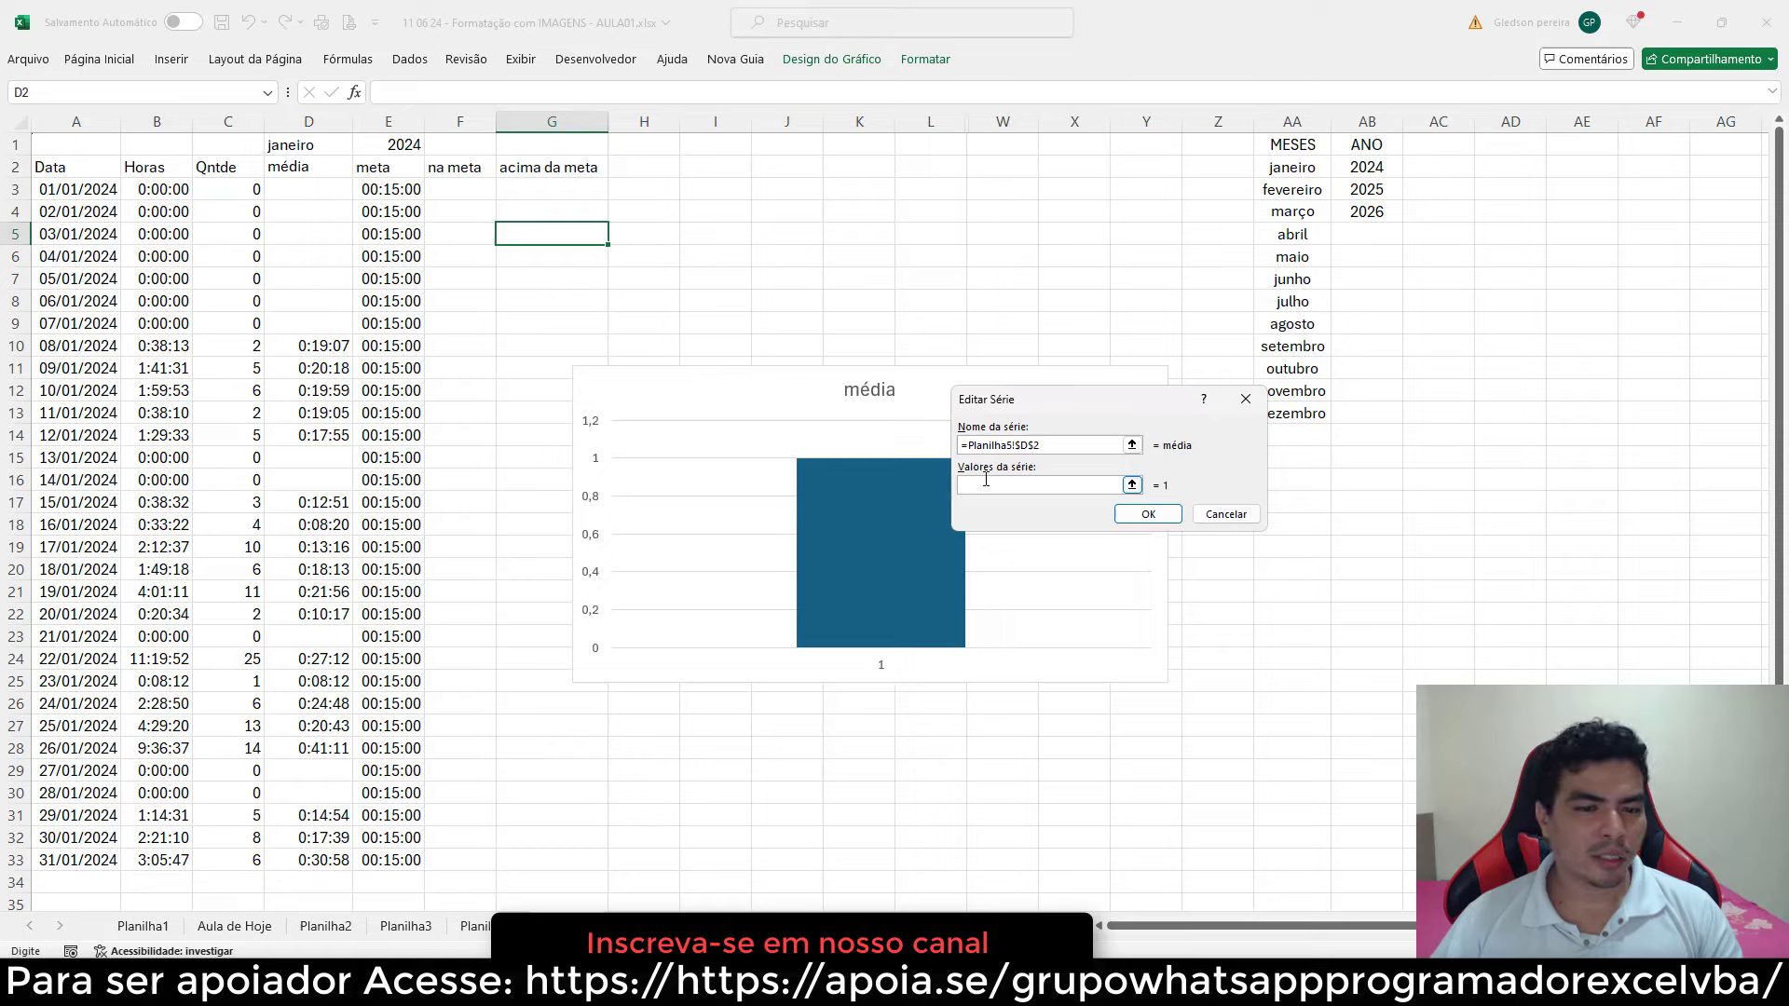
pyautogui.moveTo(317, 190); pyautogui.dragTo(309, 863)
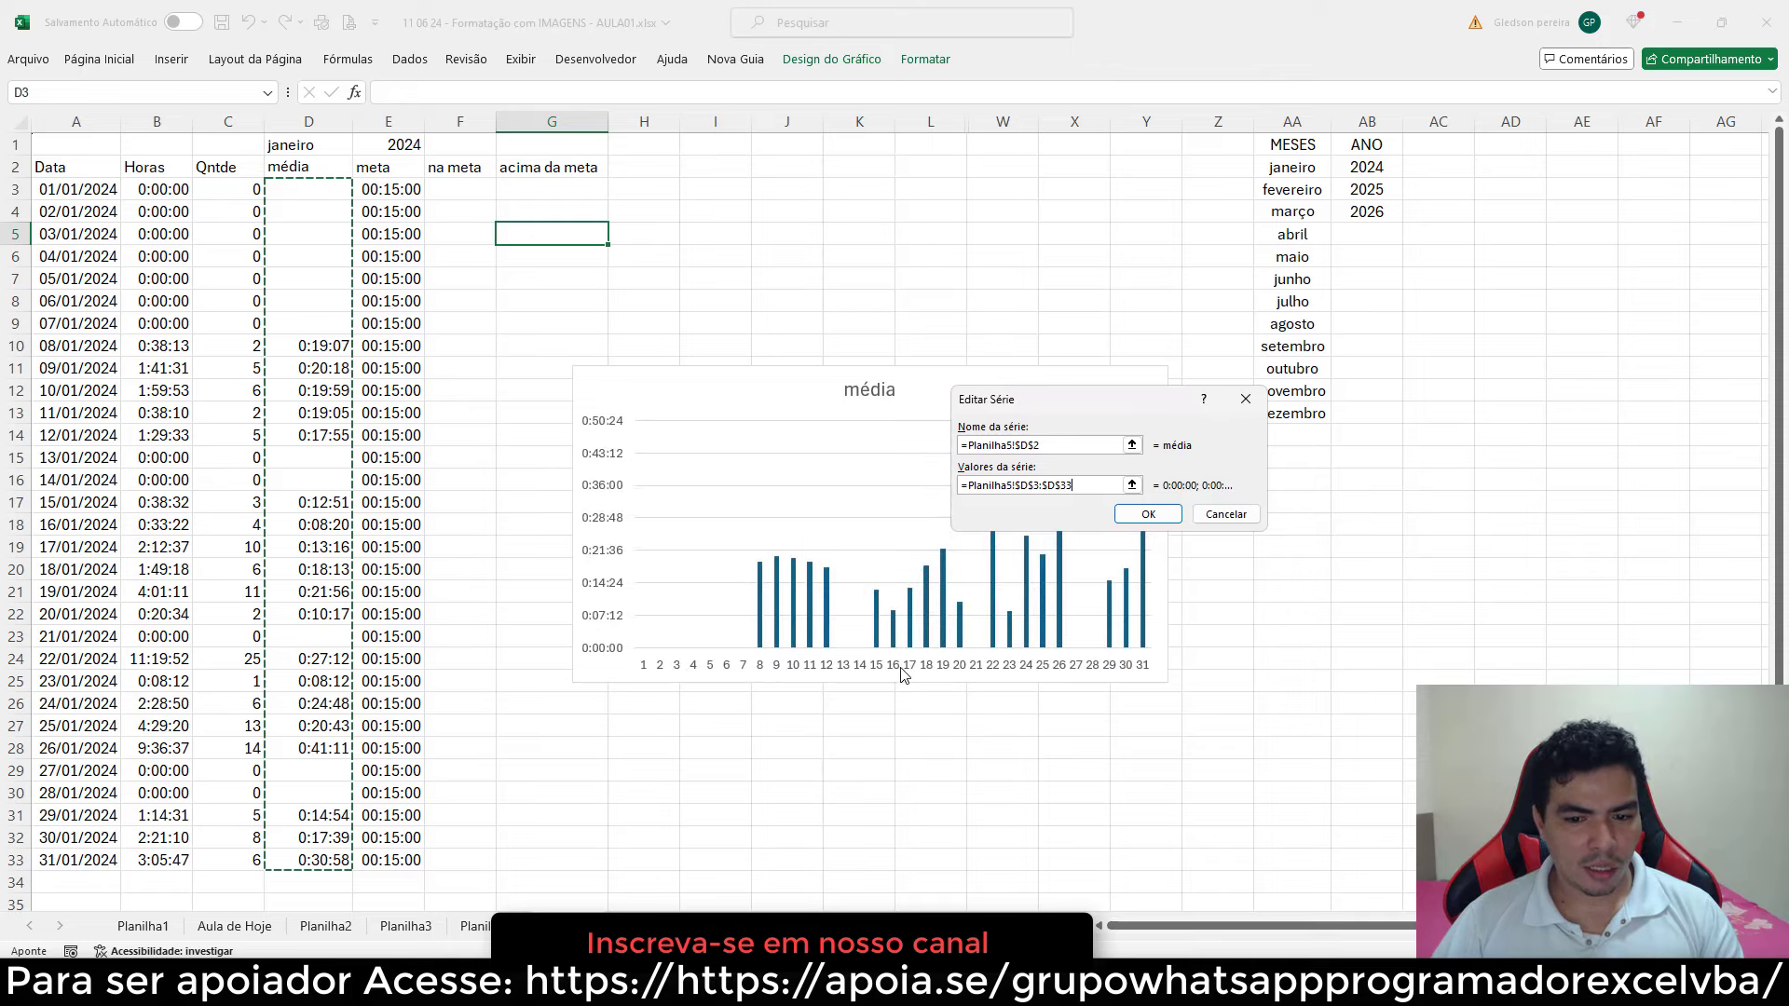
pyautogui.click(1168, 515)
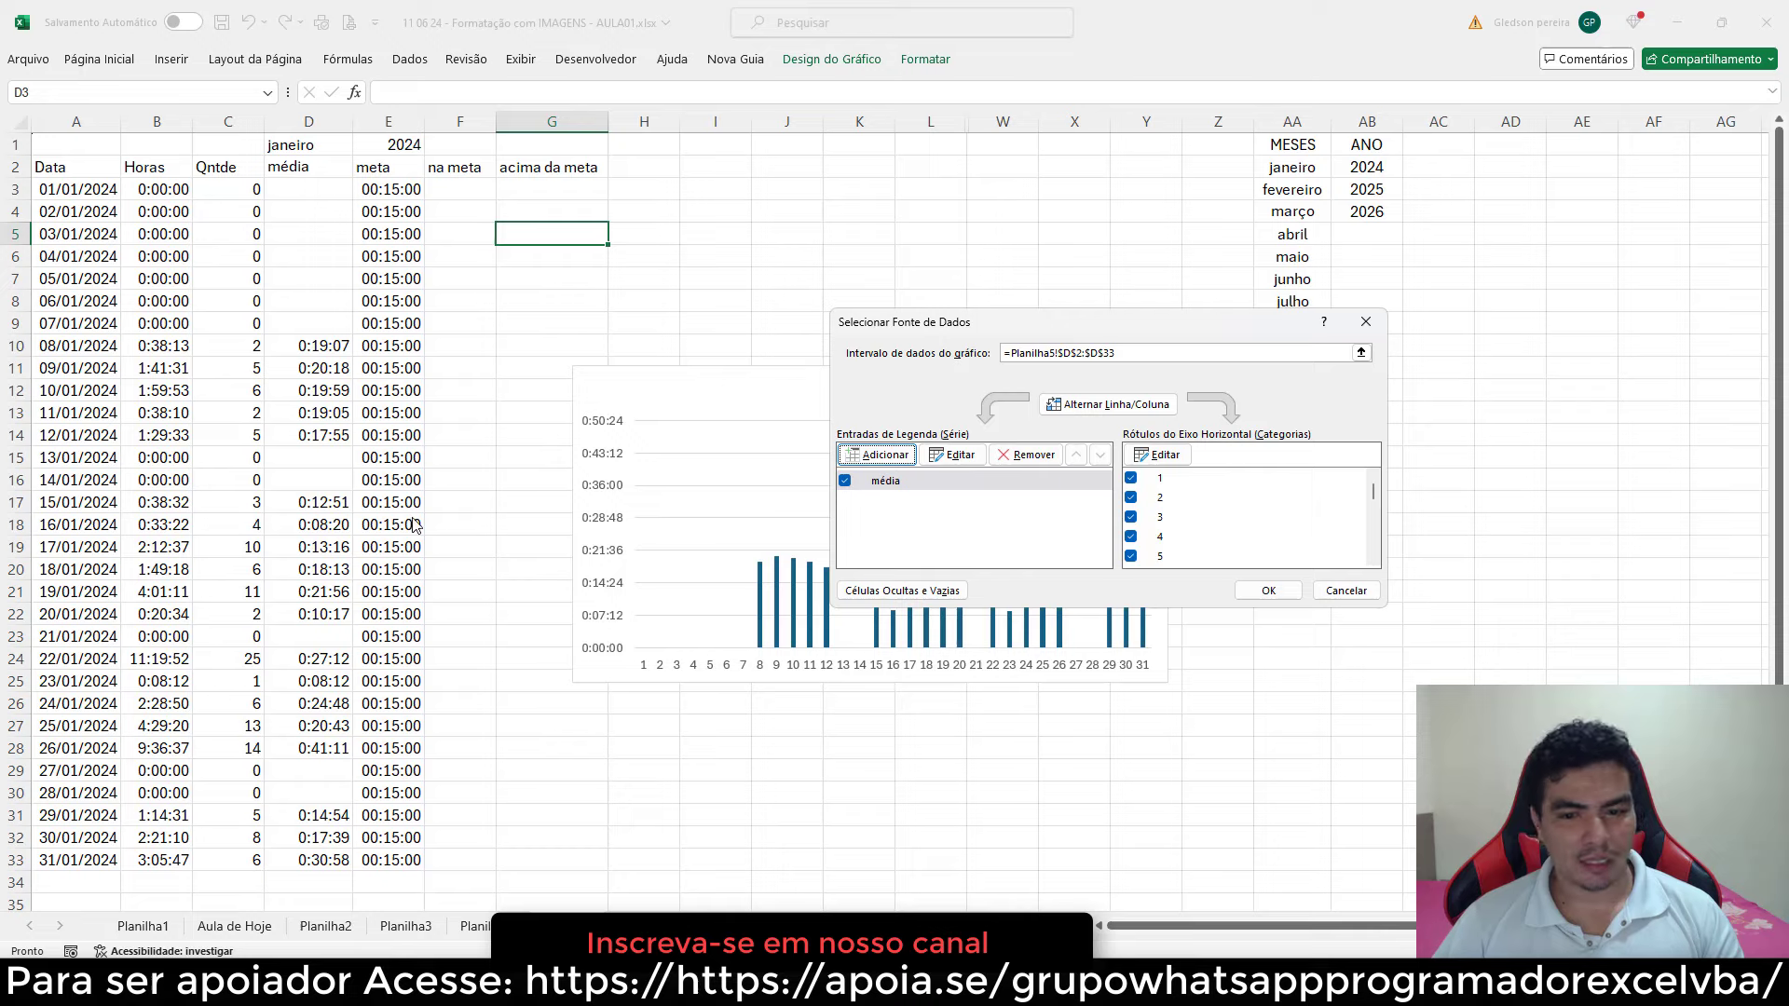
# - Set the horizontal axis labels to the dates in A3:A33
pyautogui.click(1161, 455)
pyautogui.moveTo(79, 191); pyautogui.dragTo(64, 858)
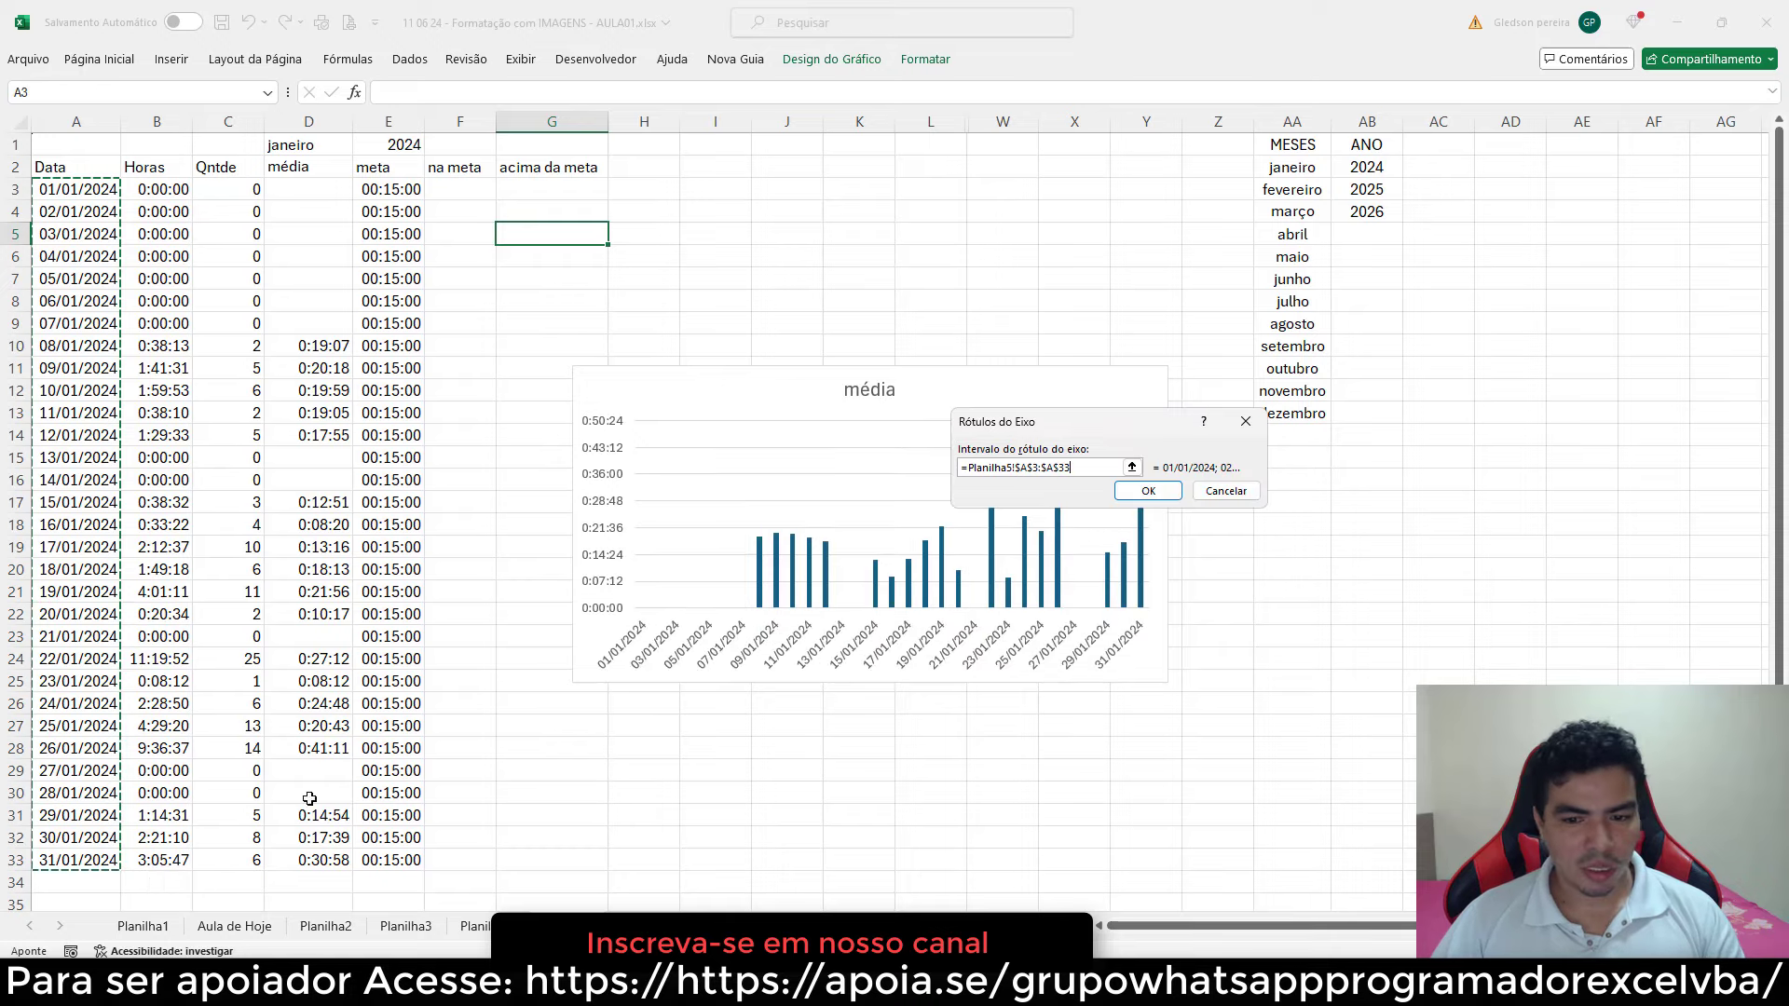
pyautogui.click(1148, 492)
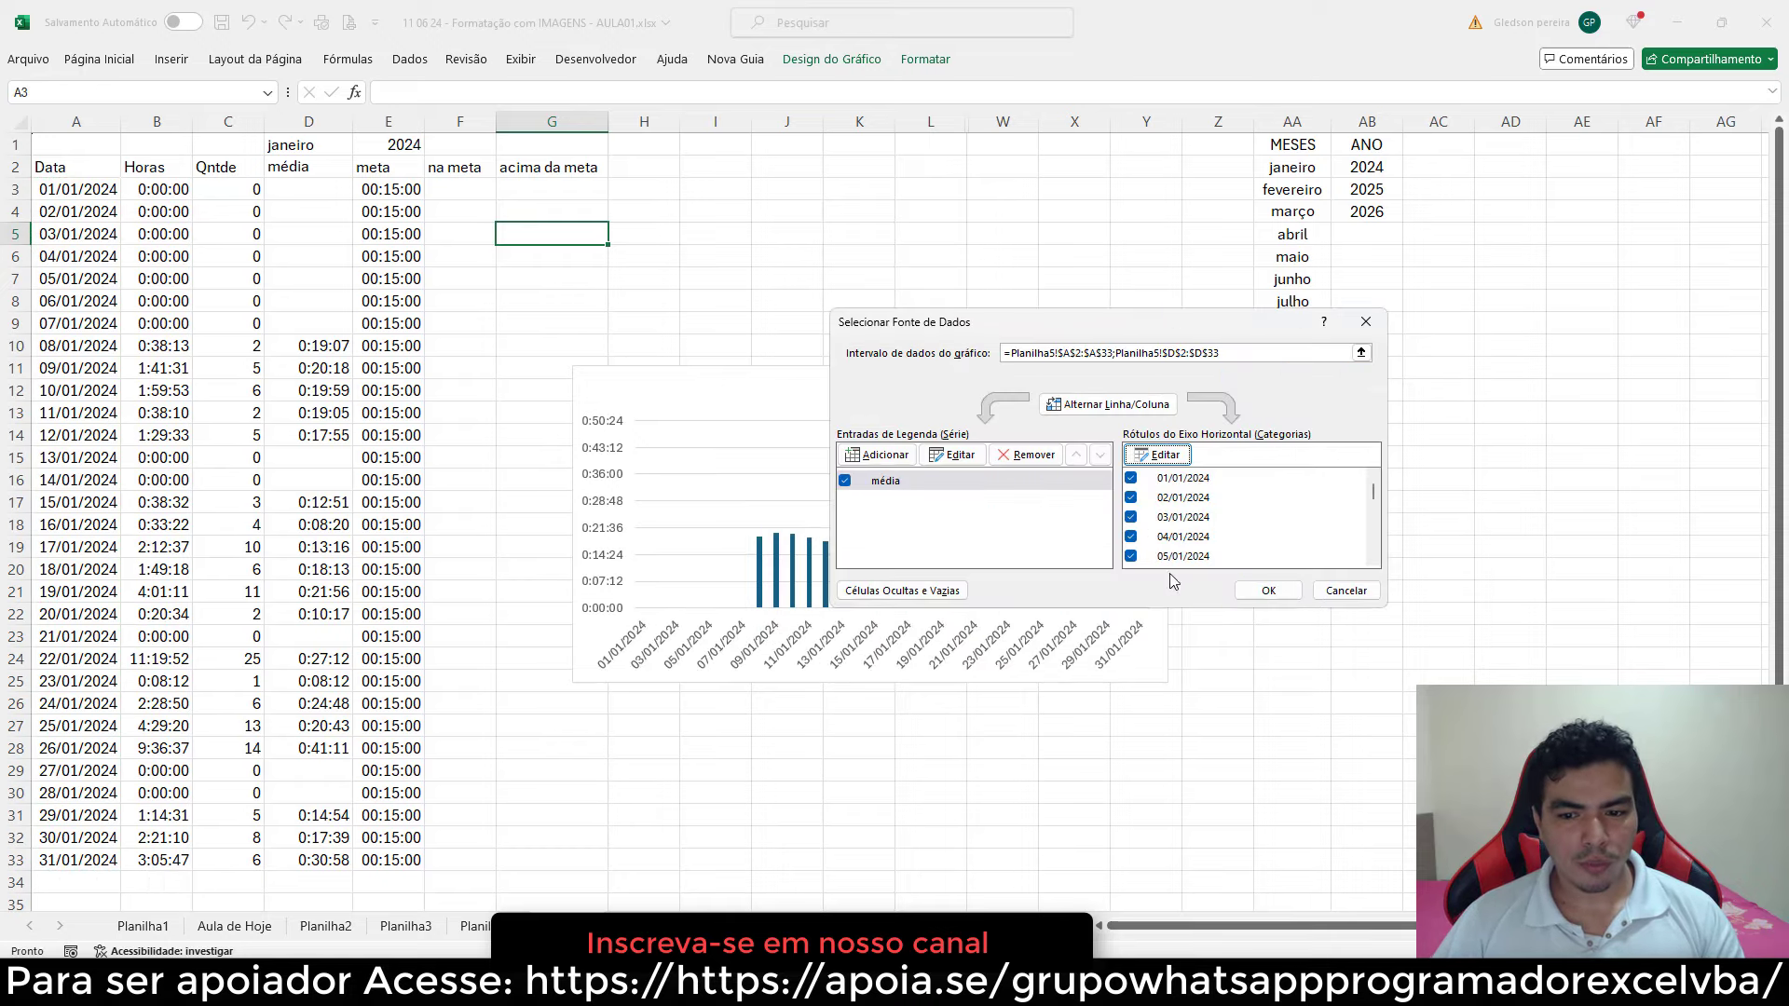
pyautogui.click(1263, 589)
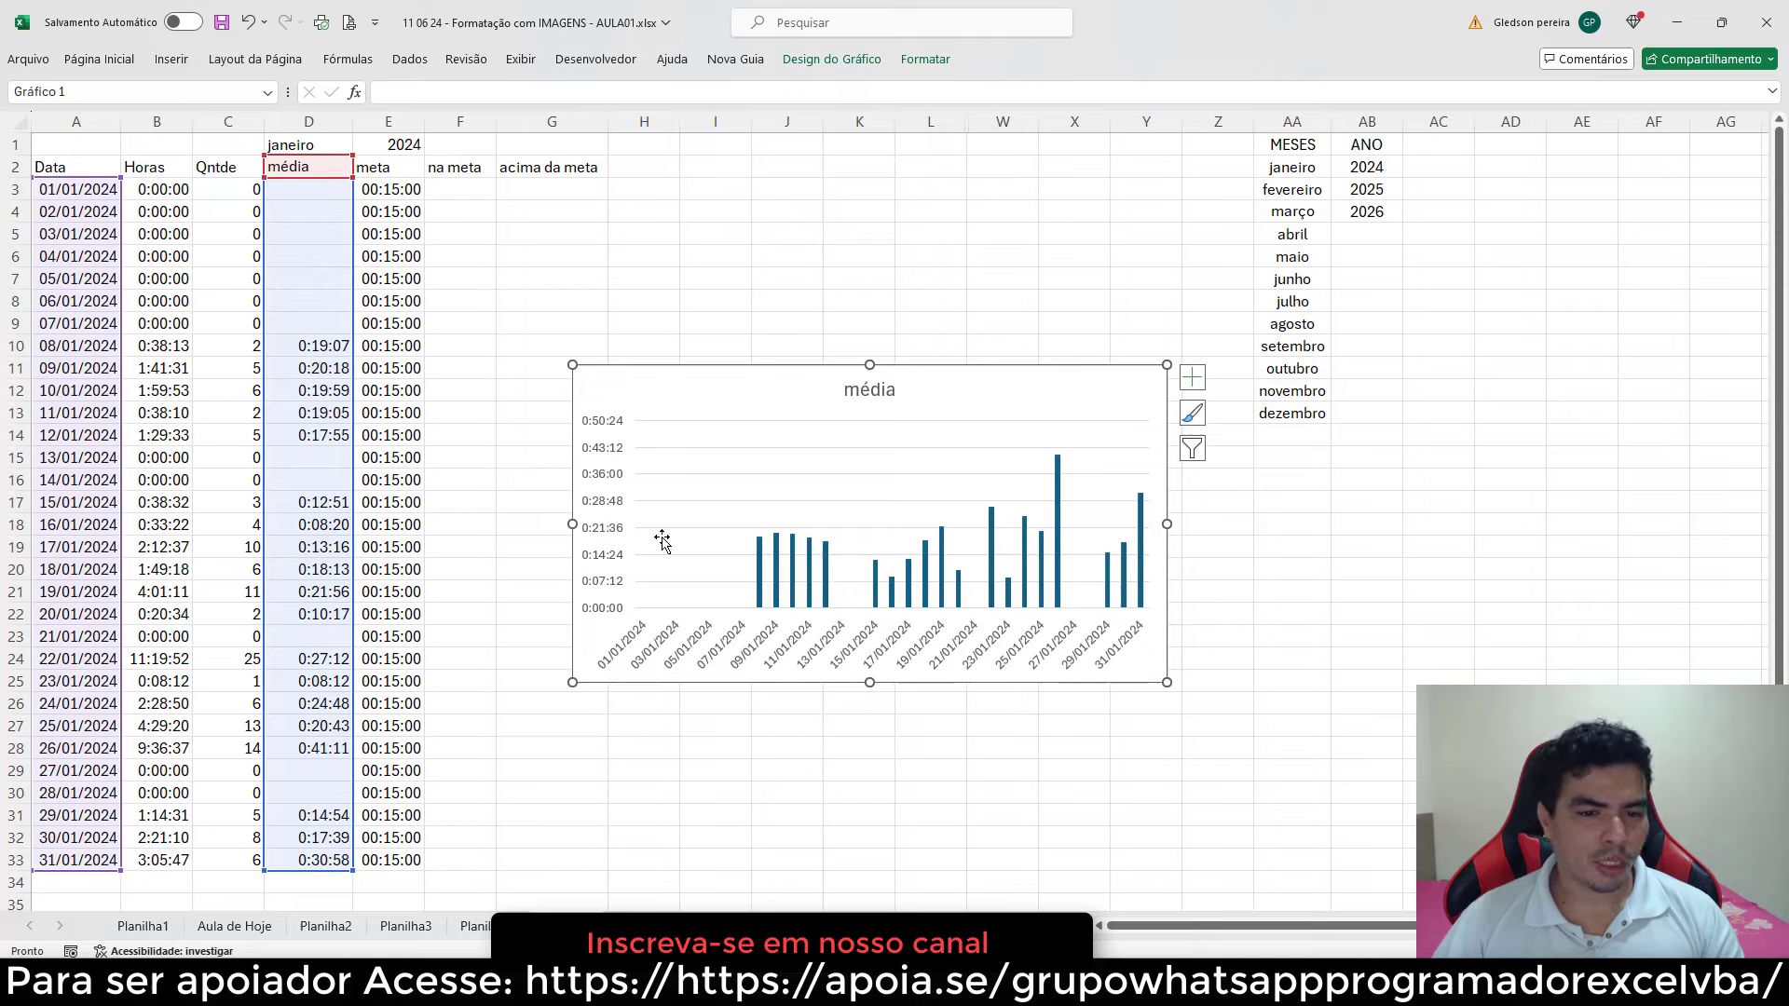
# - Stretch Gráfico 1 from column A to column AG, then select the dates in column A
pyautogui.moveTo(571, 524); pyautogui.dragTo(38, 502)
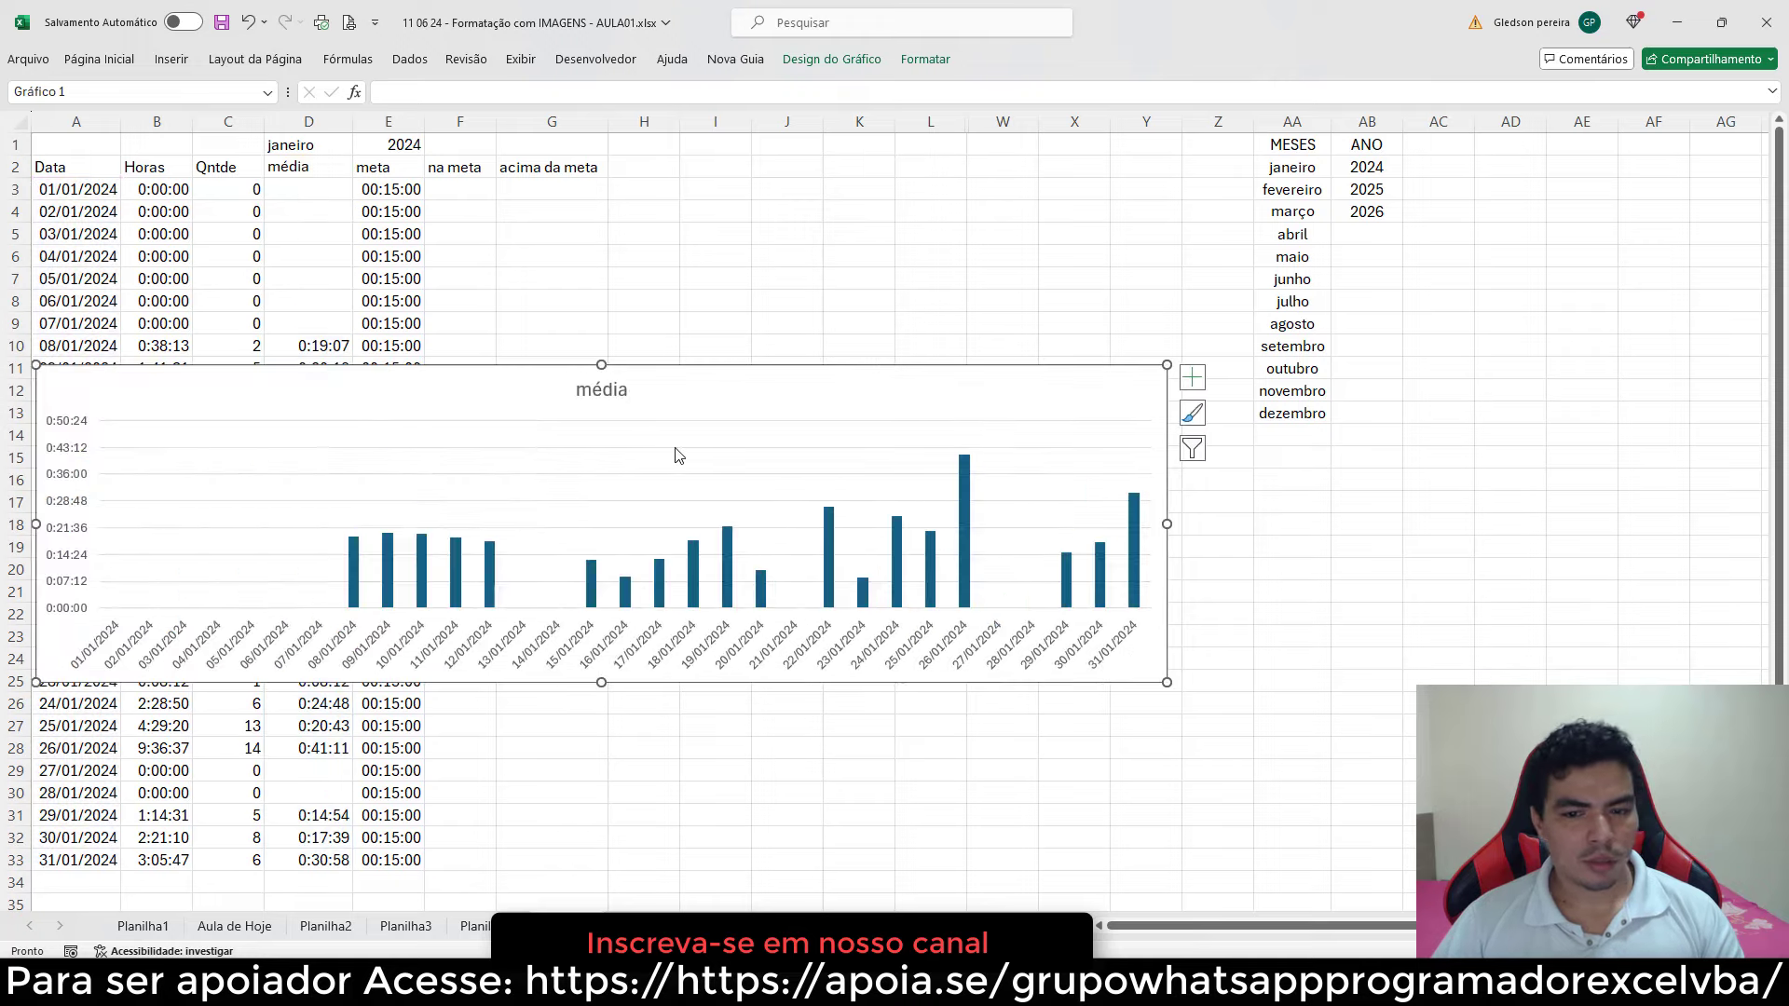
pyautogui.moveTo(1167, 524); pyautogui.dragTo(1755, 520)
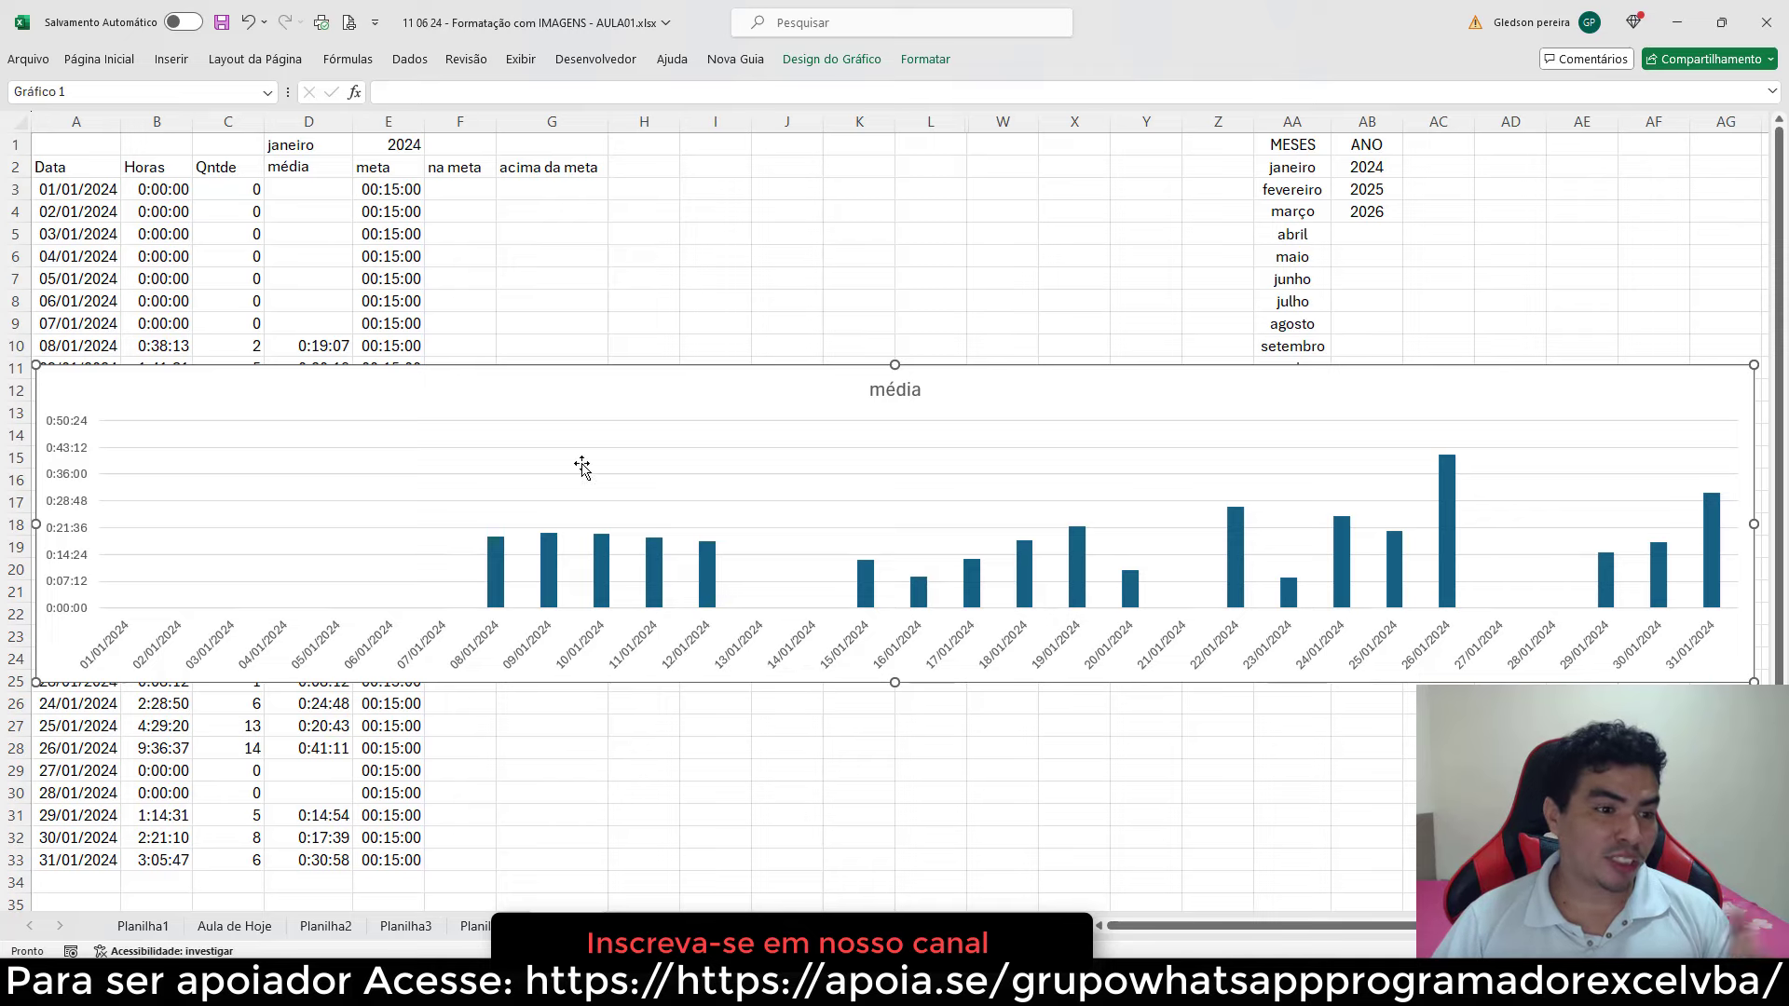
pyautogui.moveTo(93, 189)
pyautogui.mouseDown()
pyautogui.moveTo(64, 892)
pyautogui.moveTo(63, 862)
pyautogui.mouseUp()
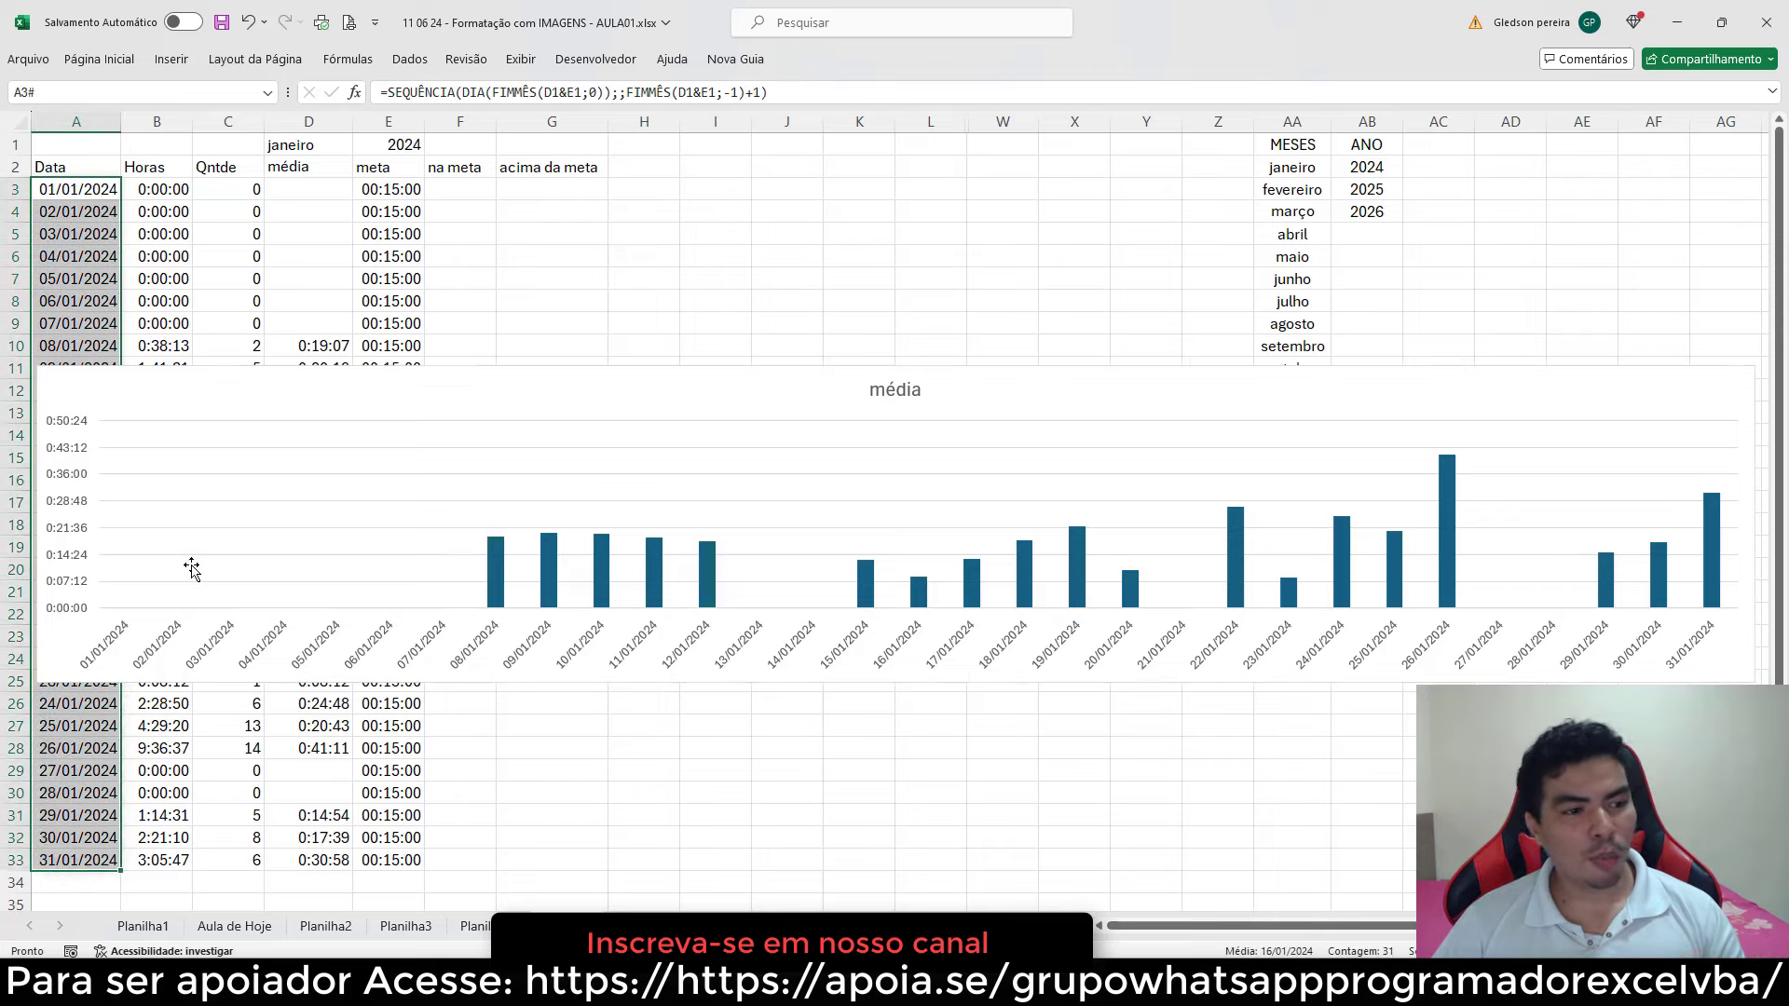
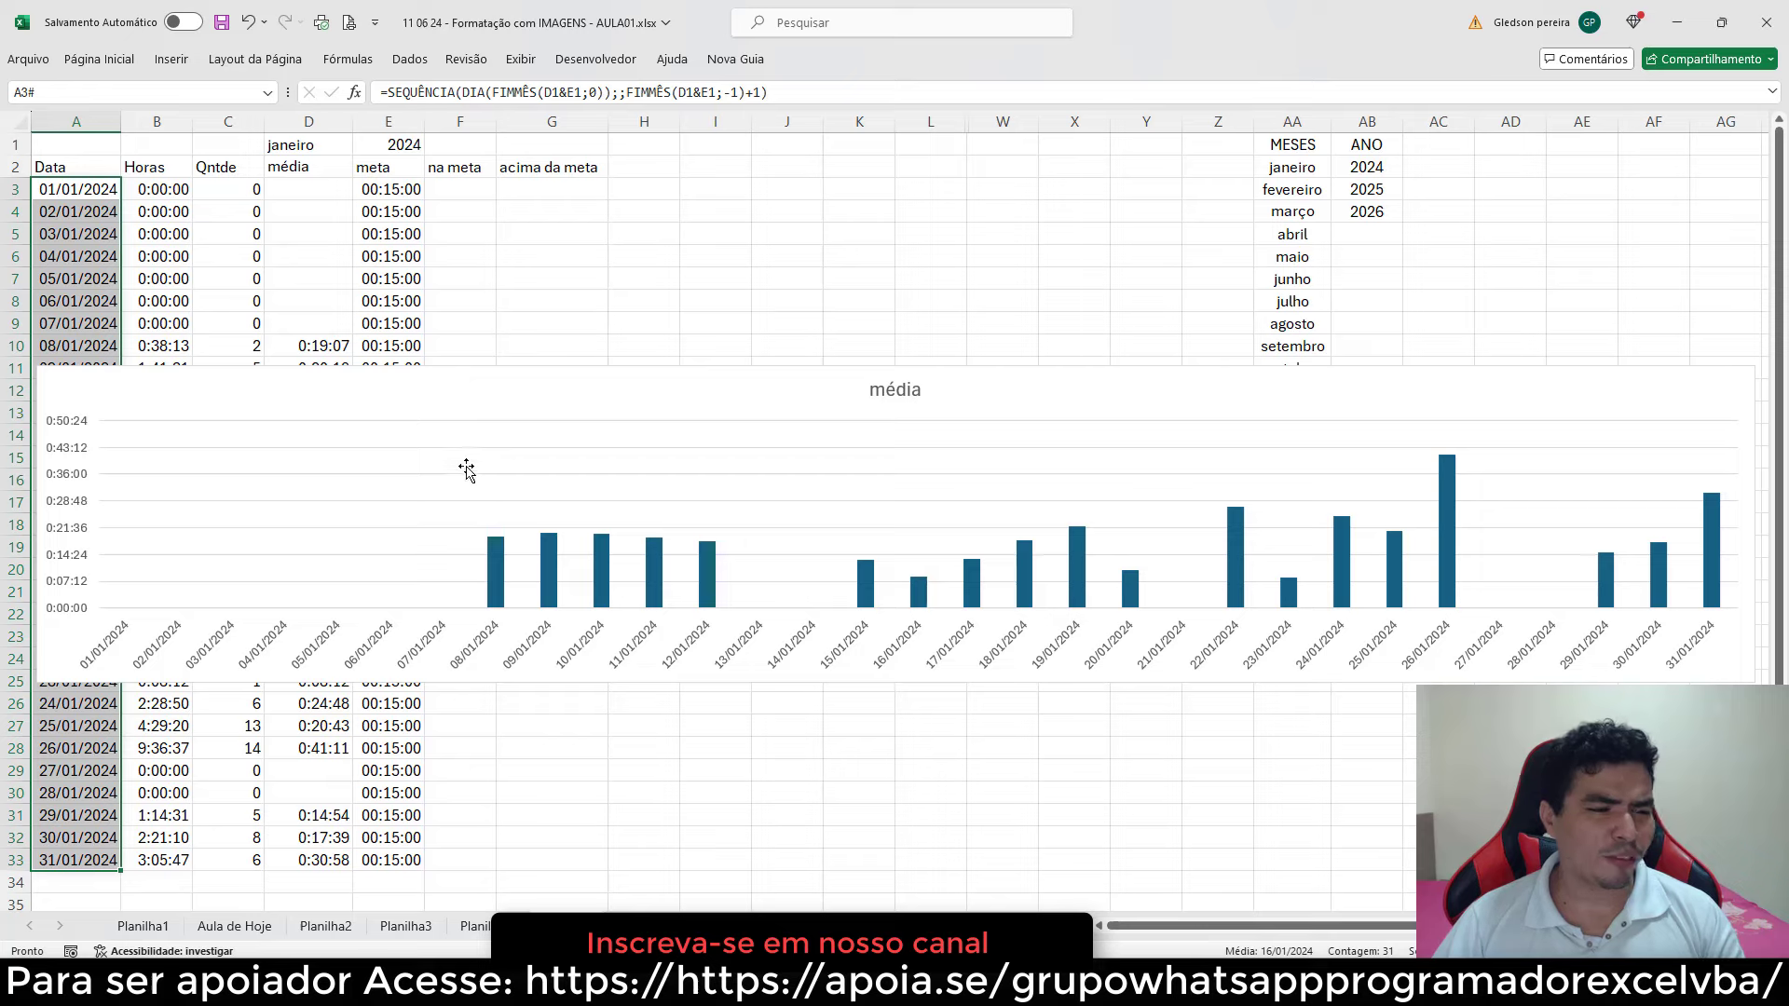
# - Change the Data column's date format from dd/mm/aaaa to custom 'dd' so the axis shows days 01–31
pyautogui.rightClick(89, 246)
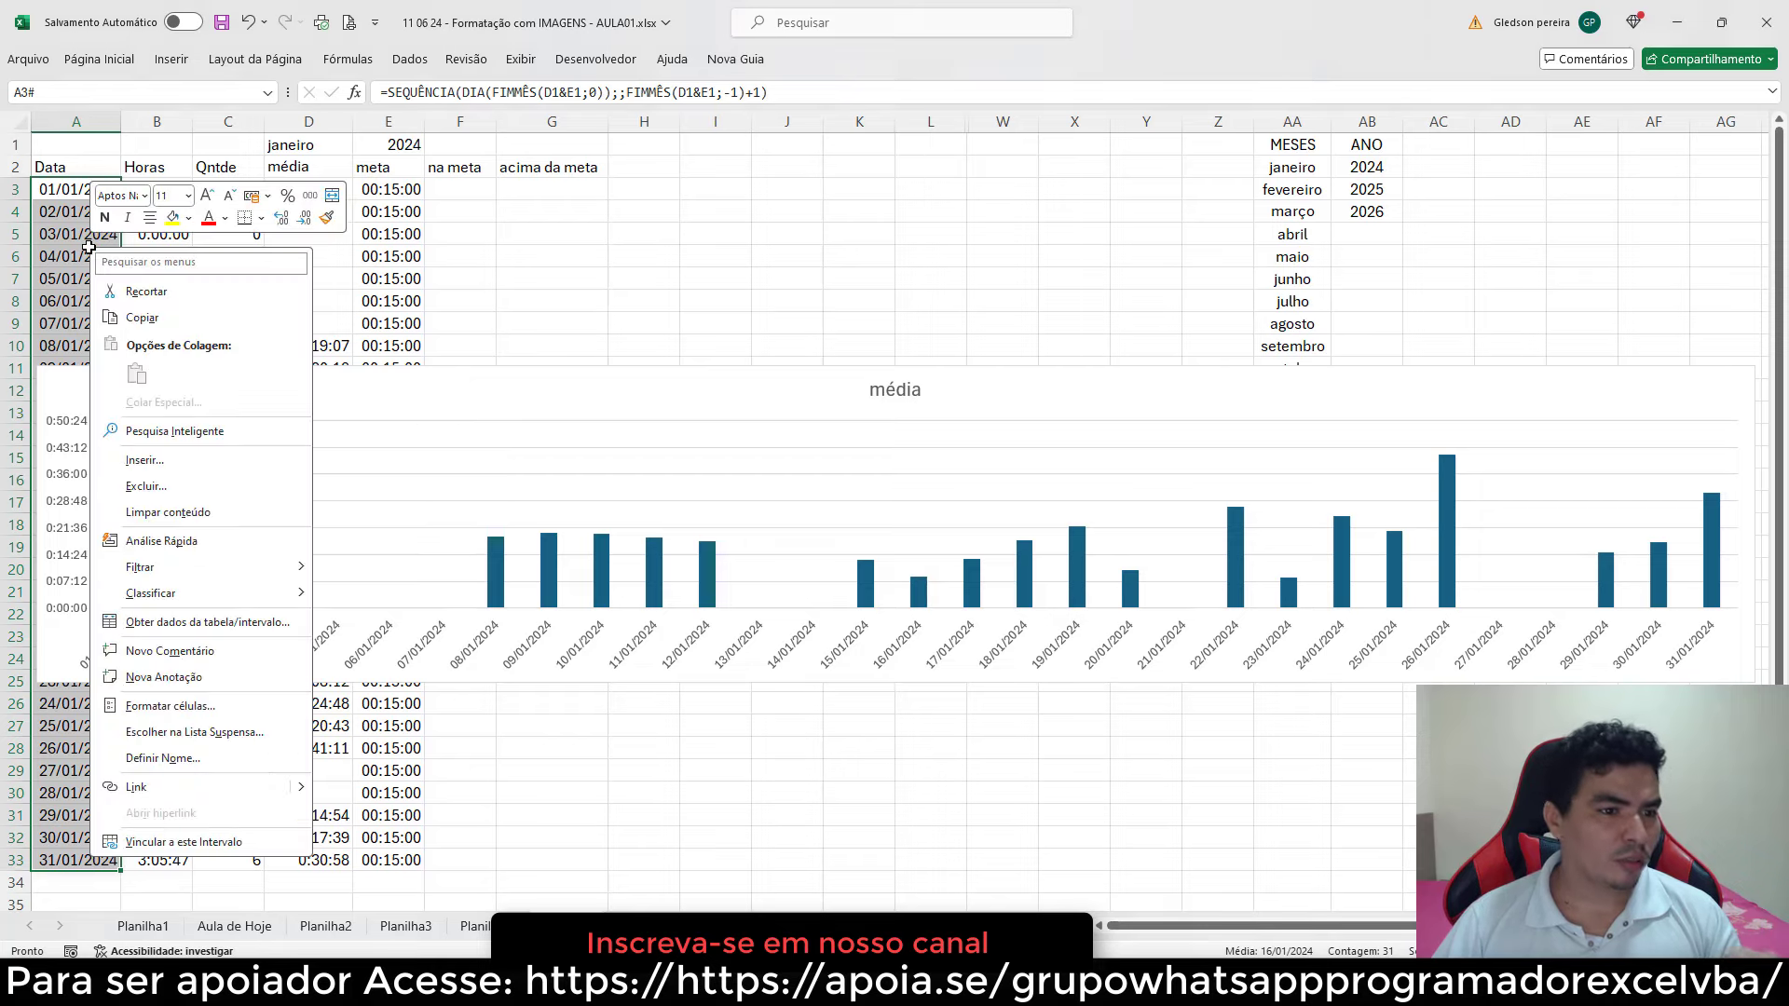
pyautogui.click(191, 710)
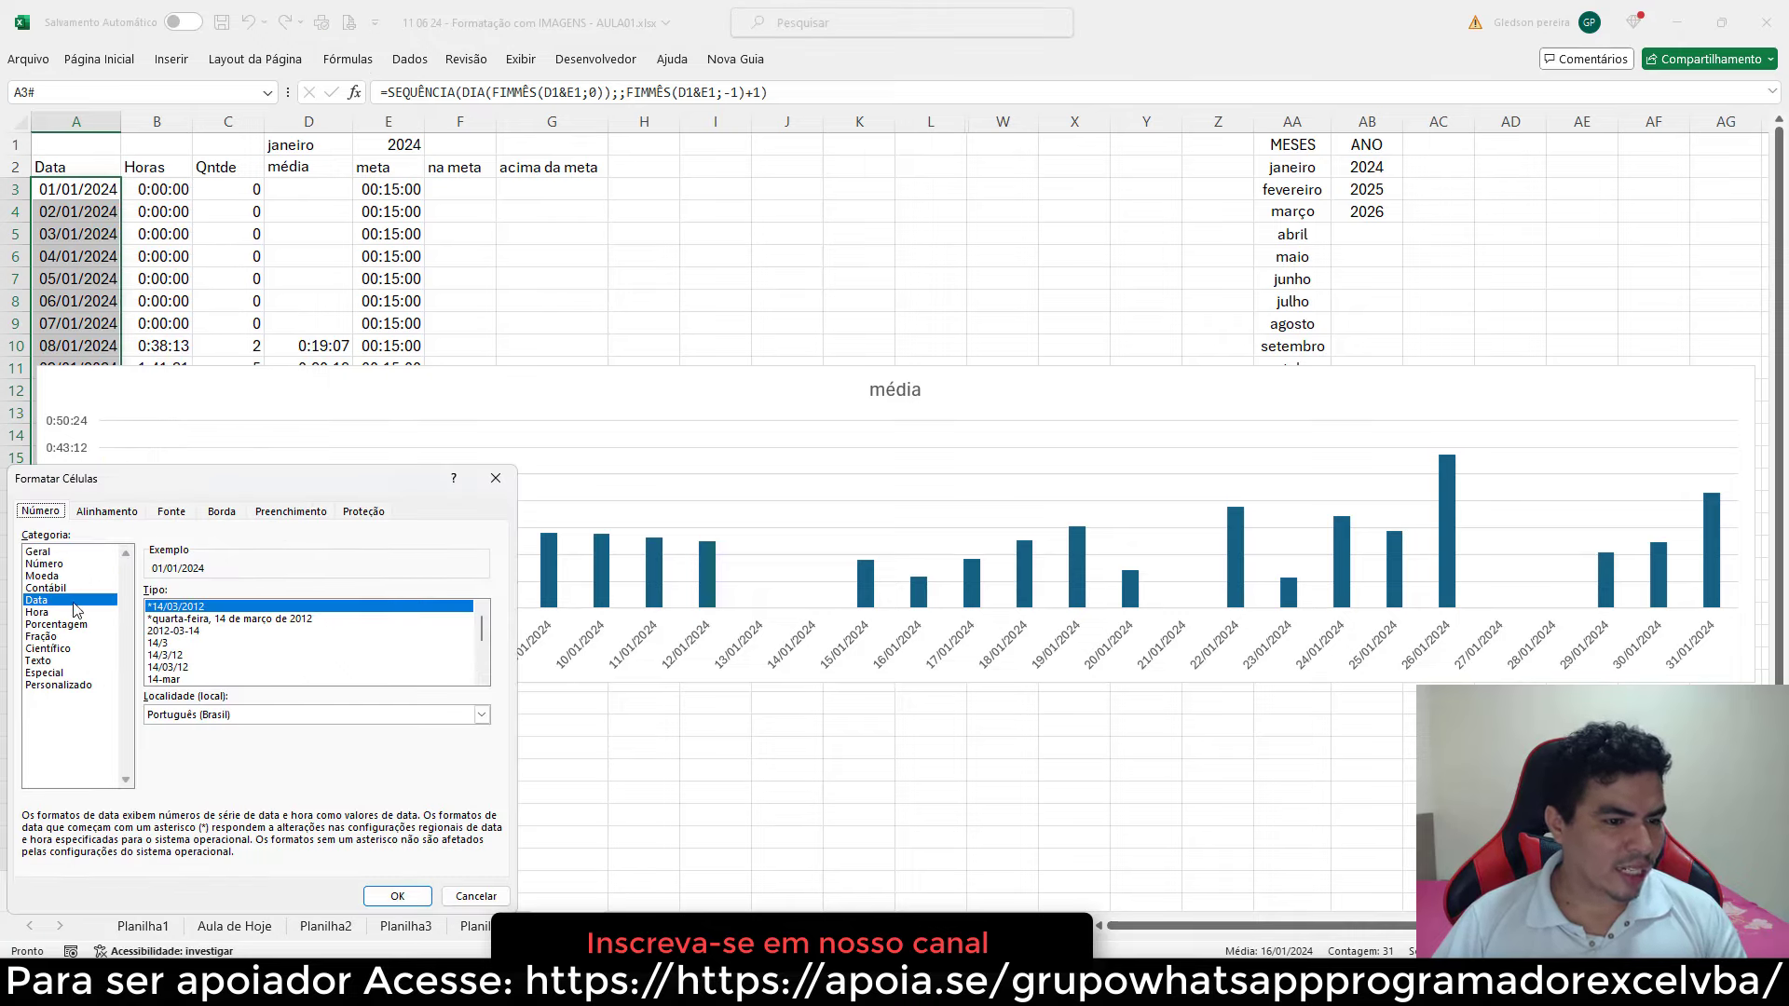
pyautogui.click(63, 686)
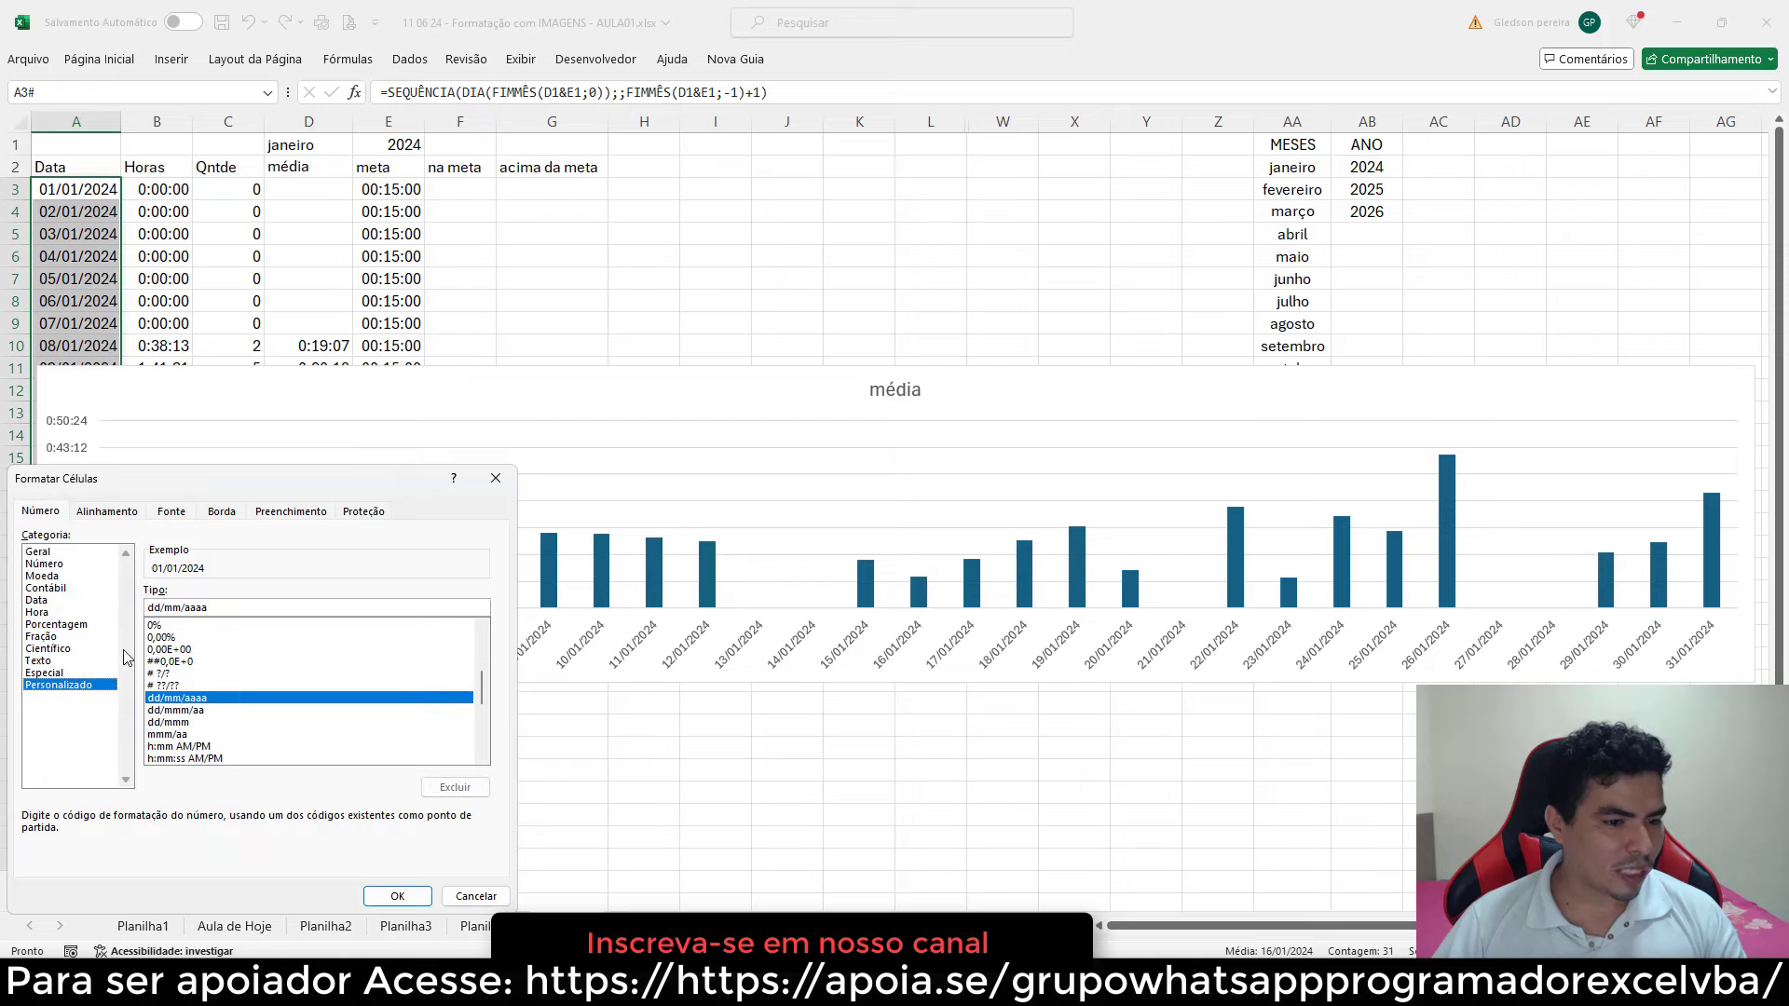
pyautogui.moveTo(211, 494); pyautogui.dragTo(393, 414)
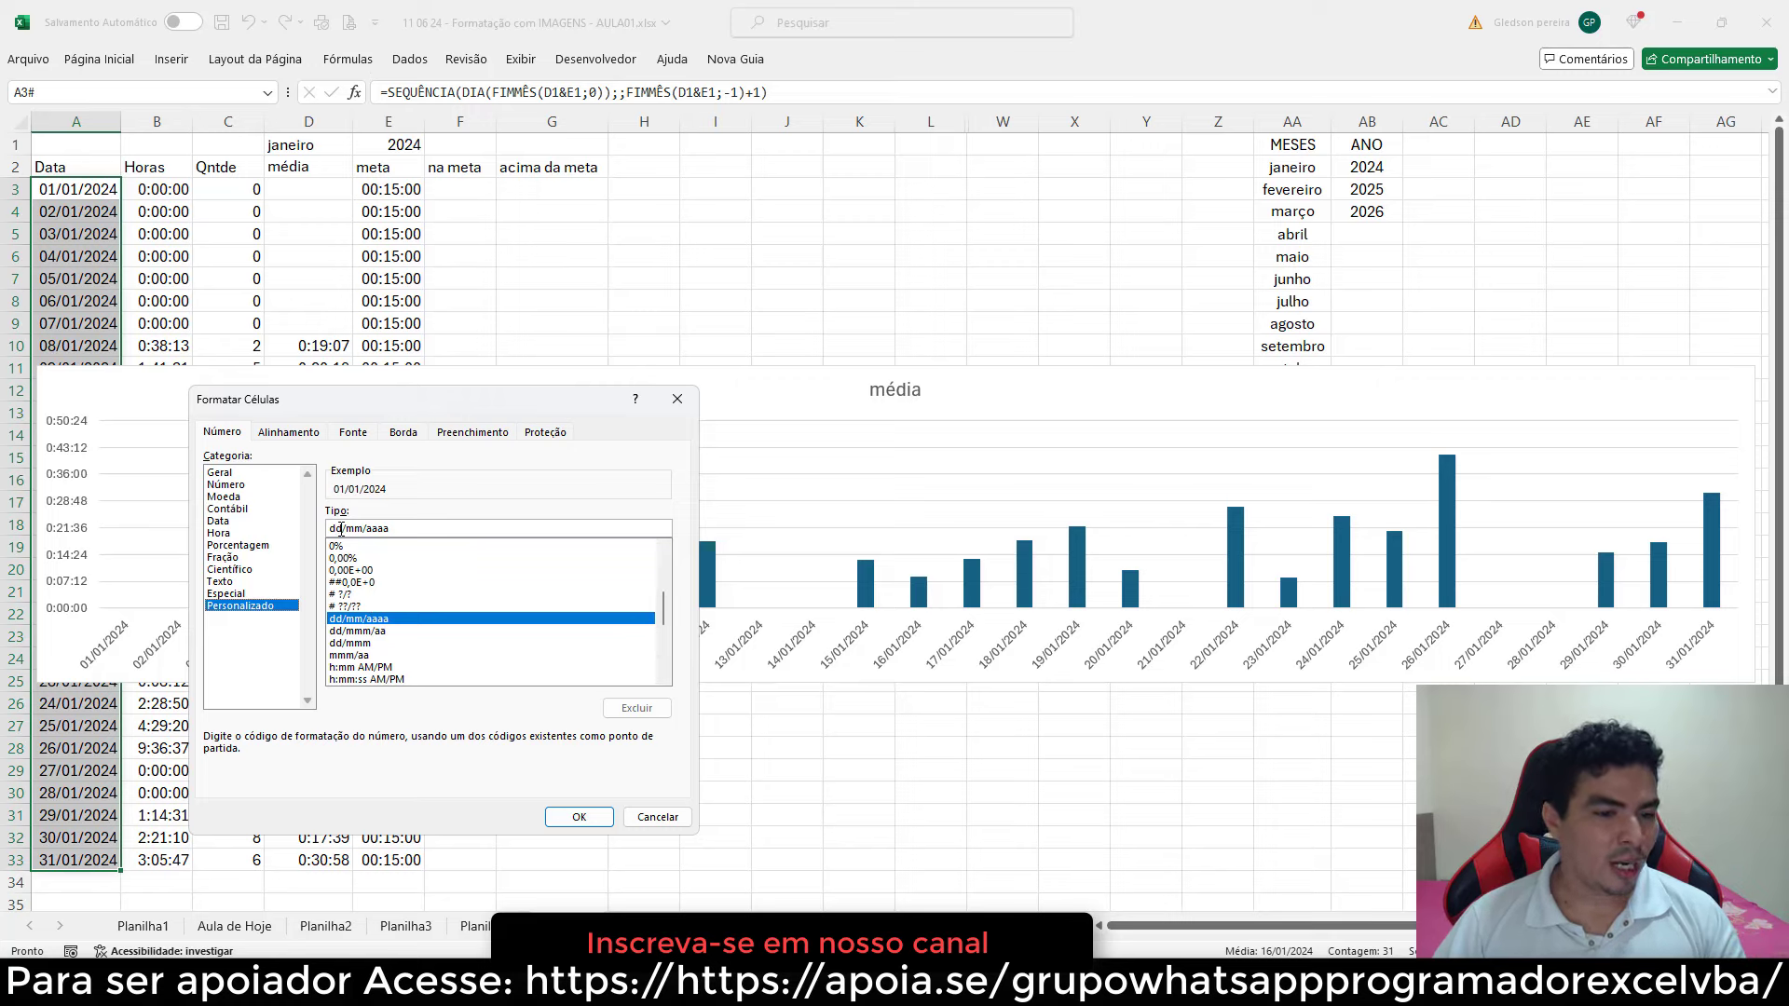
pyautogui.moveTo(406, 529); pyautogui.dragTo(368, 532)
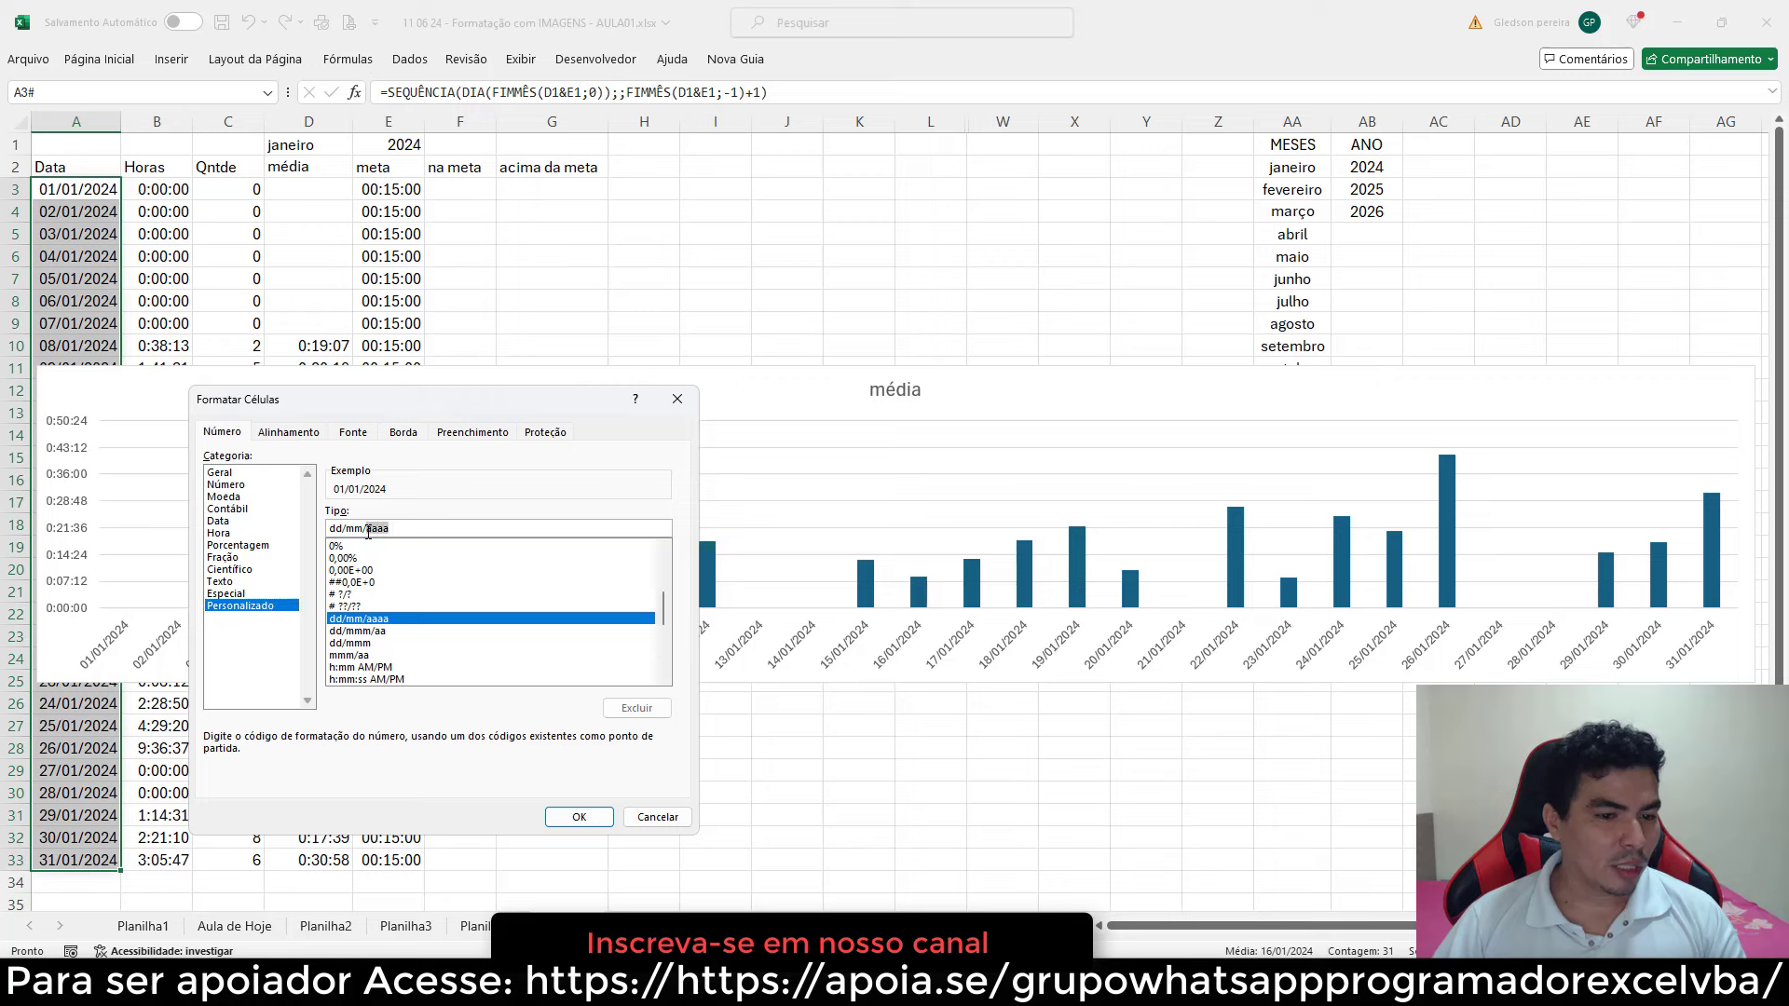
pyautogui.click(342, 531)
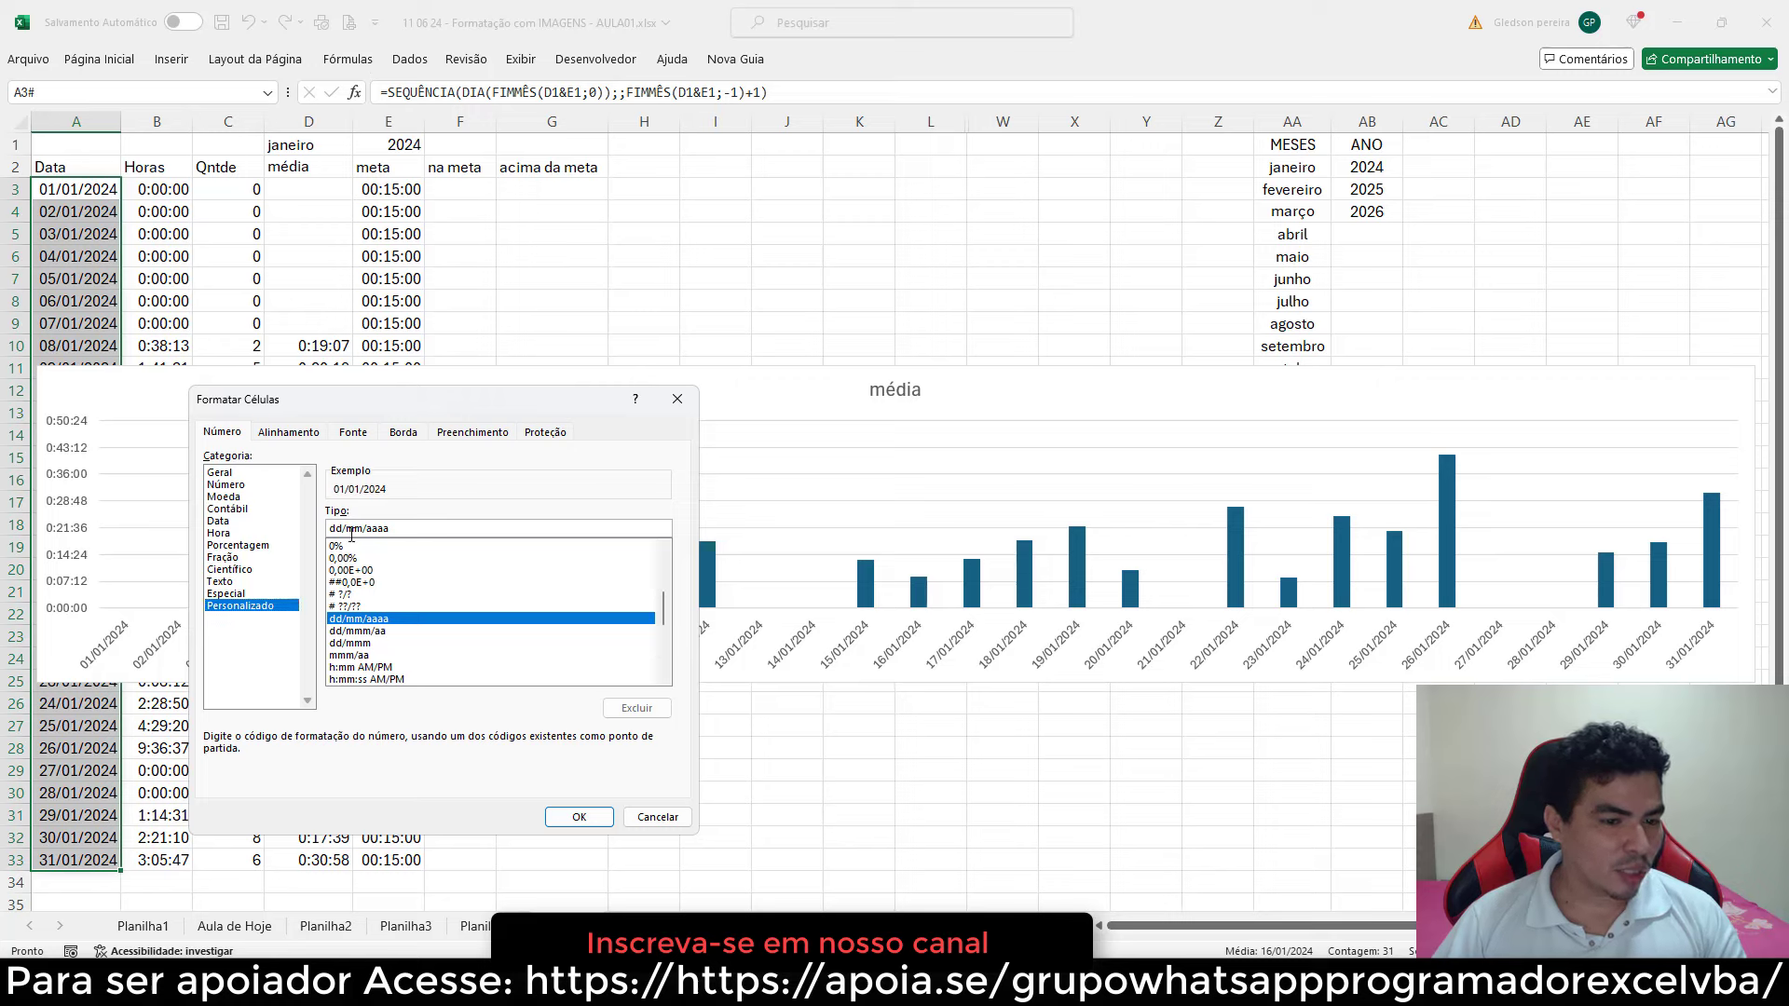
pyautogui.click(347, 533)
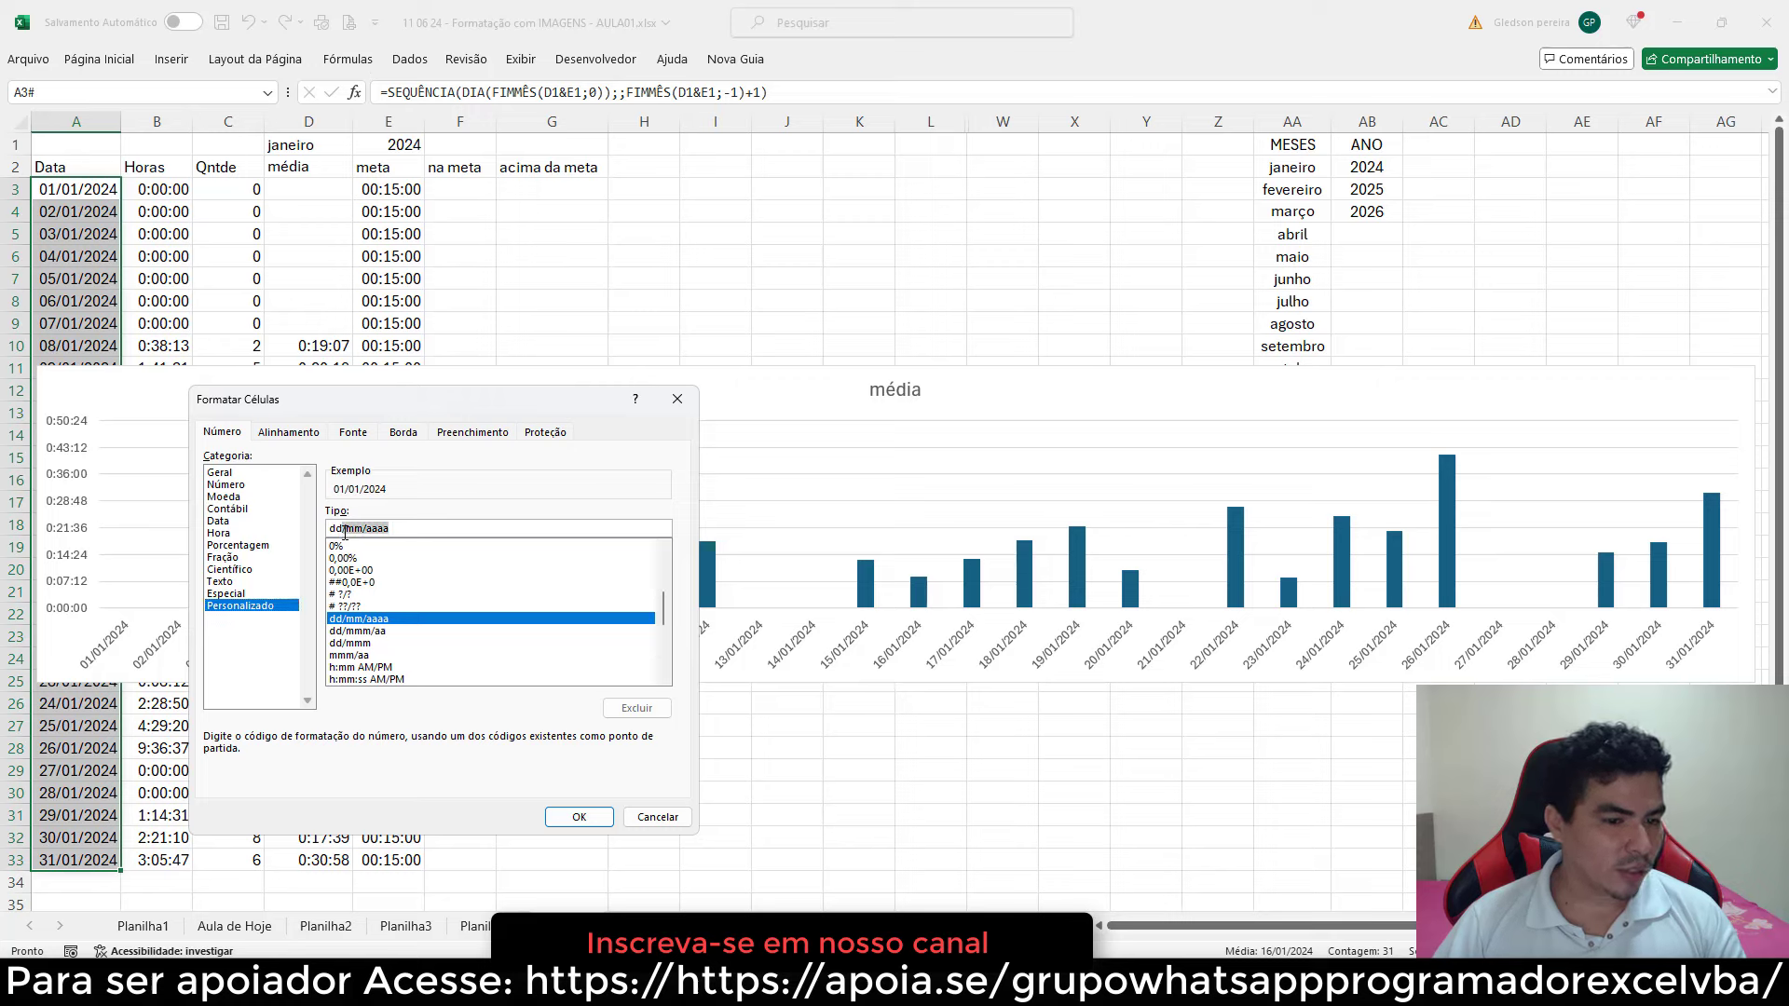
pyautogui.press('BackSpace')
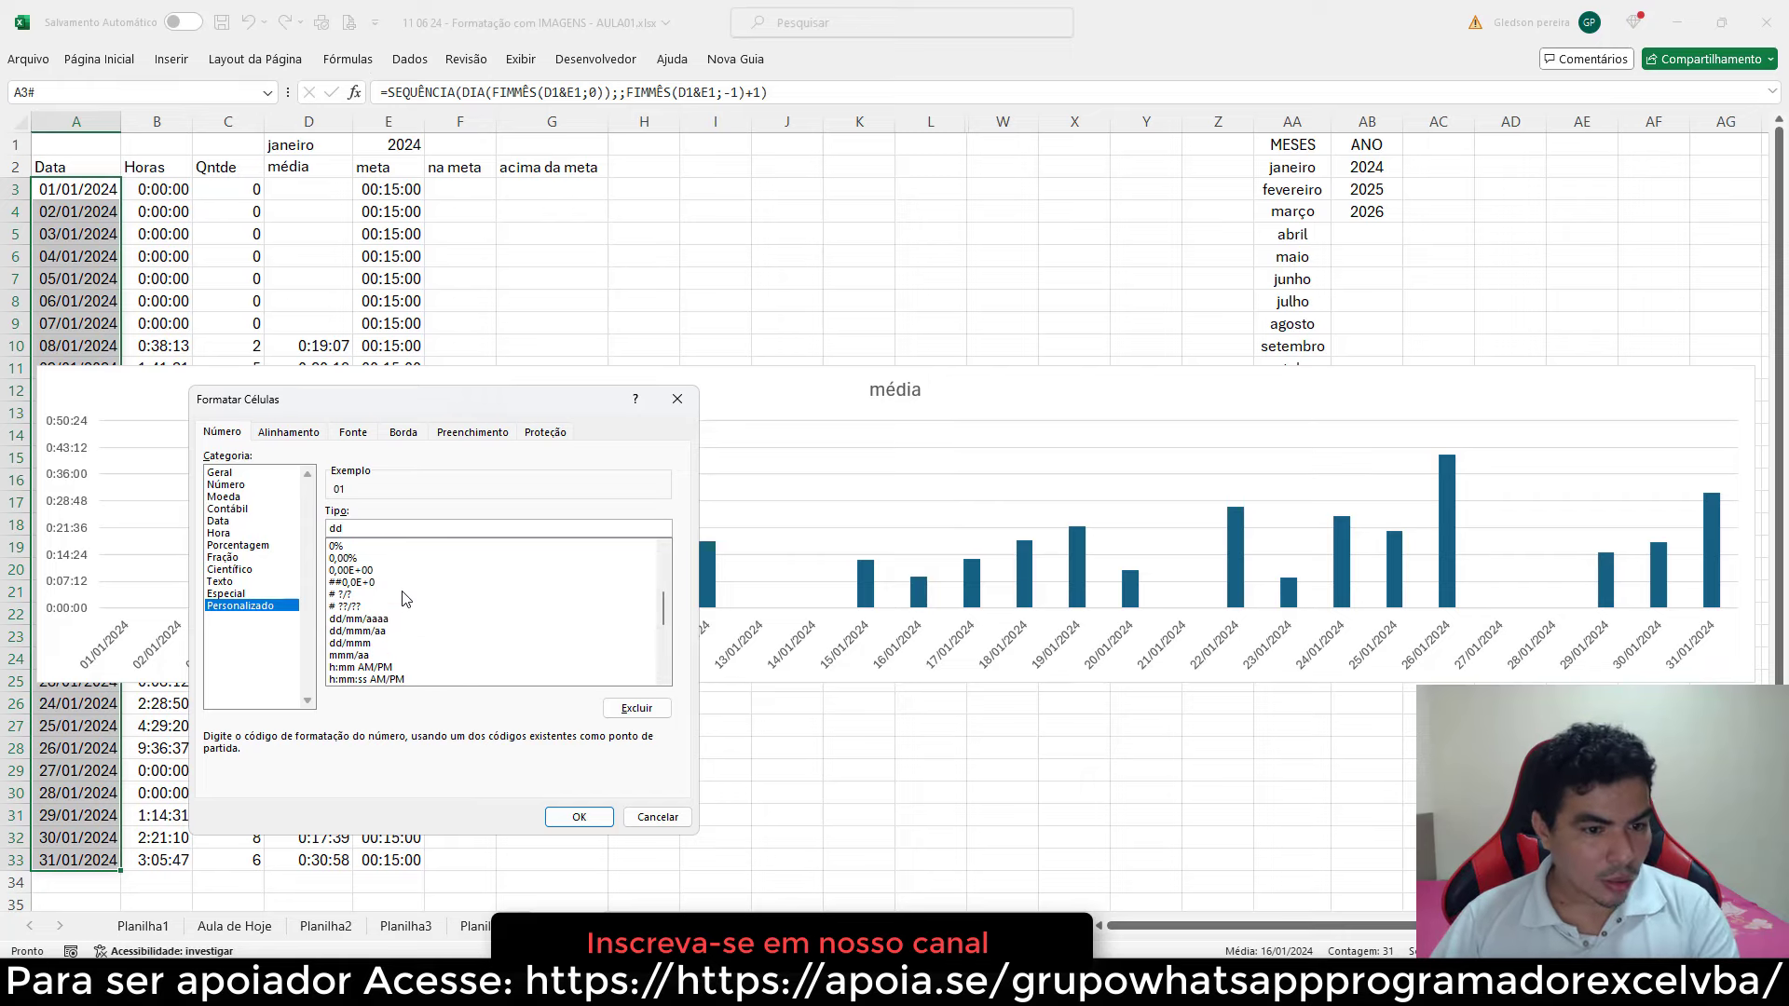
pyautogui.click(579, 817)
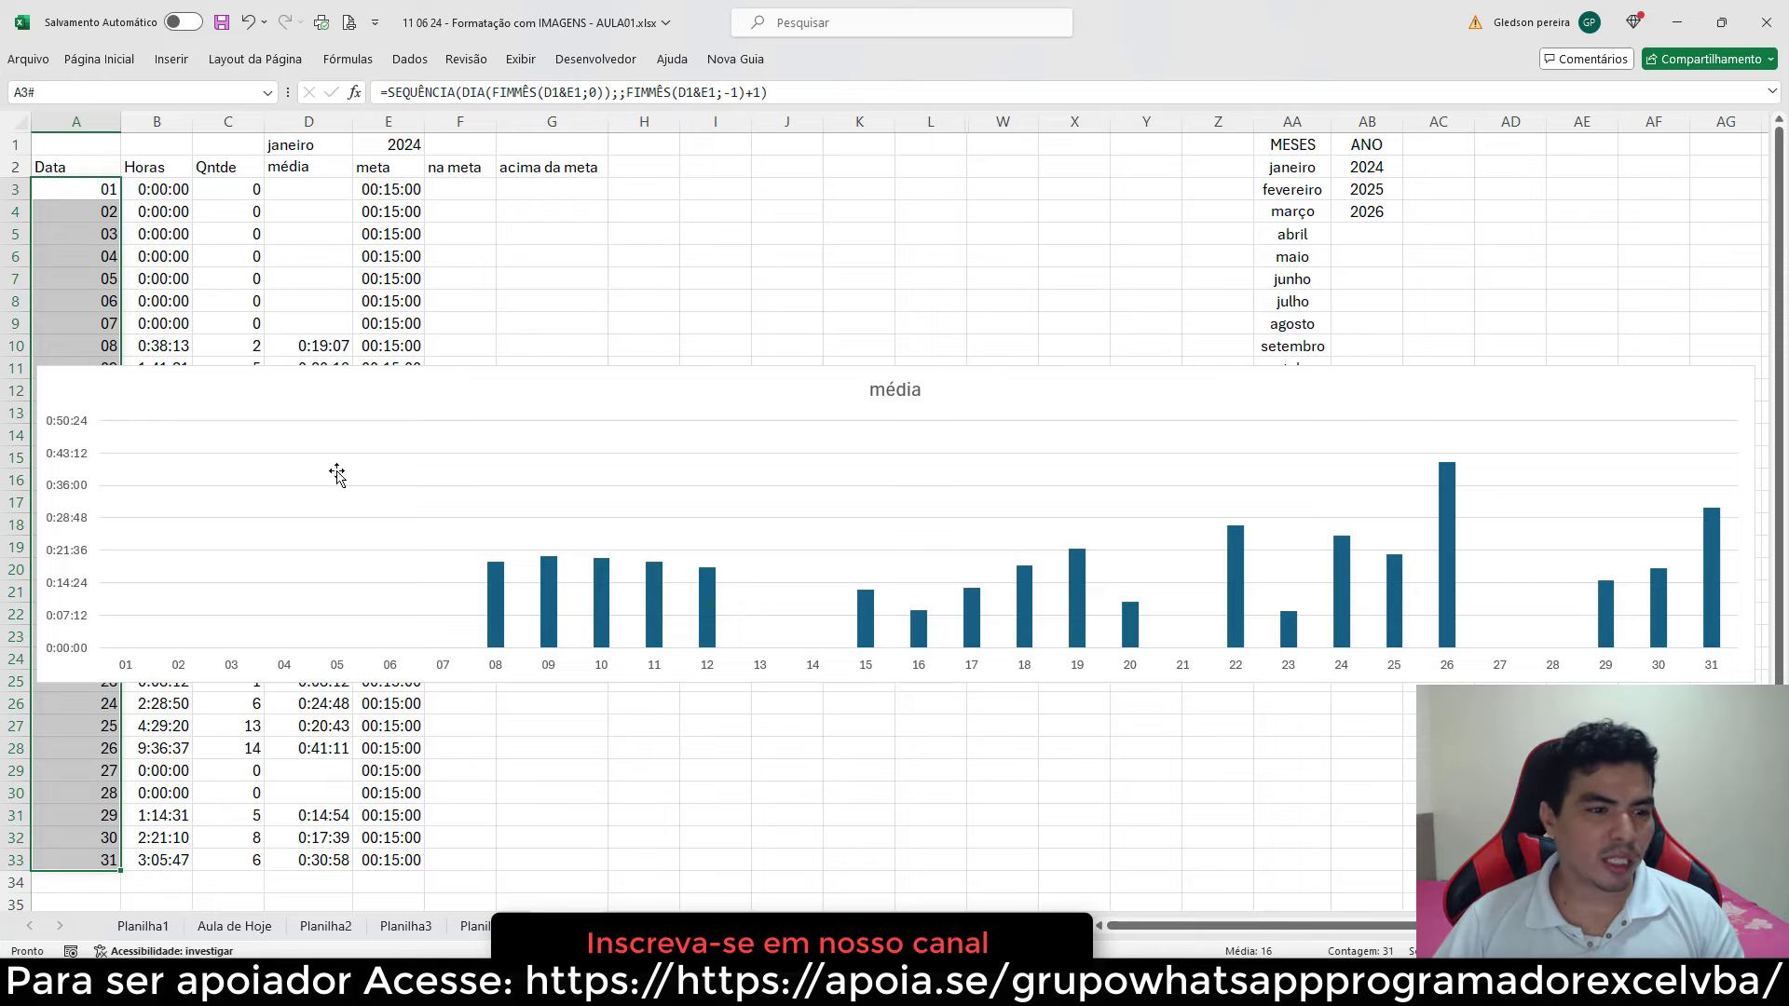
pyautogui.rightClick(93, 304)
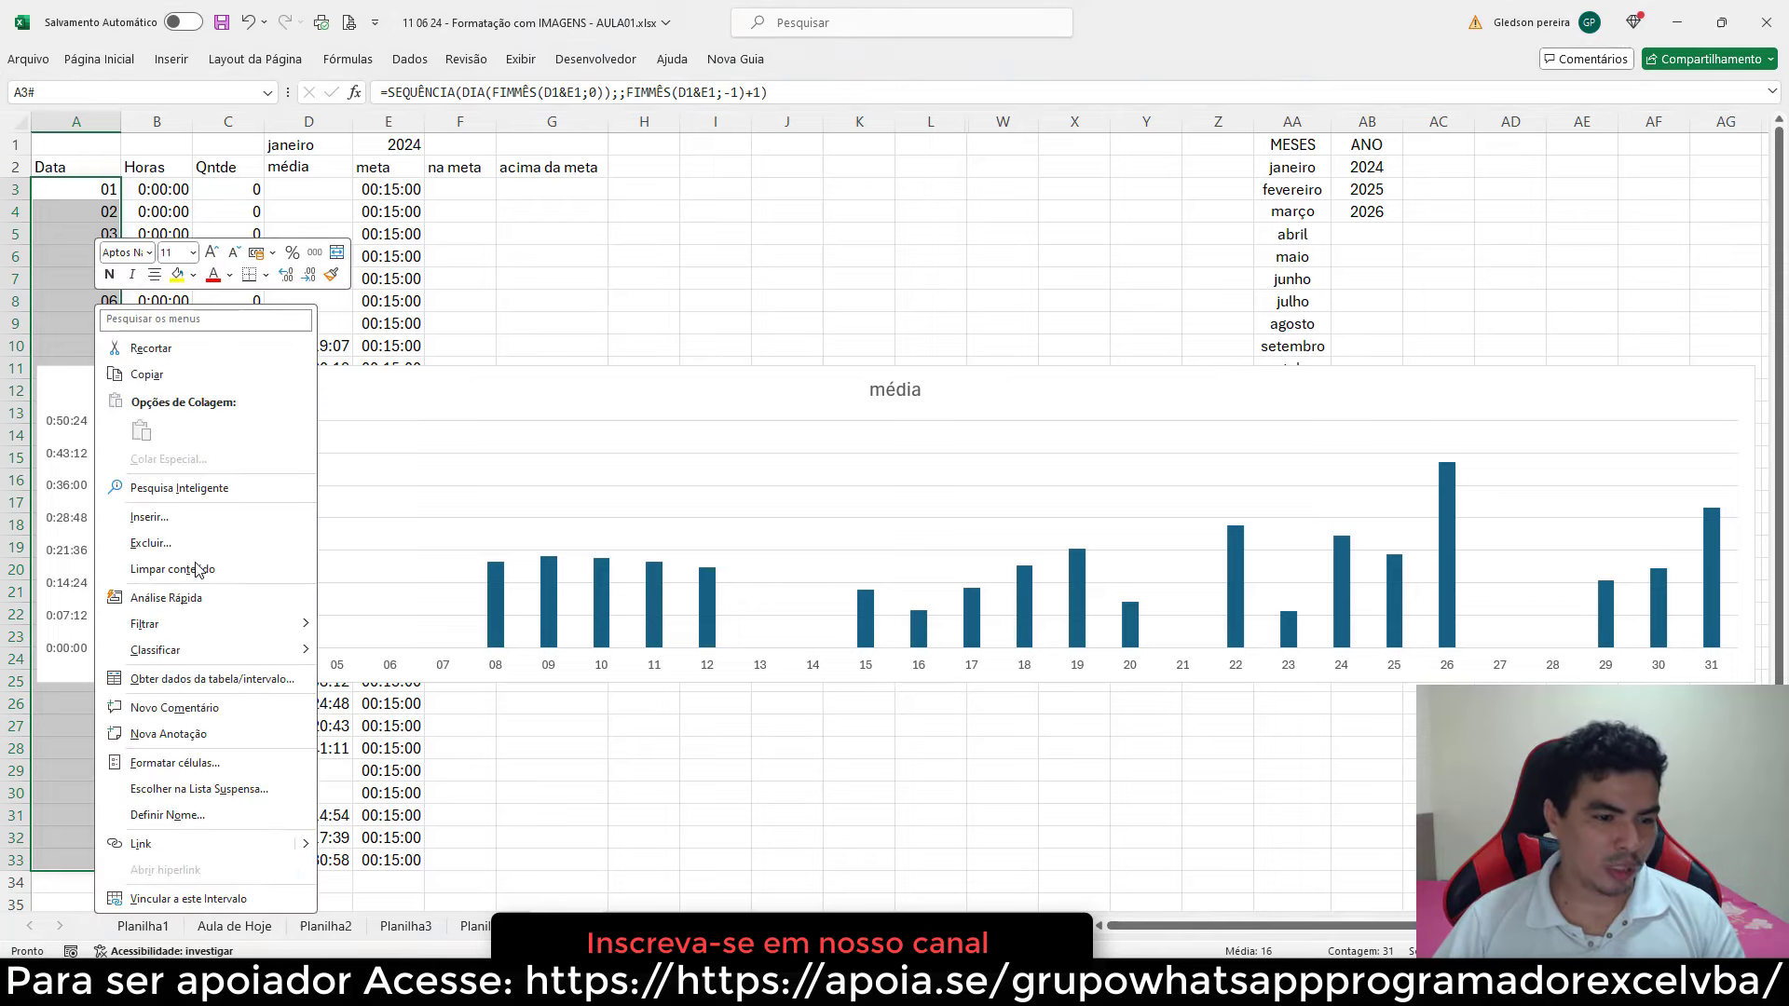
pyautogui.click(200, 766)
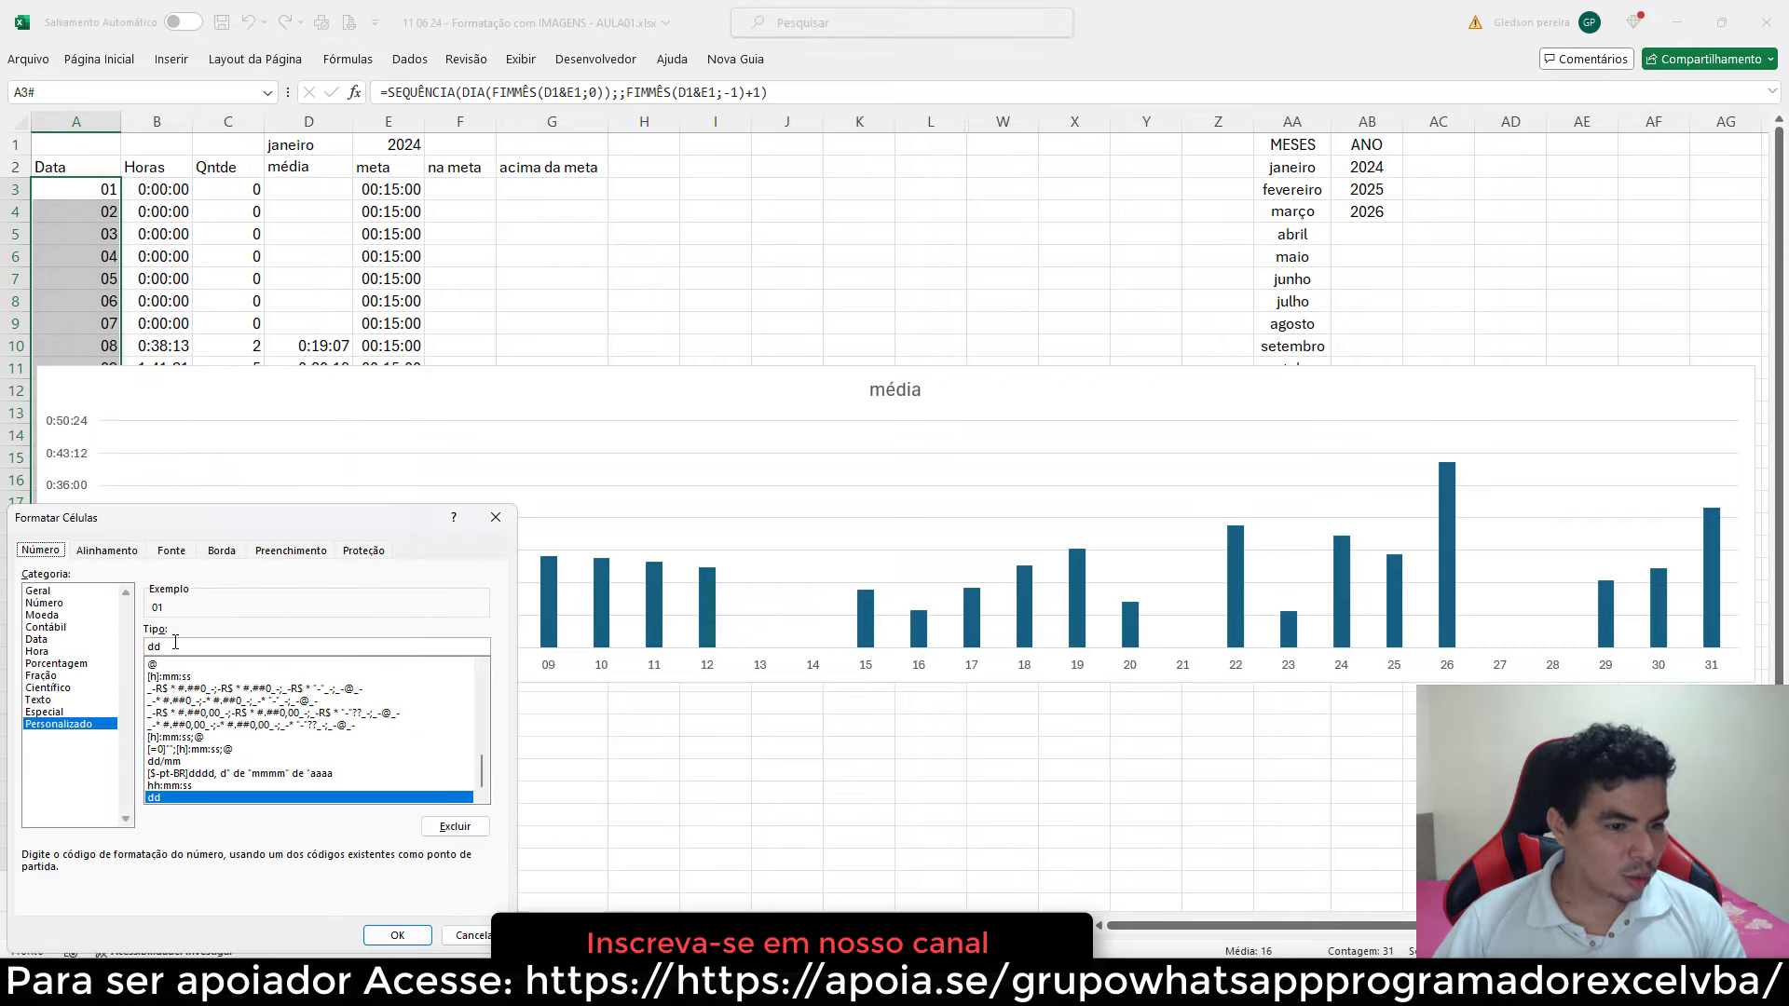
pyautogui.click(175, 642)
pyautogui.write('/')
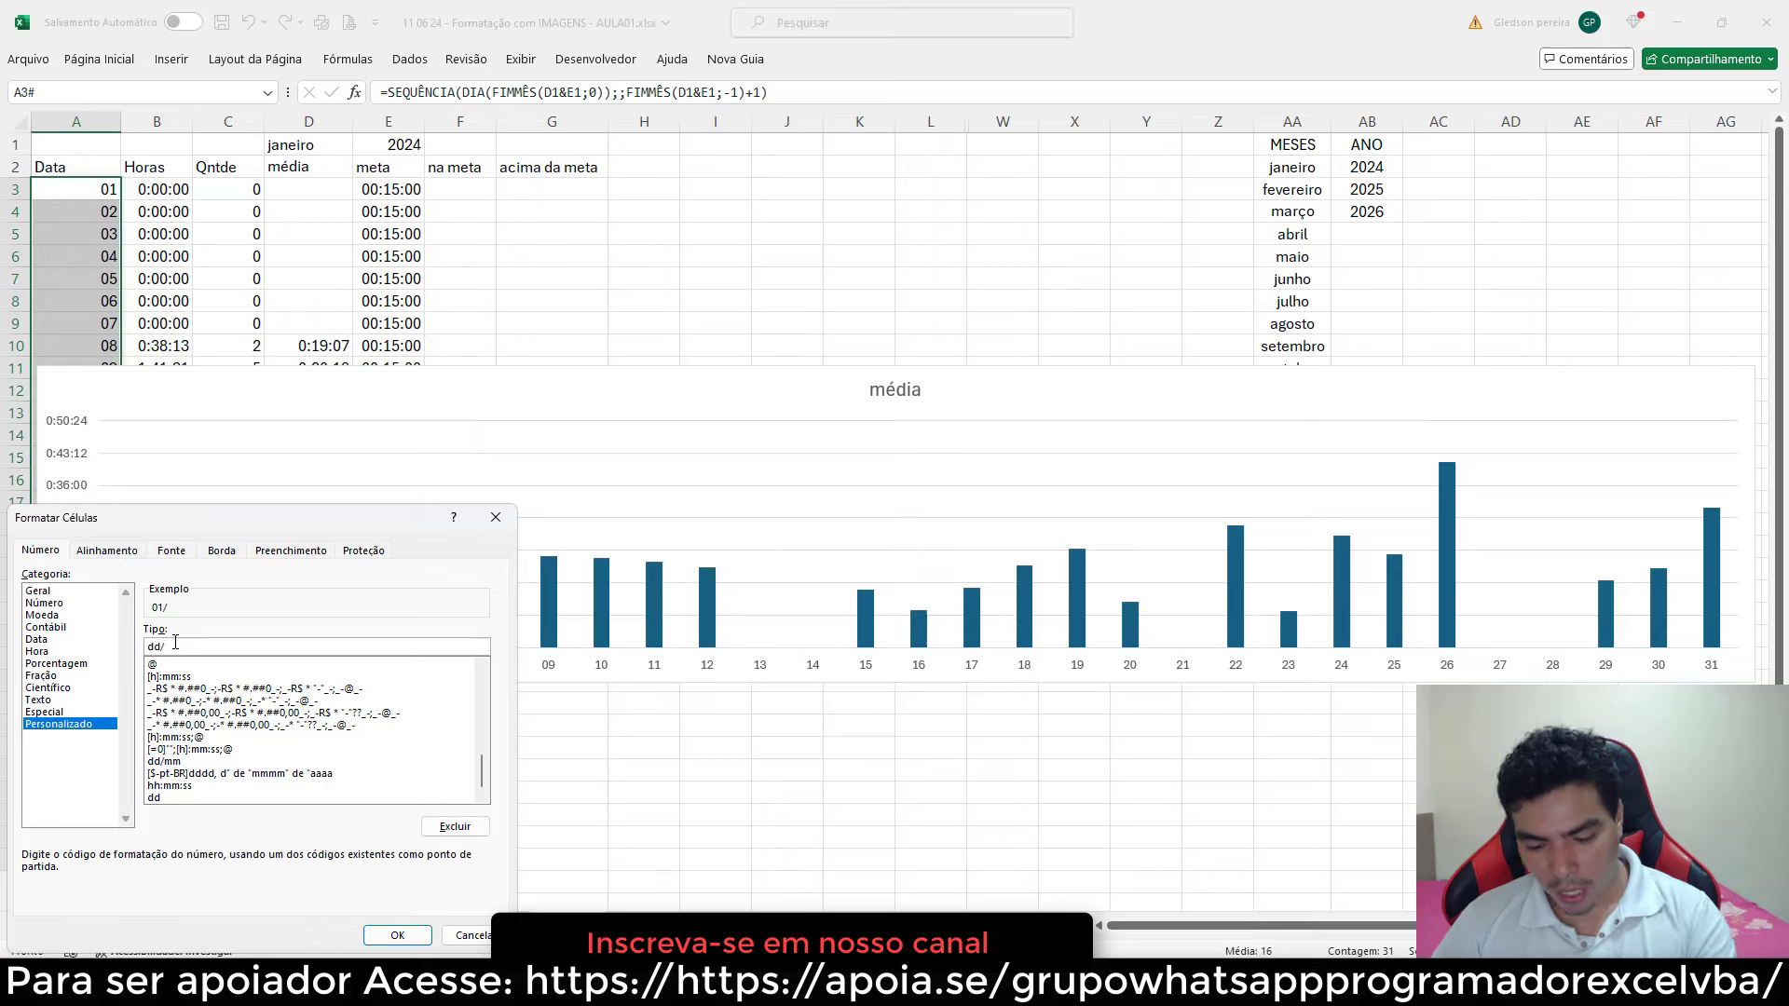
pyautogui.write('MM')
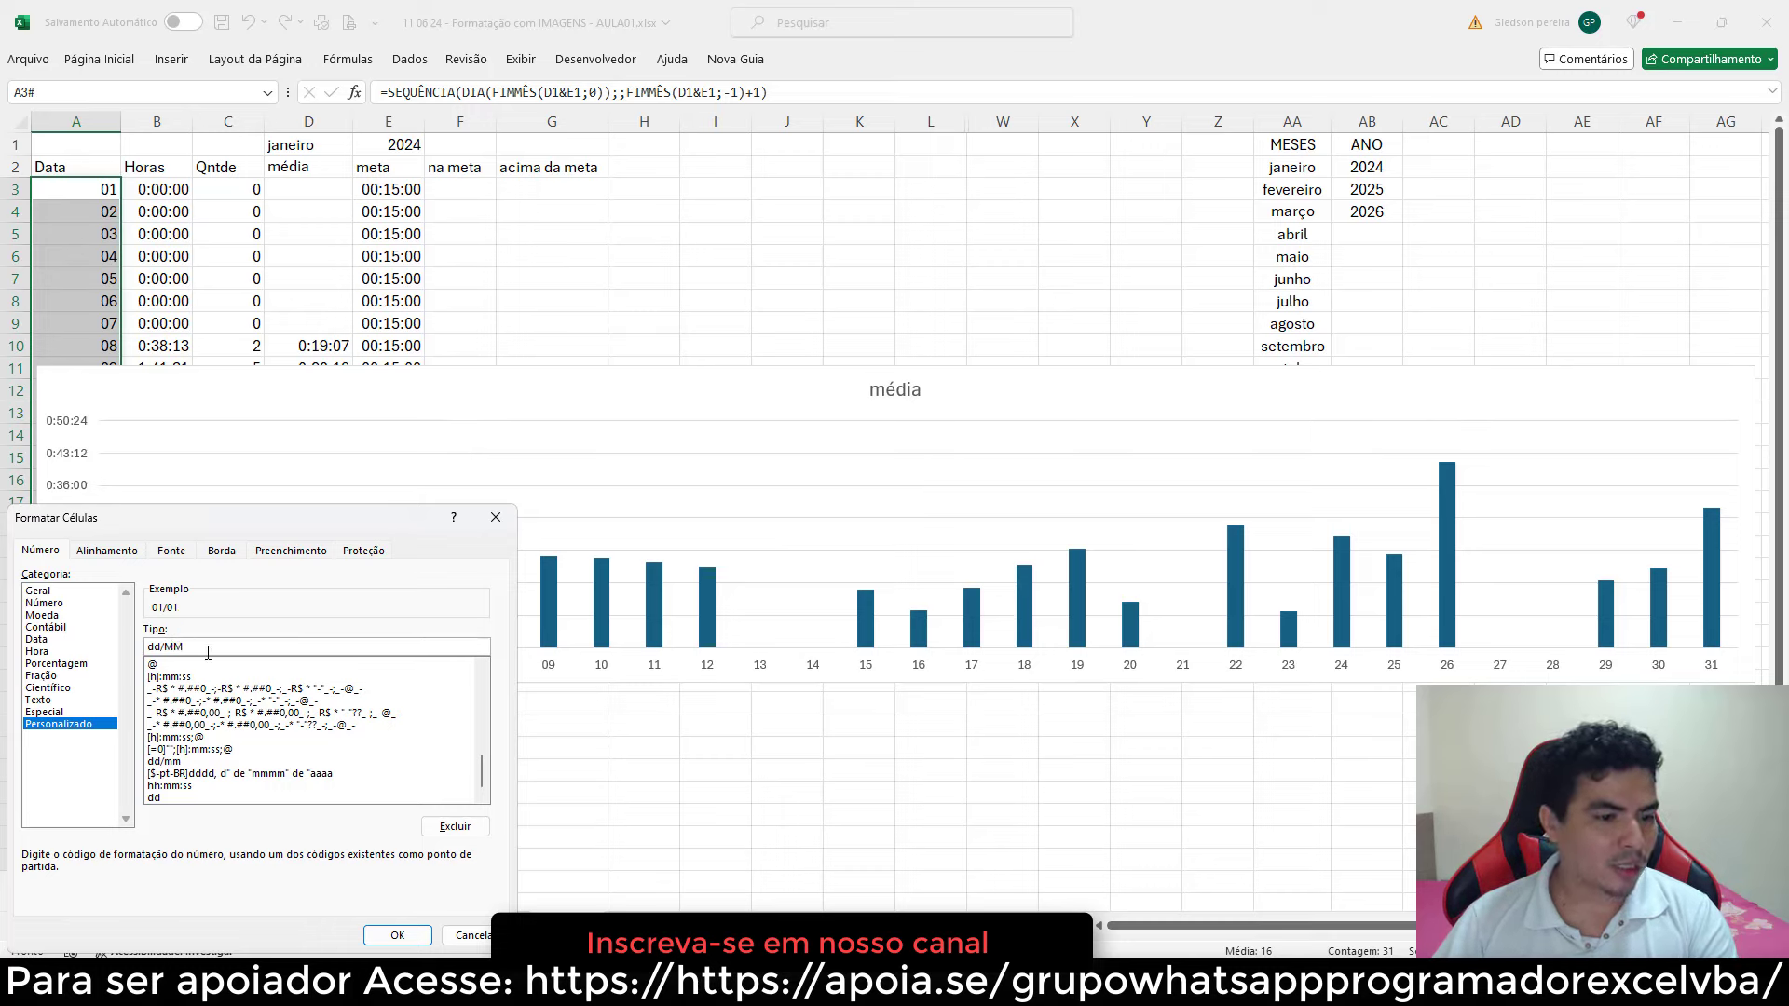
pyautogui.write('MM')
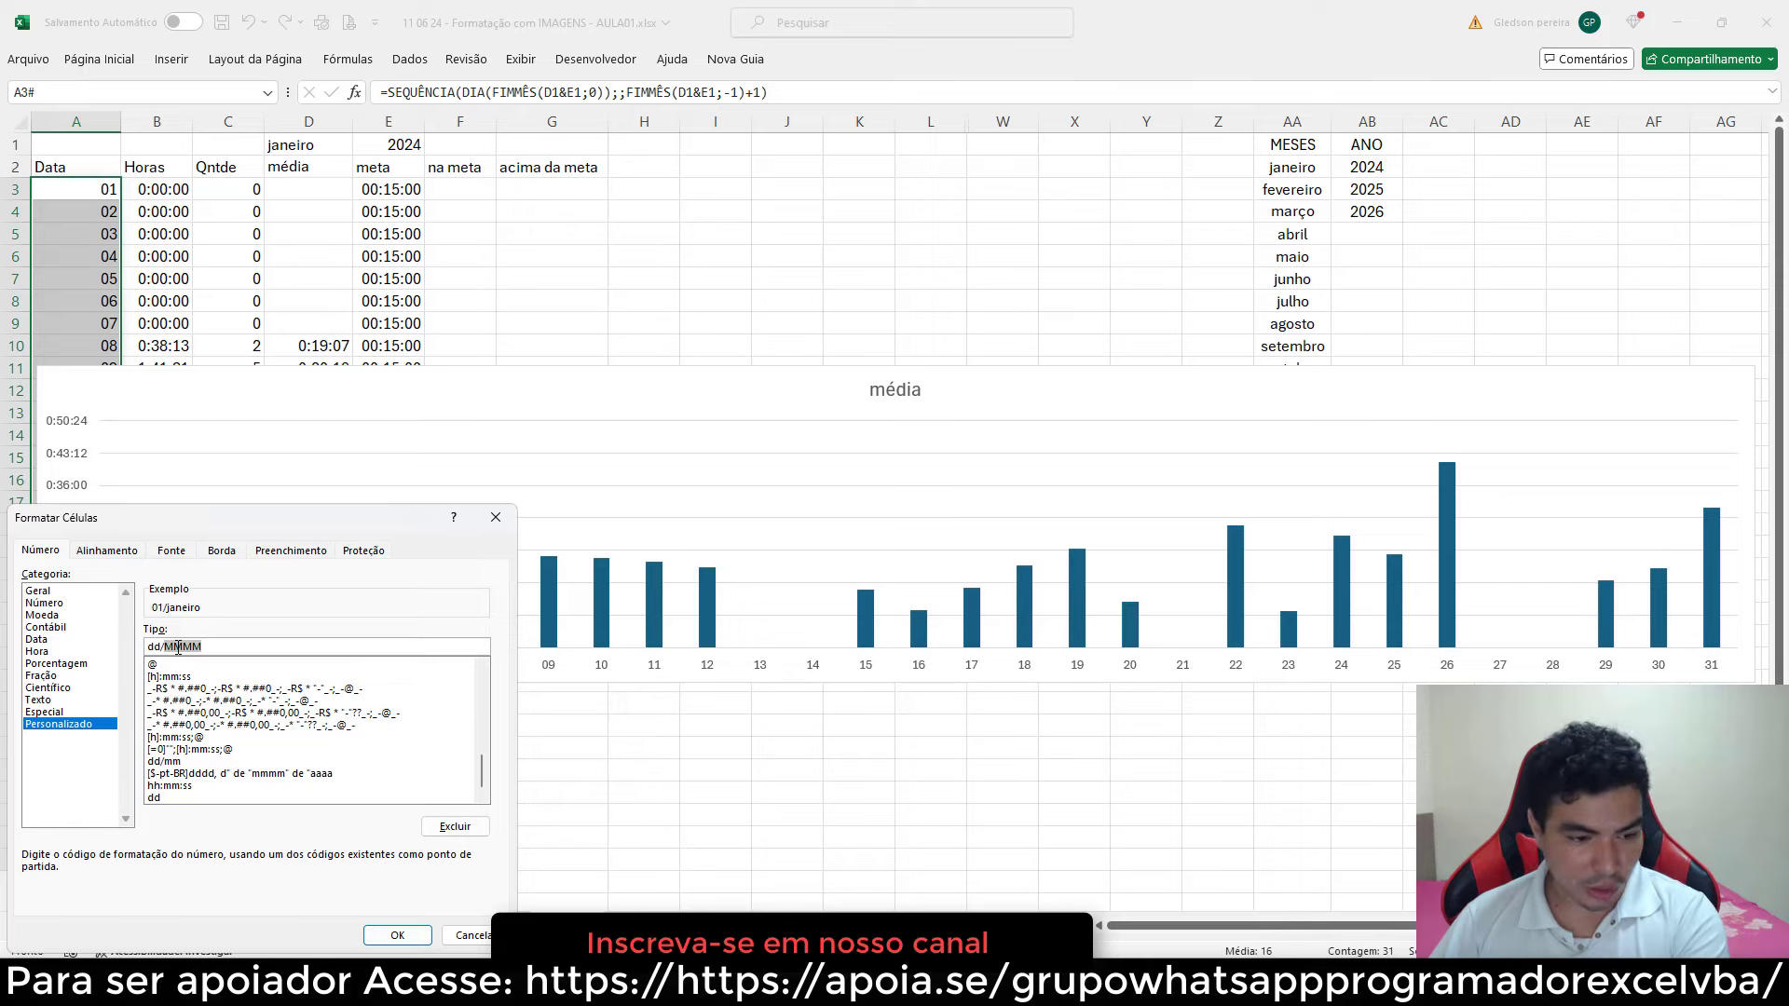
pyautogui.press('BackSpace')
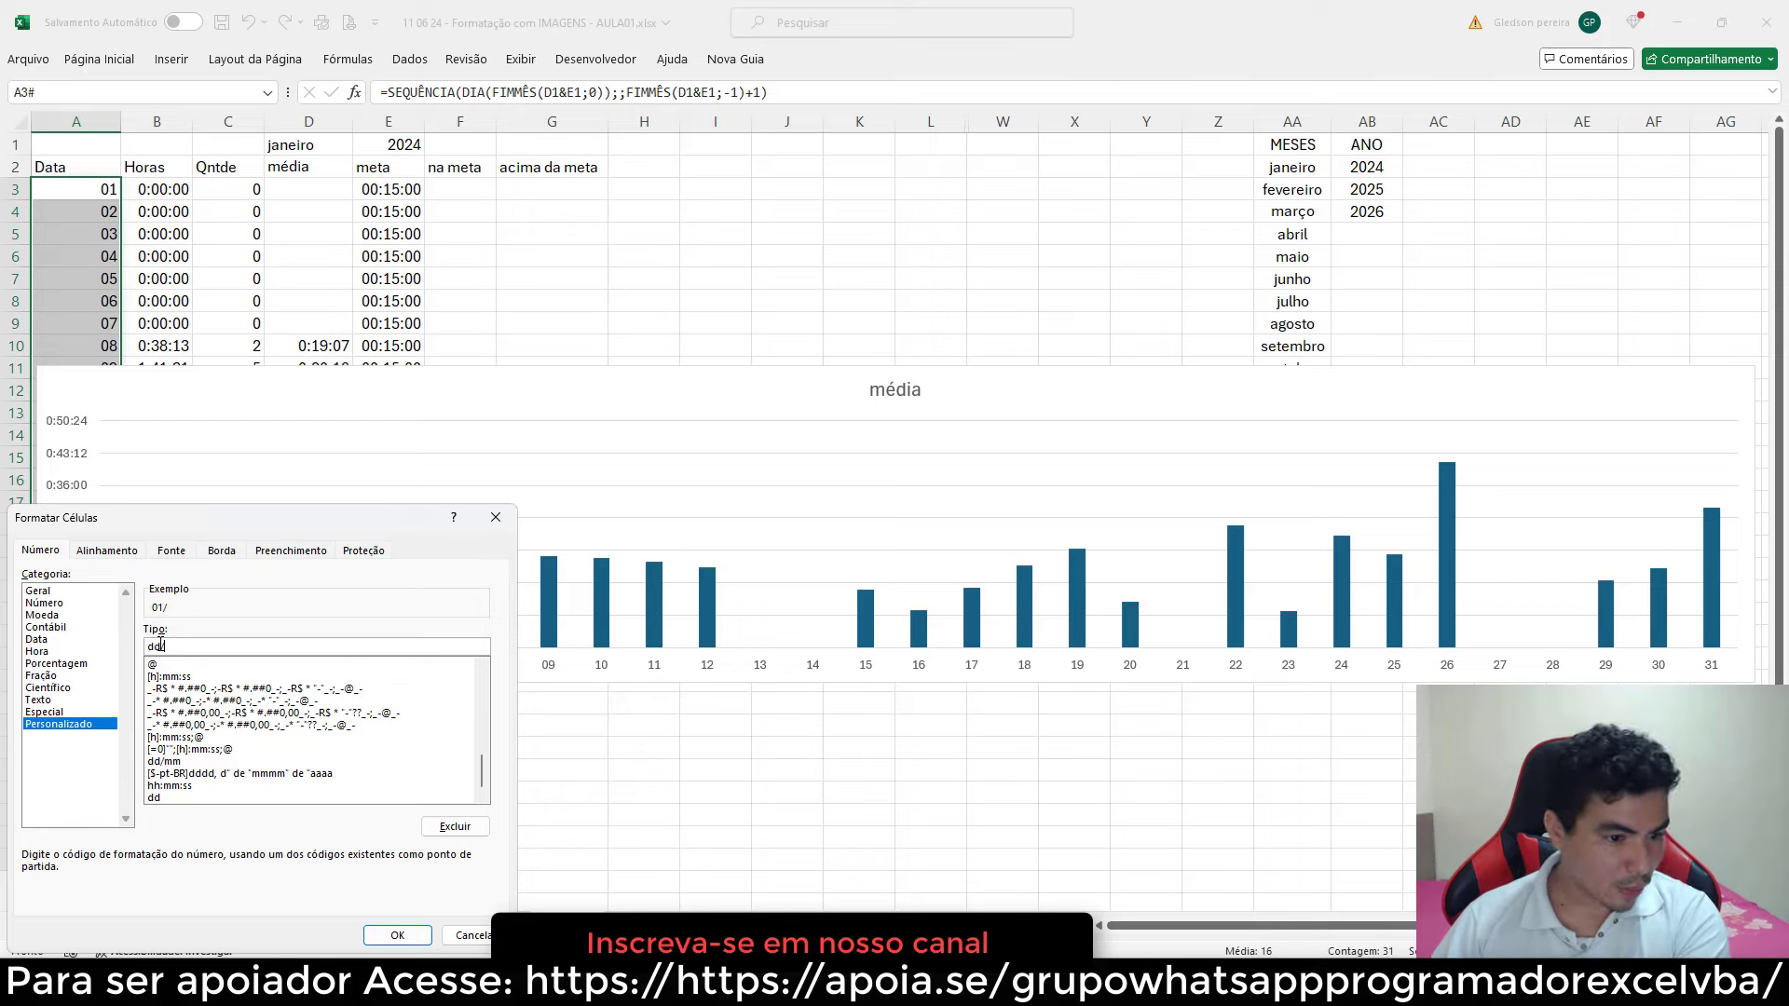
pyautogui.click(397, 934)
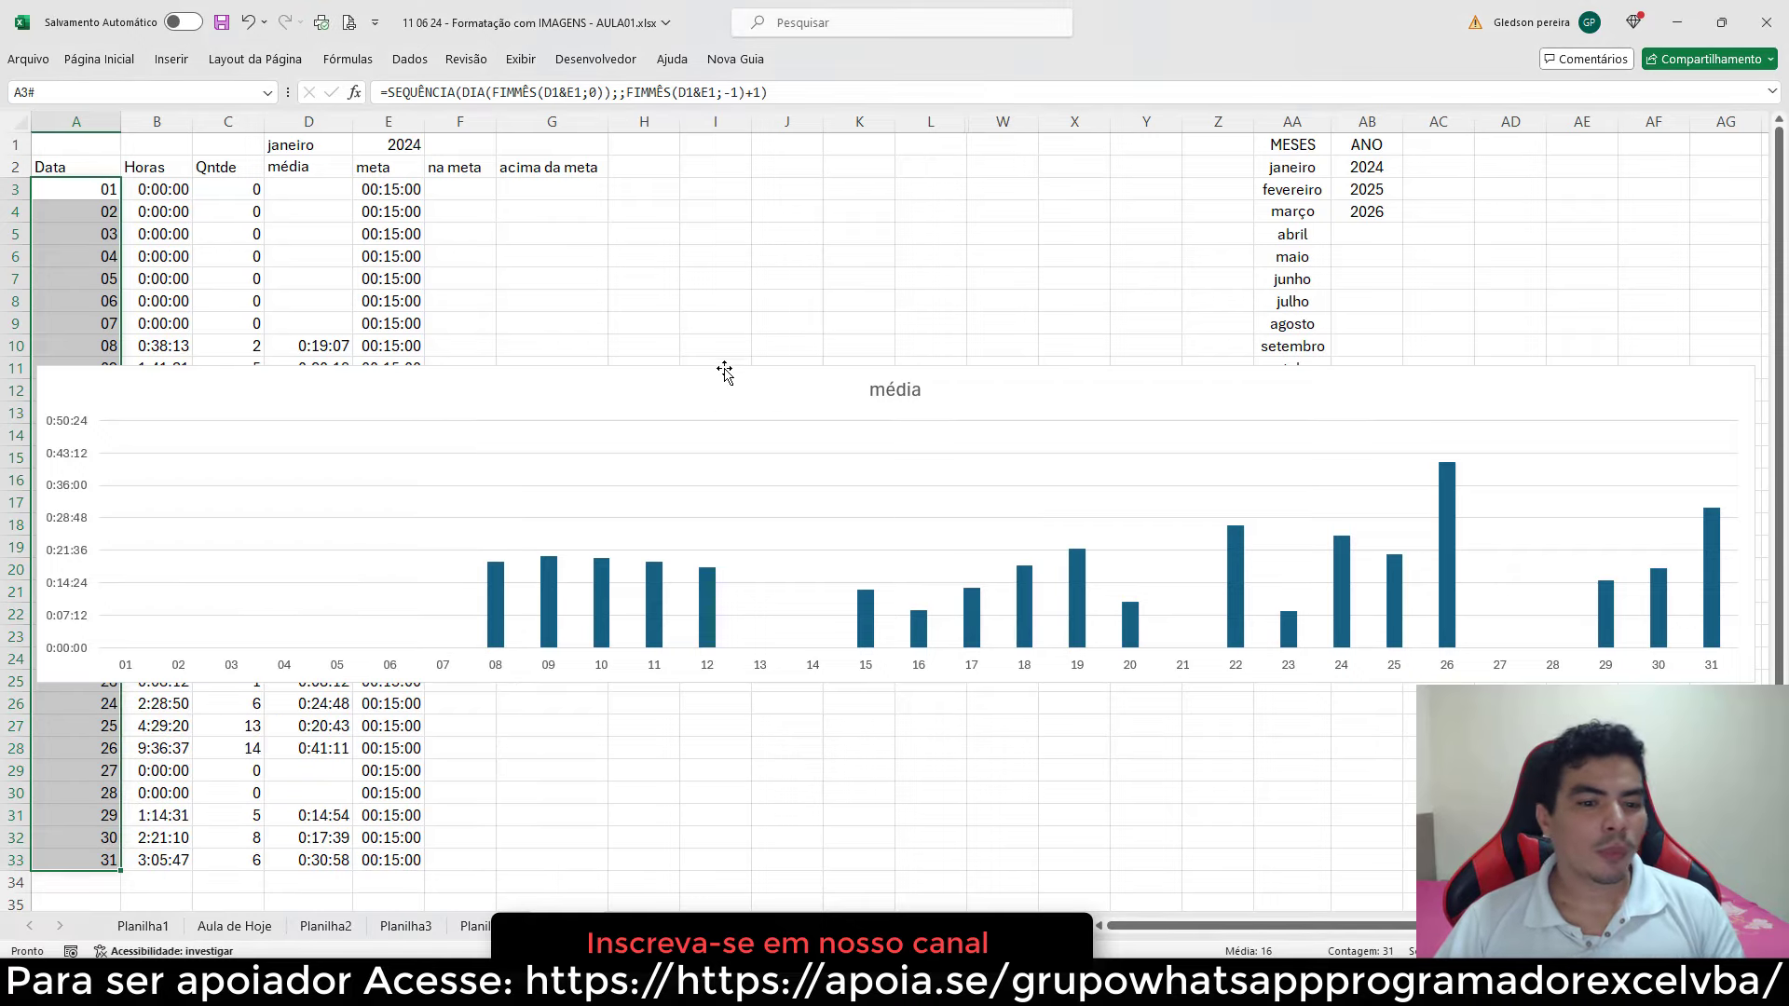
# - Copy the meta values in column E and paste them into the média chart as a new series
pyautogui.click(694, 302)
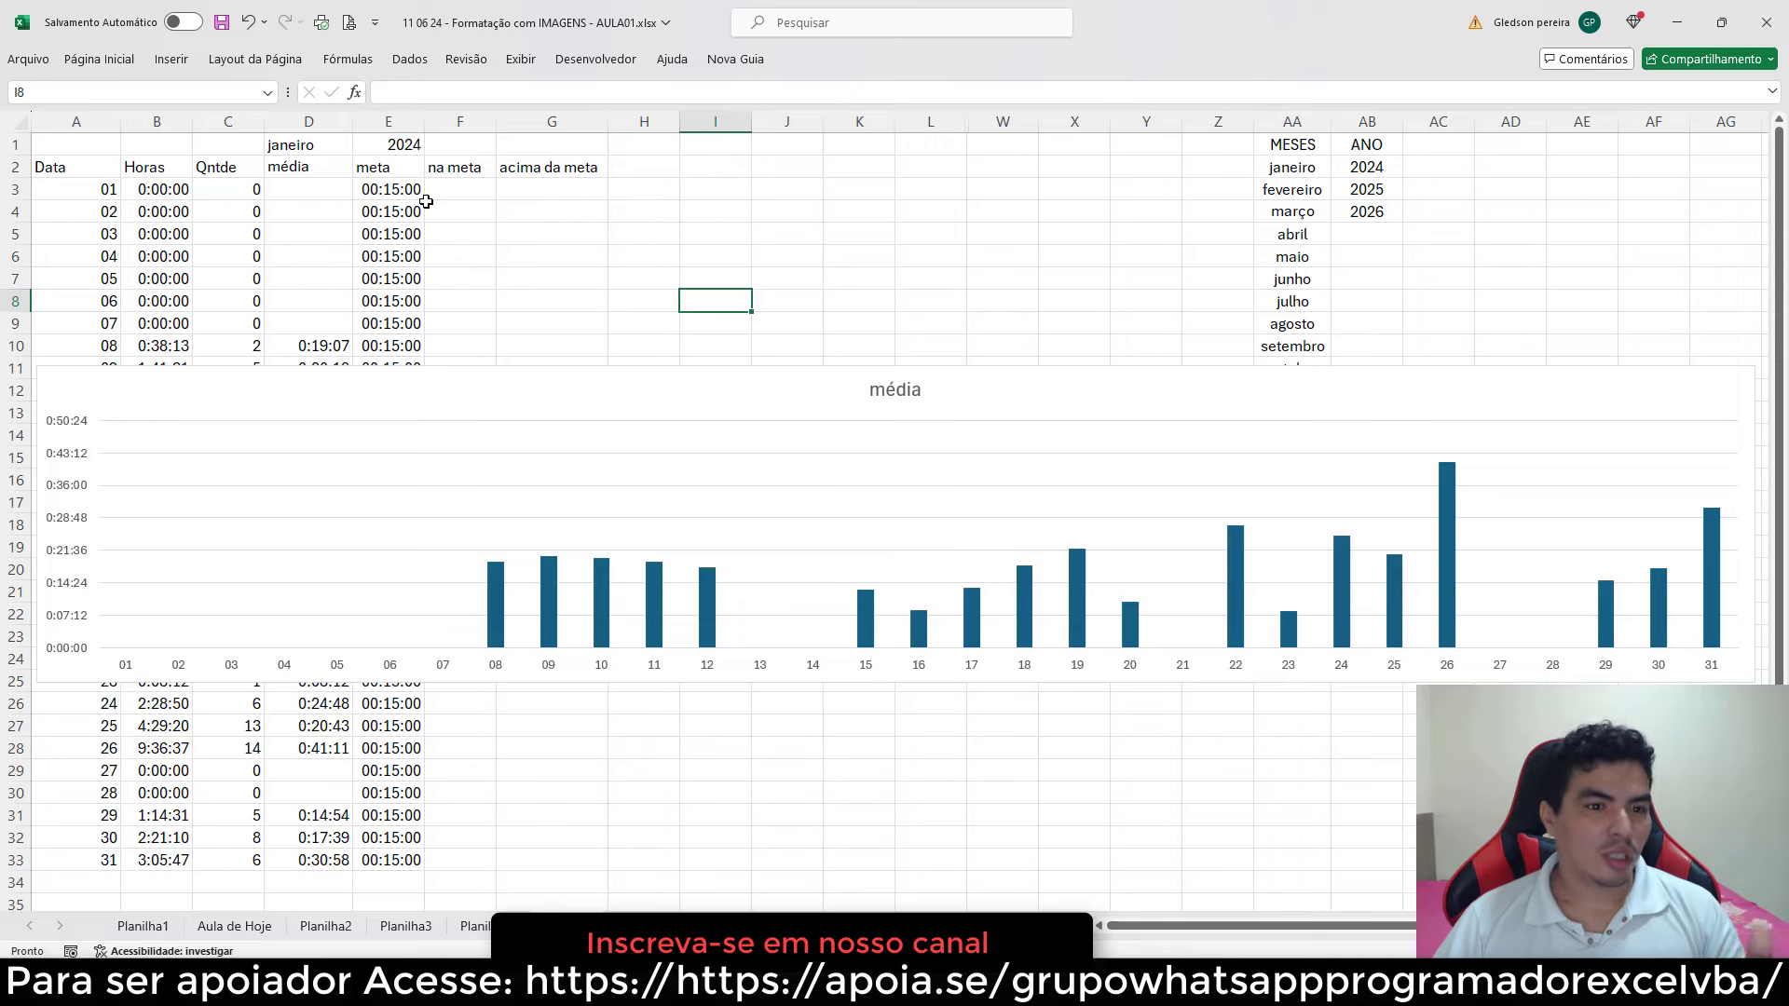
pyautogui.moveTo(401, 191); pyautogui.dragTo(400, 850)
pyautogui.hotkey('ctrl', 'c')
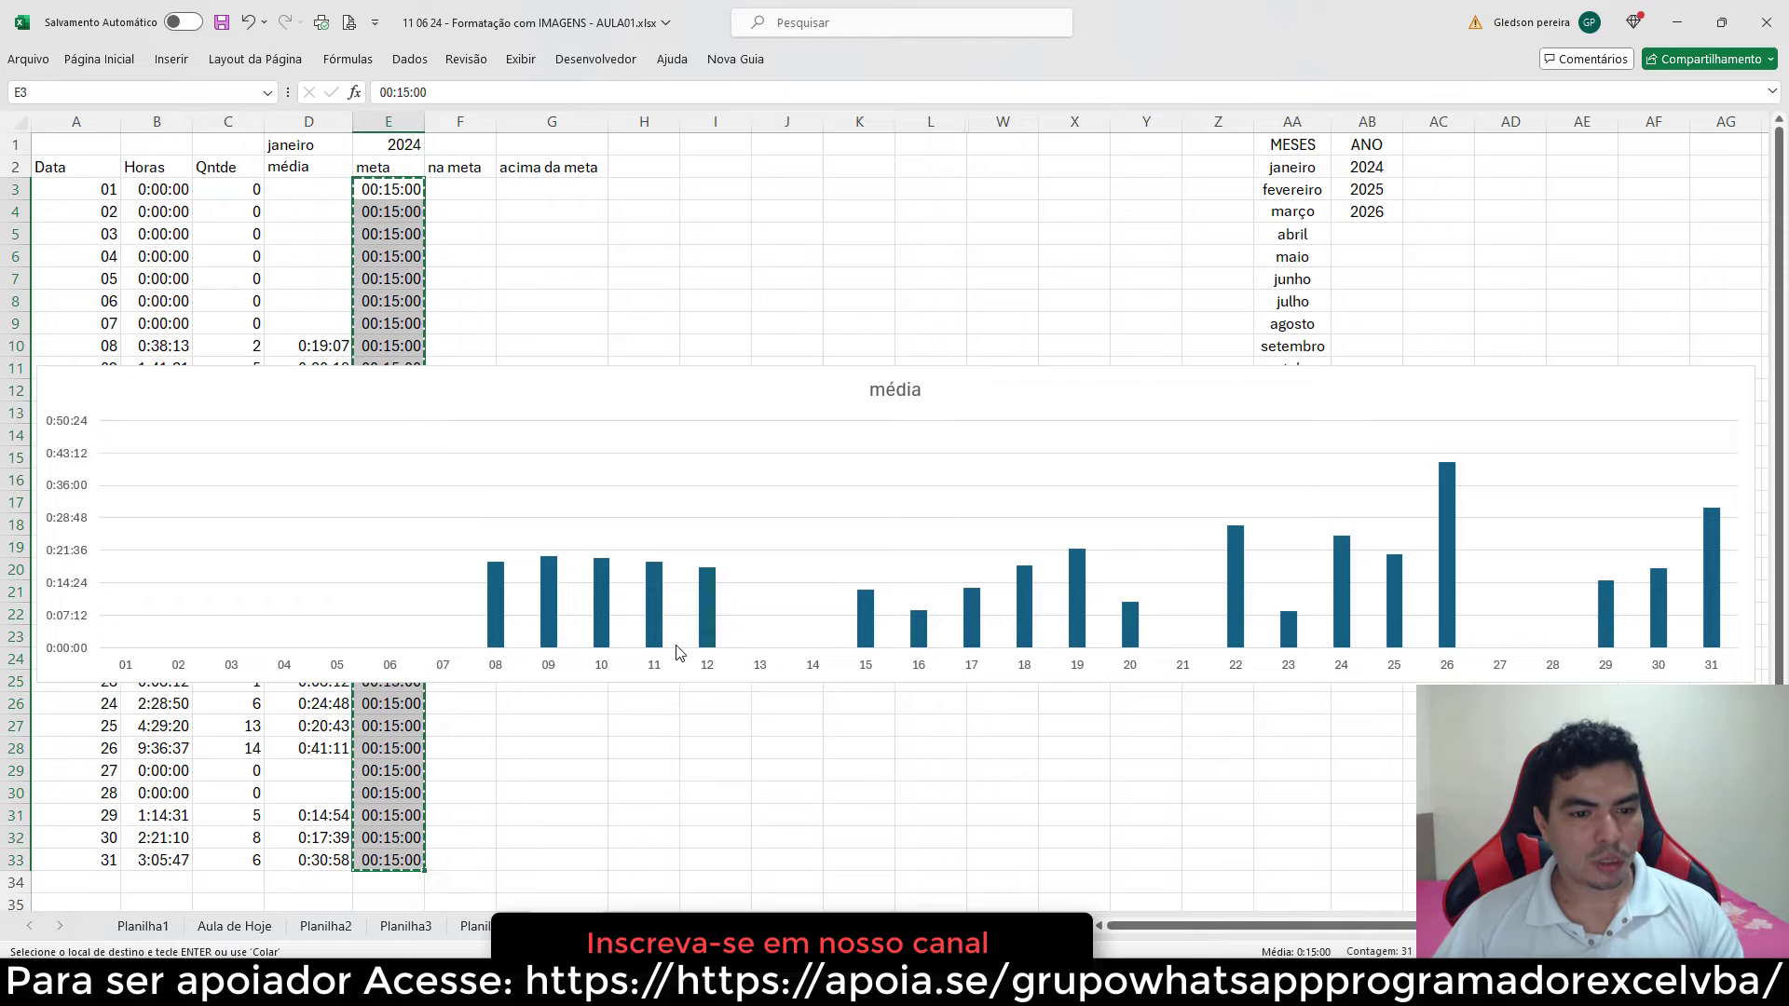
pyautogui.click(639, 404)
pyautogui.hotkey('ctrl', 'v')
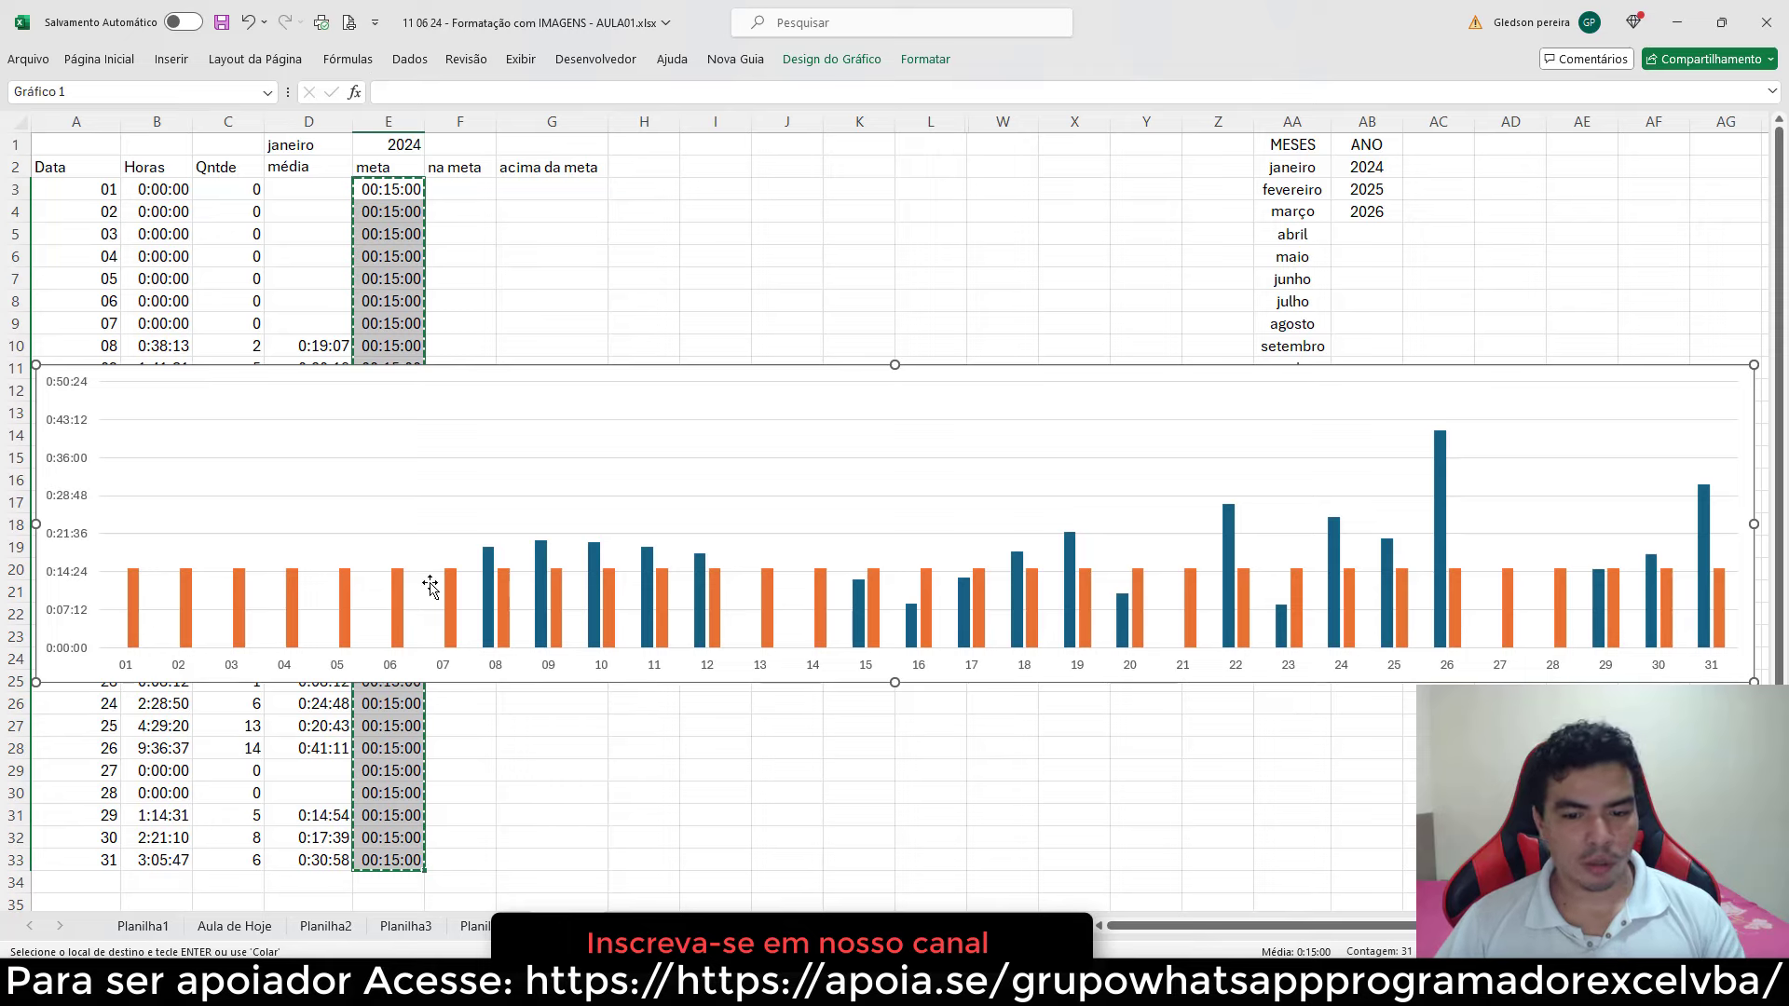
# - Change the chart type of Série2, the orange meta series, to Linha
pyautogui.click(663, 585)
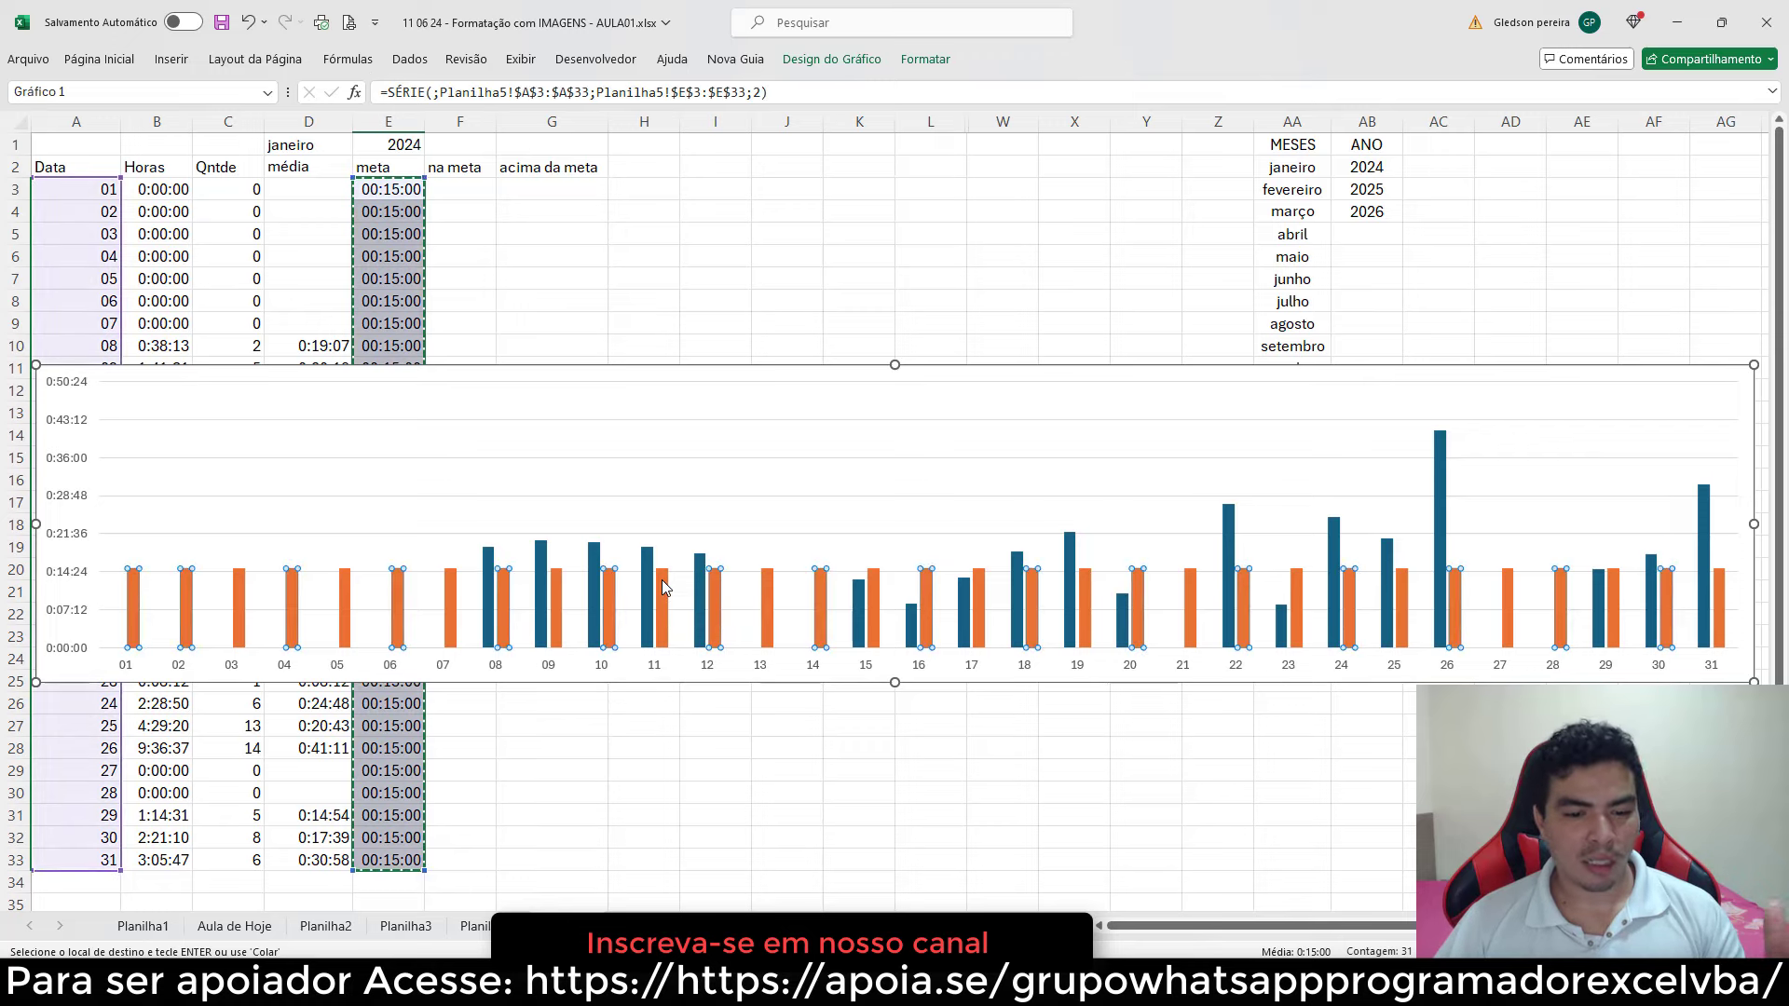
pyautogui.rightClick(664, 585)
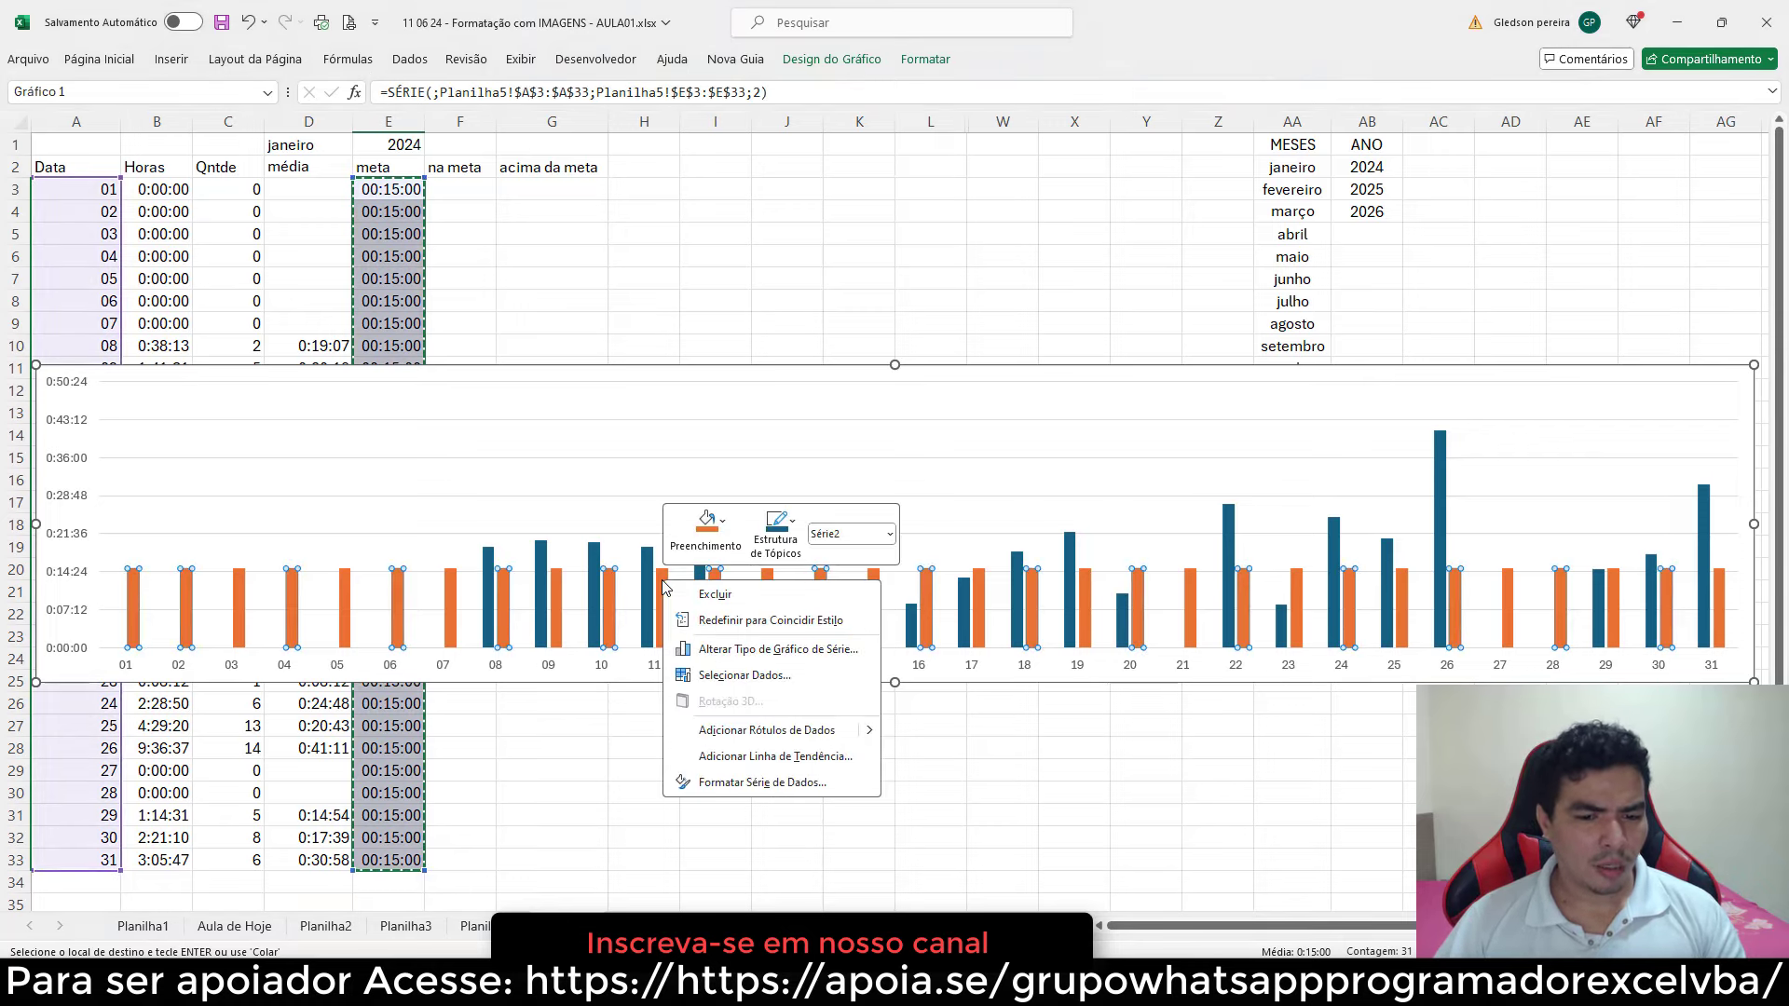
pyautogui.click(762, 653)
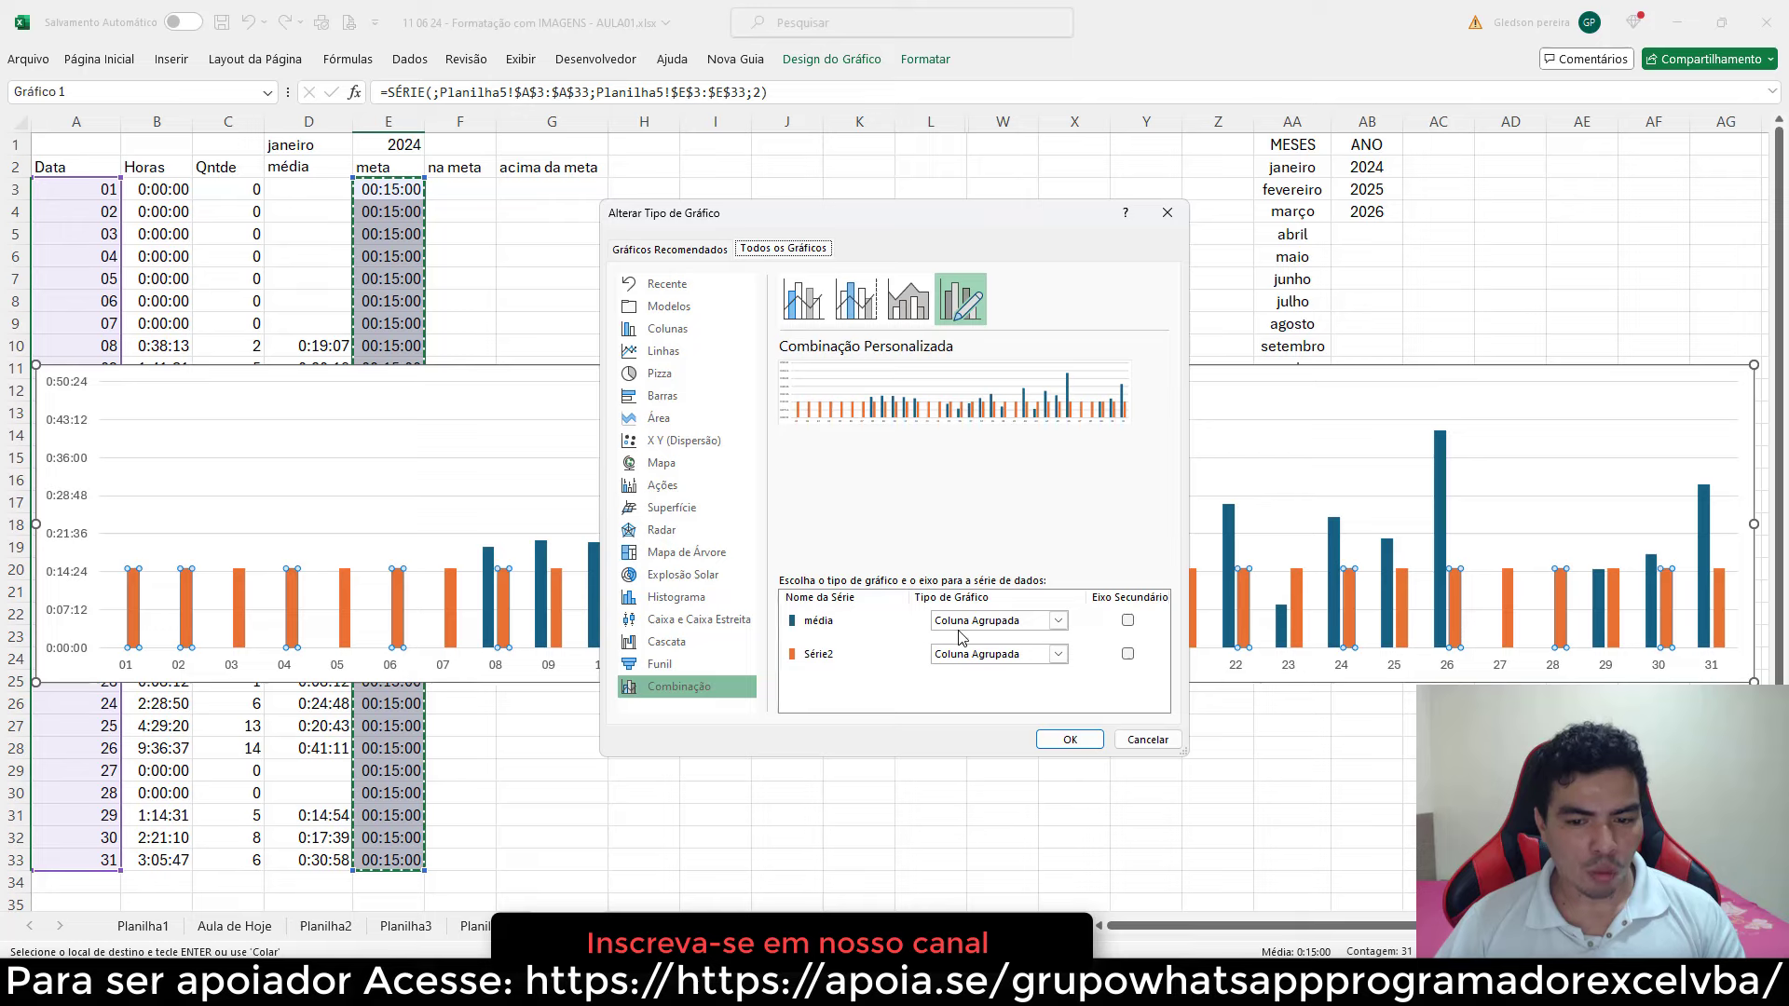
pyautogui.click(1061, 654)
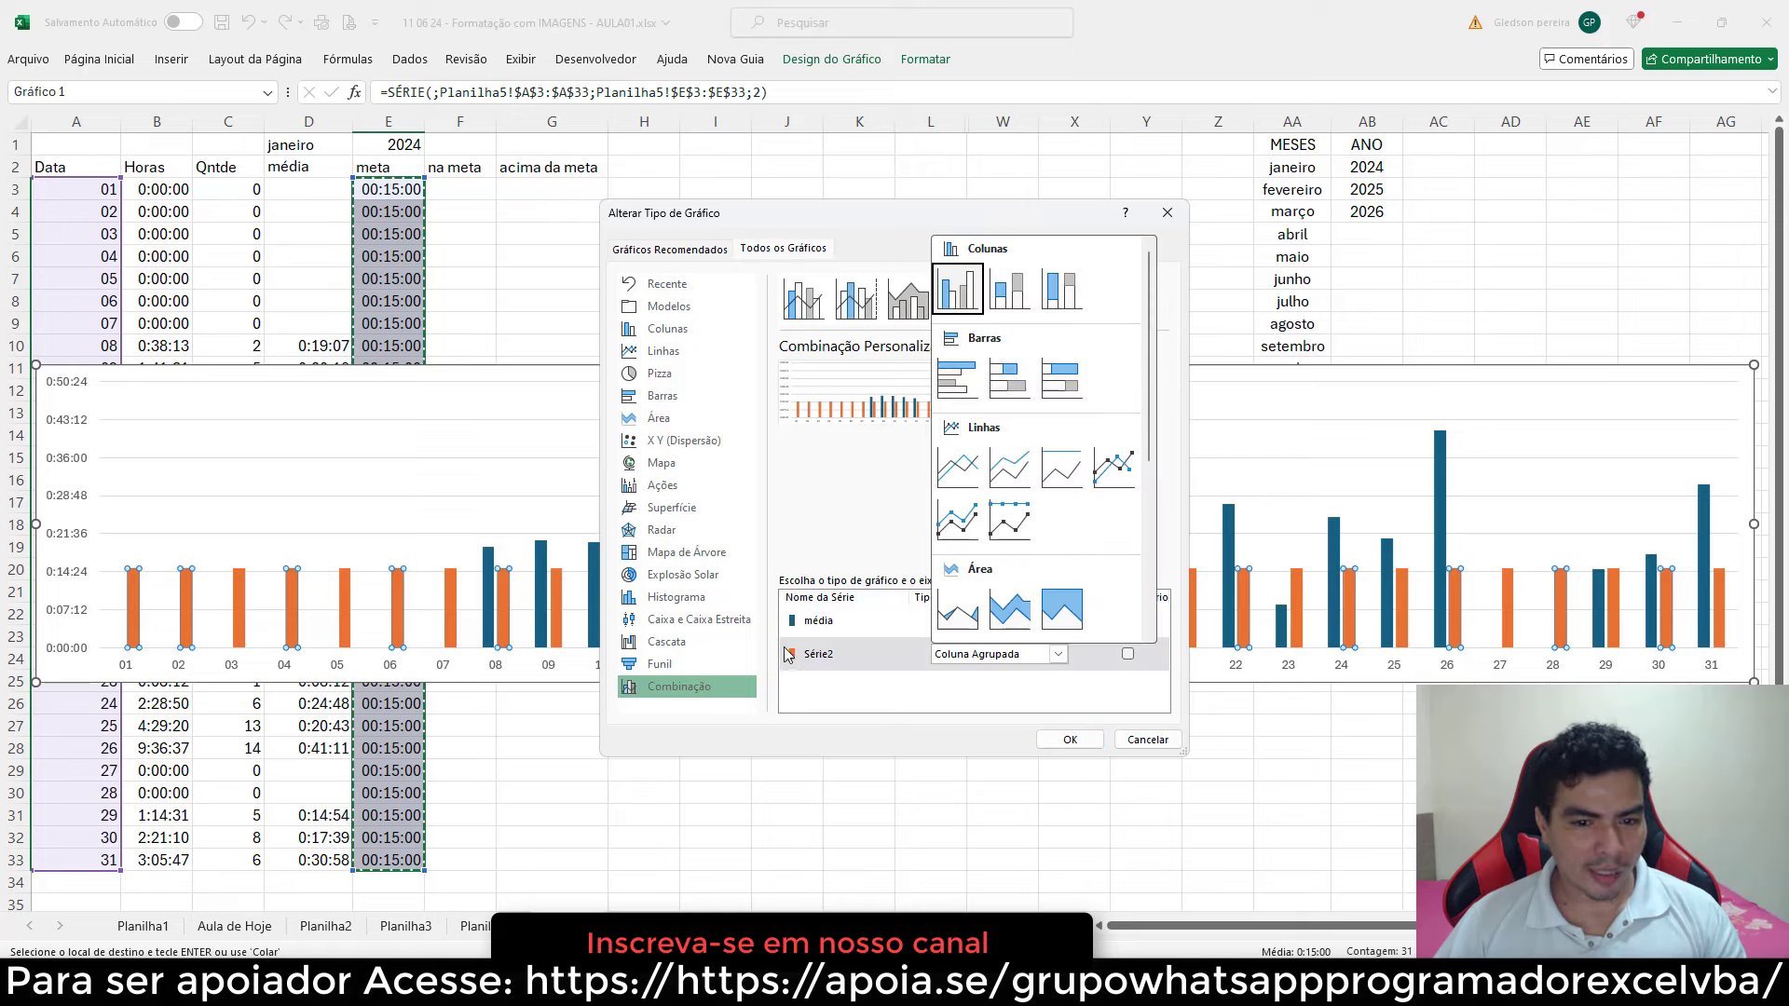
pyautogui.click(959, 473)
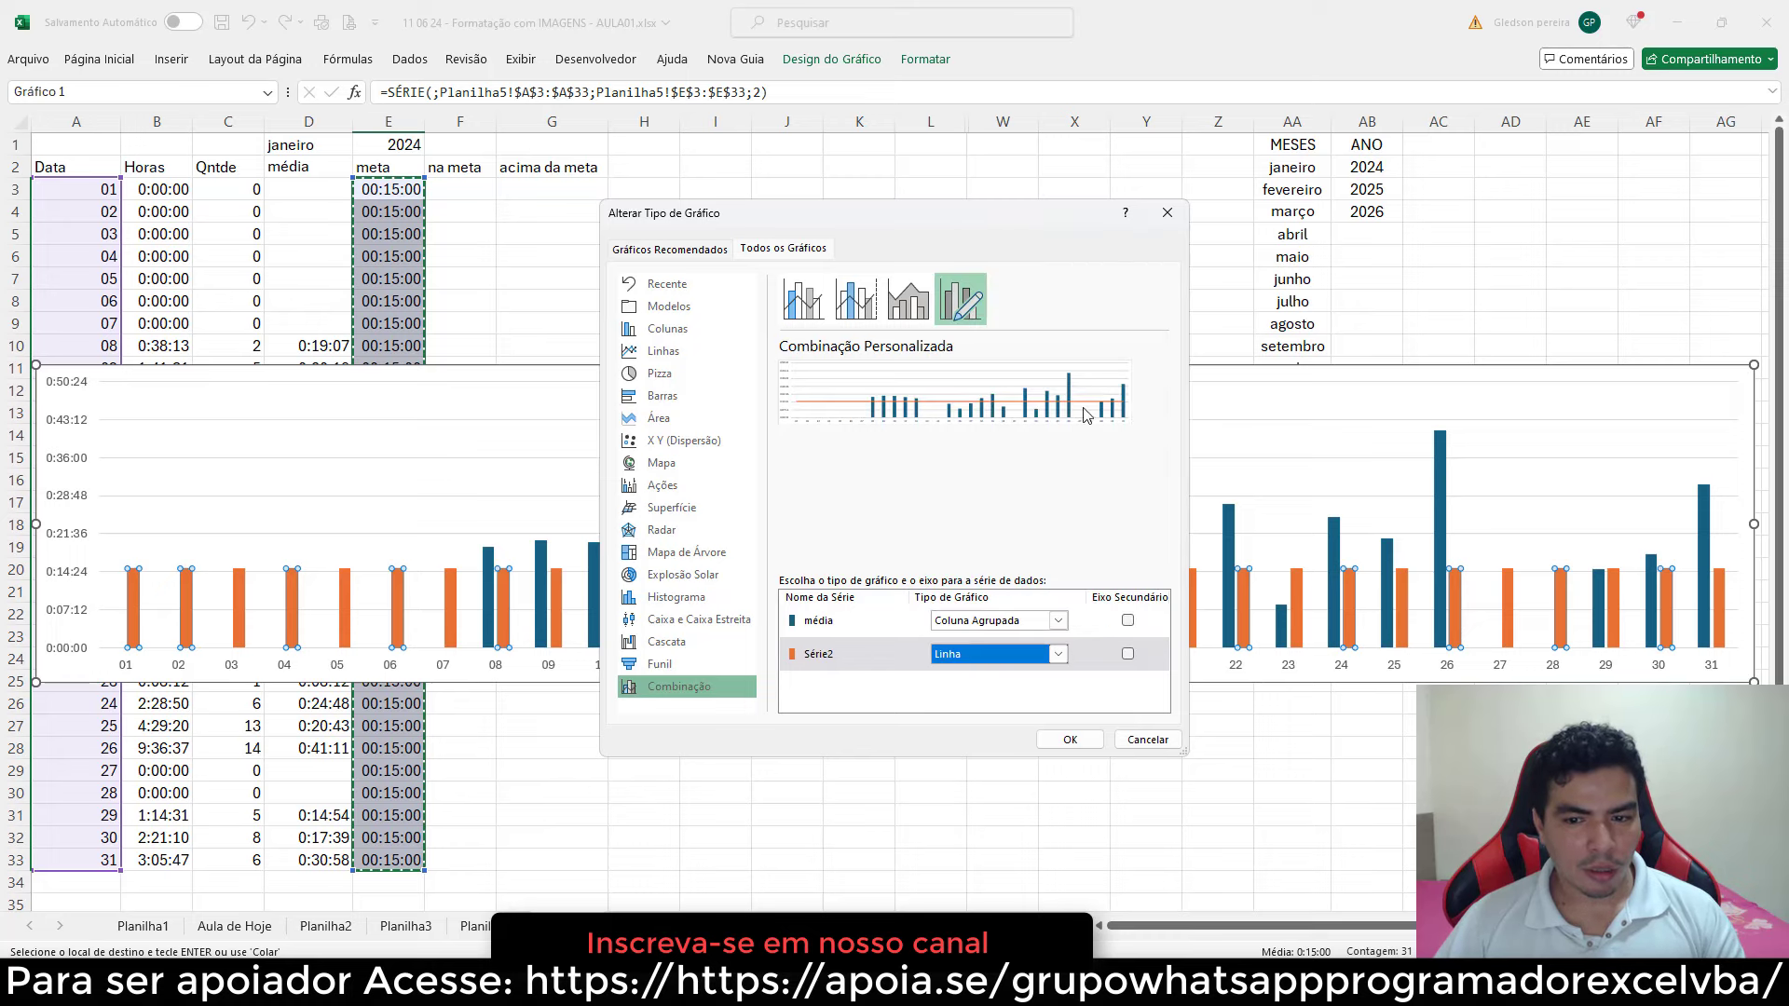
pyautogui.click(1071, 739)
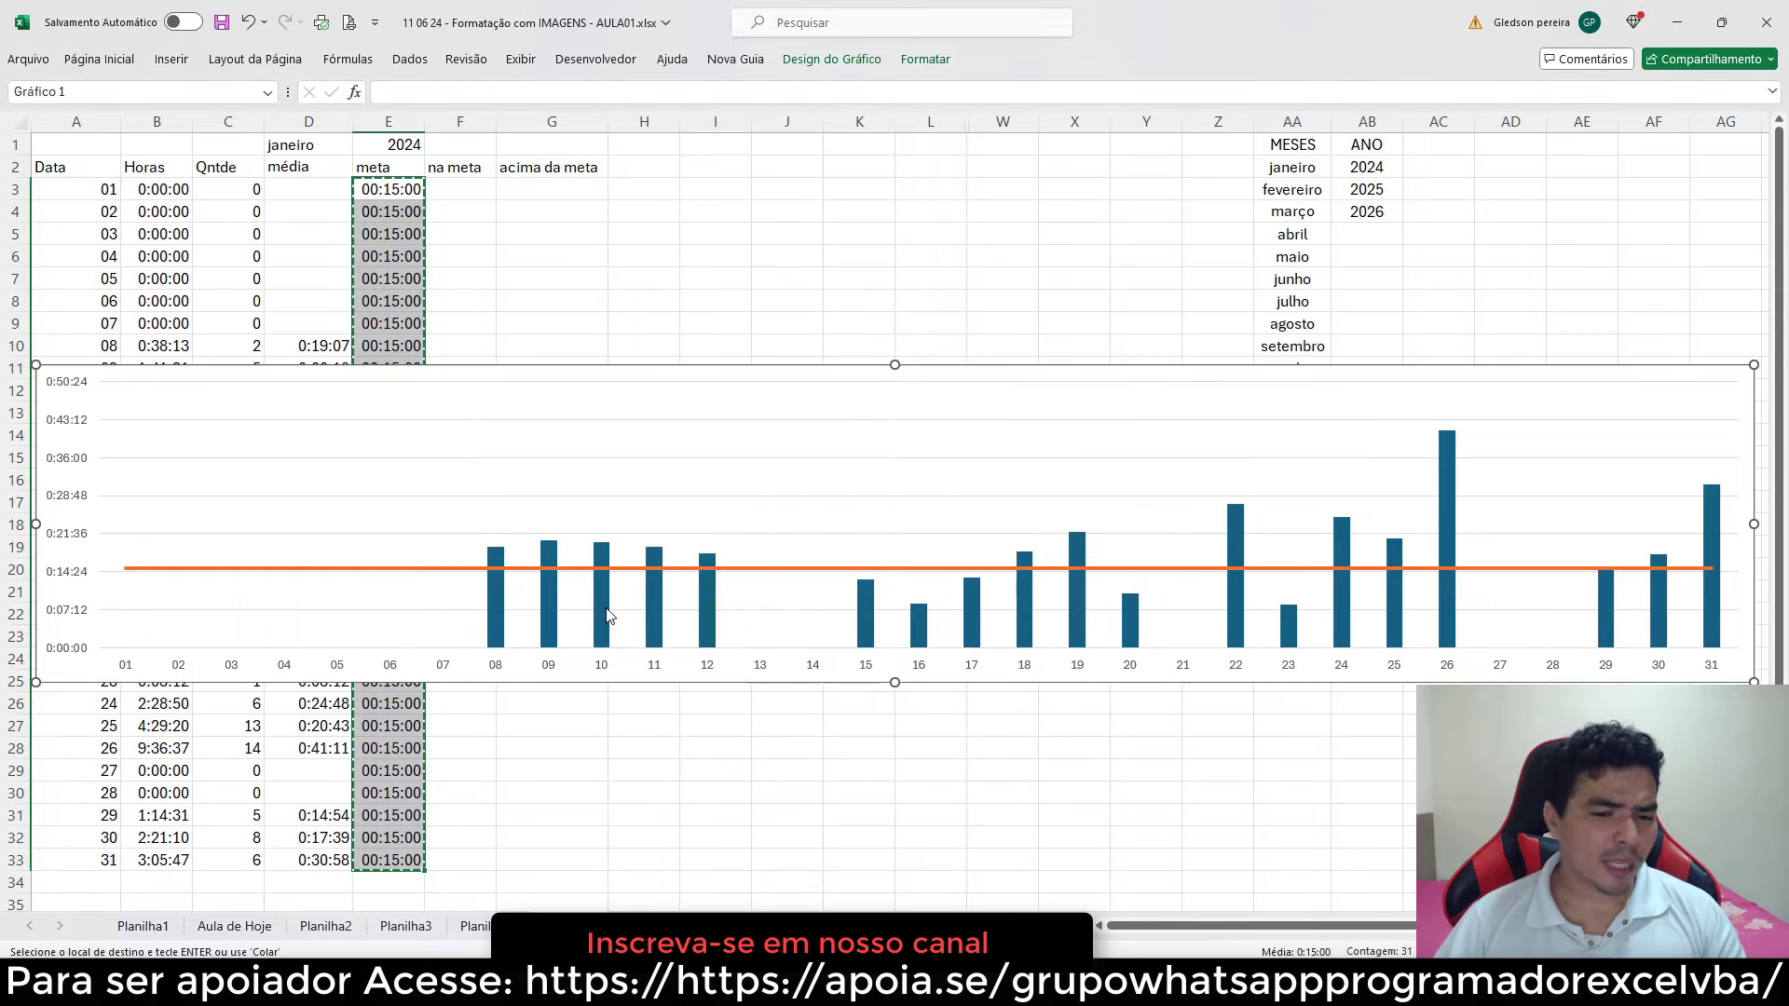
# - Set the média columns' gap width (Largura do Espaçamento) to 50%
pyautogui.click(708, 610)
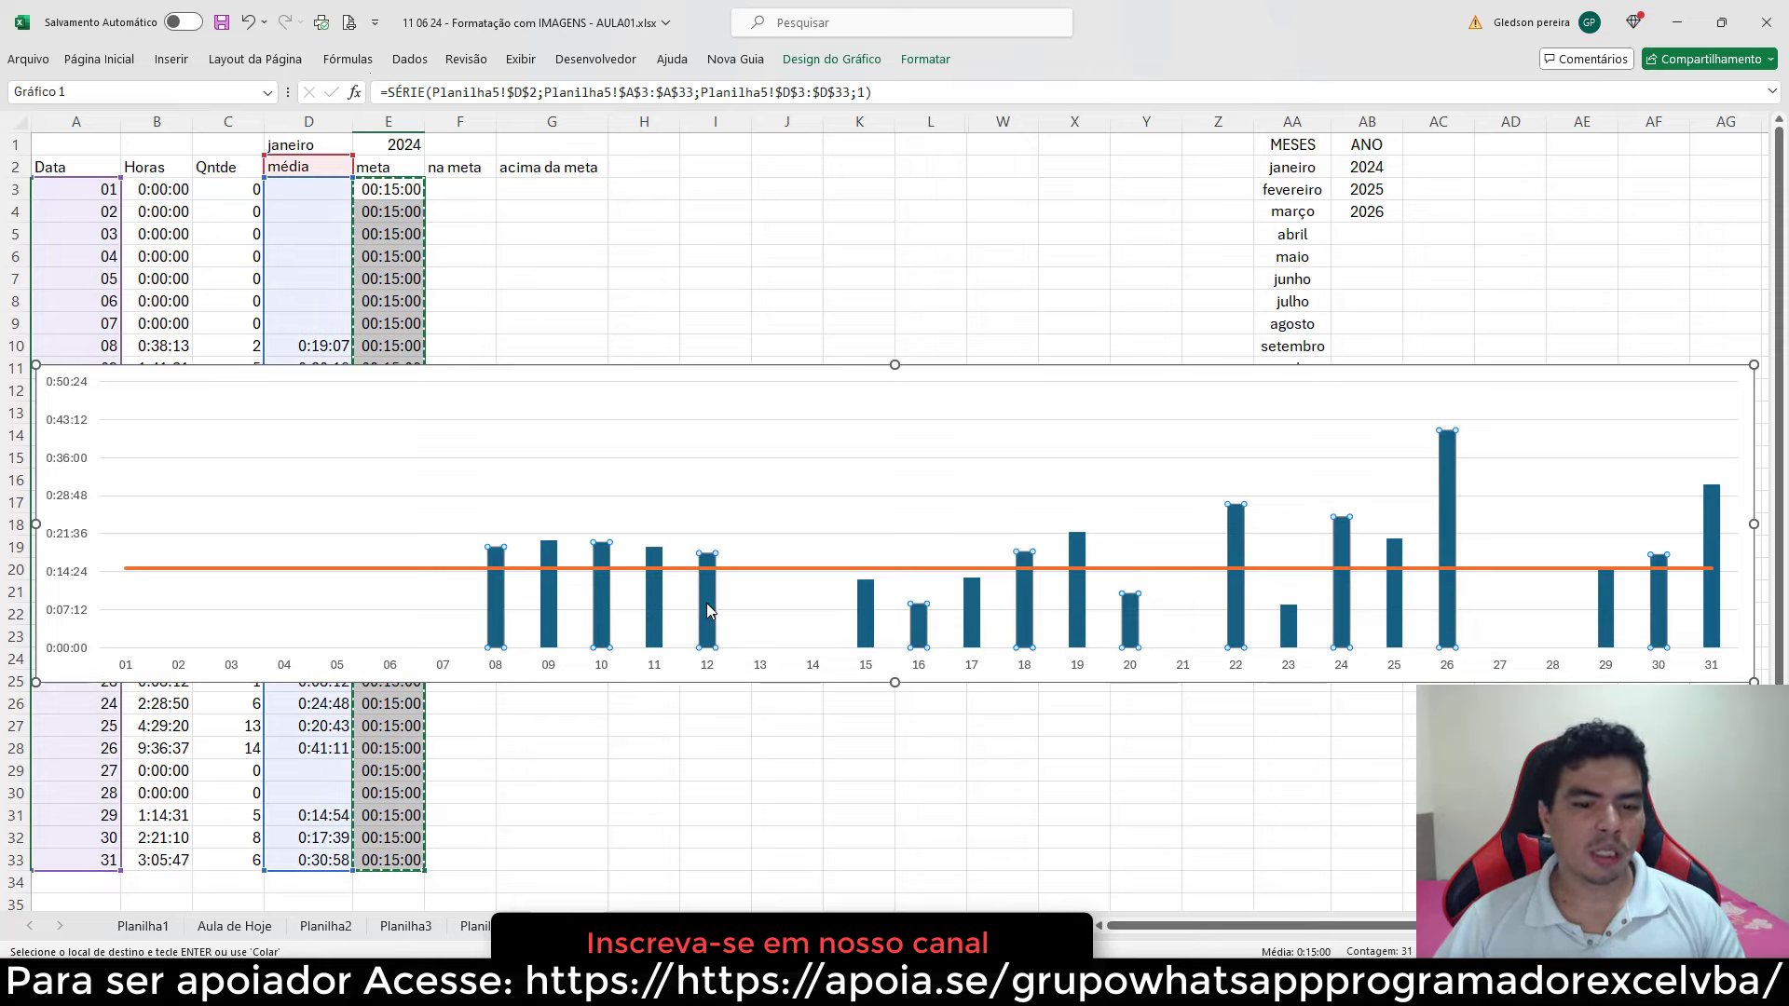
pyautogui.rightClick(710, 604)
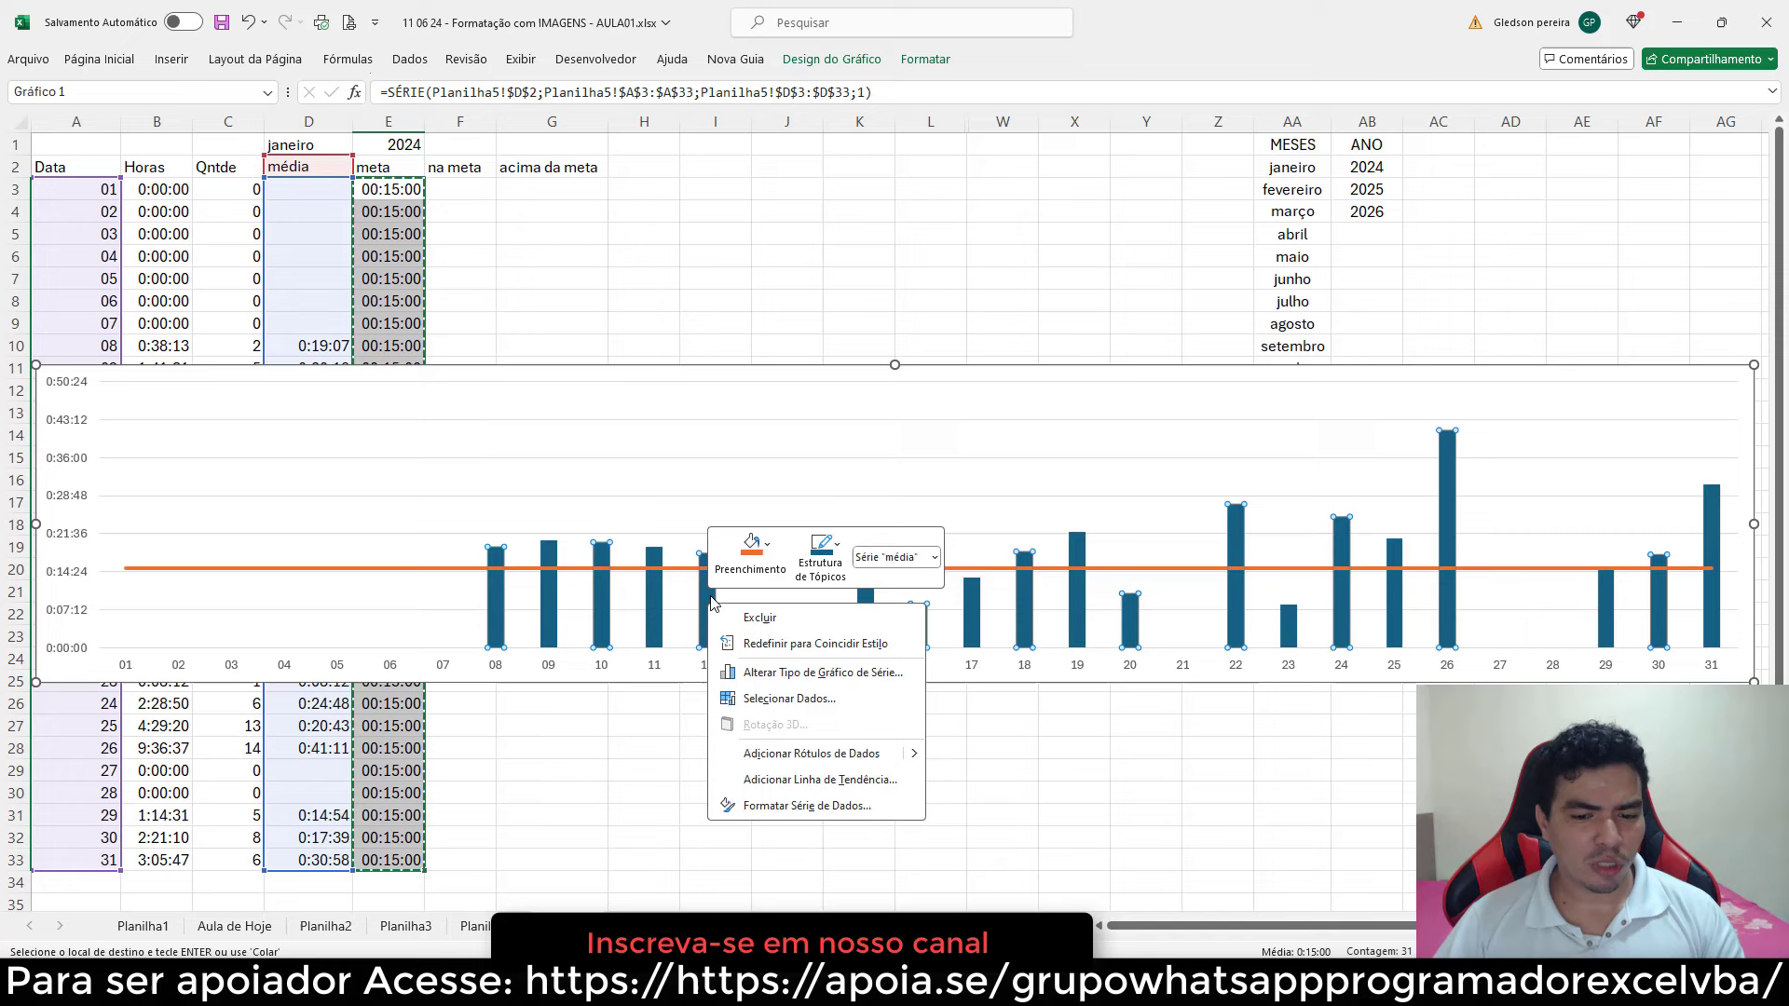
pyautogui.click(797, 807)
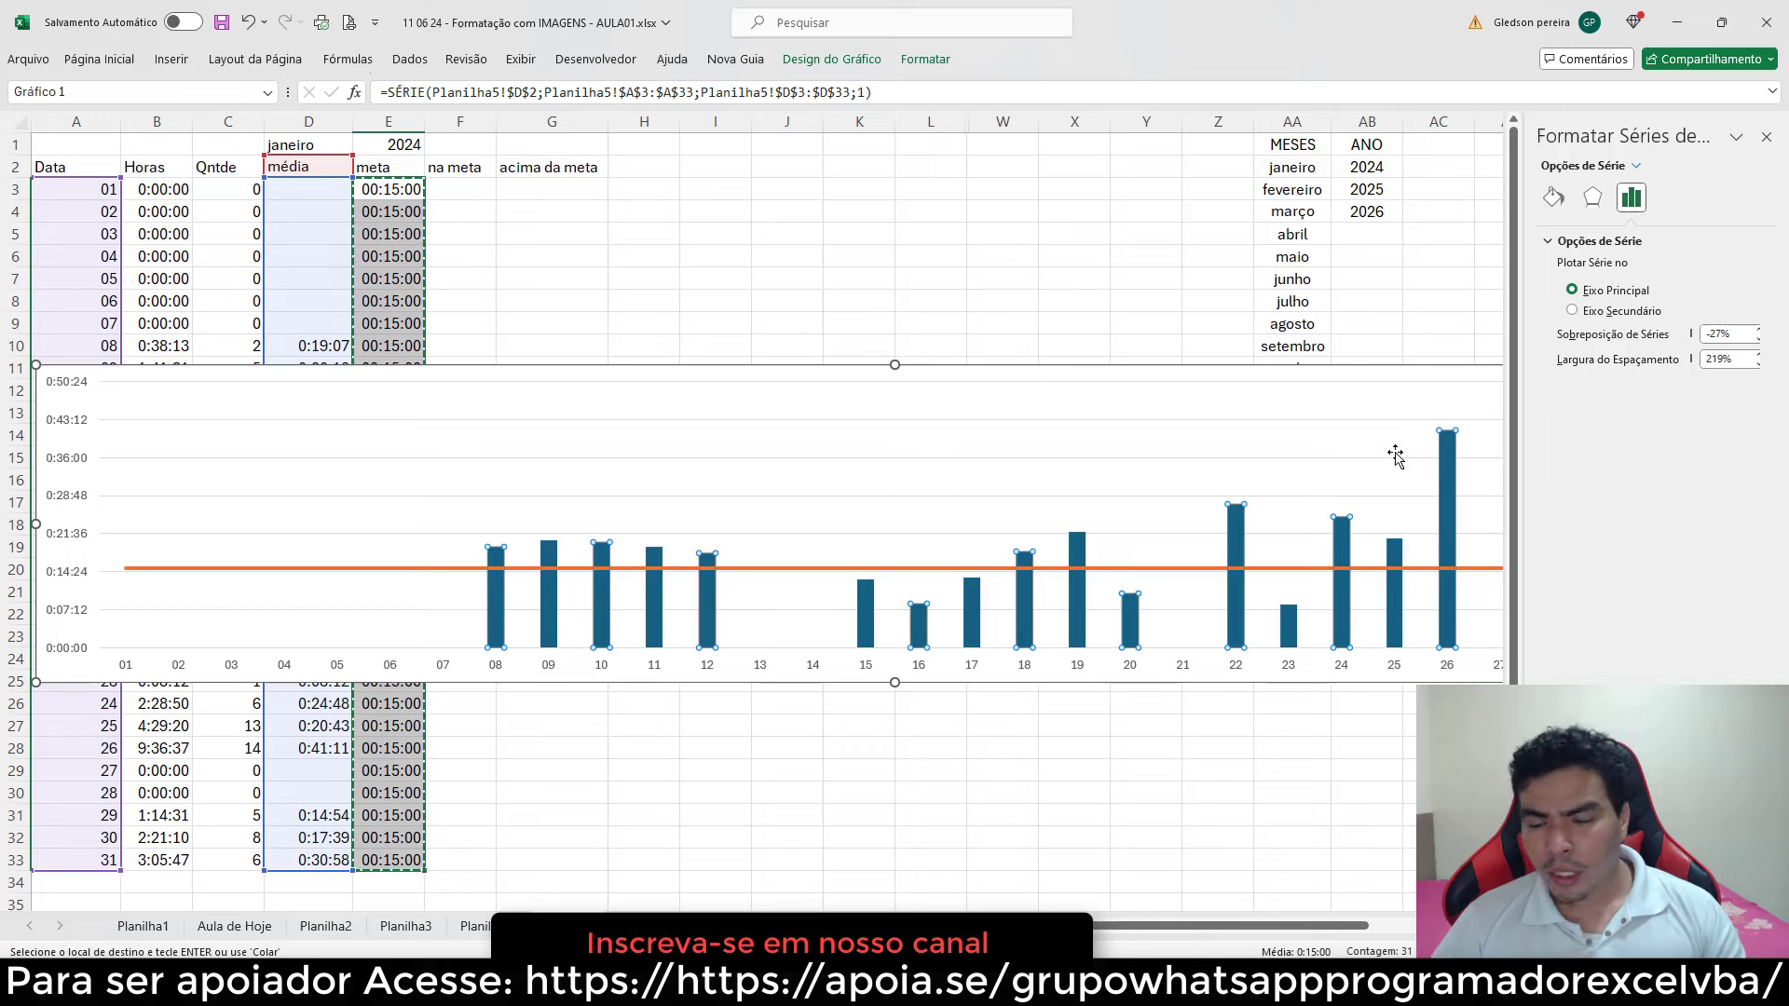
pyautogui.moveTo(1734, 362); pyautogui.dragTo(1694, 363)
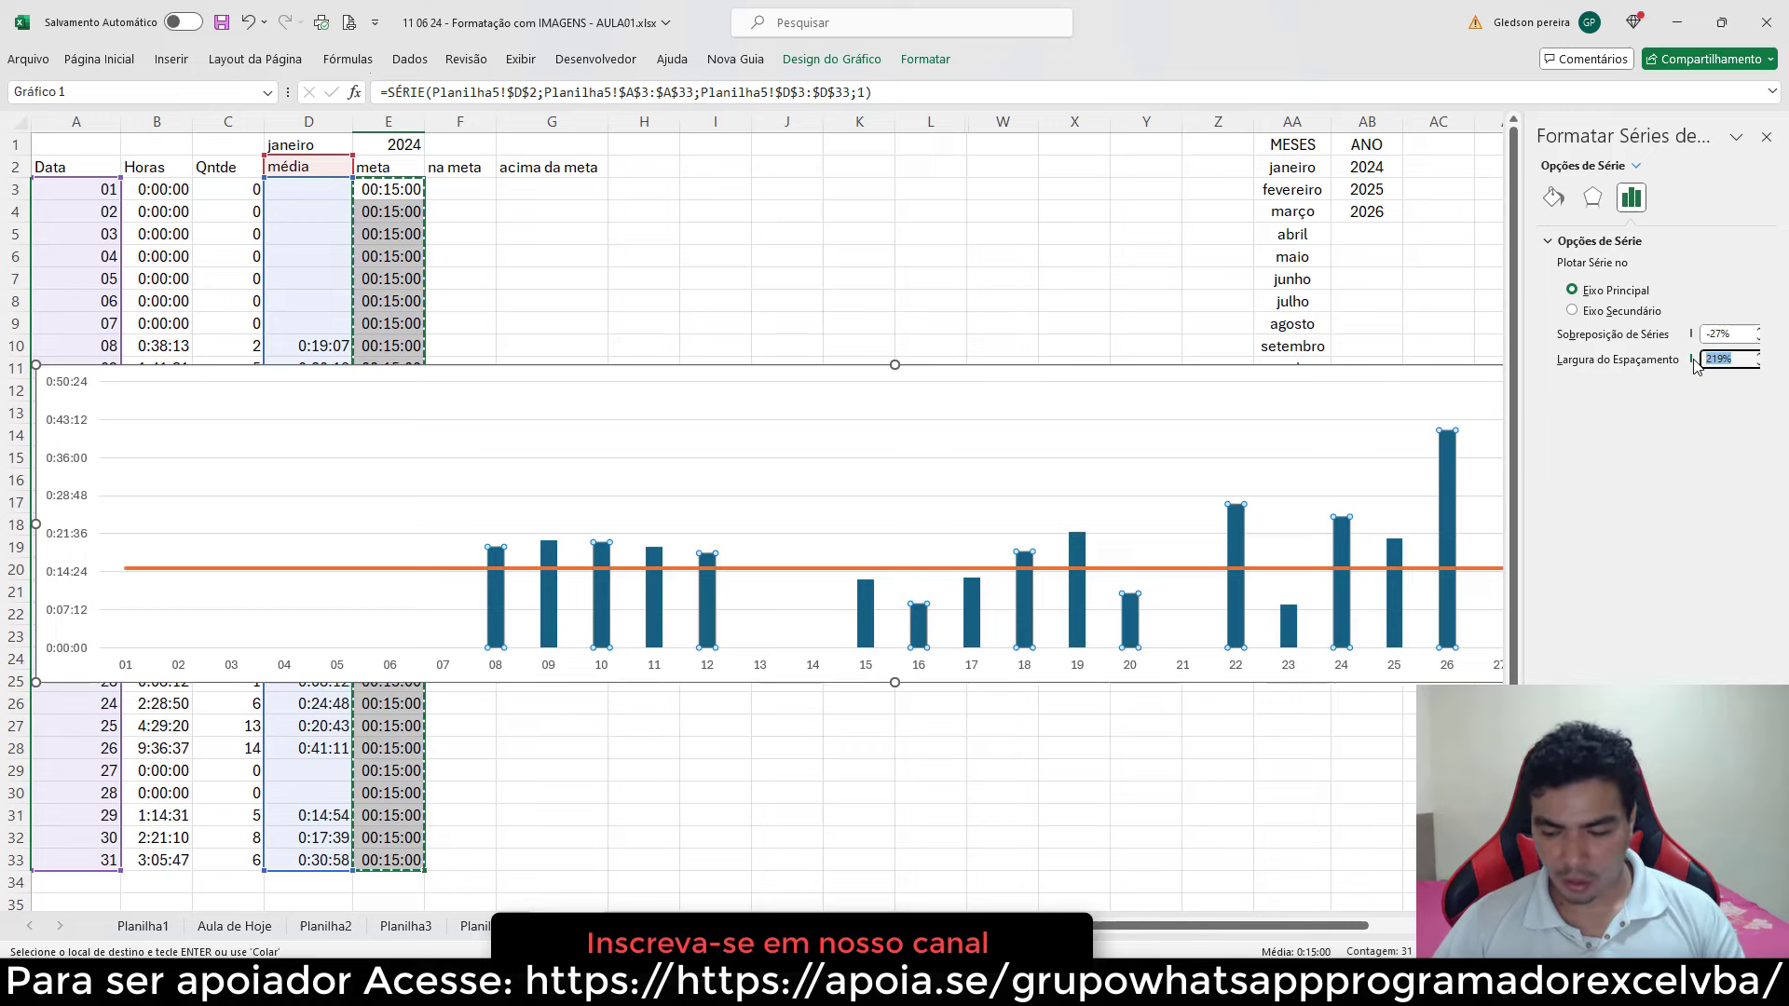
pyautogui.write('50')
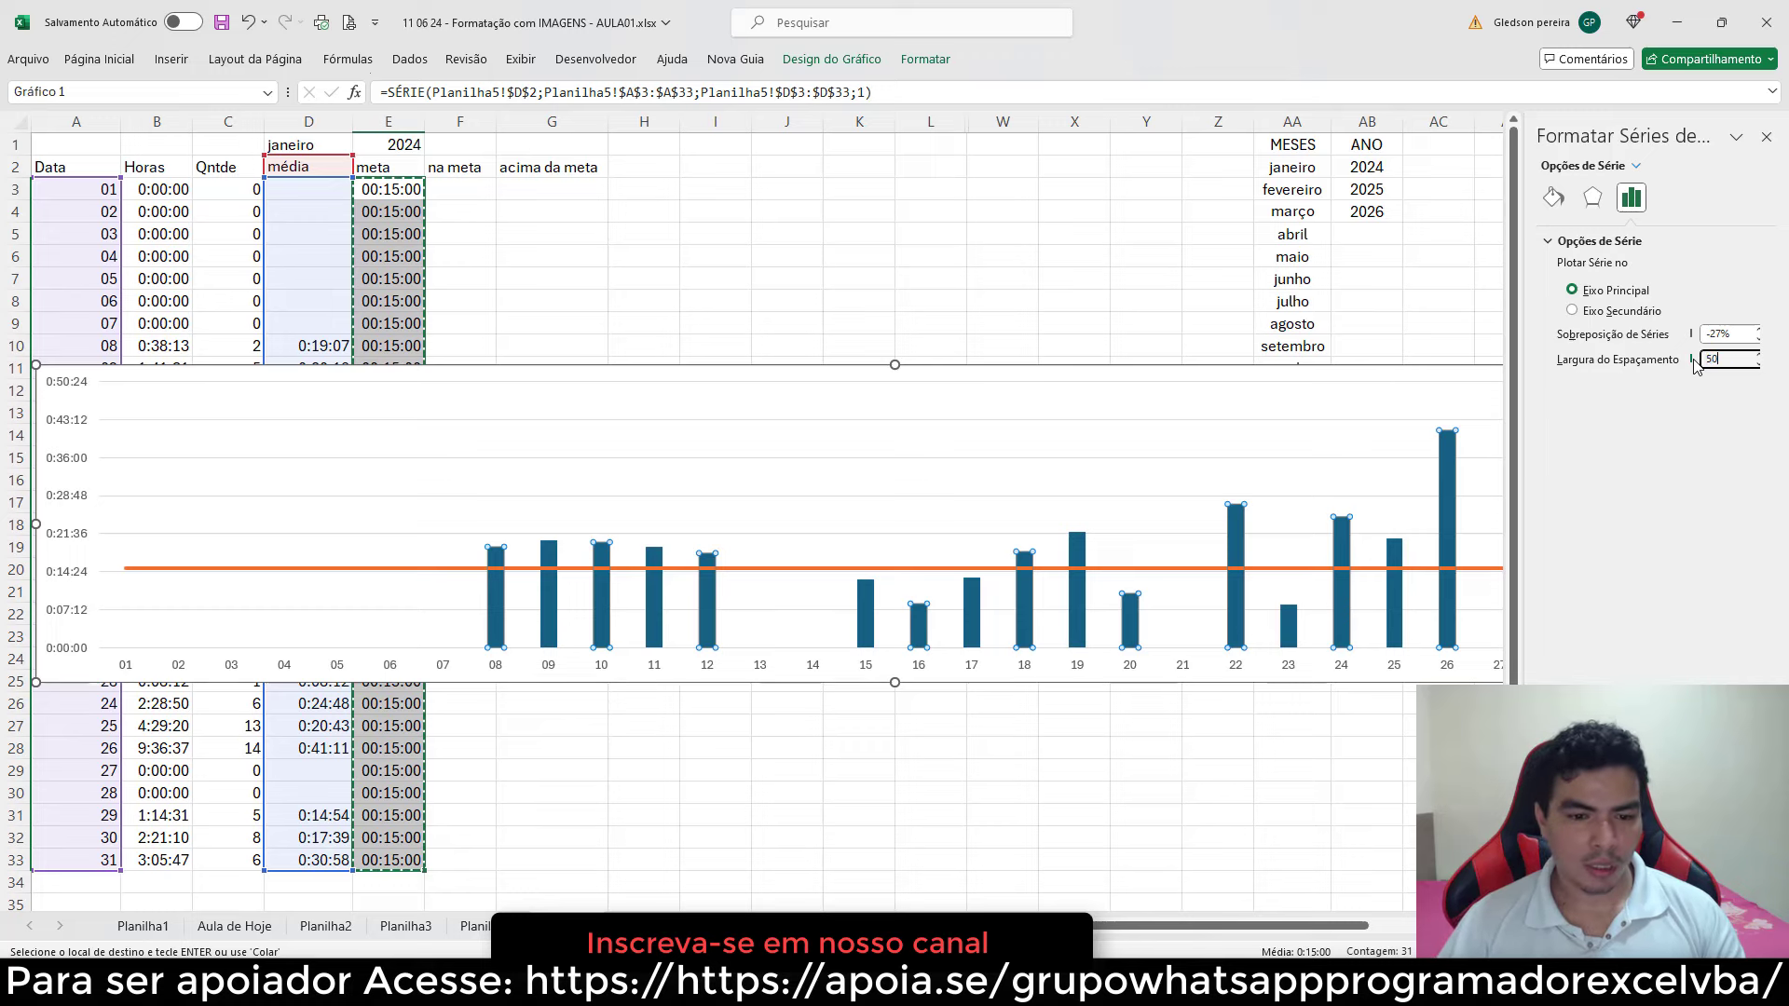
pyautogui.press('Return')
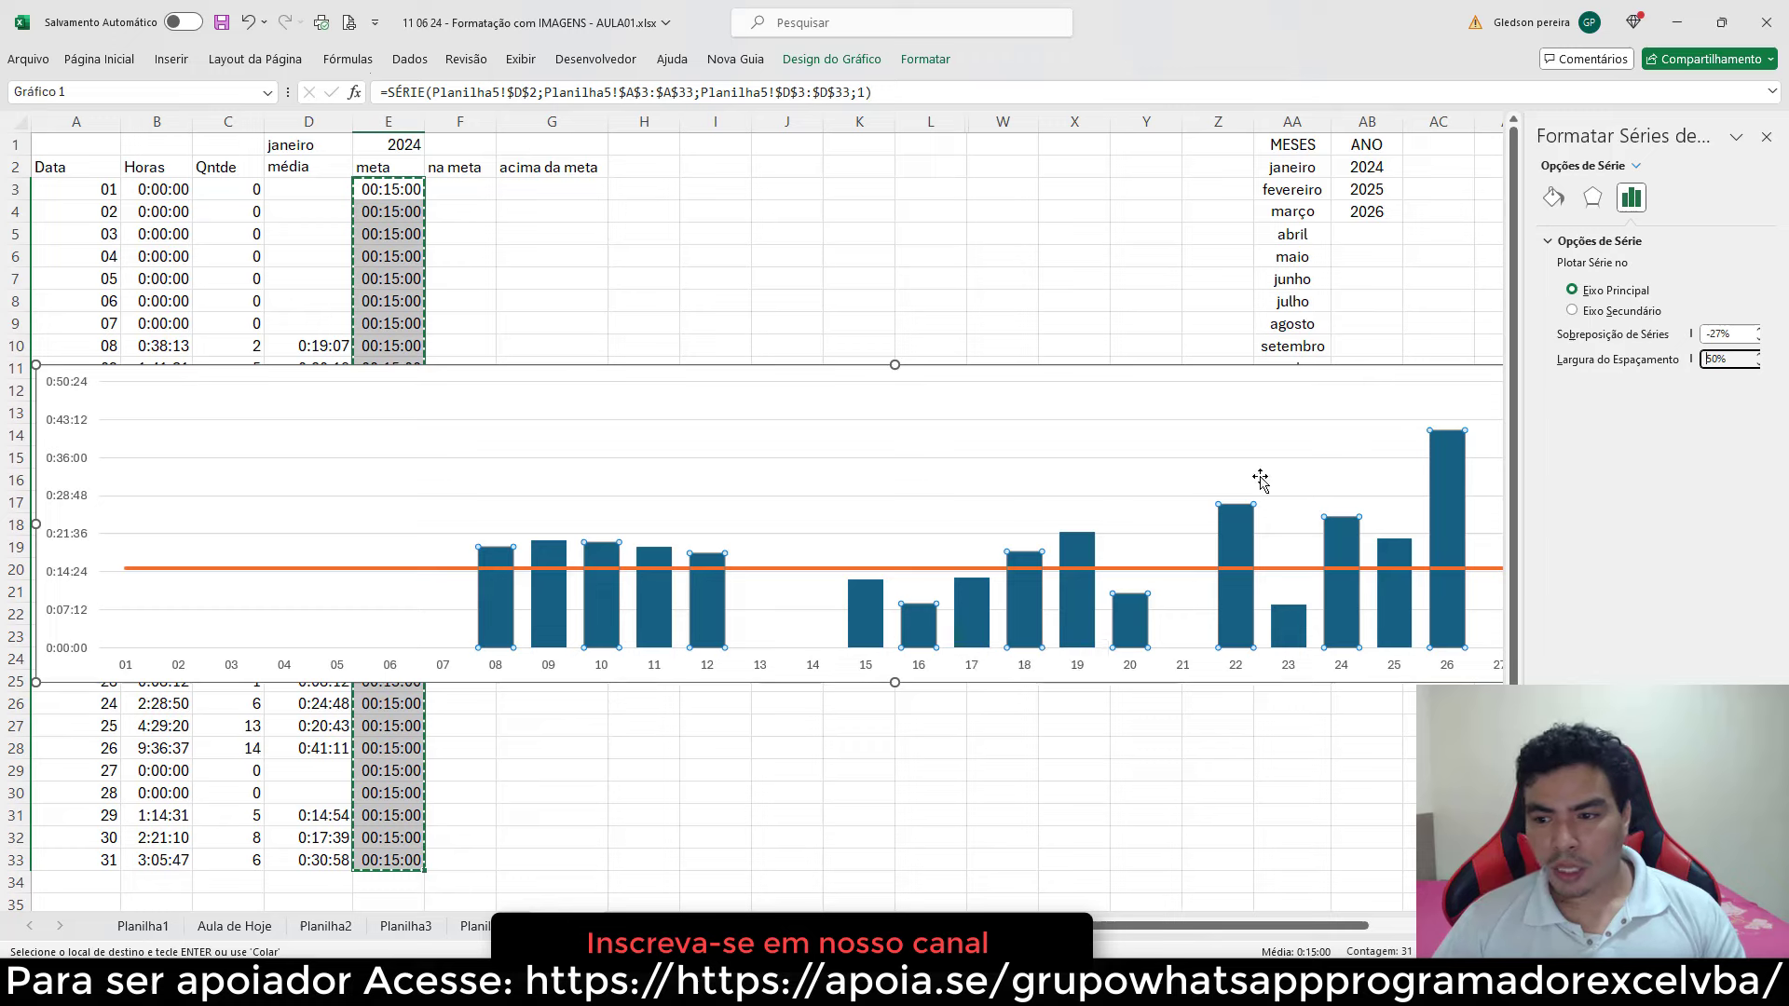
# - Try editing the series overlap value, then select the orange target line series
pyautogui.moveTo(1736, 335); pyautogui.dragTo(1698, 335)
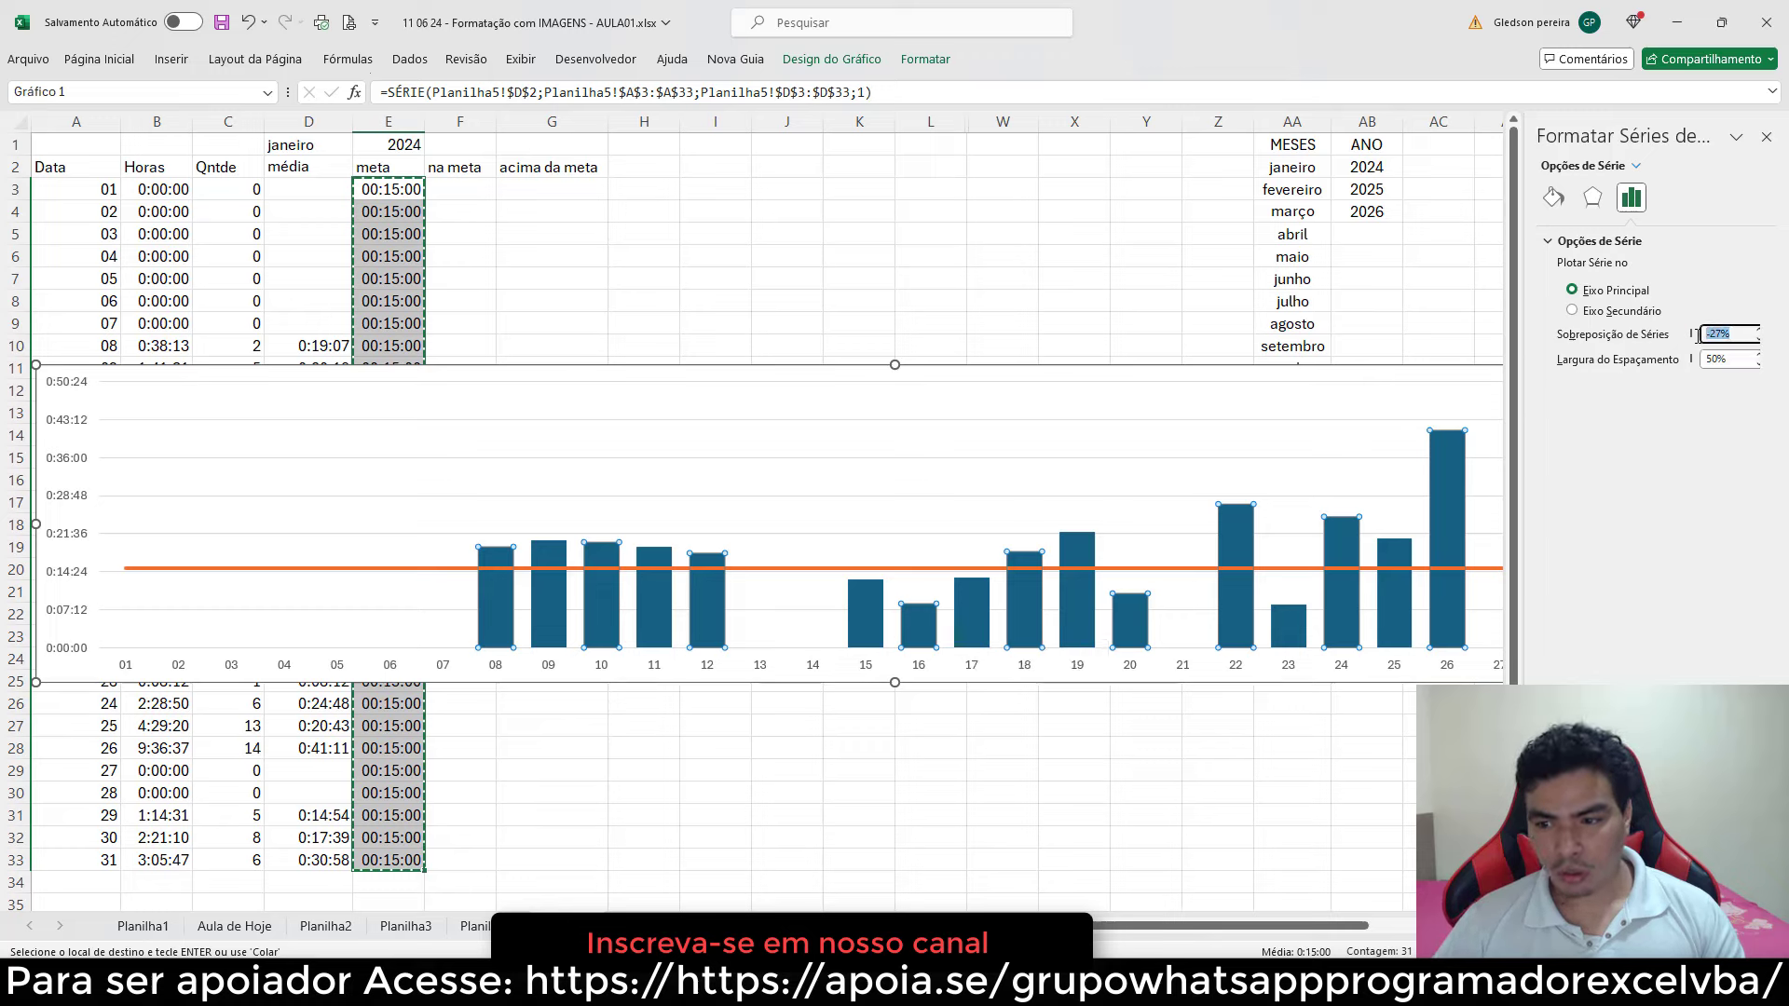
pyautogui.press('BackSpace')
pyautogui.write('0')
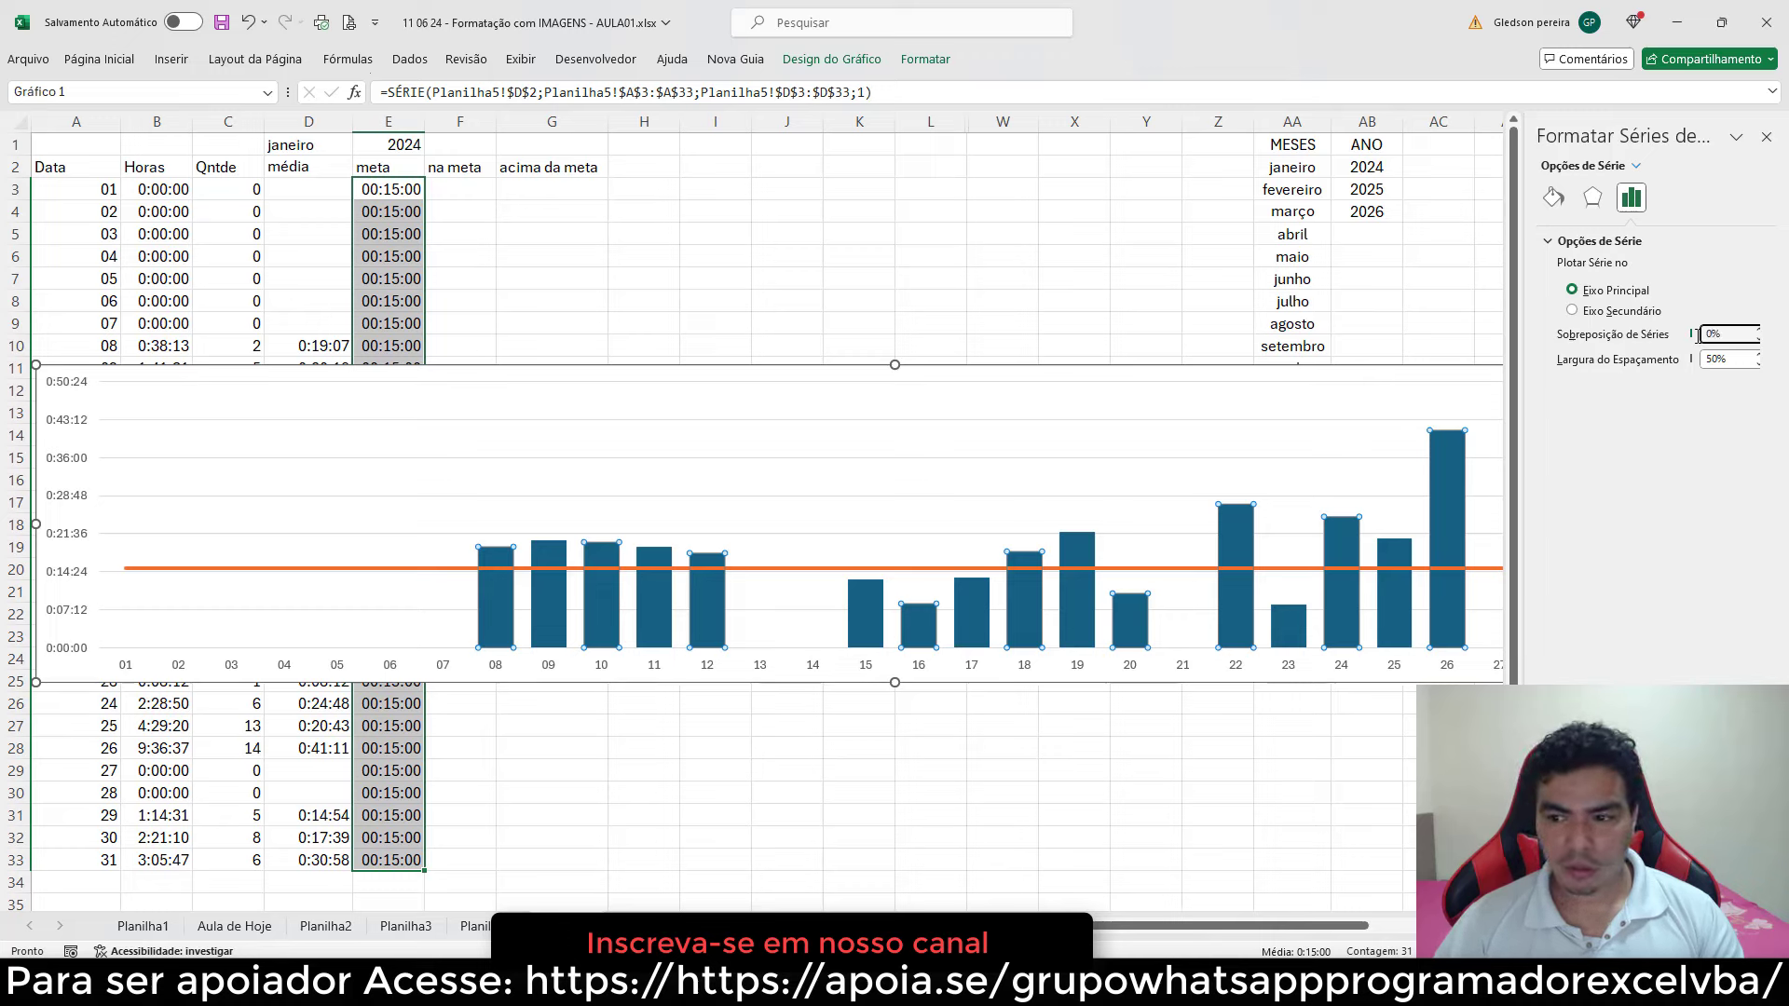
pyautogui.doubleClick(1699, 336)
pyautogui.write('-27')
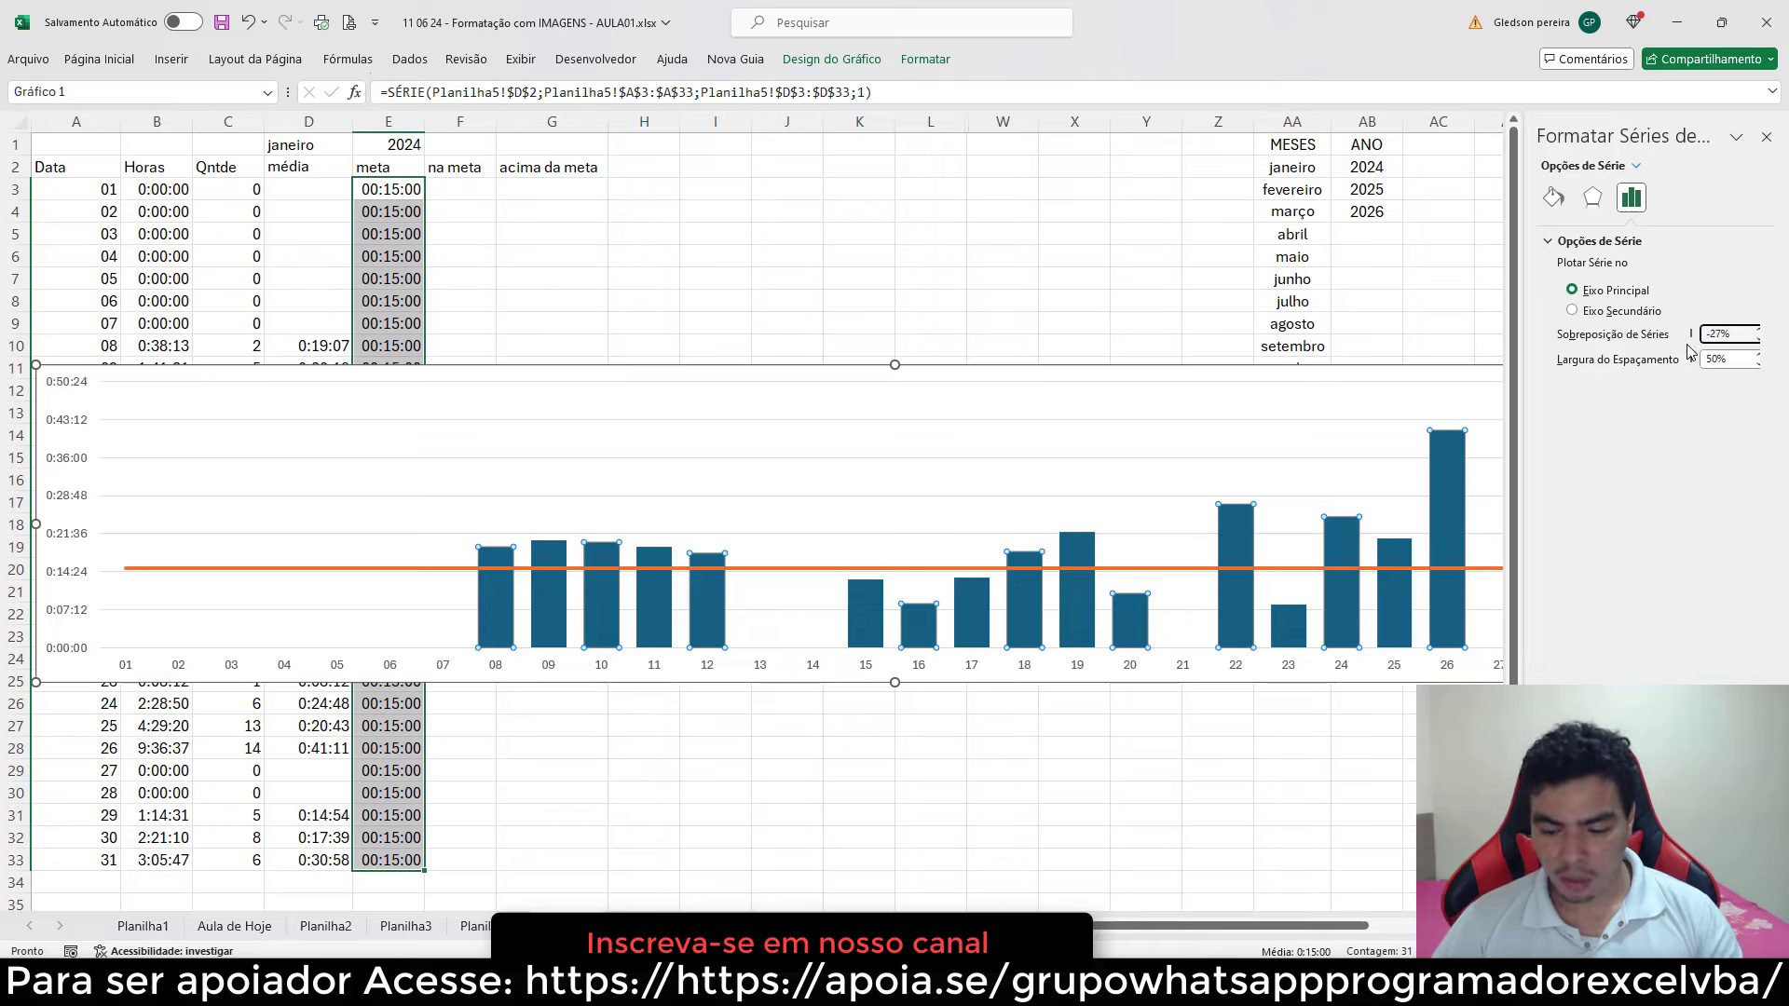
pyautogui.click(1098, 283)
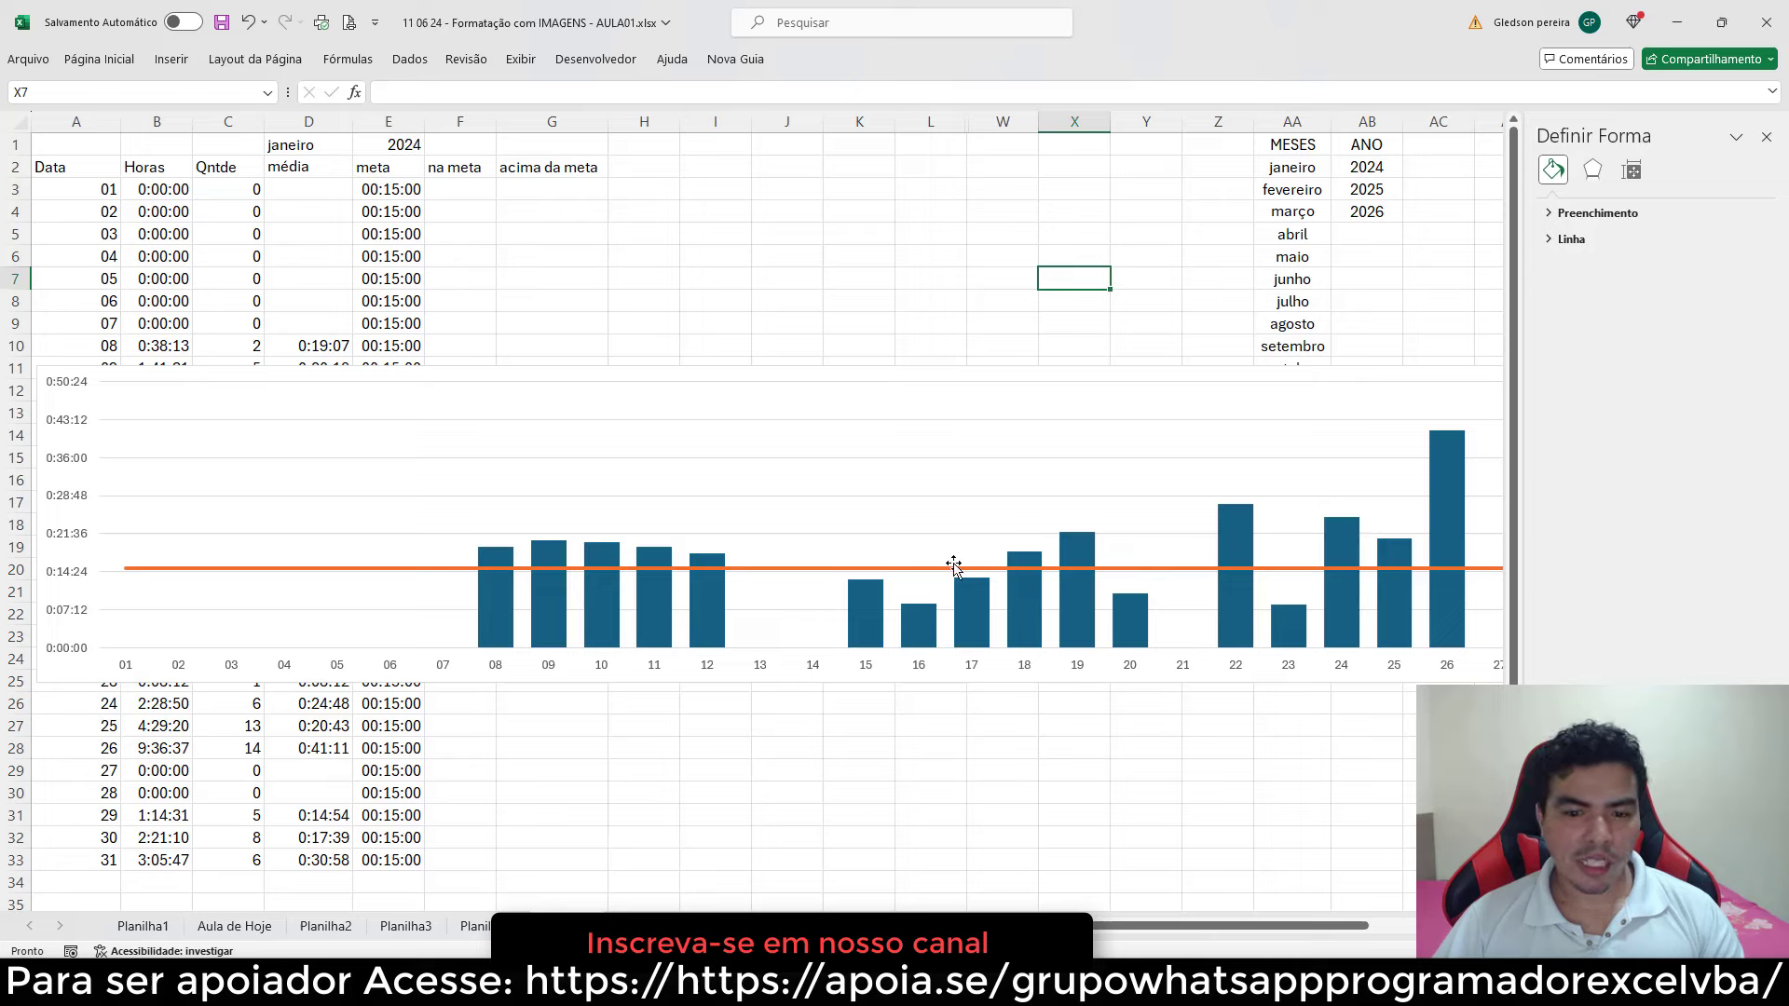
pyautogui.click(900, 568)
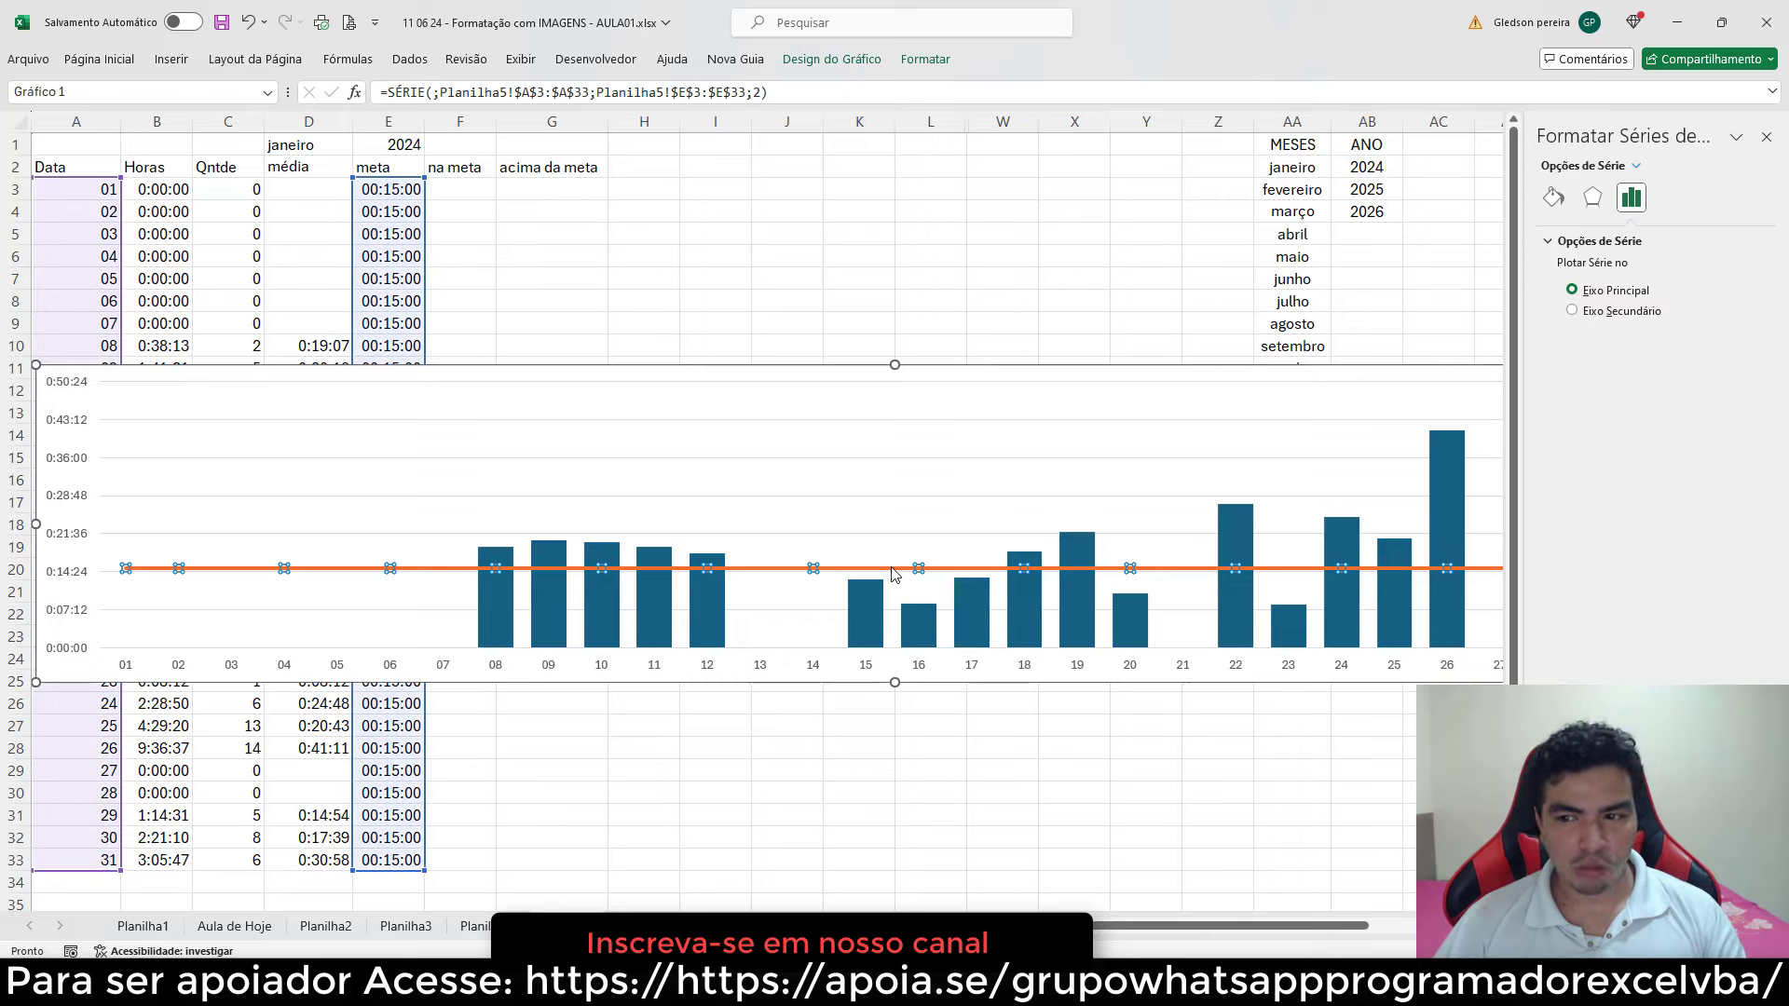
# - Give the target line series a plain dashed style and a purple line colour
pyautogui.click(1553, 196)
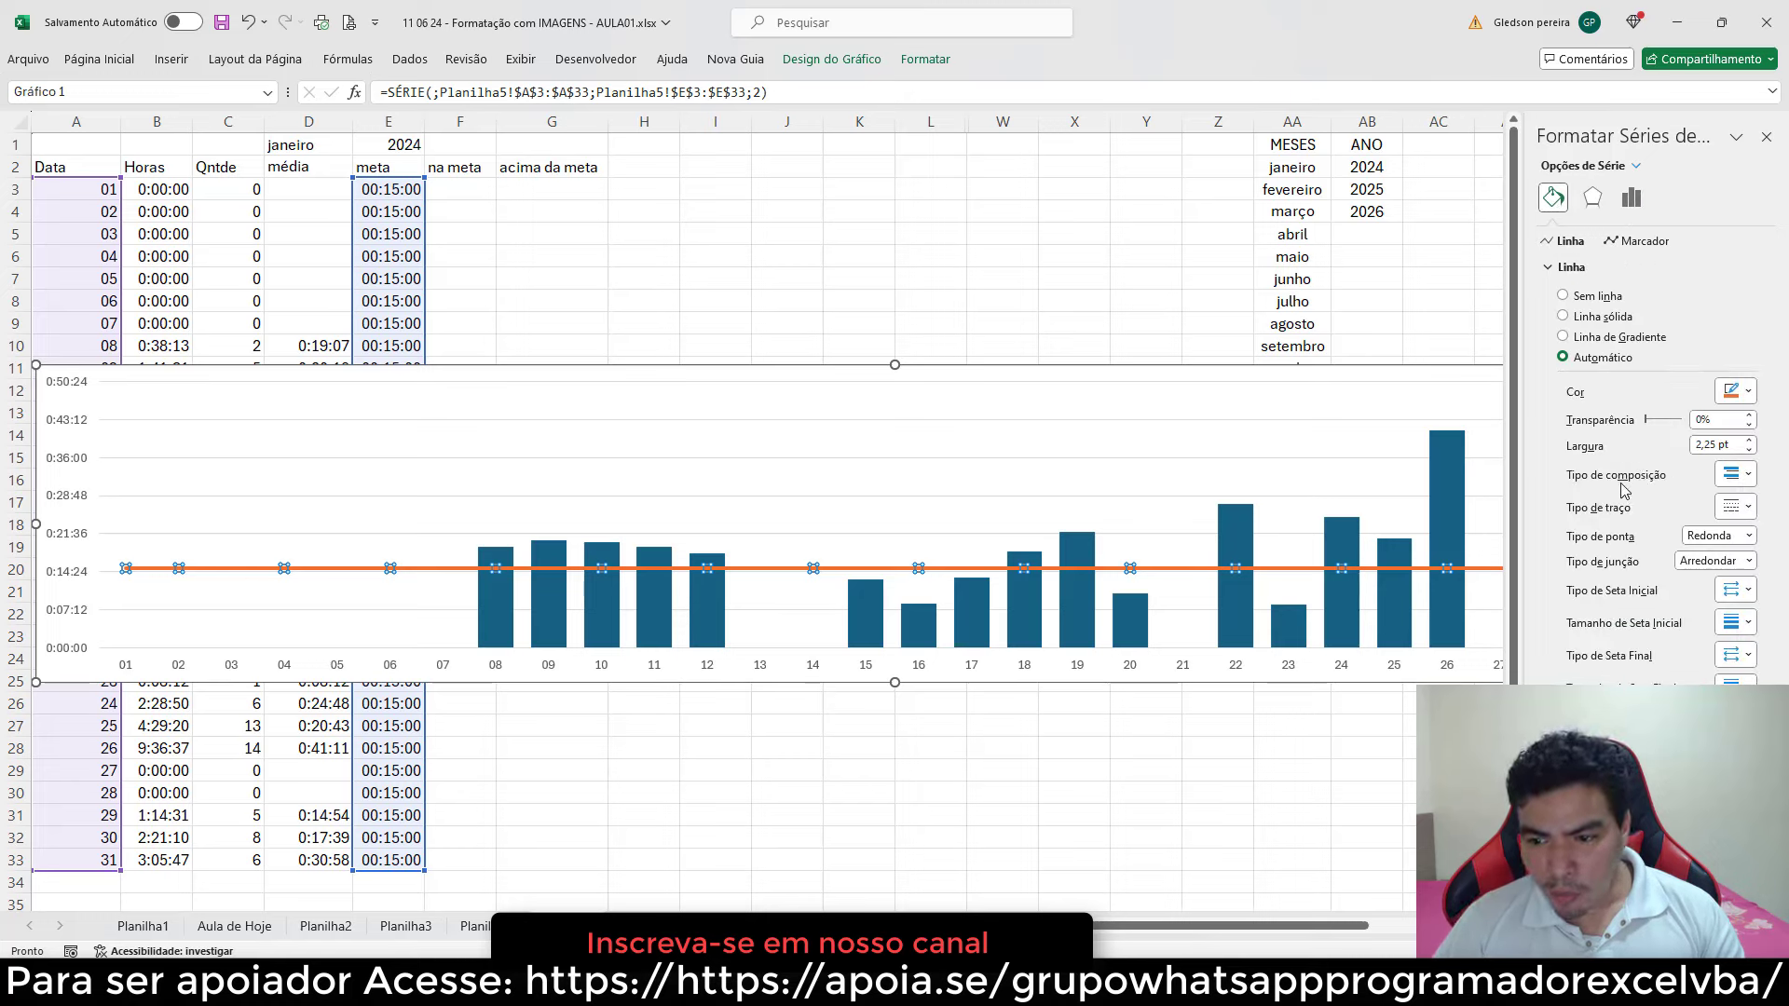
pyautogui.click(1736, 475)
pyautogui.click(1736, 475)
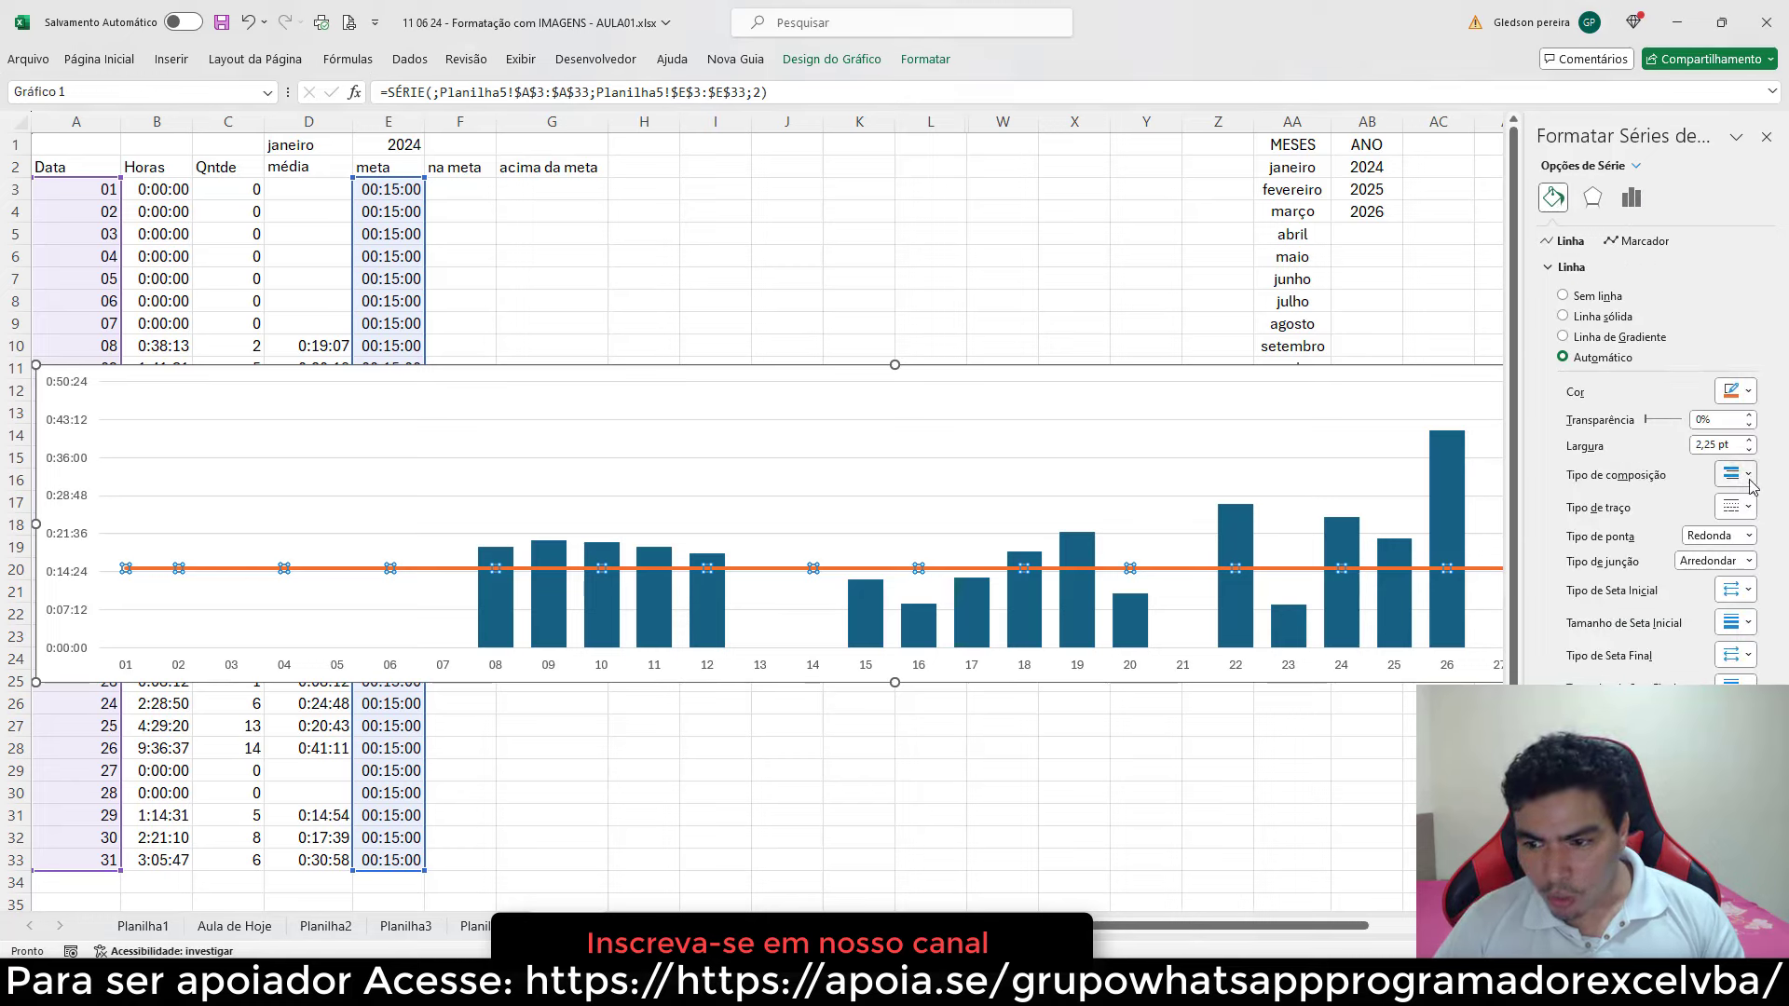
pyautogui.click(1733, 507)
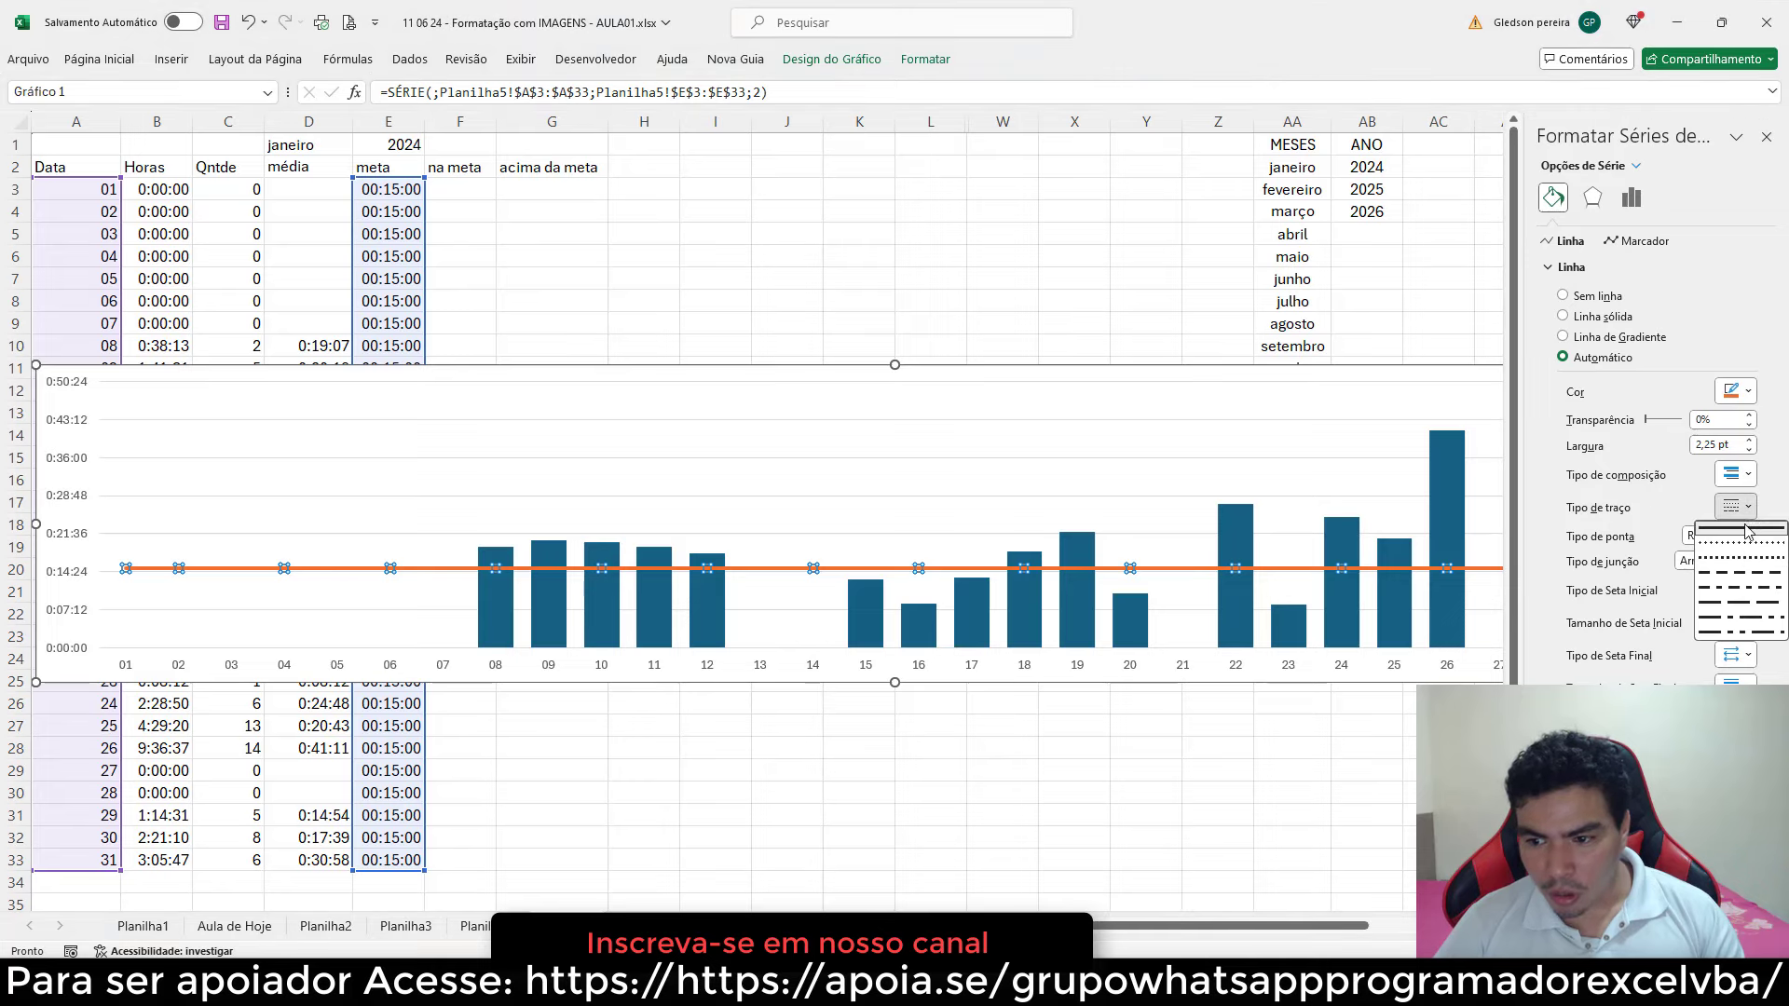
pyautogui.click(1731, 623)
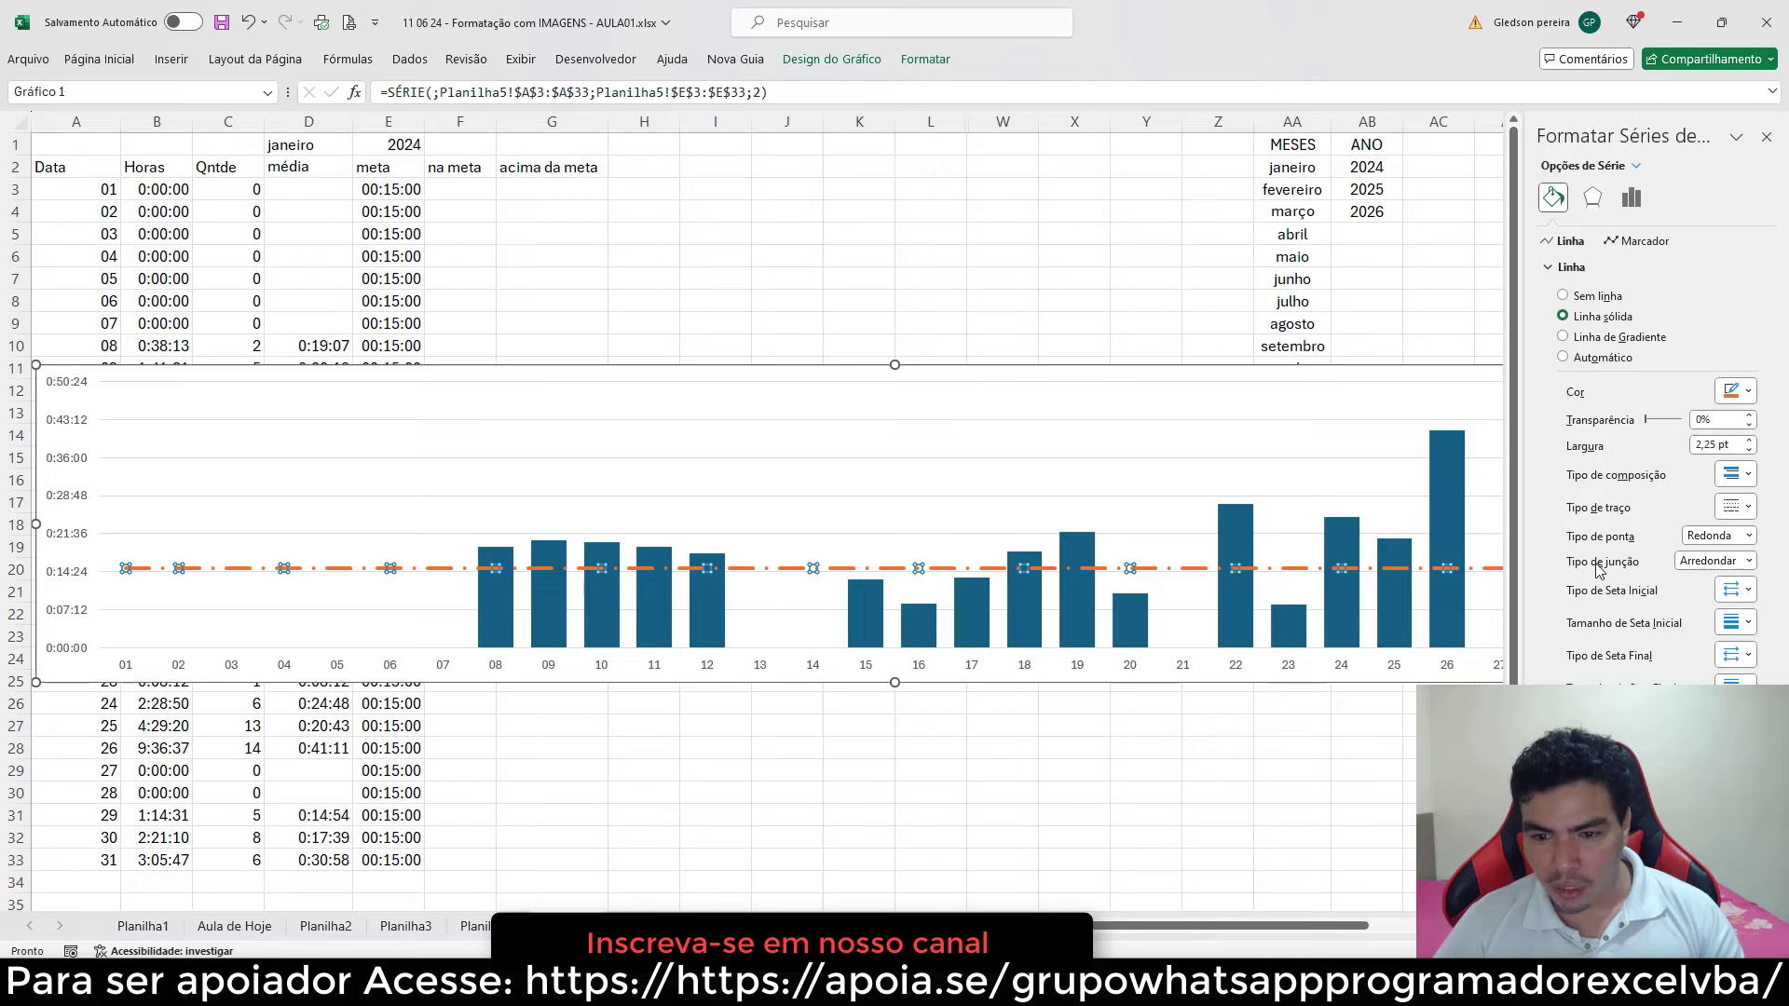
pyautogui.click(1746, 507)
pyautogui.click(1735, 574)
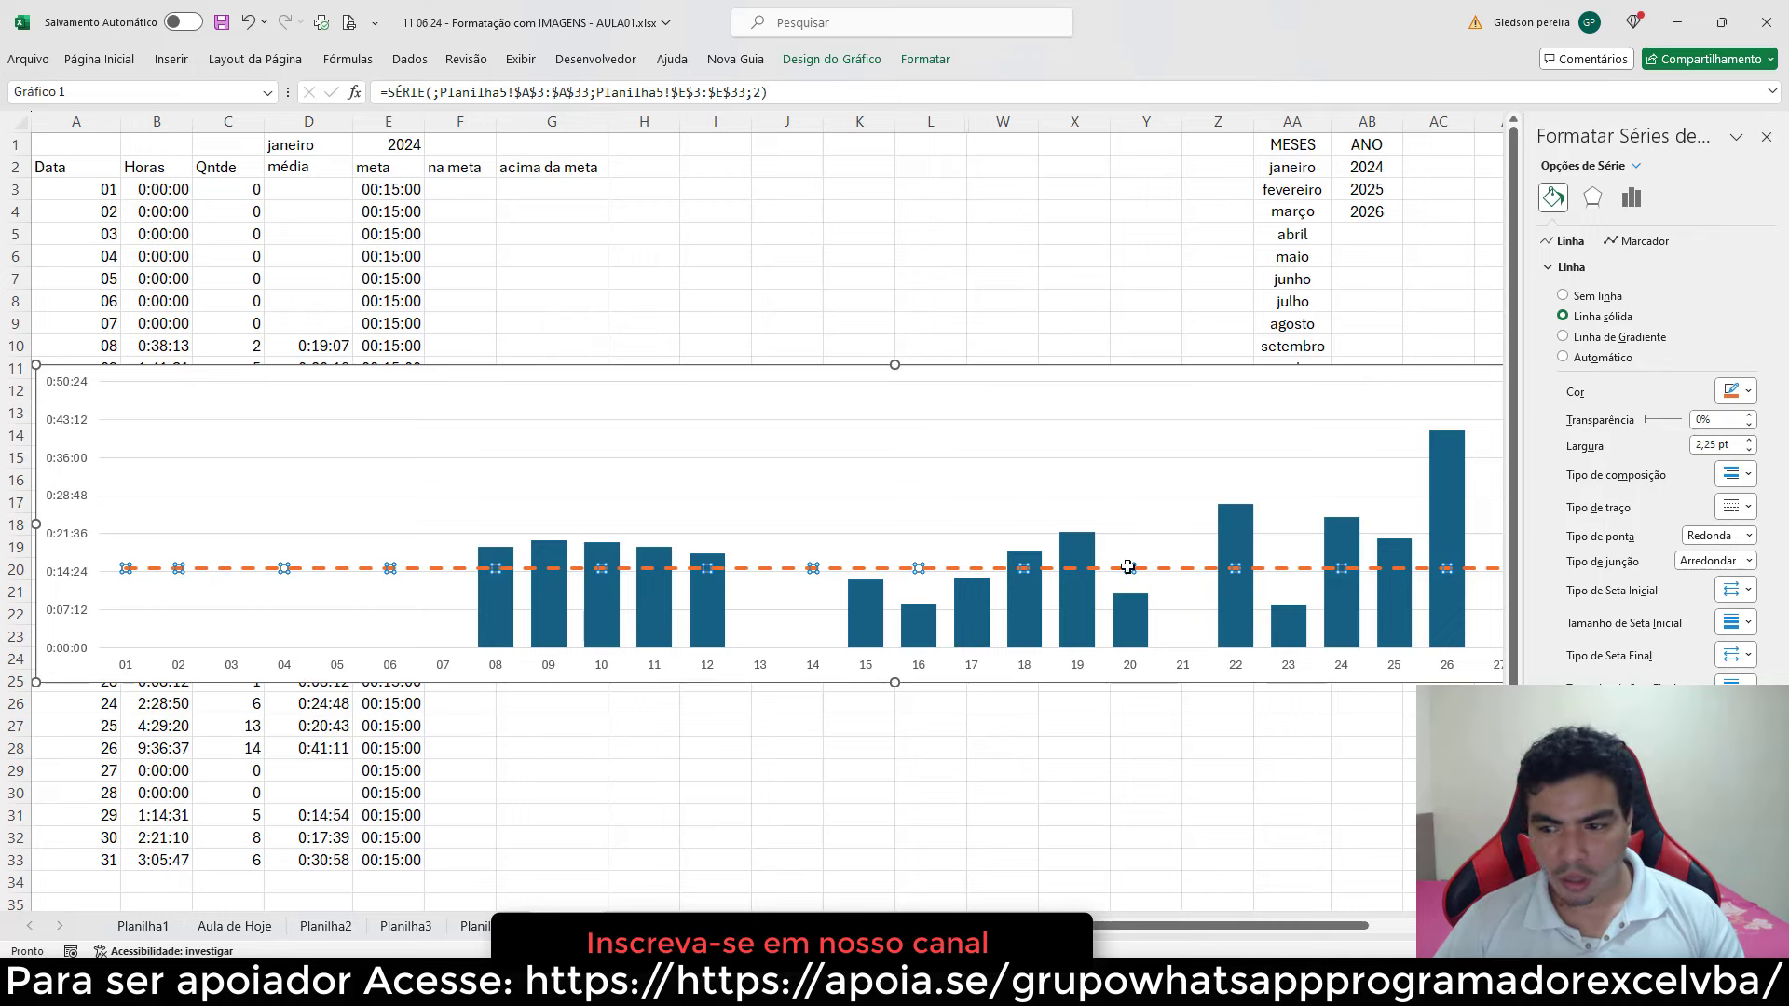
pyautogui.click(1733, 506)
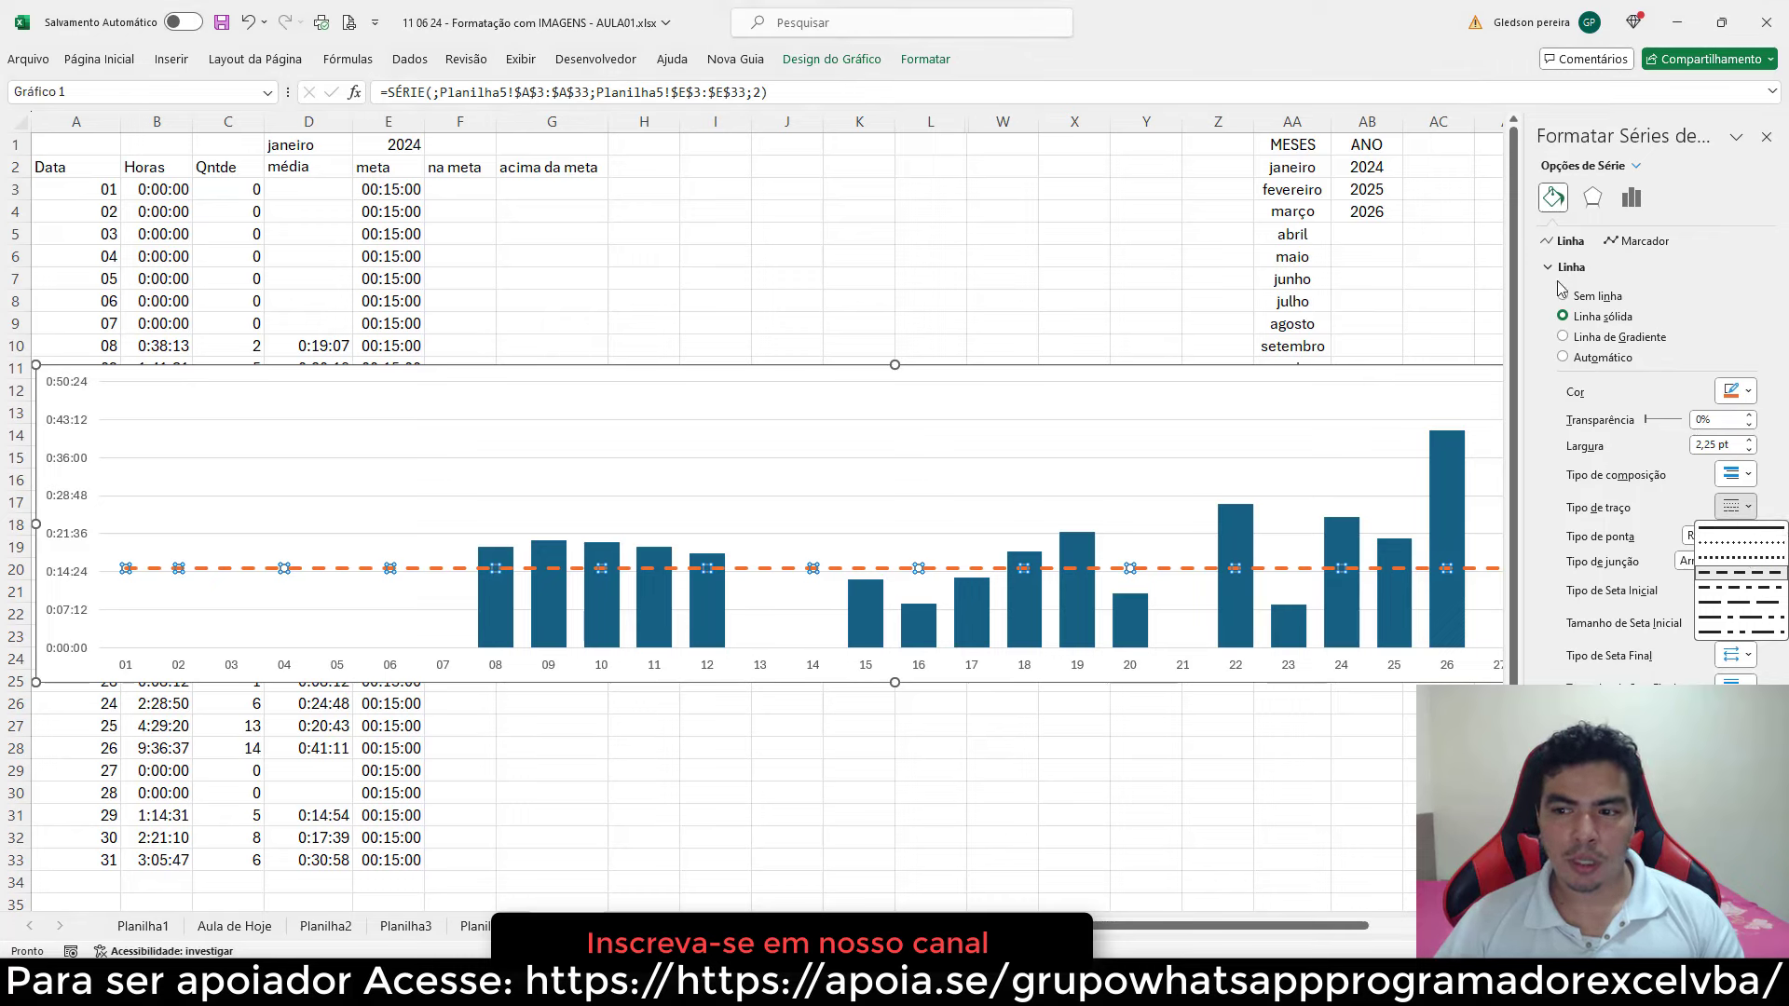
pyautogui.click(1558, 213)
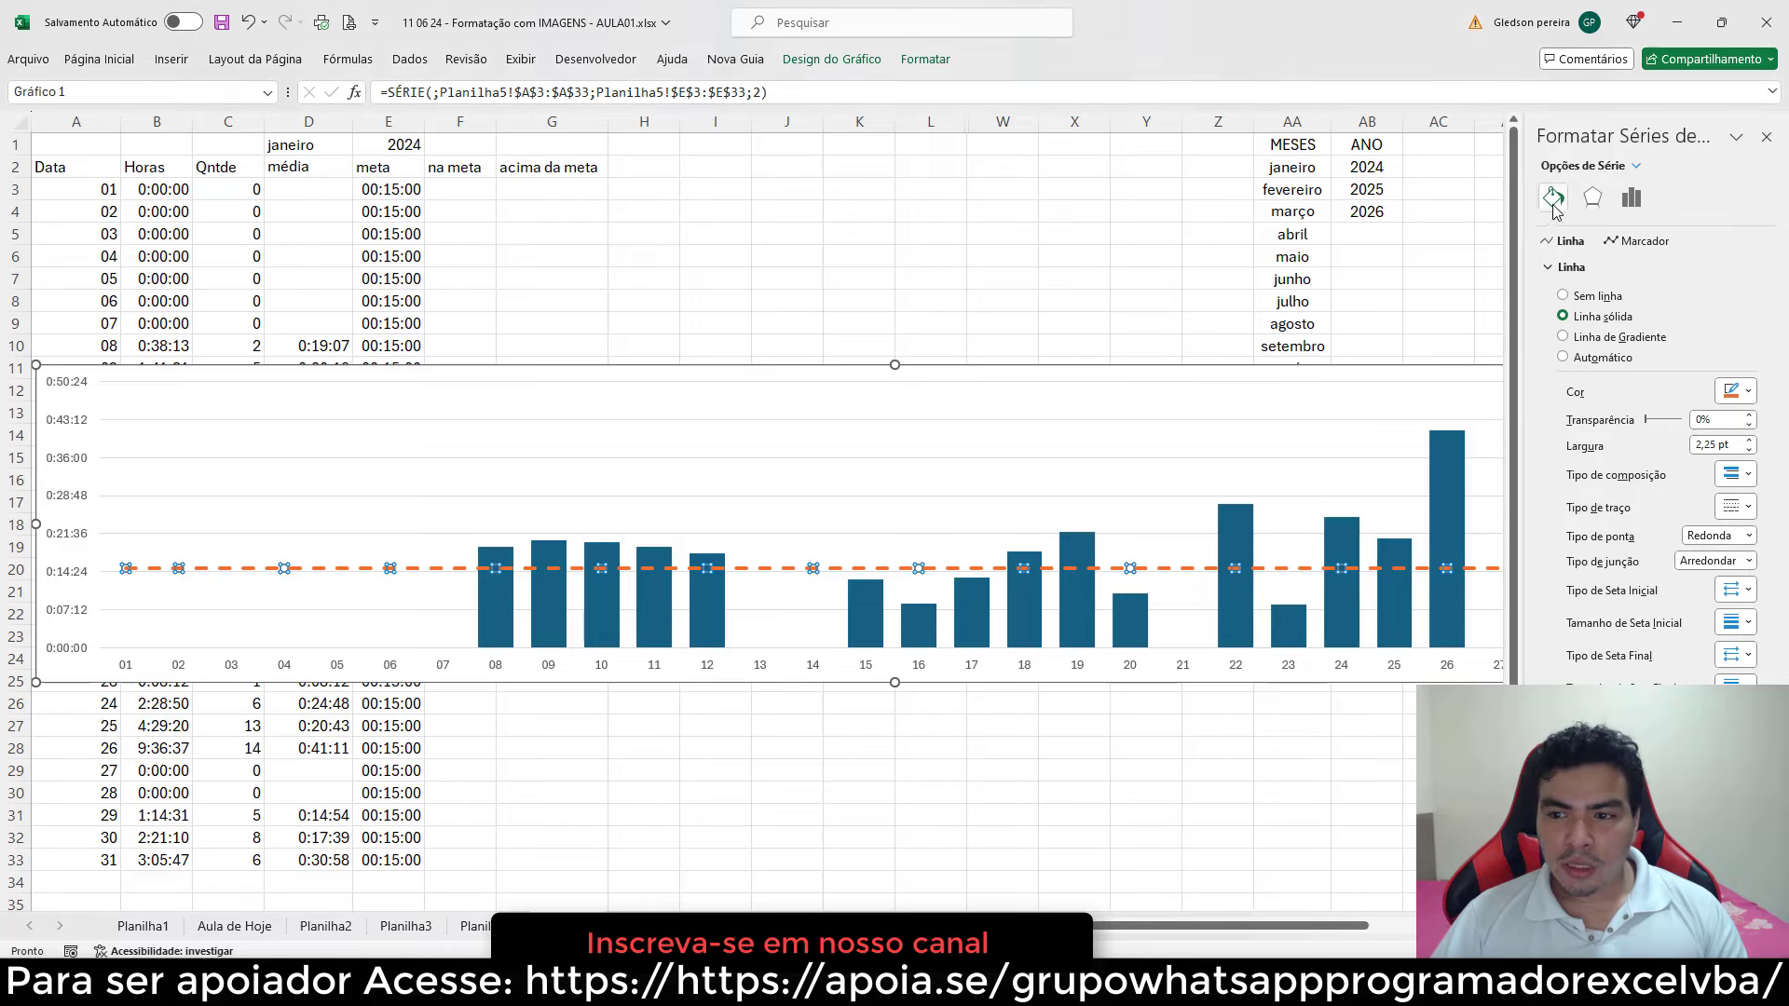
pyautogui.click(1741, 392)
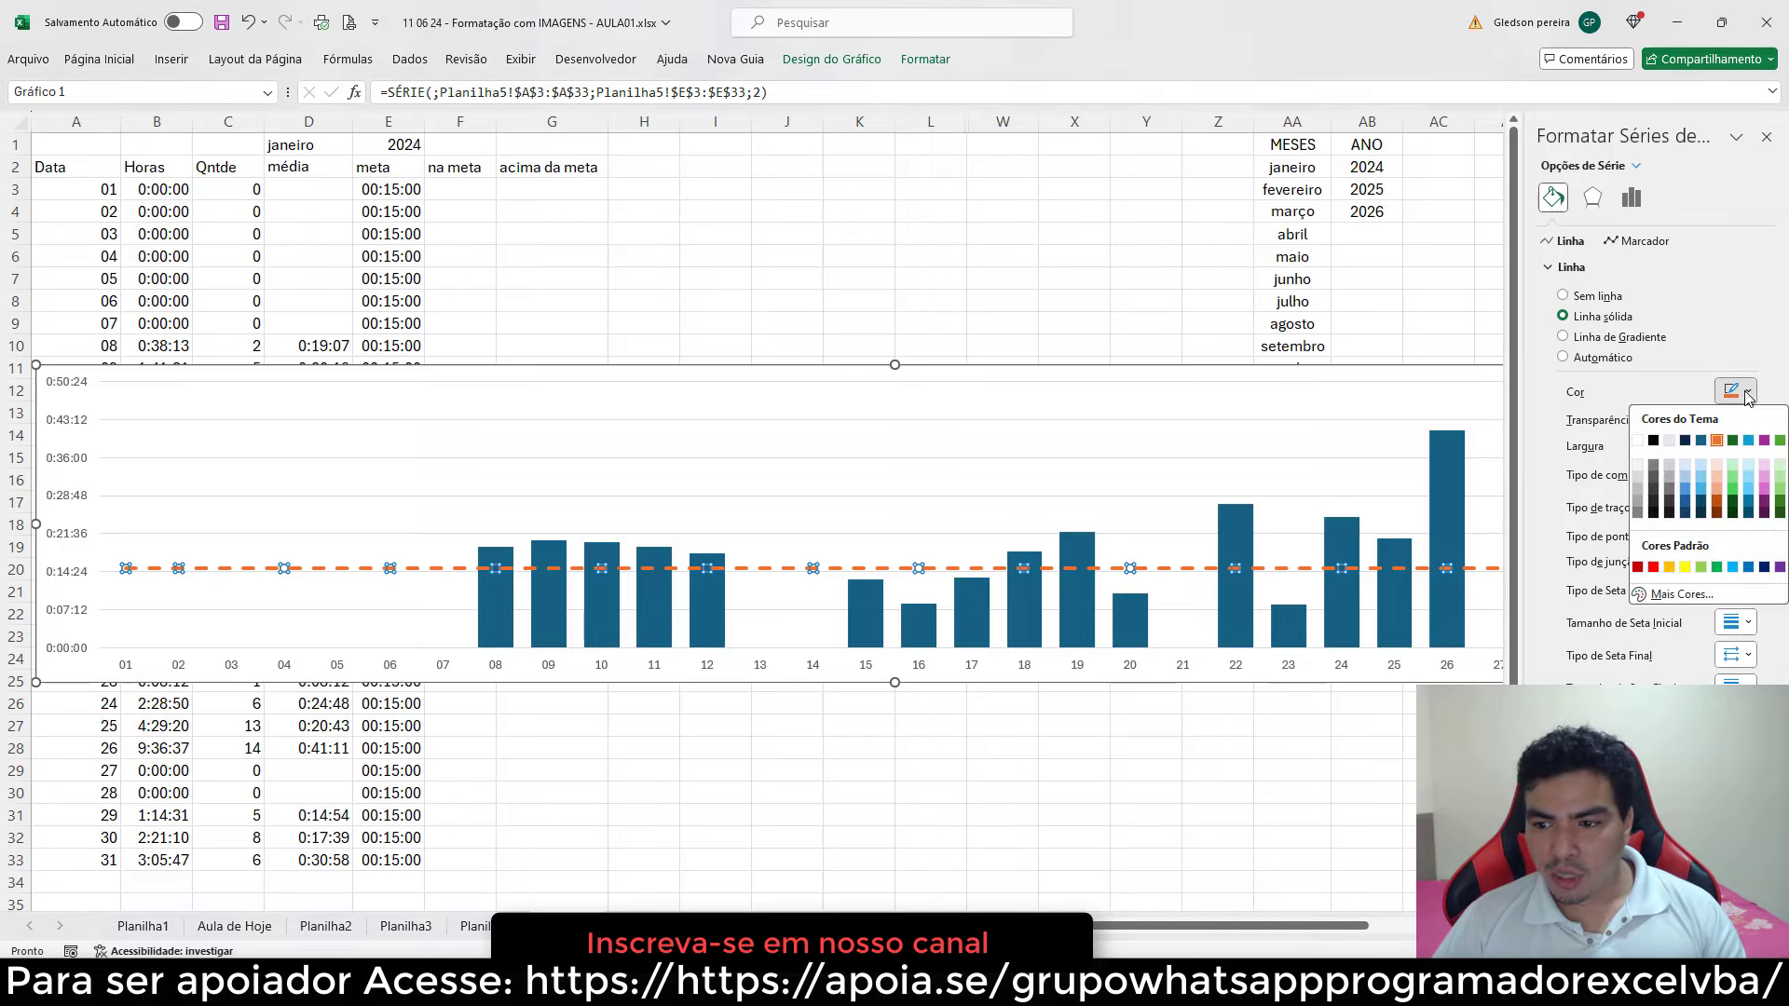
pyautogui.click(1780, 567)
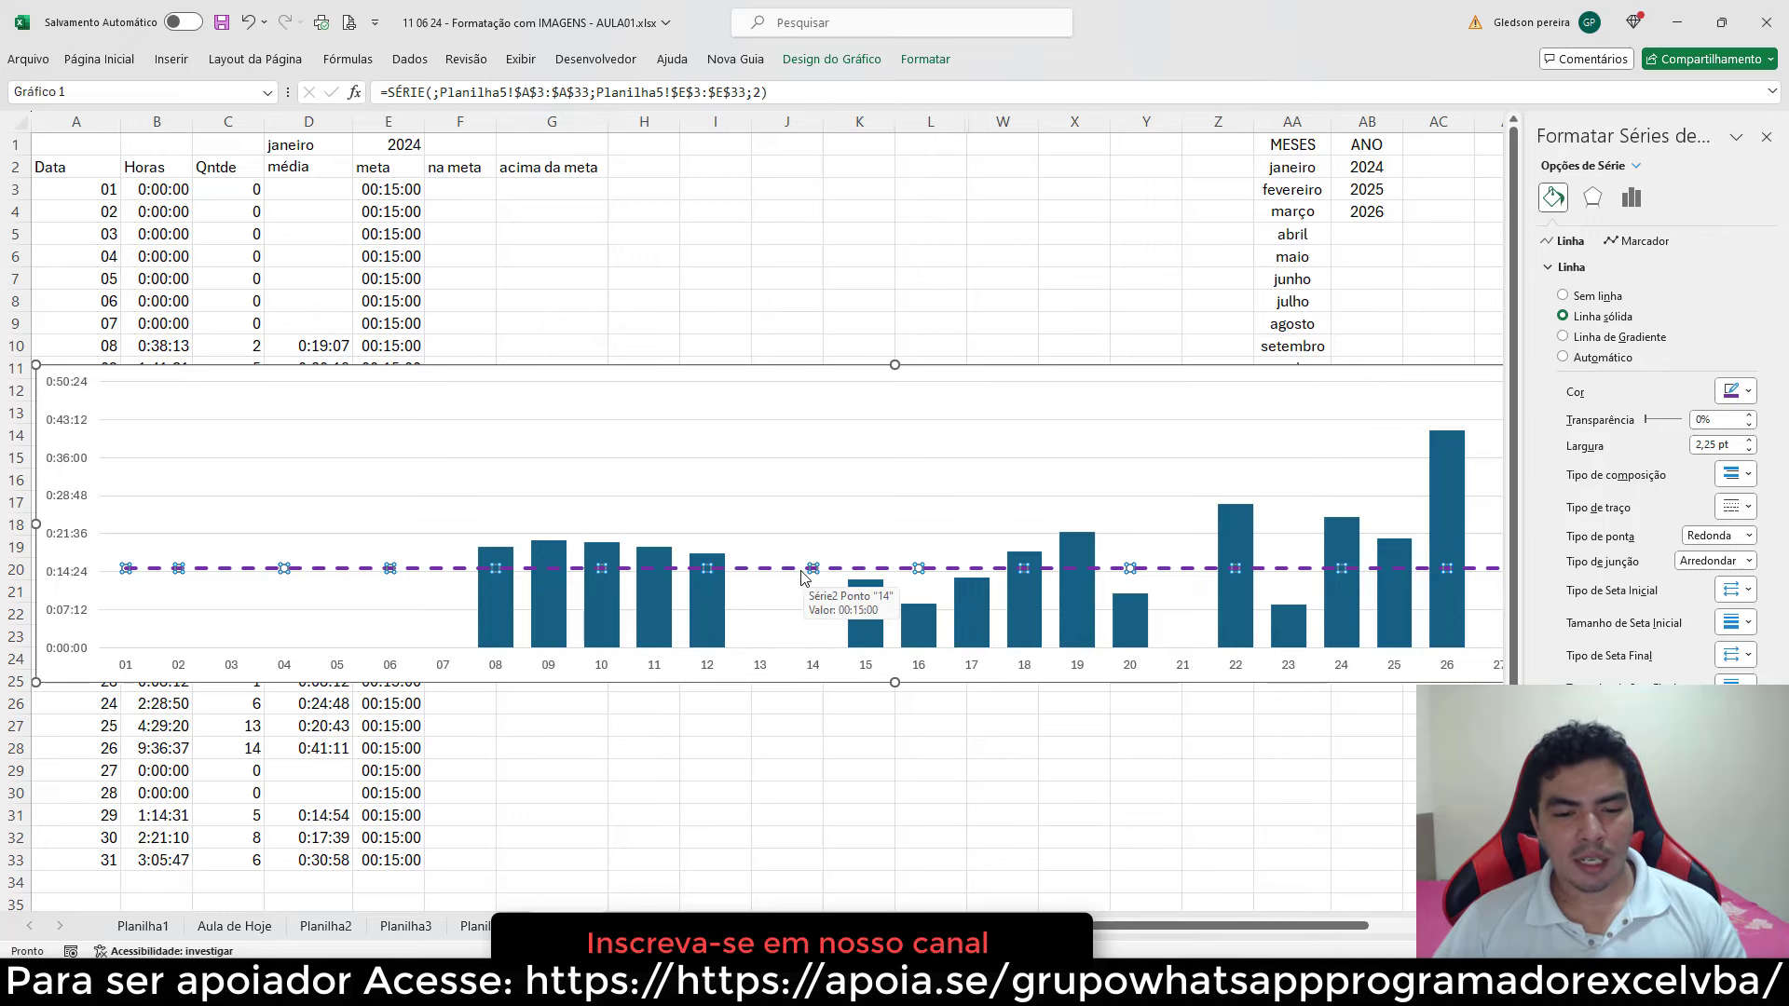
# - Add data labels showing each day's average time to the blue média bars
pyautogui.click(1766, 137)
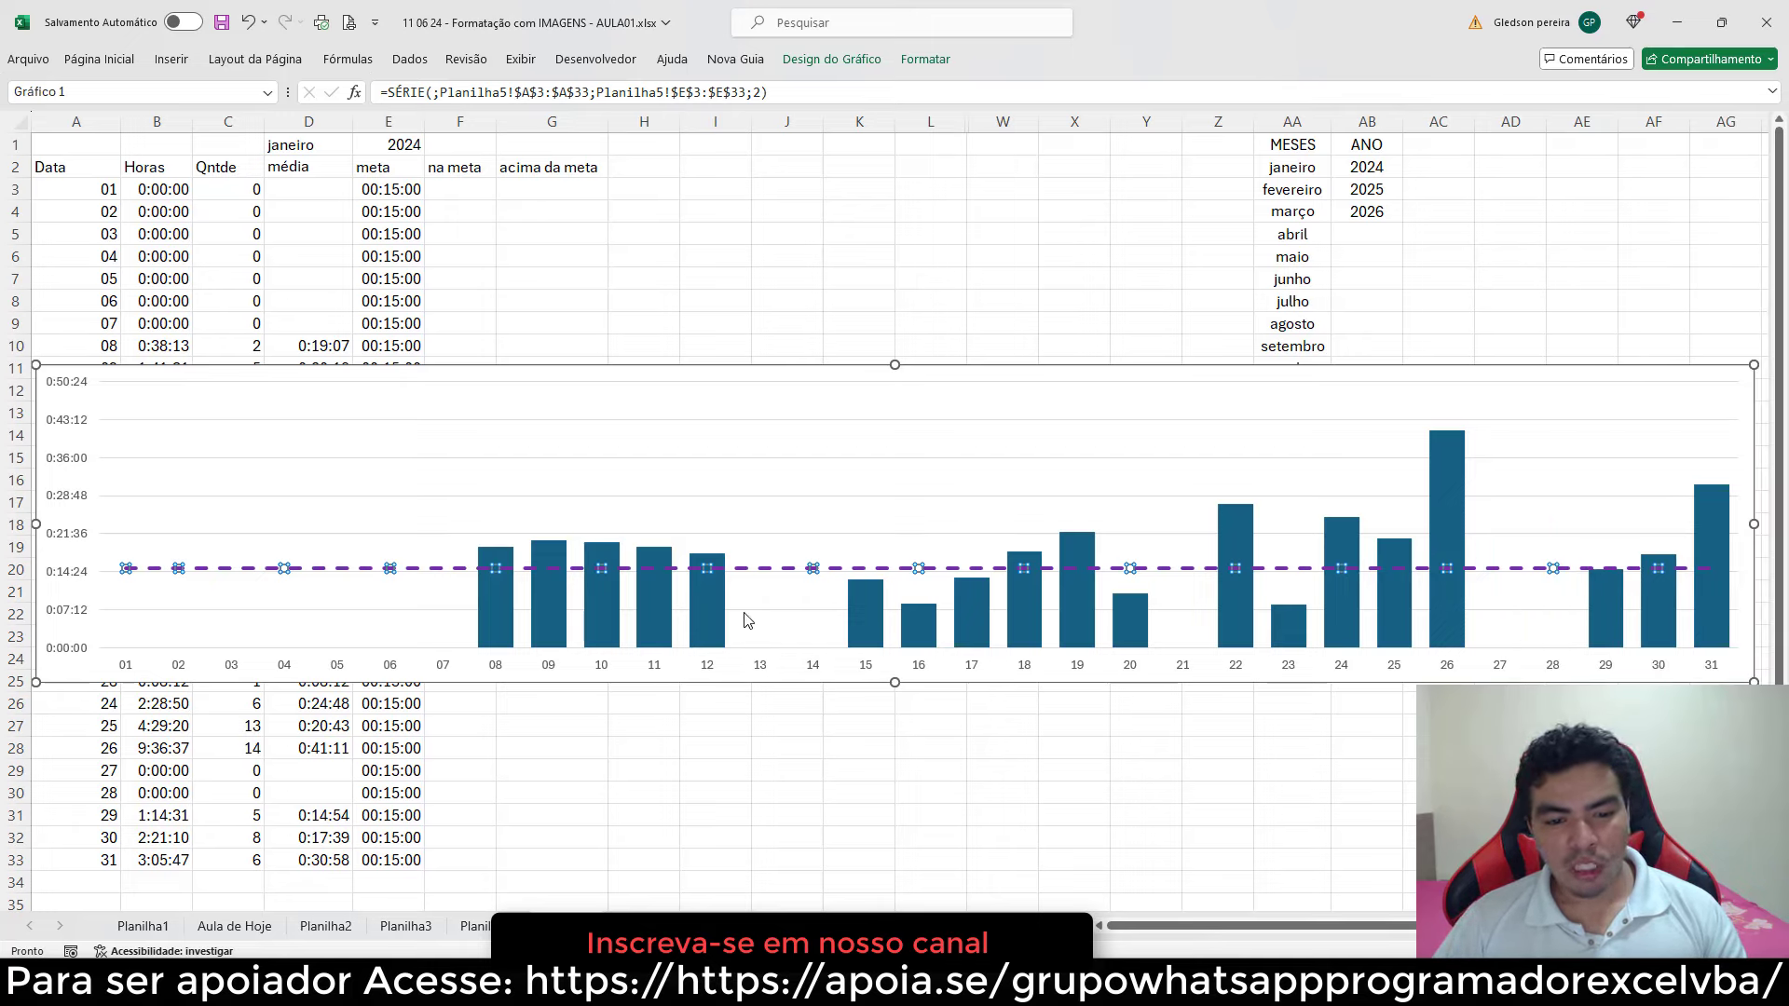
pyautogui.click(718, 622)
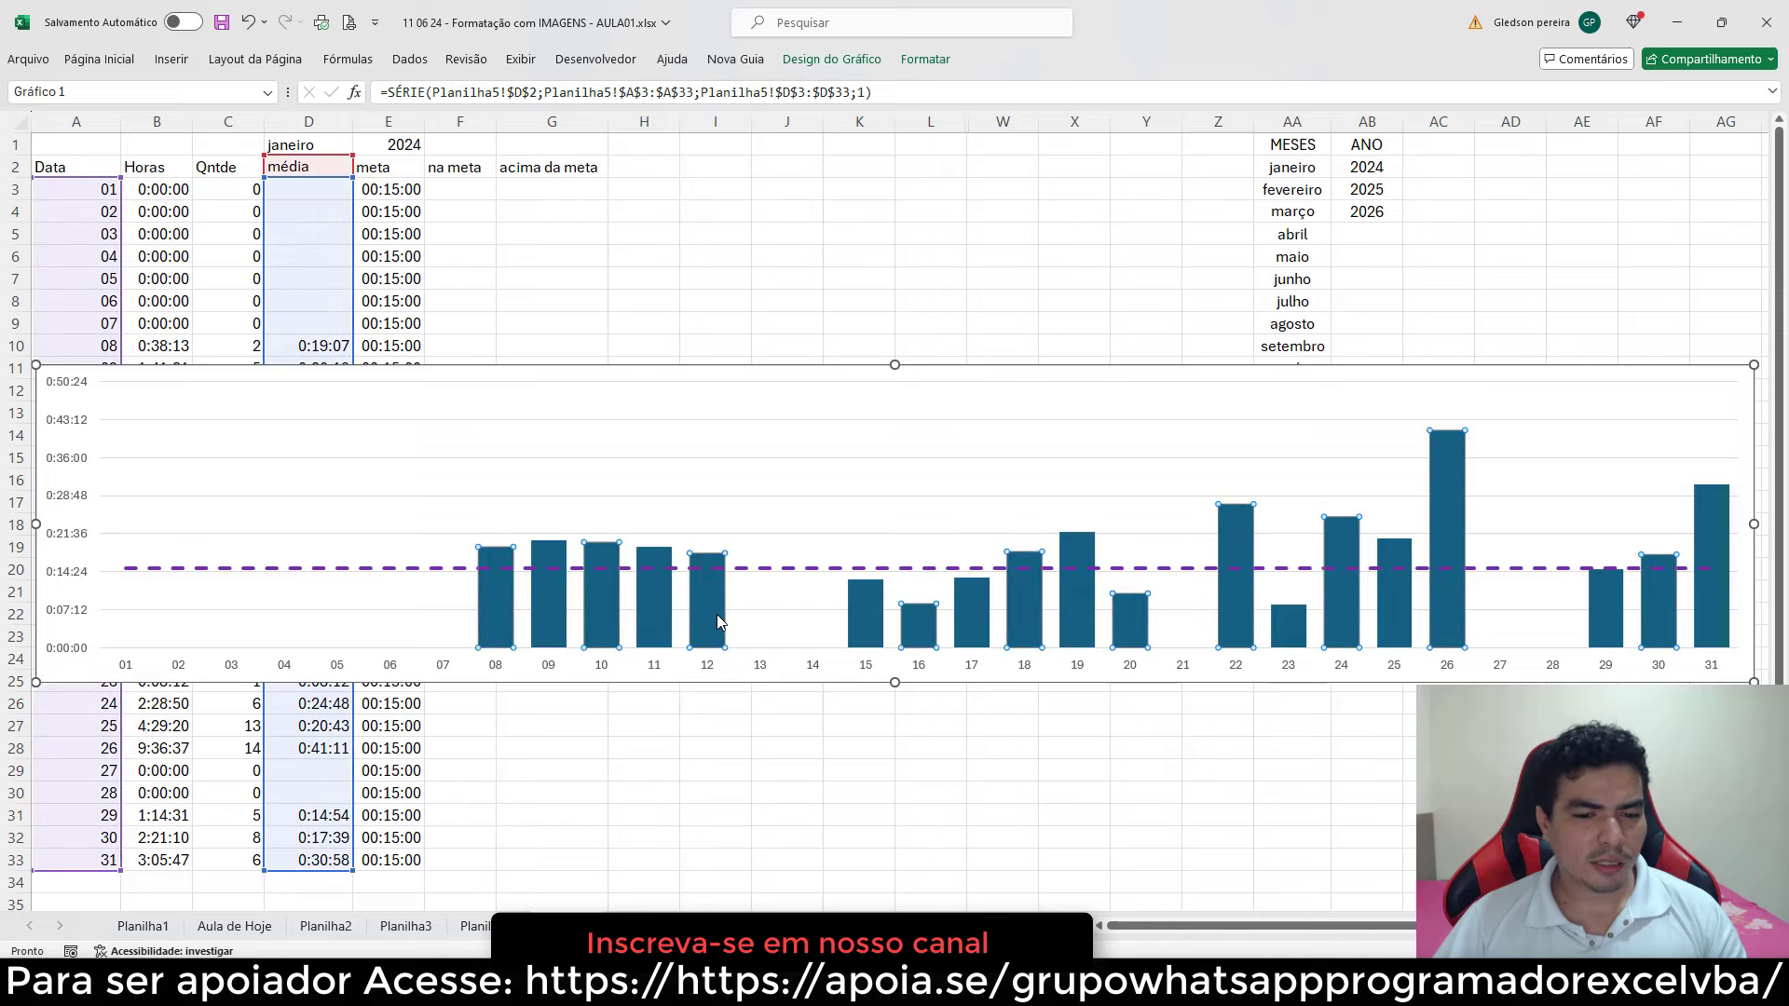
pyautogui.rightClick(717, 615)
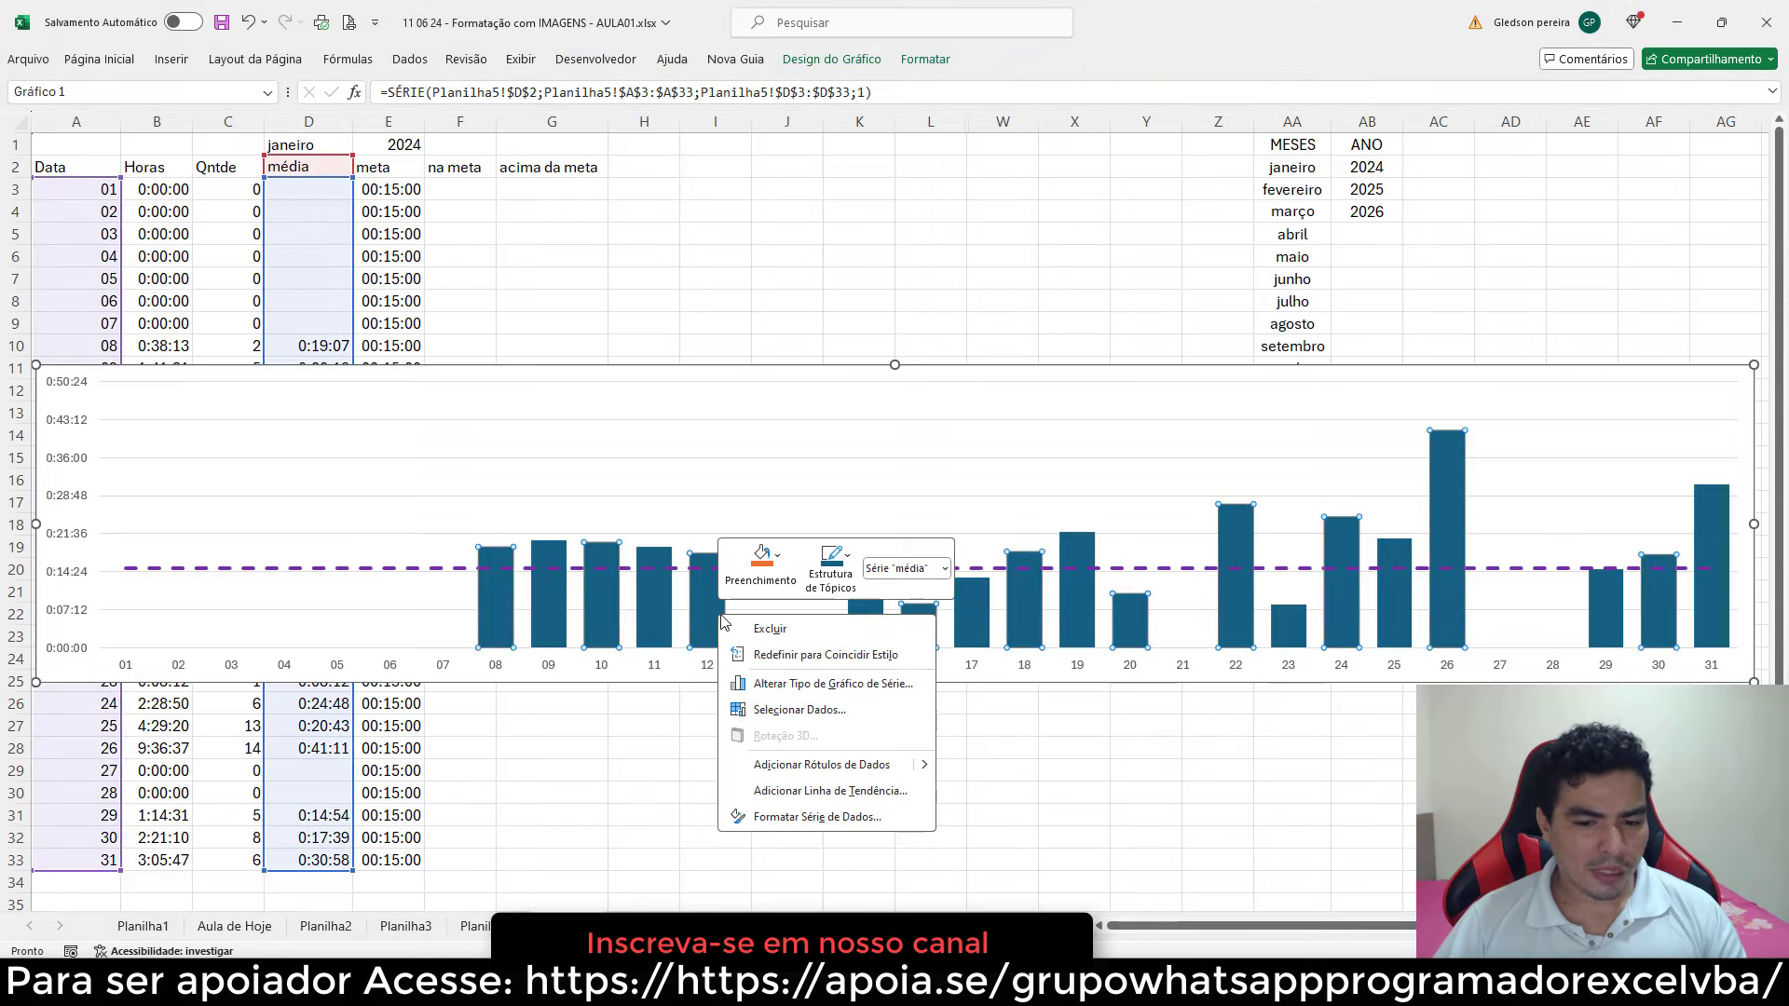
pyautogui.click(815, 773)
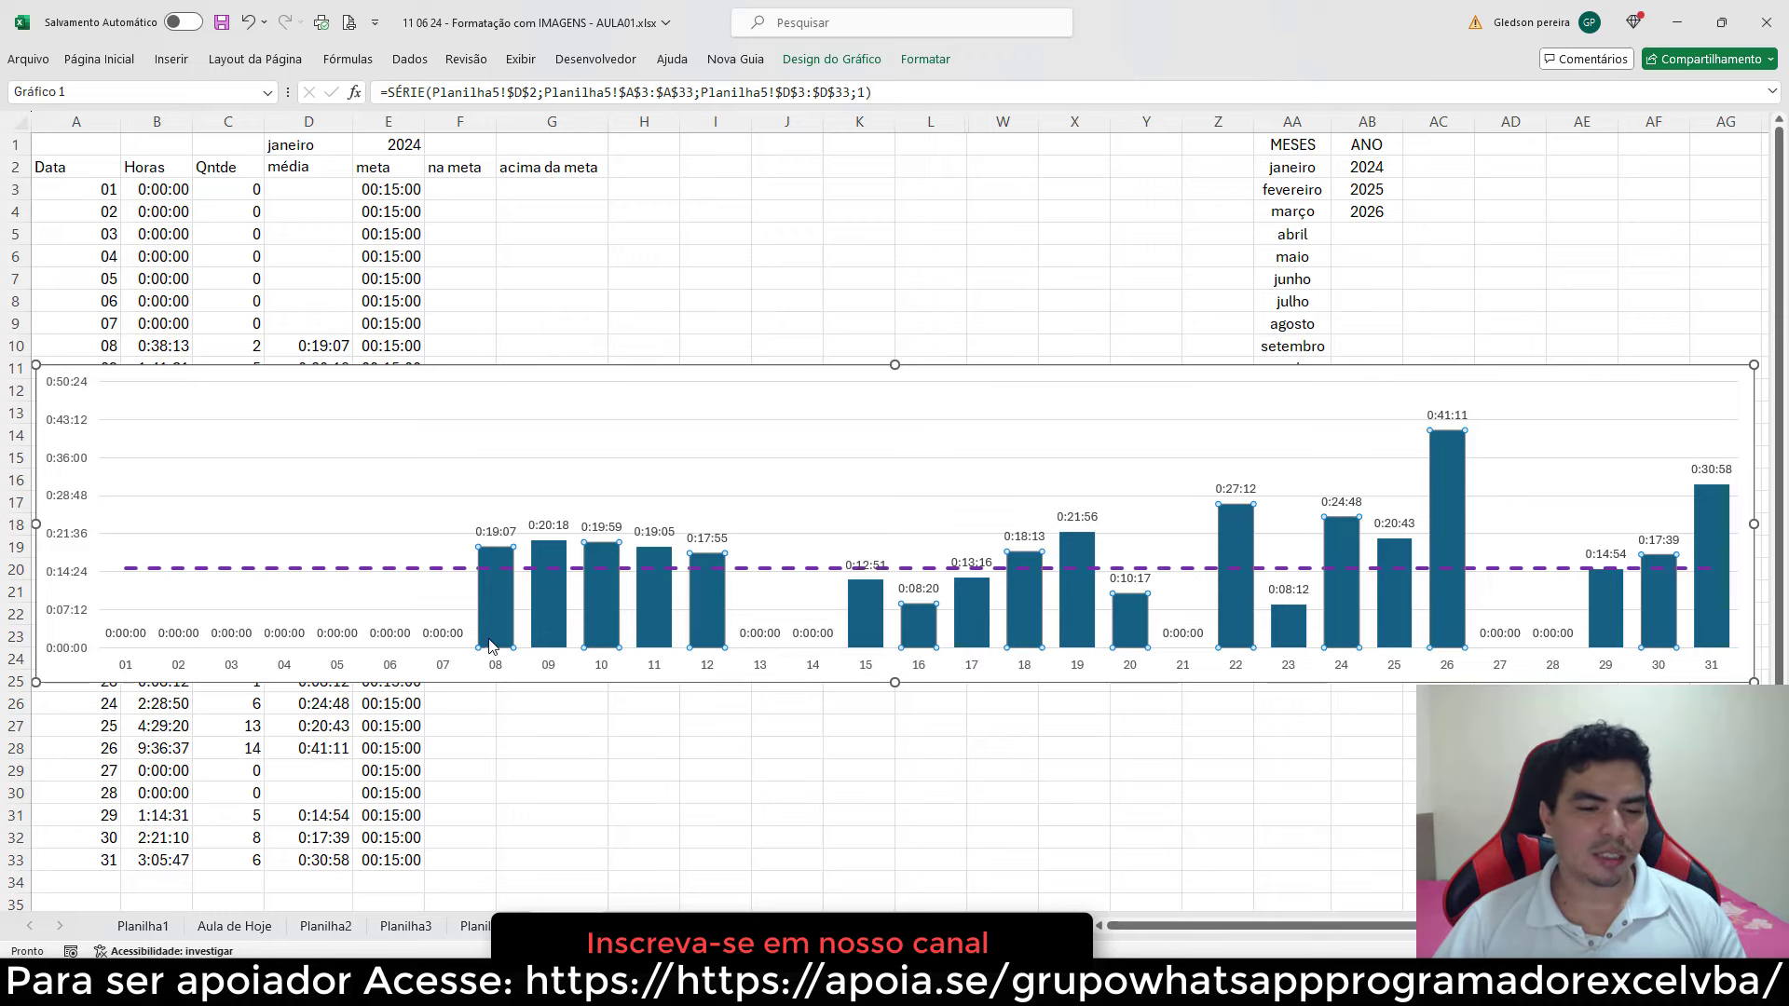
pyautogui.click(391, 635)
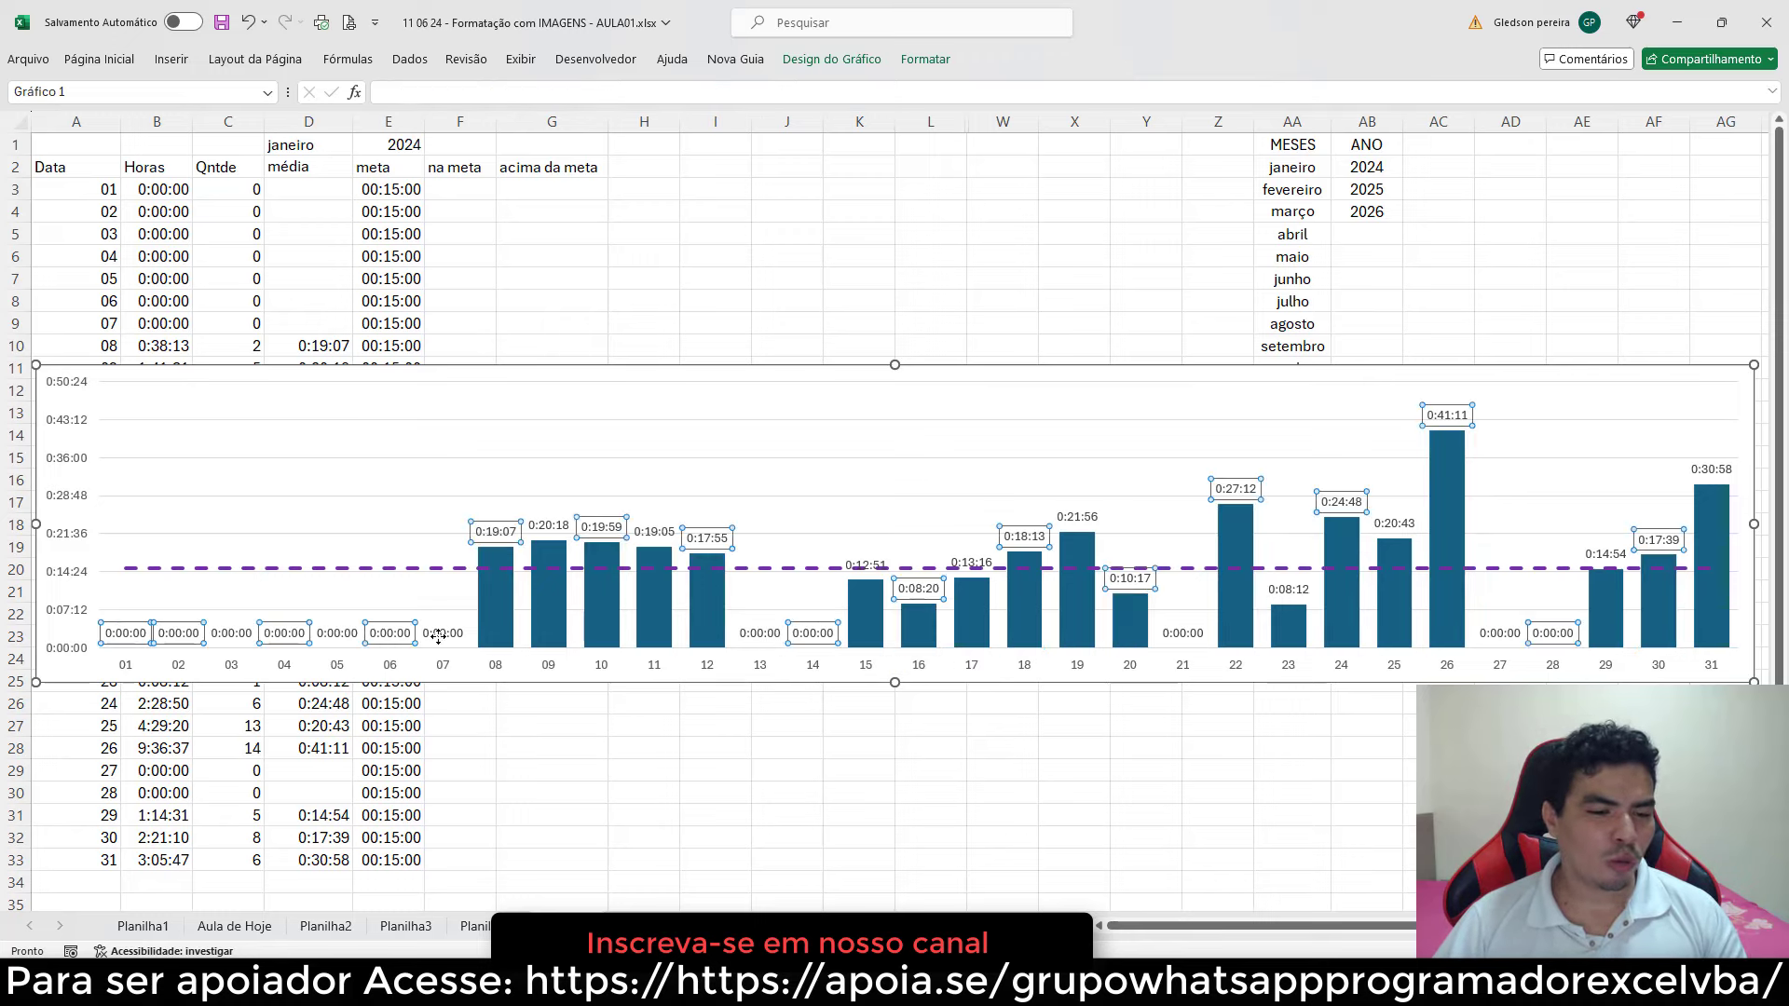
pyautogui.rightClick(391, 639)
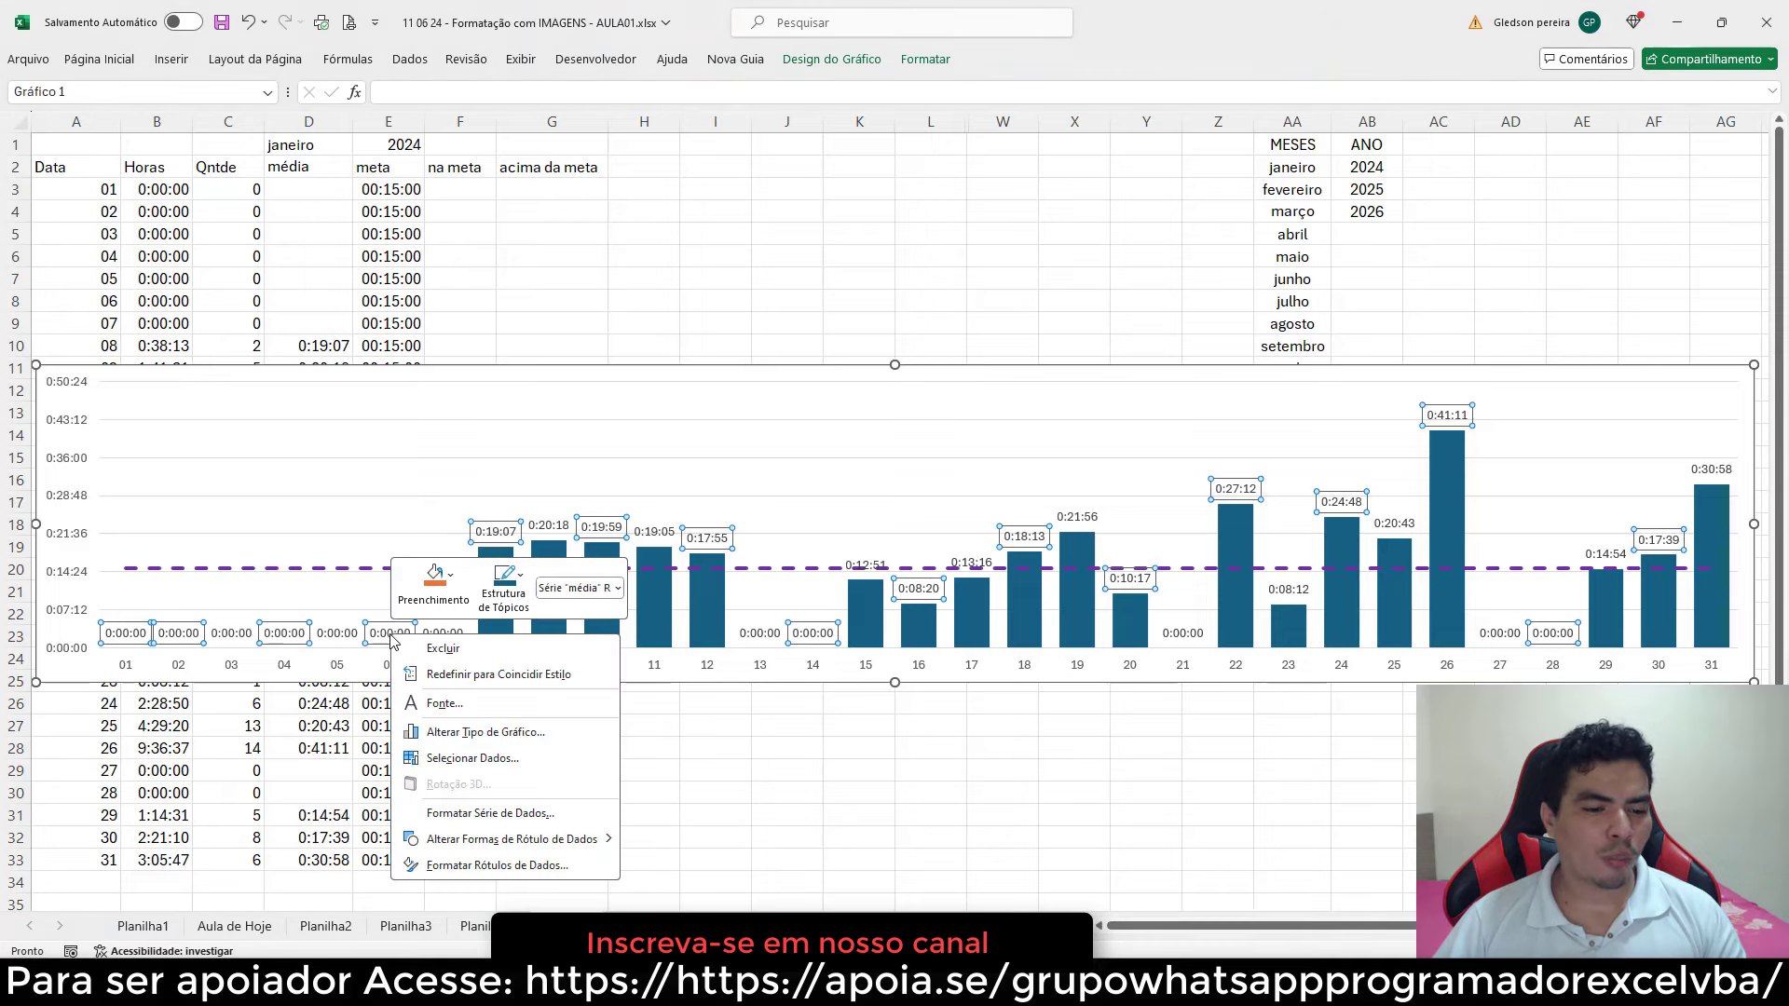
# - Give the média data labels the custom number format [=0]"";[h]:mm:ss;@ to hide zero days
pyautogui.click(475, 866)
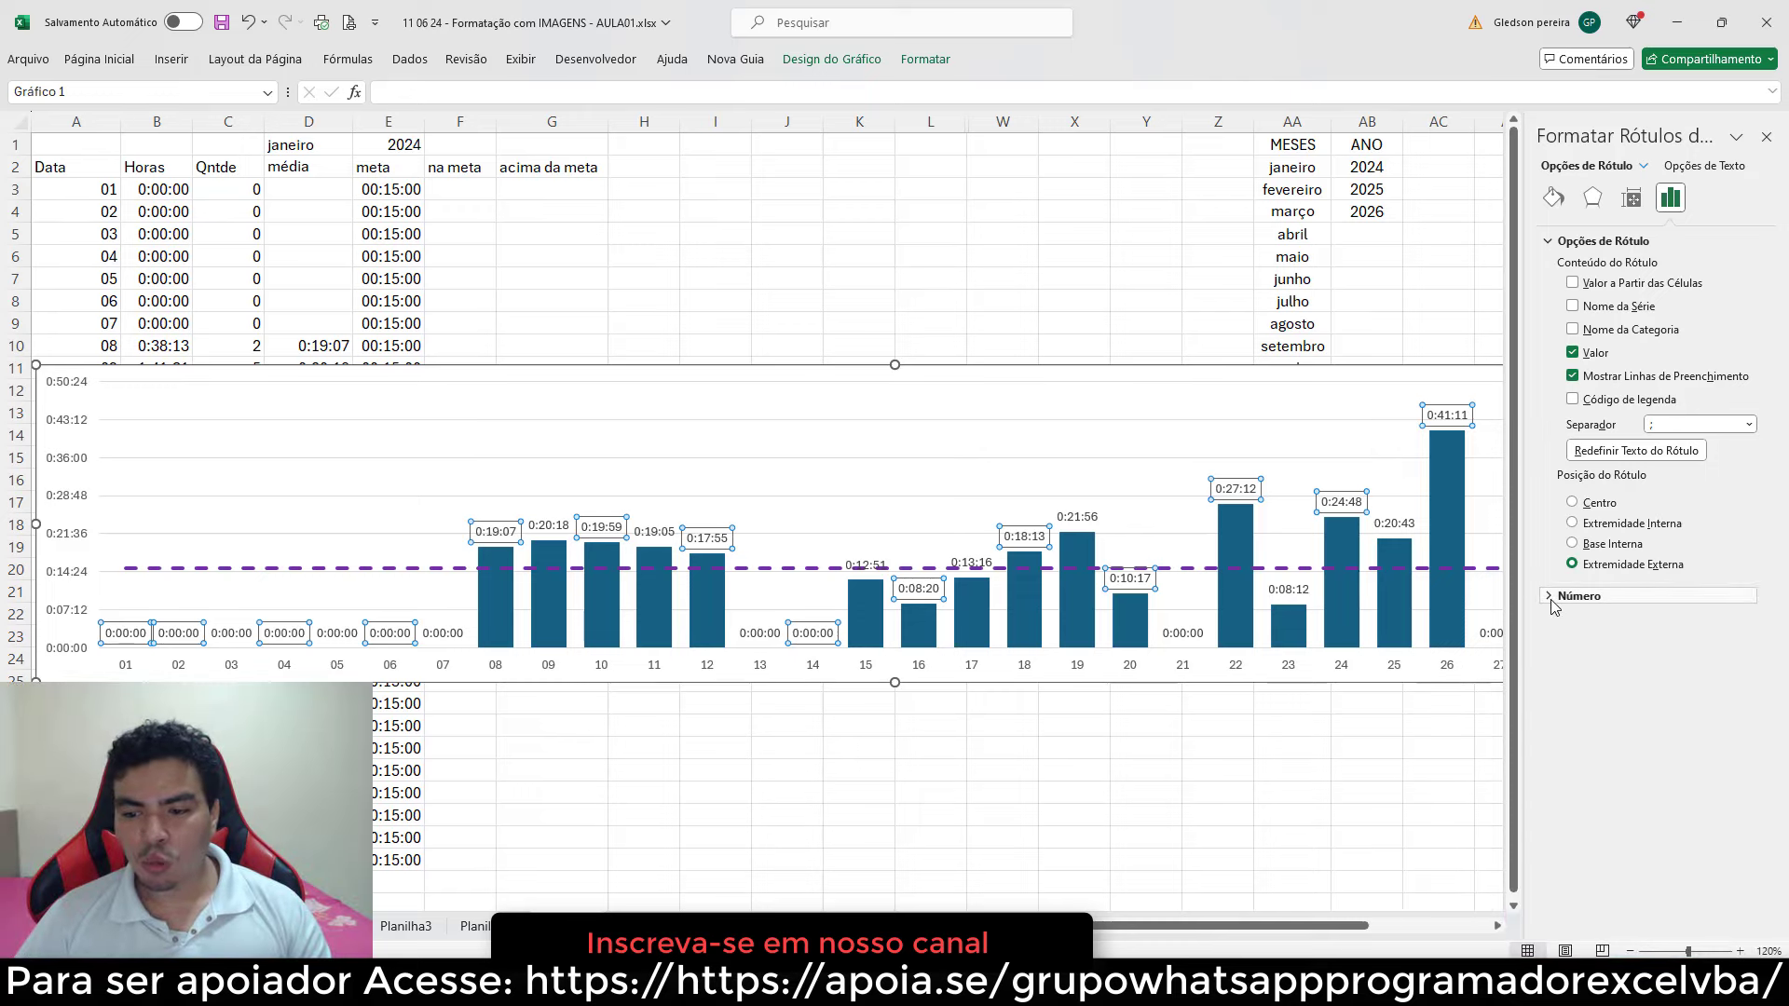
pyautogui.click(1552, 599)
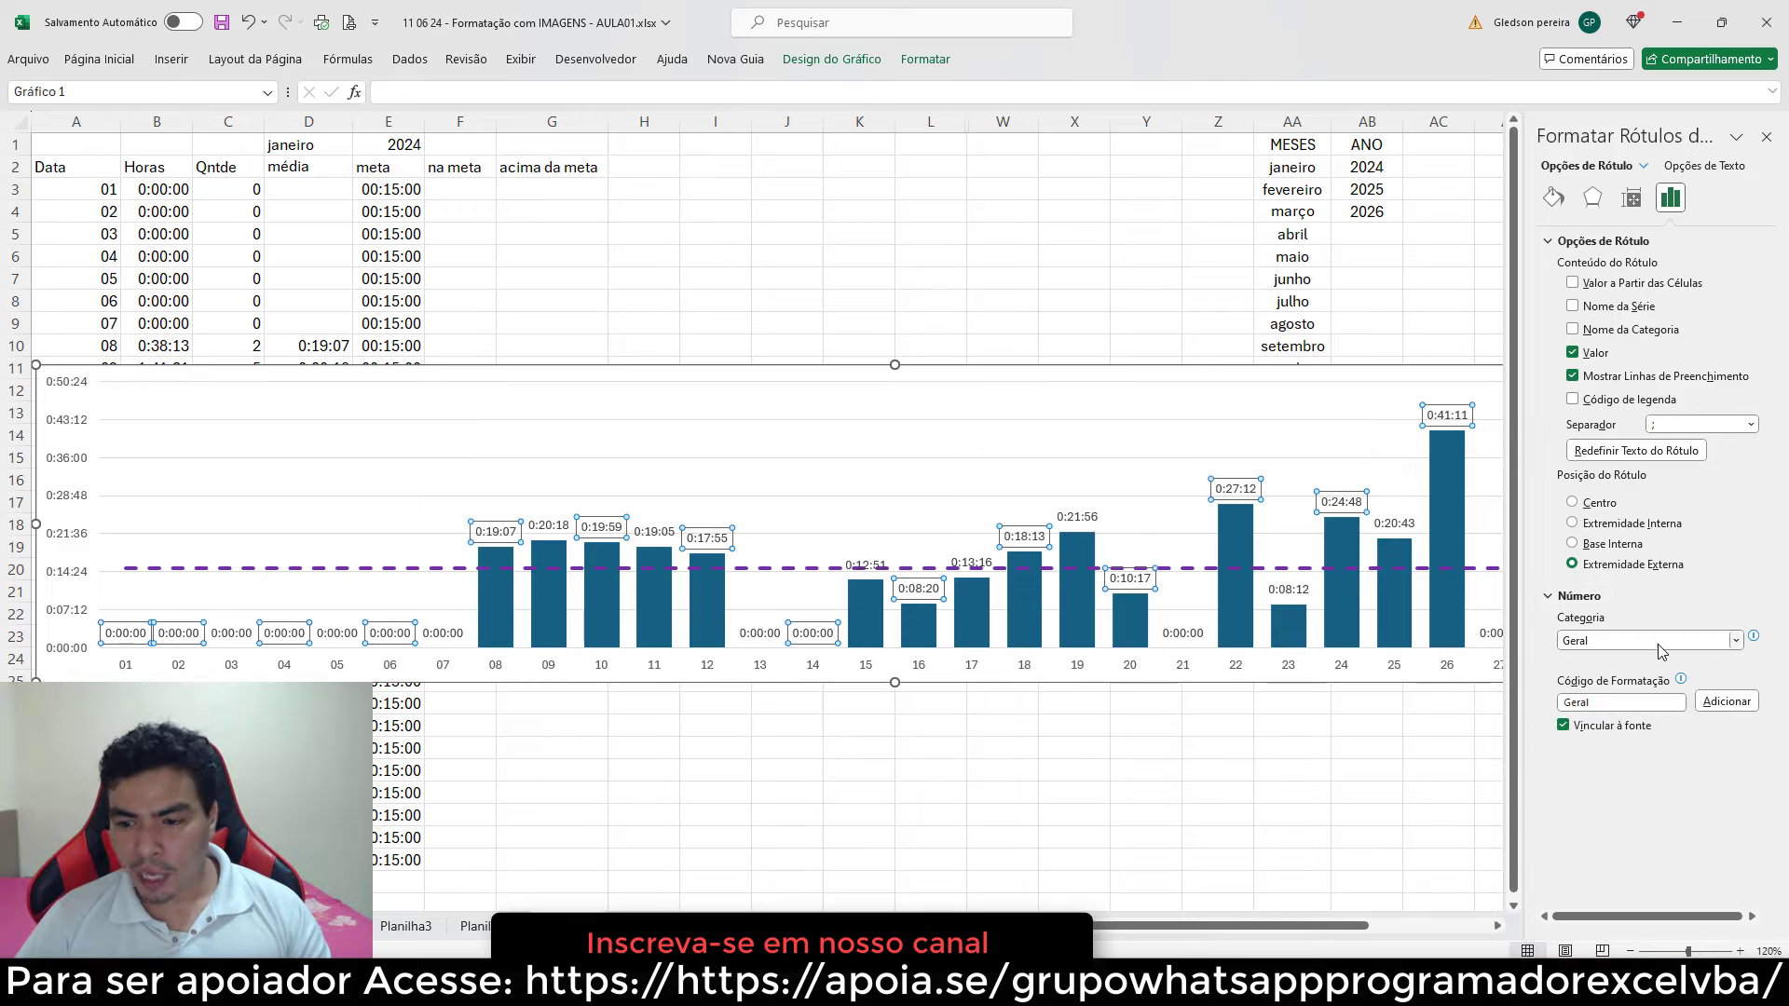
pyautogui.click(1736, 640)
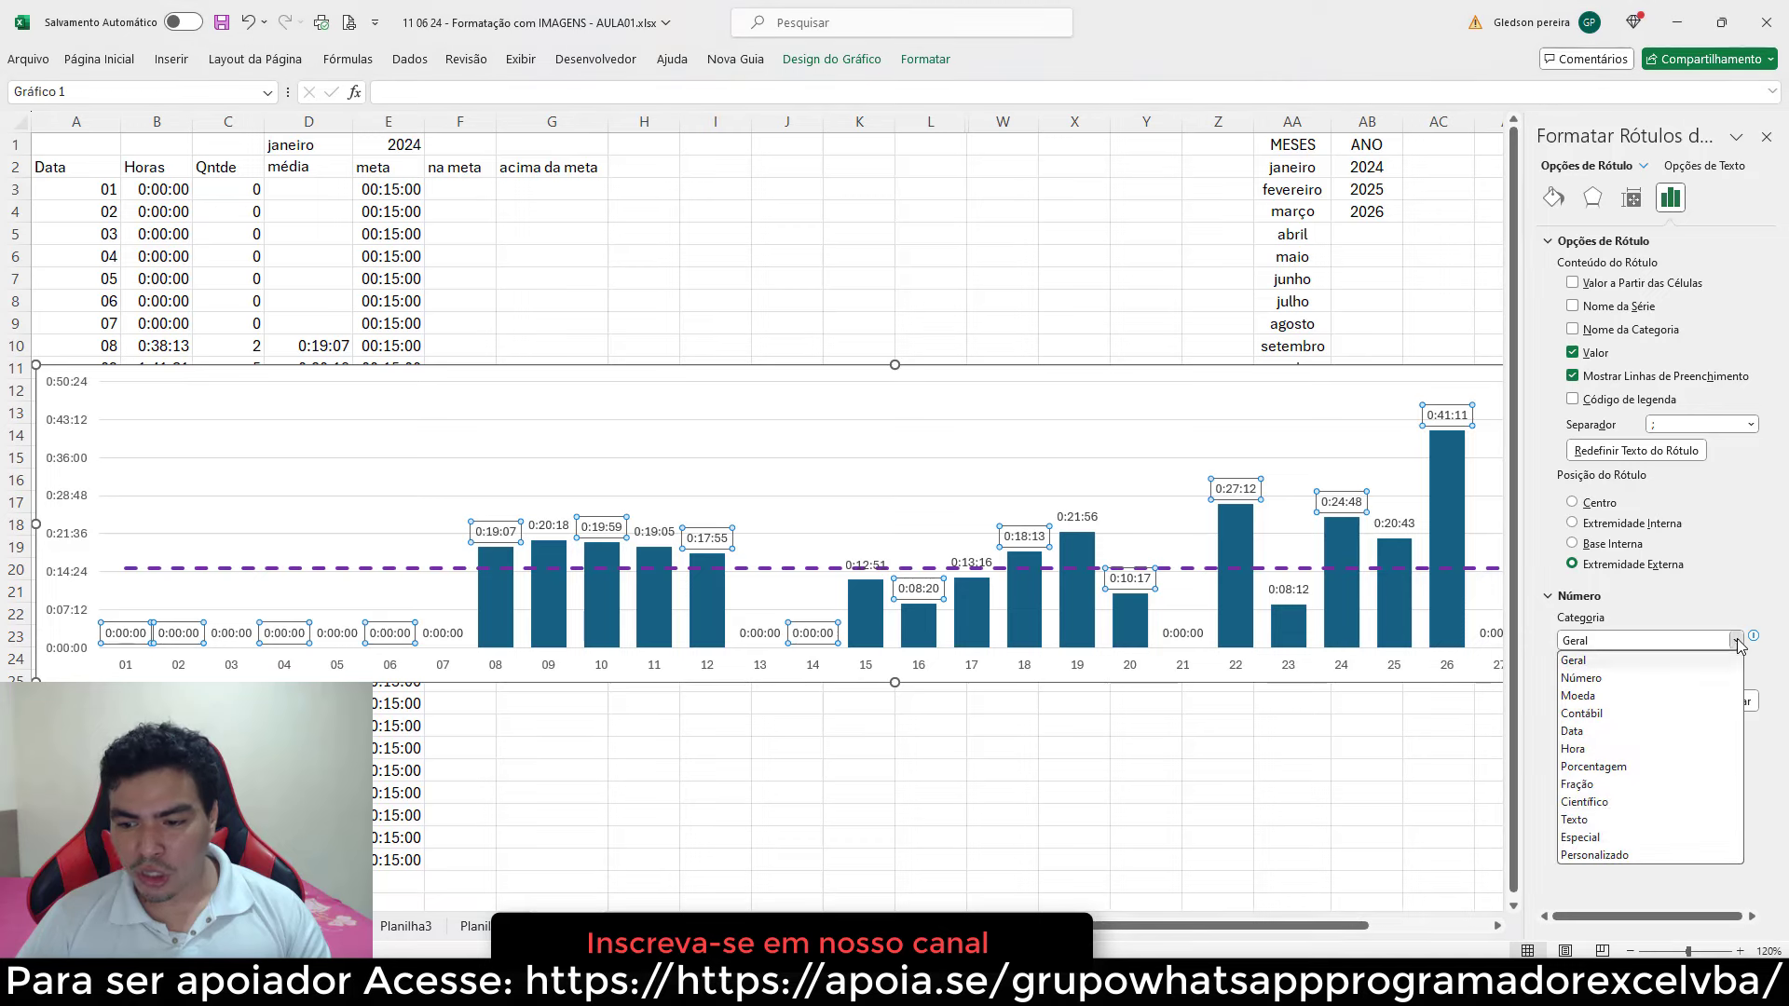
pyautogui.click(1615, 858)
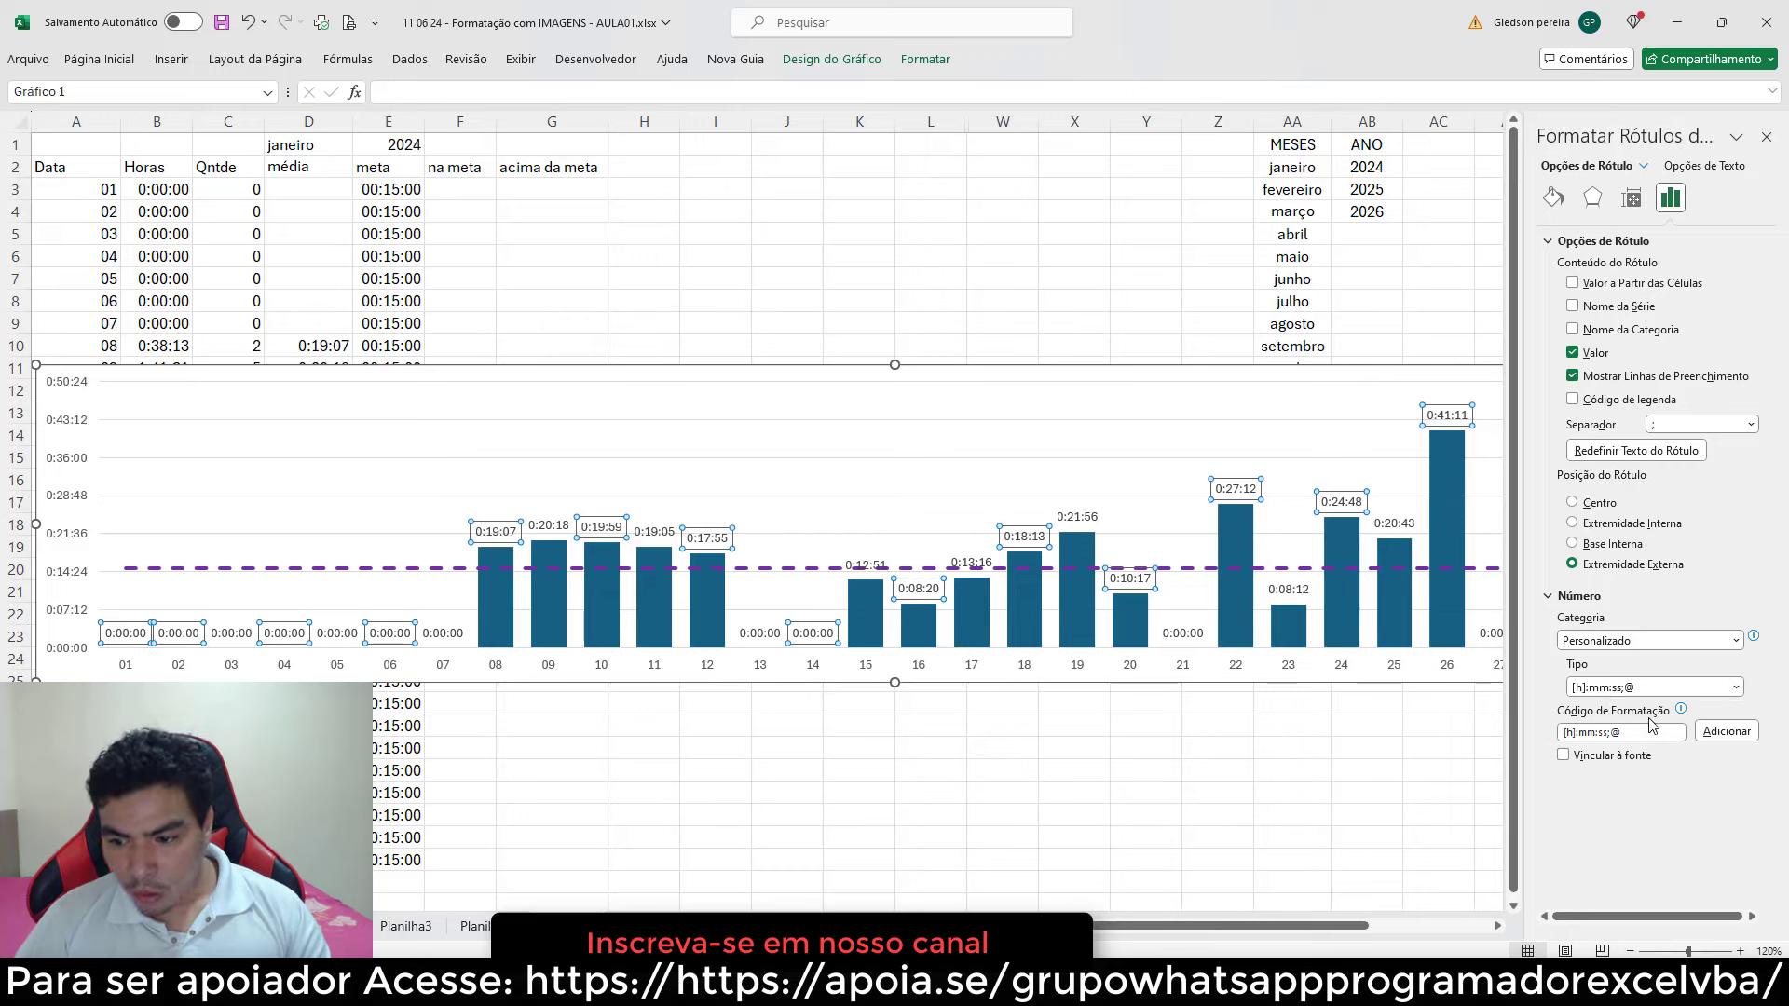
pyautogui.click(1574, 693)
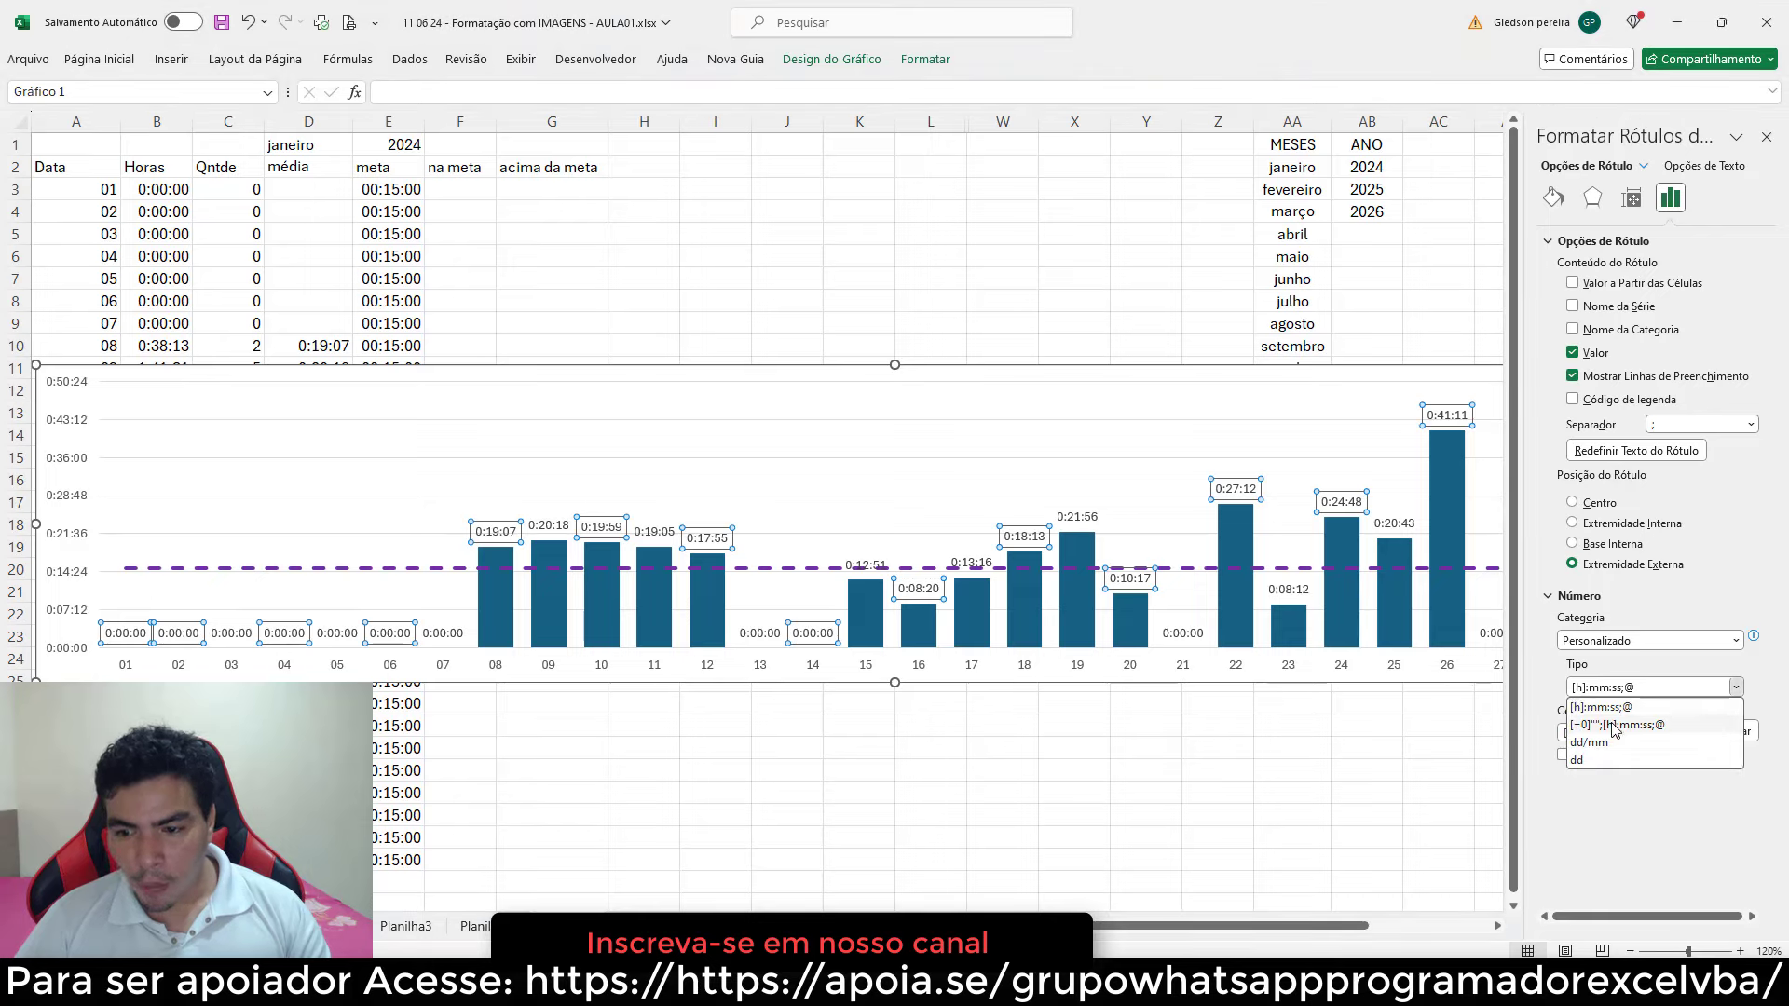
pyautogui.click(1602, 706)
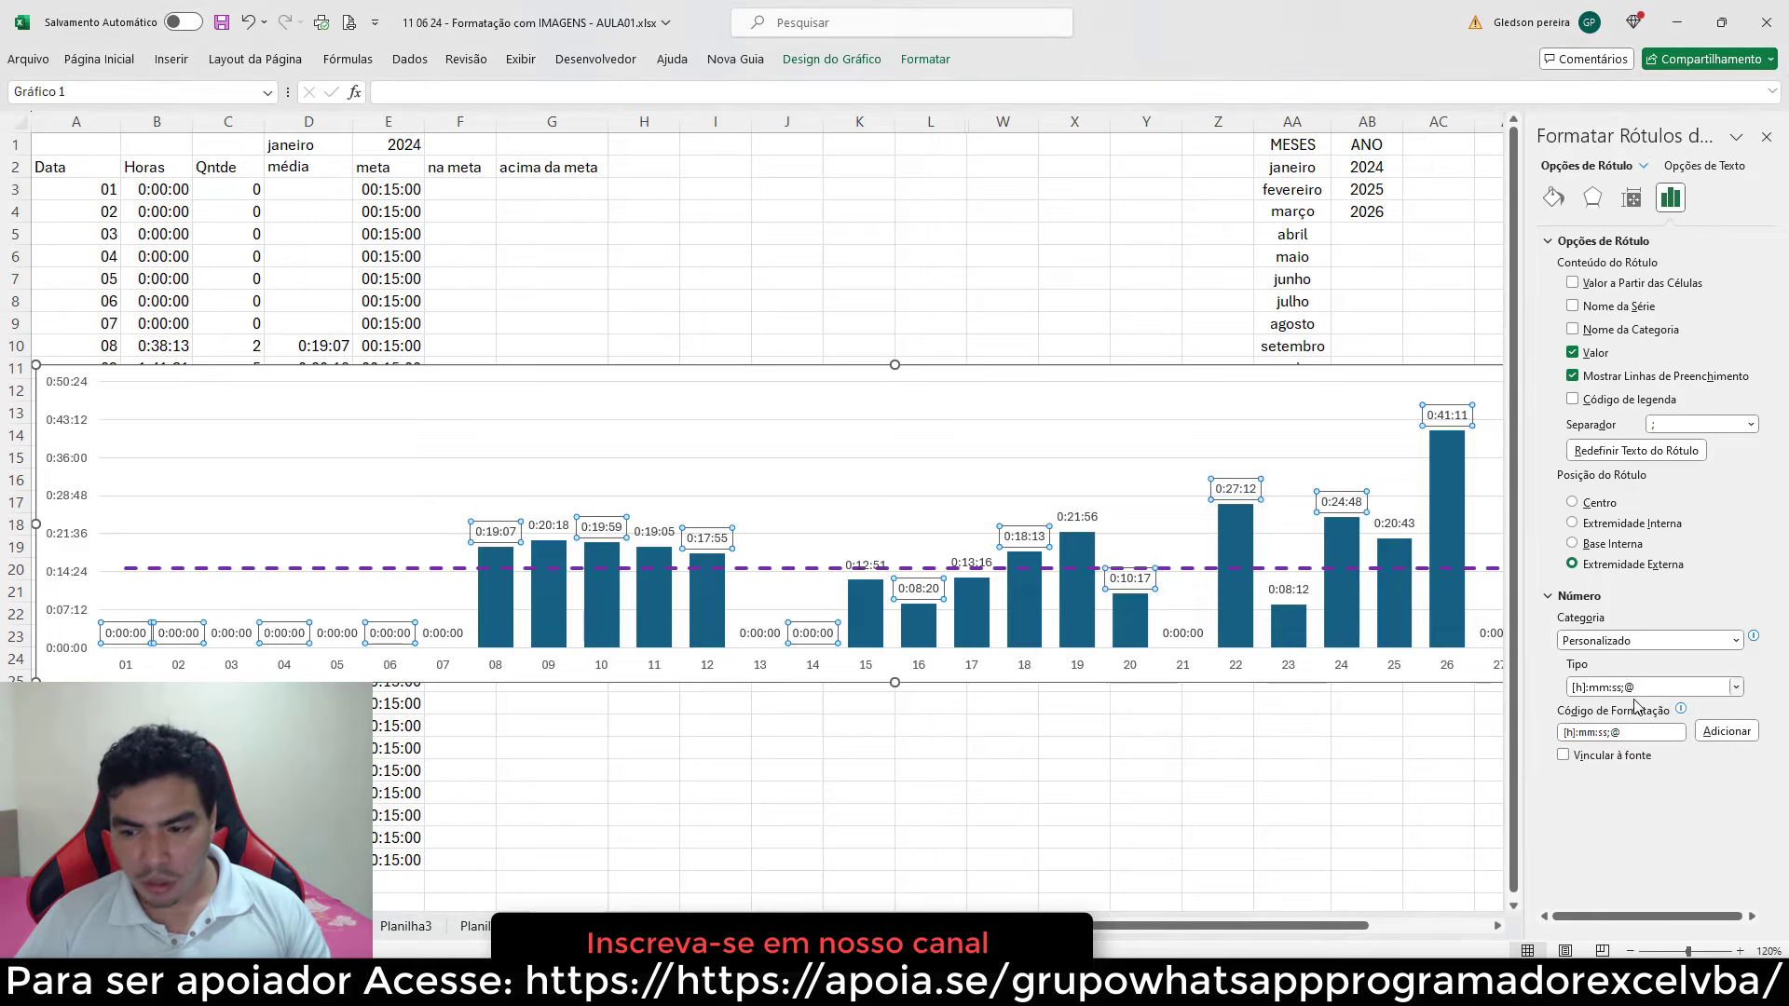
pyautogui.click(1578, 736)
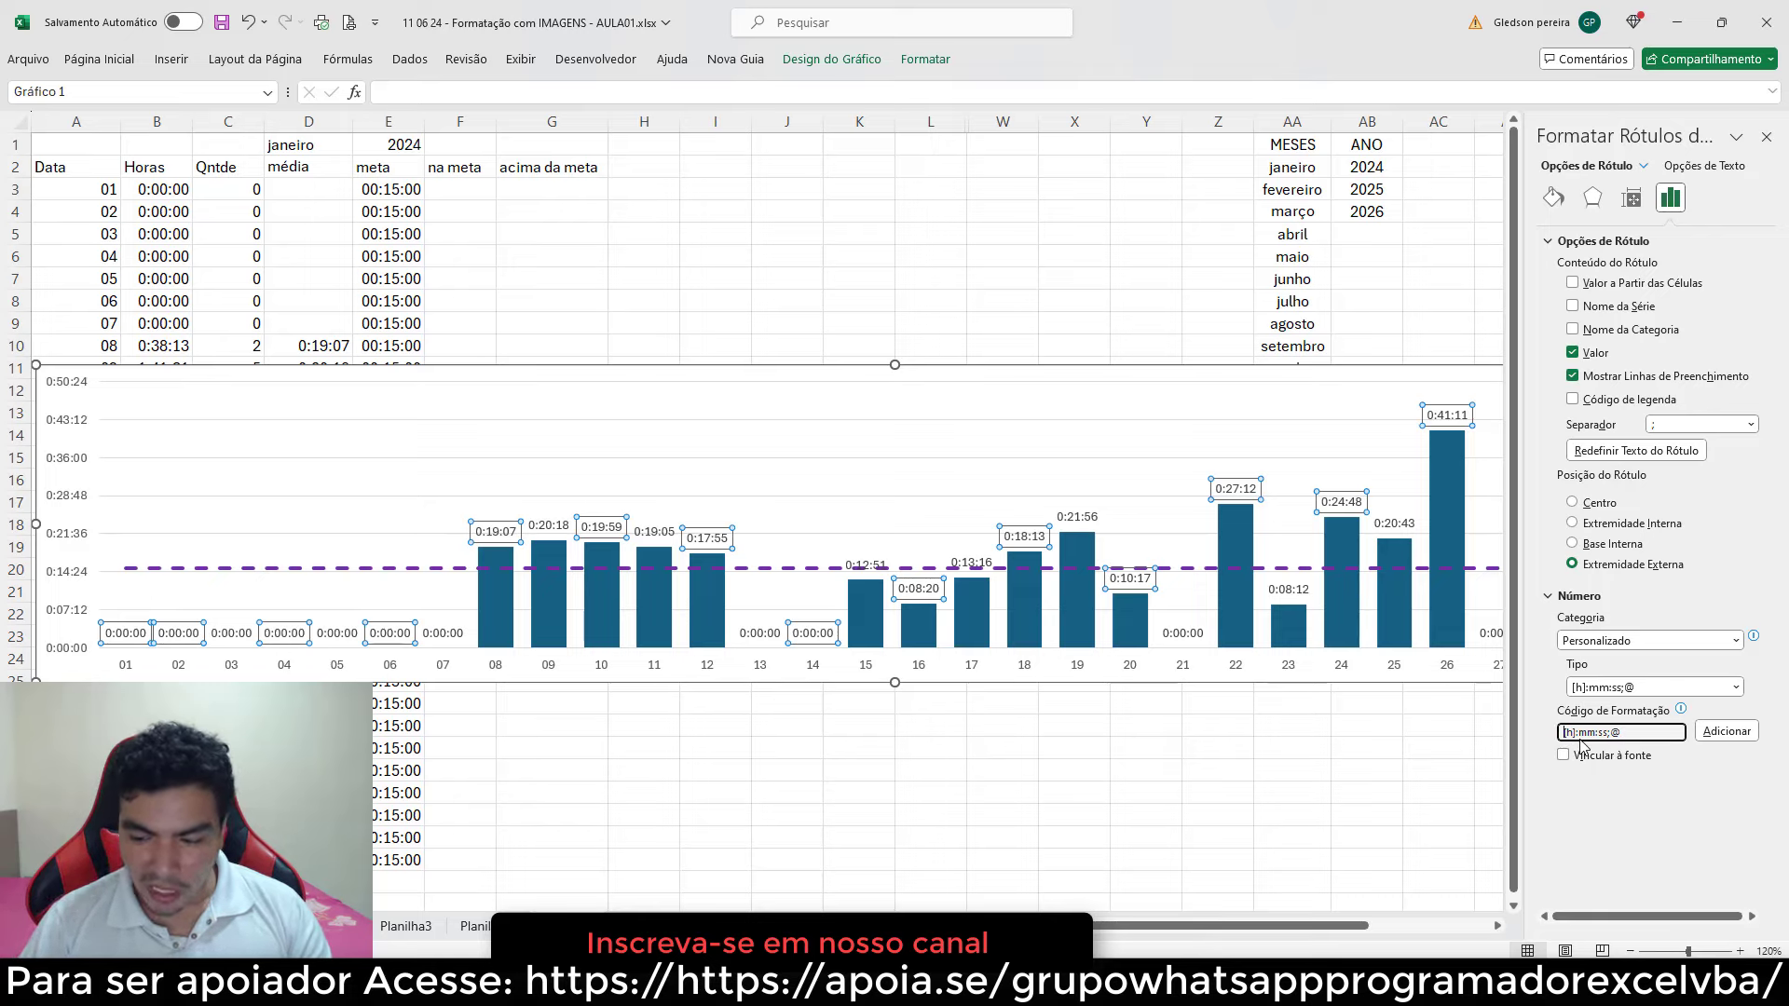
pyautogui.write('[')
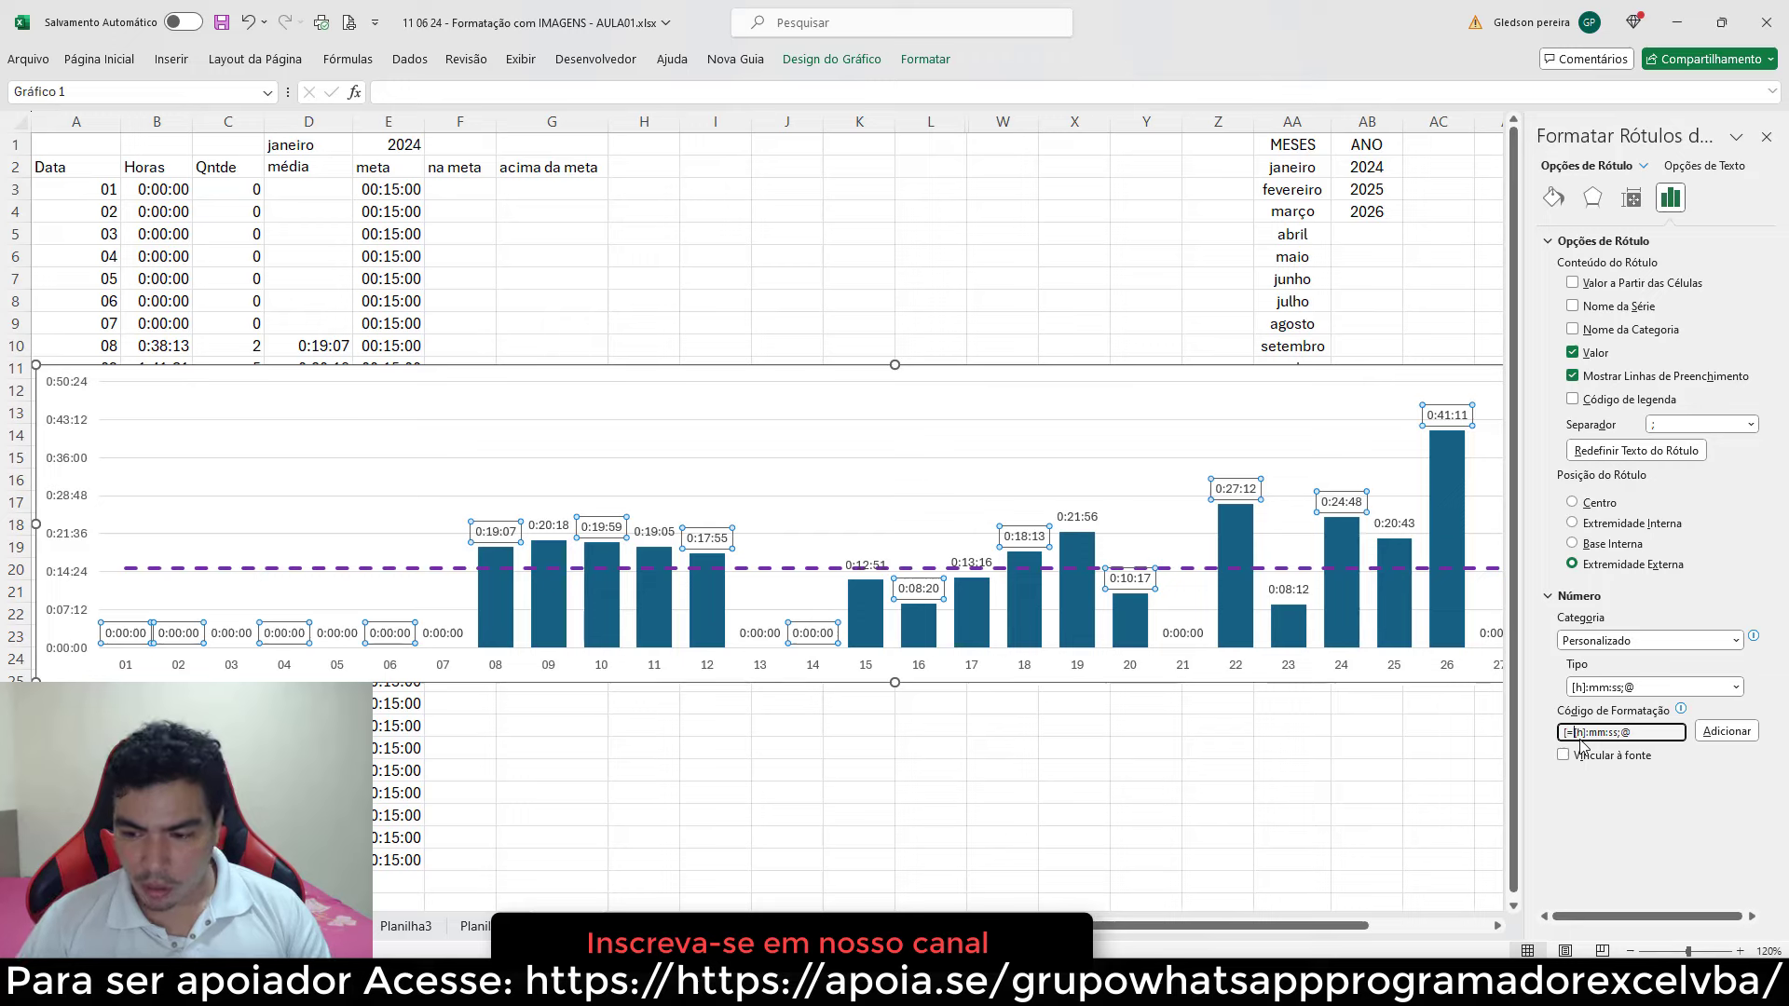
pyautogui.write('=0')
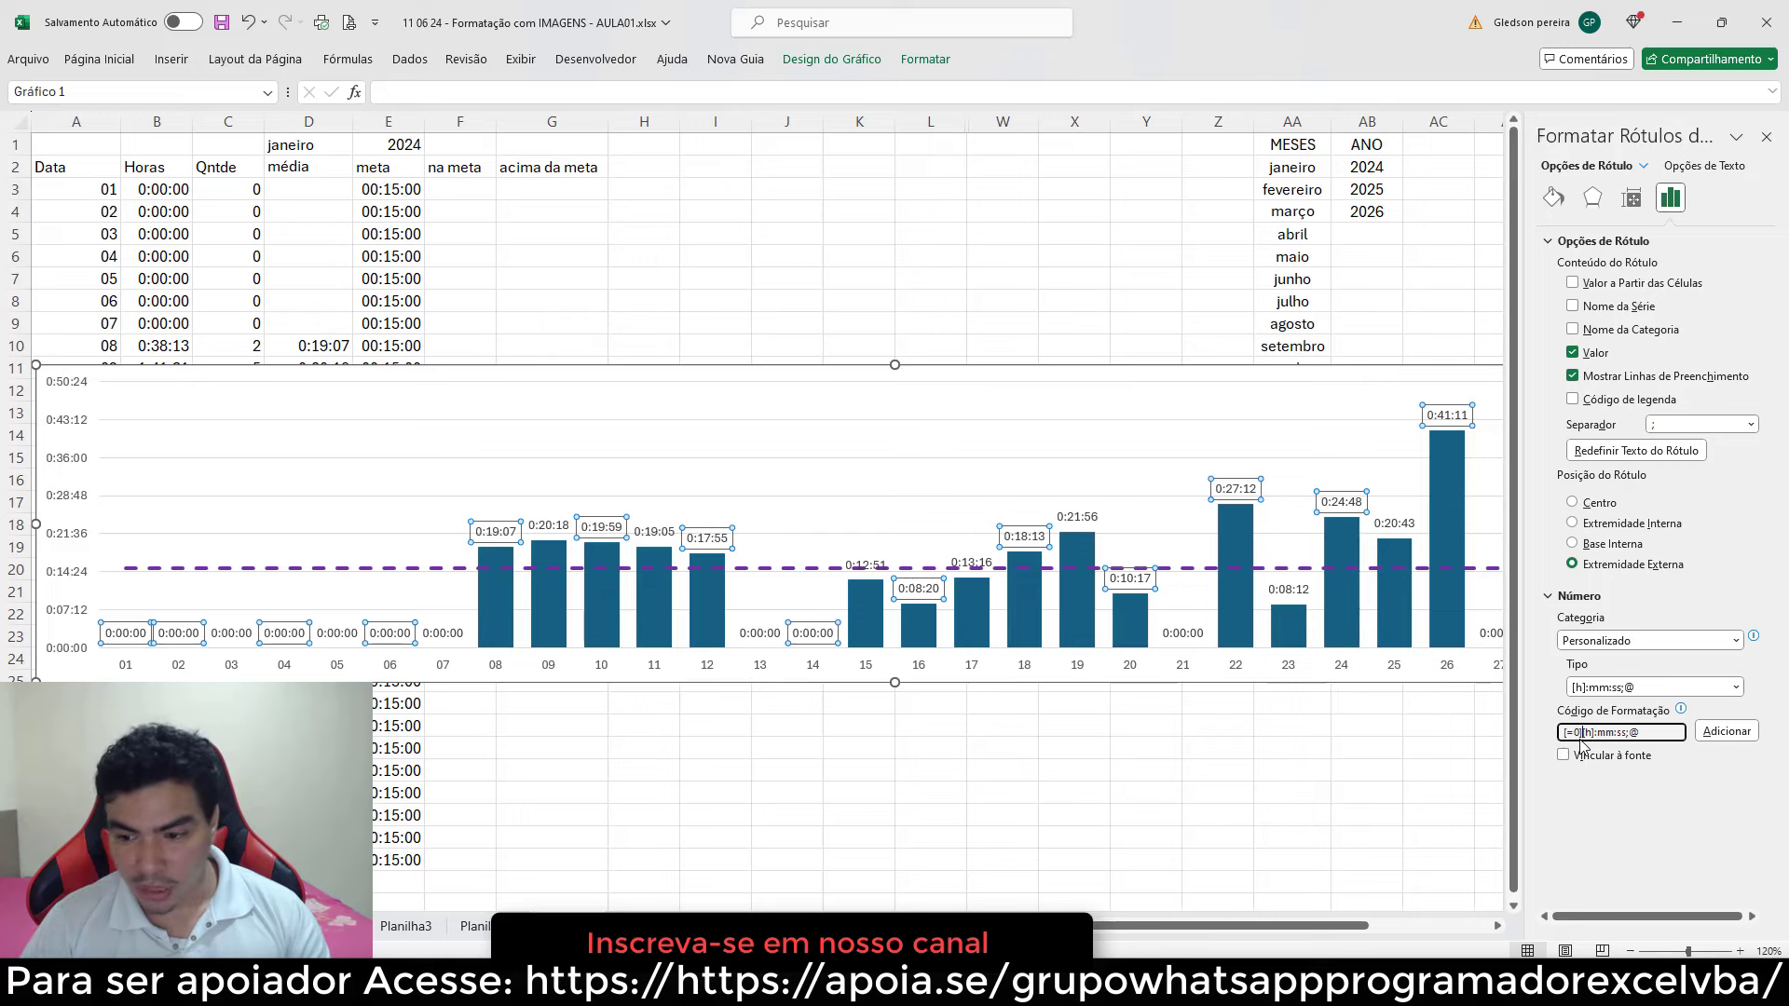
pyautogui.write(']"";')
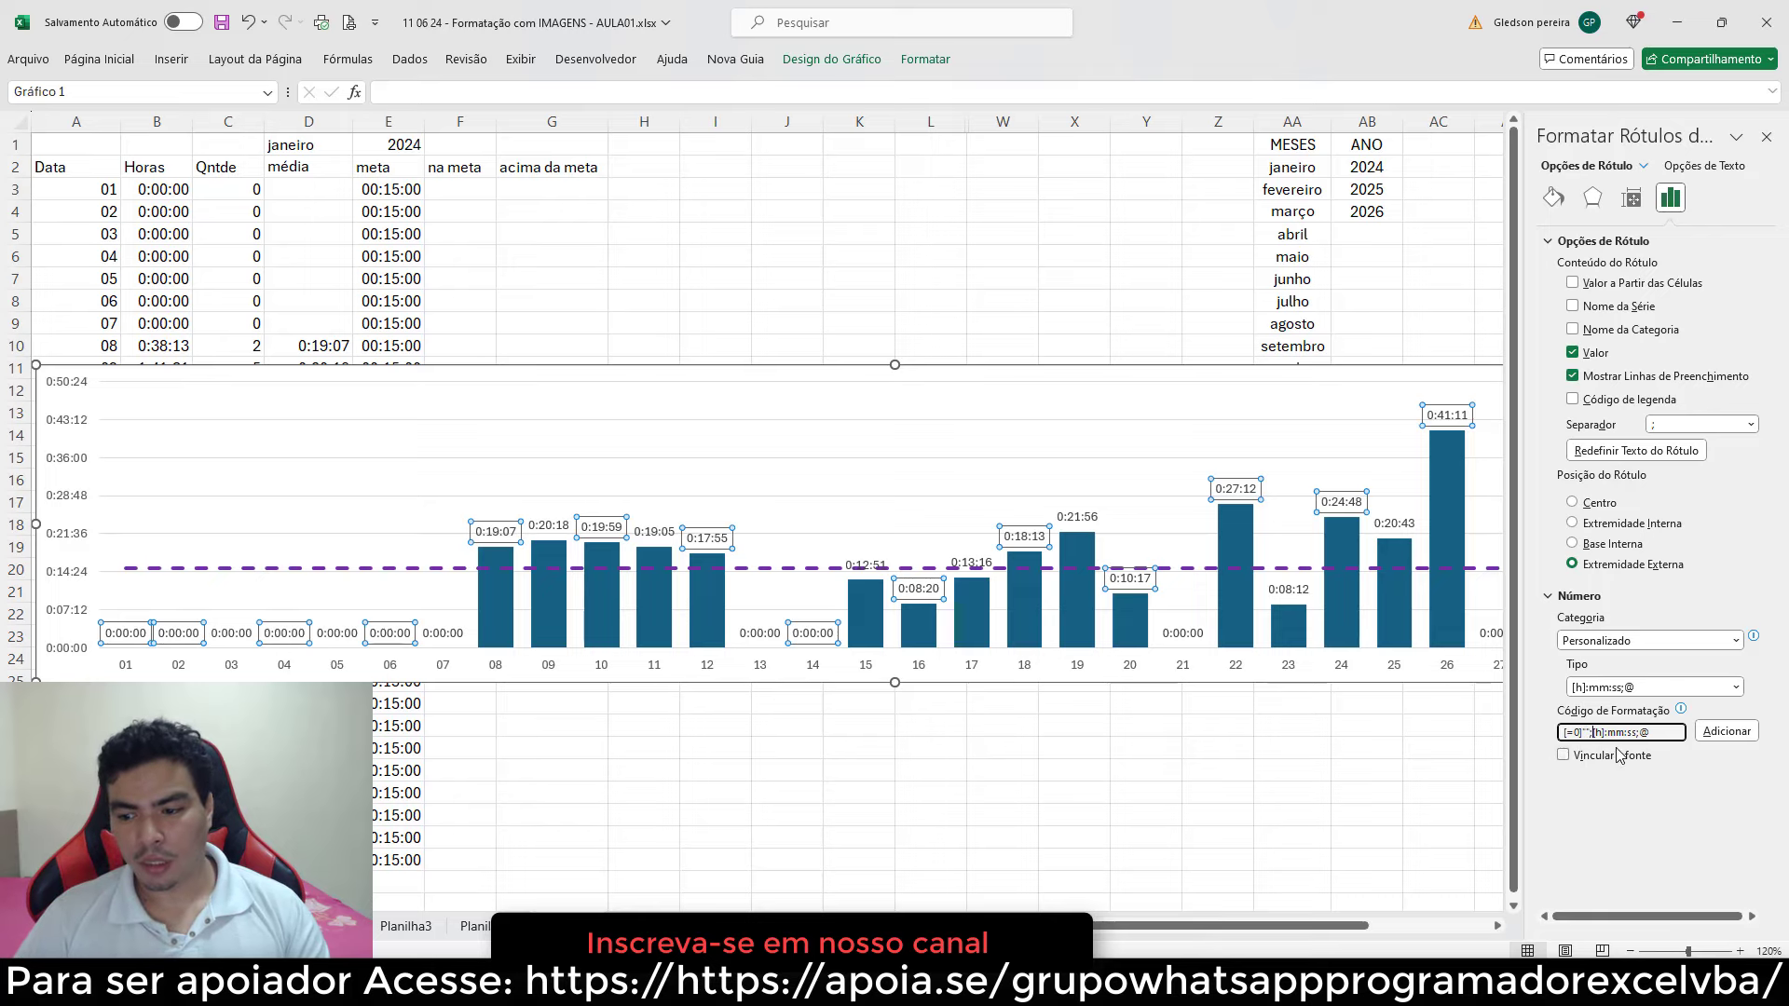
pyautogui.click(1723, 732)
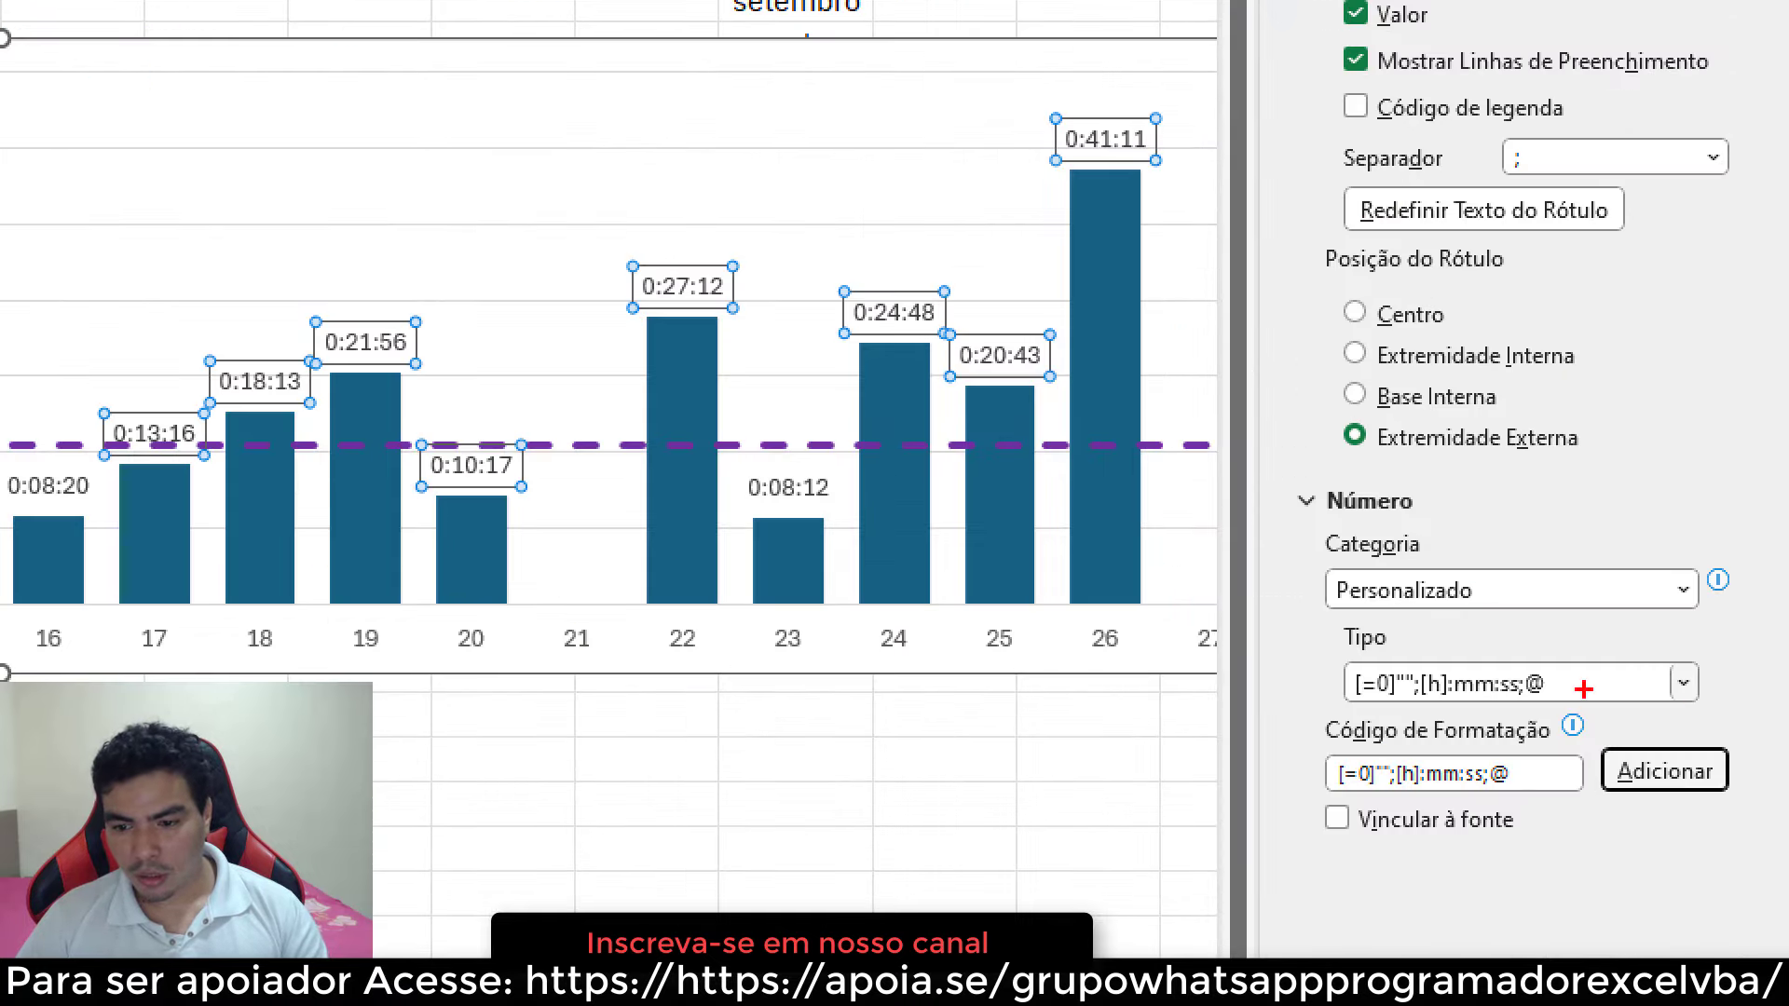
pyautogui.moveTo(1324, 652); pyautogui.dragTo(1612, 716)
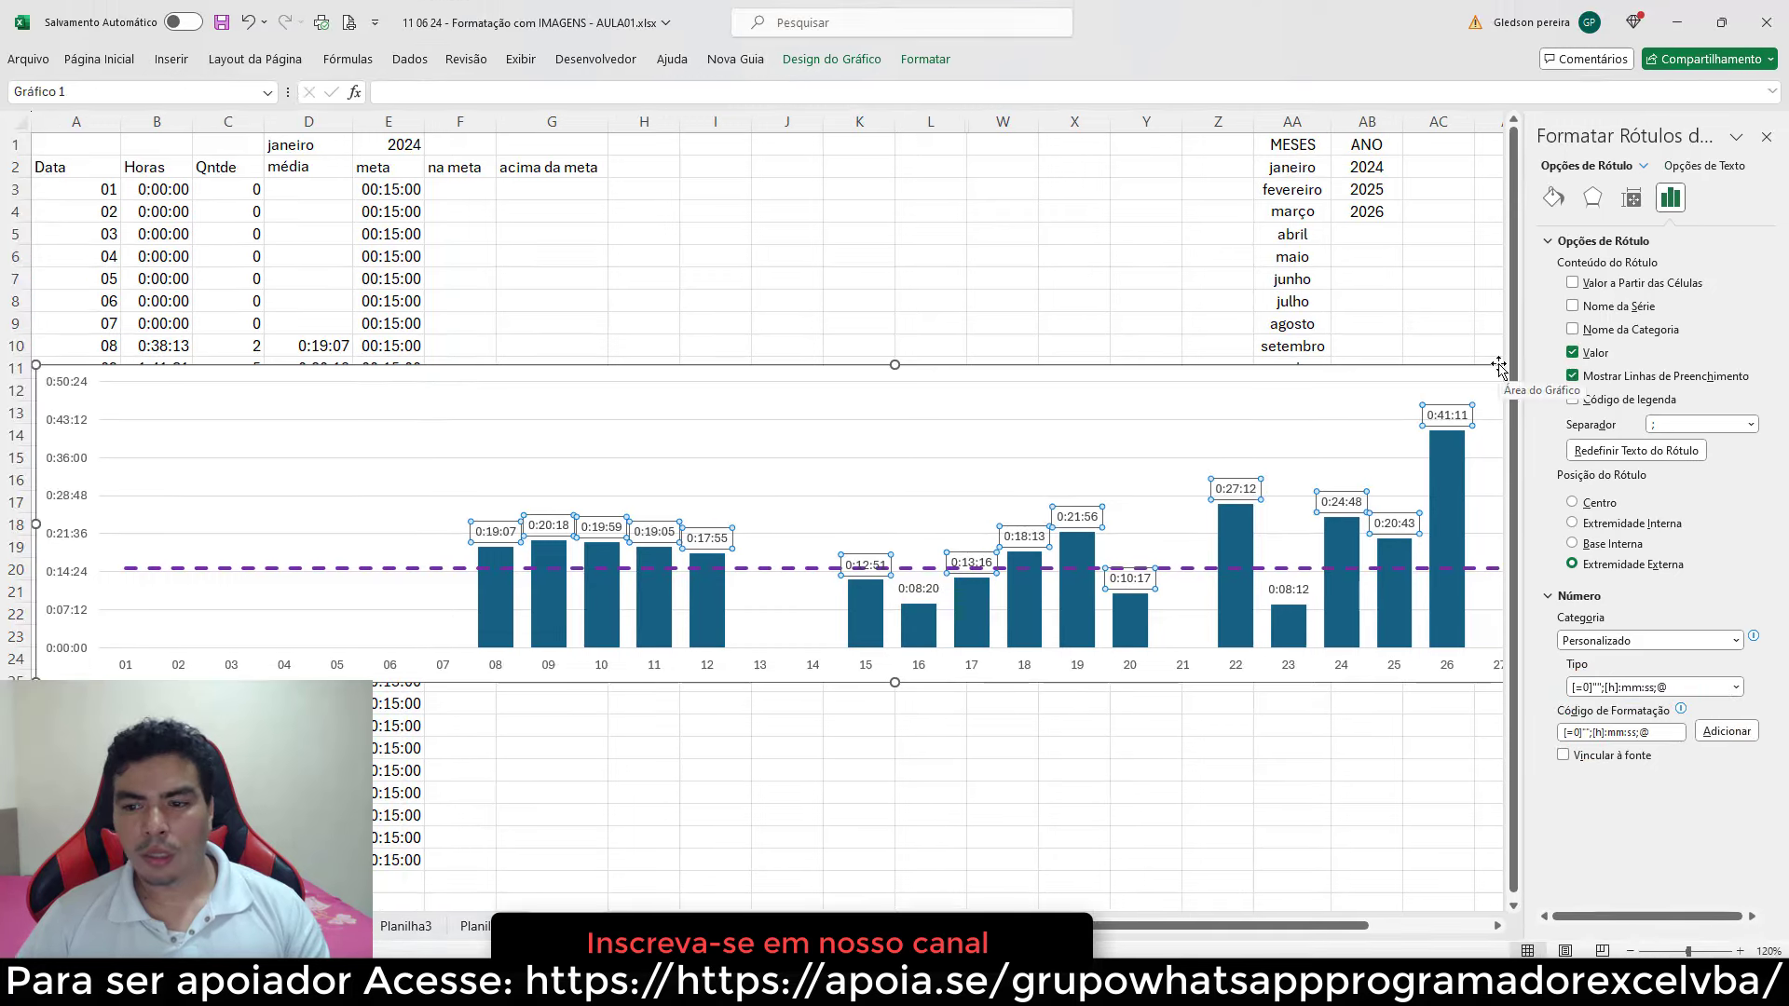
# - Add 00:15:00 data labels to the purple dashed target line
pyautogui.click(1765, 138)
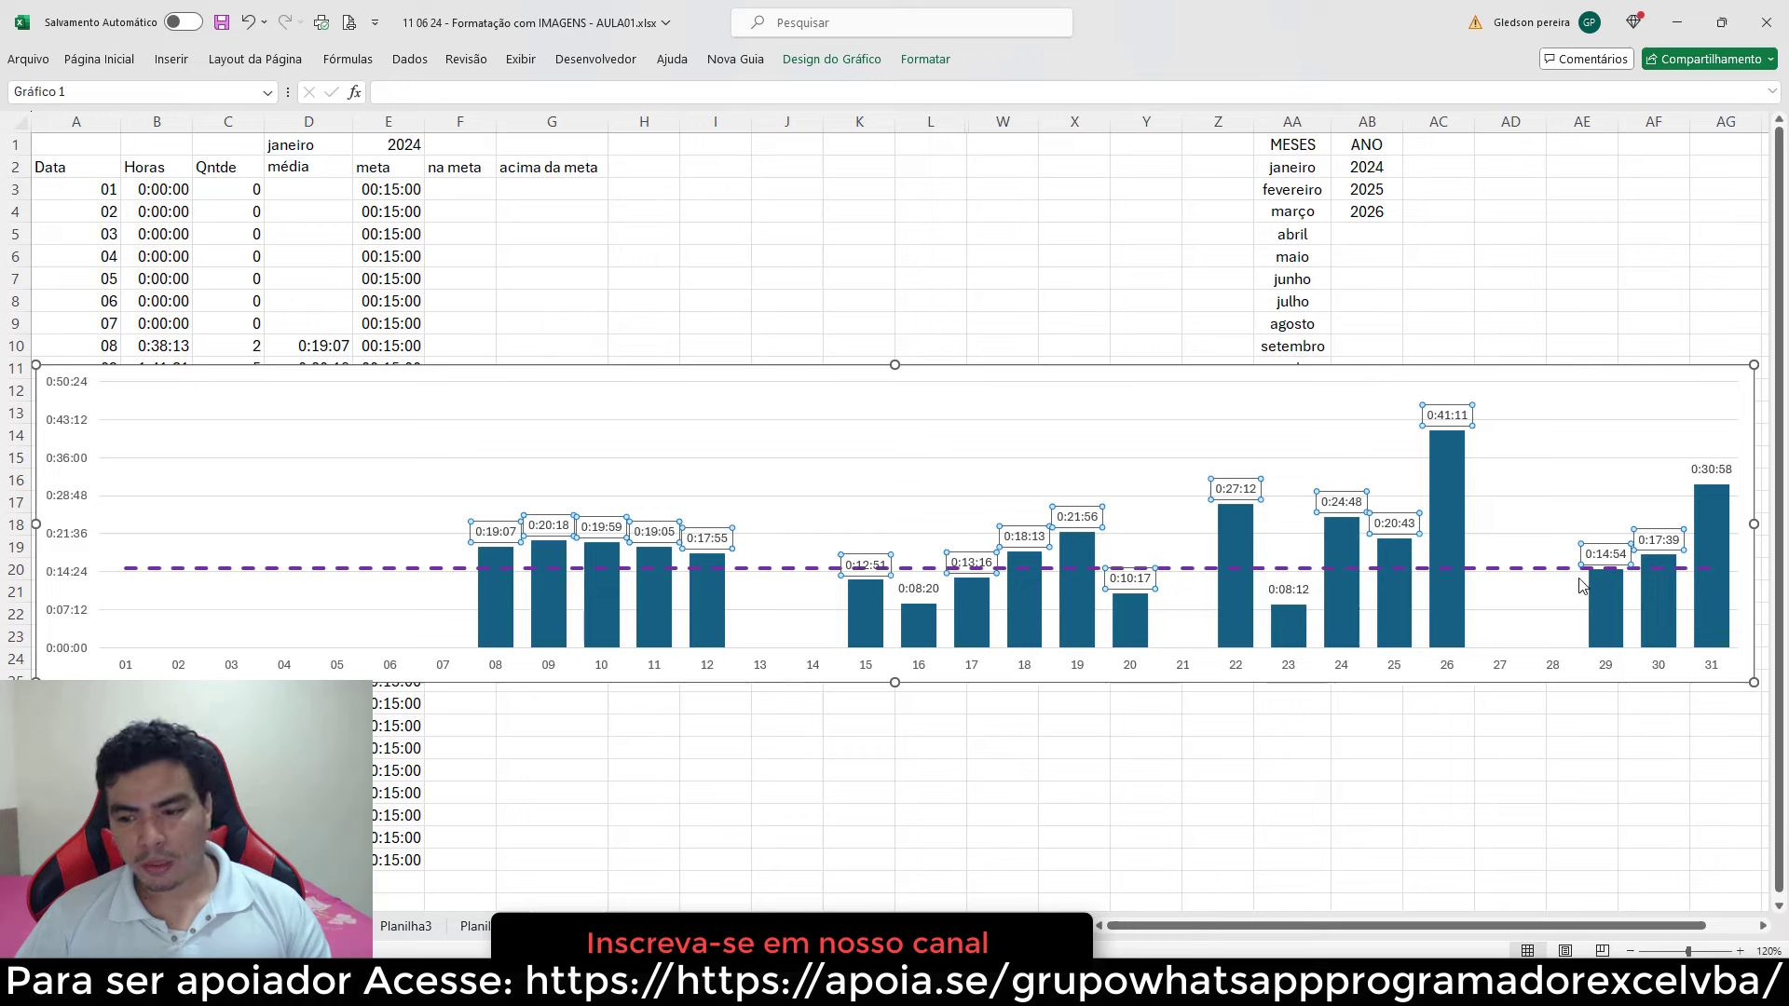
pyautogui.click(1492, 570)
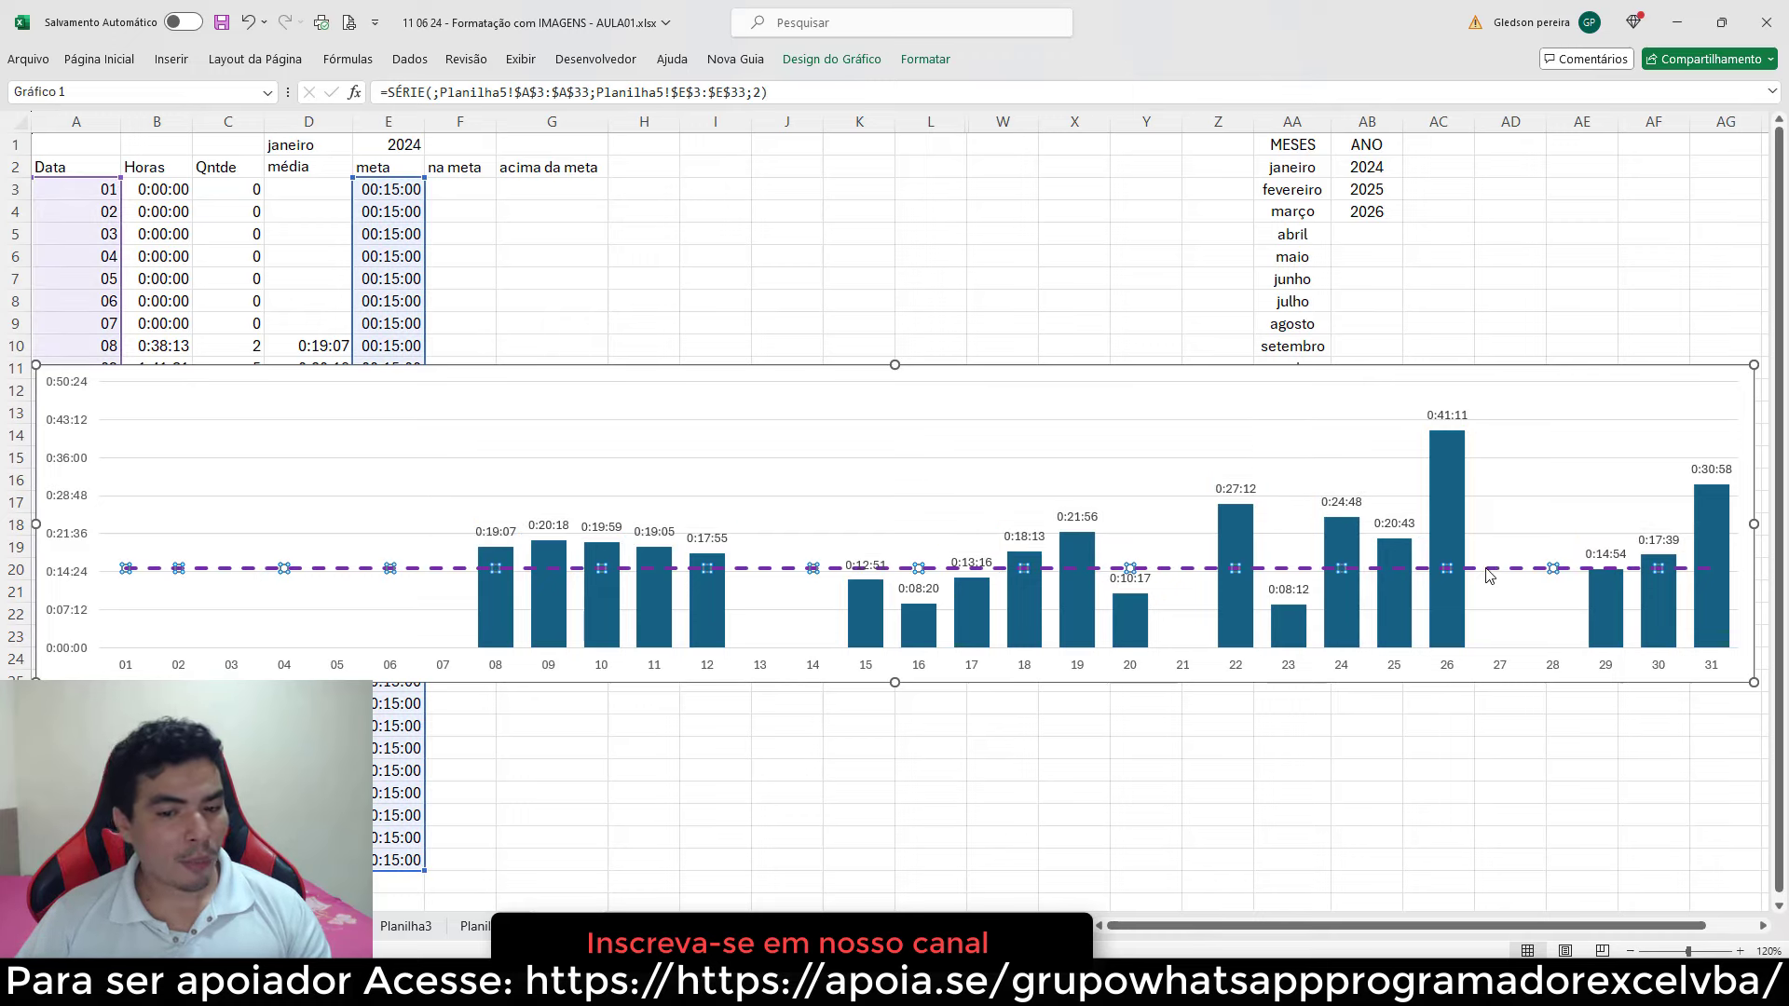
pyautogui.rightClick(1488, 575)
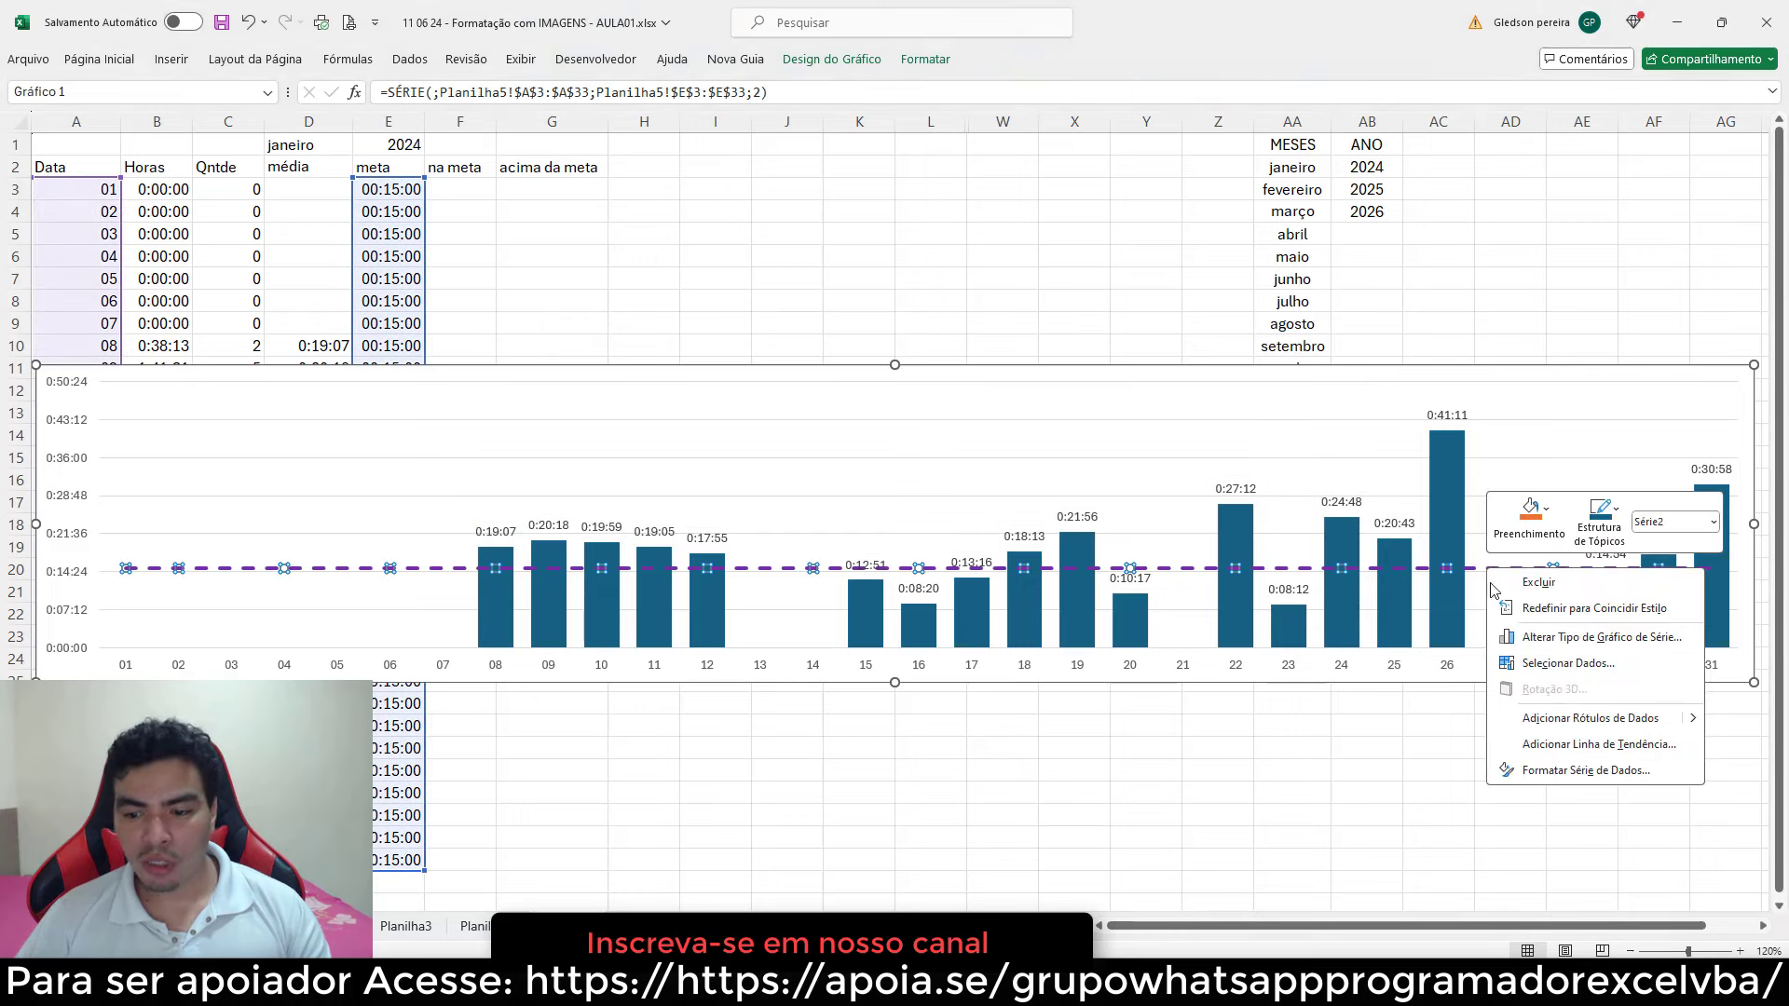
pyautogui.click(1591, 718)
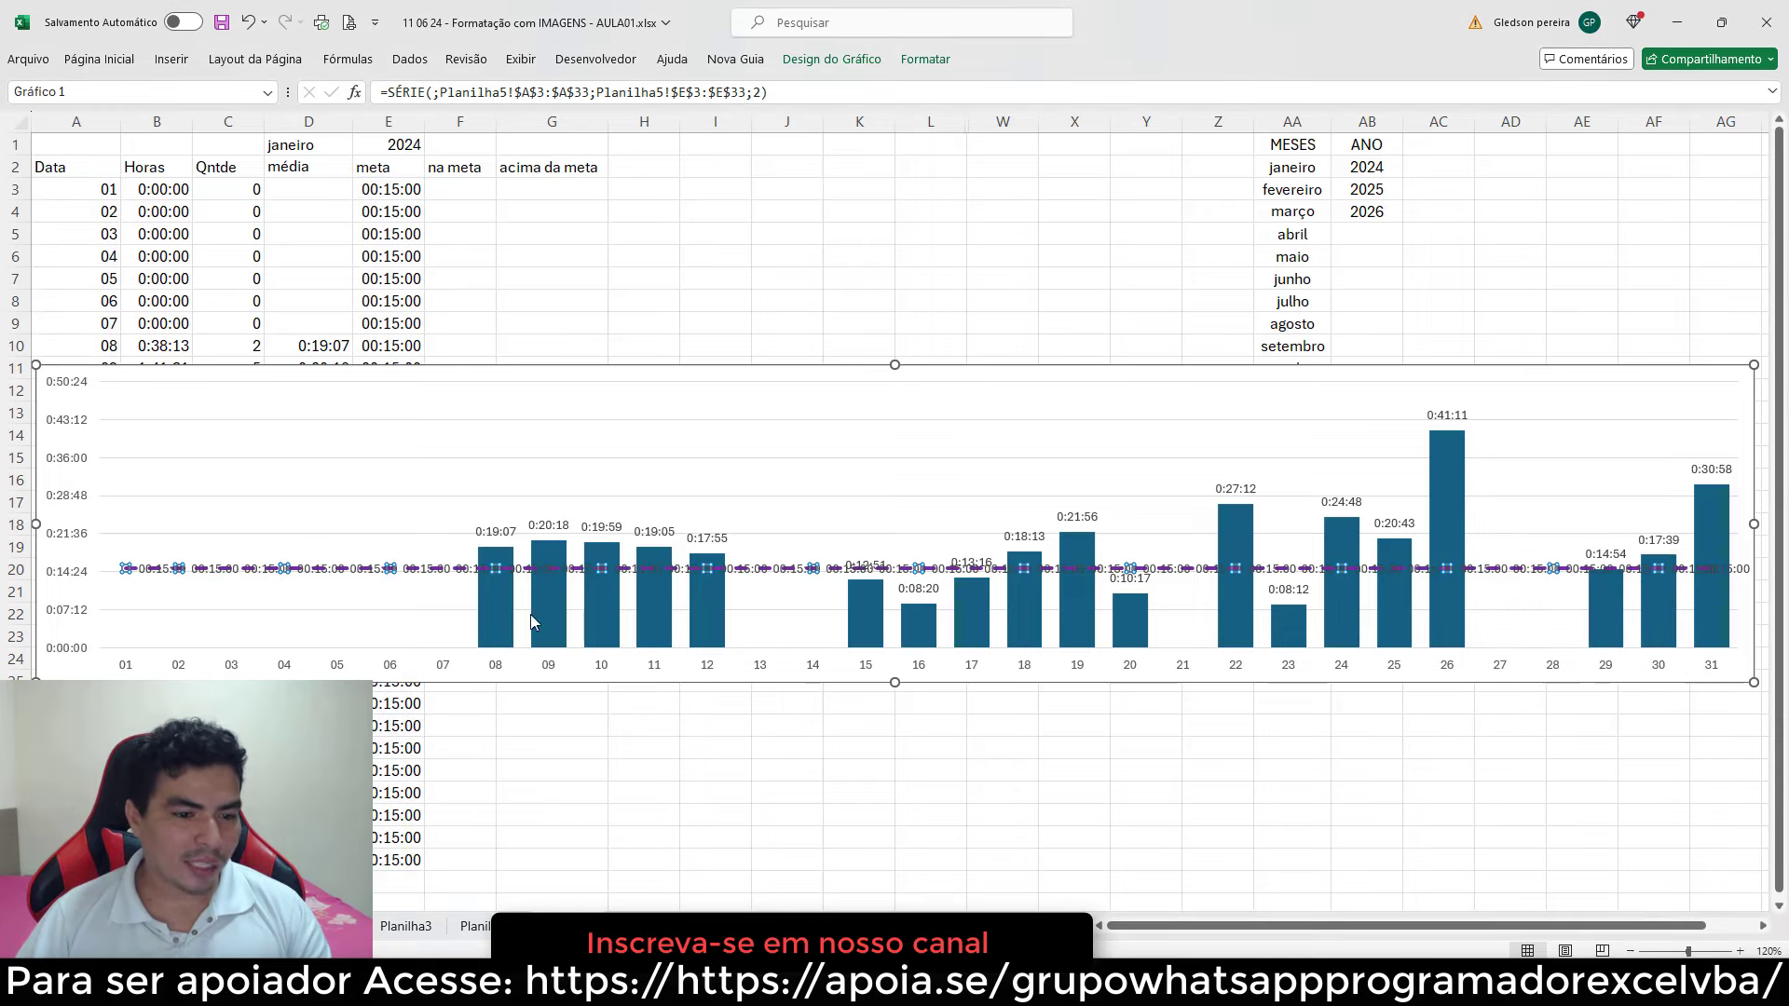
pyautogui.click(379, 570)
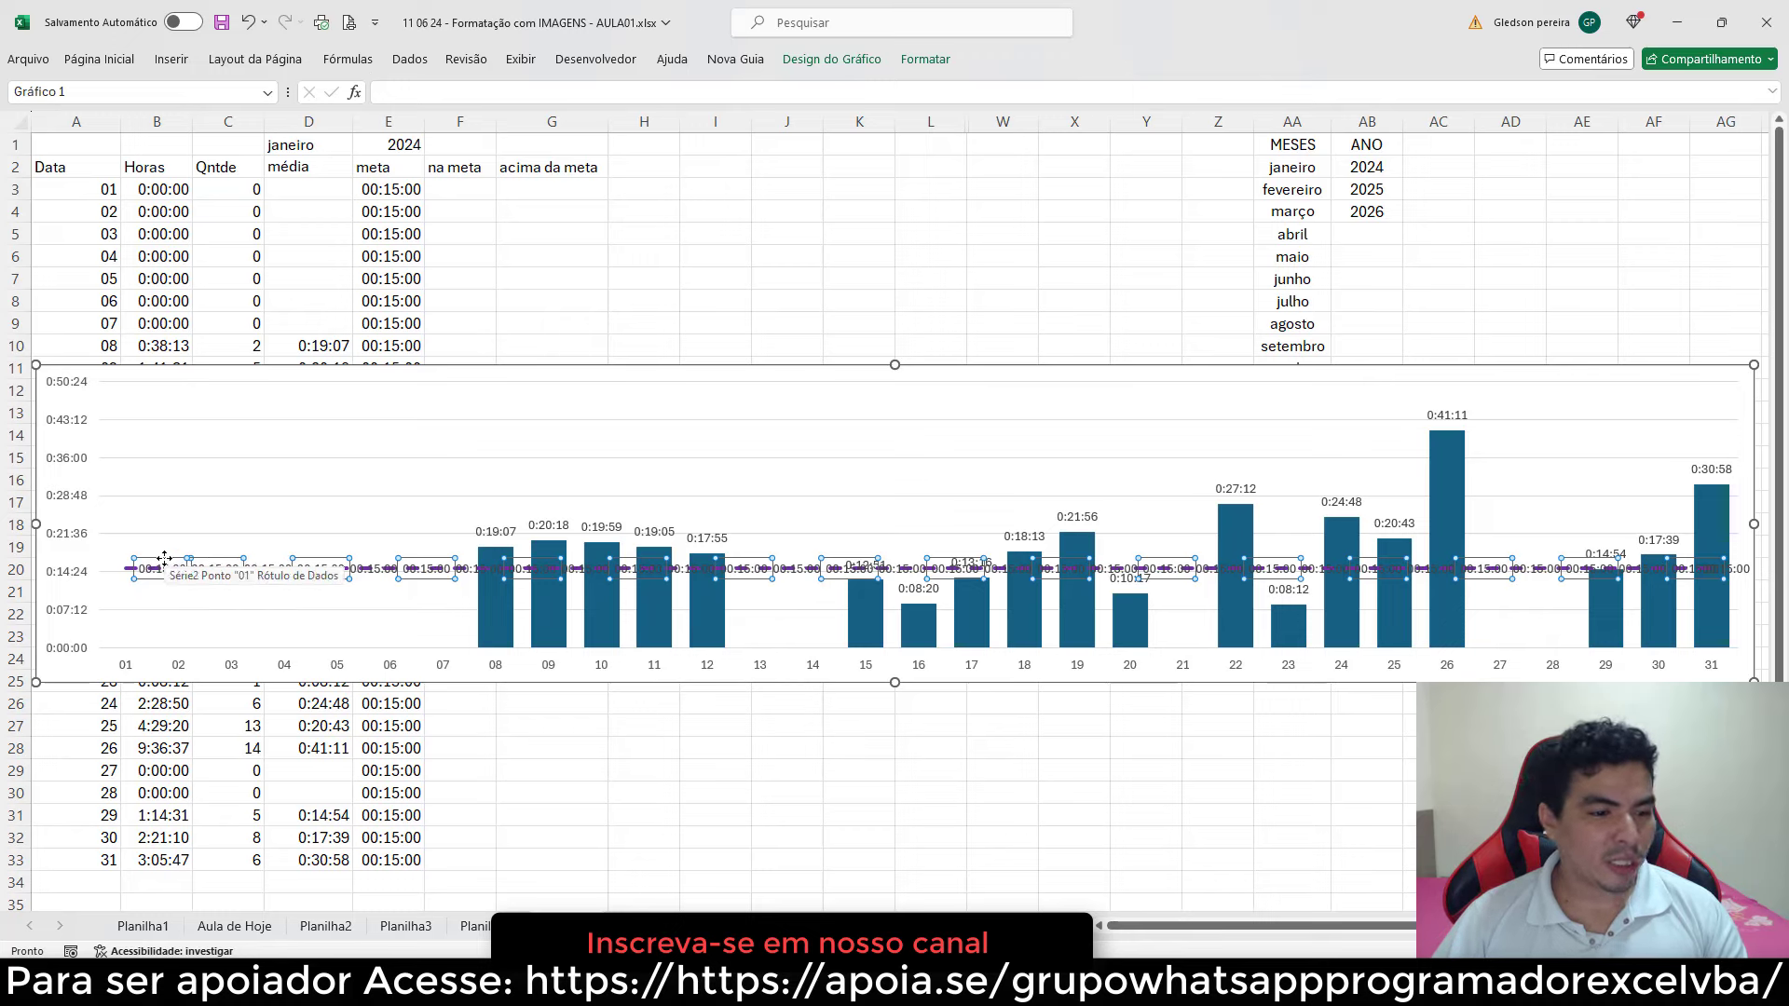
# - Delete the day 01 target label and select only the day 31 label
pyautogui.click(164, 559)
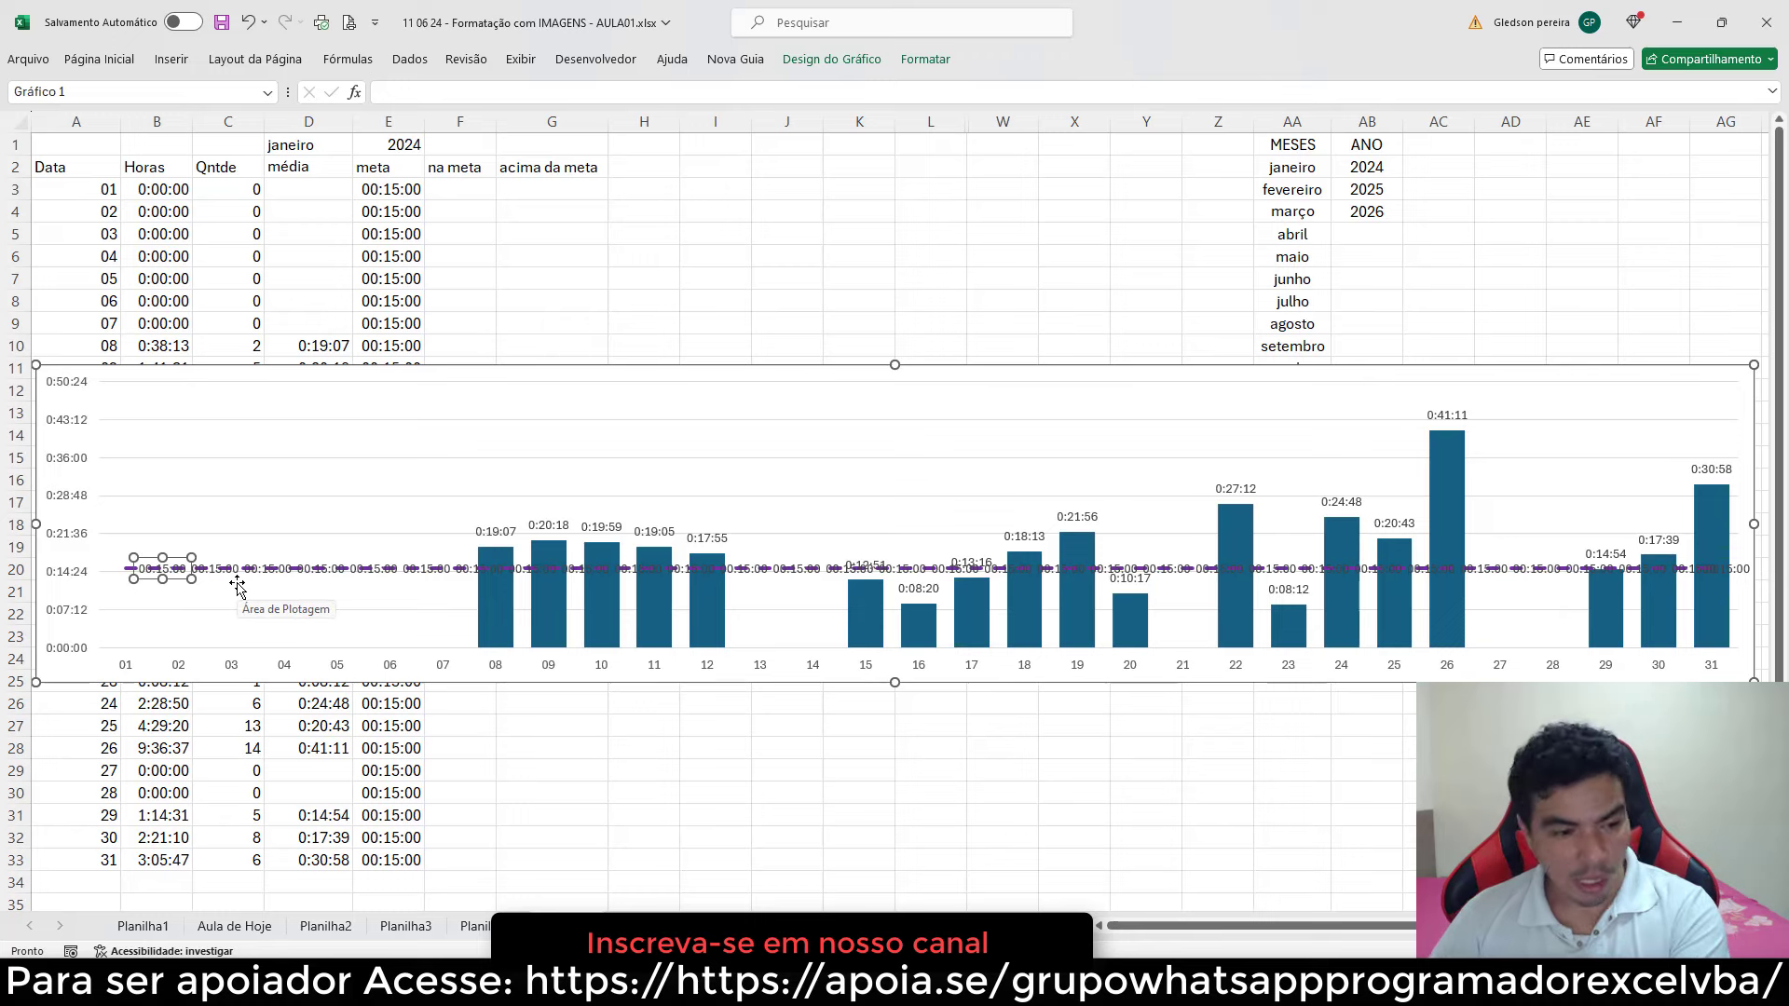
pyautogui.press('Delete')
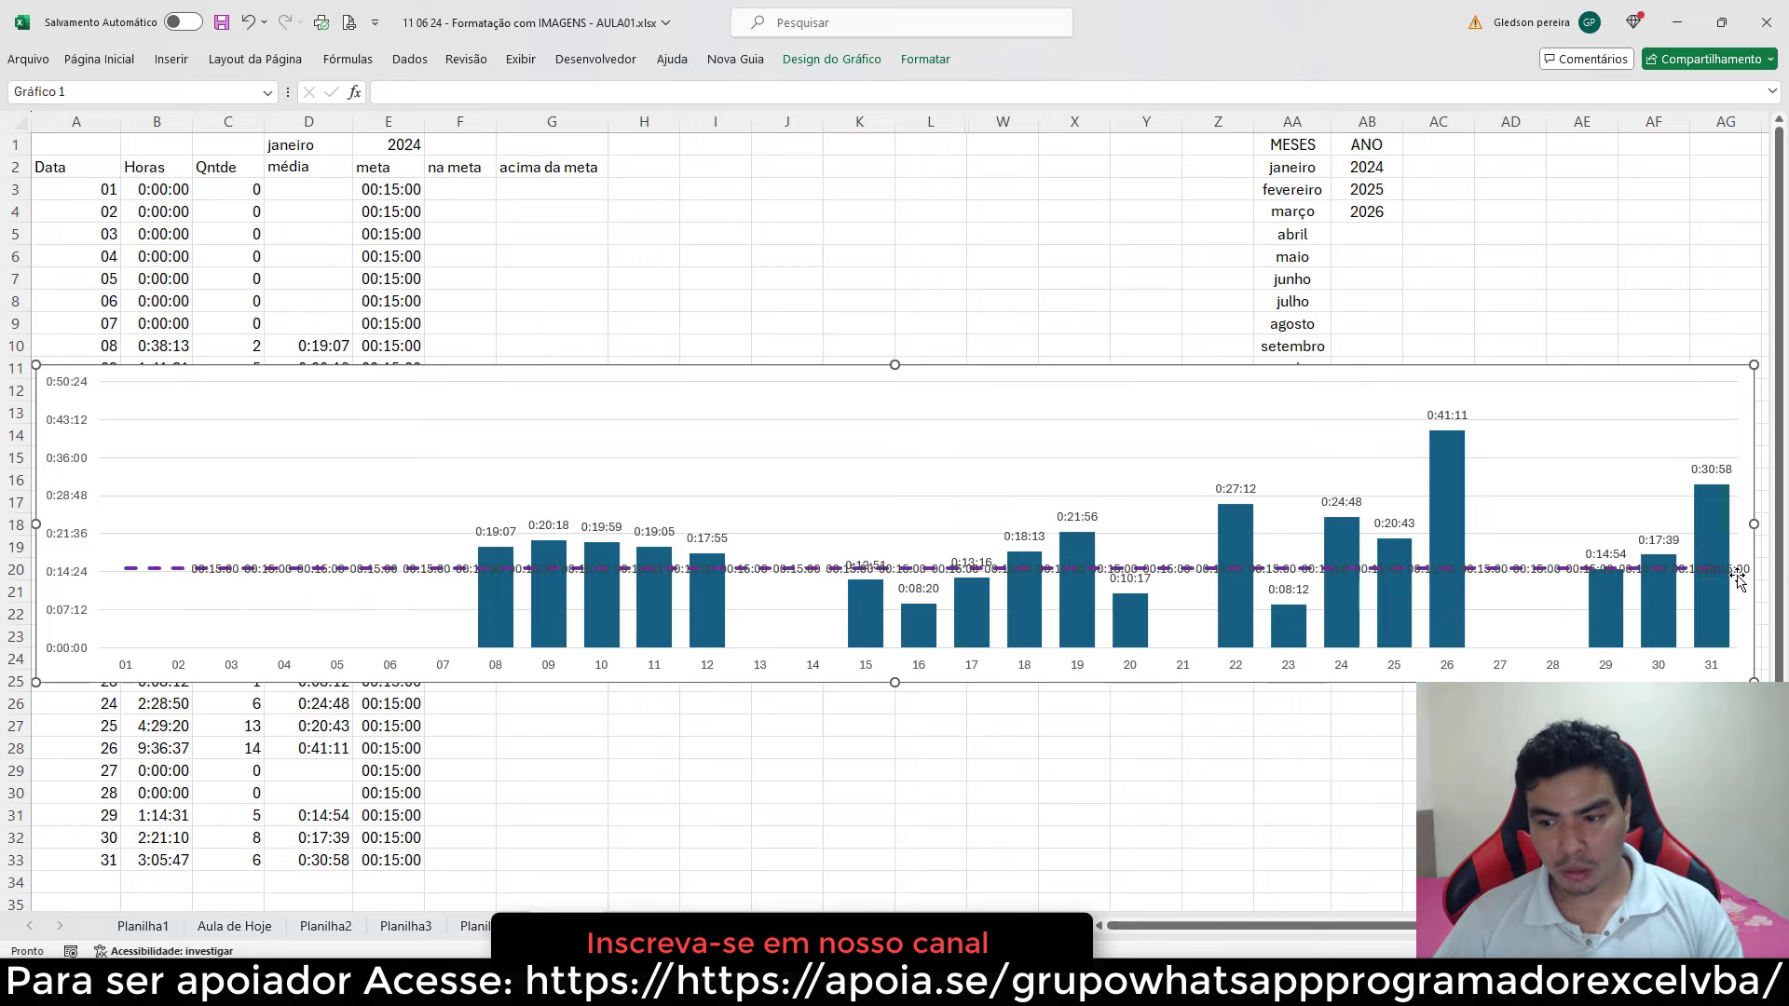
pyautogui.click(1740, 572)
pyautogui.click(1741, 569)
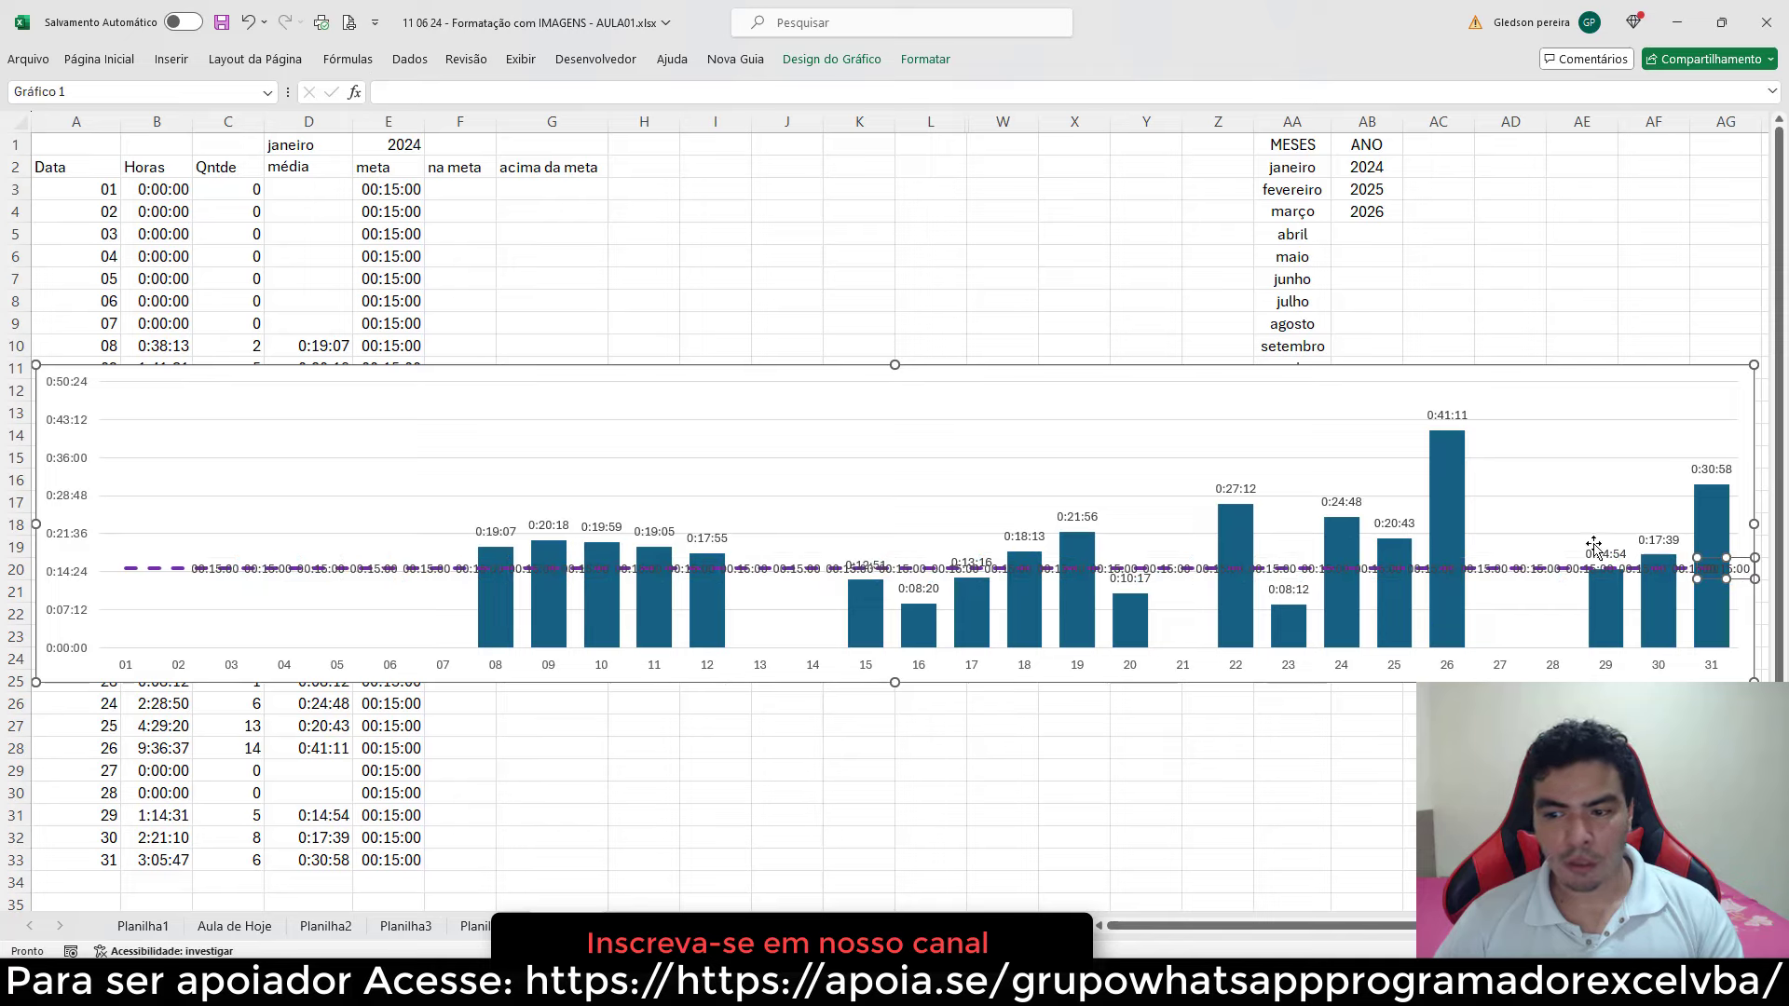
# - Fill the day 31 00:15:00 target label with yellow and make it bold
pyautogui.click(82, 64)
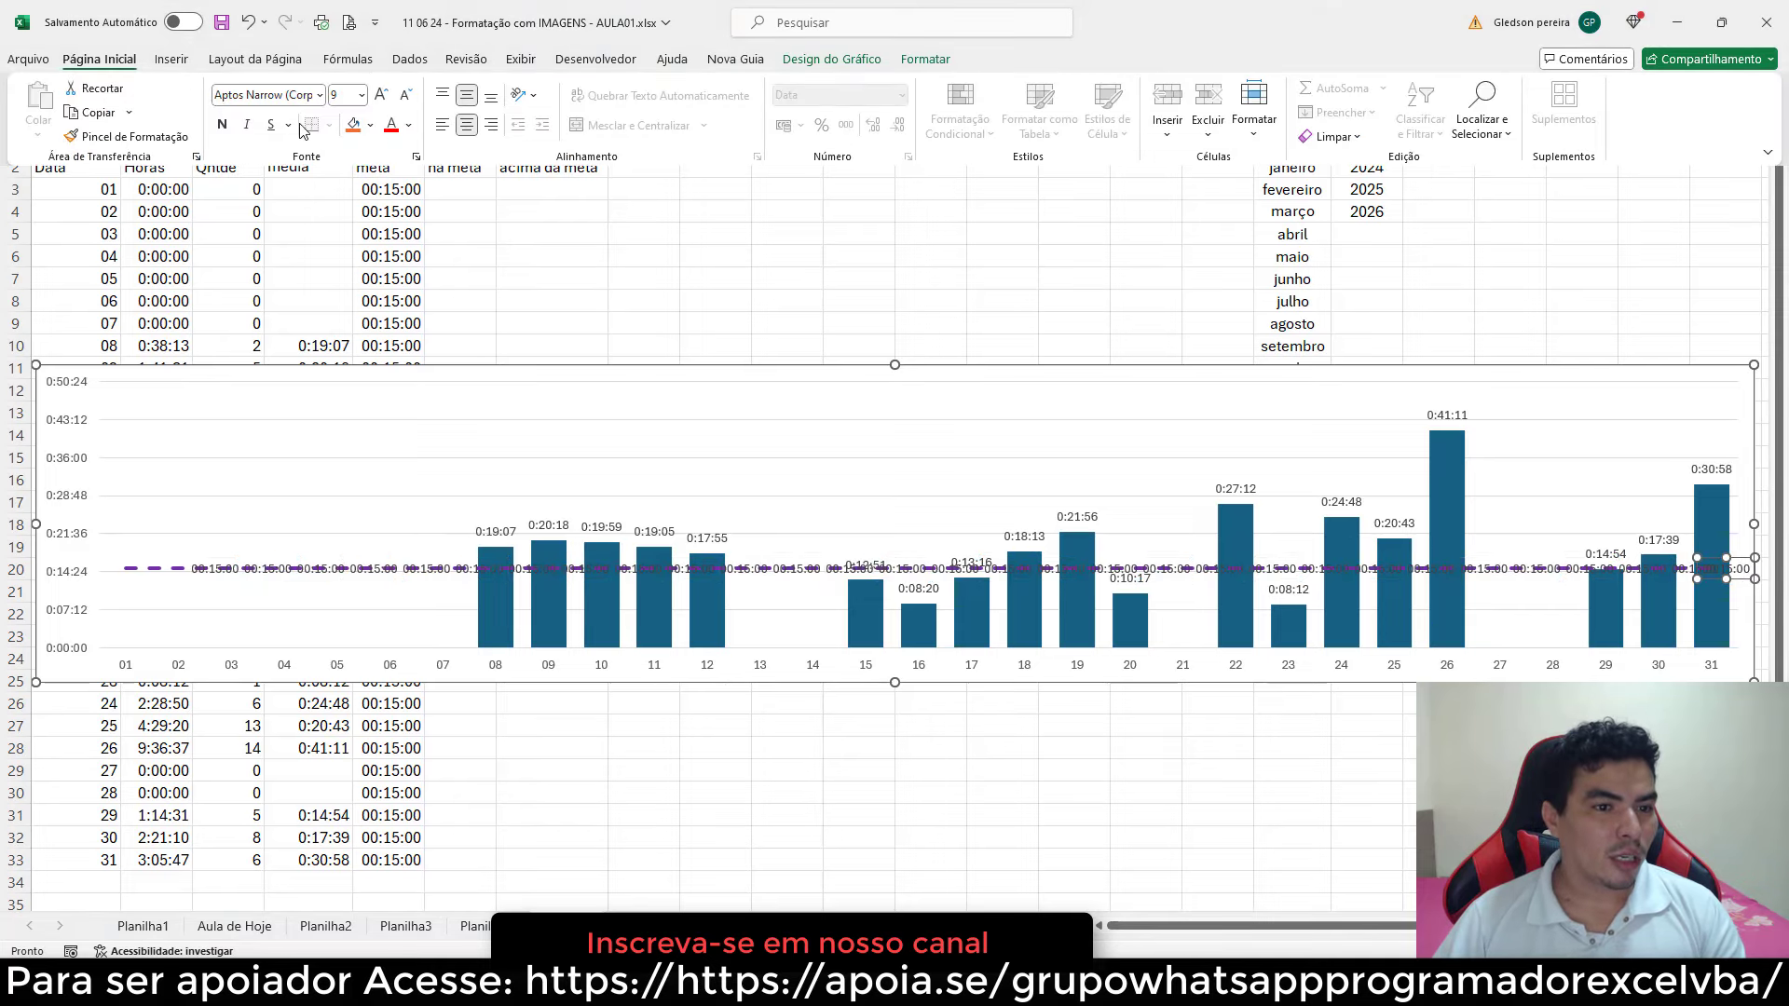
pyautogui.click(370, 125)
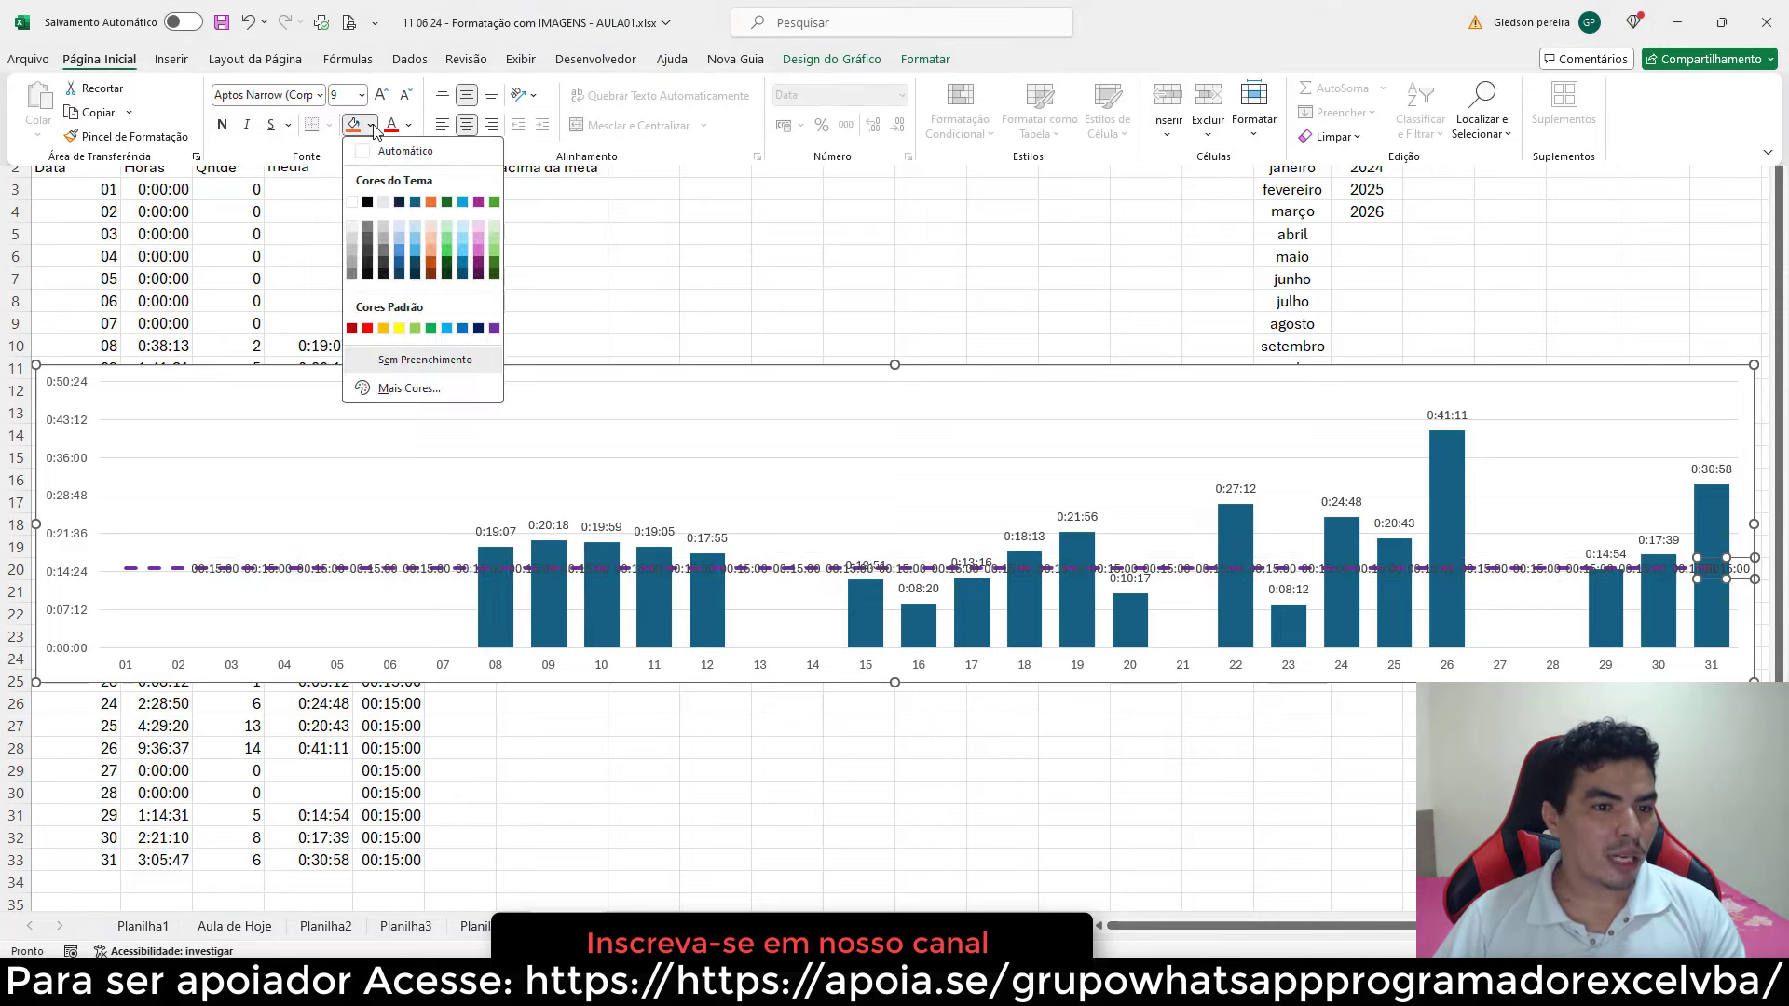
pyautogui.click(399, 329)
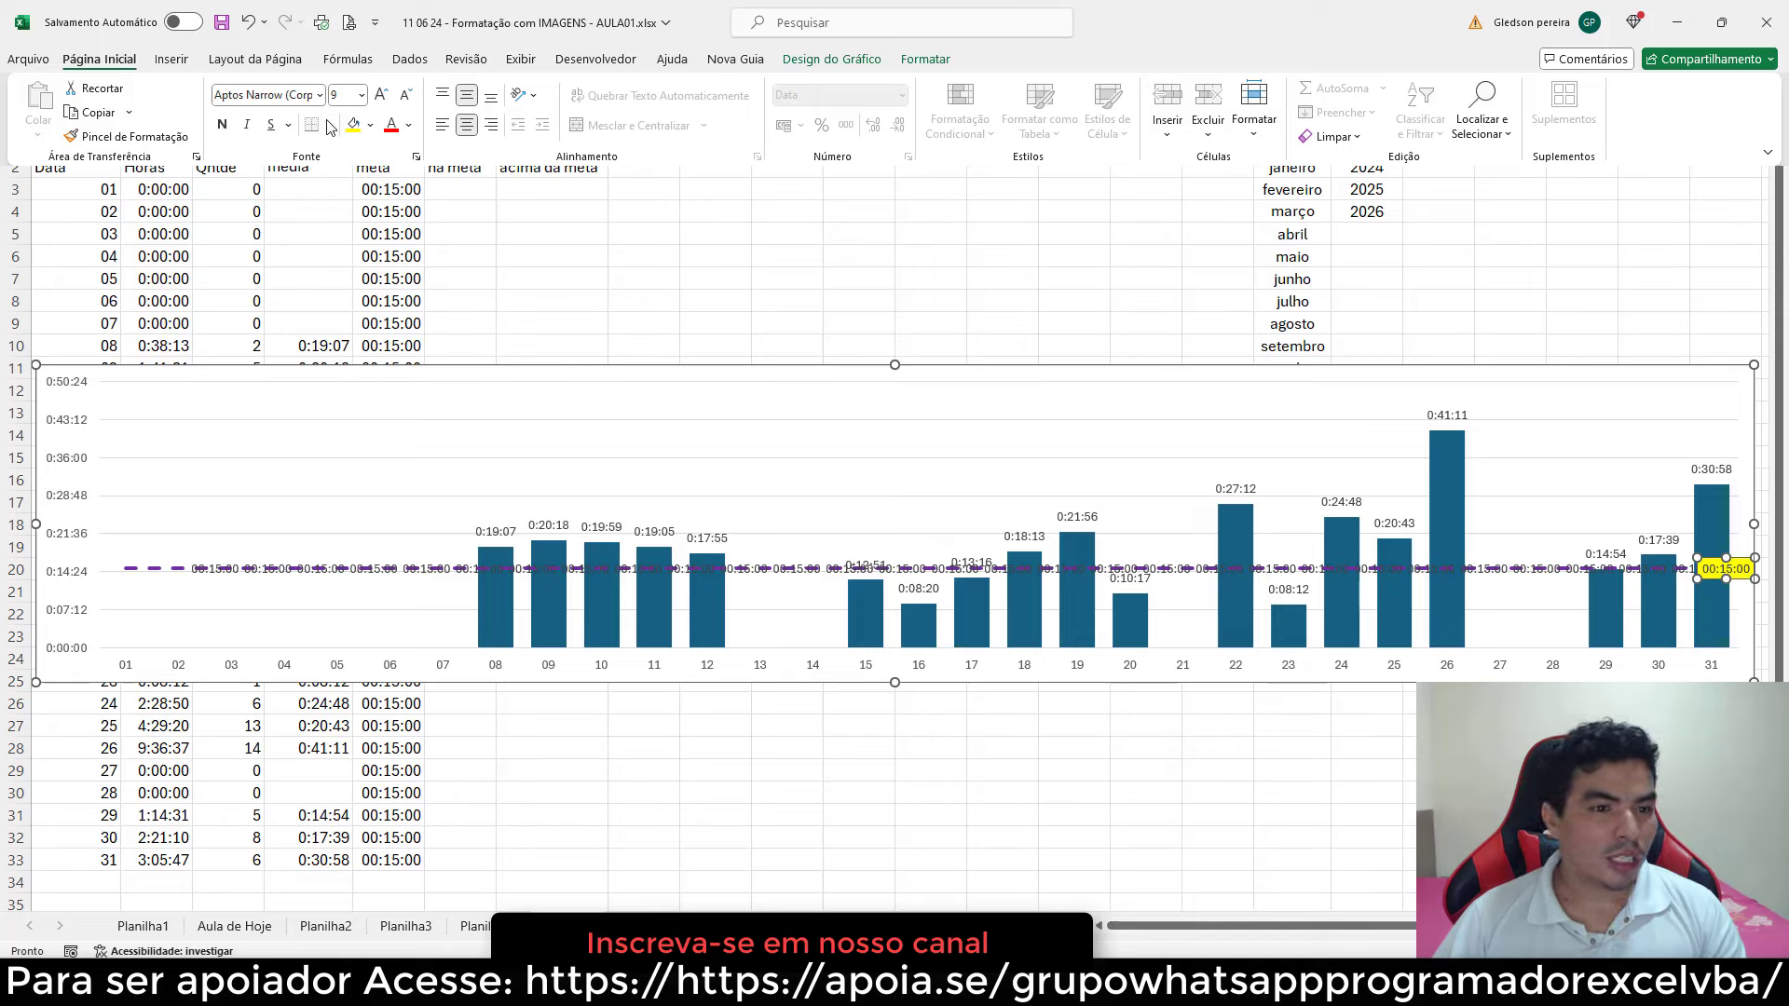
pyautogui.click(222, 124)
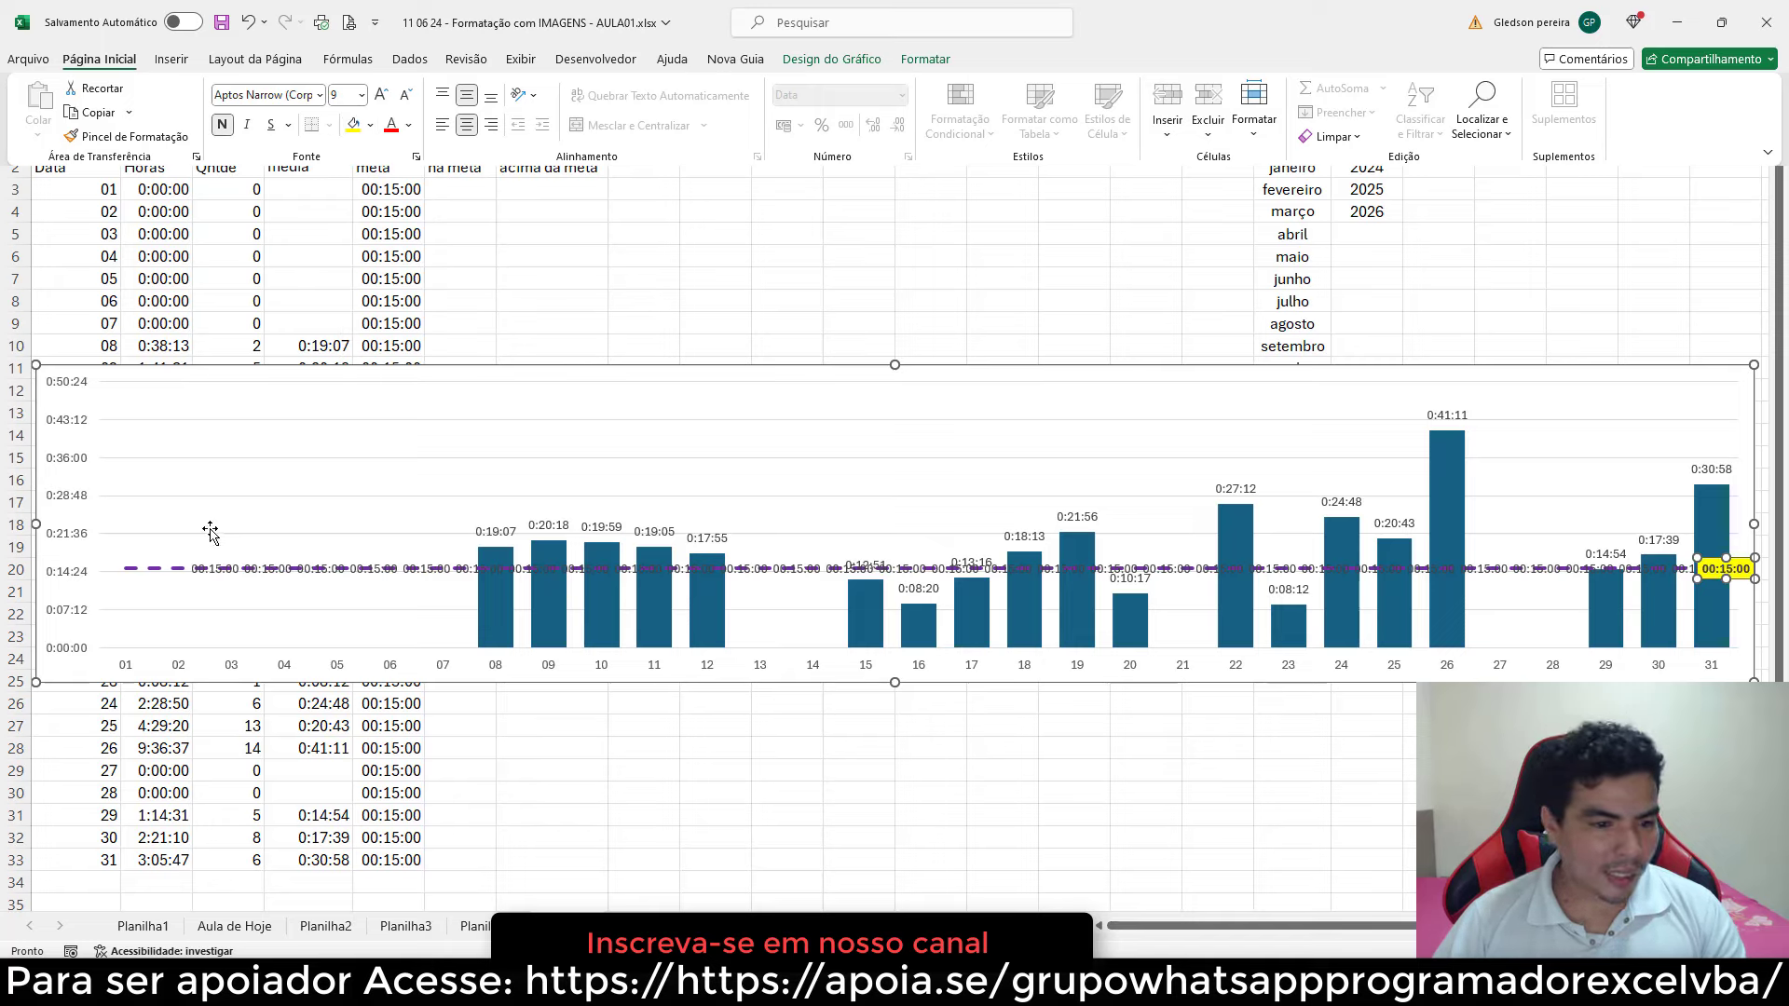
pyautogui.click(203, 570)
# - Delete the target line's labels at days 02 and 03
pyautogui.click(203, 570)
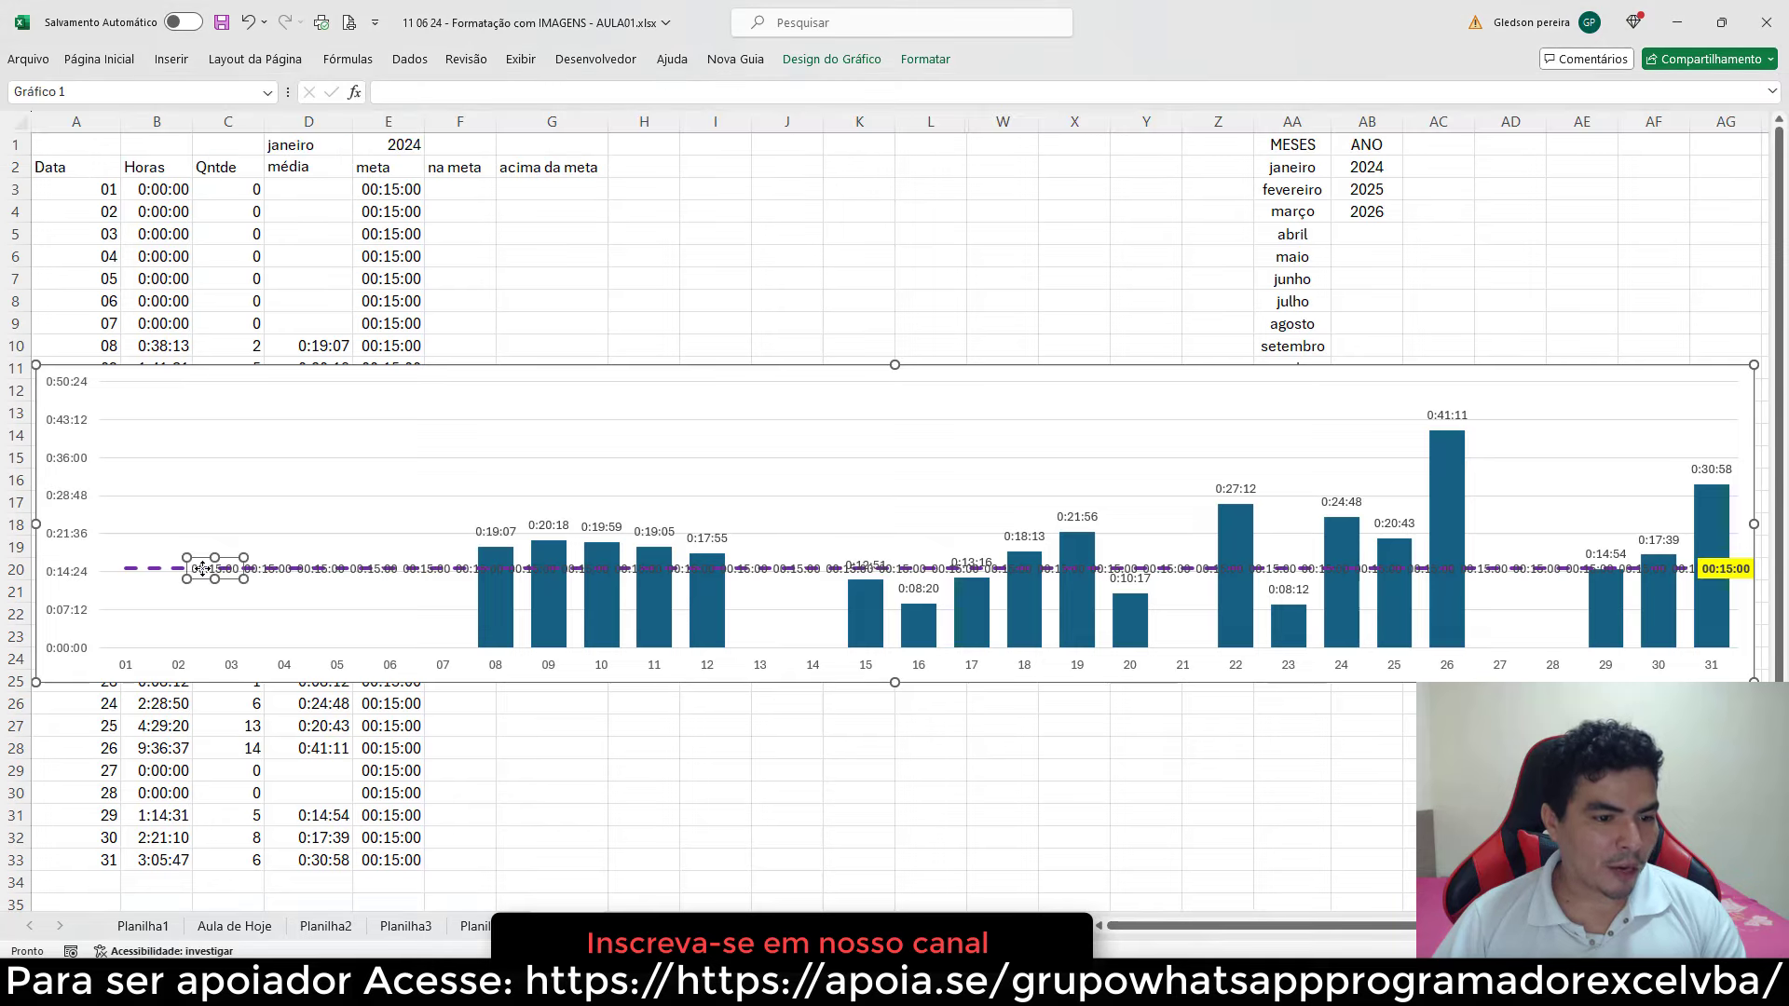
pyautogui.click(290, 567)
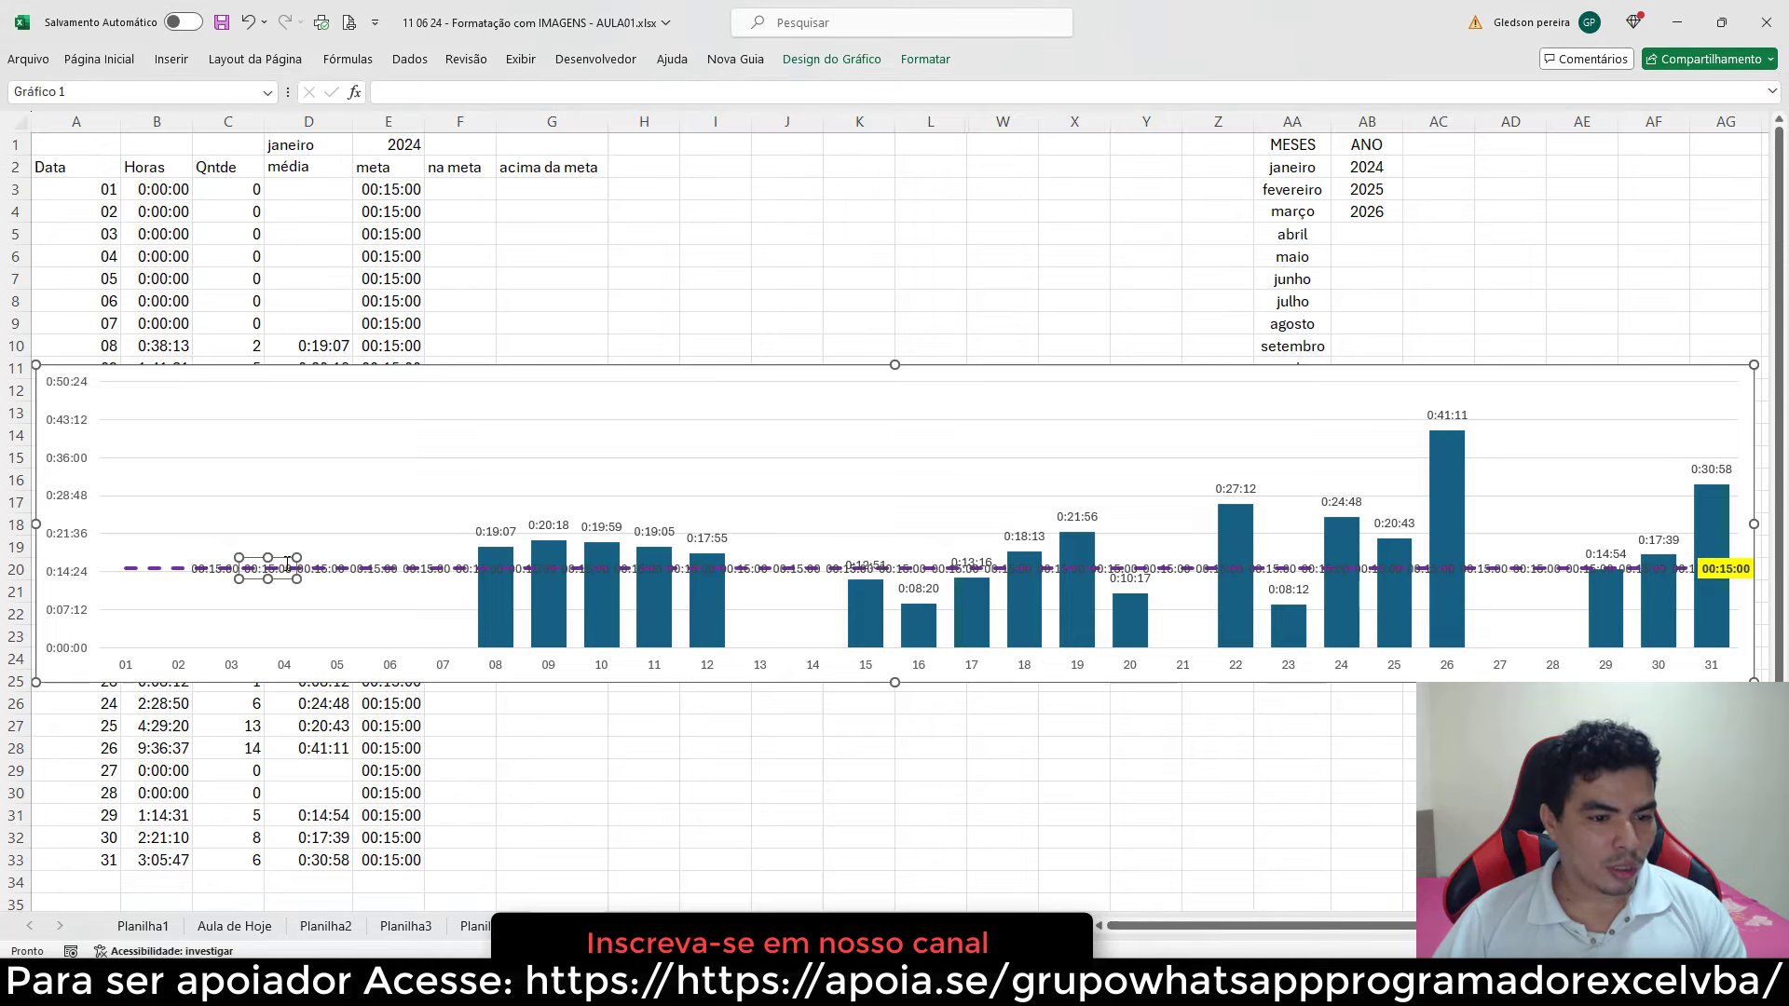
pyautogui.click(211, 569)
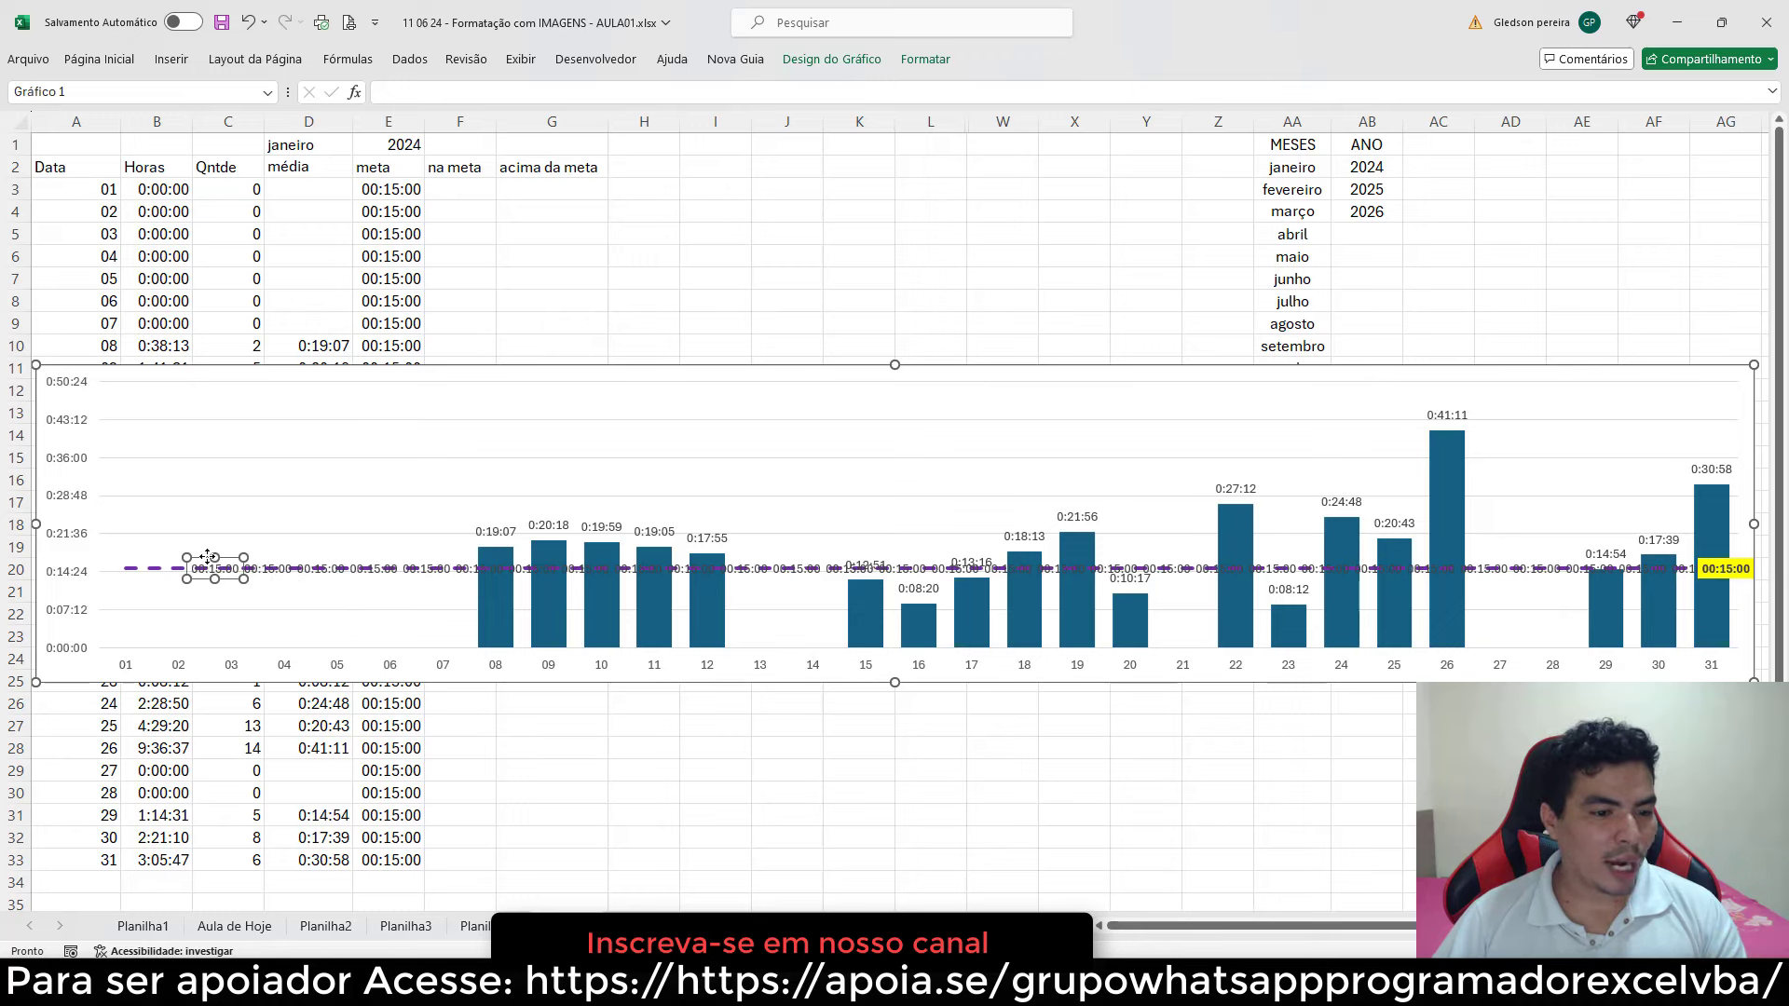
pyautogui.press('Delete')
pyautogui.click(260, 568)
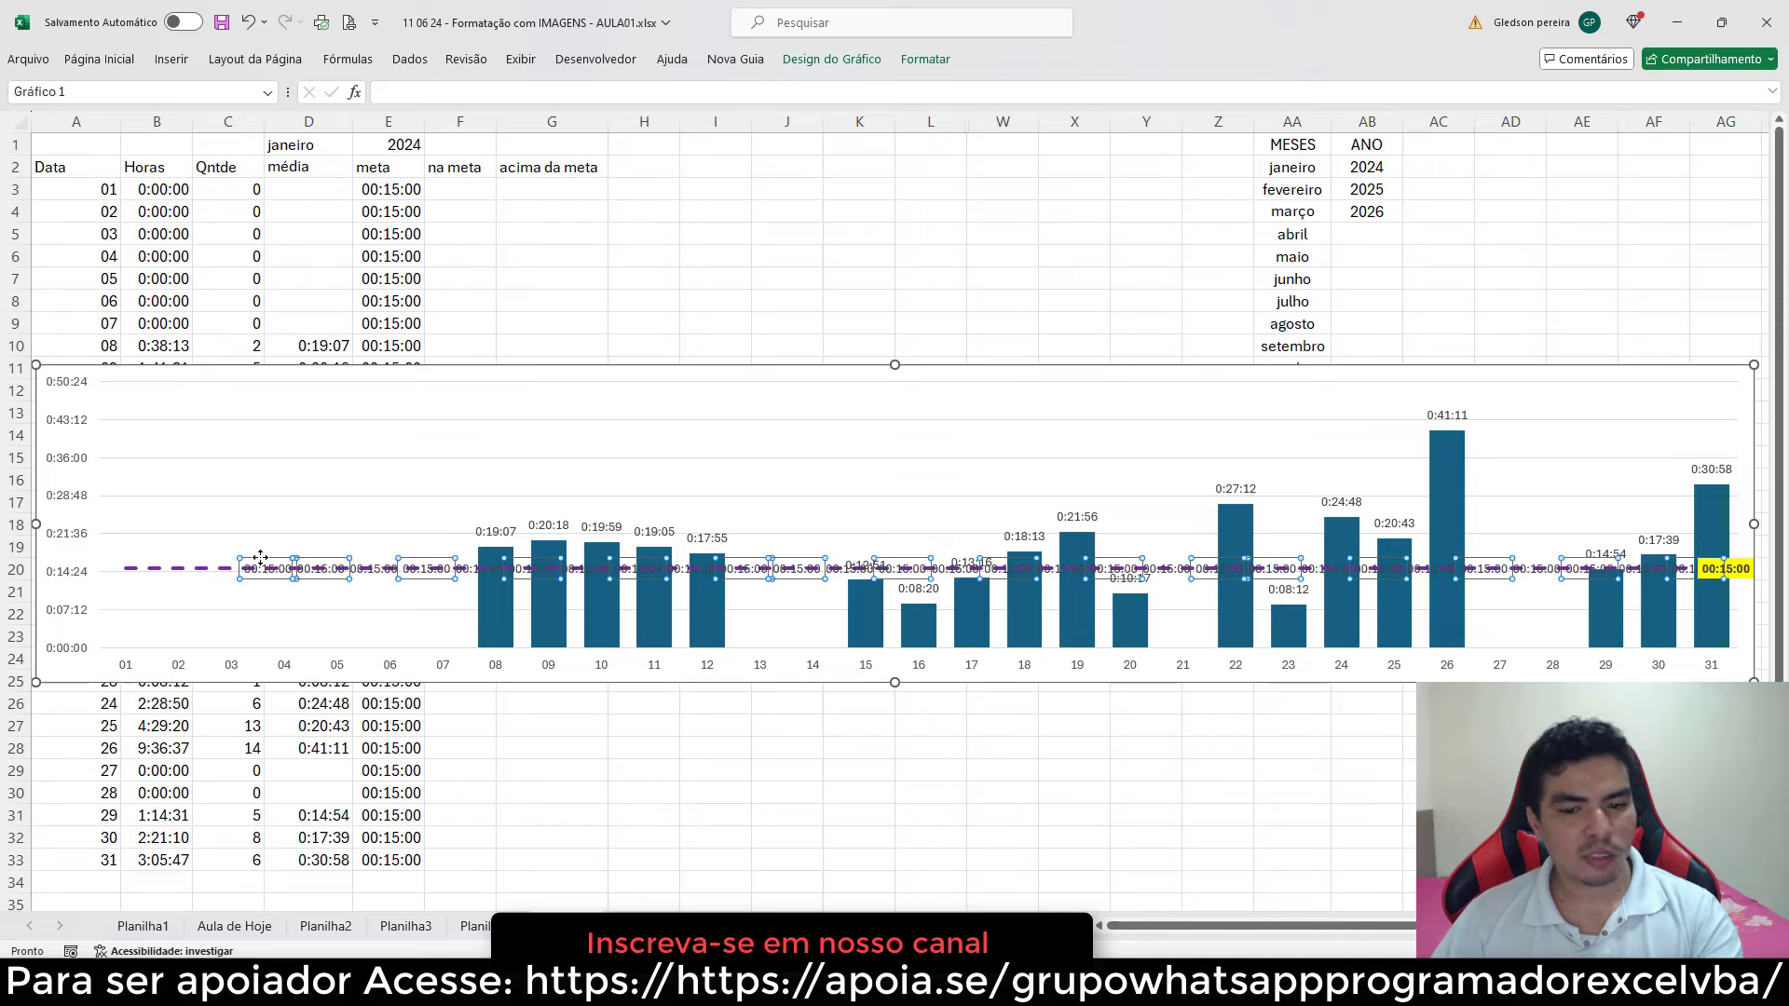
pyautogui.click(260, 557)
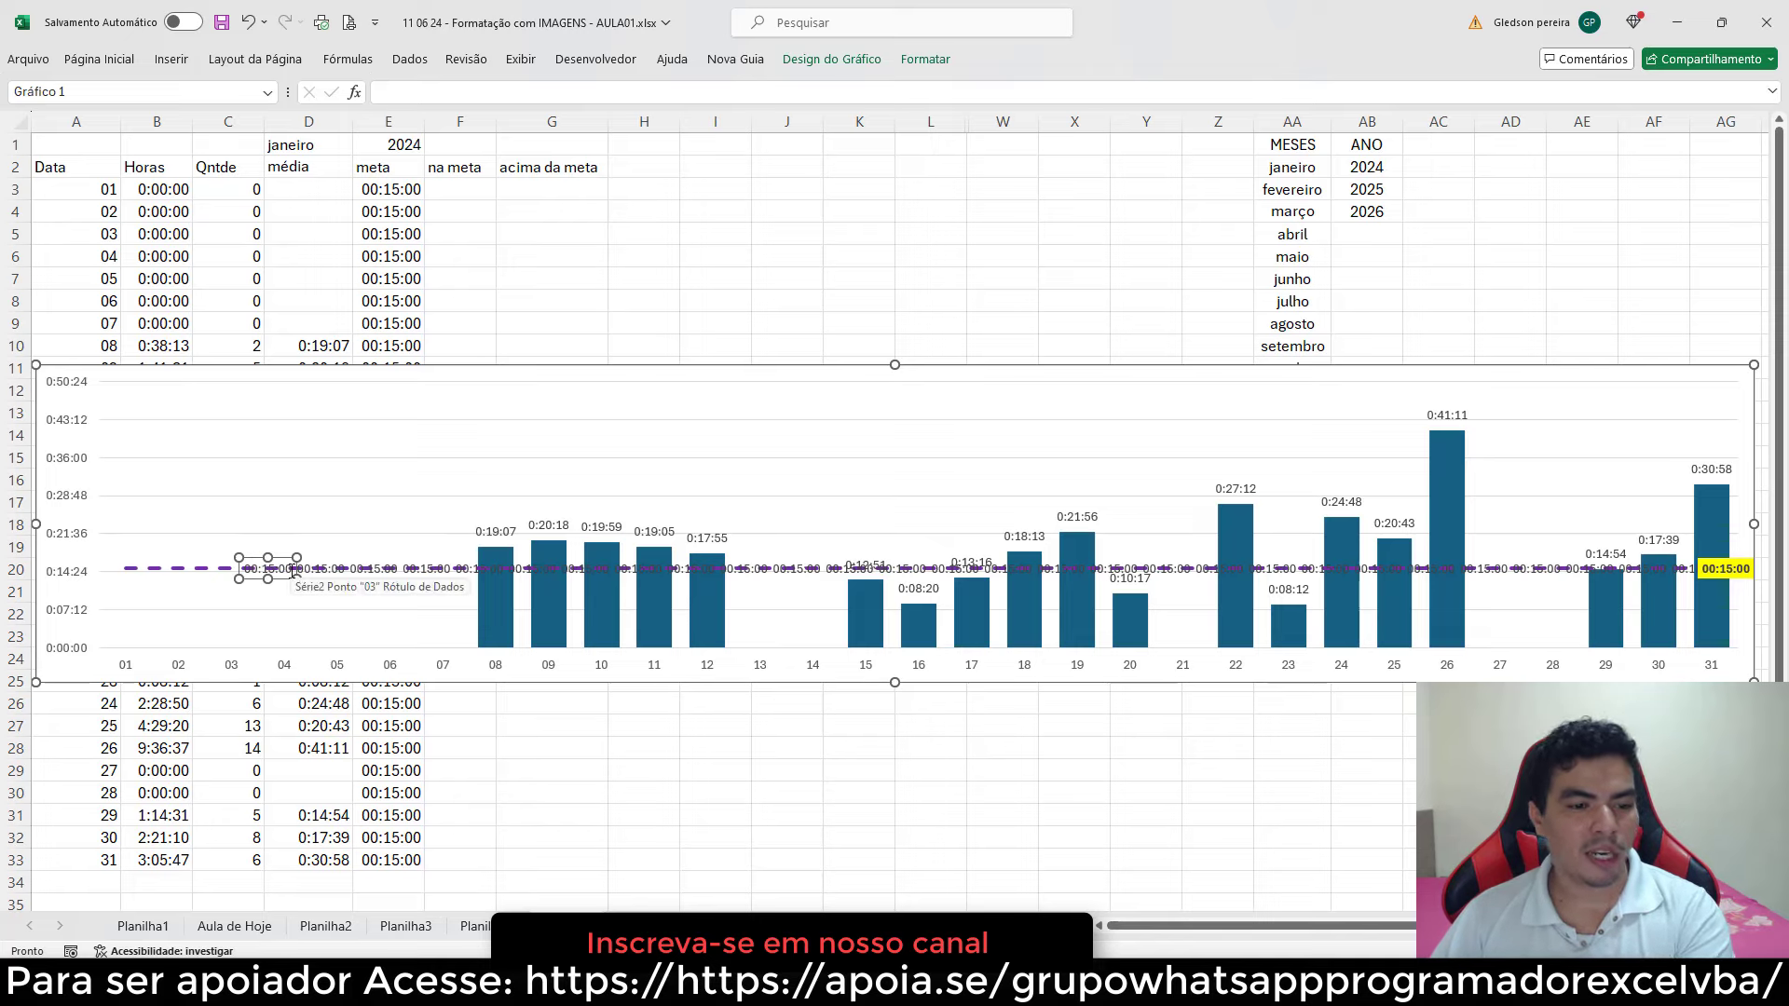
pyautogui.press('Delete')
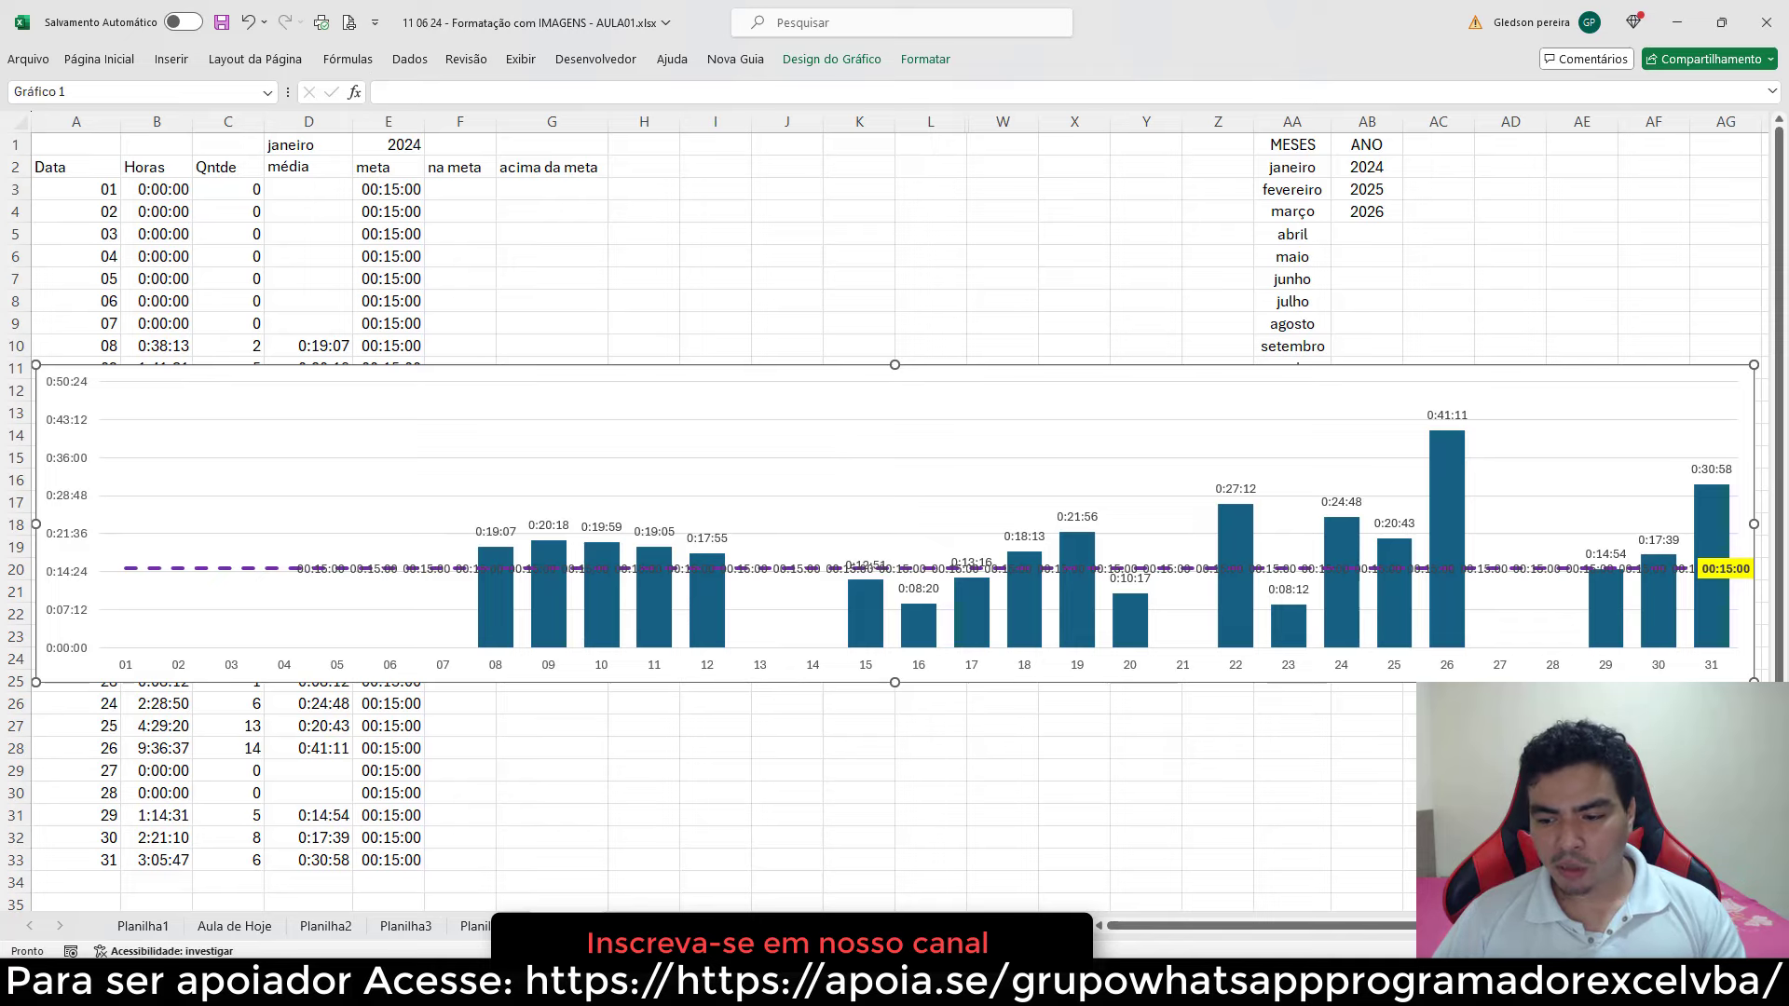
# - Add a chart title and link it to cell D1 with =D1 so it reads janeiro
pyautogui.hscroll(1, 1658, 512)
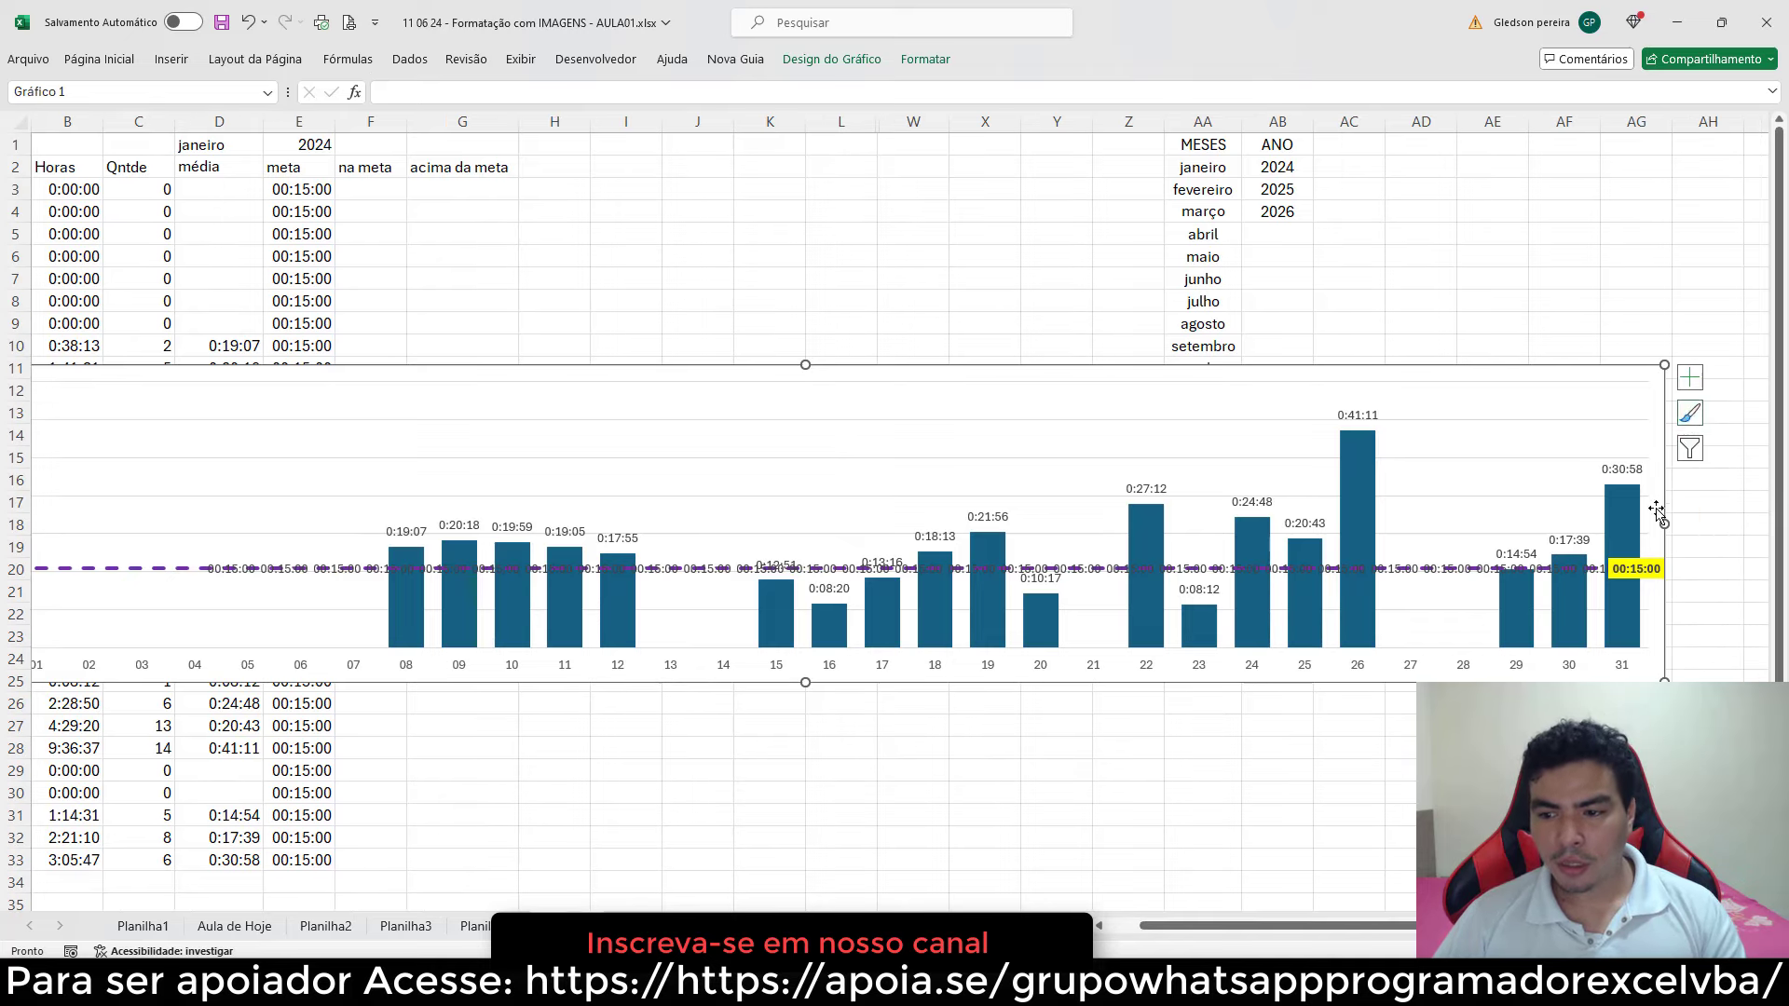
pyautogui.click(1690, 382)
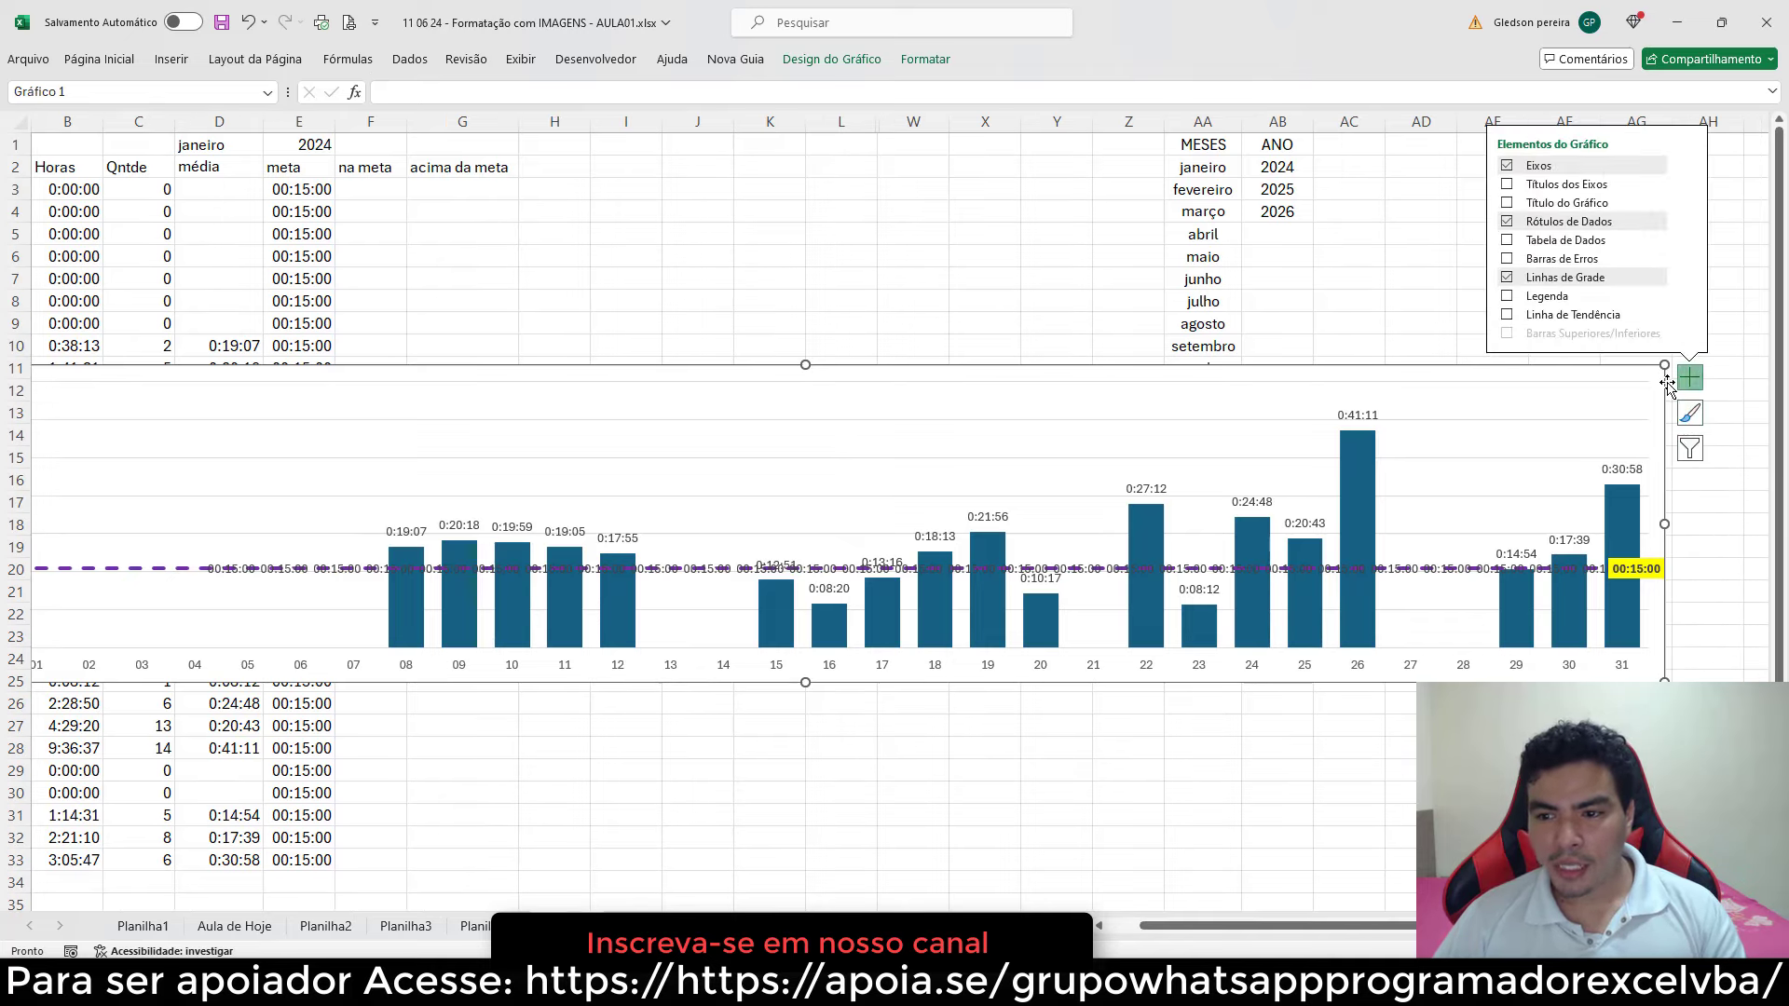
pyautogui.click(1507, 203)
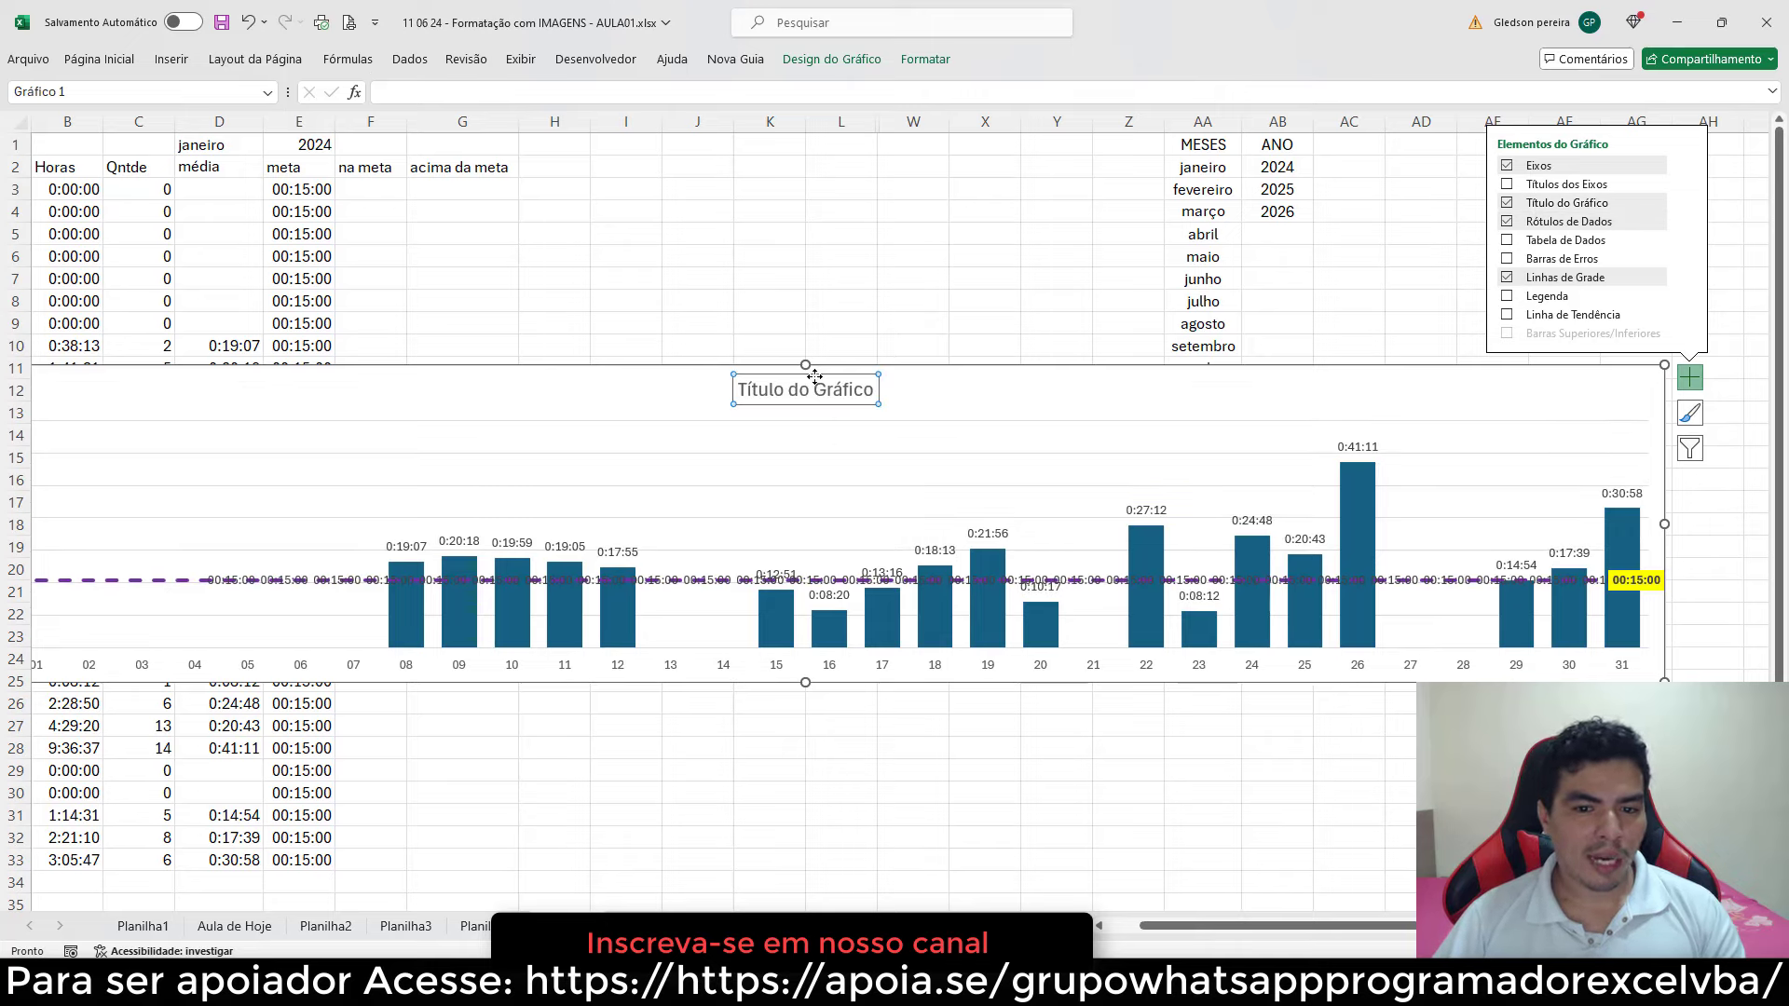
pyautogui.click(616, 99)
pyautogui.write('=')
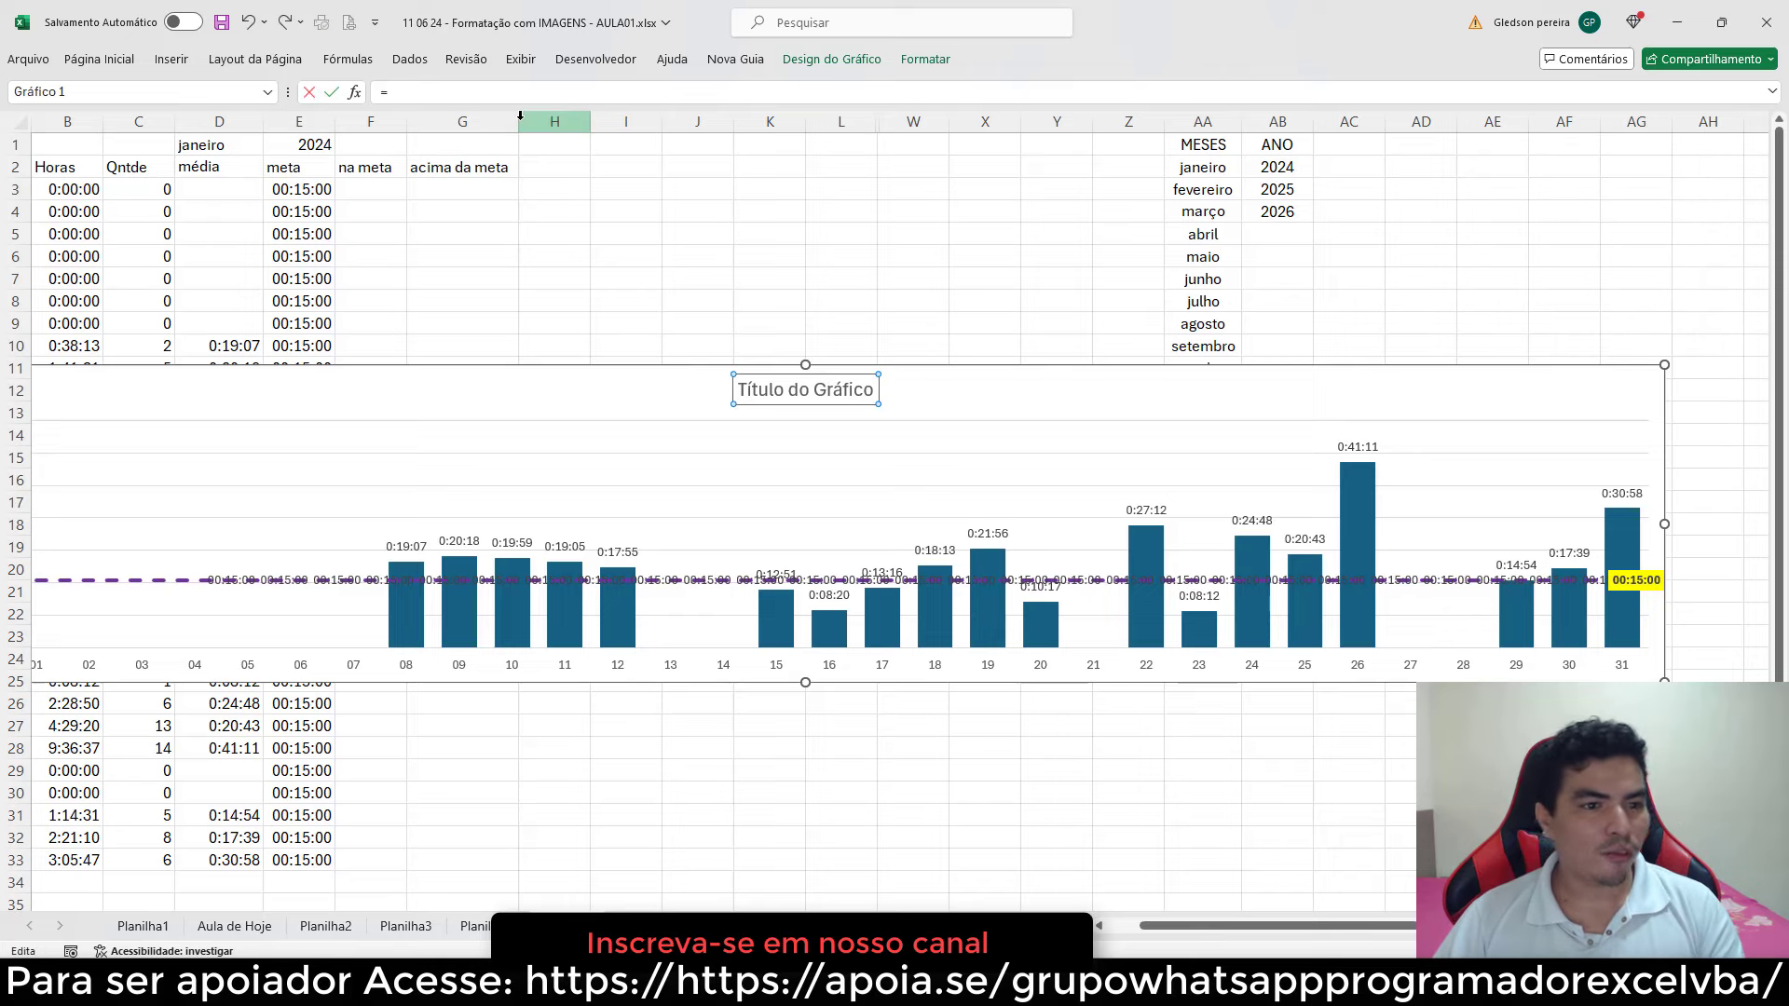
pyautogui.click(243, 144)
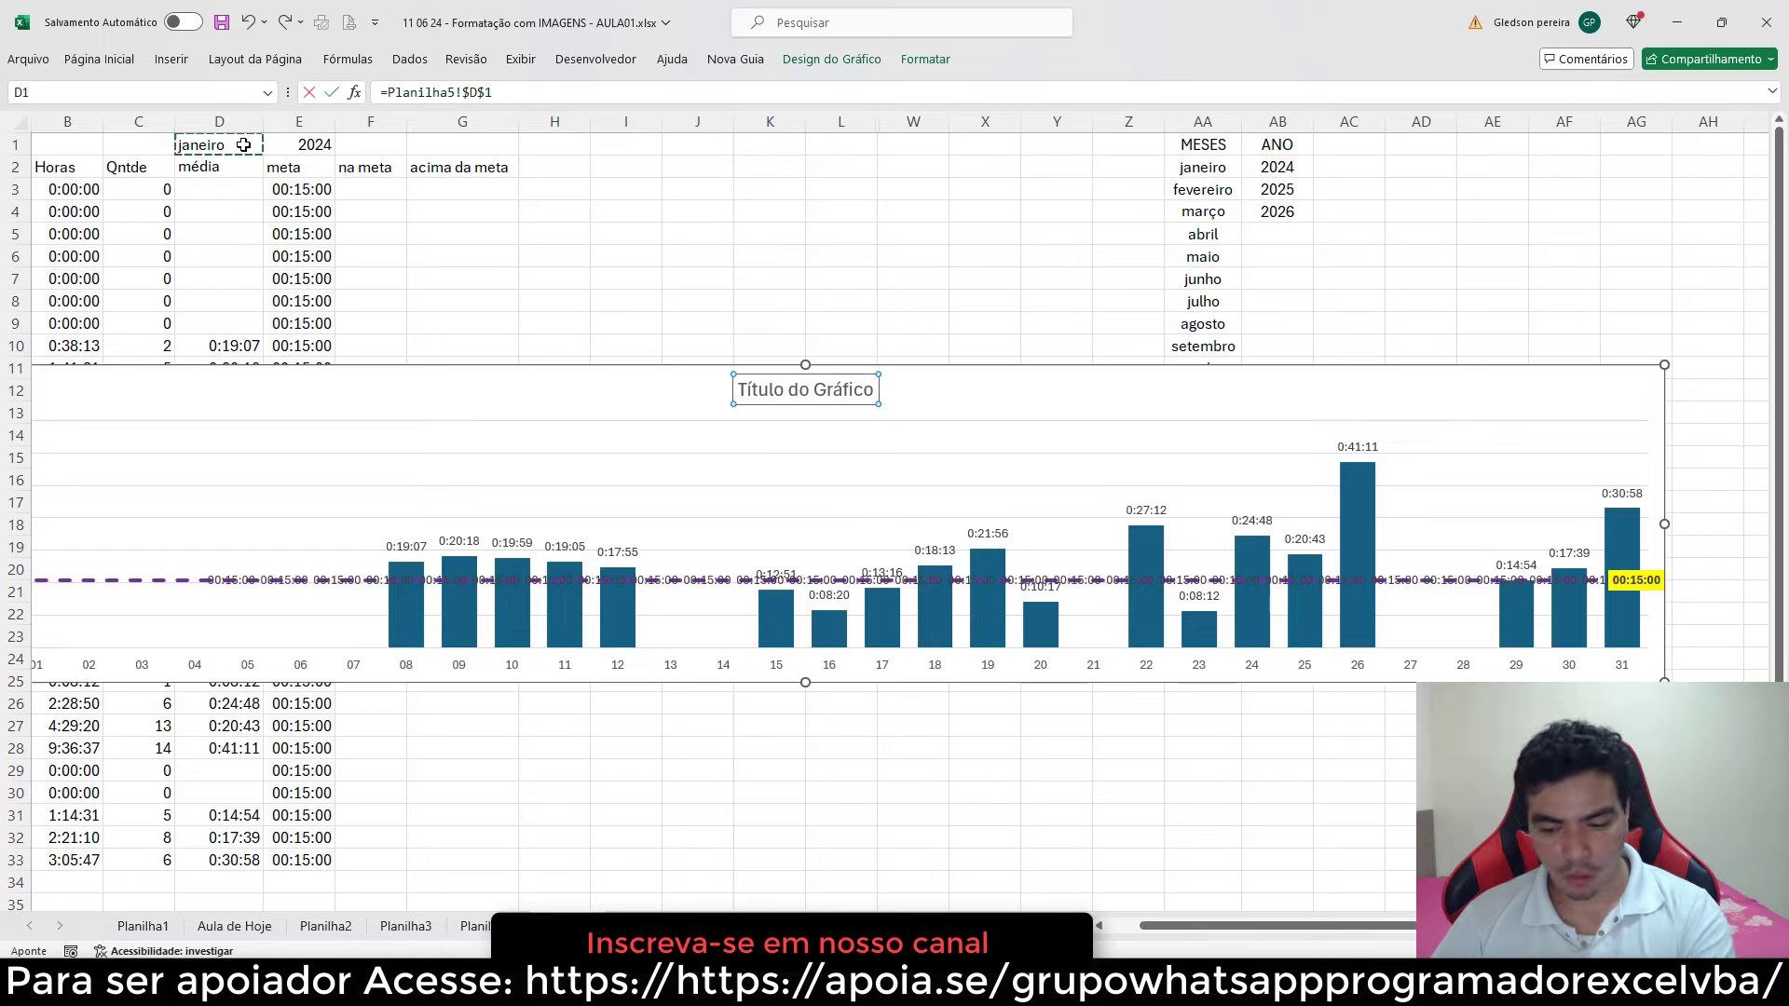
pyautogui.press('Return')
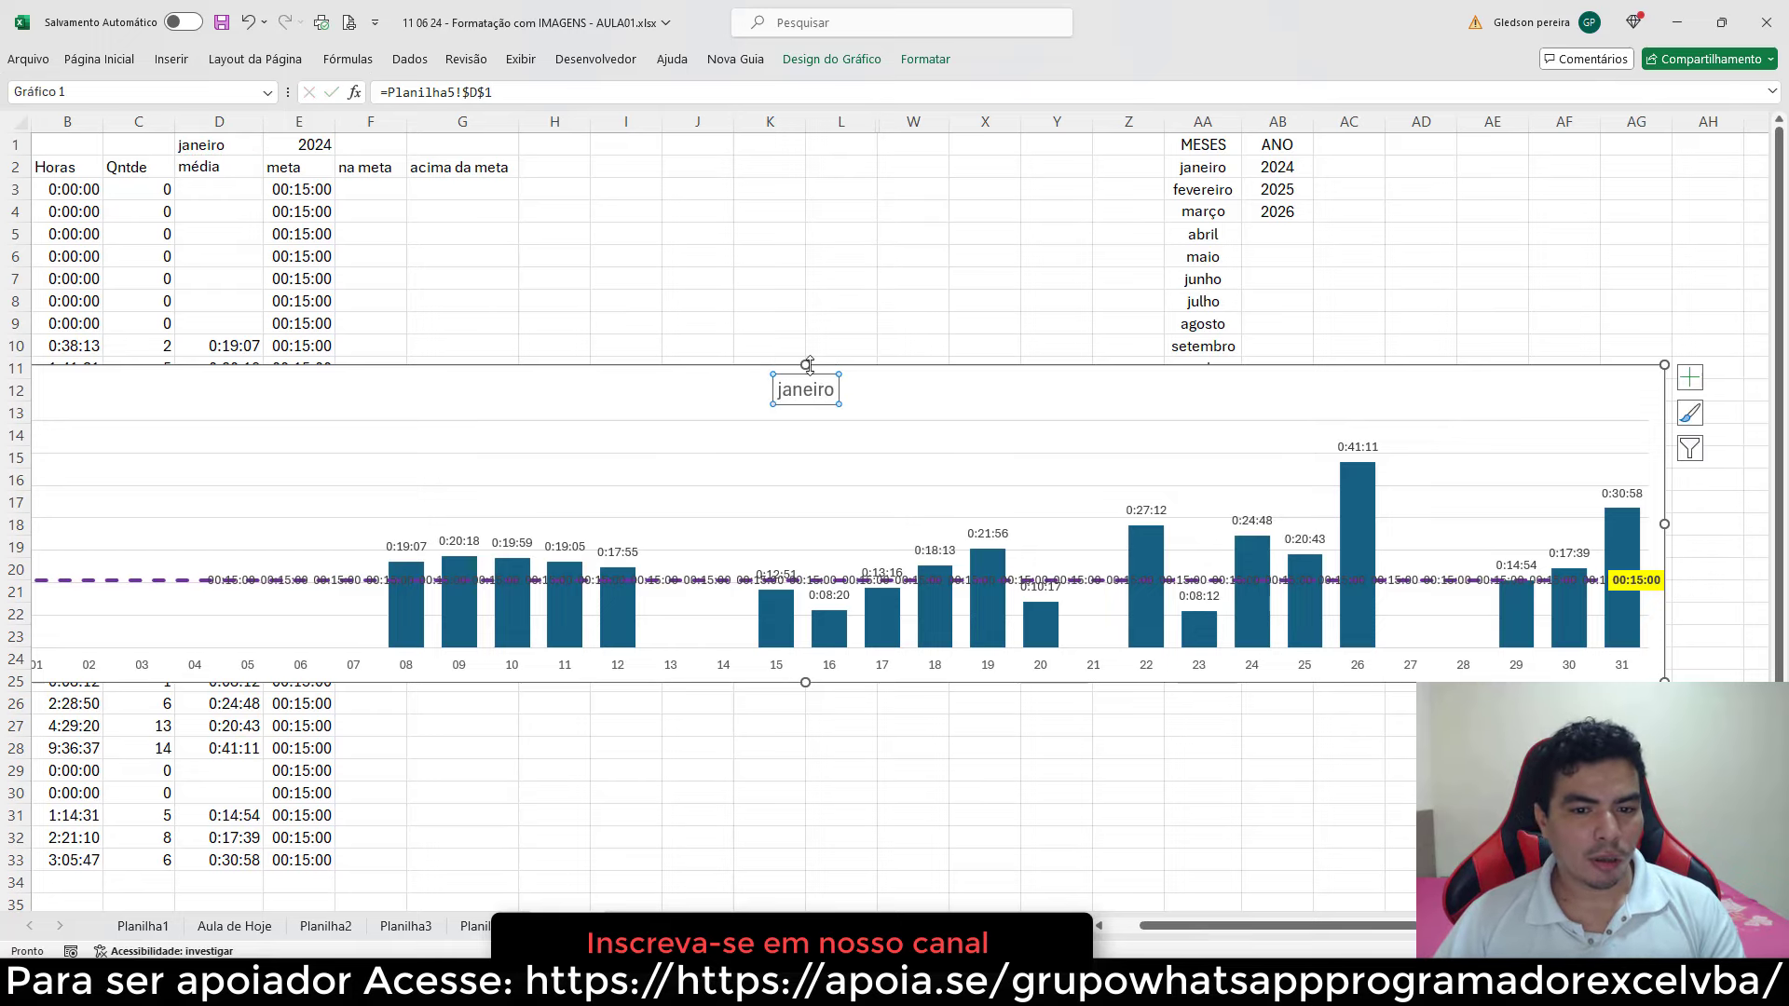
pyautogui.click(708, 300)
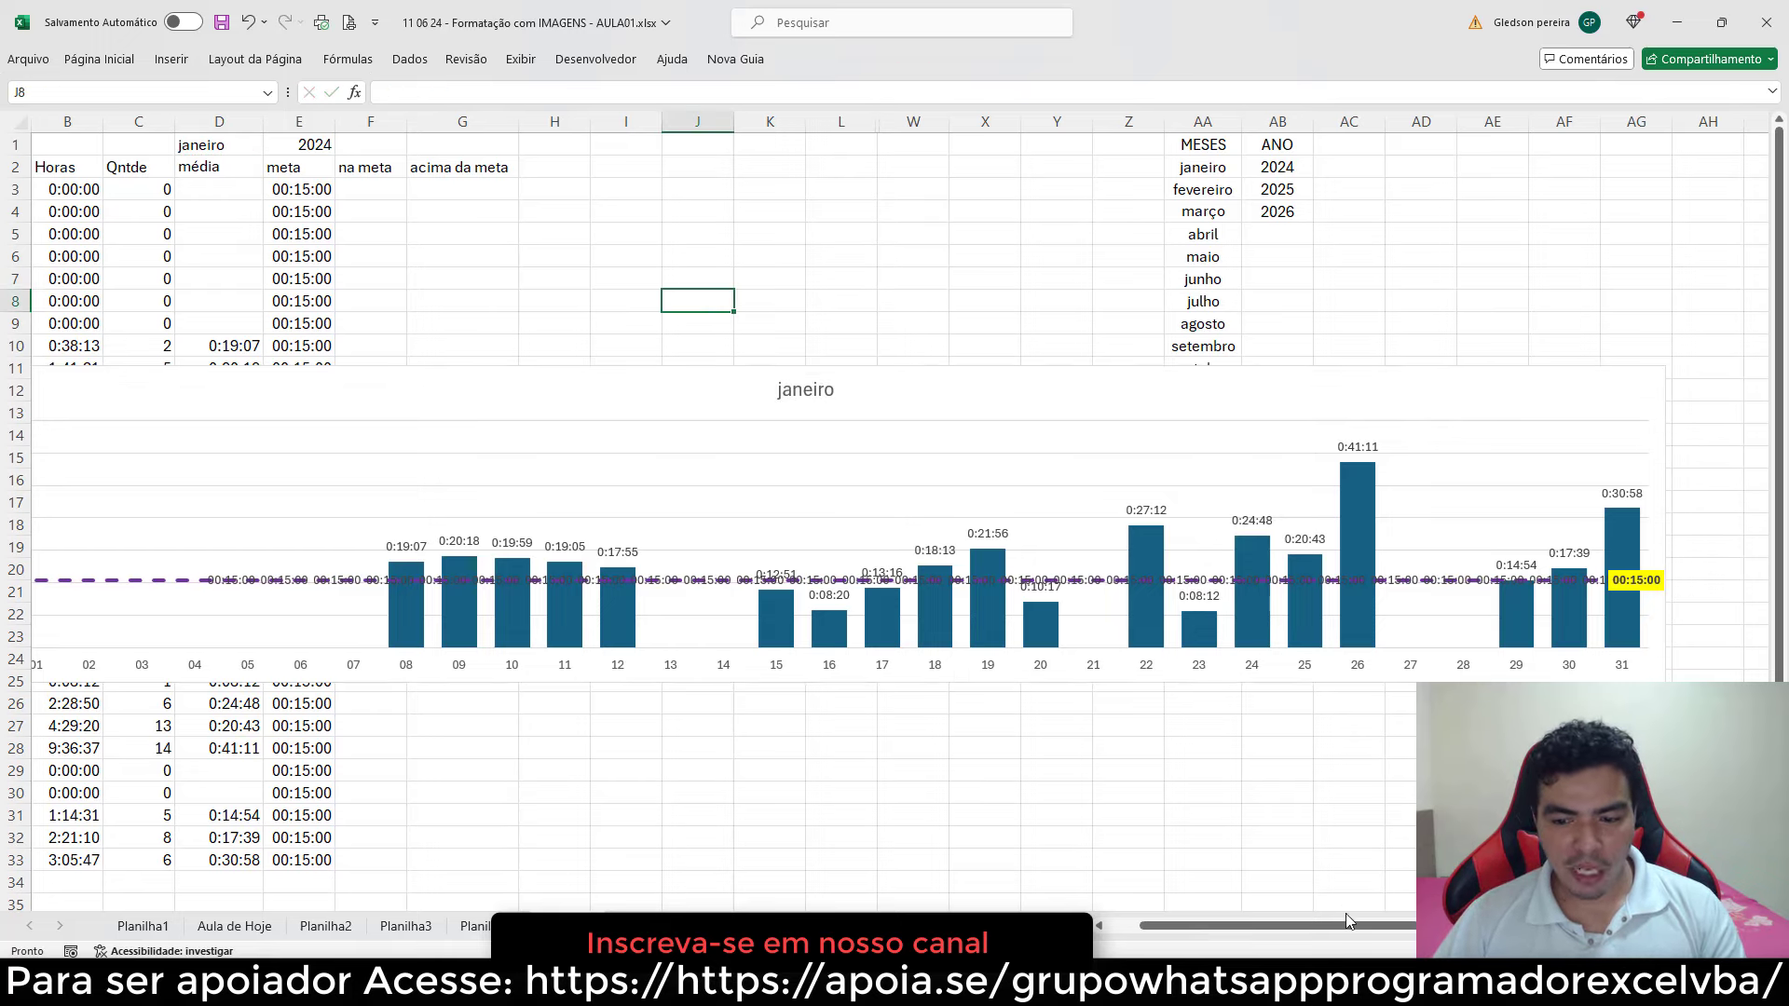
pyautogui.moveTo(1347, 921); pyautogui.dragTo(1315, 922)
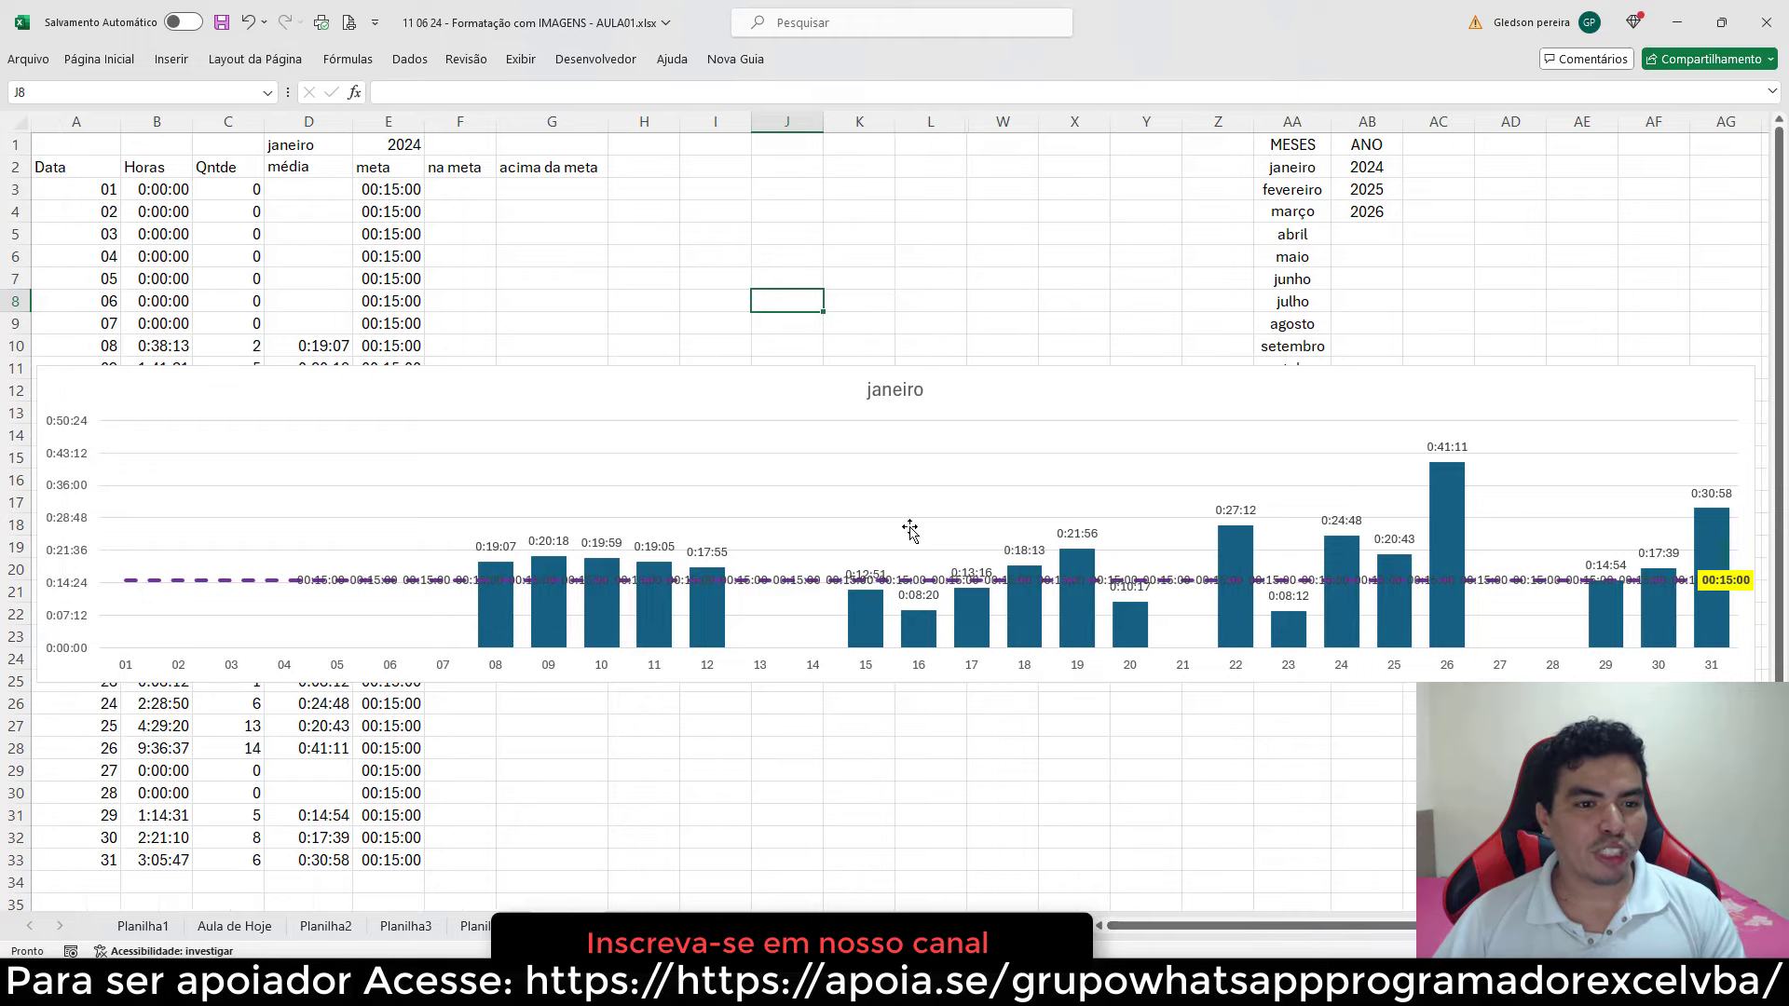
# - Switch D1 to fevereiro and check the target line's 00:15:00 labels at days 02 and 29
pyautogui.click(339, 150)
pyautogui.click(361, 146)
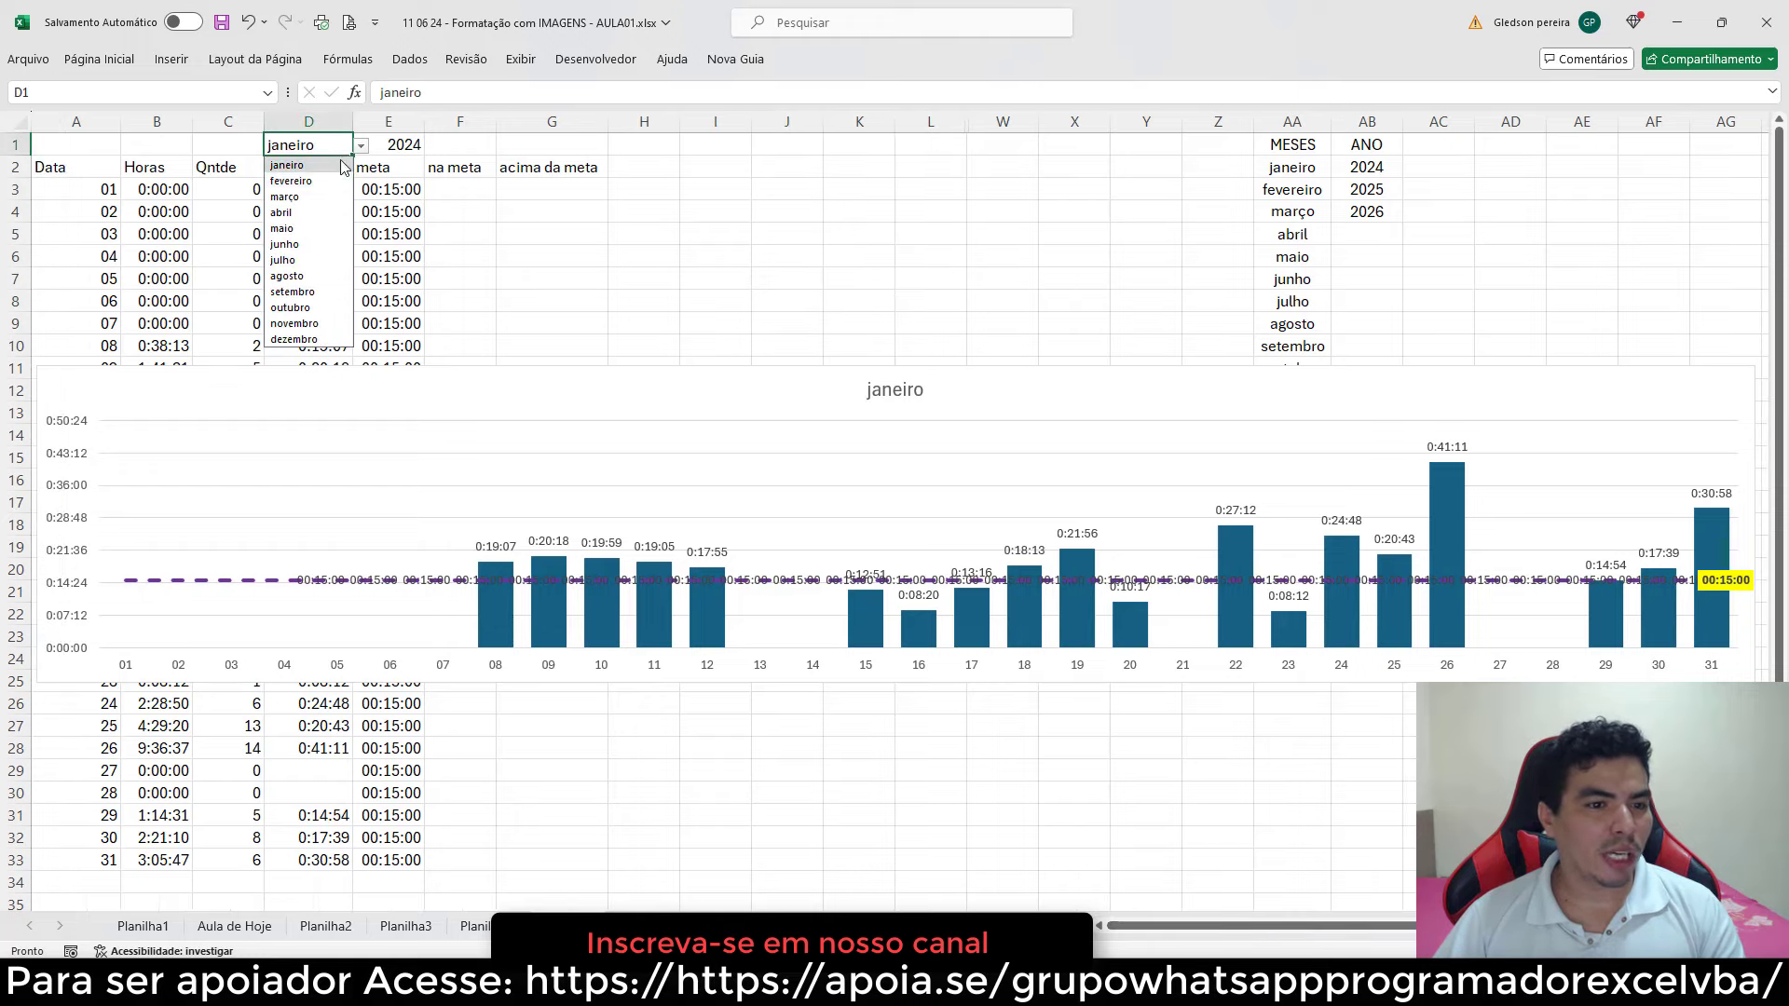
pyautogui.click(323, 180)
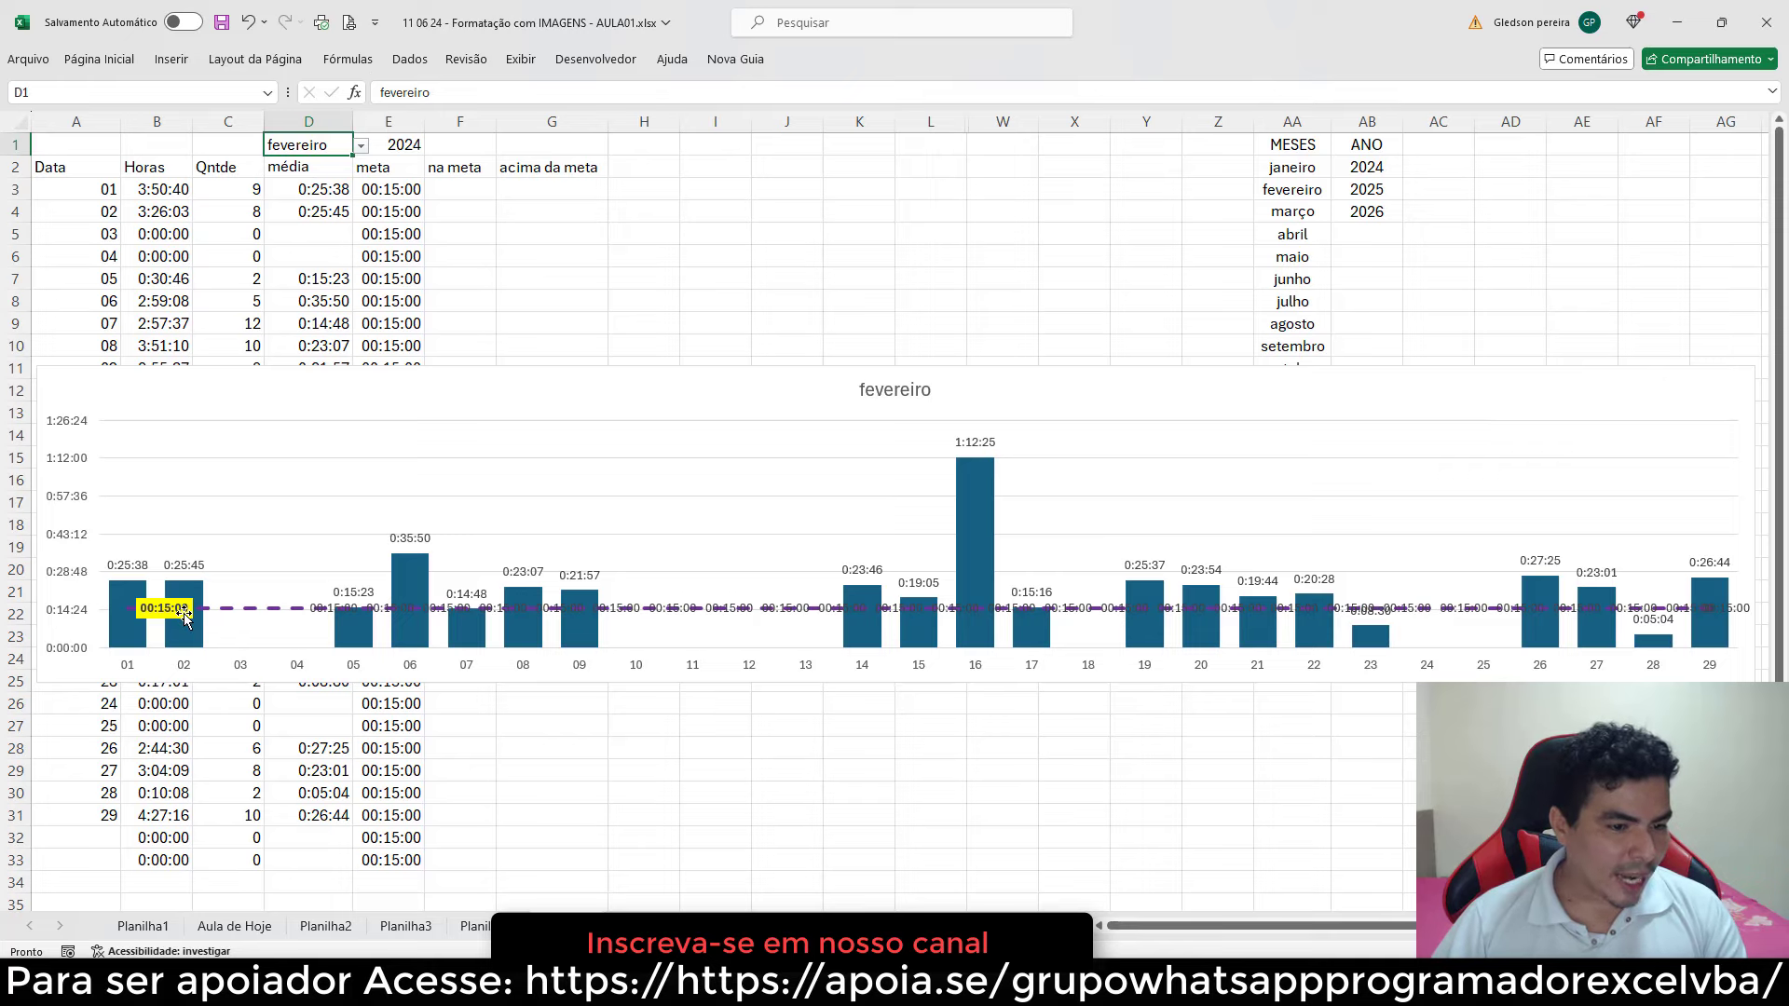
pyautogui.click(178, 611)
pyautogui.click(173, 608)
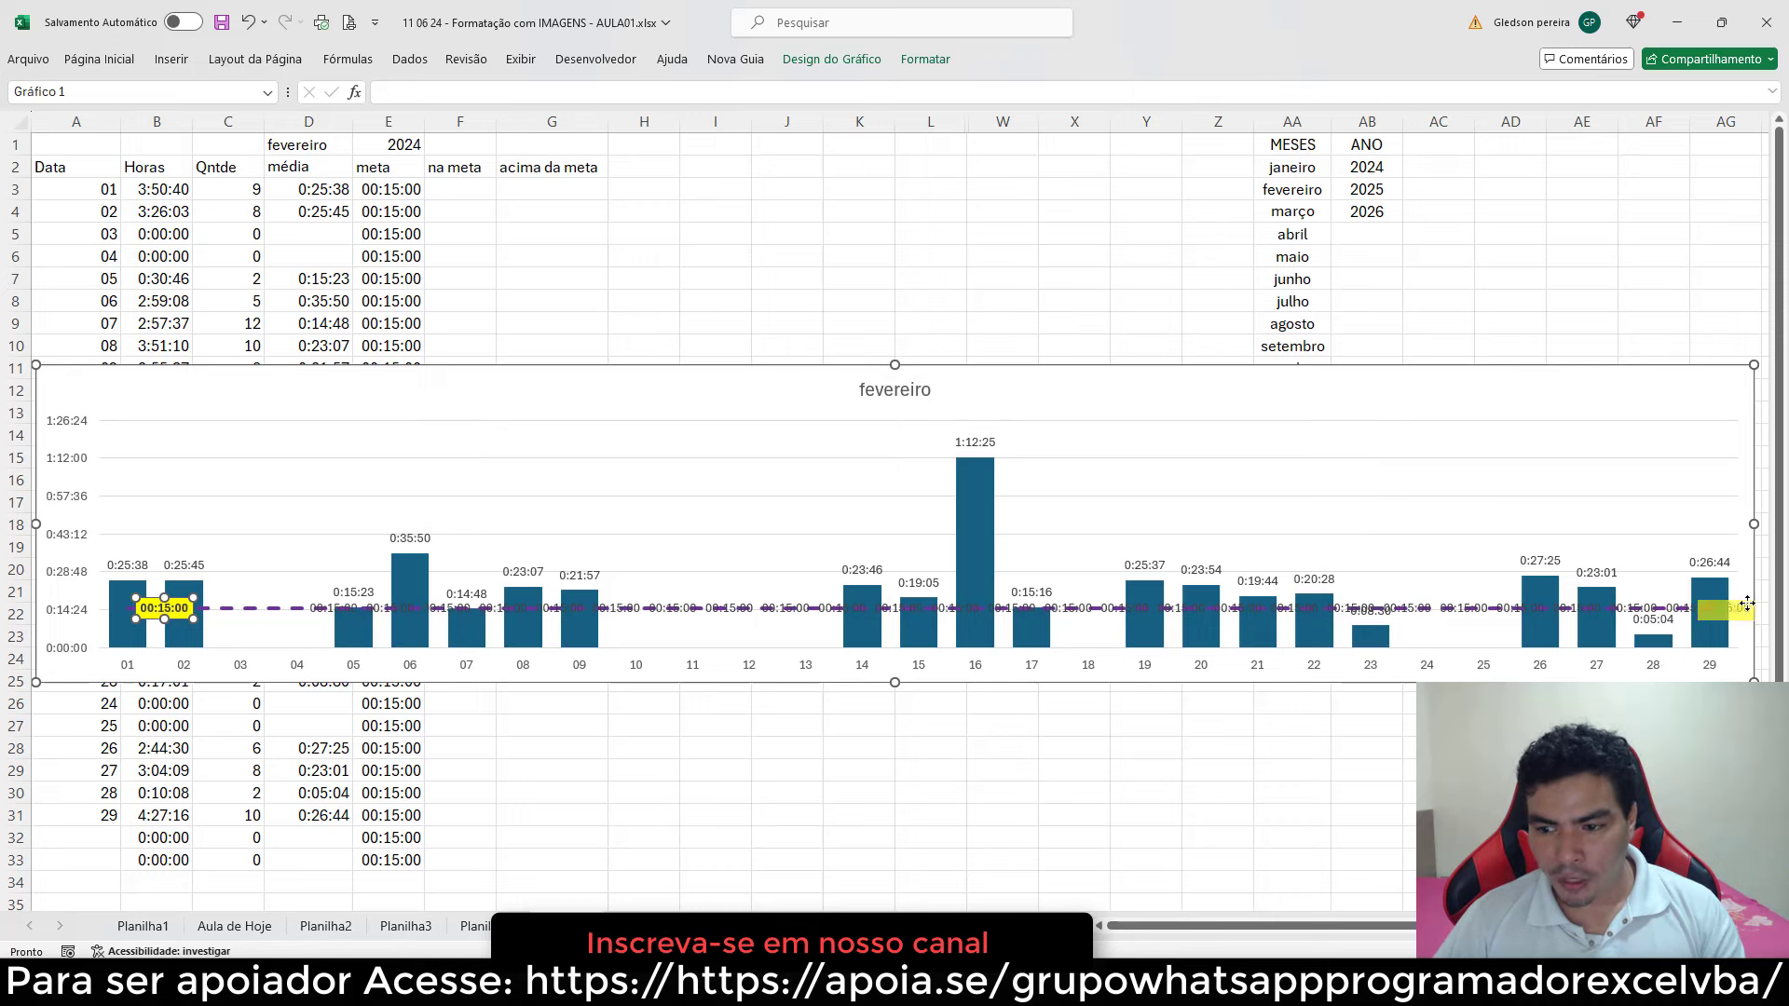
pyautogui.click(1746, 601)
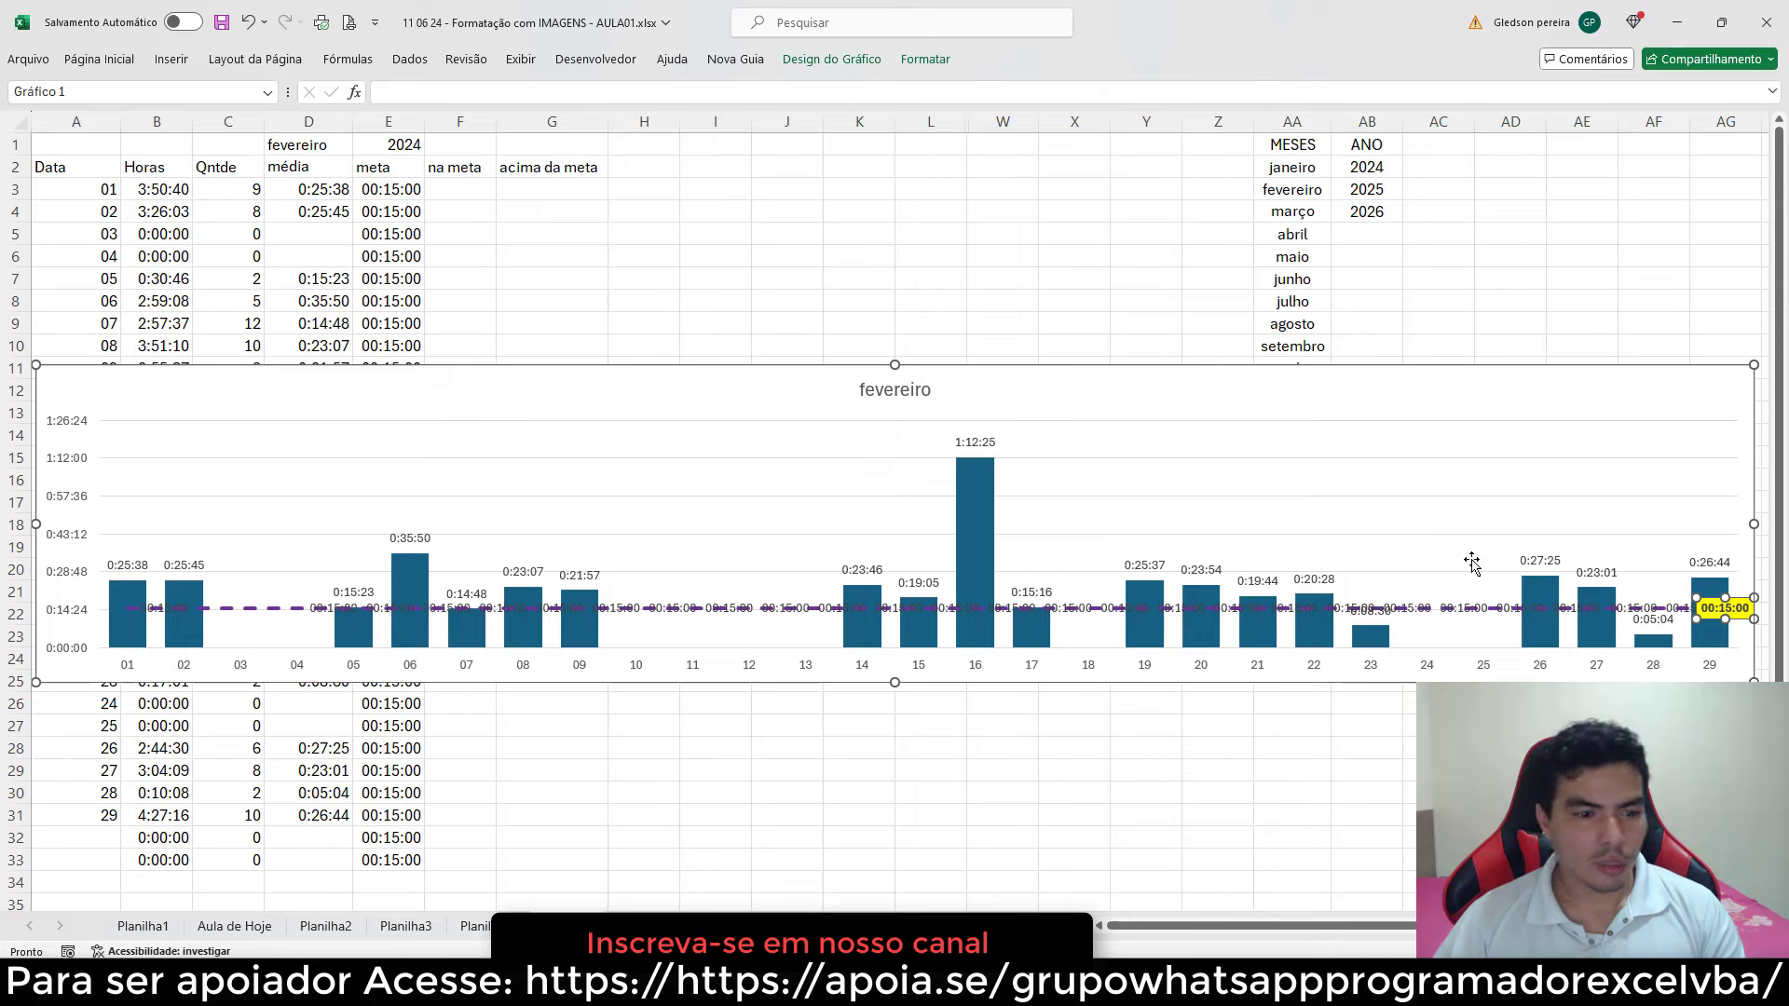
# - Set D1 to março, then abril, then maio, watching the chart update
pyautogui.click(328, 142)
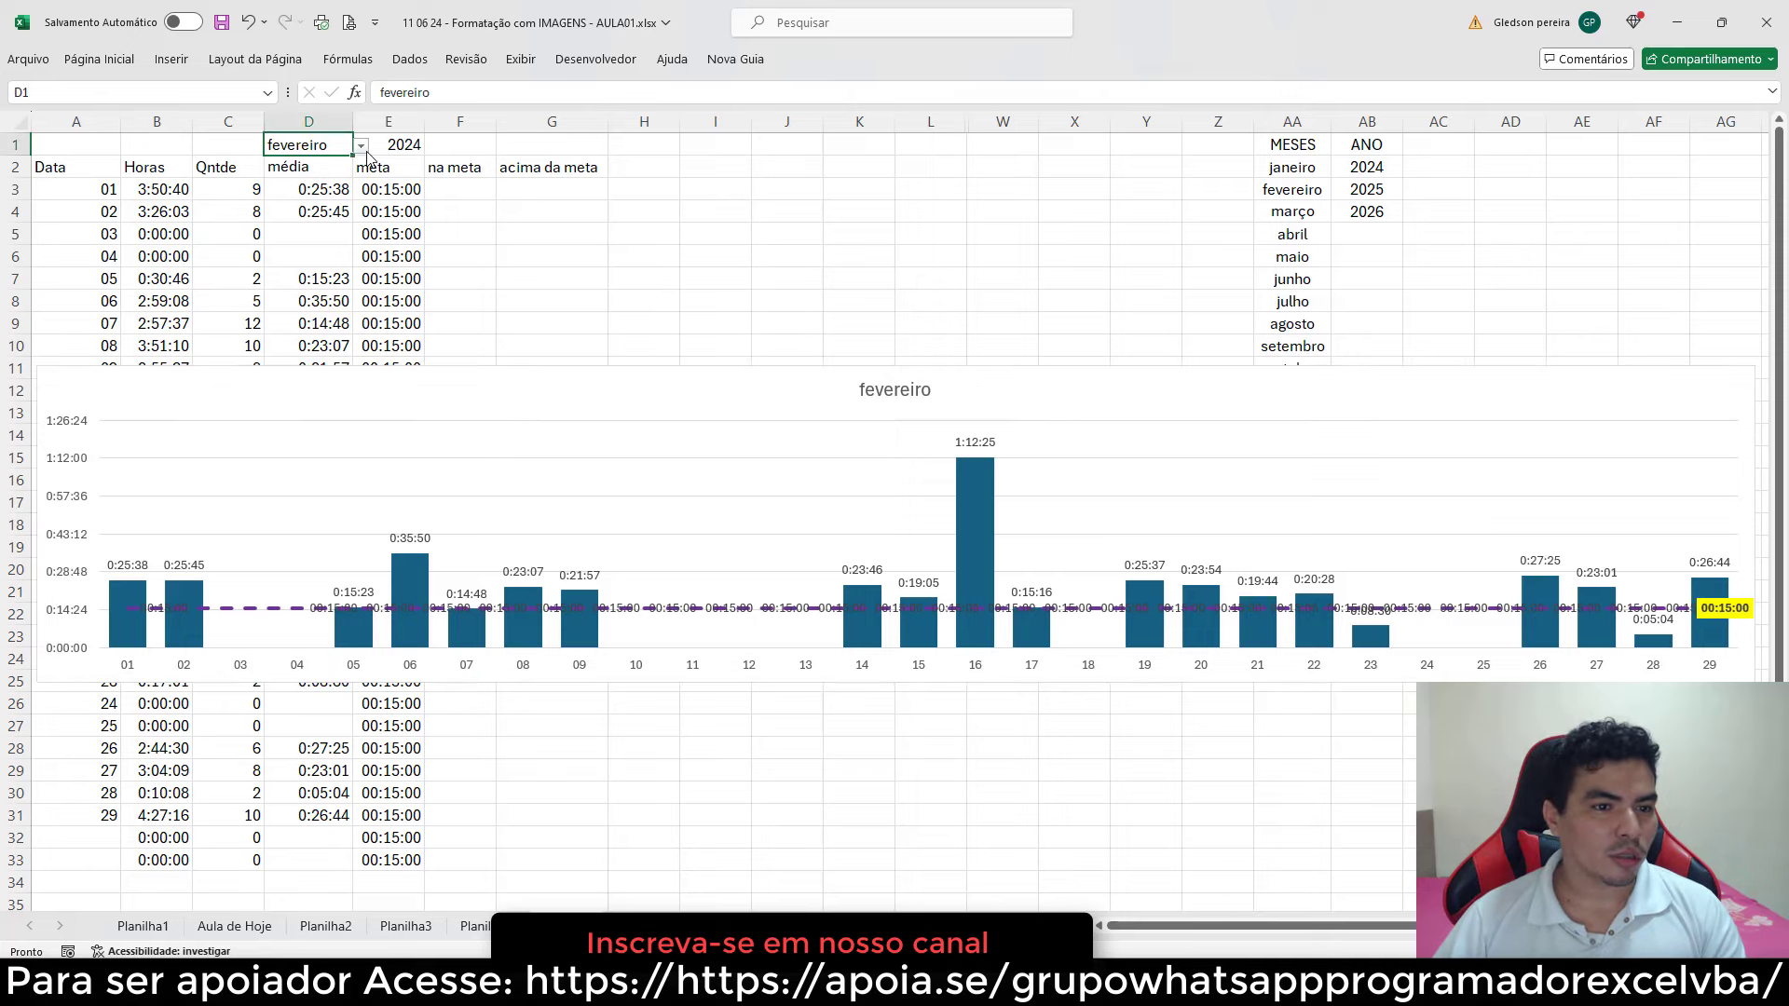
pyautogui.click(362, 146)
pyautogui.click(284, 197)
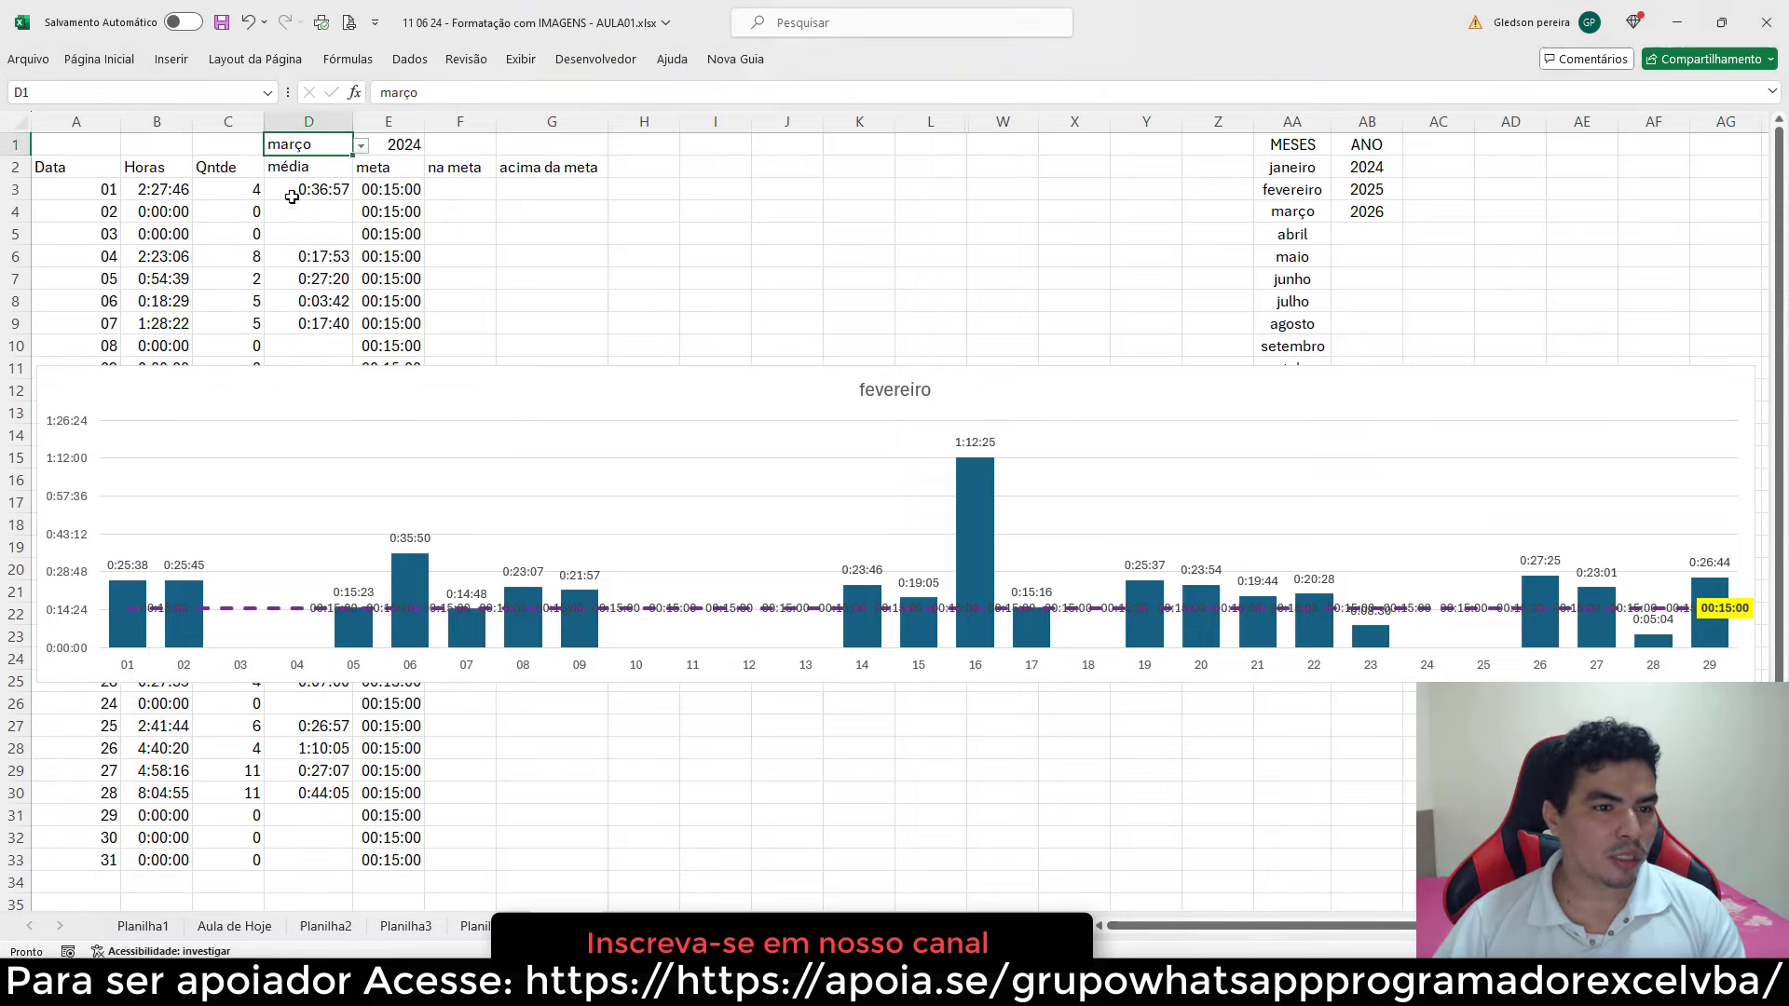
pyautogui.click(361, 147)
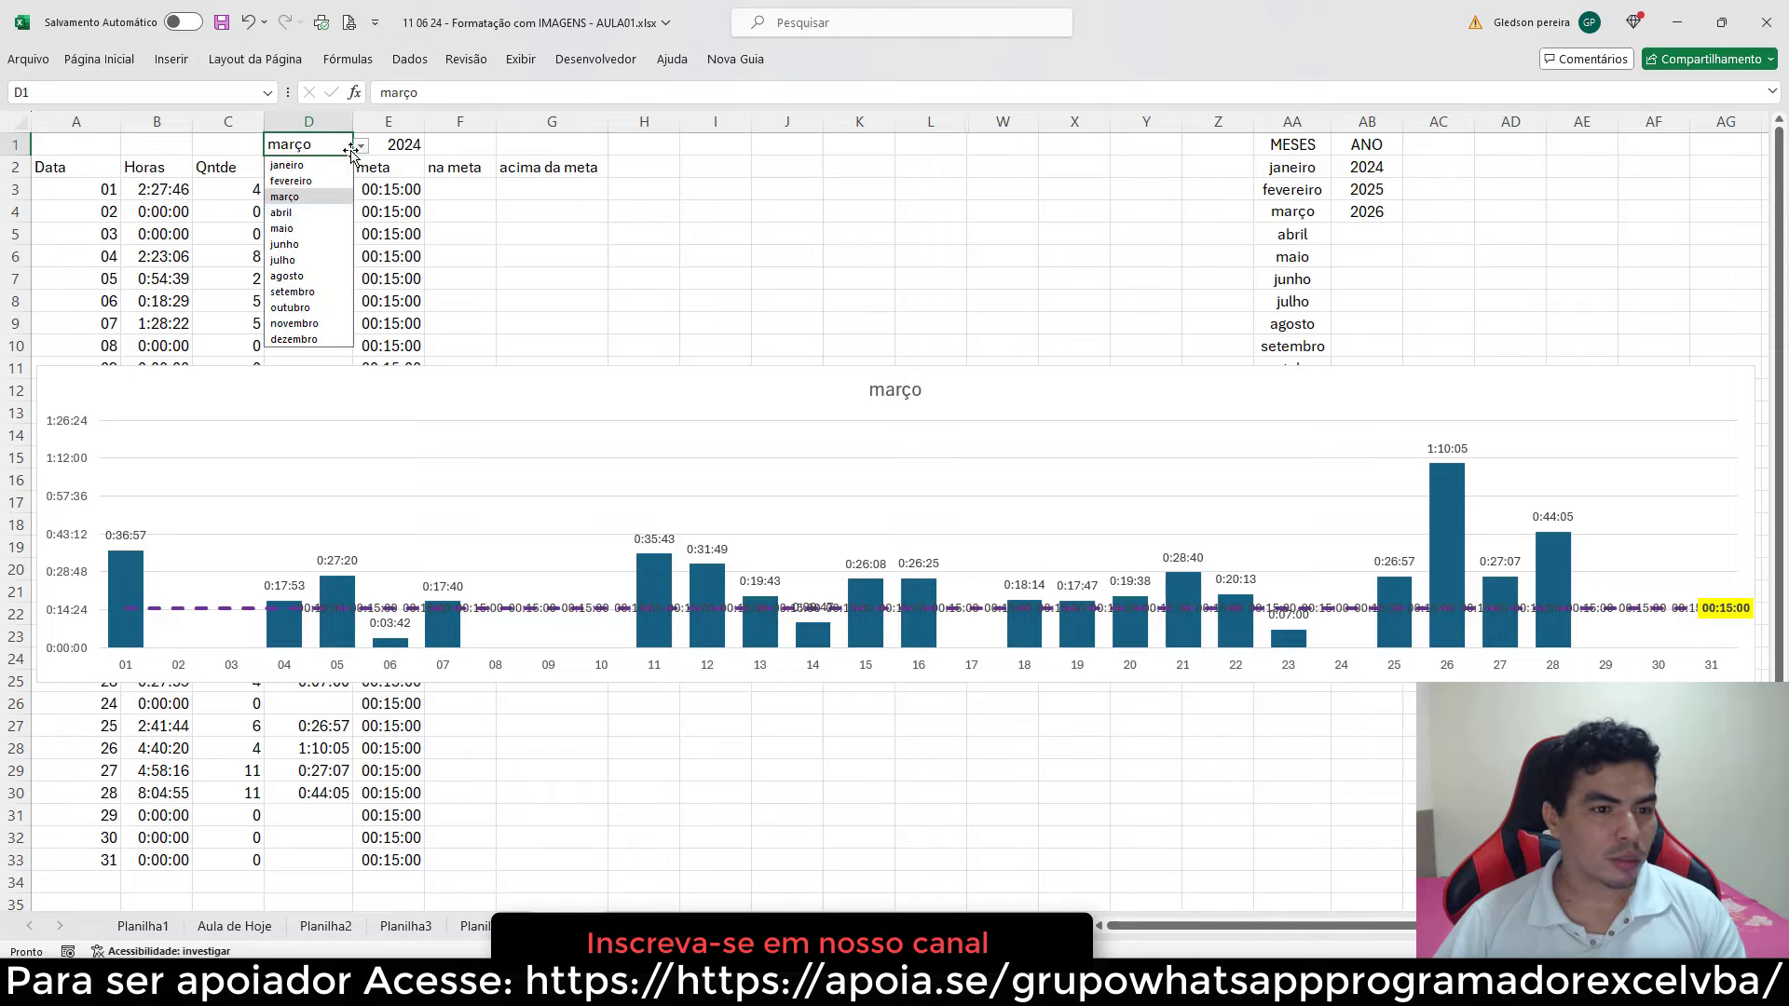
pyautogui.click(296, 215)
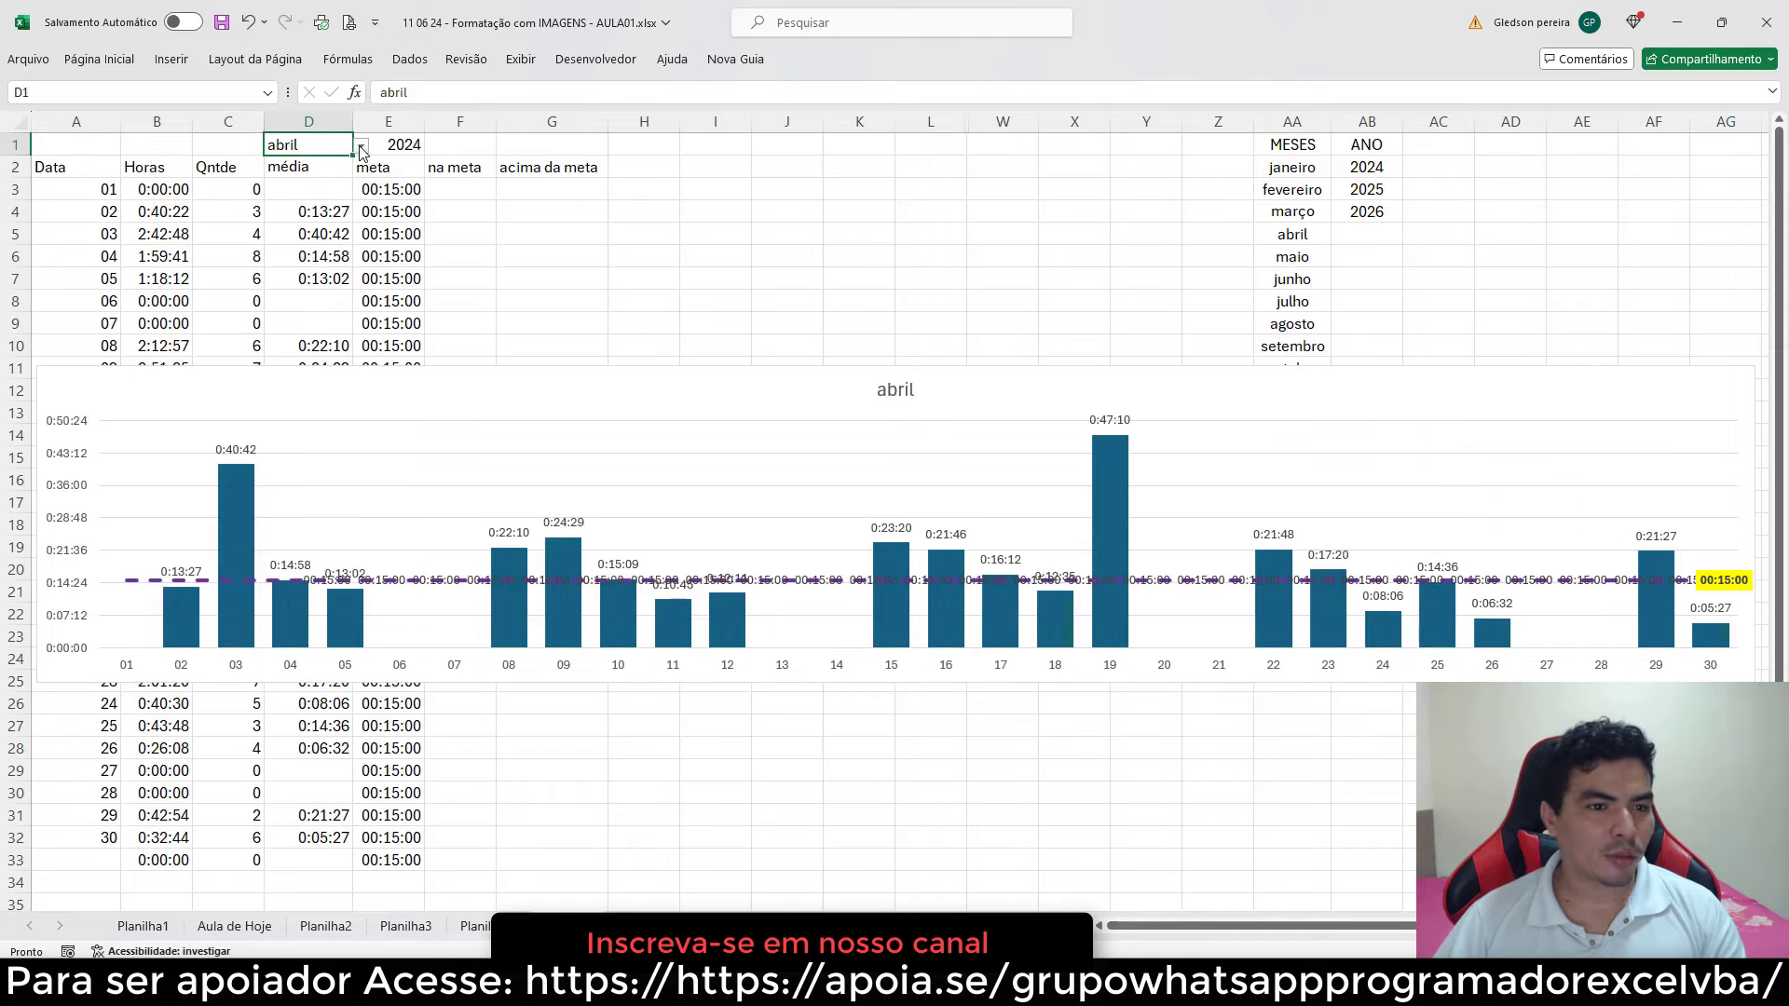
pyautogui.click(360, 146)
pyautogui.click(294, 230)
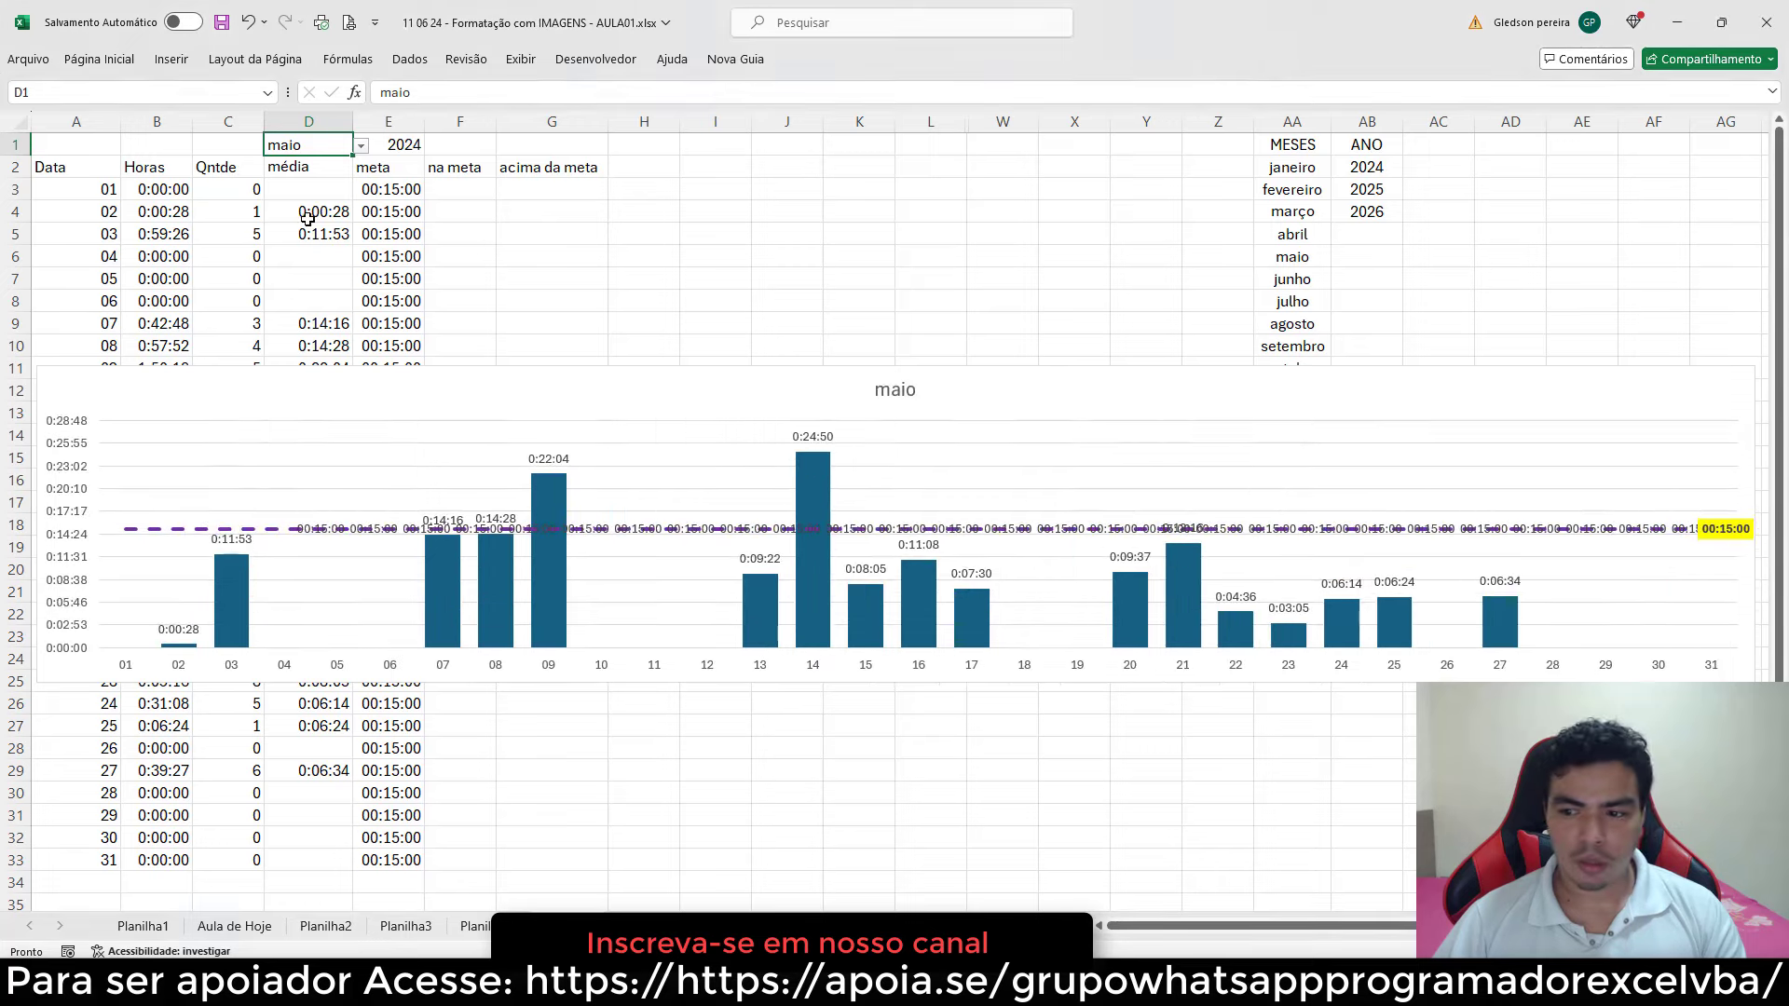
# - Set D1 to julho, then back to janeiro, and finally fevereiro
pyautogui.click(361, 146)
pyautogui.click(296, 262)
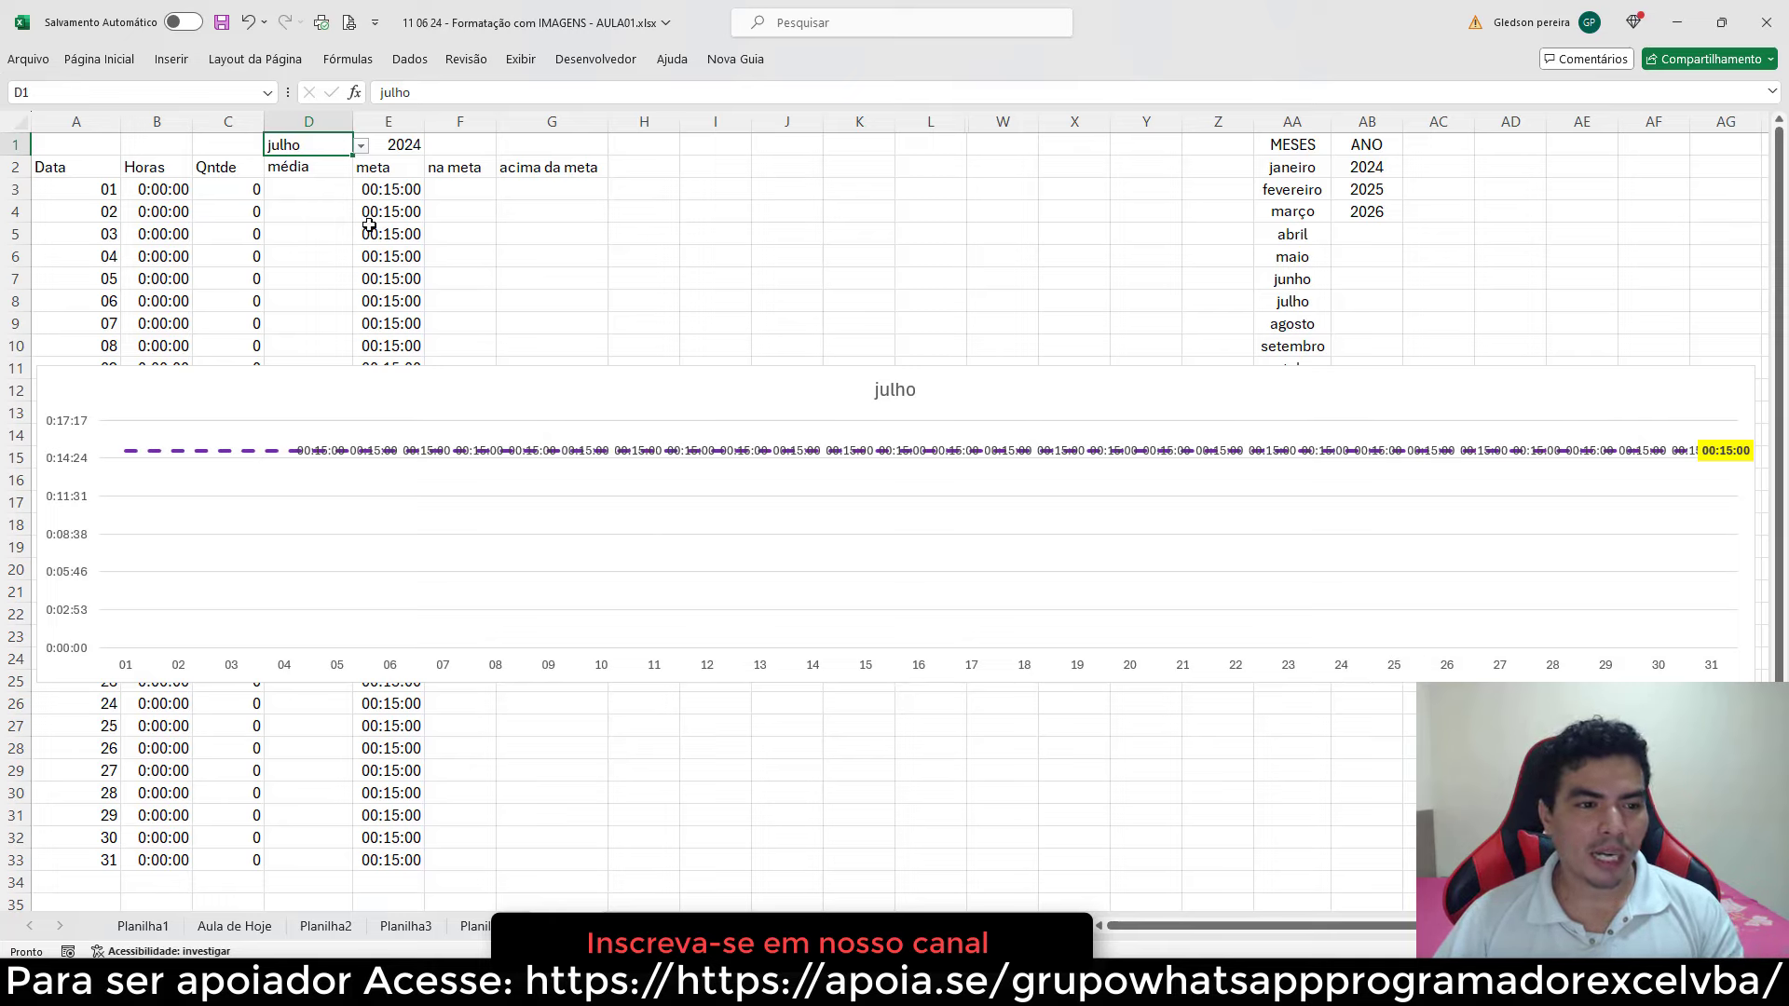
pyautogui.click(362, 147)
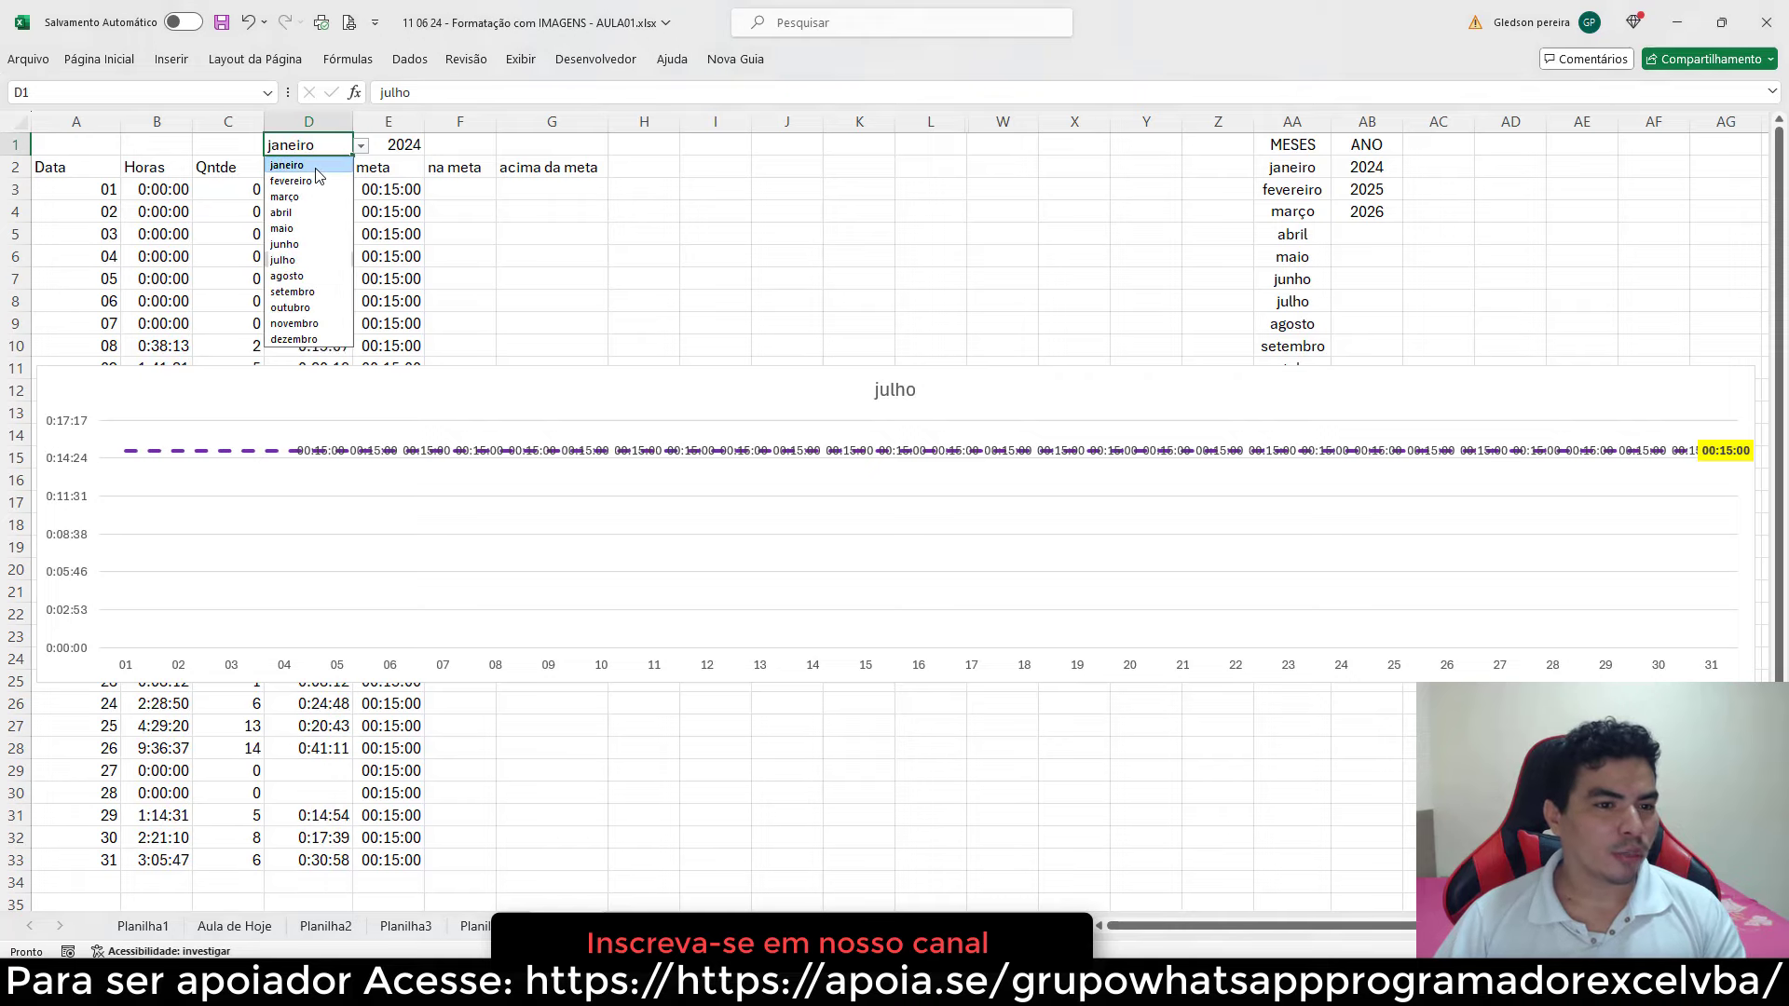
pyautogui.click(325, 164)
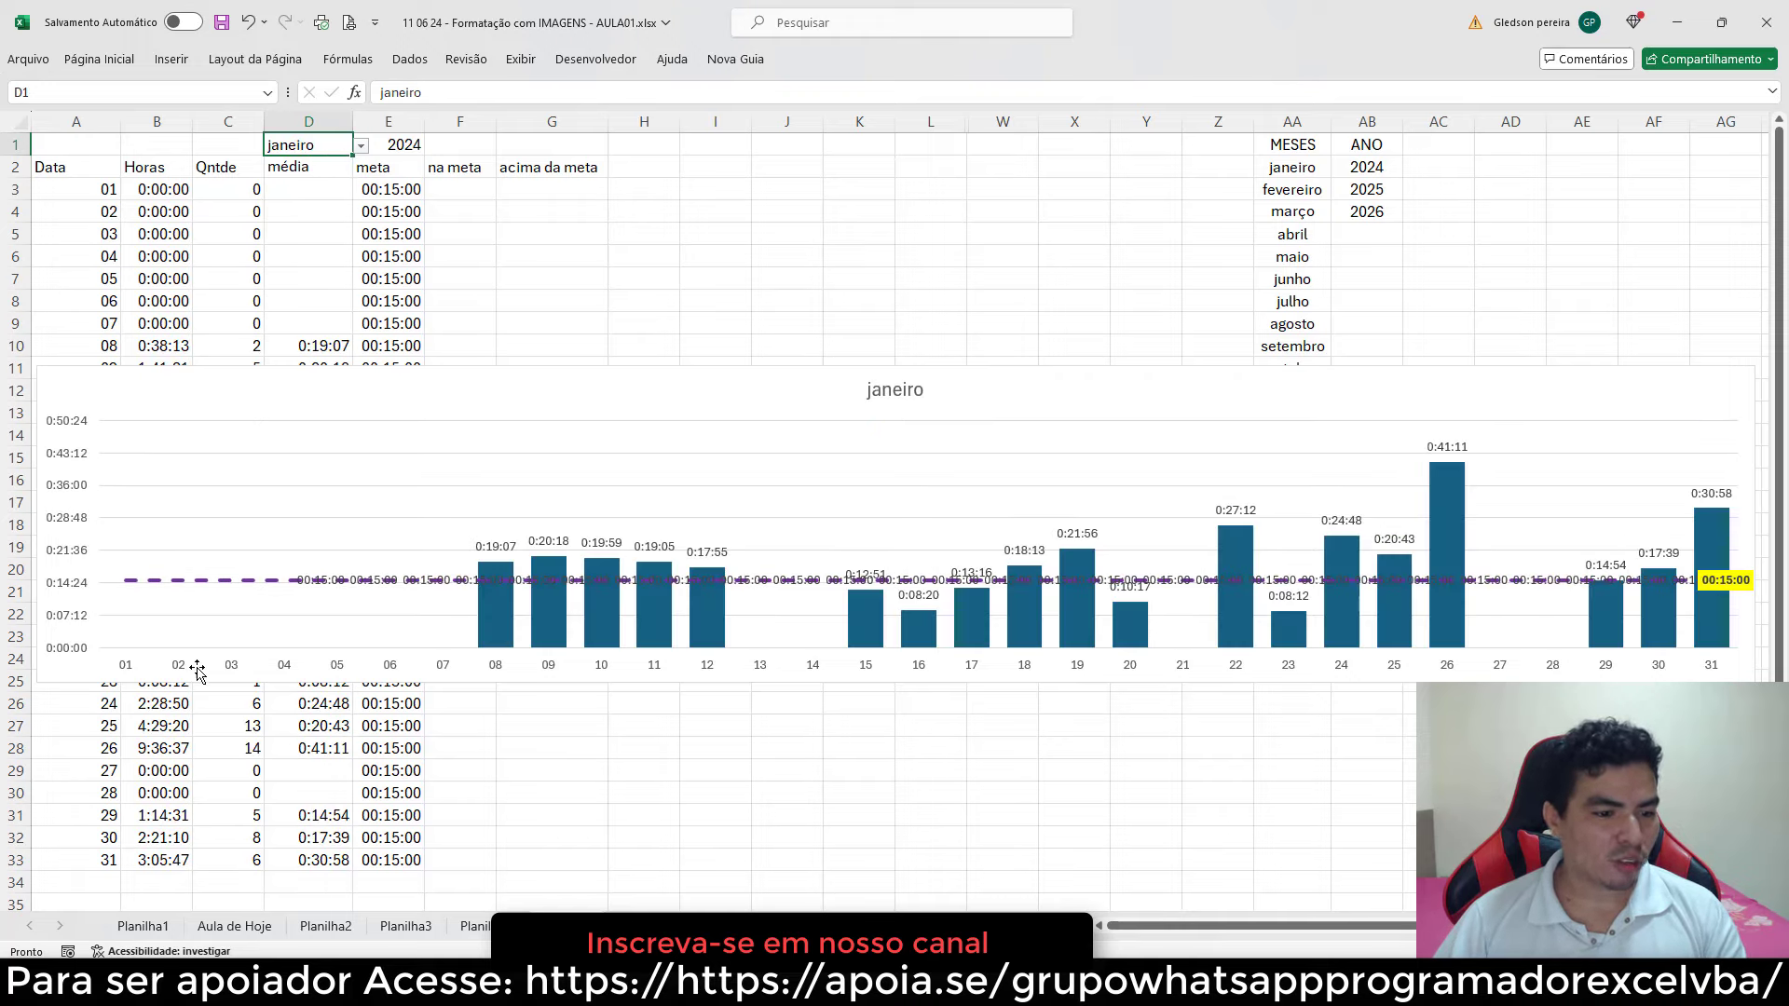
pyautogui.click(362, 146)
pyautogui.click(328, 183)
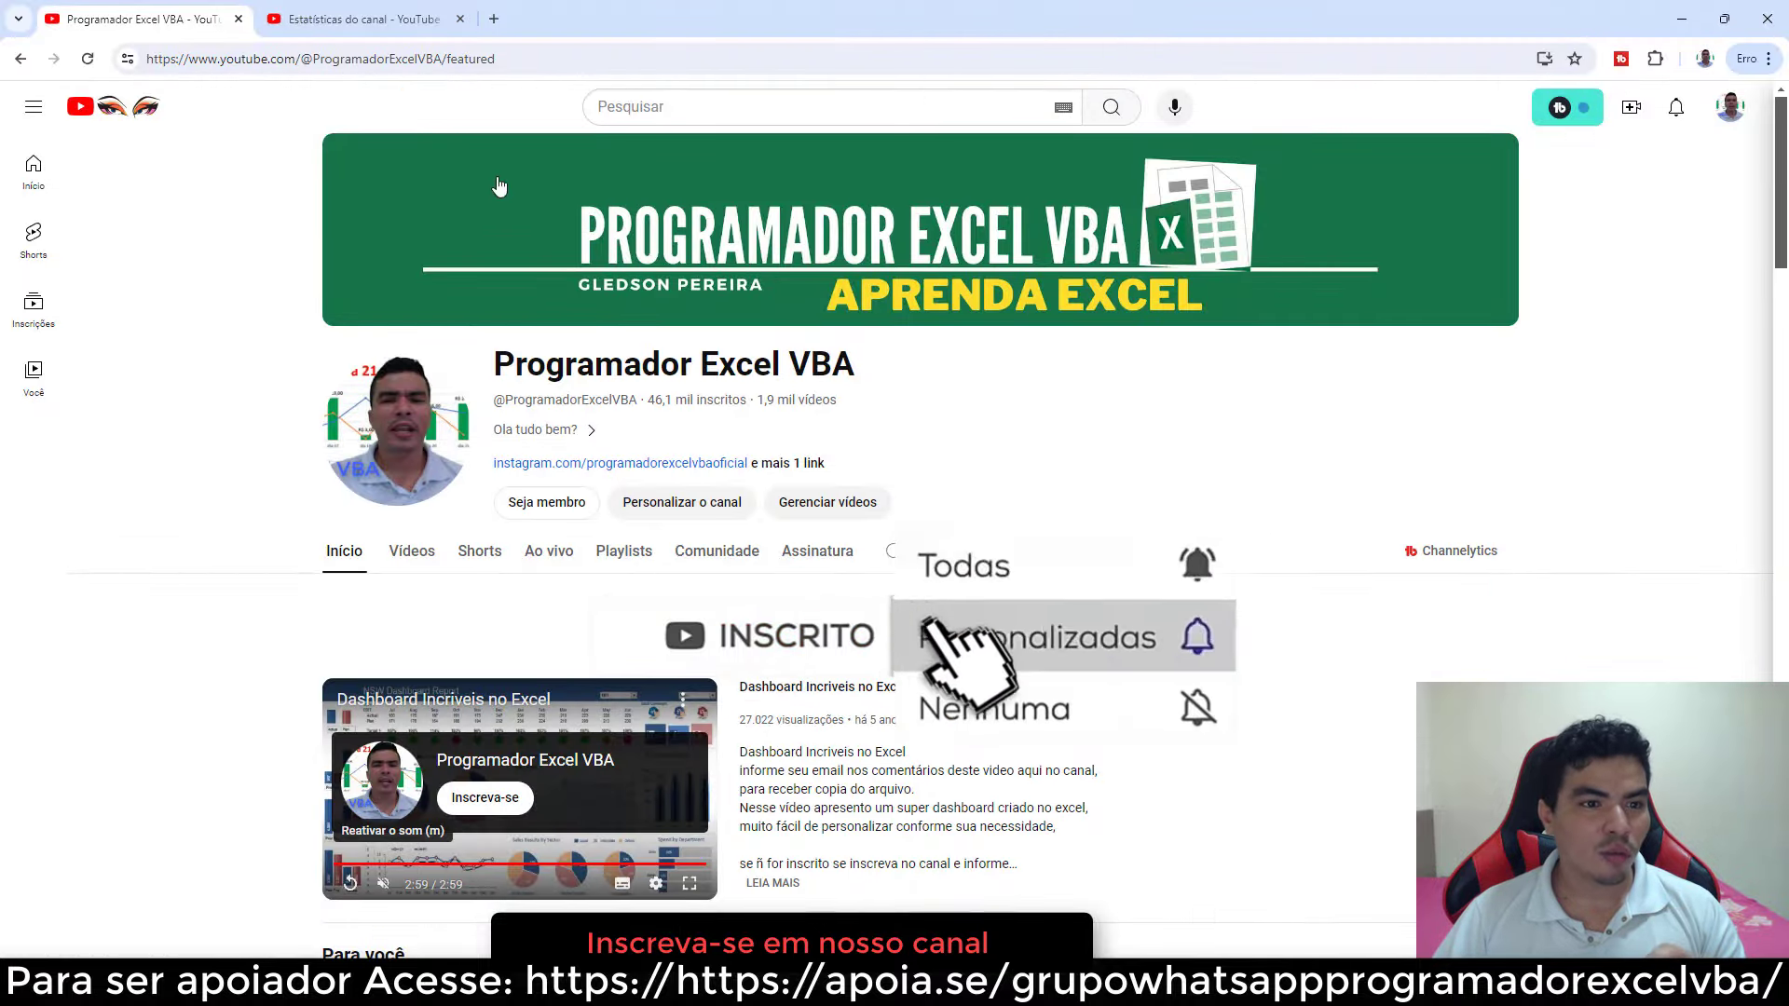
# - Check the channel statistics, then open the Dashboard Tempo Medio playlist from Playlists
pyautogui.click(384, 24)
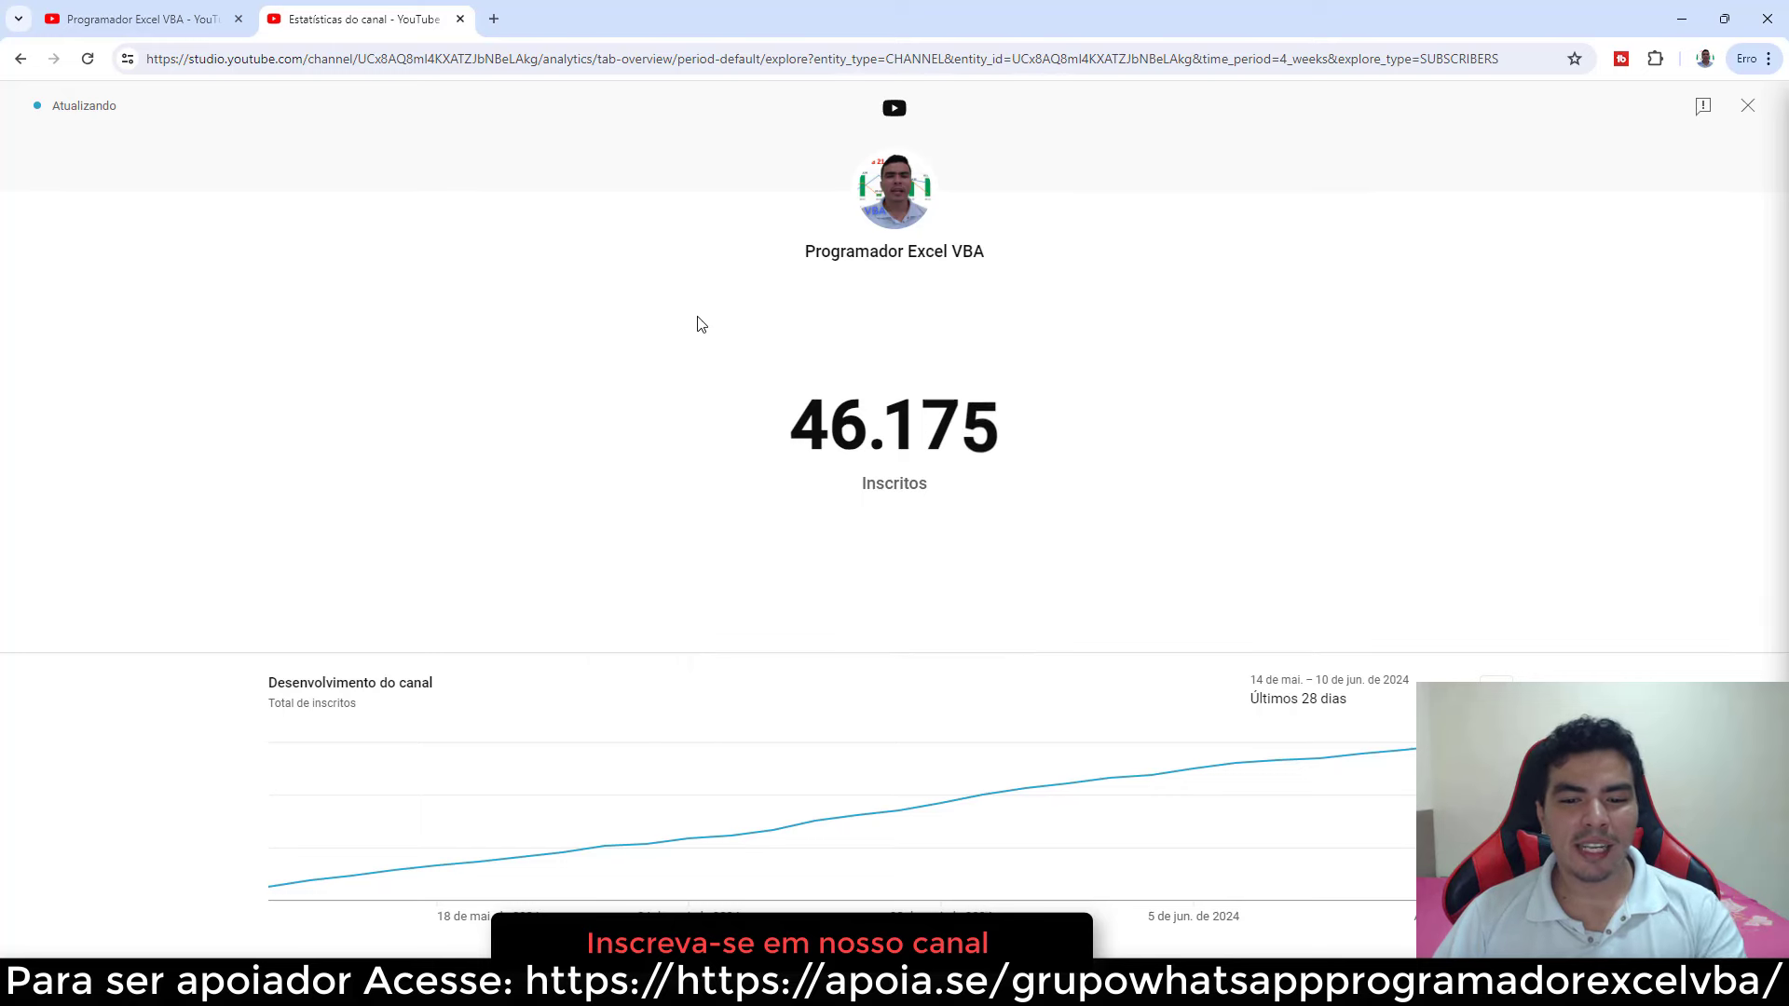
pyautogui.click(154, 18)
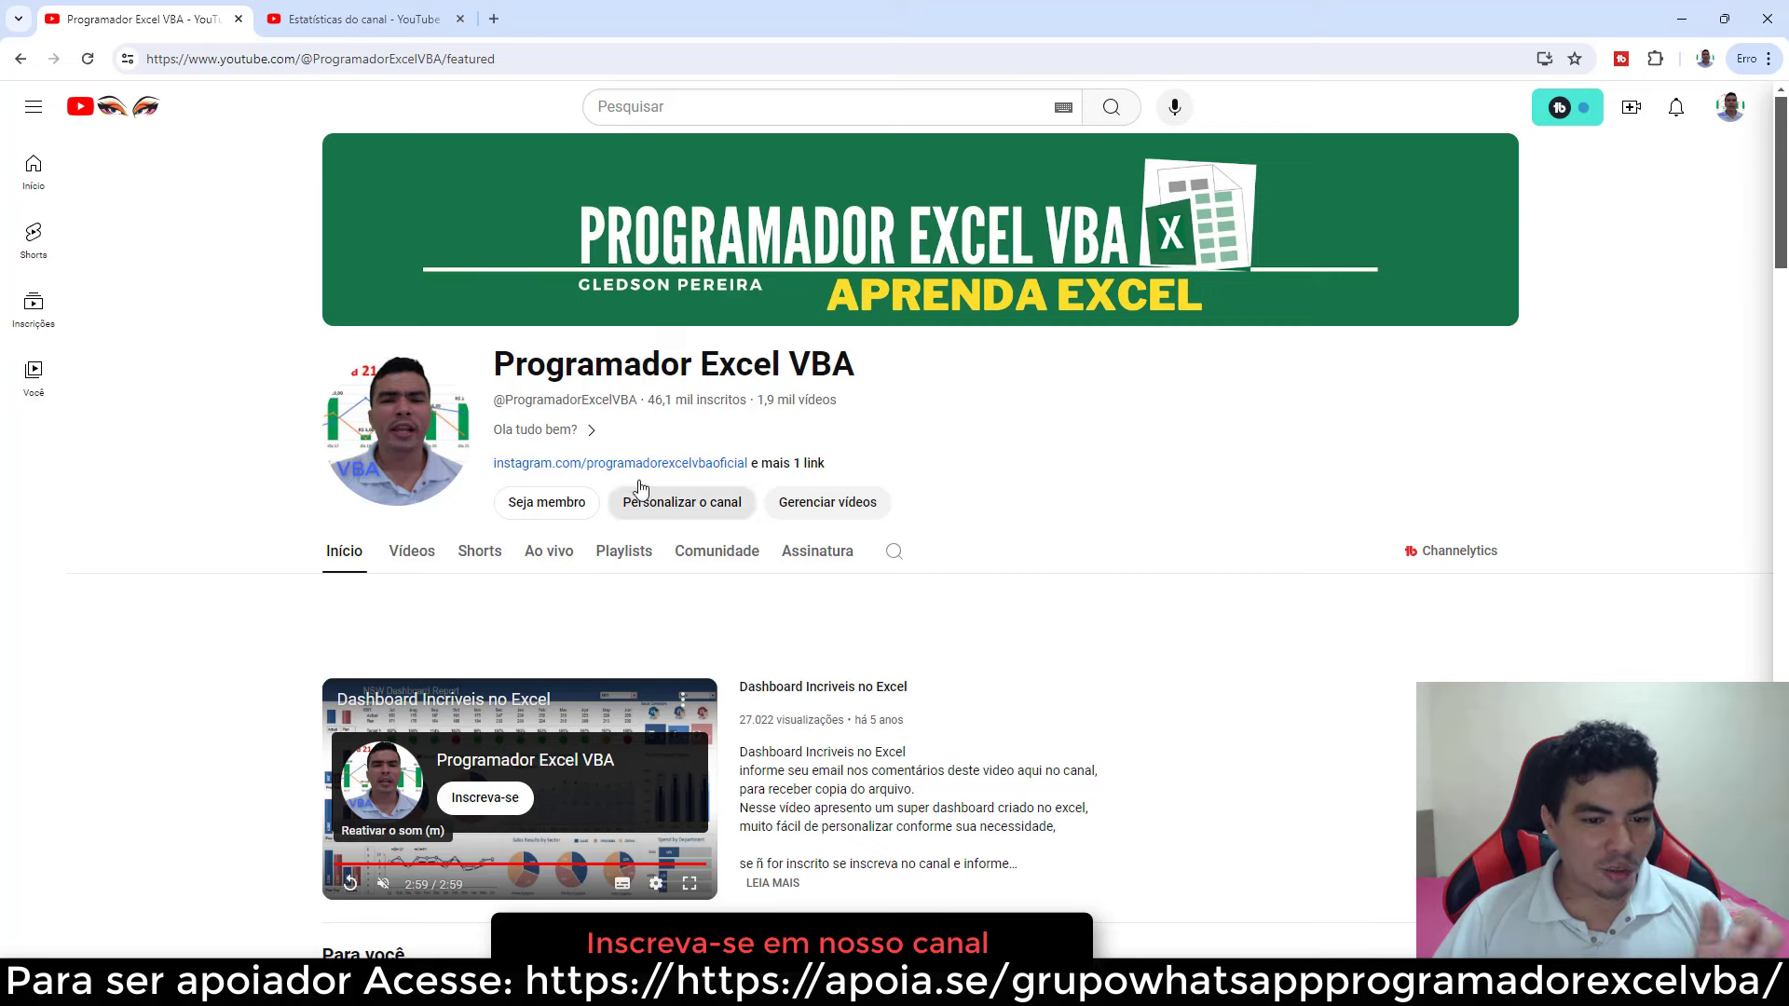
pyautogui.click(623, 559)
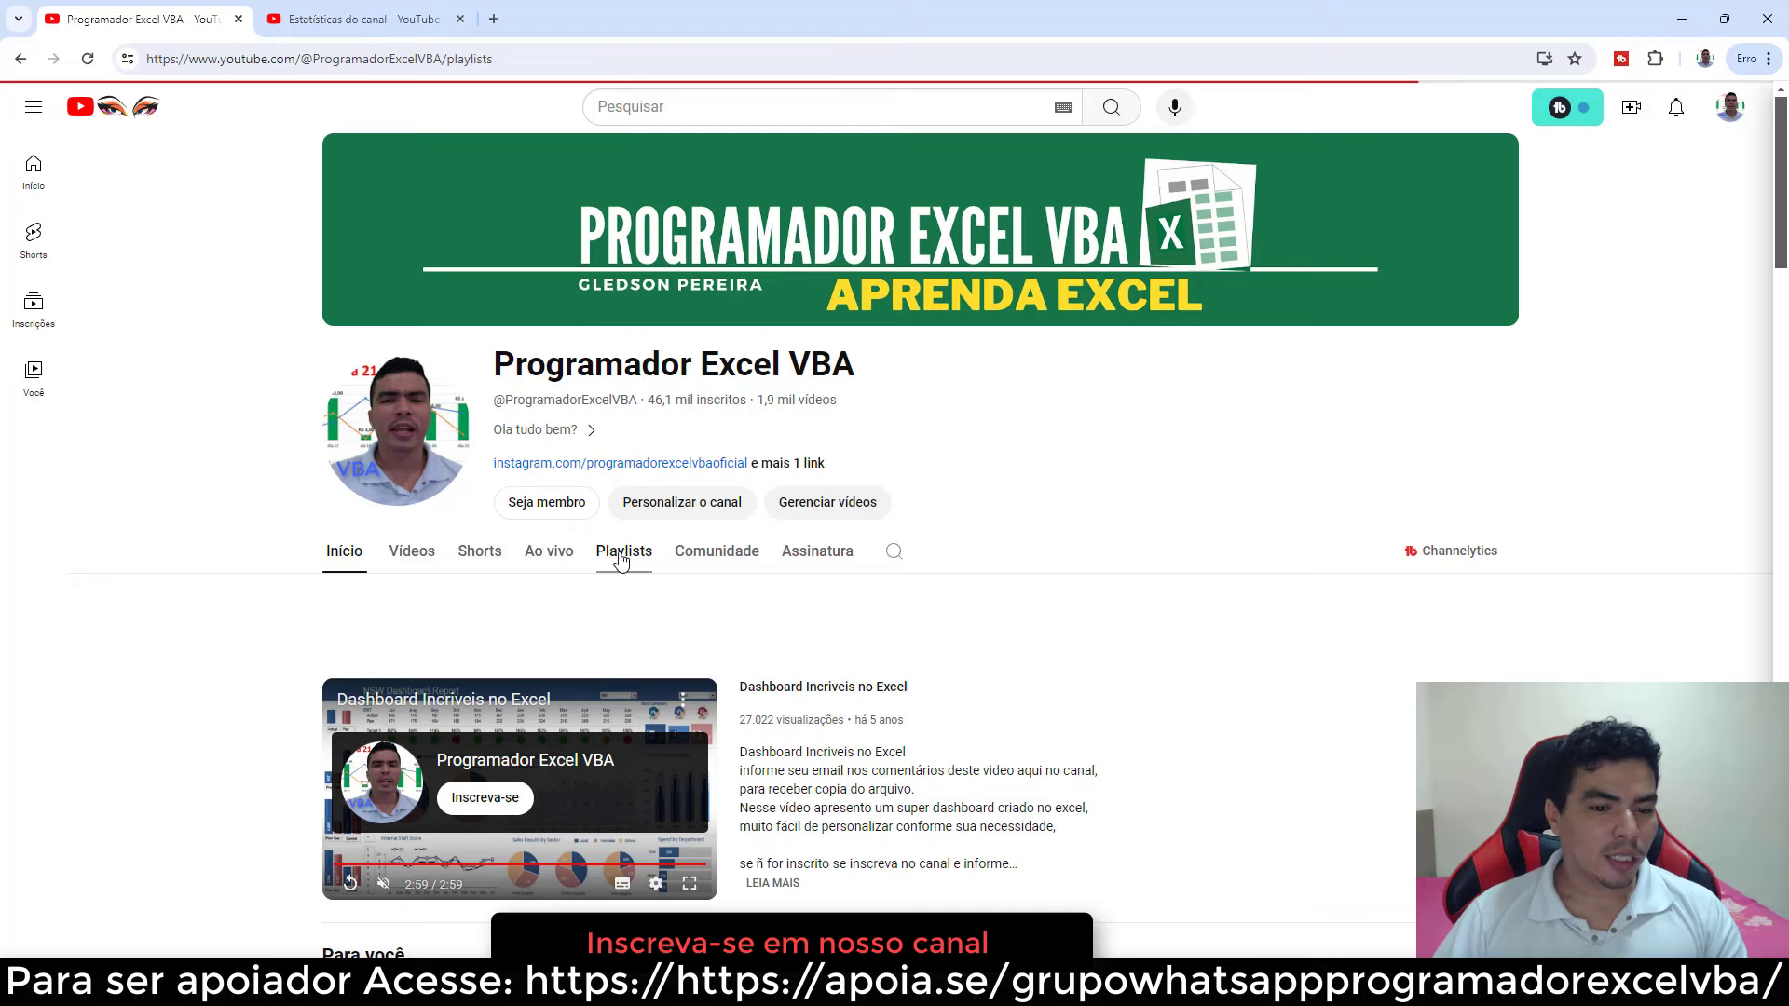
pyautogui.scroll(-1, 480, 671)
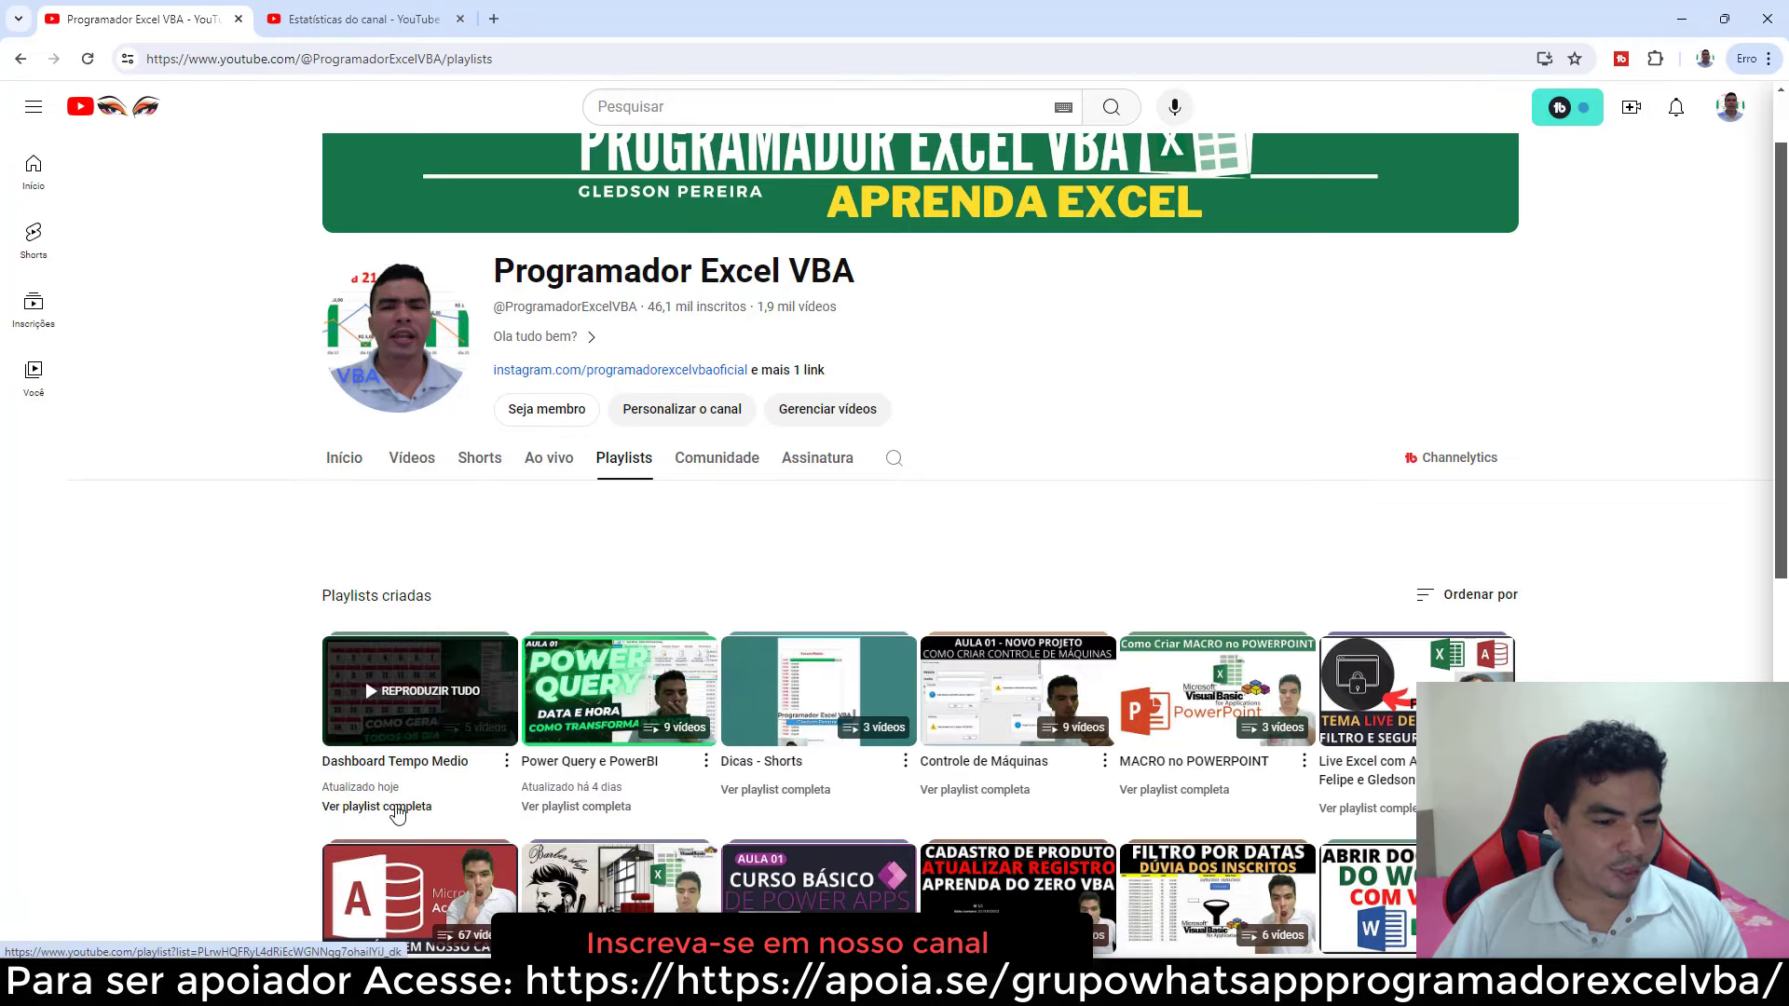
pyautogui.click(395, 808)
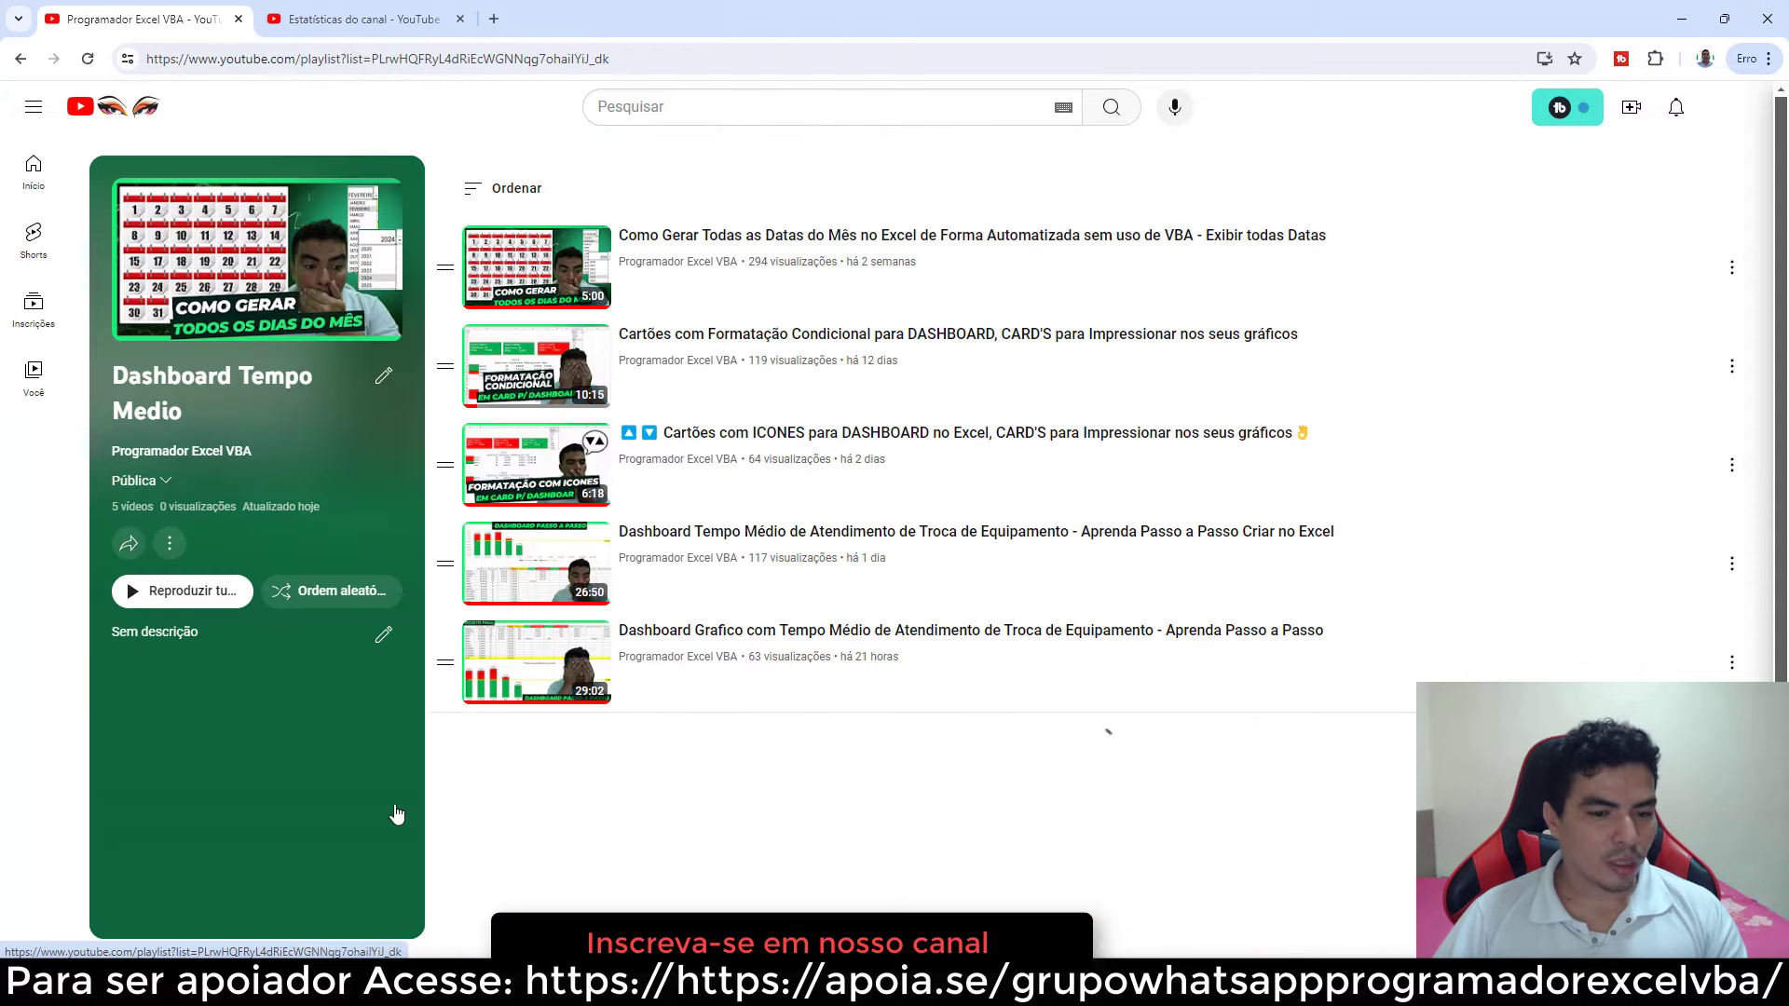